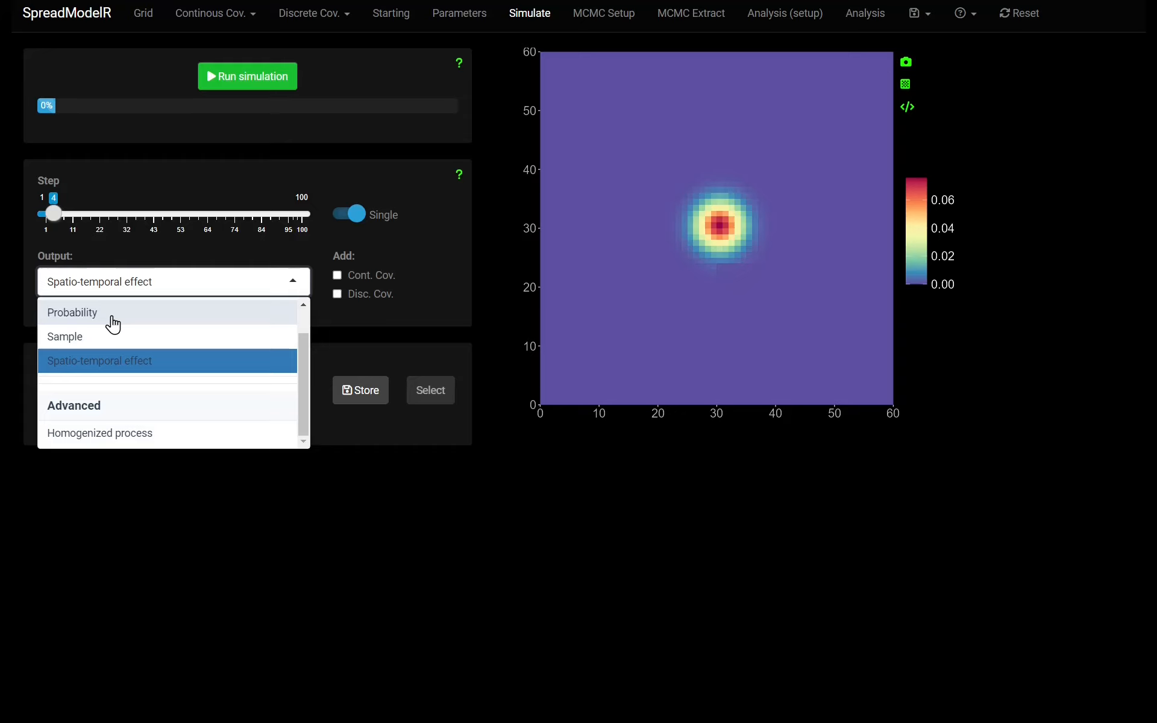
Show the Probability output of the simulation at step 4
{"action": "left_click", "coordinate": [113, 324]}
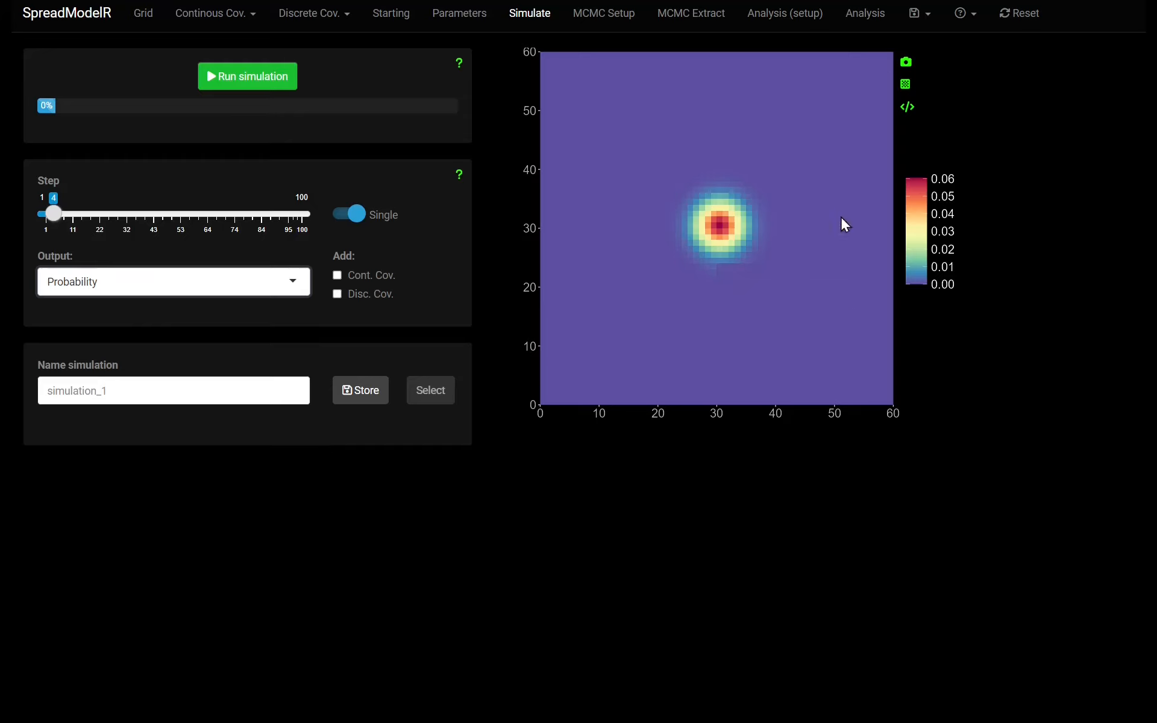
{"action": "left_click", "coordinate": [82, 210]}
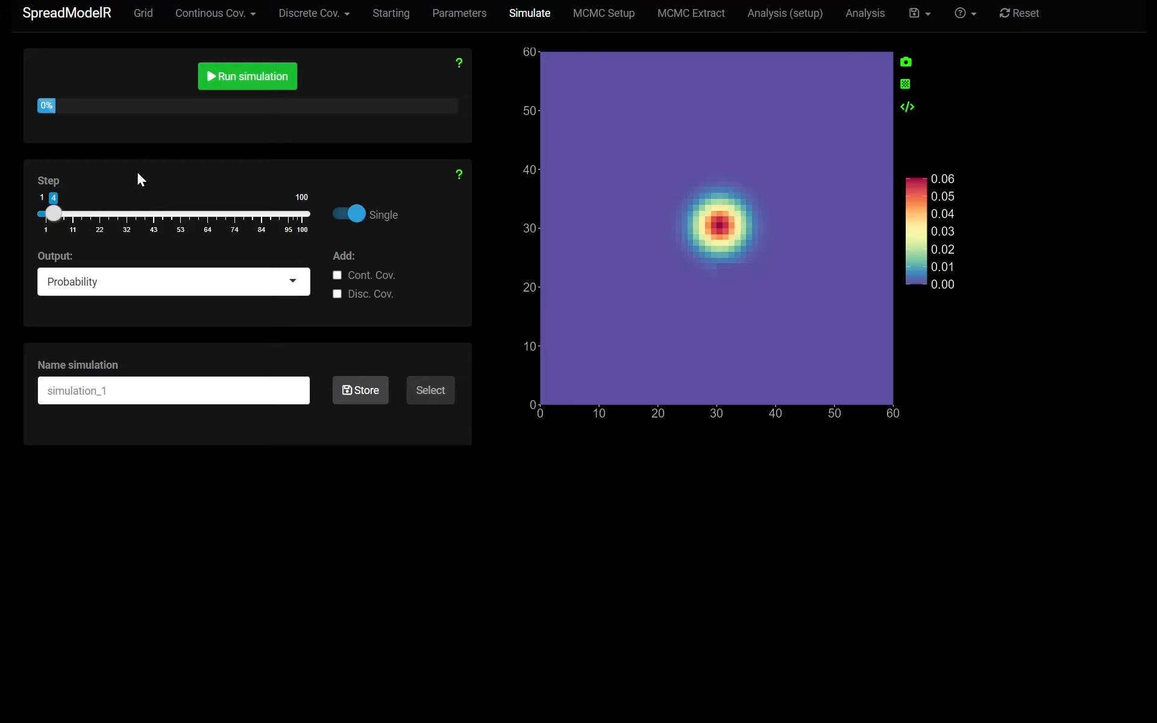
Read the simulation help through its Background section and close it
{"action": "left_click", "coordinate": [454, 63]}
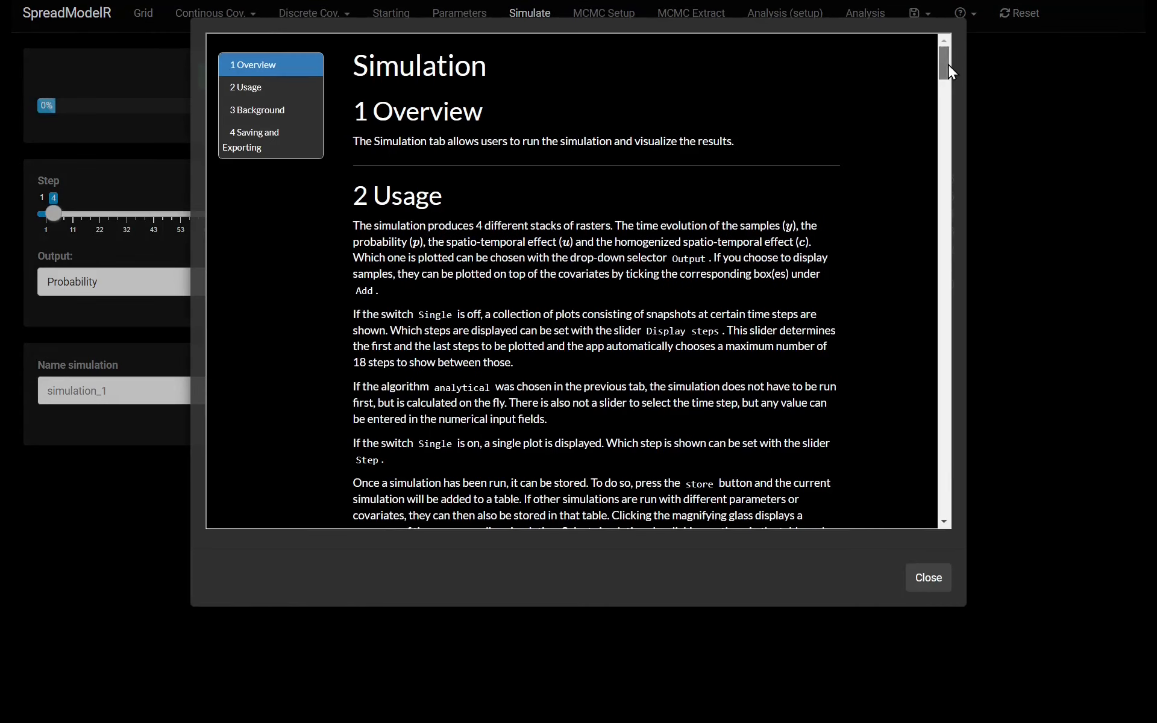
{"action": "left_click_drag", "start_coordinate": [949, 65], "coordinate": [945, 102]}
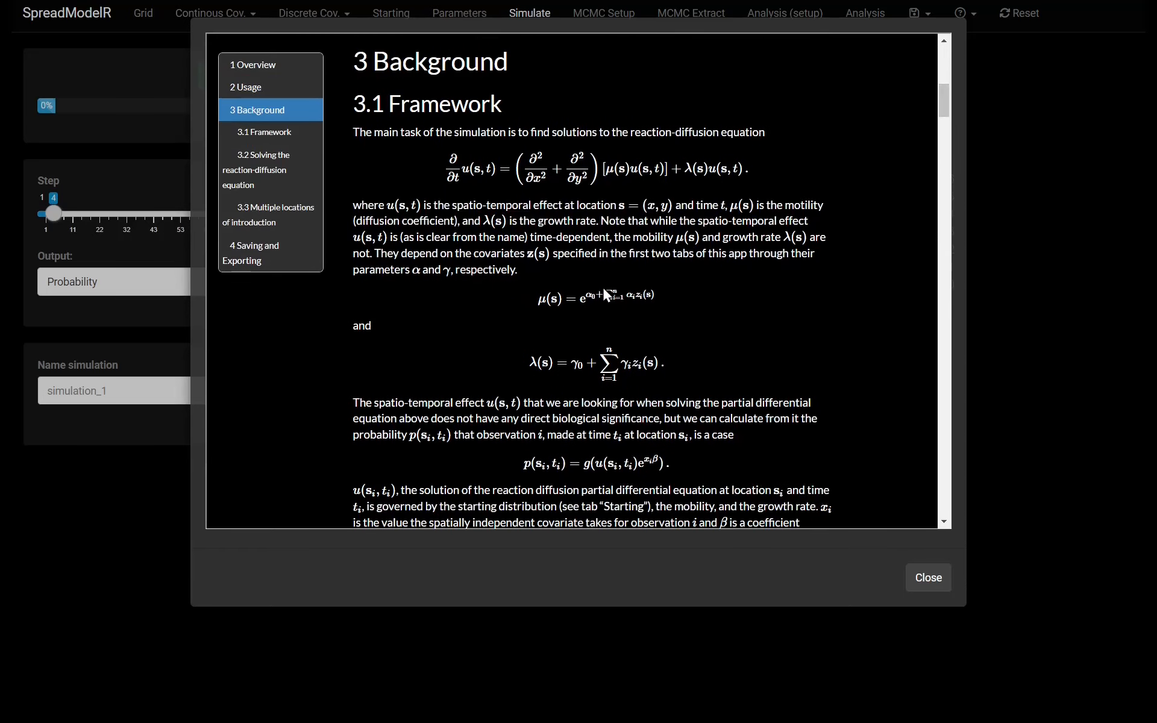
{"action": "left_click_drag", "start_coordinate": [945, 88], "coordinate": [944, 205]}
{"action": "left_click", "coordinate": [929, 578]}
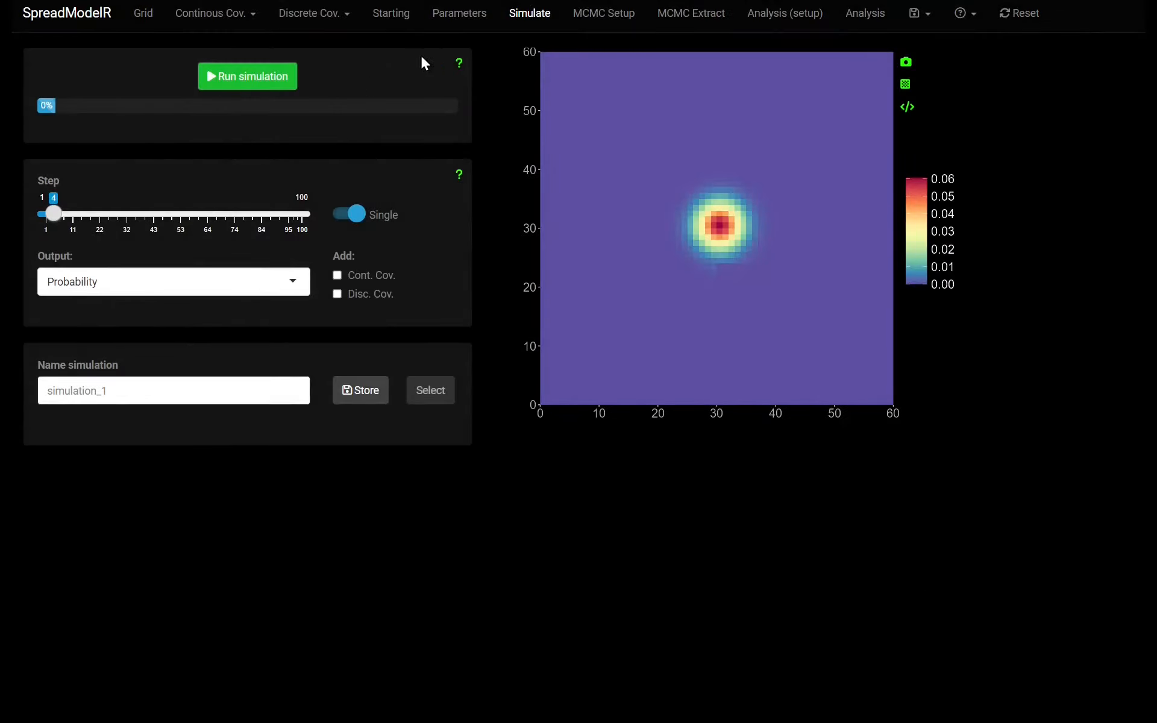
Look through the Further reading references to their end and close them
{"action": "left_click", "coordinate": [964, 14]}
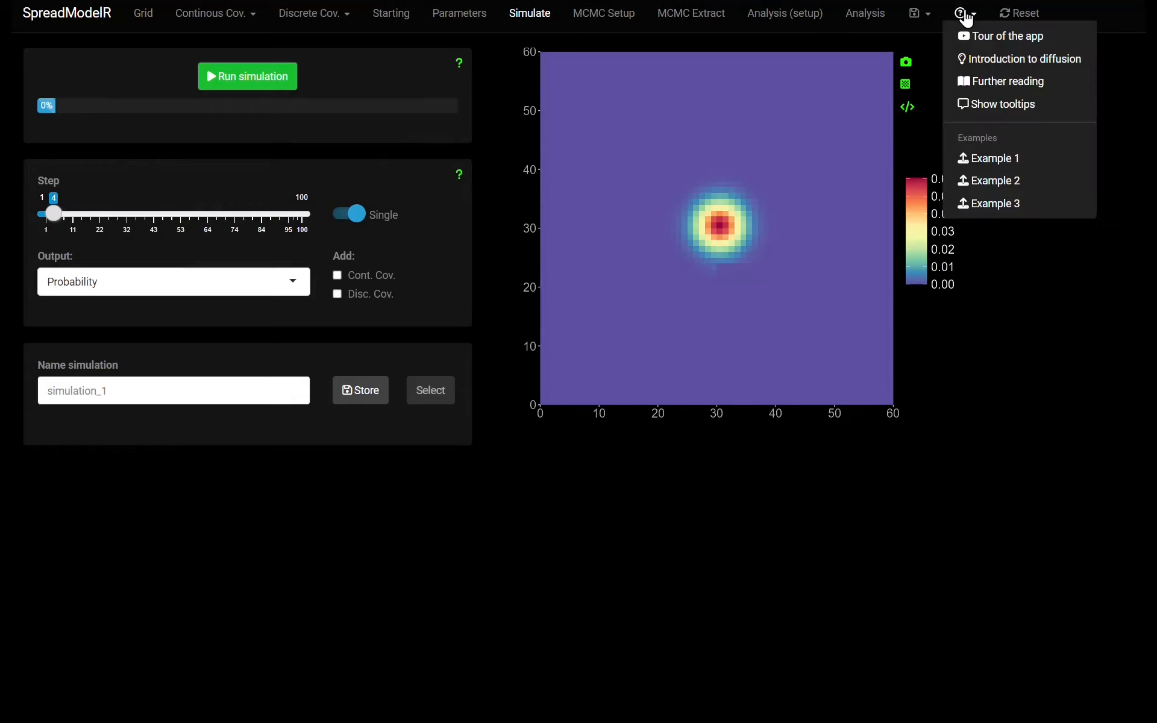
{"action": "left_click", "coordinate": [991, 85]}
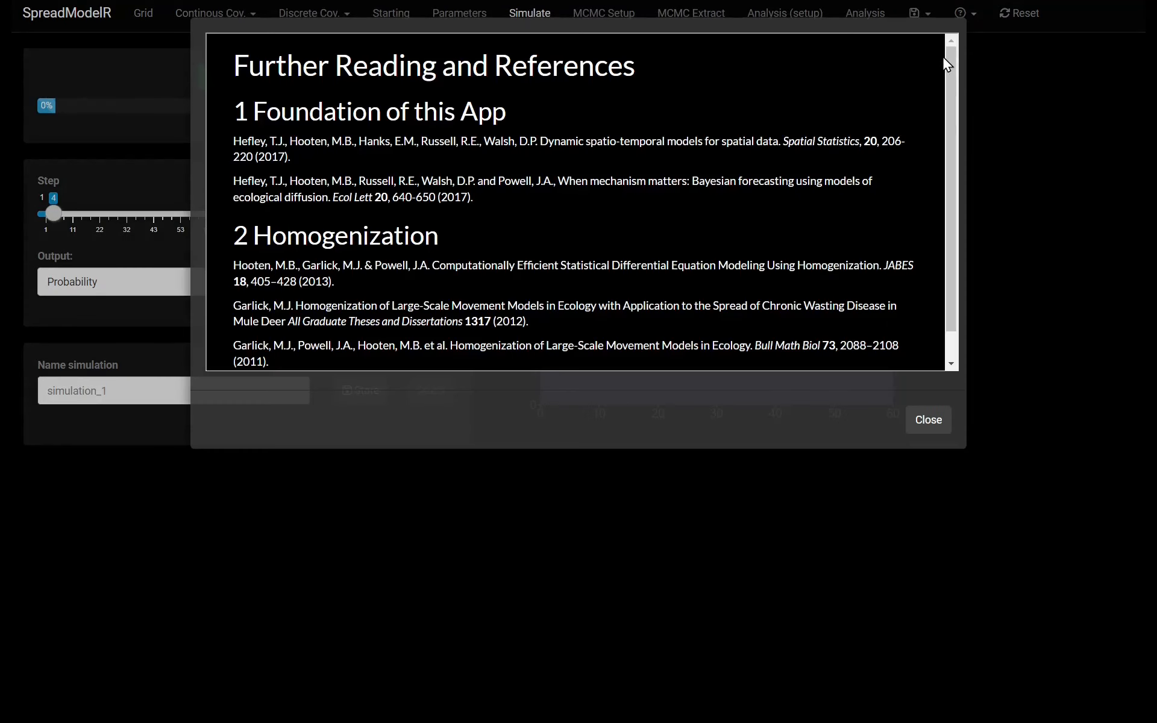
{"action": "left_click_drag", "start_coordinate": [948, 63], "coordinate": [942, 180]}
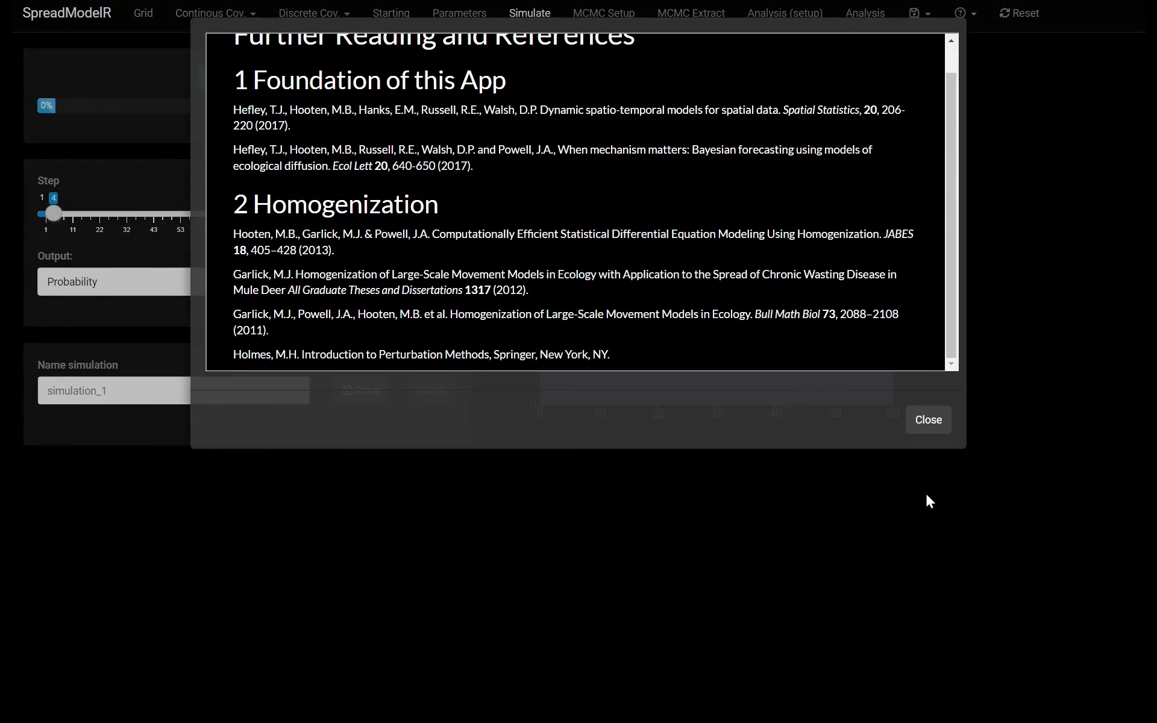
{"action": "left_click", "coordinate": [933, 427]}
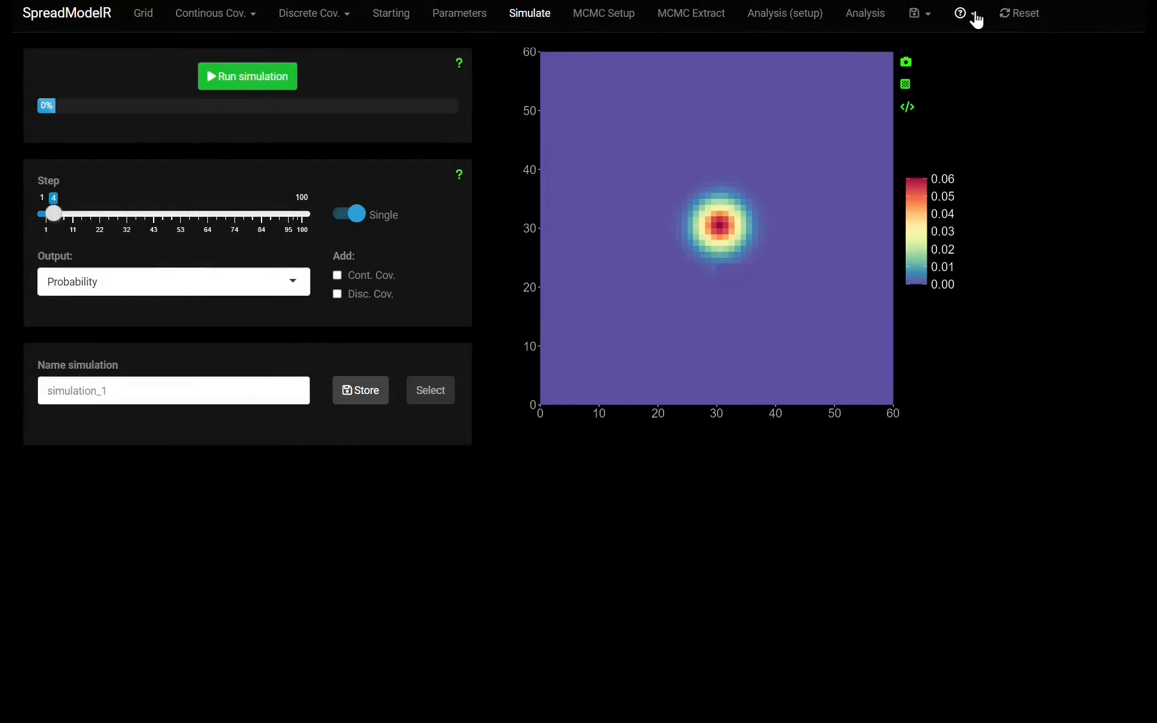
{"action": "left_click", "coordinate": [973, 14]}
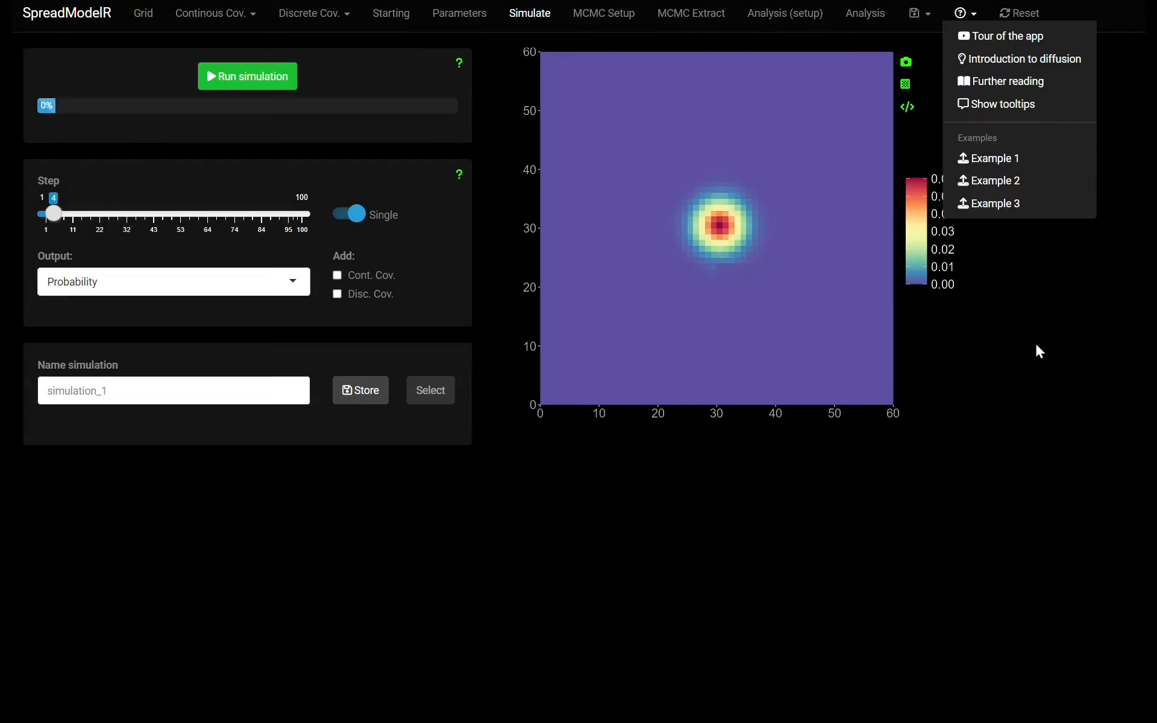
{"action": "left_click", "coordinate": [980, 334]}
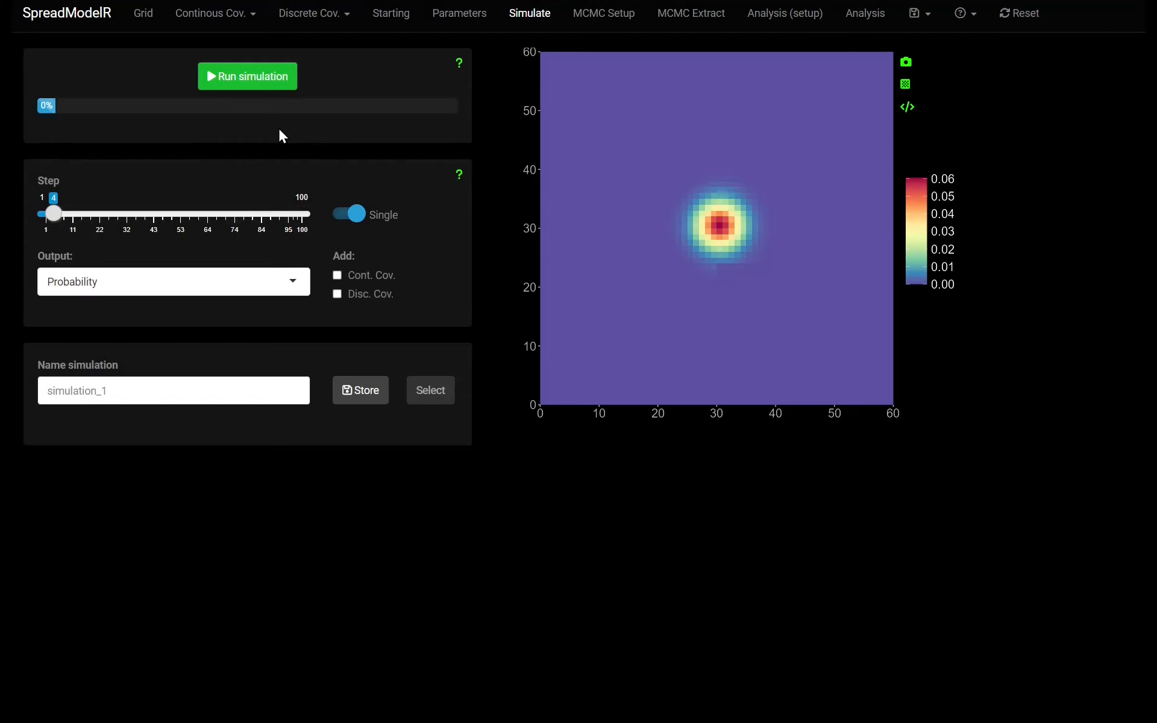
{"action": "left_click", "coordinate": [971, 13]}
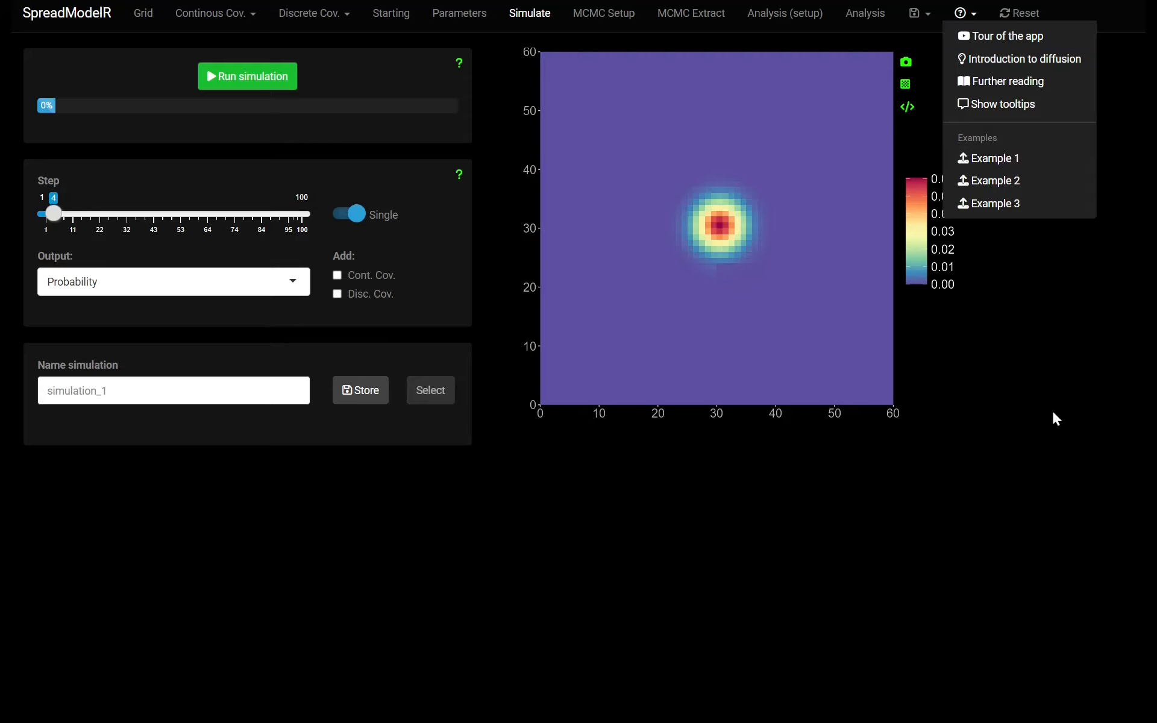
{"action": "left_click", "coordinate": [1053, 413]}
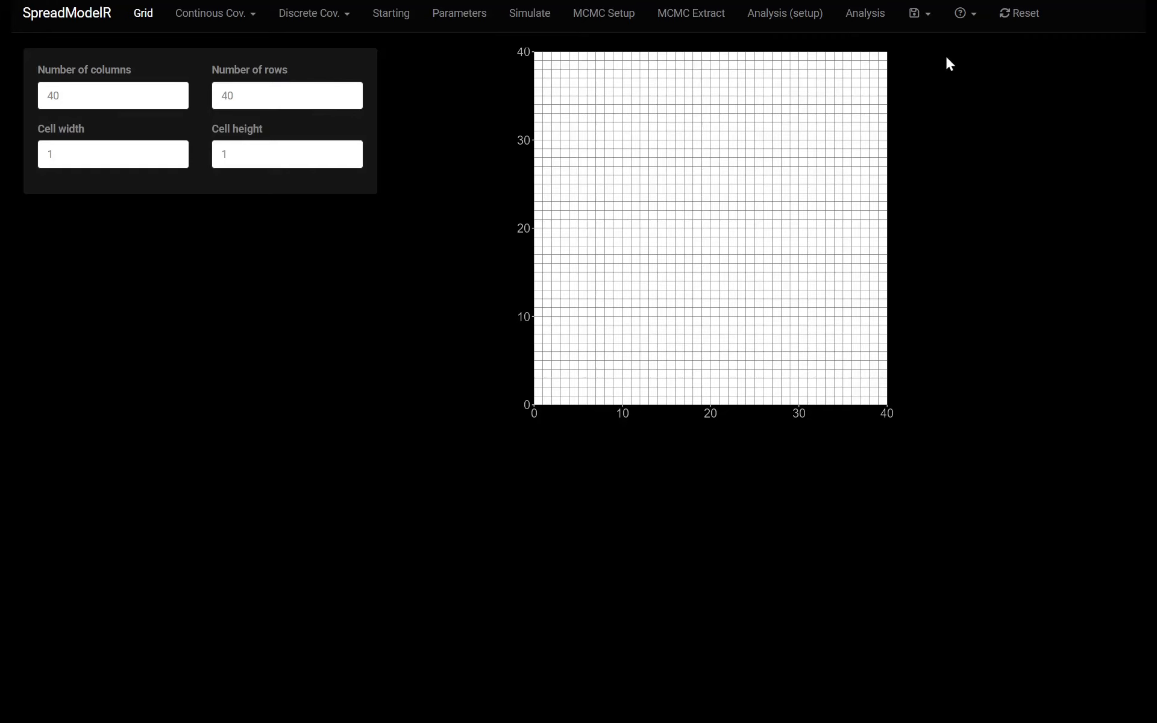
Hide the app's tooltips
{"action": "left_click", "coordinate": [969, 14]}
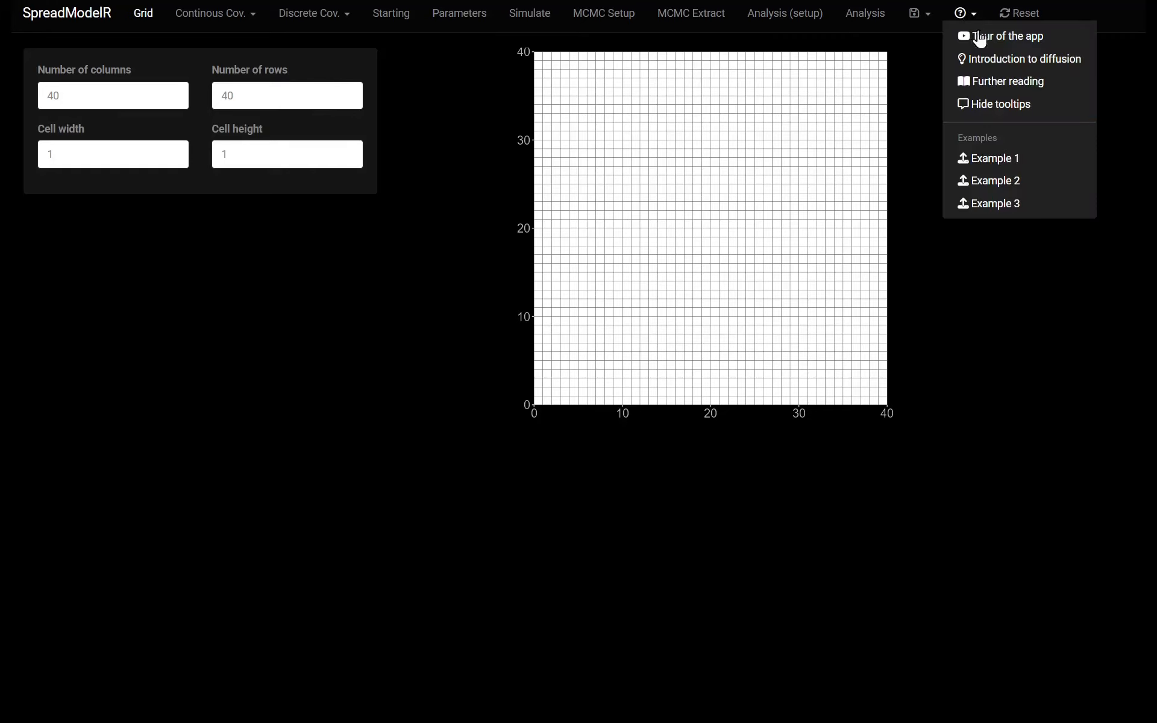
{"action": "left_click", "coordinate": [1034, 106]}
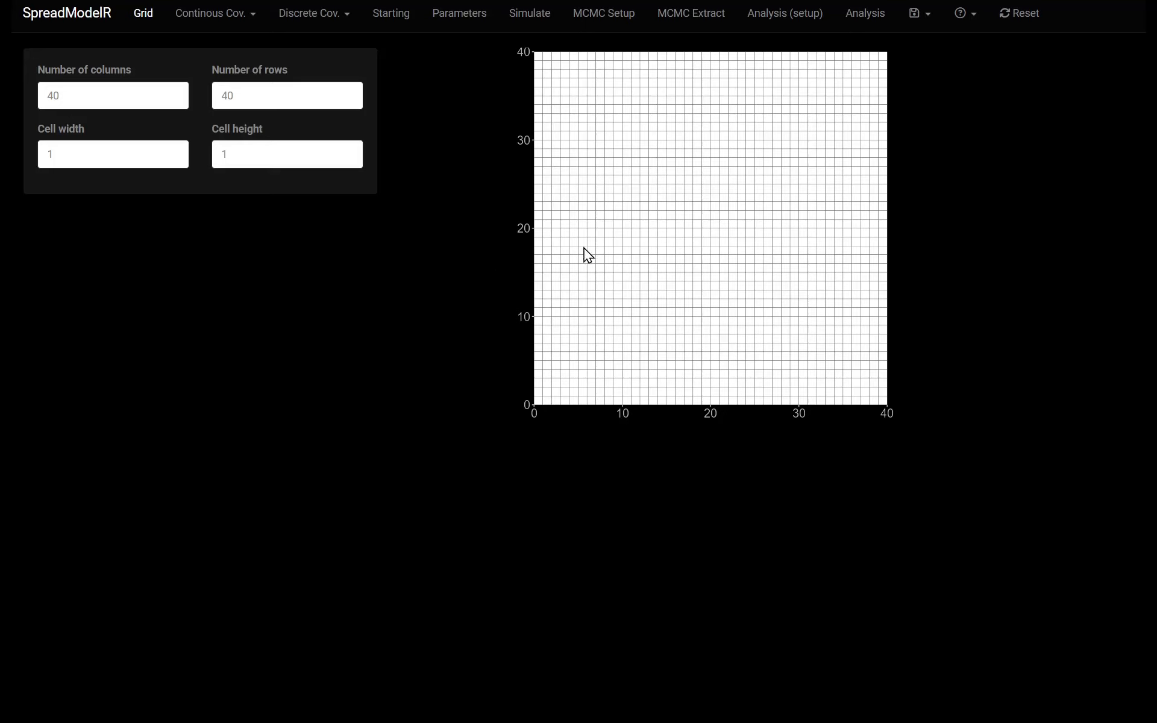
Set the grid's number of rows to 45 and its cell height to 2
{"action": "double_click", "coordinate": [274, 94]}
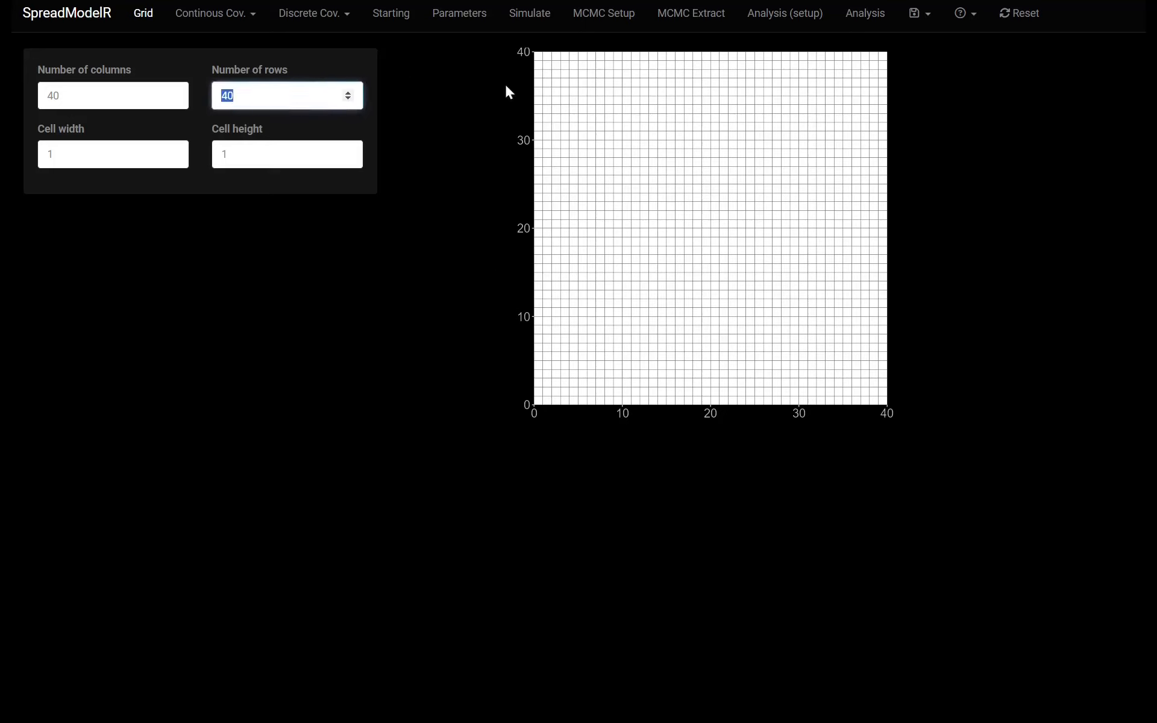
{"action": "type", "text": "45"}
{"action": "left_click", "coordinate": [518, 243]}
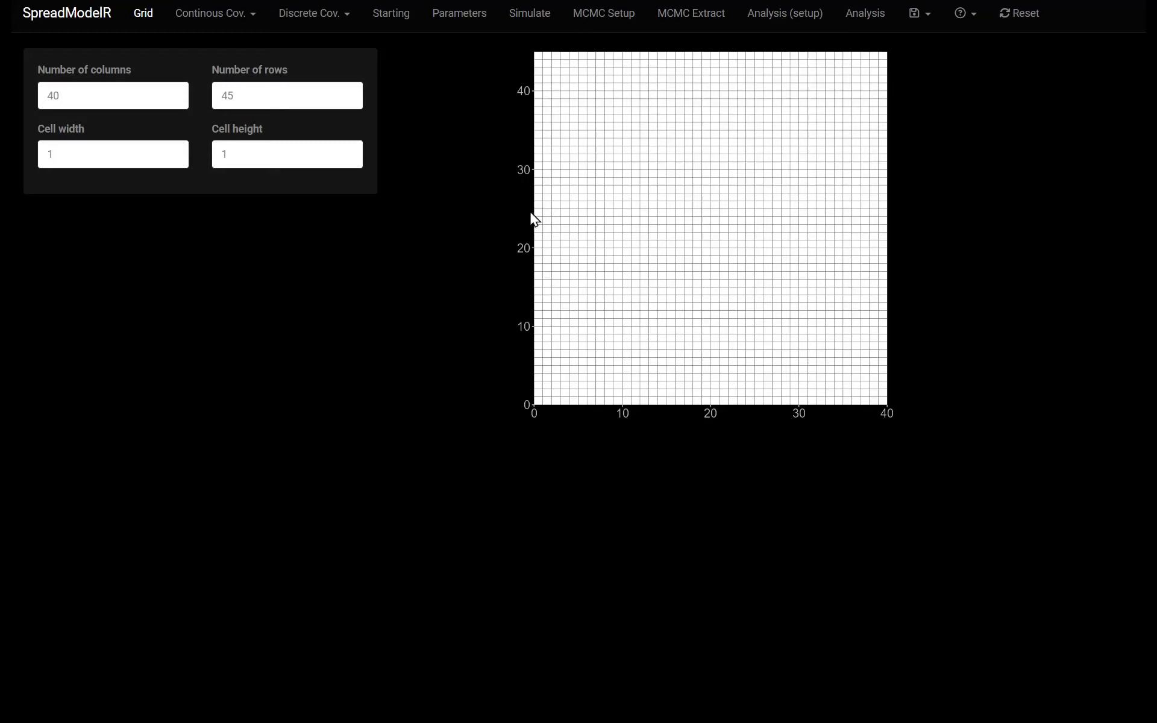
{"action": "double_click", "coordinate": [241, 154]}
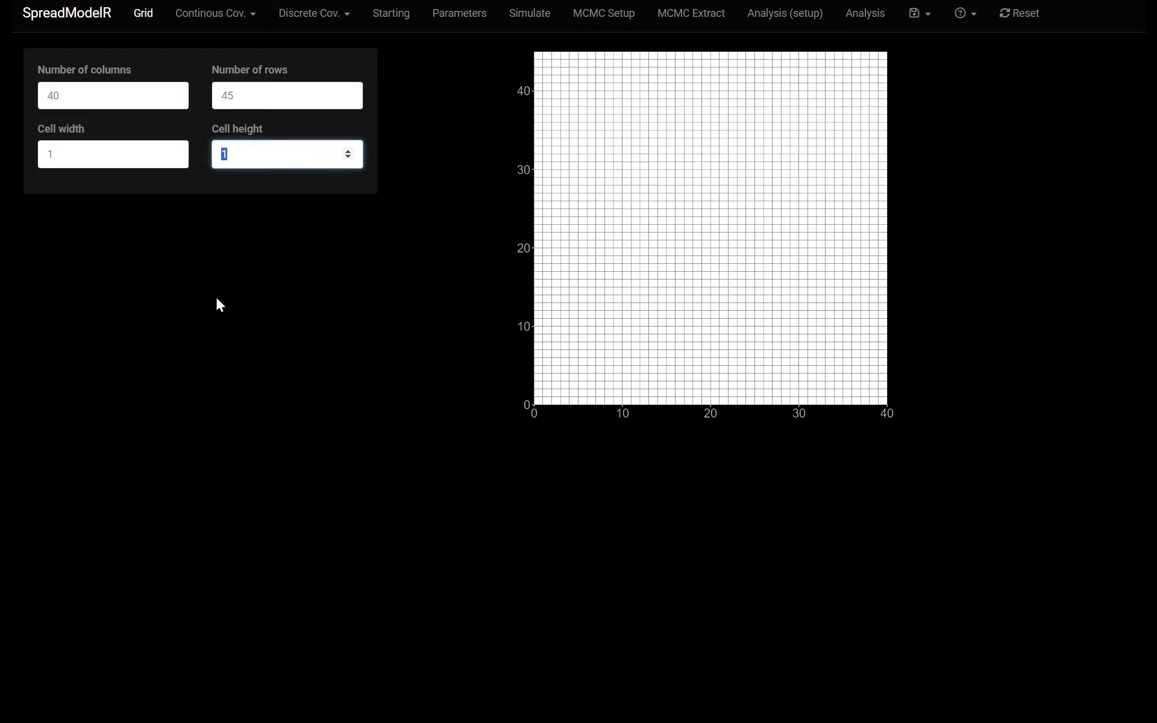
{"action": "type", "text": "2"}
{"action": "left_click", "coordinate": [223, 294]}
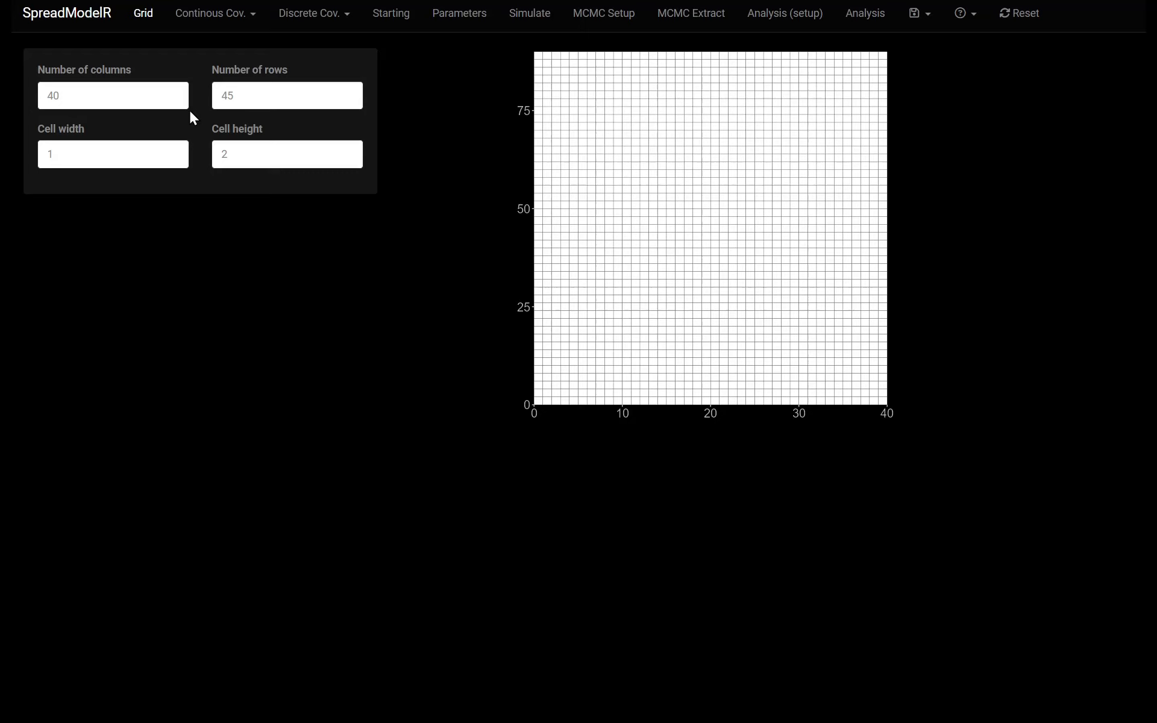
View the Continuous 1 covariate raster on the resized grid, and return to the grid settings
{"action": "left_click", "coordinate": [233, 18]}
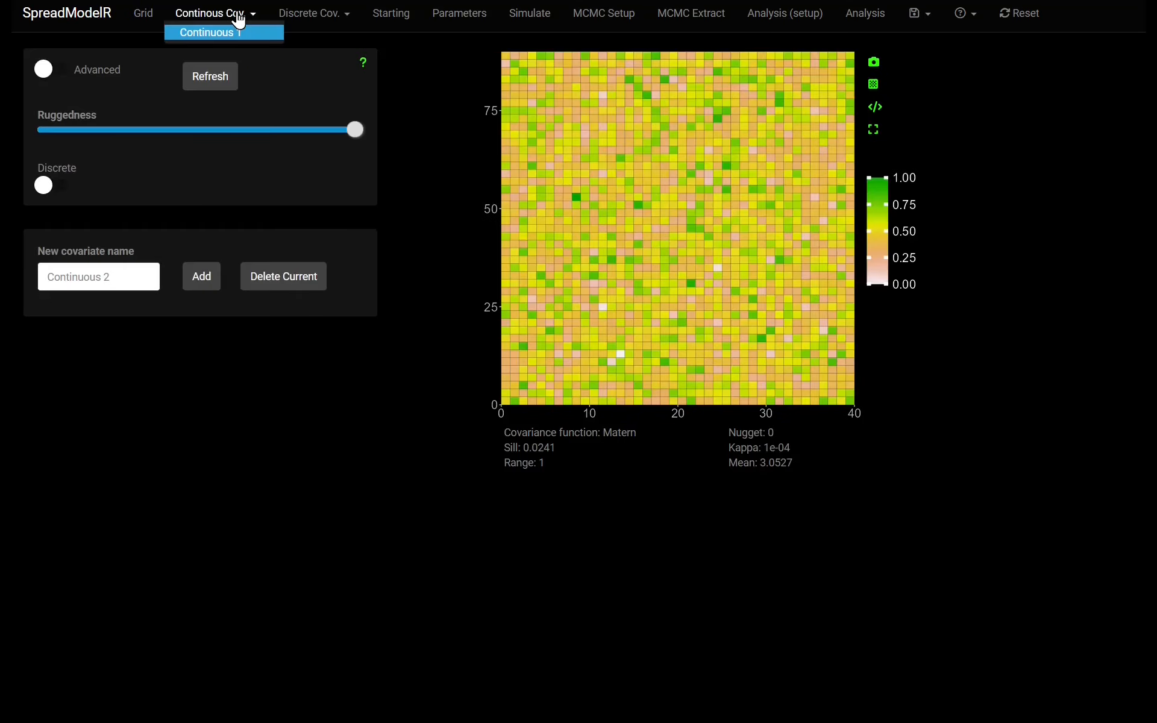
{"action": "left_click", "coordinate": [462, 91]}
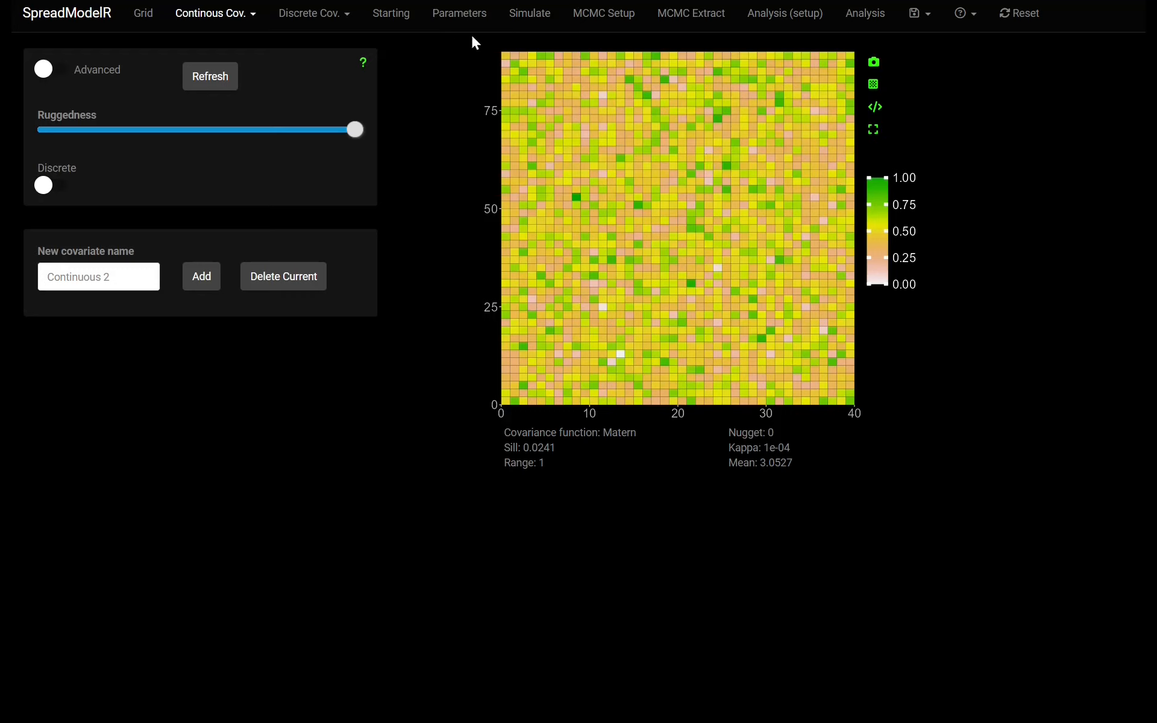
{"action": "left_click", "coordinate": [144, 13]}
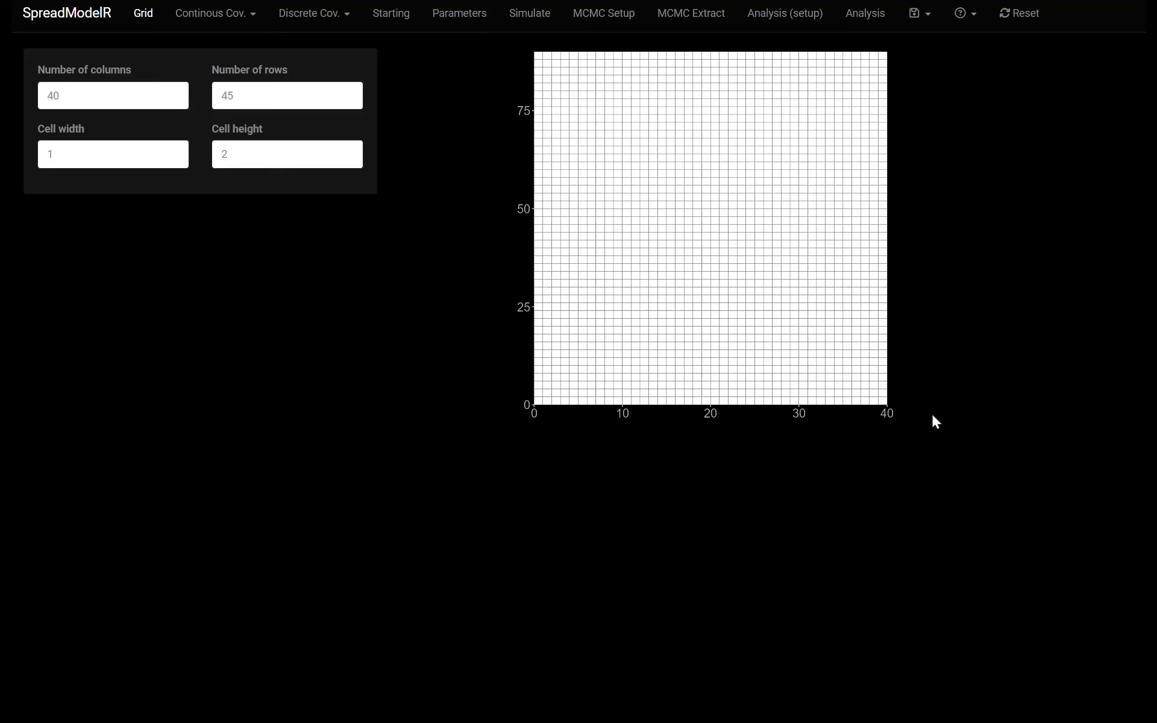
Toggle the Continuous 1 covariate plot between its stretched display and true cell proportions
{"action": "left_click", "coordinate": [198, 12]}
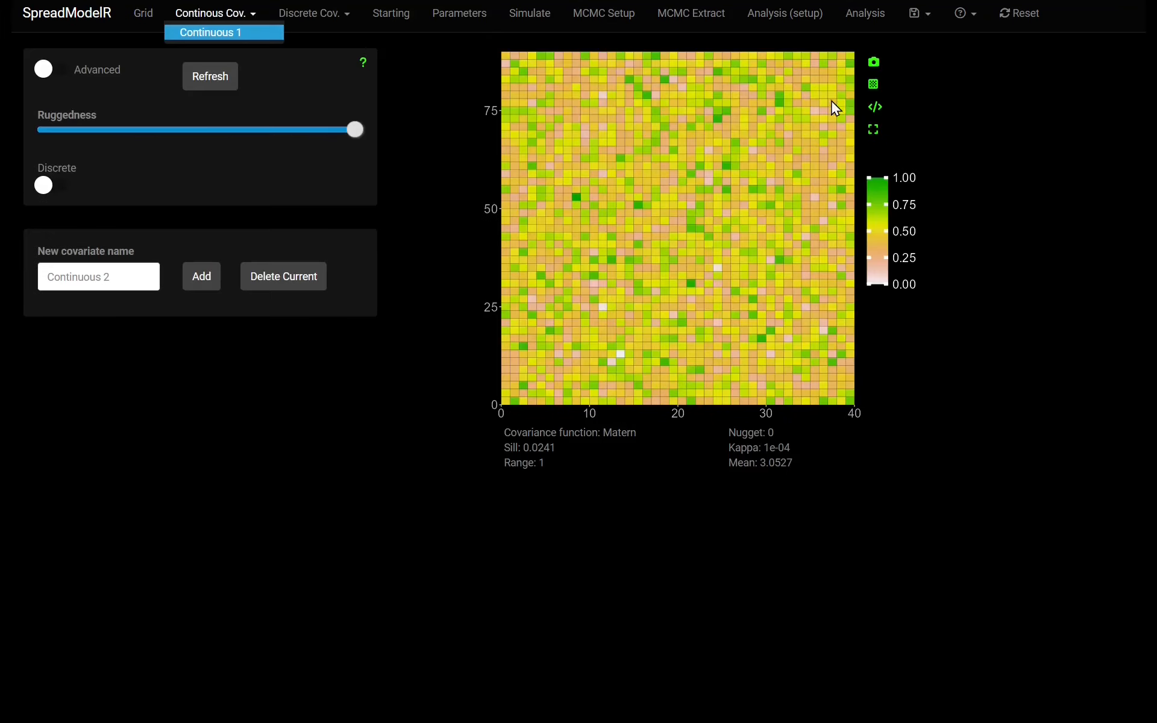
{"action": "left_click", "coordinate": [873, 131]}
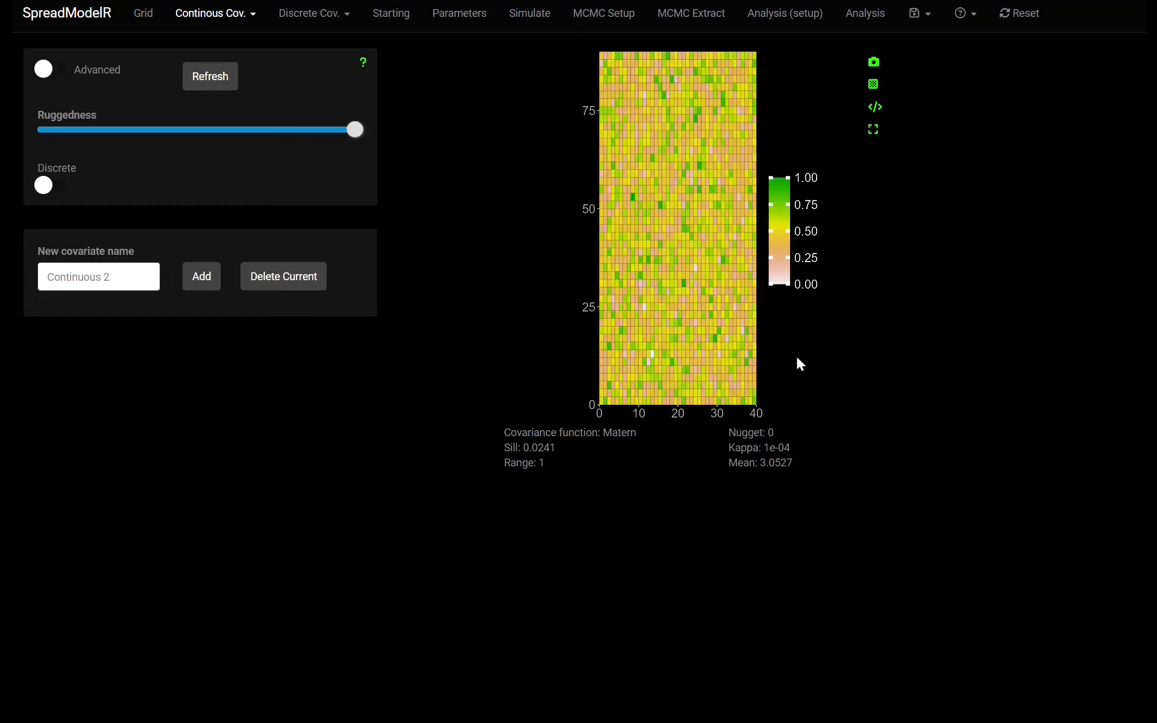
{"action": "left_click", "coordinate": [872, 134]}
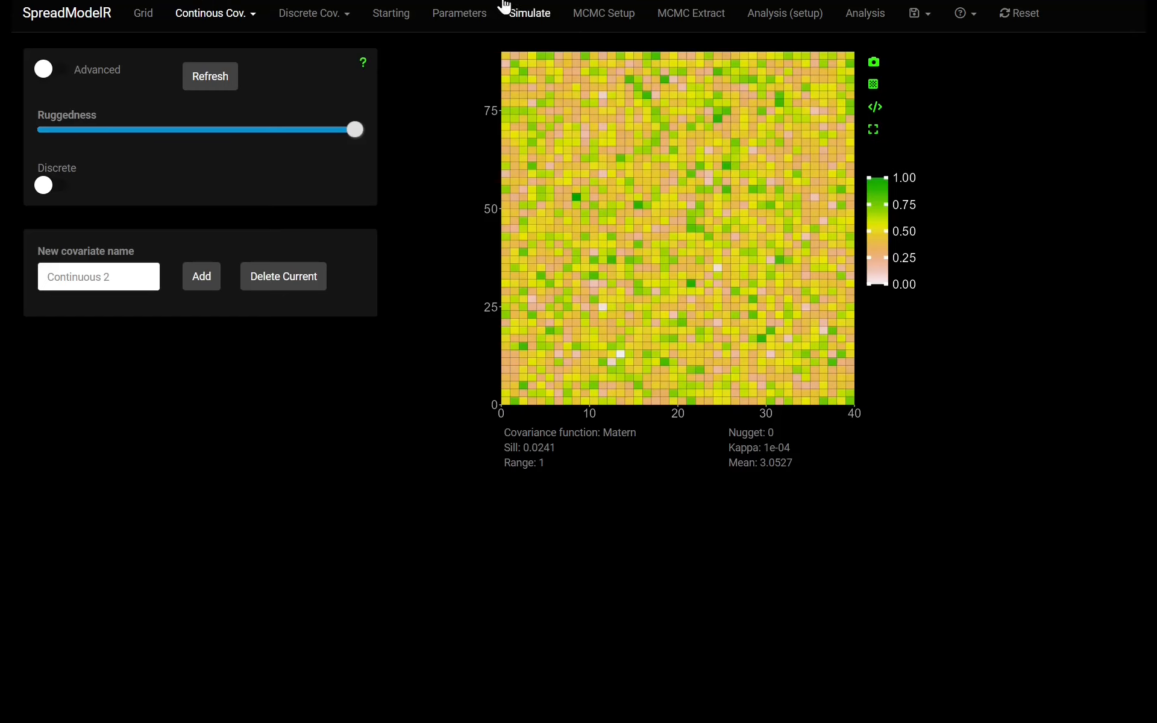
{"action": "left_click", "coordinate": [873, 130]}
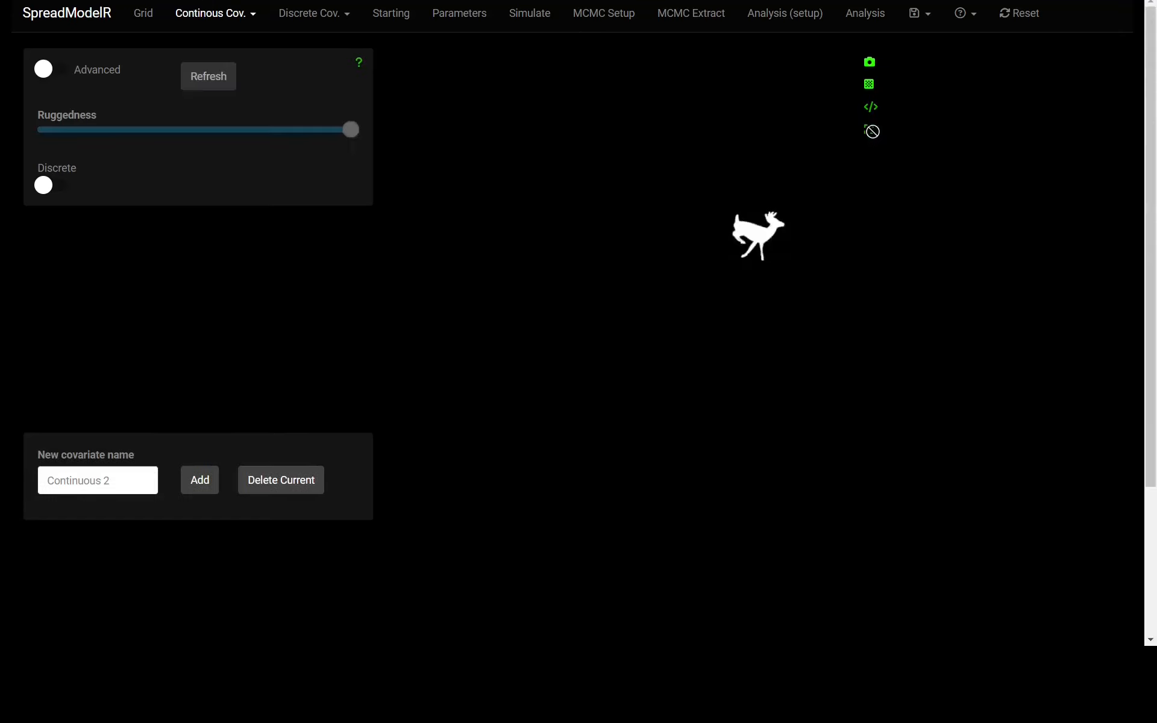
Set the grid's number of rows to 40 and its cell height to 1
{"action": "left_click", "coordinate": [143, 15]}
{"action": "double_click", "coordinate": [284, 95]}
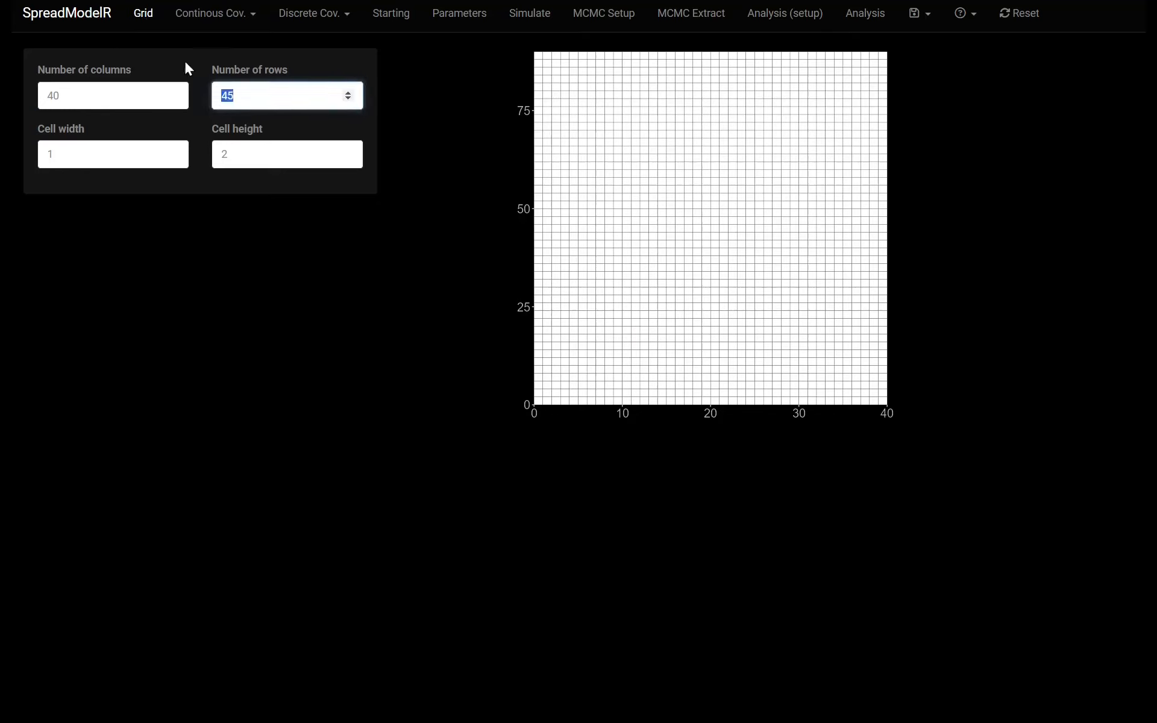
{"action": "type", "text": "40"}
{"action": "double_click", "coordinate": [271, 148]}
{"action": "type", "text": "1"}
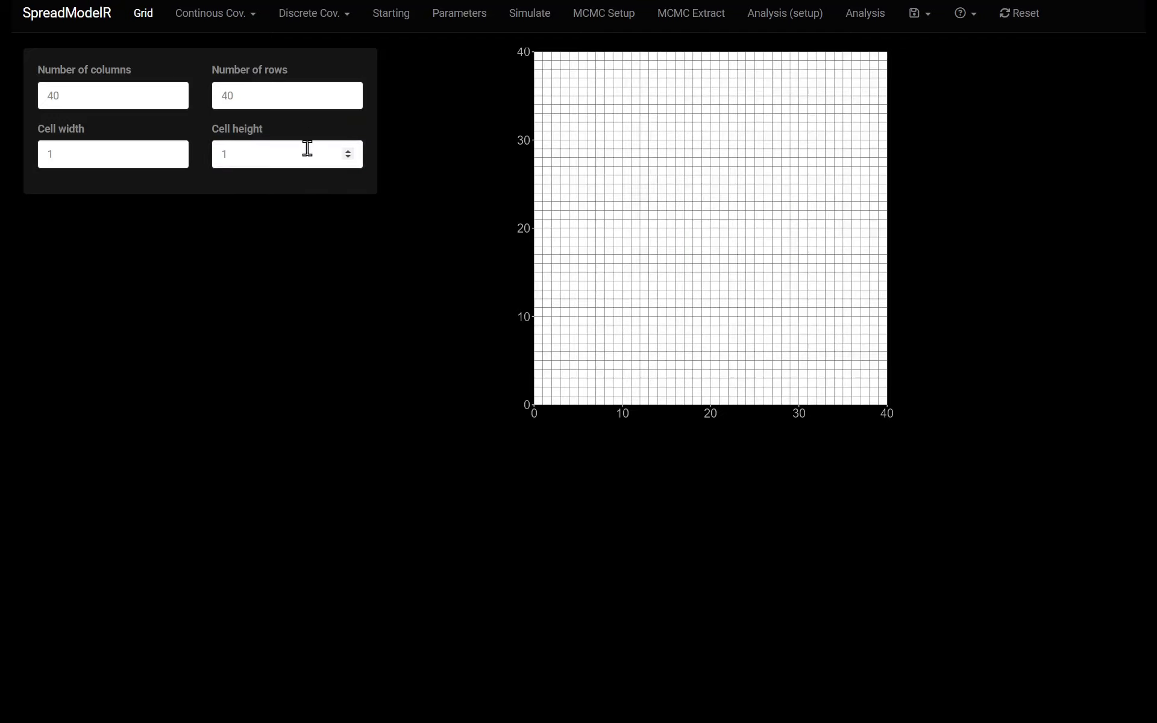
Try lower ruggedness levels for the Continuous 1 covariate, down to the minimum, and settle at about one third of the range
{"action": "left_click", "coordinate": [225, 26]}
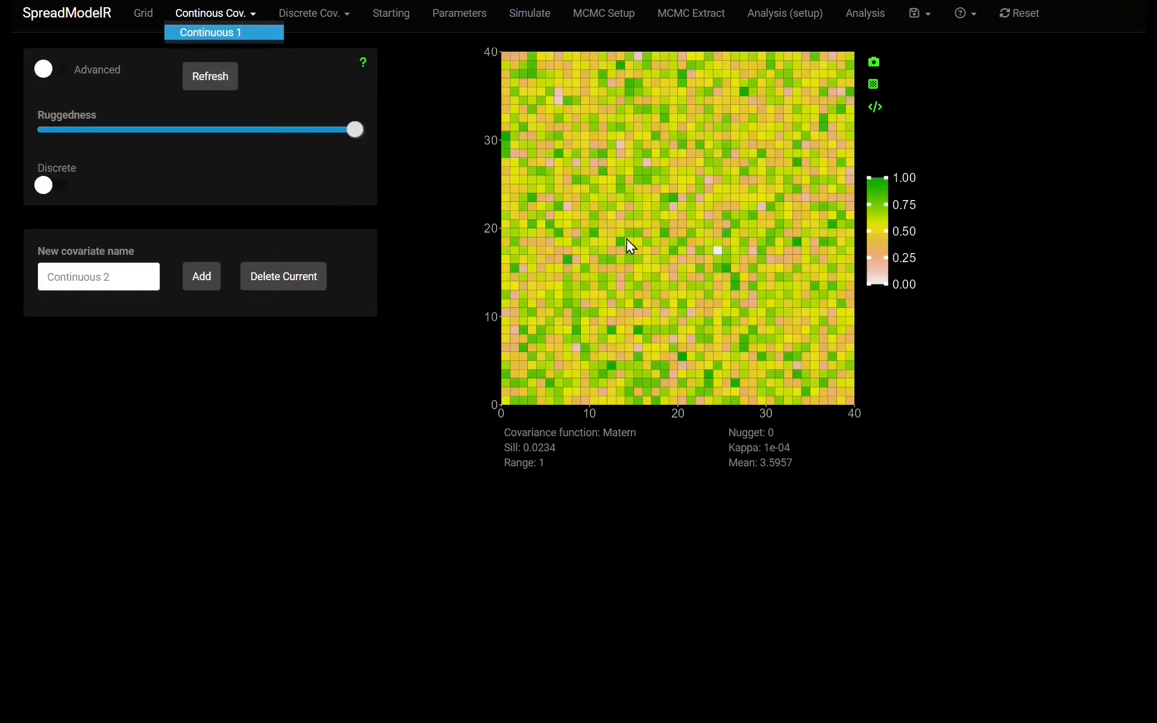
{"action": "left_click", "coordinate": [423, 189]}
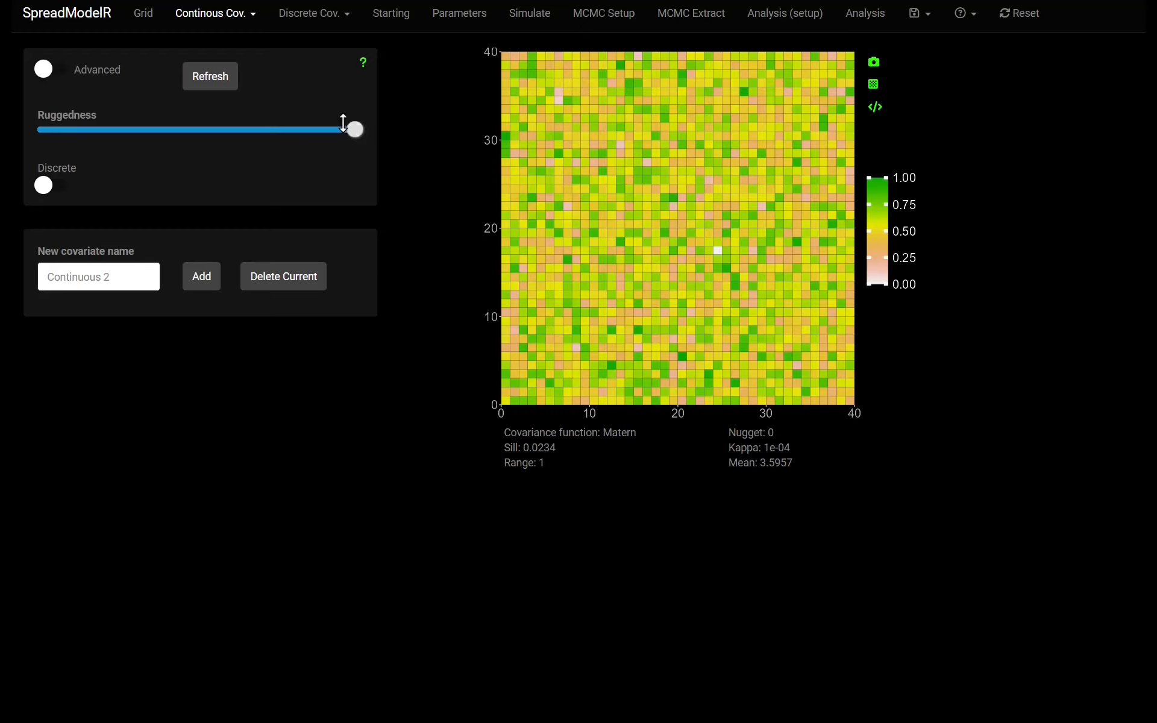
{"action": "left_click_drag", "start_coordinate": [356, 128], "coordinate": [125, 129]}
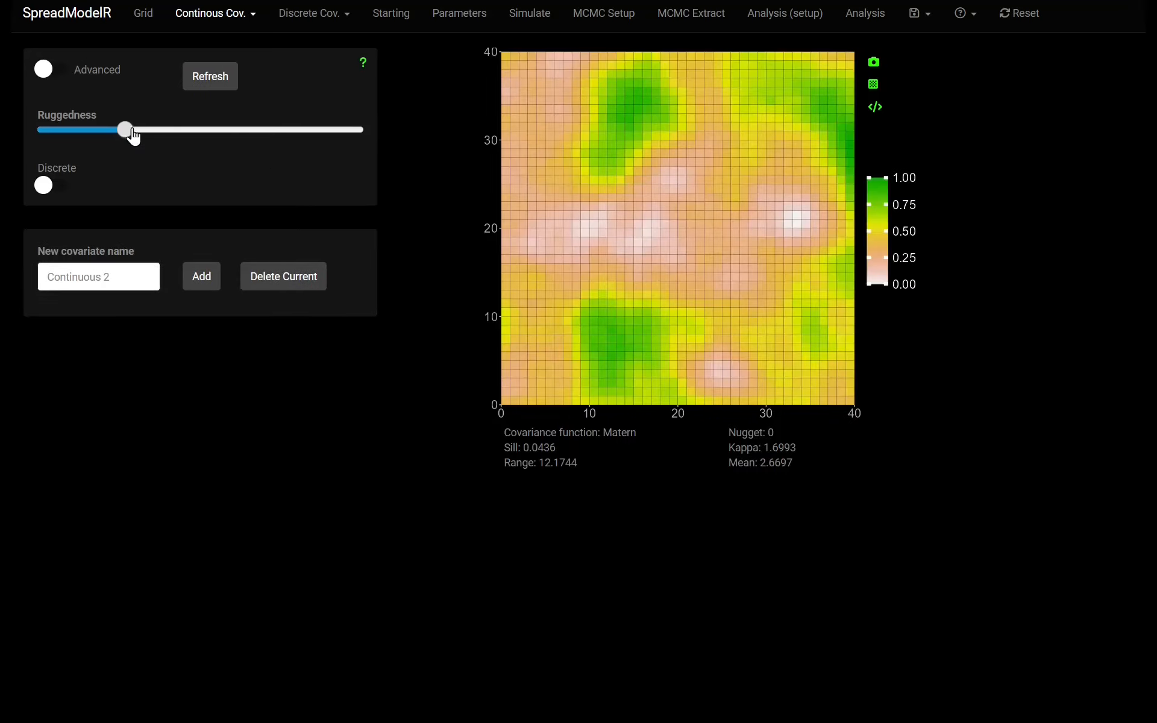
{"action": "left_click_drag", "start_coordinate": [127, 129], "coordinate": [27, 125]}
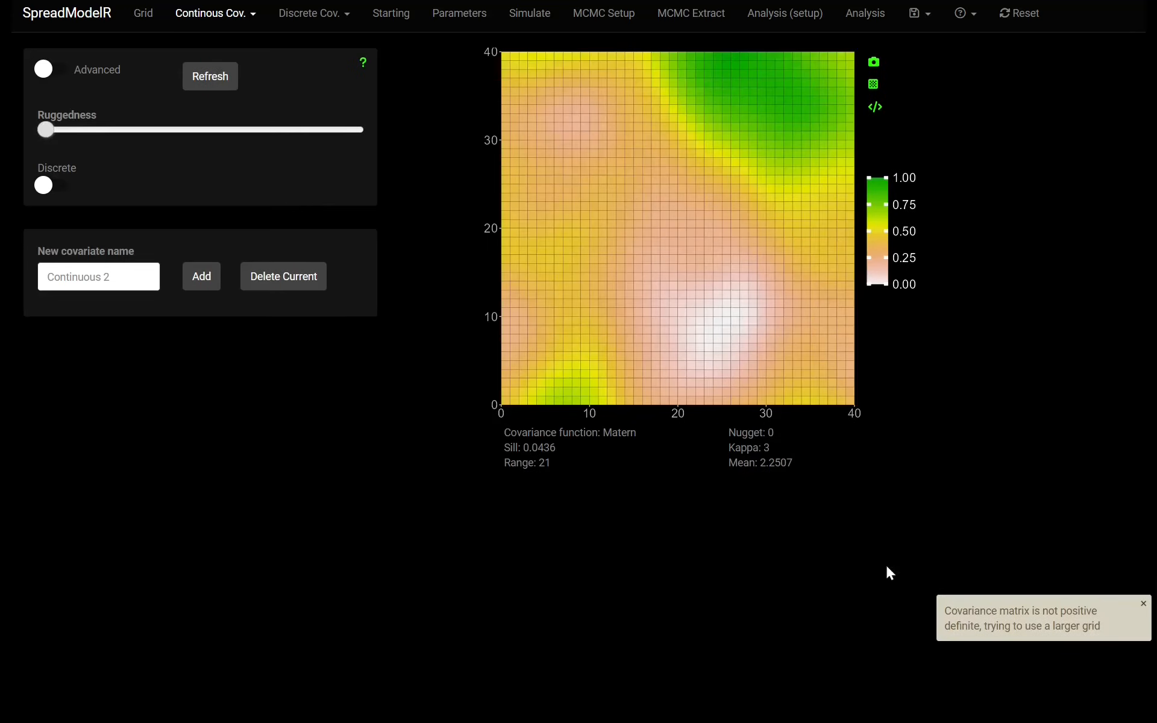
{"action": "left_click", "coordinate": [146, 128]}
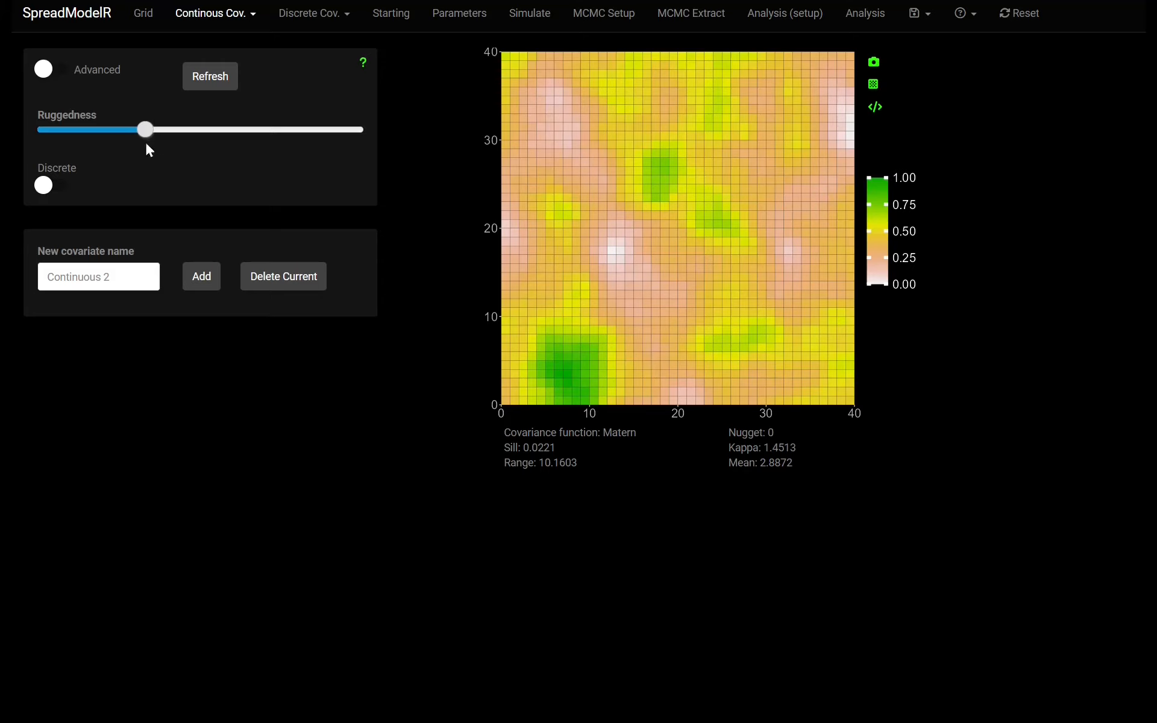
Regenerate the Continuous 1 covariate raster three times at the current ruggedness
{"action": "left_click", "coordinate": [214, 84]}
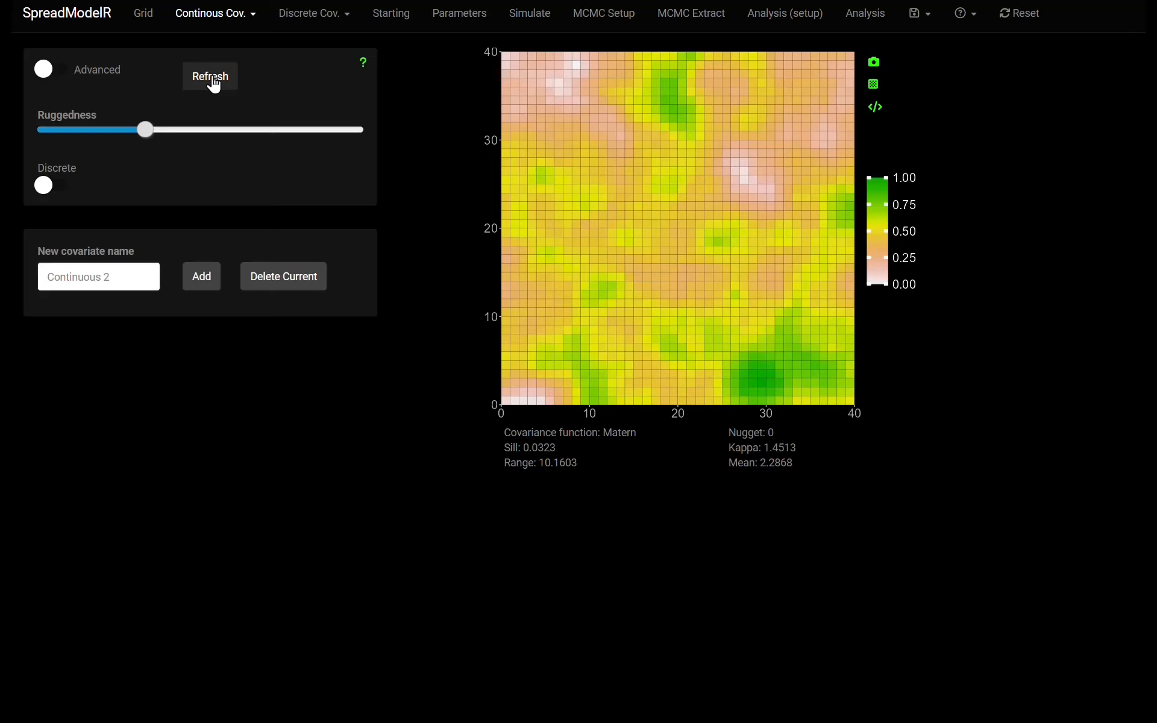
{"action": "left_click", "coordinate": [214, 83]}
{"action": "left_click", "coordinate": [214, 84]}
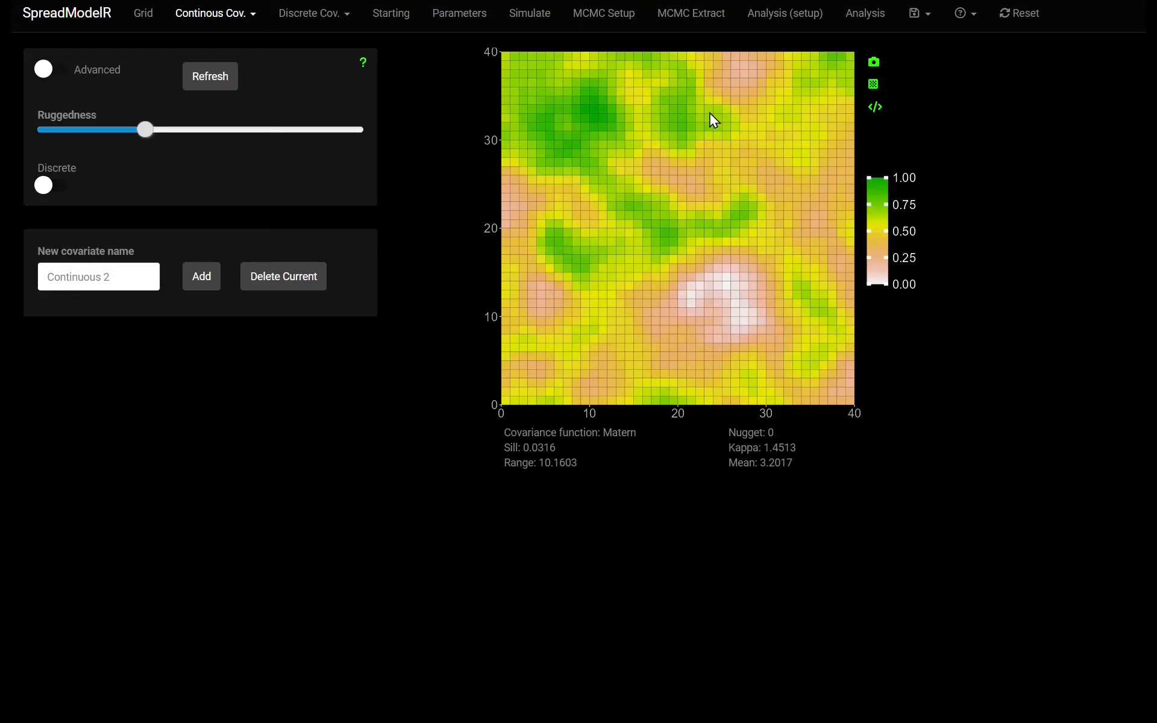
Try discretizing the Continuous 1 covariate into 3 levels and return it to continuous values
{"action": "left_click", "coordinate": [48, 187]}
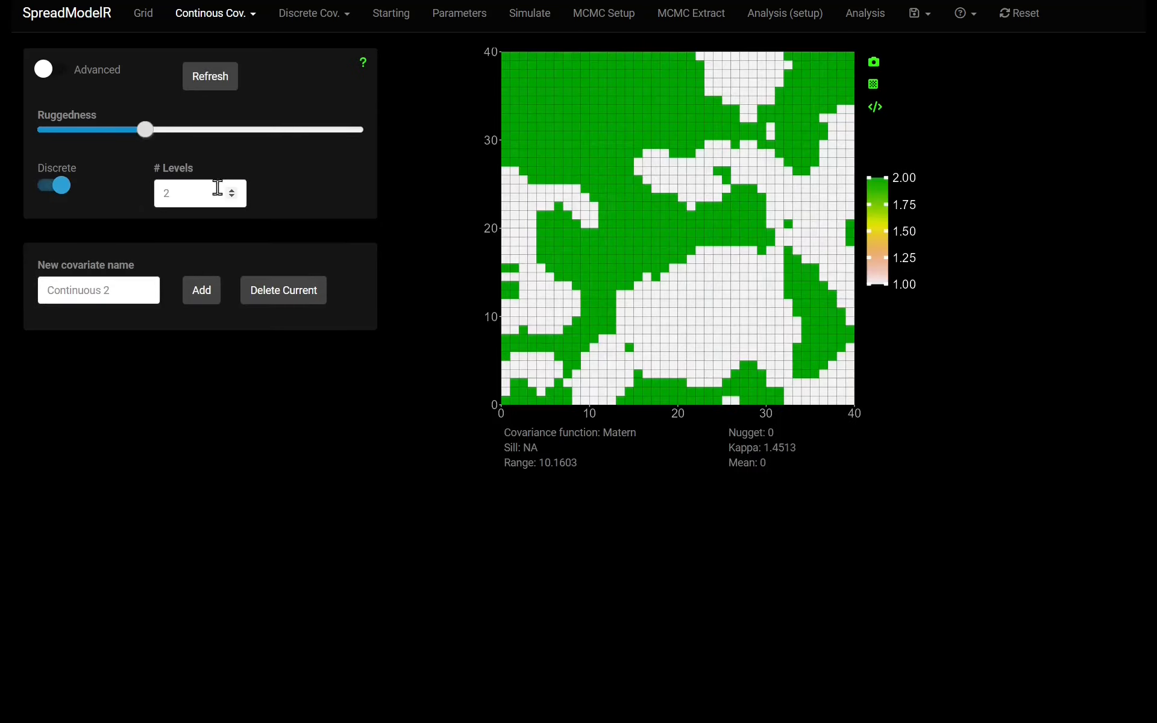
{"action": "left_click_drag", "start_coordinate": [218, 192], "coordinate": [114, 199]}
{"action": "type", "text": "3"}
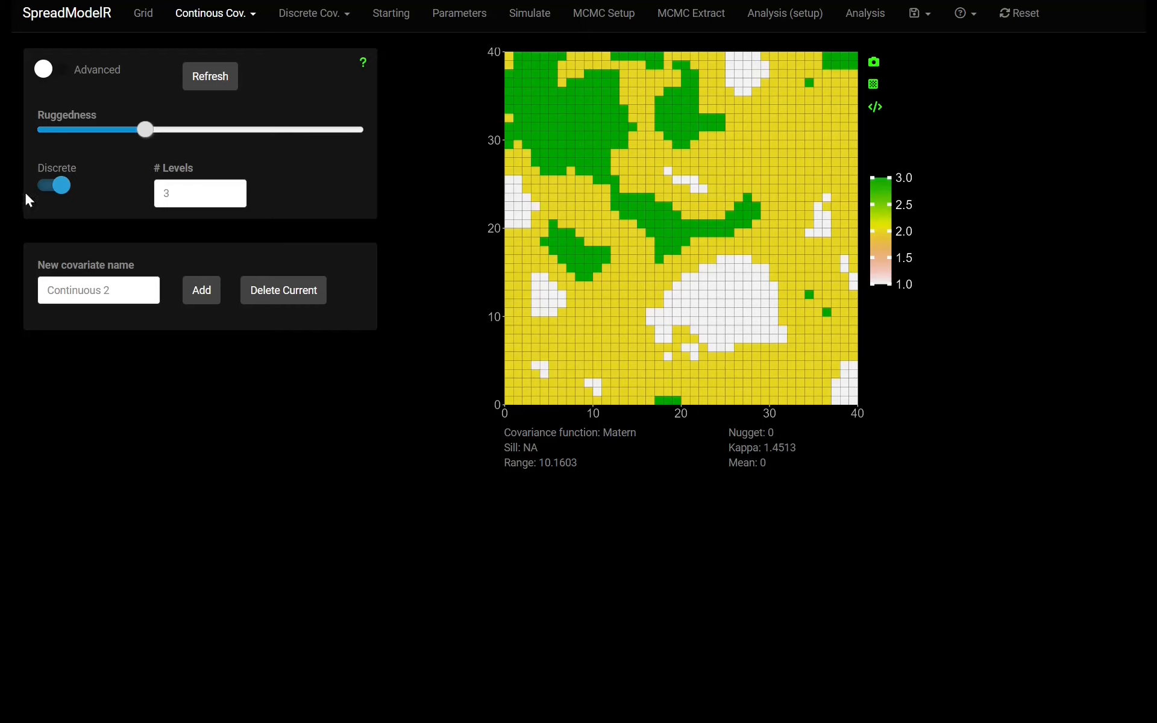
{"action": "left_click", "coordinate": [57, 189]}
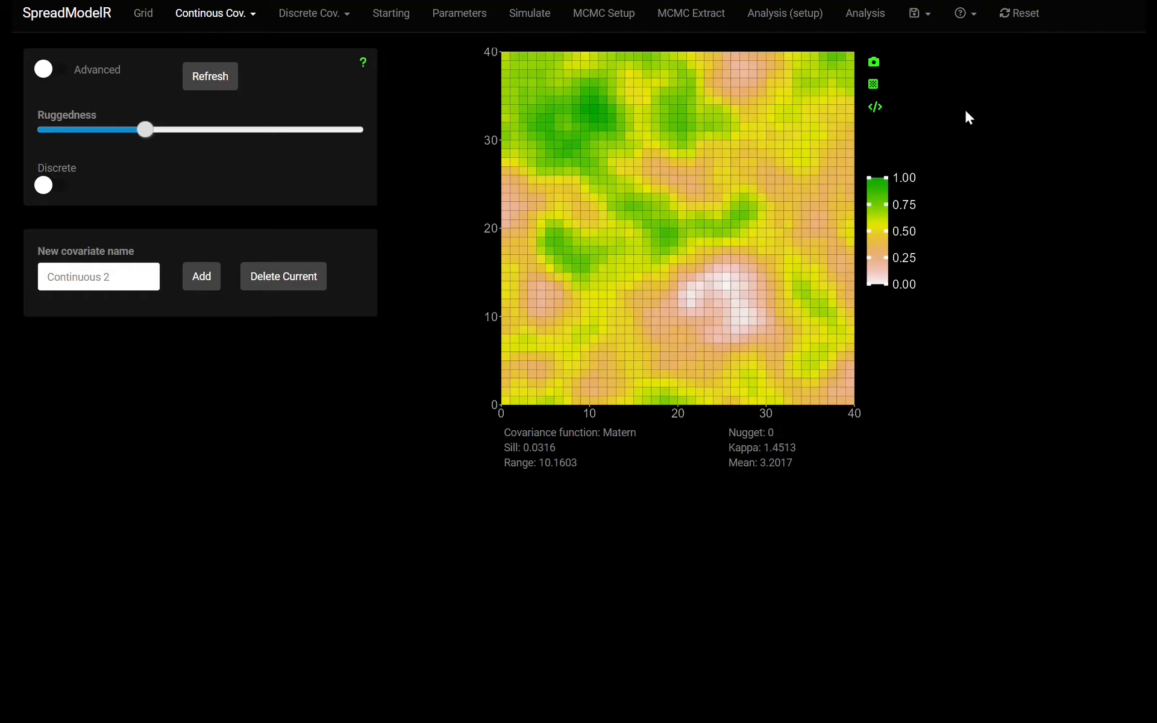
Review the R code behind the Continuous 1 covariate, including its run-simulation section, and close it without saving
{"action": "left_click", "coordinate": [875, 107]}
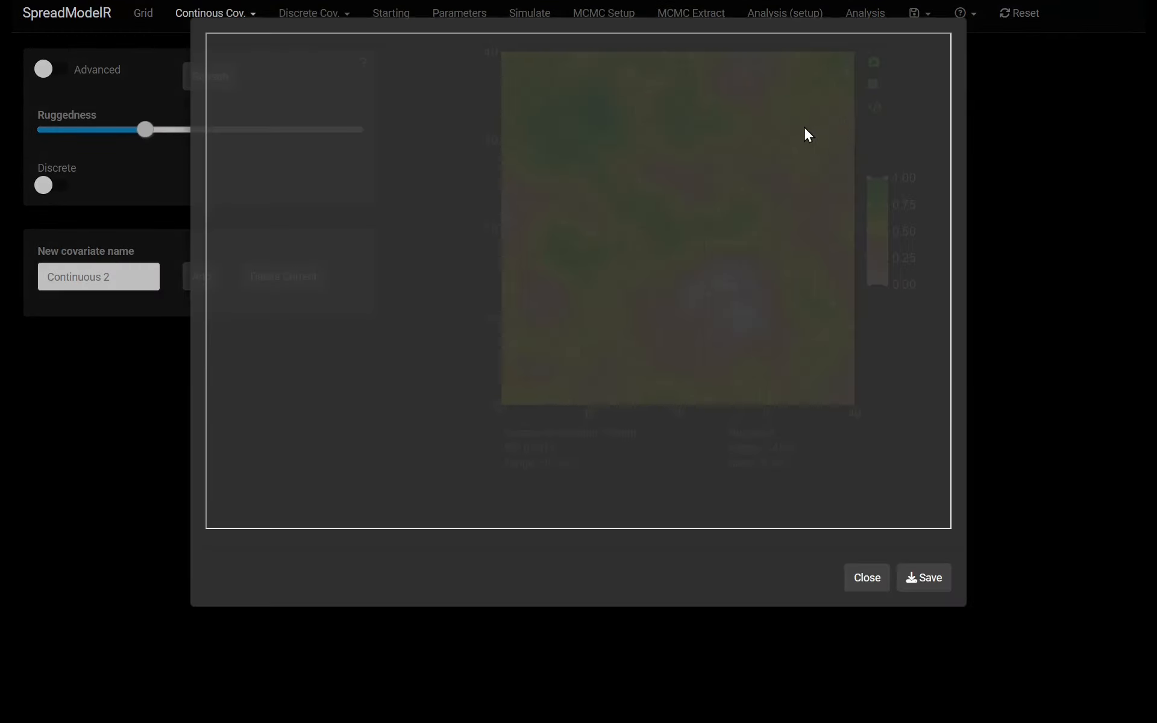
{"action": "scroll", "coordinate": [718, 132], "scroll_direction": "down", "scroll_amount": 10}
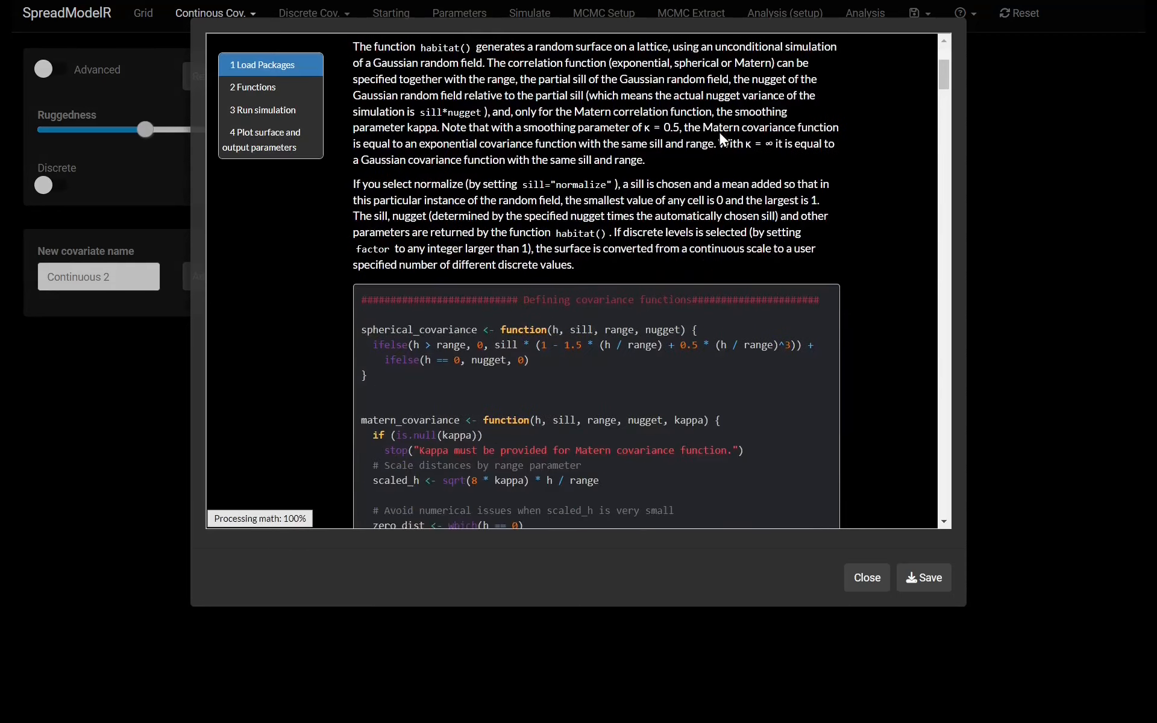
{"action": "left_click_drag", "start_coordinate": [947, 88], "coordinate": [924, 436]}
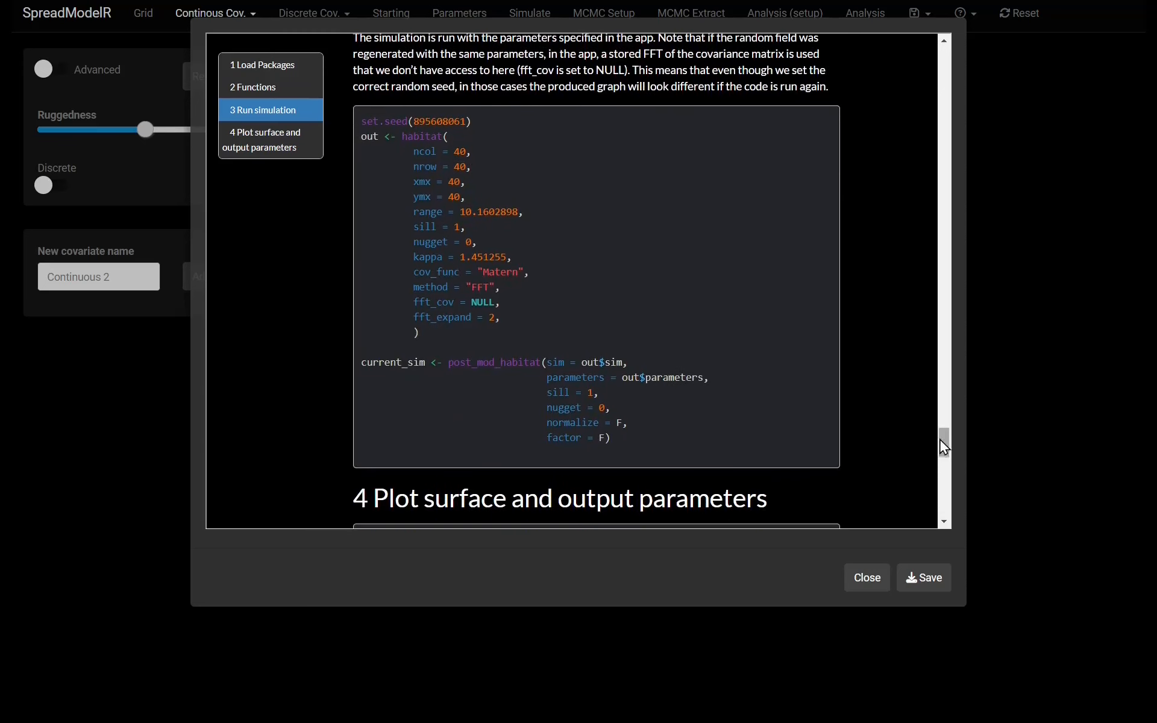
{"action": "left_click_drag", "start_coordinate": [946, 437], "coordinate": [953, 507]}
{"action": "scroll", "coordinate": [954, 505], "scroll_direction": "up", "scroll_amount": 15}
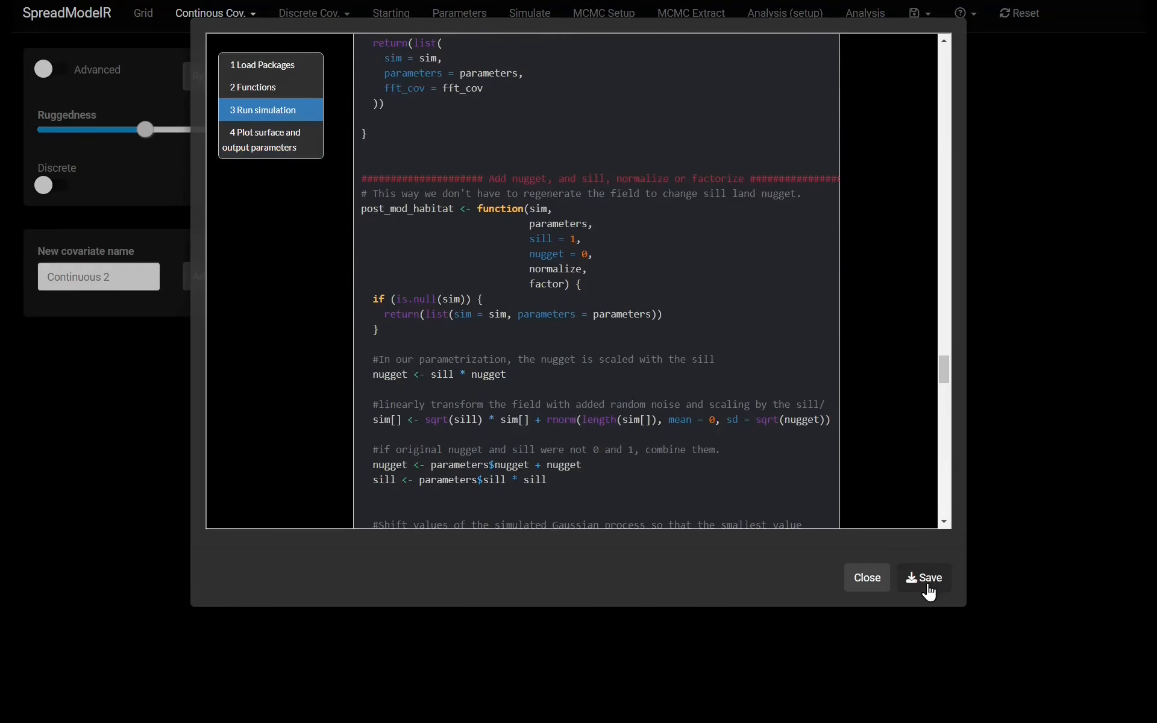
{"action": "left_click", "coordinate": [854, 588]}
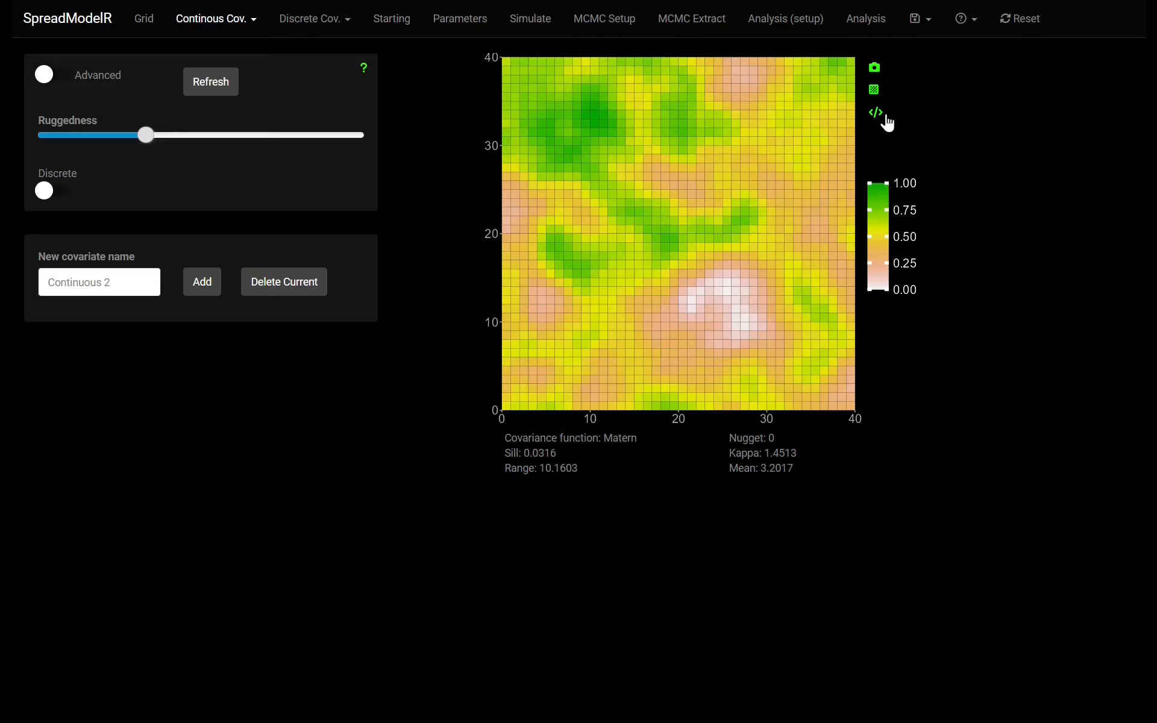
Upload habitat.rds from the Downloads folder as a continuous covariate raster
{"action": "left_click", "coordinate": [925, 25]}
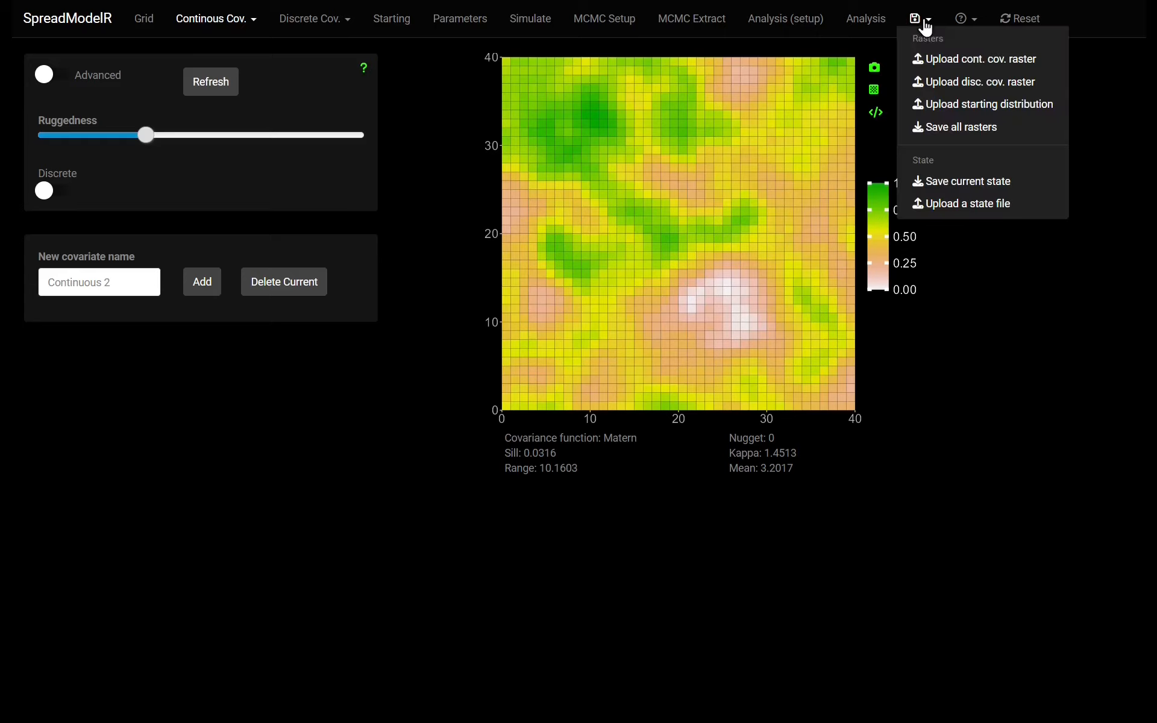
{"action": "left_click", "coordinate": [961, 67]}
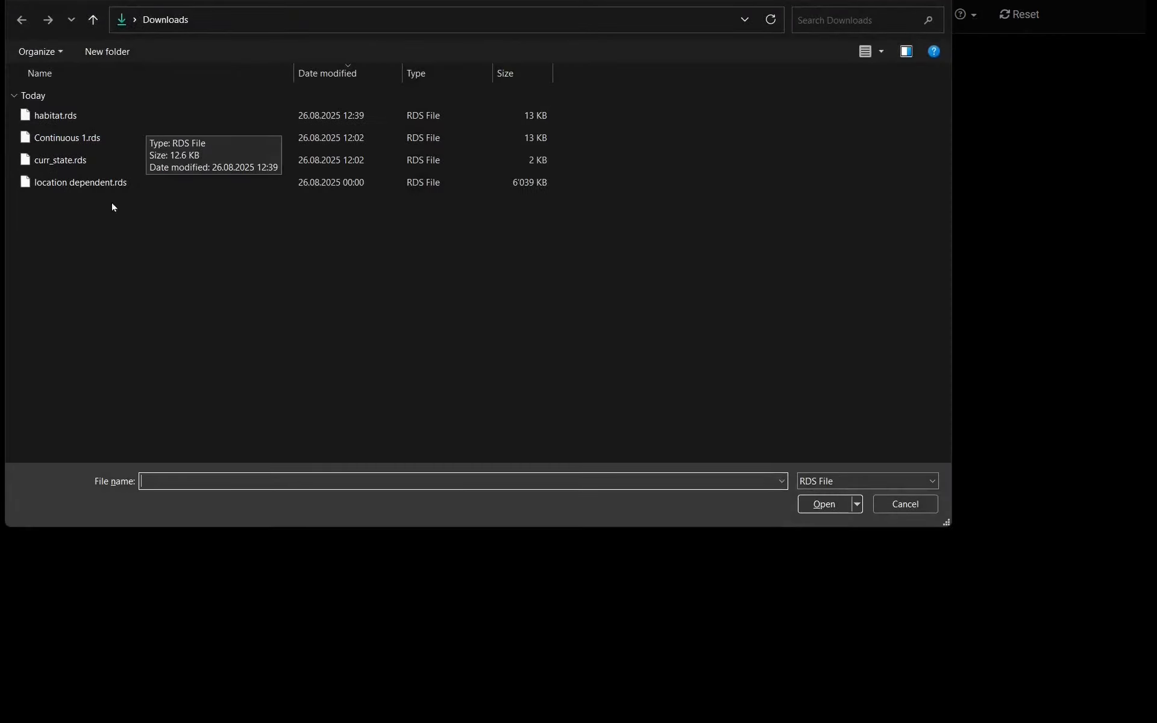
{"action": "double_click", "coordinate": [116, 124]}
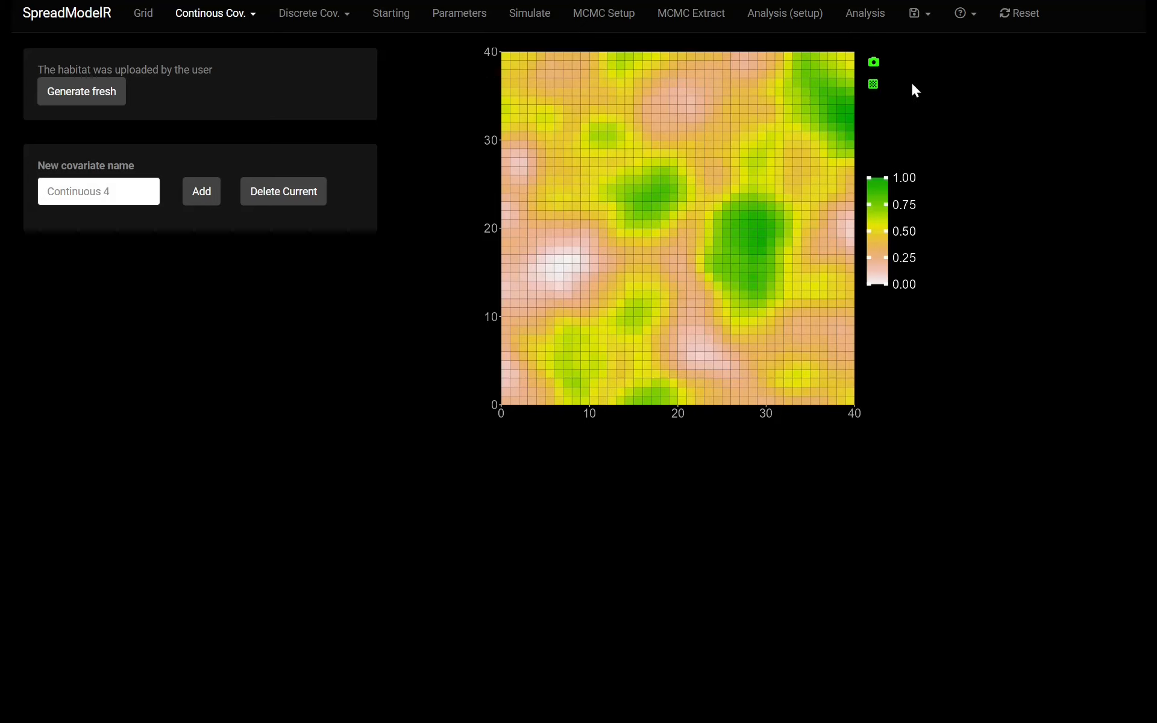
{"action": "left_click", "coordinate": [916, 13]}
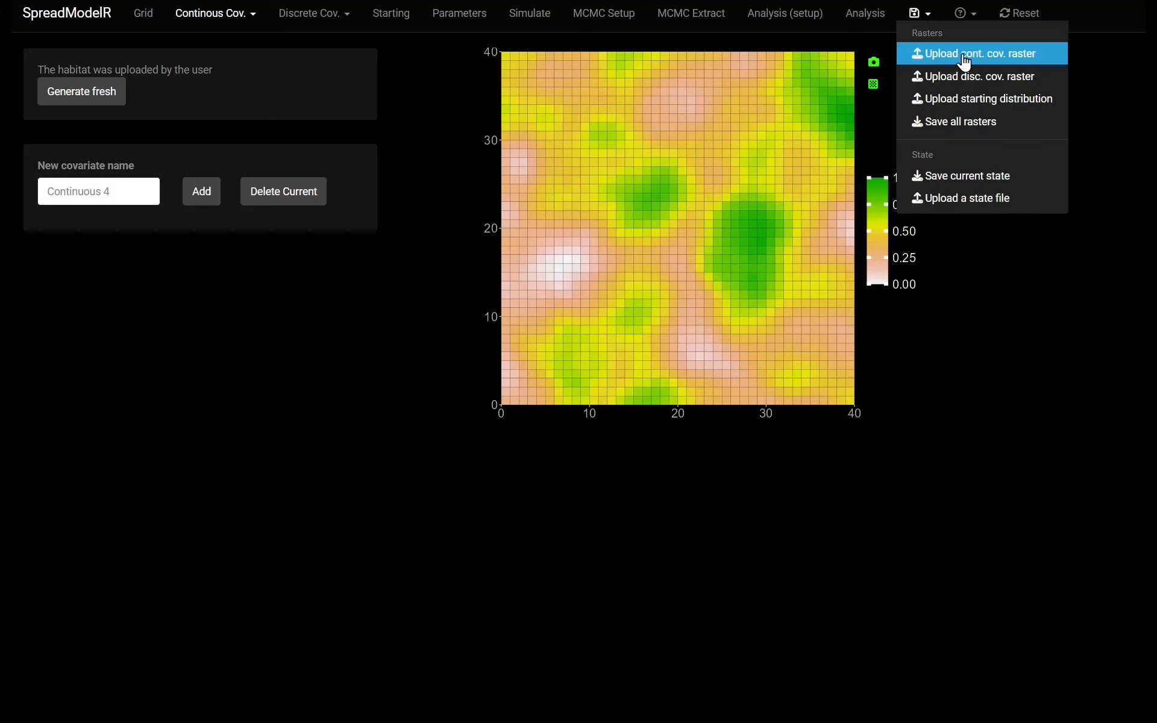
{"action": "left_click", "coordinate": [999, 303]}
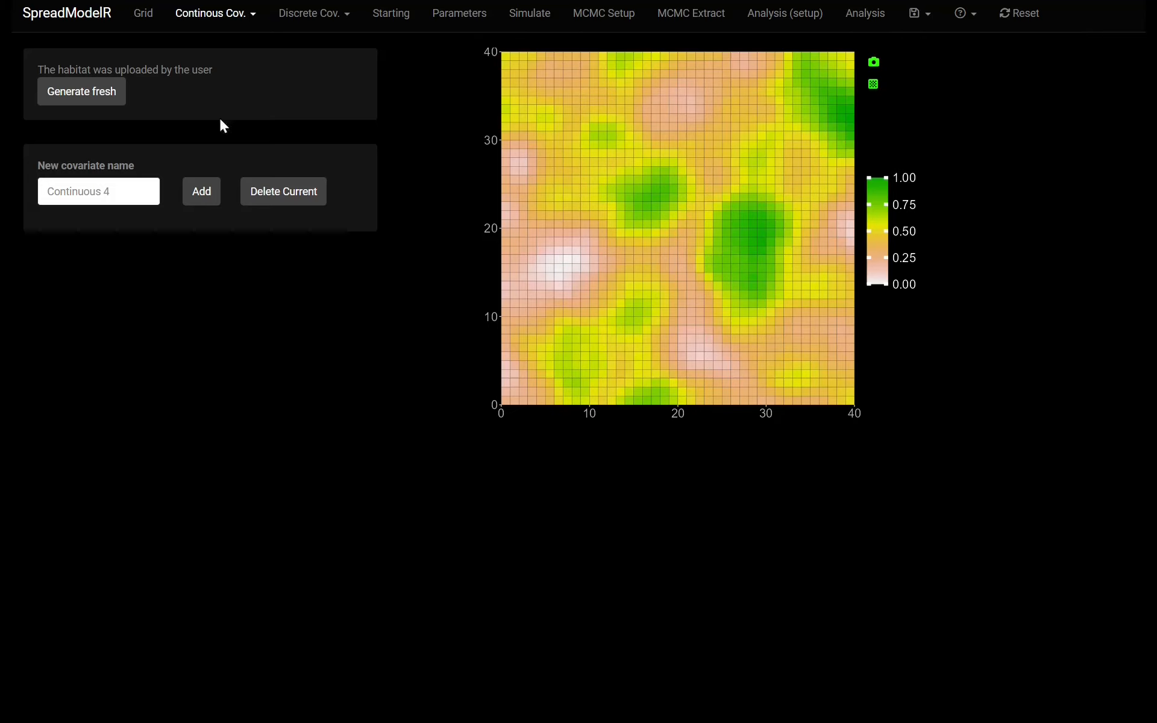
Compare the plots of the Continuous 1 and habitat covariates, ending on habitat
{"action": "left_click", "coordinate": [238, 18]}
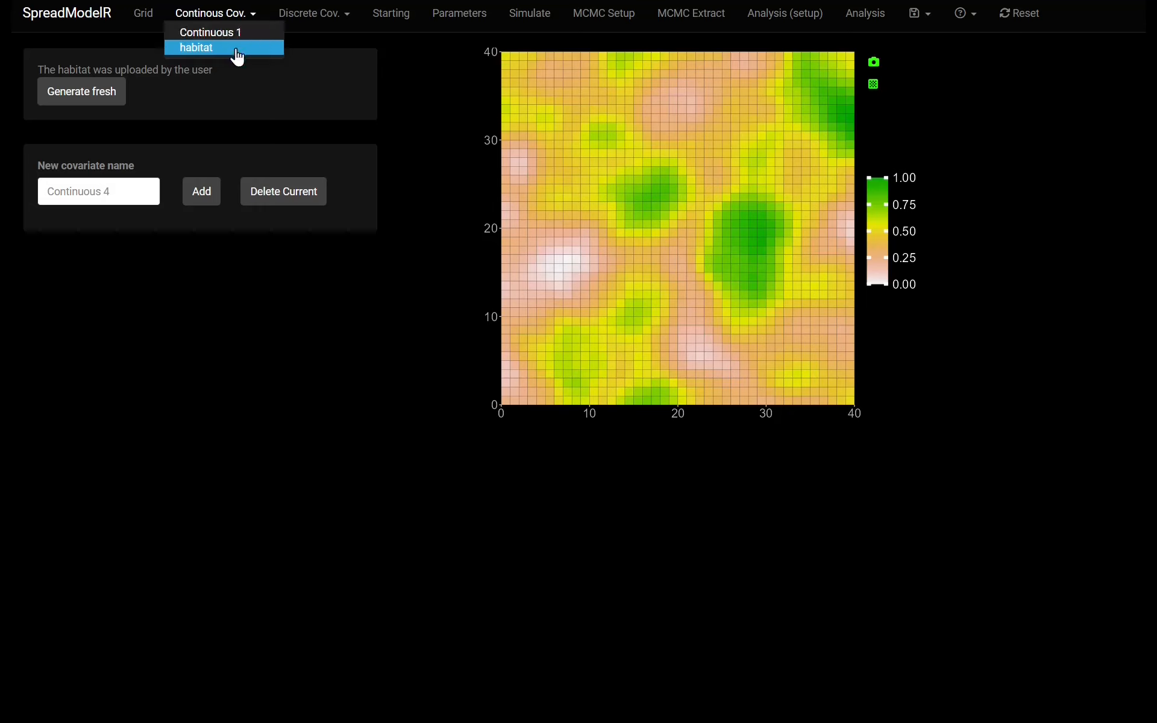
{"action": "left_click", "coordinate": [242, 34]}
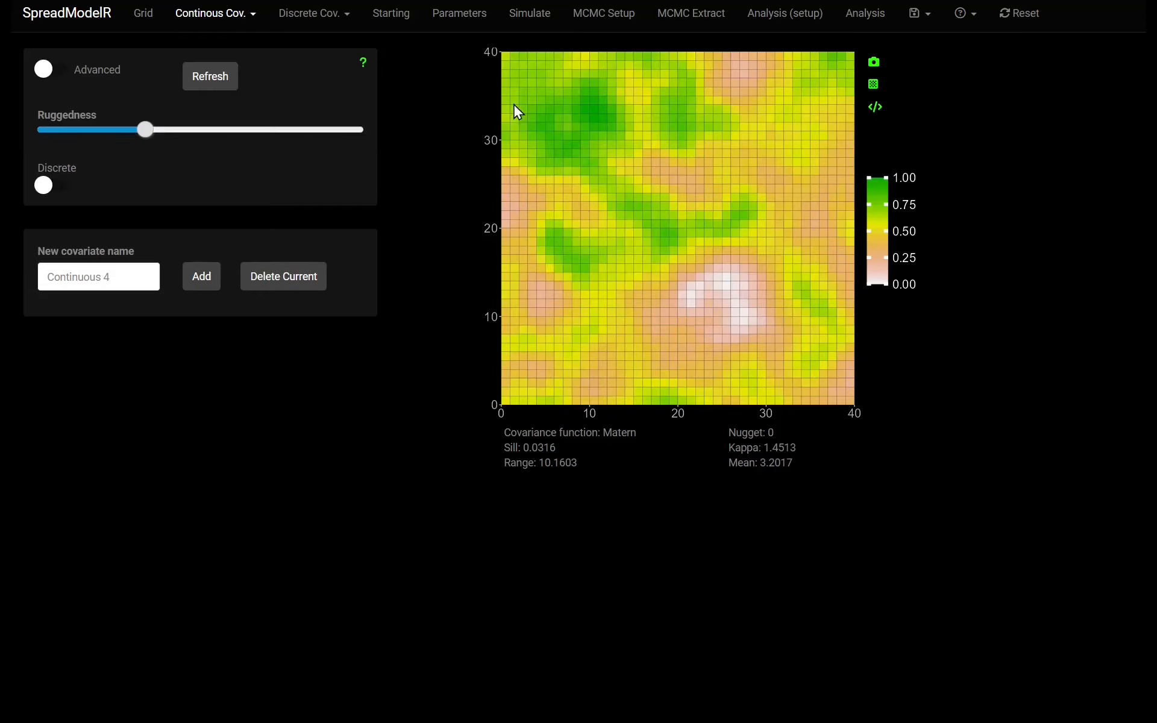
{"action": "left_click", "coordinate": [197, 16]}
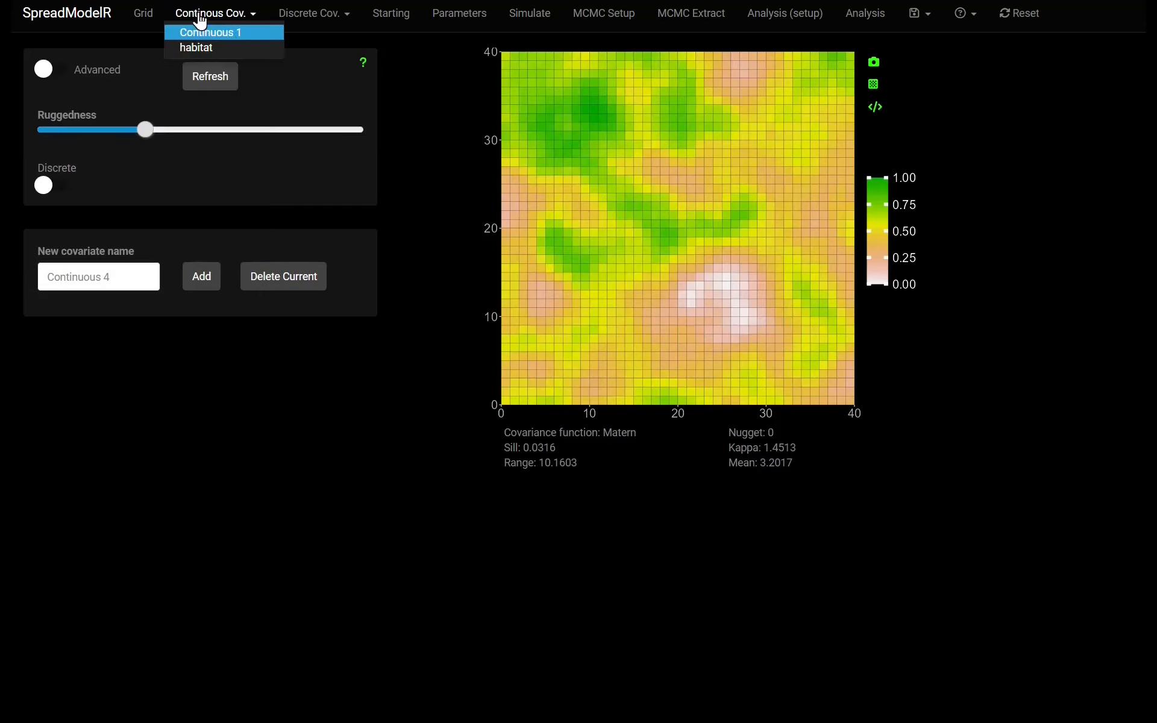
{"action": "left_click", "coordinate": [221, 48]}
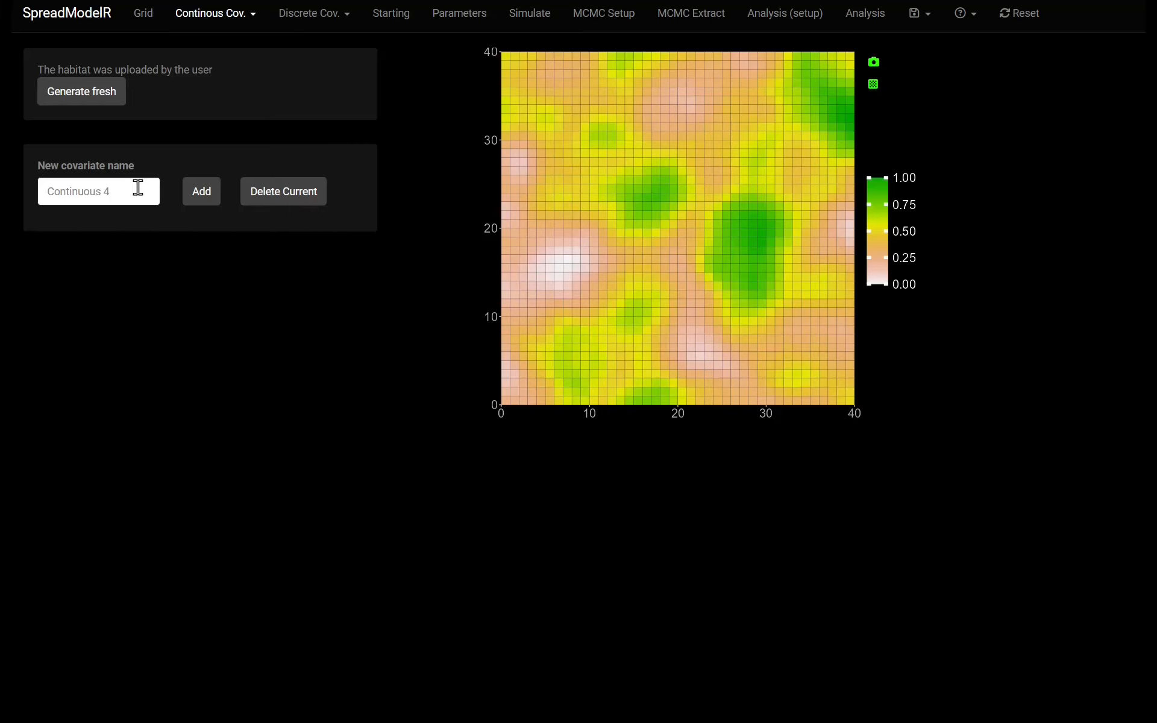
Add a new continuous covariate named forest and check it in the list of continuous covariates
{"action": "left_click_drag", "start_coordinate": [136, 190], "coordinate": [5, 191]}
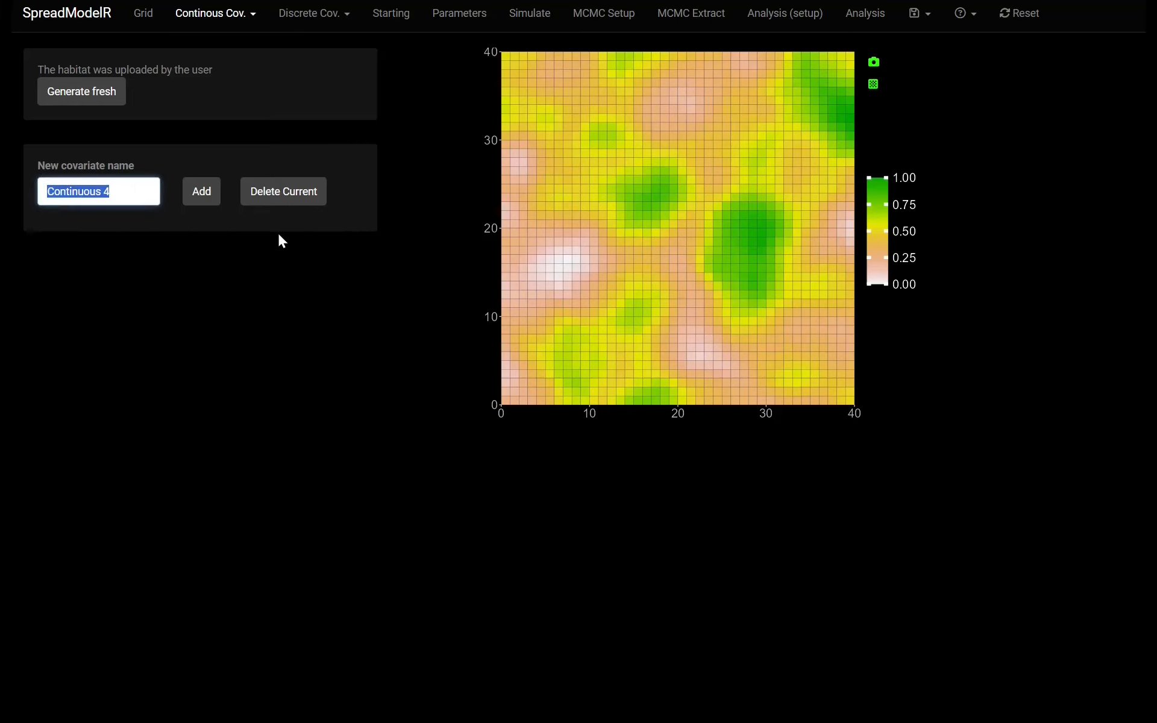
{"action": "type", "text": "forest"}
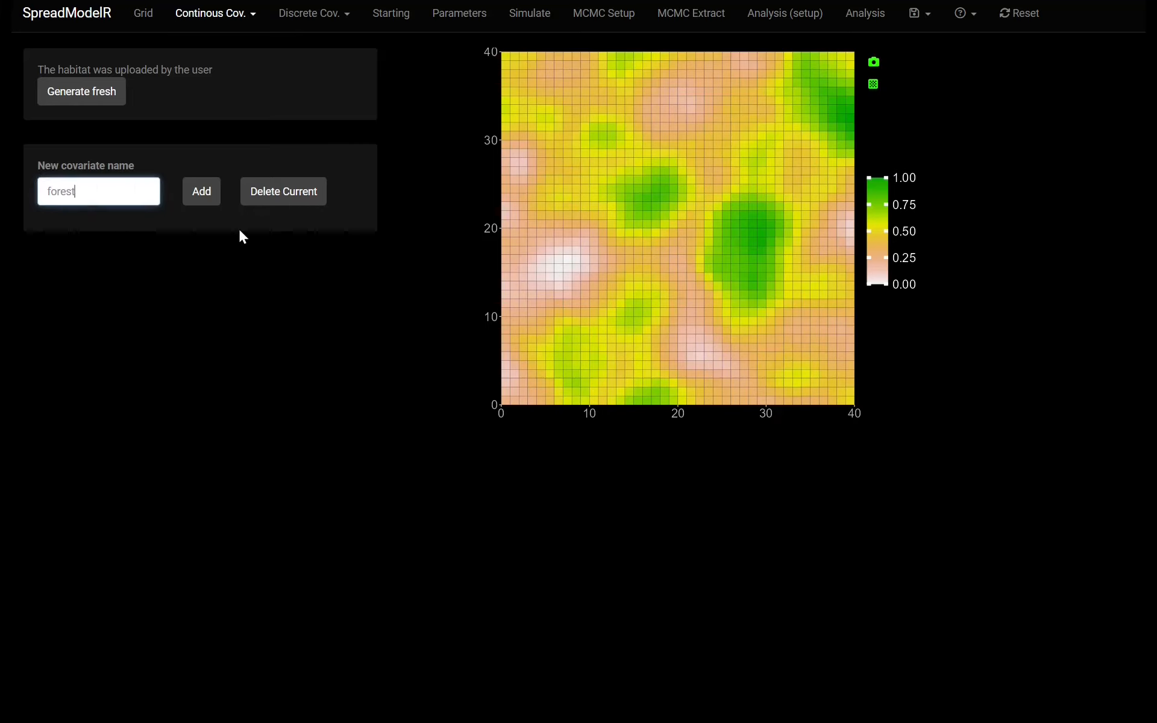
{"action": "left_click", "coordinate": [212, 199]}
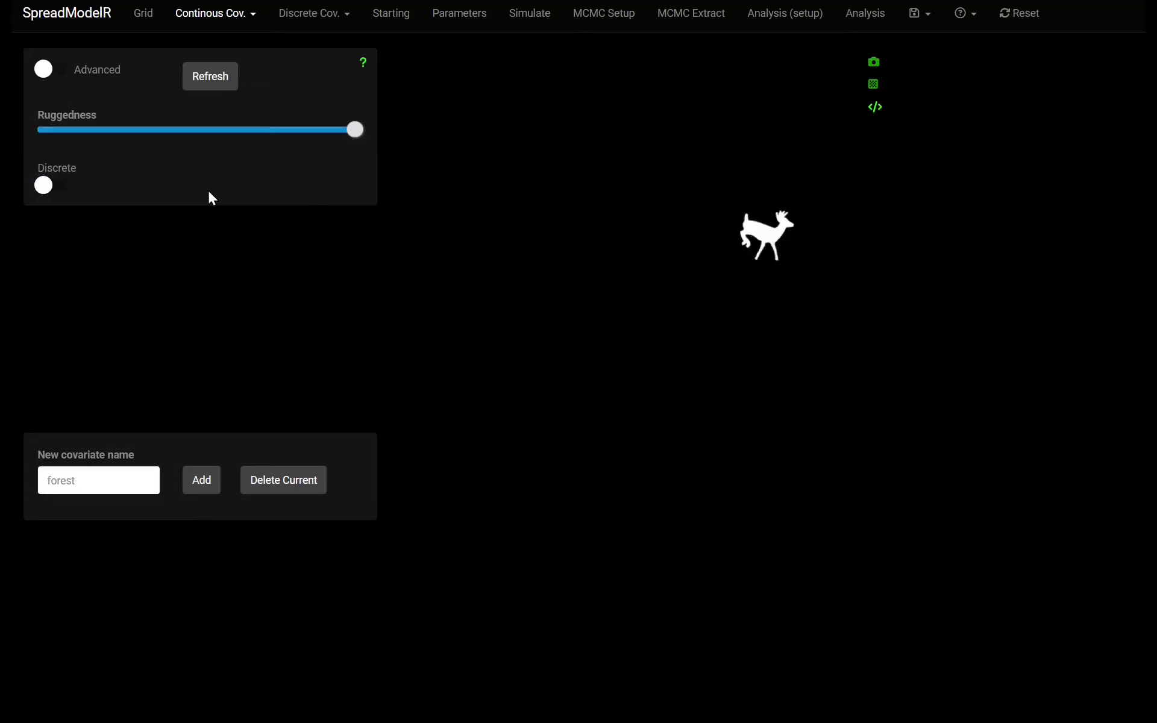
{"action": "left_click", "coordinate": [196, 19]}
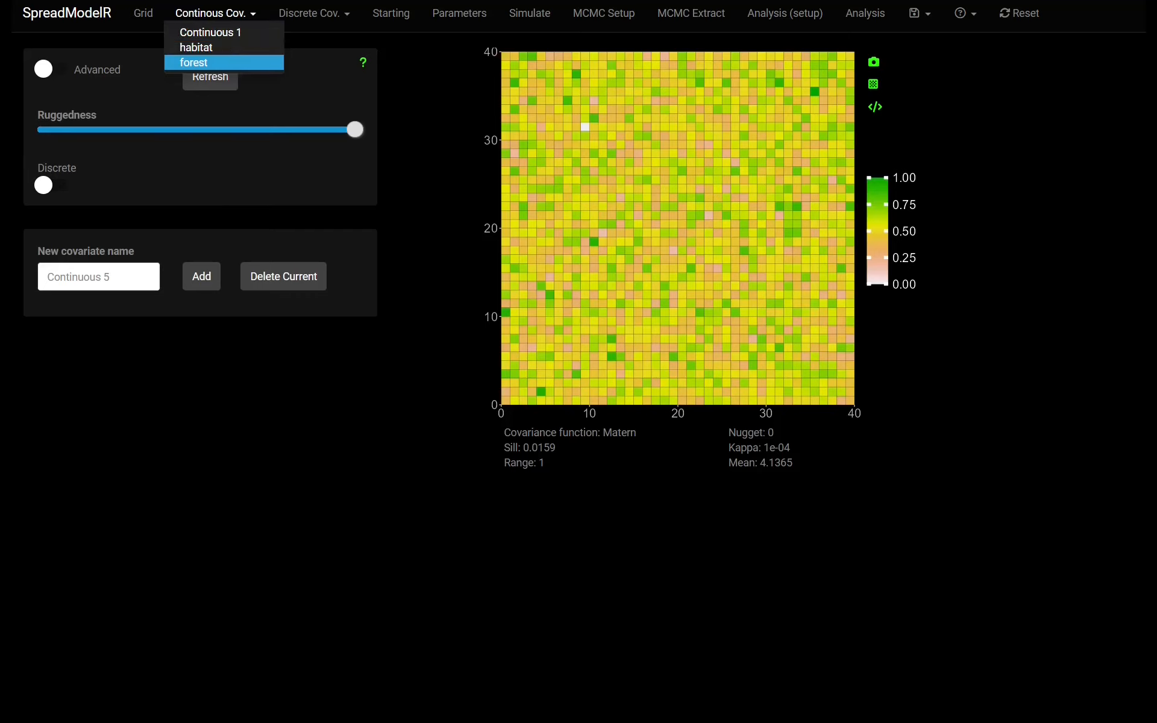
{"action": "left_click", "coordinate": [98, 164]}
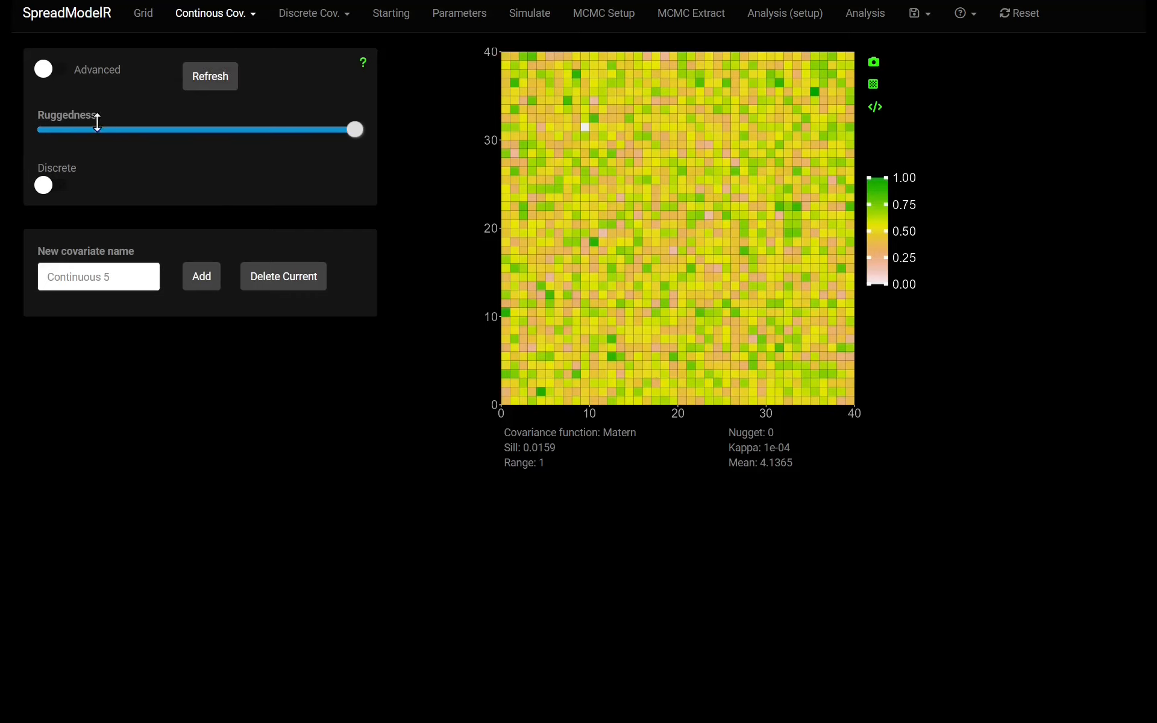
Lower the forest covariate's ruggedness to about one sixth of the range and make it discrete with 2 levels
{"action": "left_click", "coordinate": [96, 128]}
{"action": "left_click", "coordinate": [46, 185]}
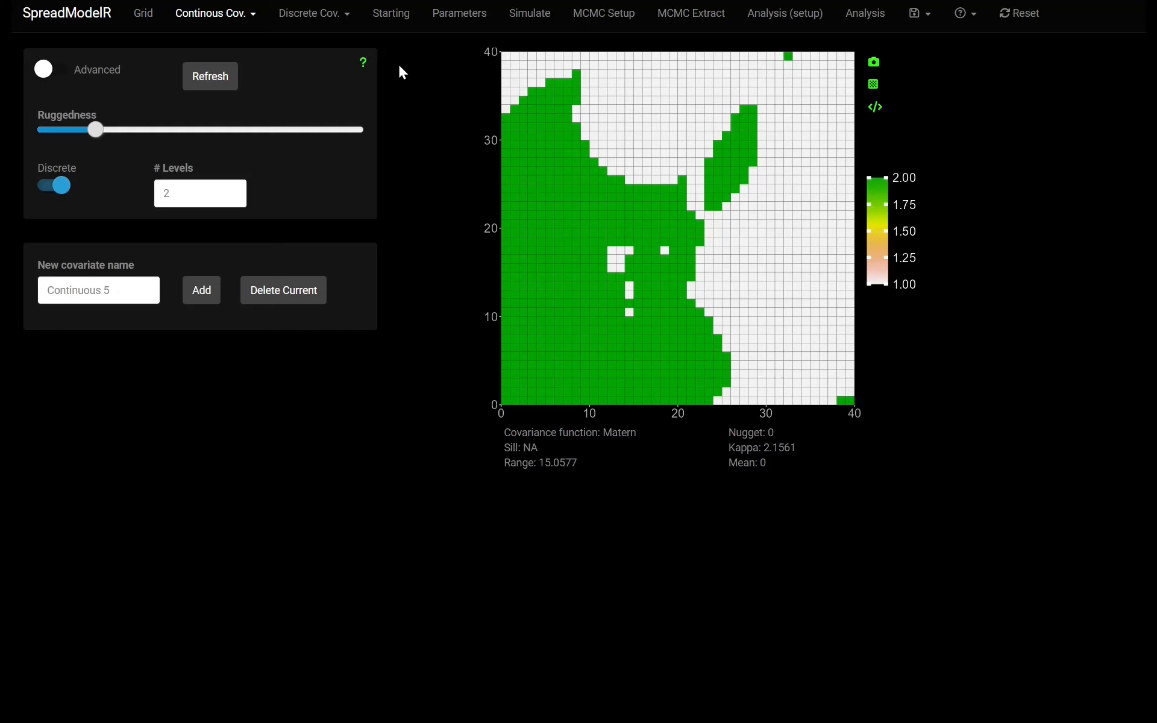
Delete the forest covariate and display the habitat covariate again
{"action": "left_click", "coordinate": [296, 290]}
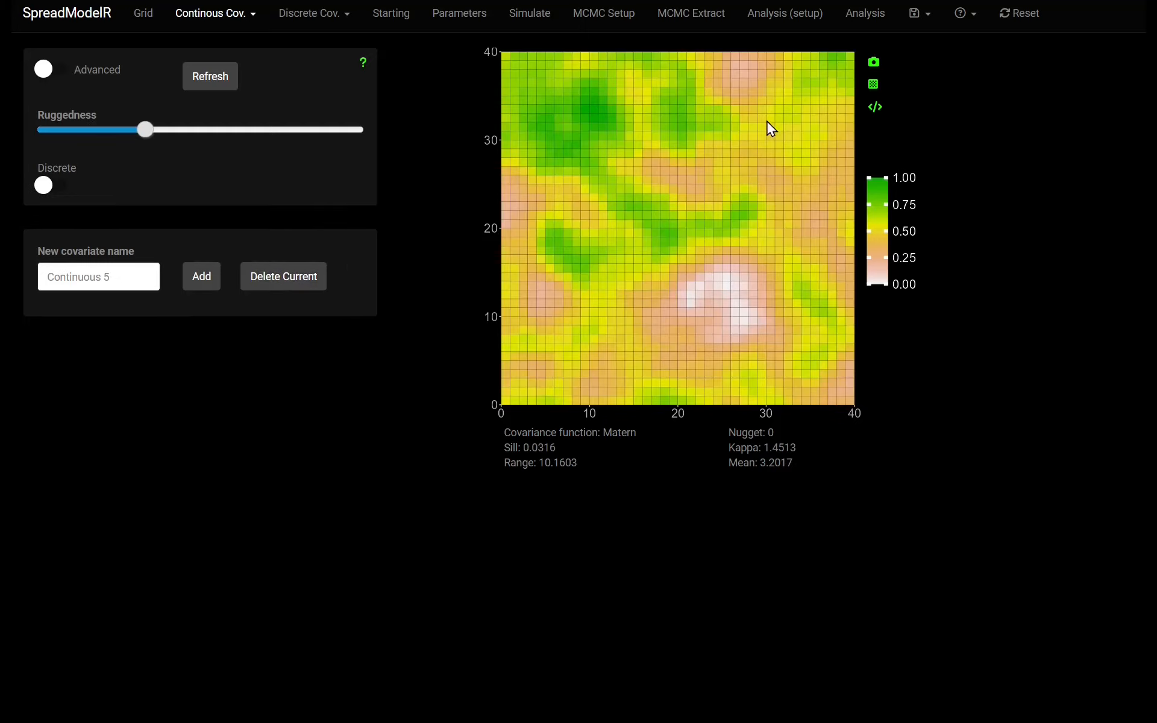
{"action": "left_click", "coordinate": [241, 15]}
{"action": "left_click", "coordinate": [215, 46]}
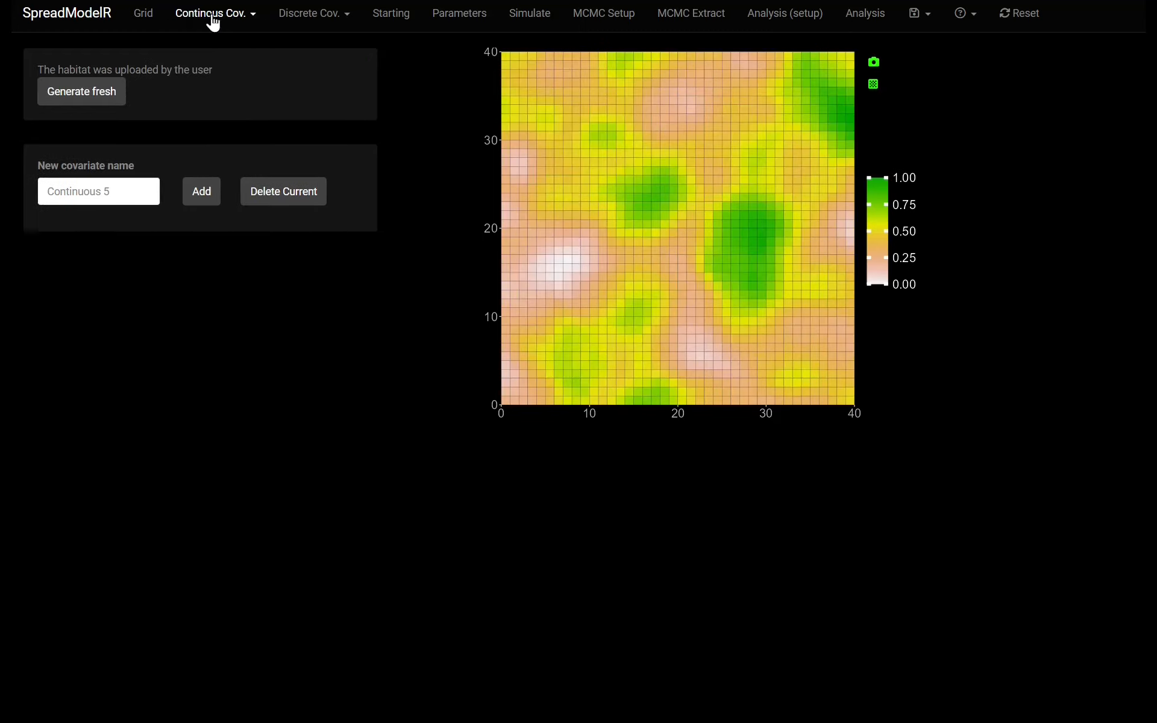
Enable the advanced settings for the Continuous 1 covariate and keep the Spherical covariance function
{"action": "left_click", "coordinate": [213, 22]}
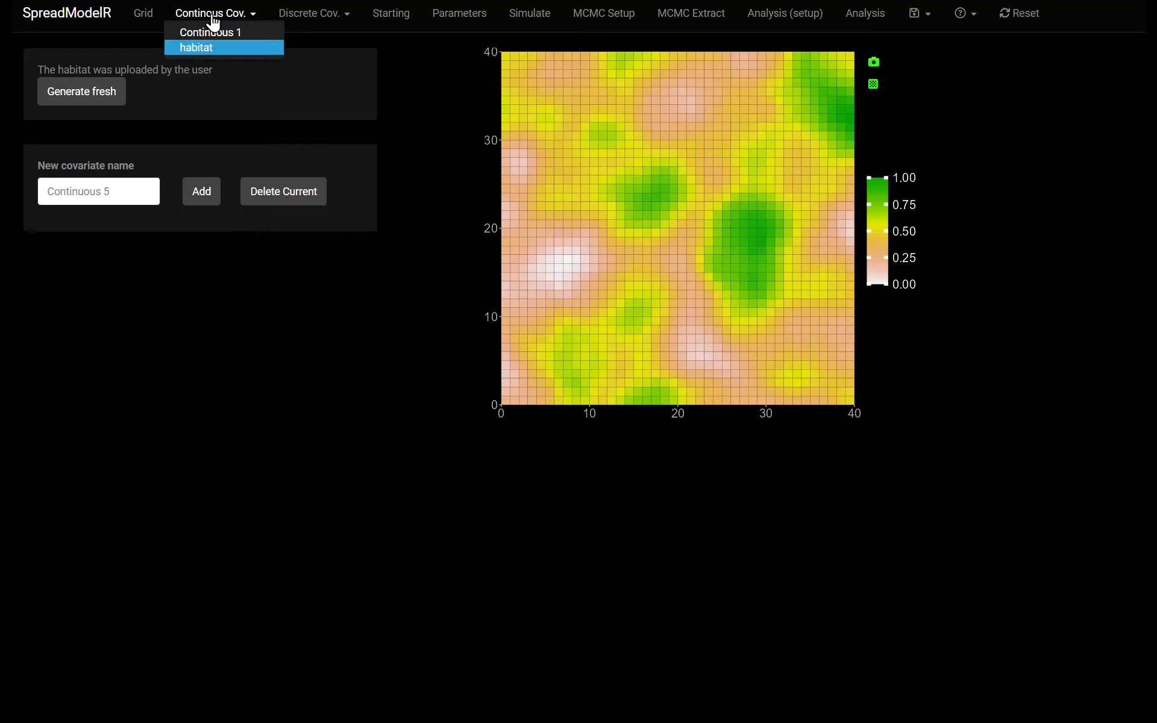
{"action": "left_click", "coordinate": [213, 35]}
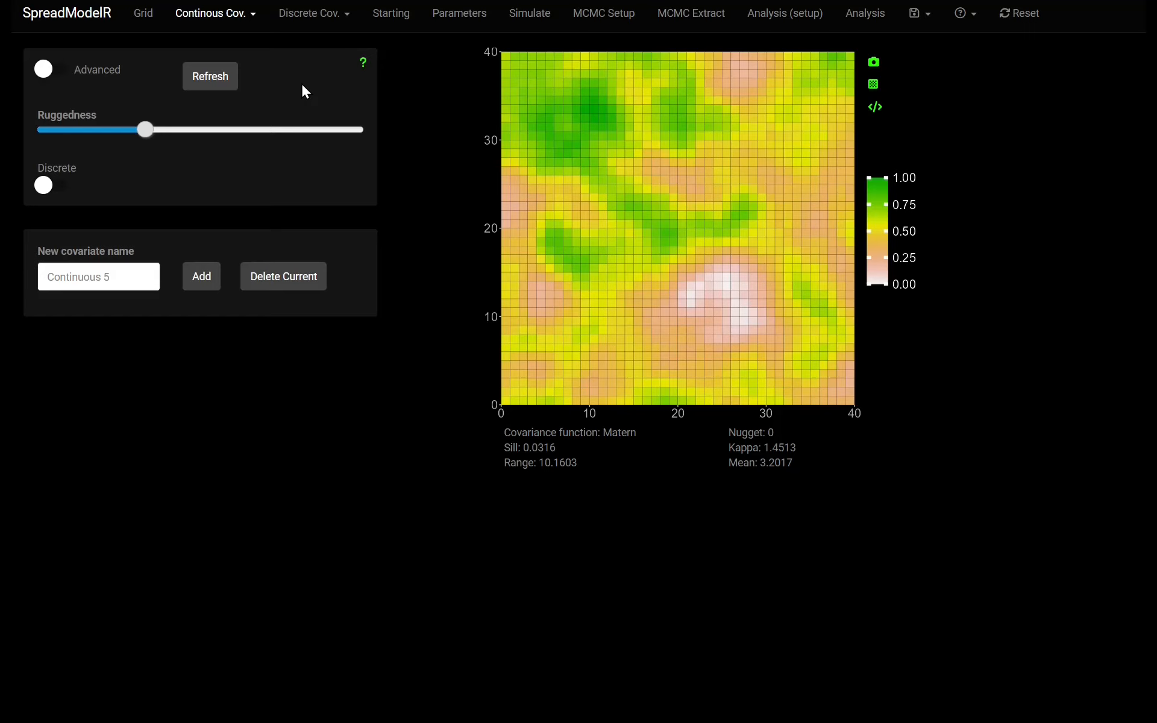
{"action": "left_click", "coordinate": [45, 70]}
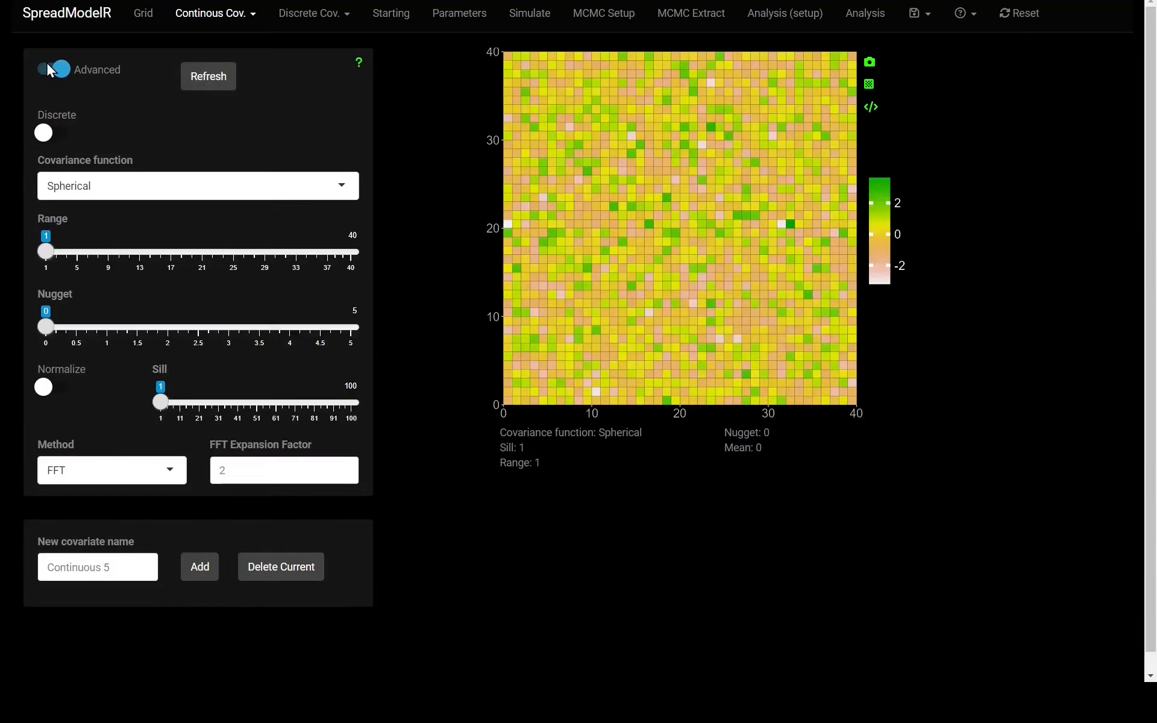
{"action": "left_click", "coordinate": [174, 187]}
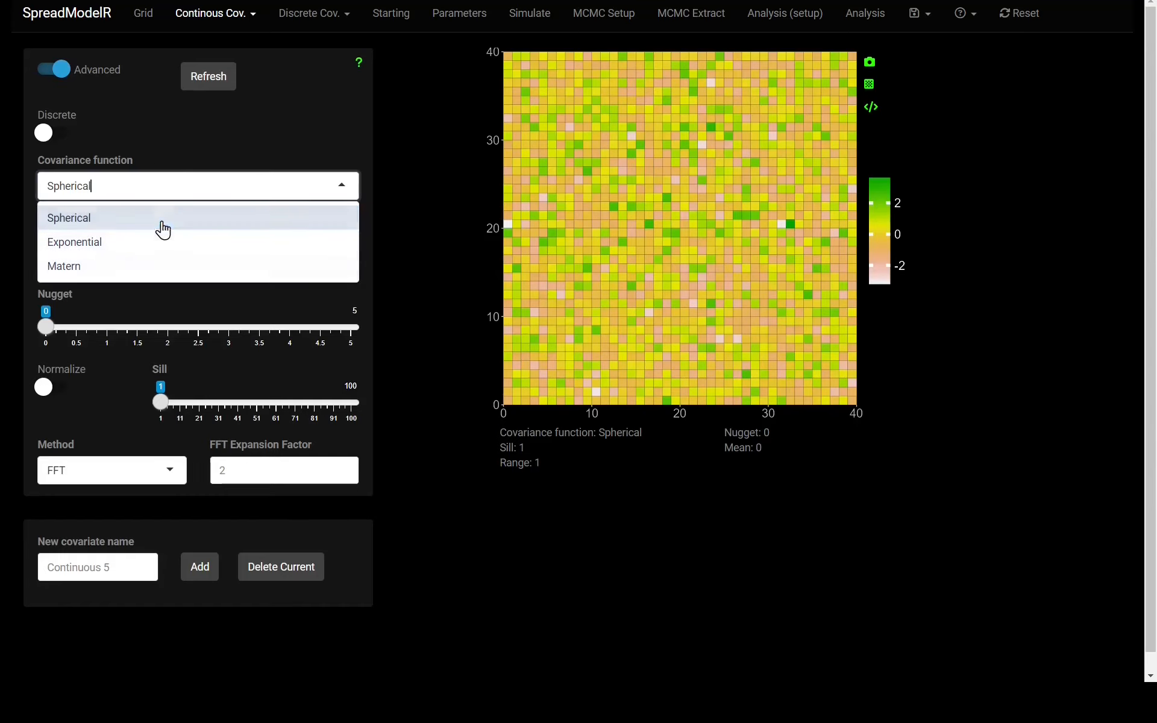
{"action": "left_click", "coordinate": [201, 137]}
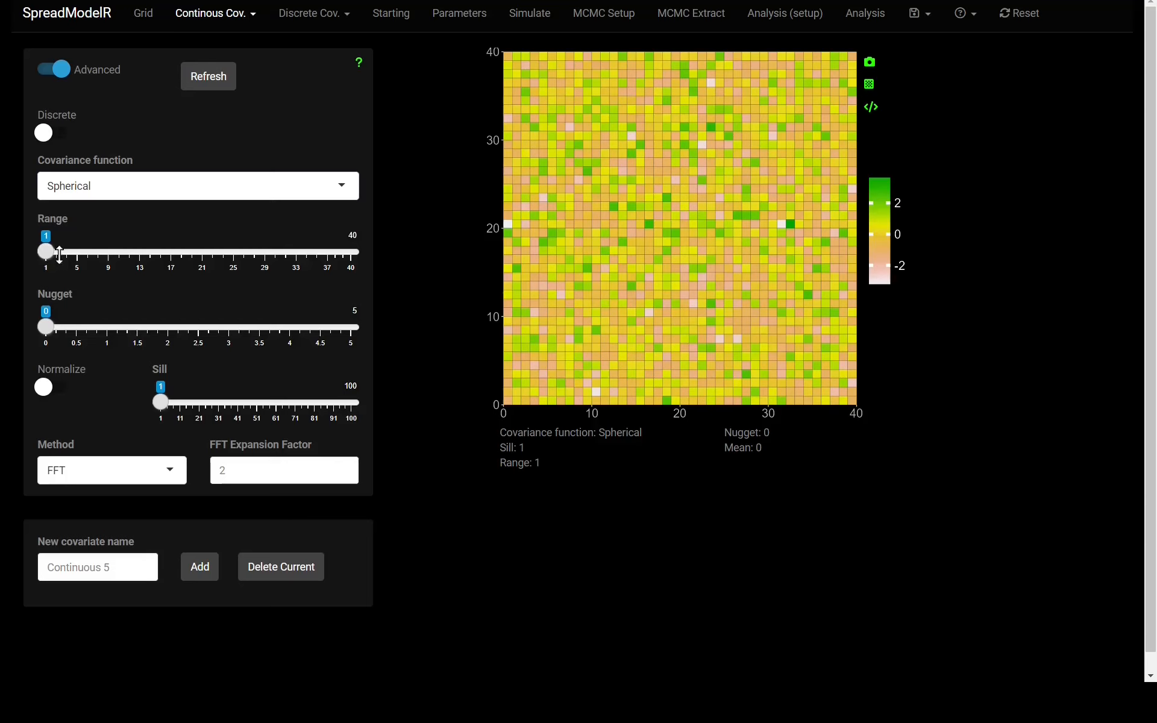
Try a covariance range of 11 for the Continuous 1 covariate, then settle on 22
{"action": "left_click_drag", "start_coordinate": [48, 253], "coordinate": [93, 253]}
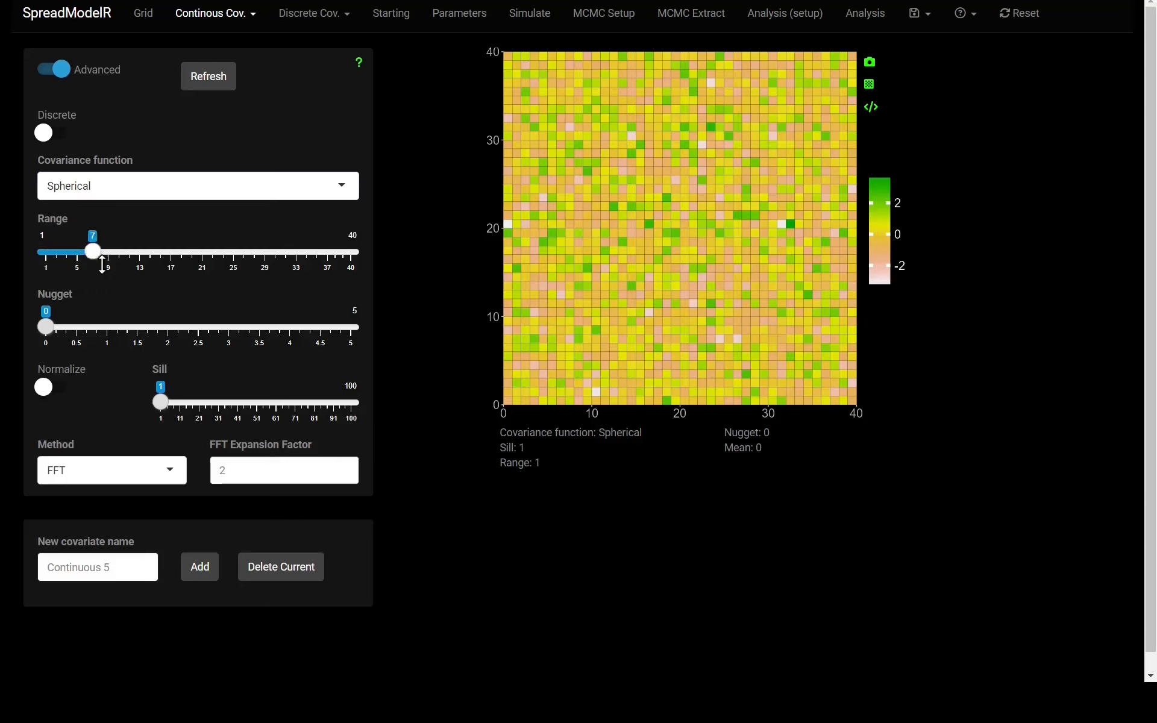
{"action": "left_click", "coordinate": [127, 253]}
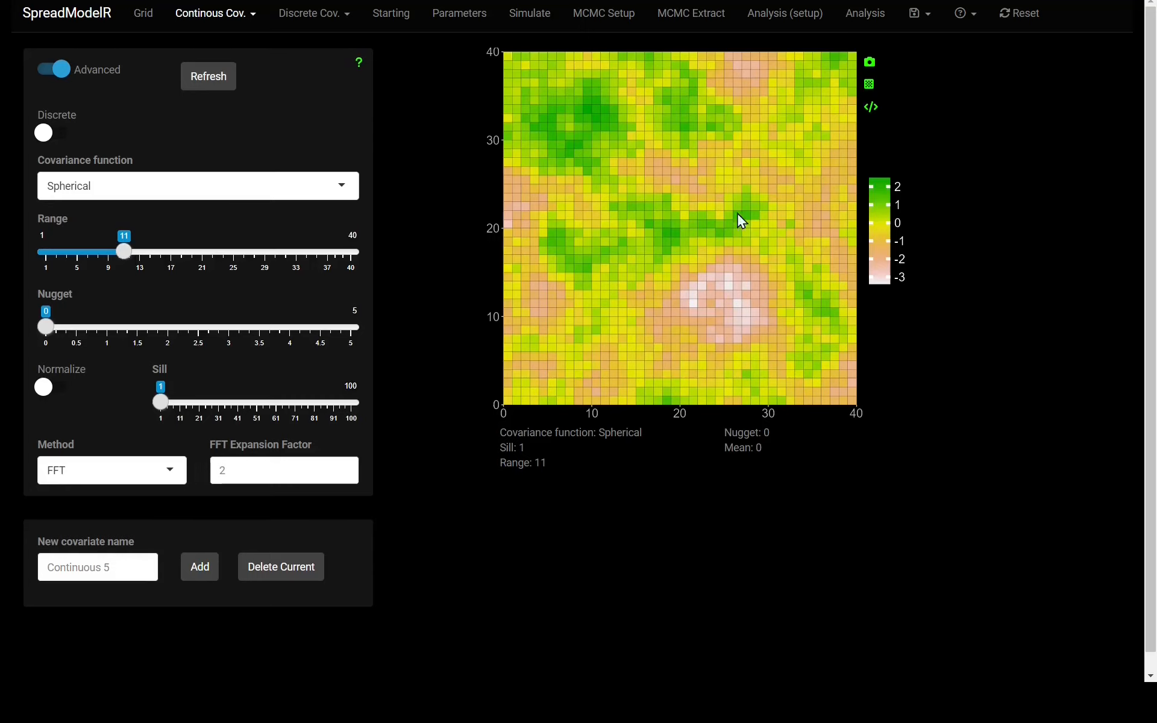
{"action": "left_click_drag", "start_coordinate": [125, 253], "coordinate": [210, 253]}
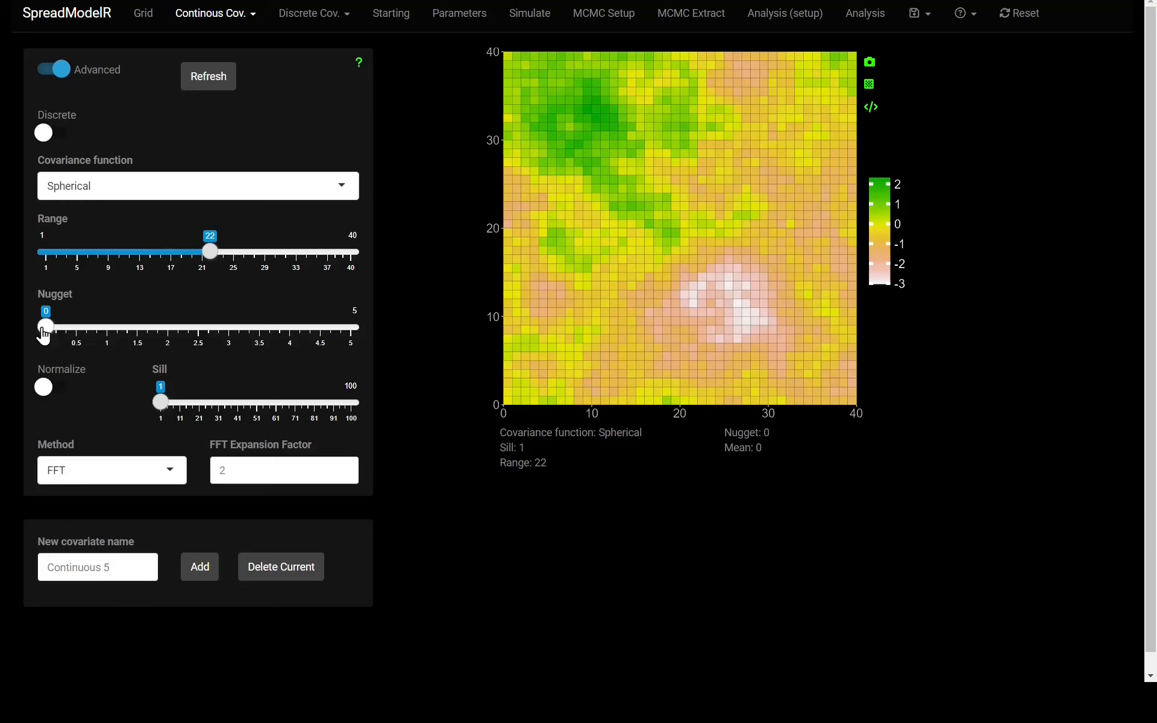
Set the Continuous 1 covariate's nugget to 0.25 and normalize its values
{"action": "mouse_move", "coordinate": [47, 328]}
{"action": "left_mouse_down"}
{"action": "mouse_move", "coordinate": [75, 331]}
{"action": "mouse_move", "coordinate": [60, 331]}
{"action": "left_mouse_up"}
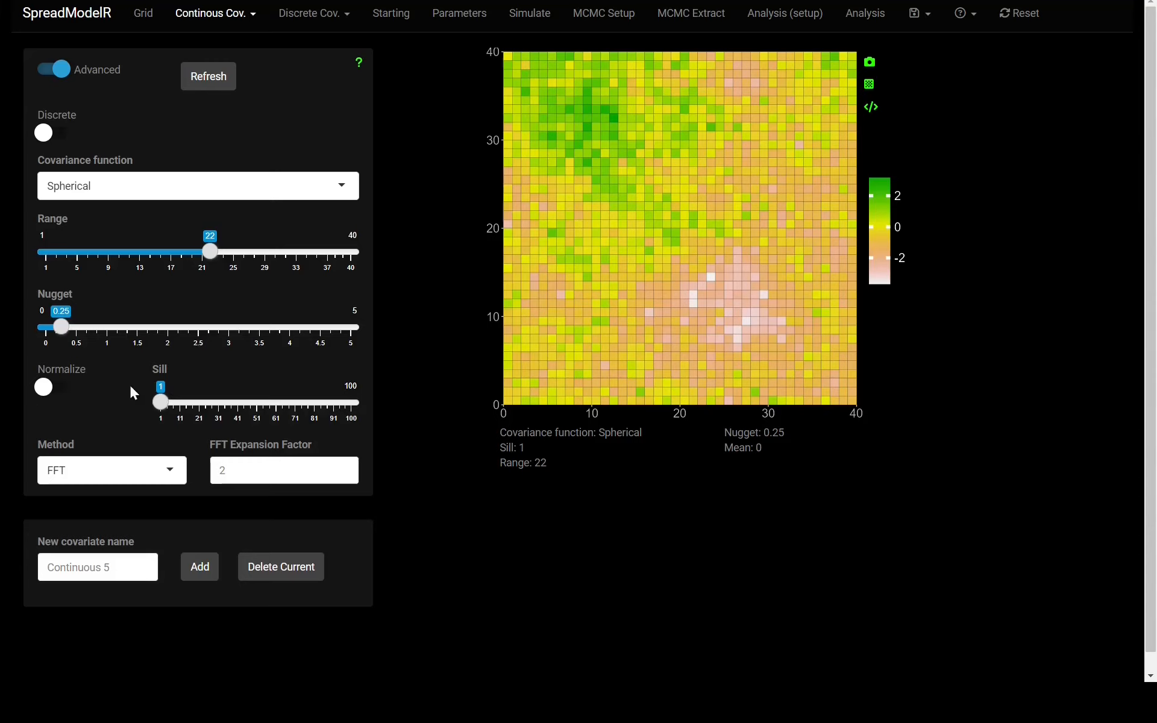
{"action": "left_click", "coordinate": [51, 393]}
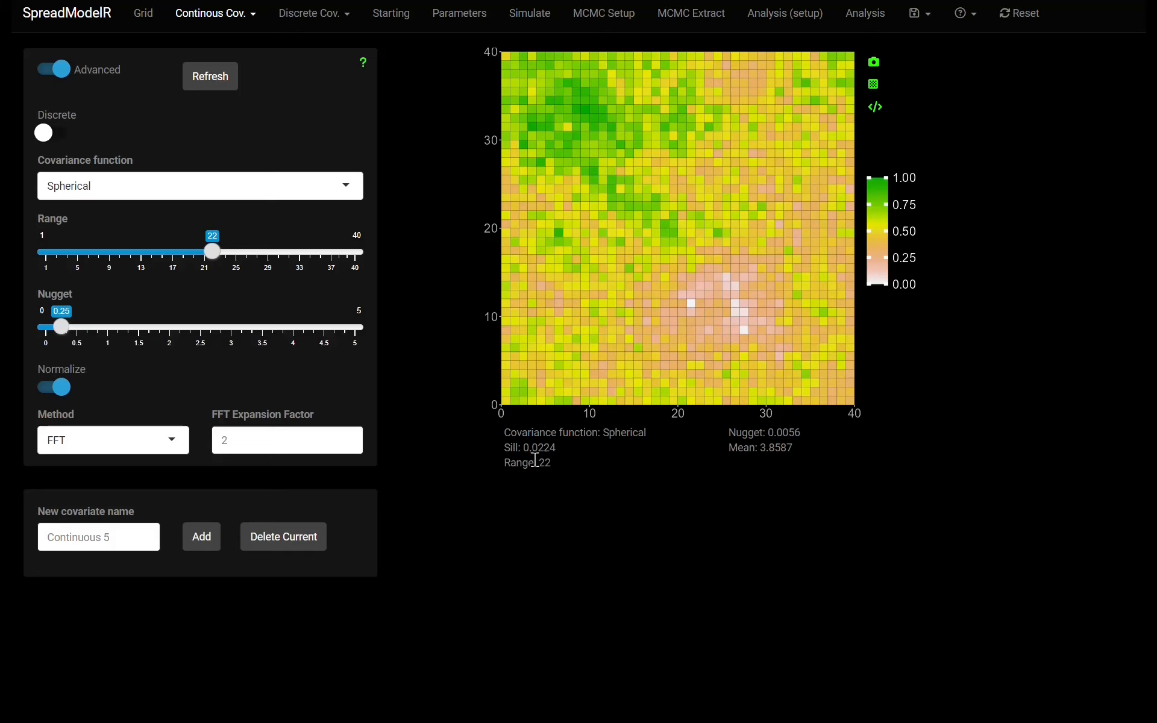
Turn off normalization for the Continuous 1 covariate and set its generation method to FFT (forced zero)
{"action": "left_click", "coordinate": [60, 389]}
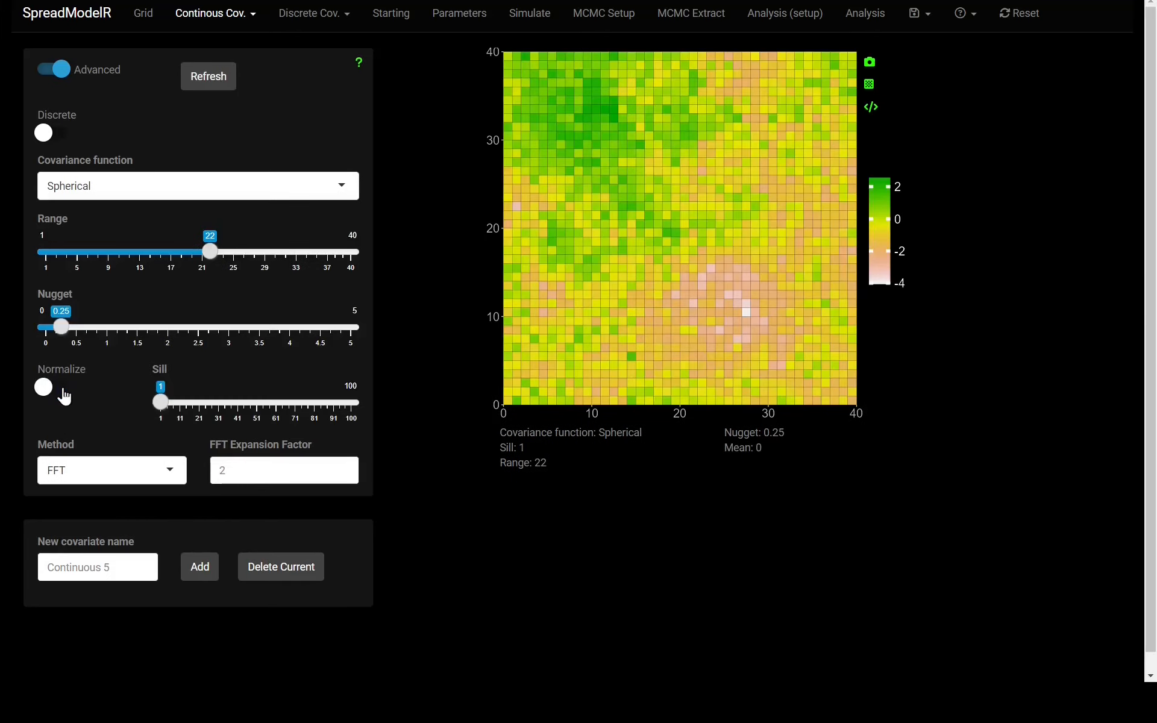
{"action": "left_click", "coordinate": [129, 473]}
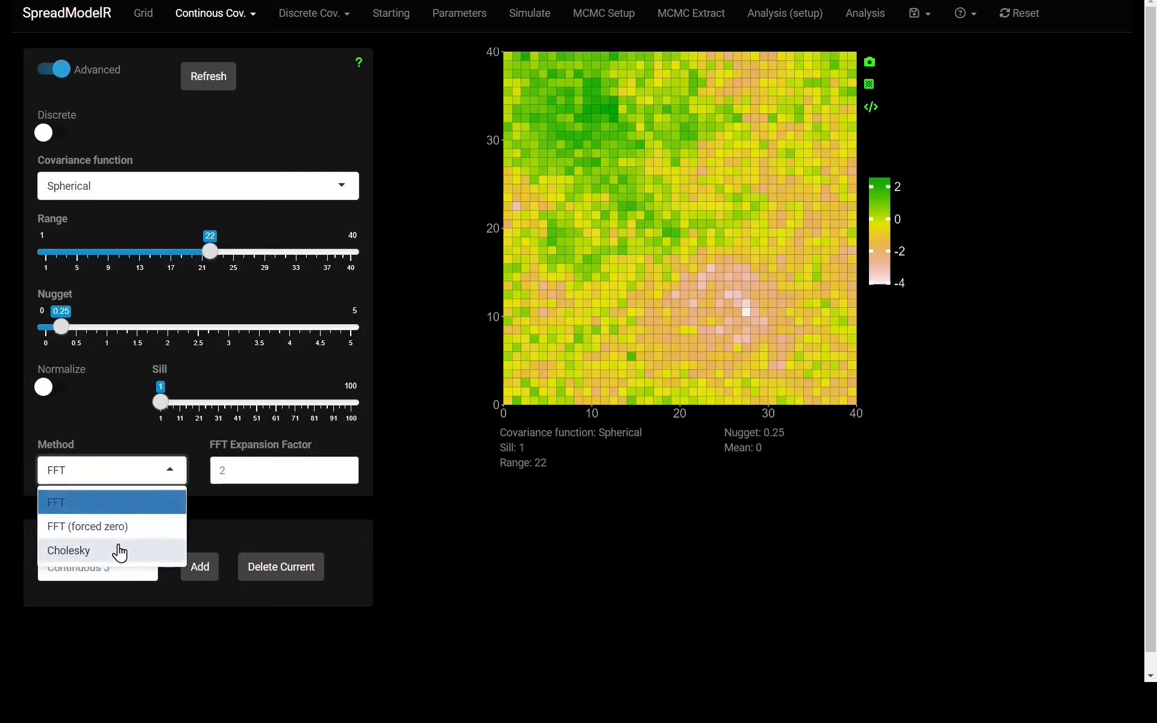
{"action": "left_click", "coordinate": [111, 438]}
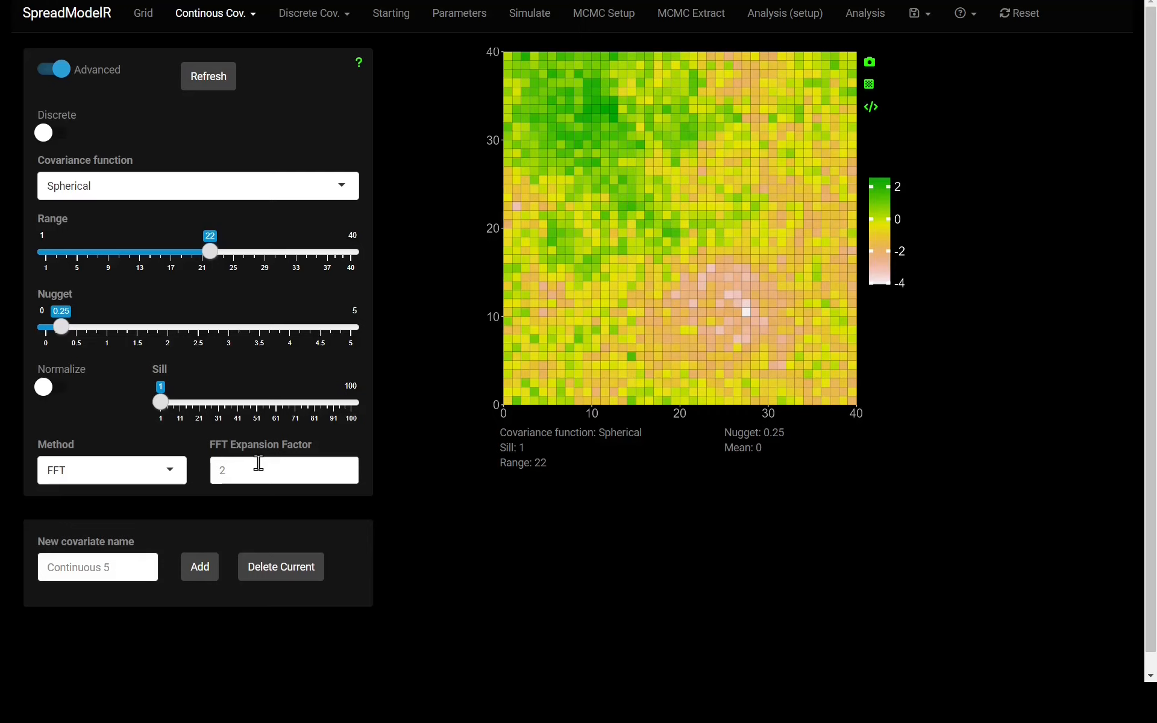
{"action": "left_click", "coordinate": [173, 472]}
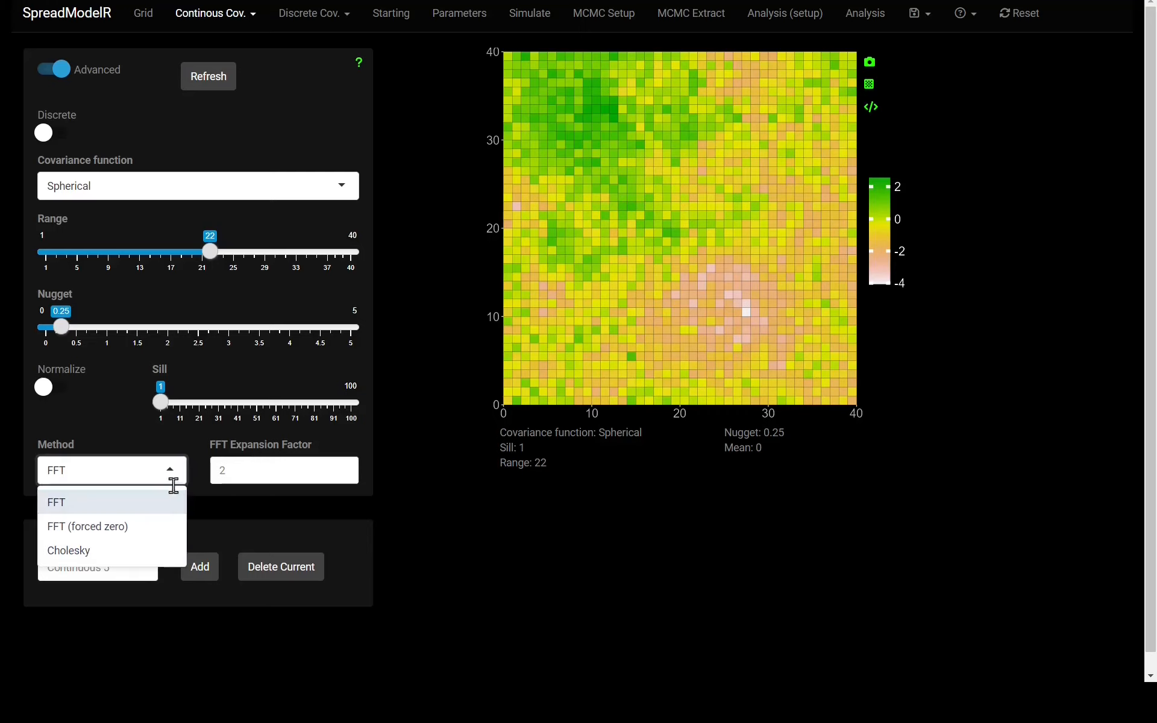
{"action": "left_click", "coordinate": [149, 527]}
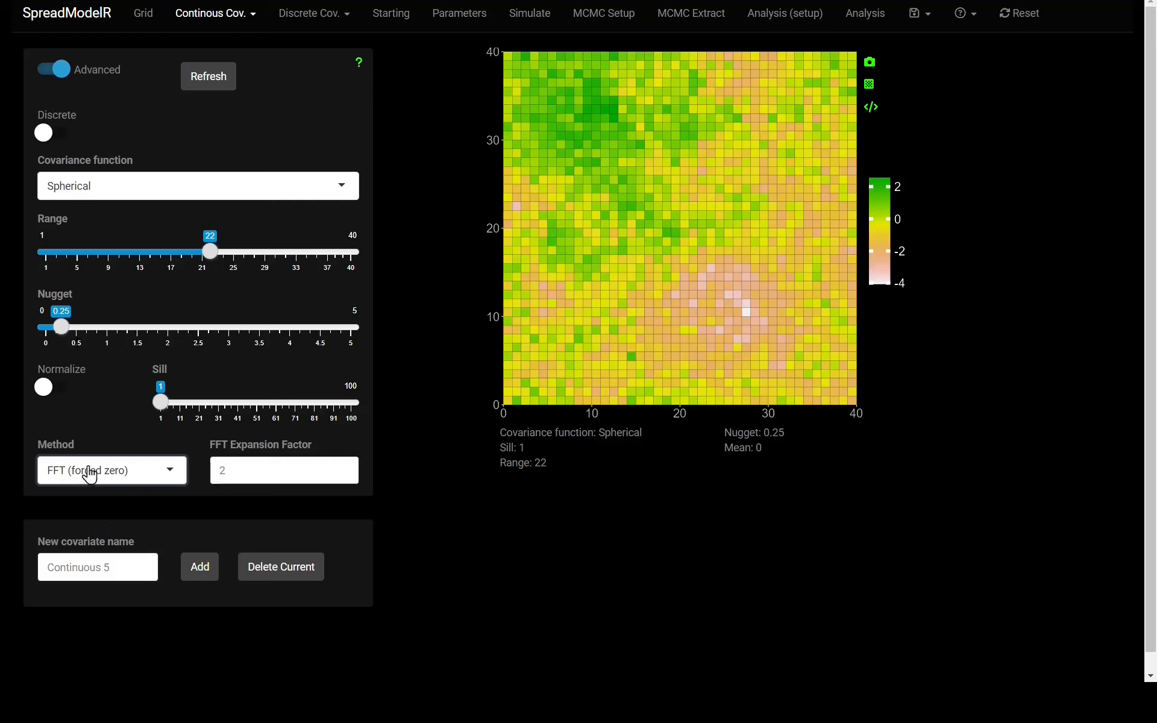
{"action": "left_click", "coordinate": [156, 480]}
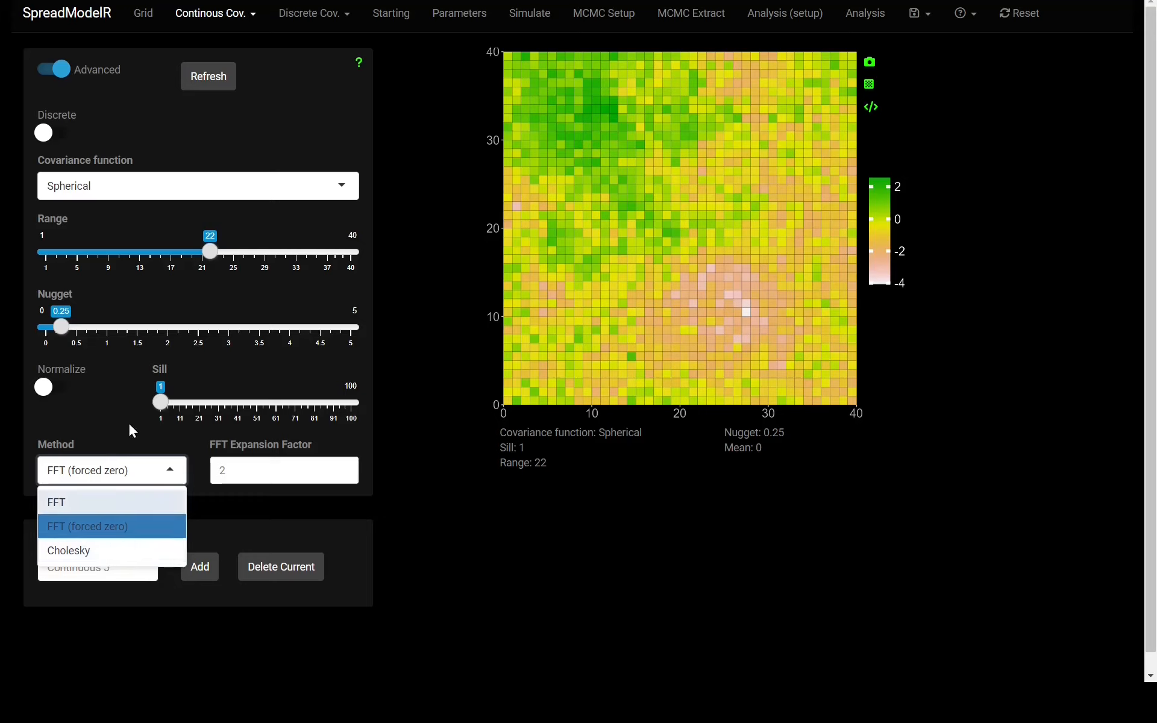
{"action": "left_click", "coordinate": [112, 428]}
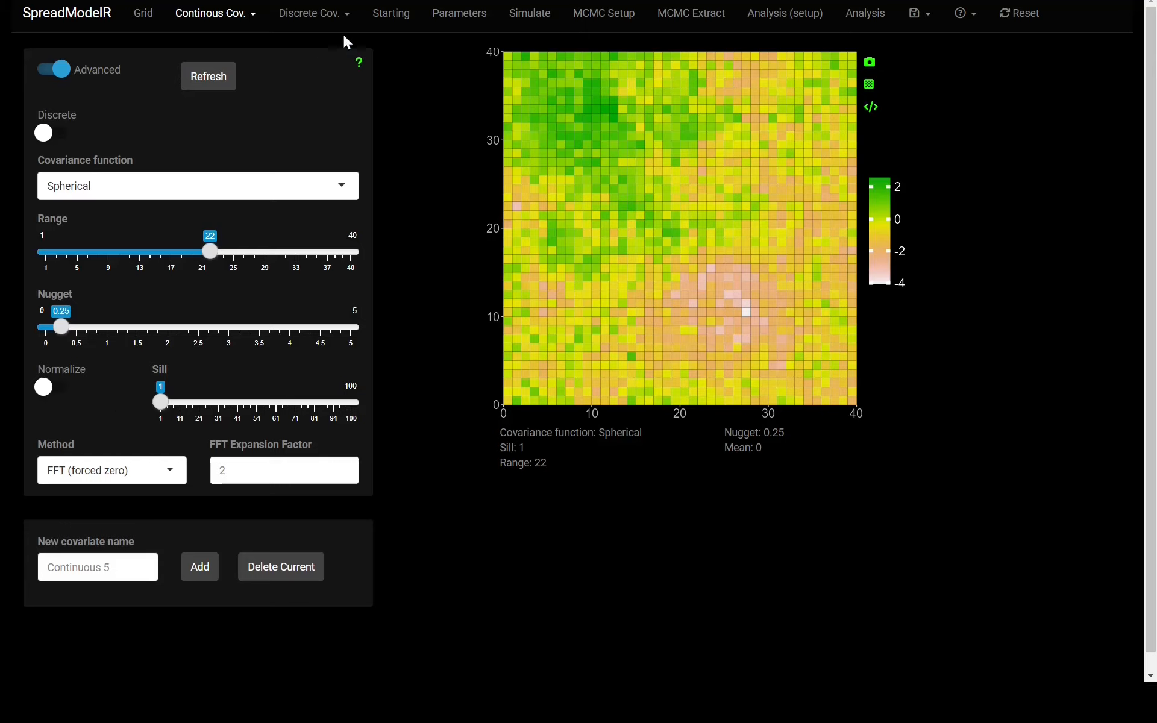
Look through the Continuous Covariate help down to its Saving and Exporting section and close it
{"action": "left_click", "coordinate": [359, 61]}
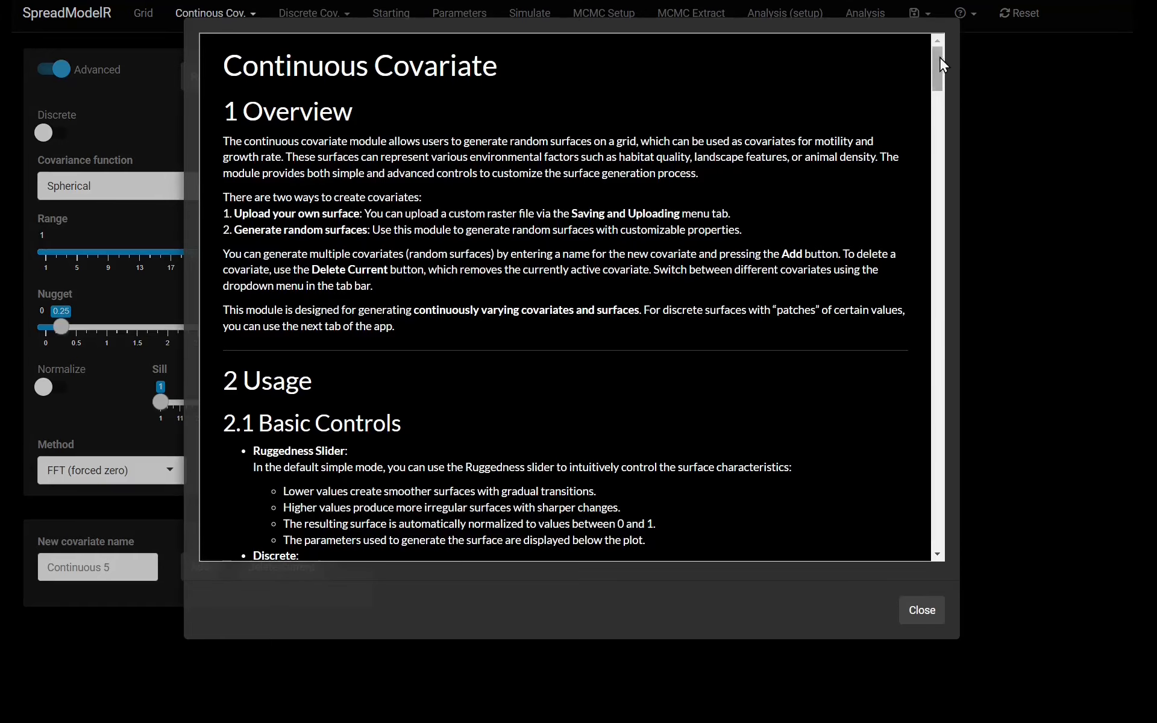
{"action": "left_click_drag", "start_coordinate": [942, 57], "coordinate": [910, 516]}
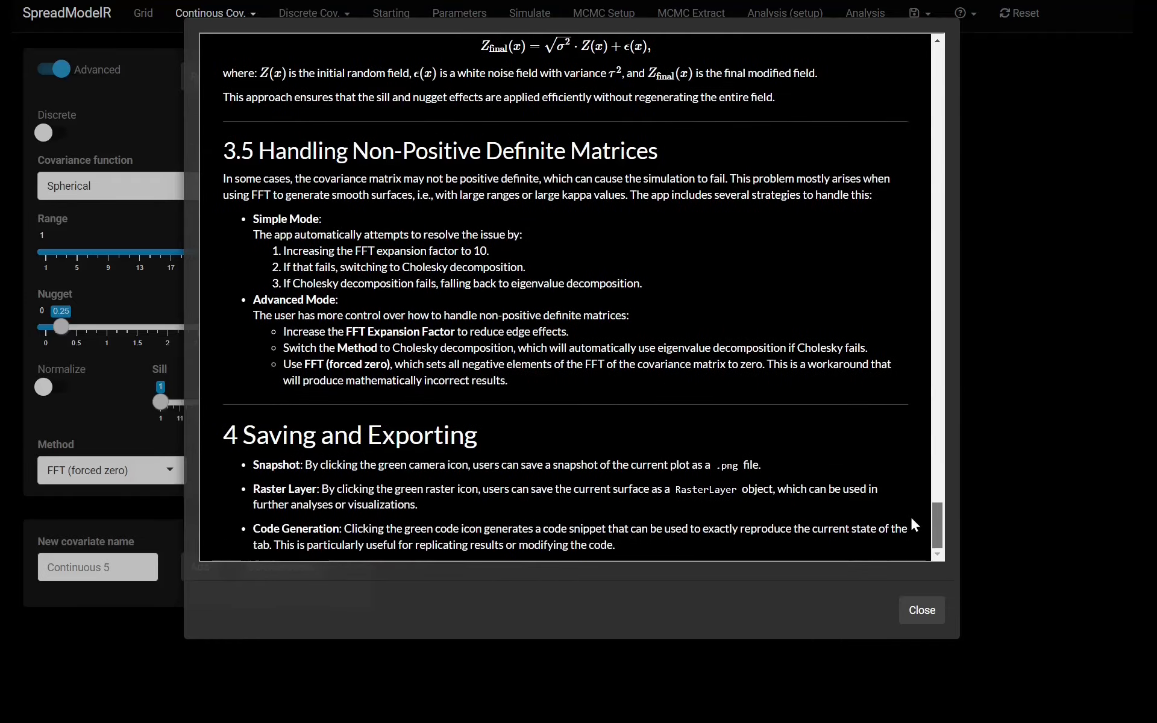
{"action": "left_click", "coordinate": [927, 609]}
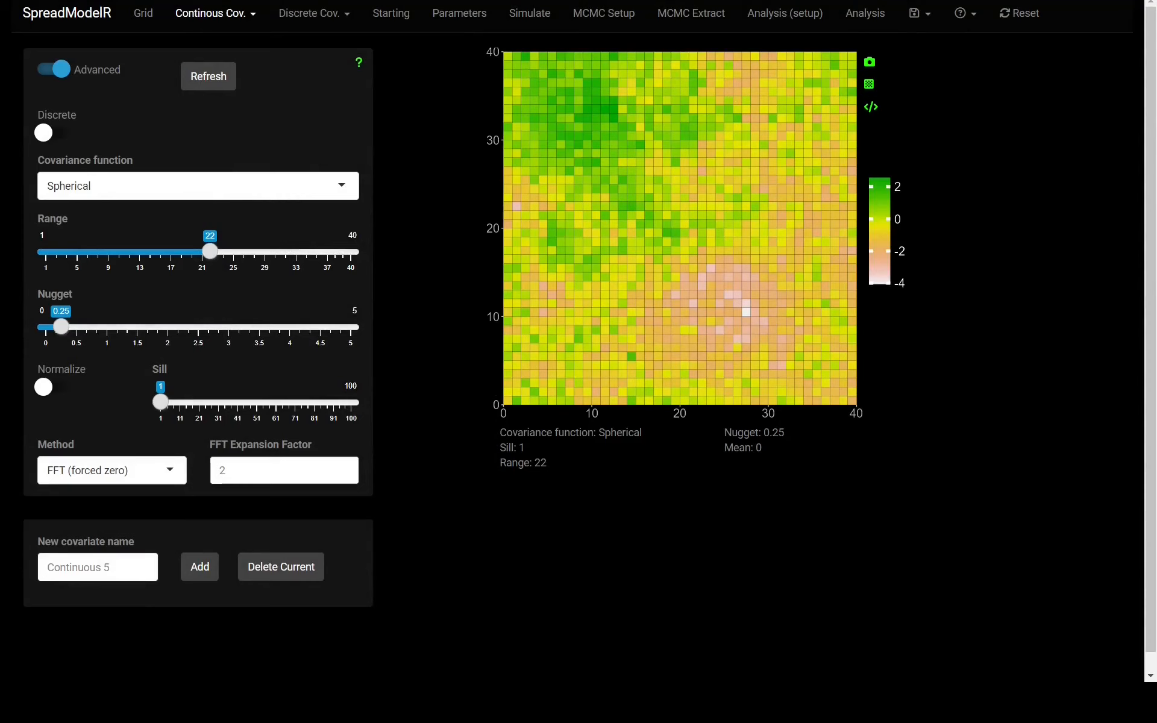
Display the discrete covariate and check the upload options for discrete covariate rasters
{"action": "left_click", "coordinate": [330, 18]}
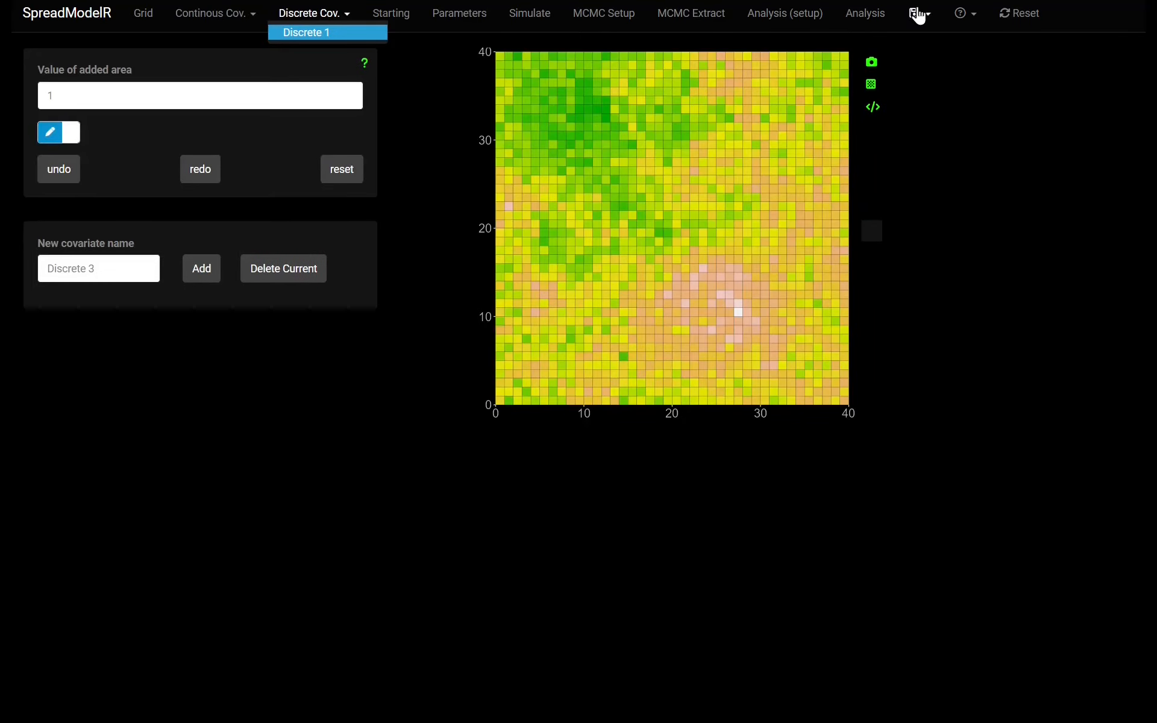
{"action": "left_click", "coordinate": [916, 14]}
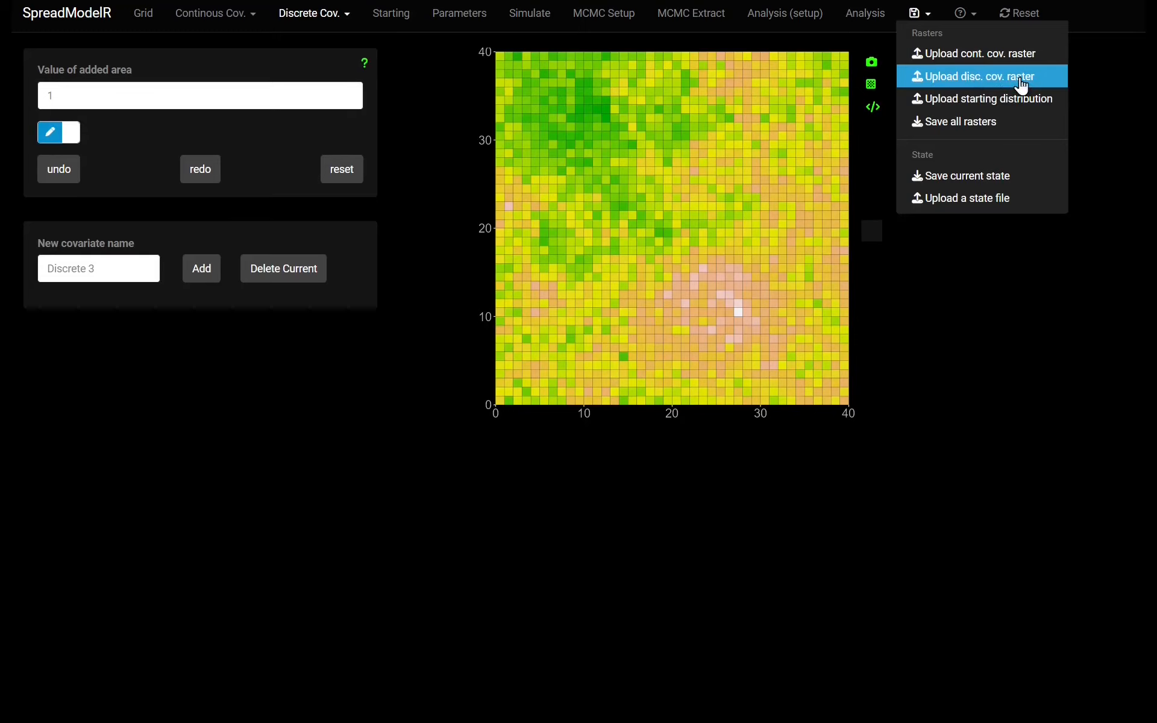
{"action": "left_click", "coordinate": [947, 392]}
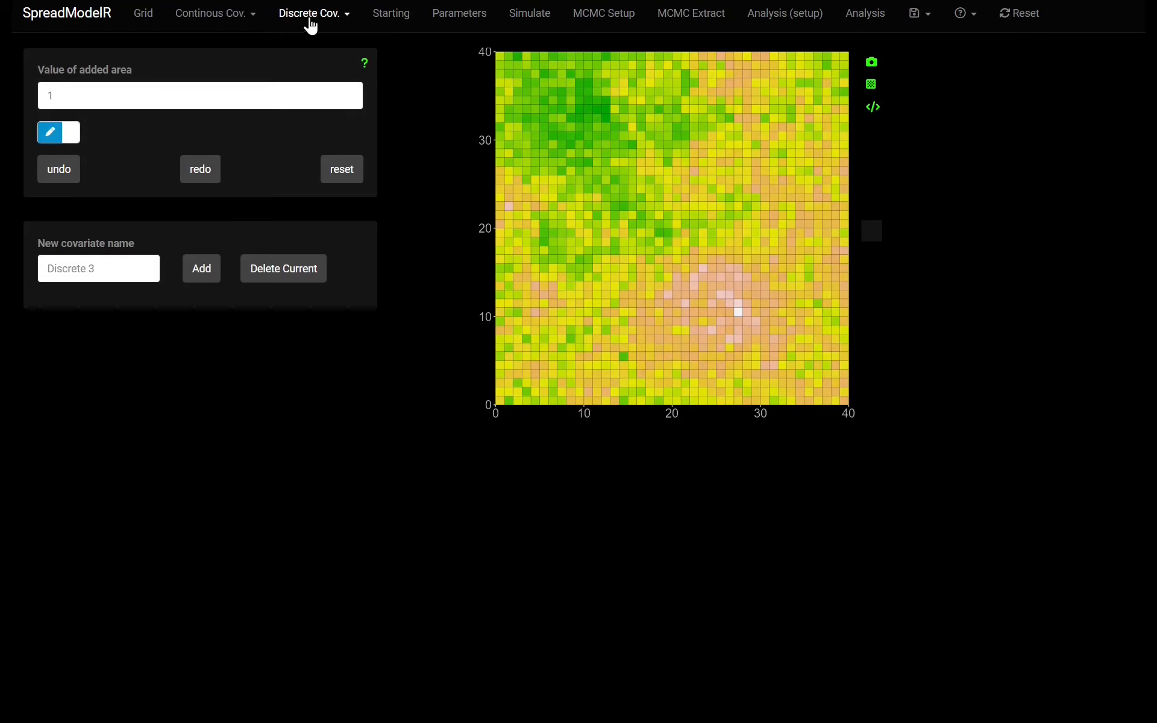
{"action": "left_click", "coordinate": [310, 18]}
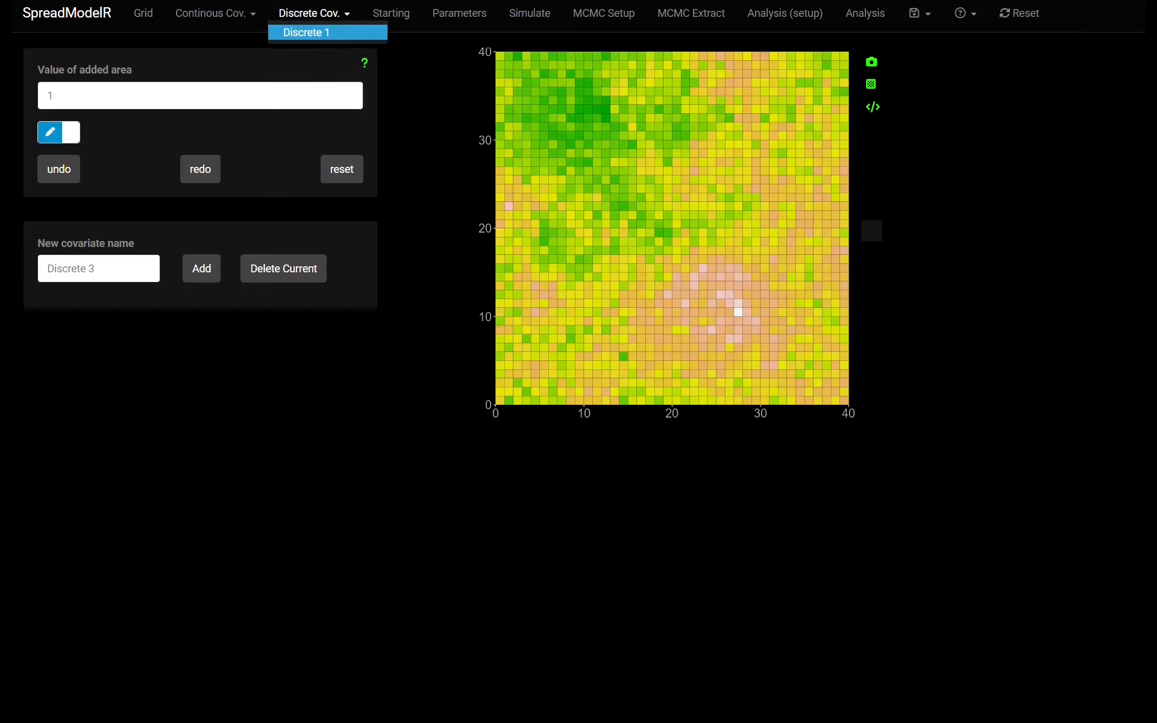
{"action": "left_click", "coordinate": [410, 84]}
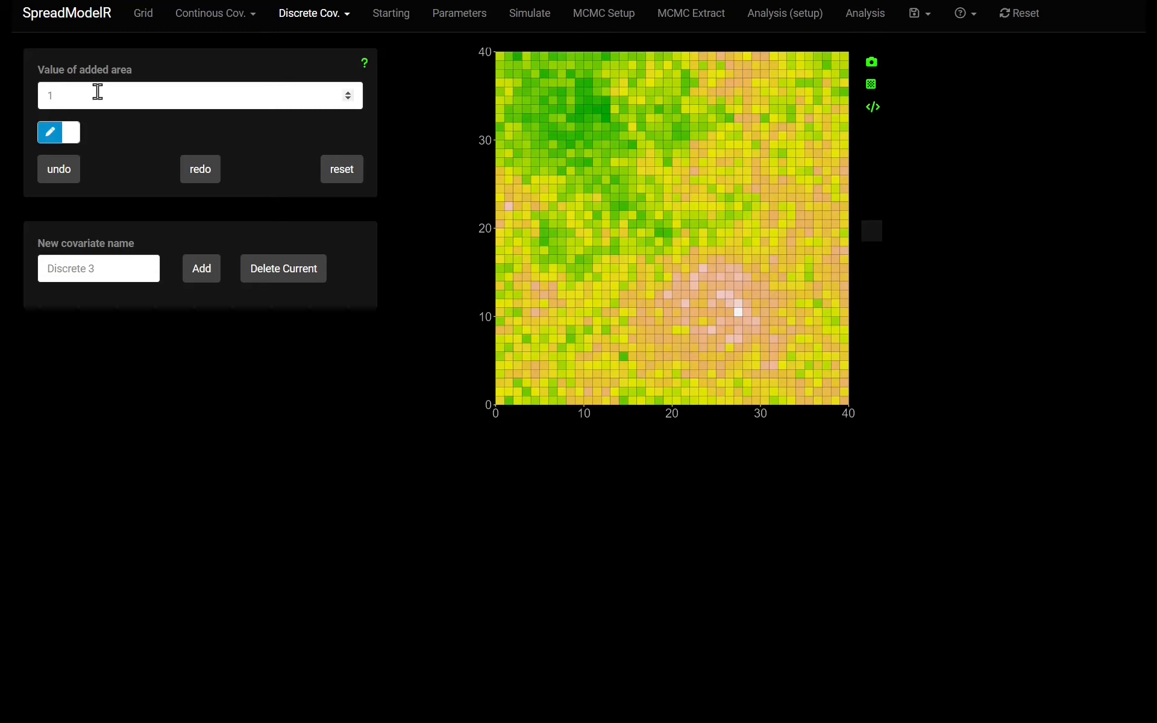
Add a rectangular area with value 1 to the discrete covariate, spanning about x 10–31 and y 18–33
{"action": "left_click_drag", "start_coordinate": [114, 94], "coordinate": [13, 98]}
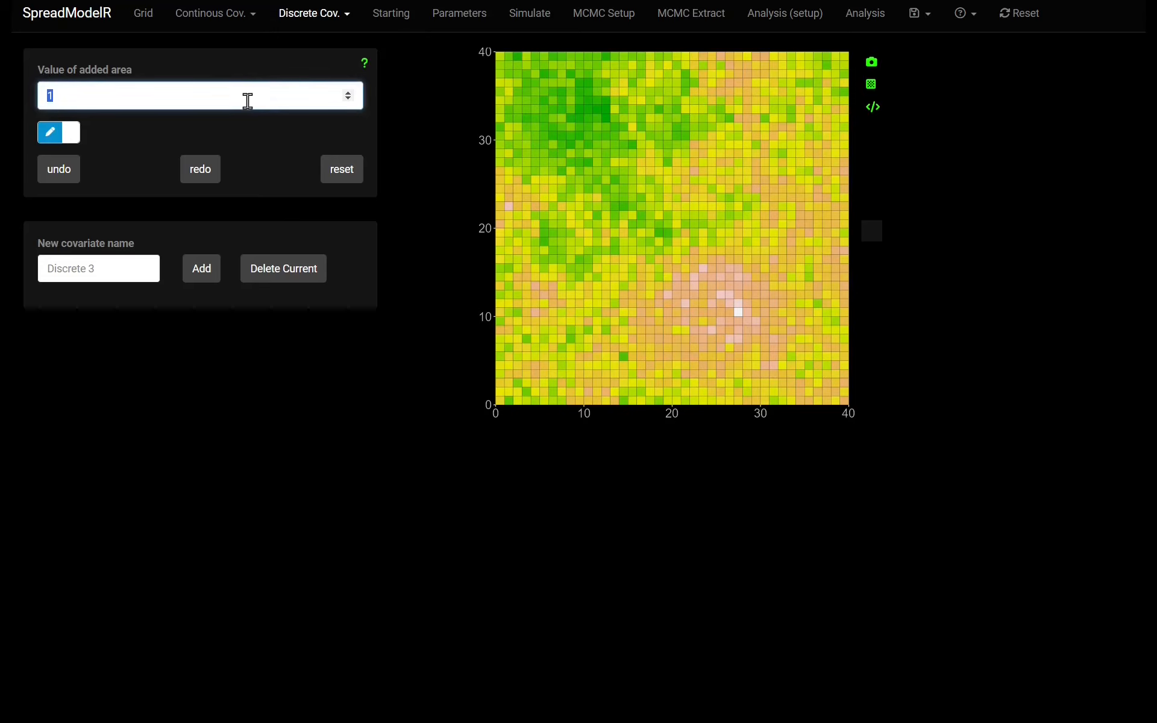
{"action": "left_click", "coordinate": [748, 226]}
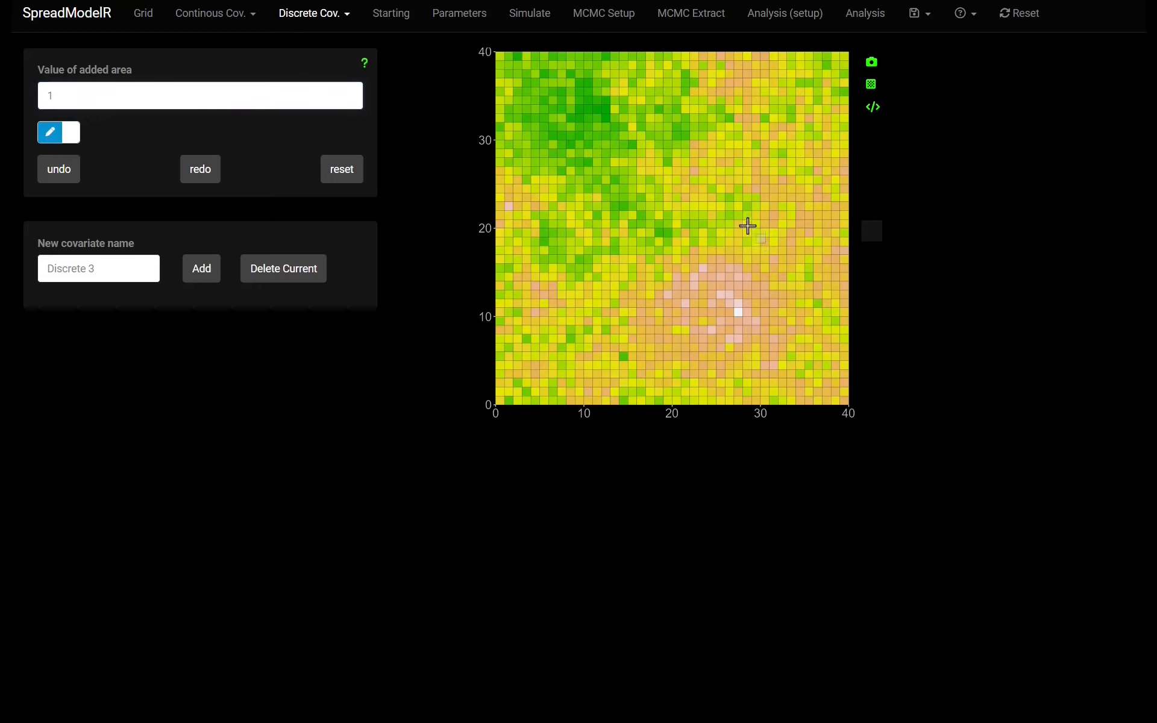
{"action": "left_click_drag", "start_coordinate": [747, 226], "coordinate": [588, 116]}
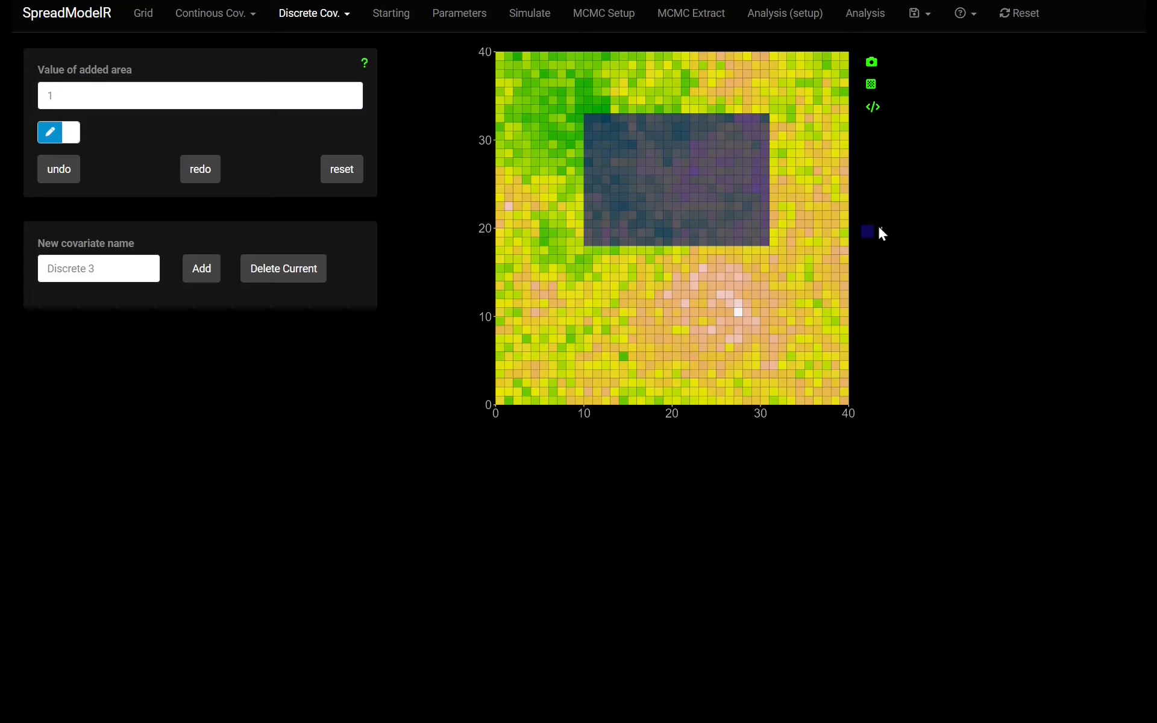
Add a second rectangular area with value 15 overlapping the first, spanning about x 8–19 and y 5–24
{"action": "double_click", "coordinate": [73, 97]}
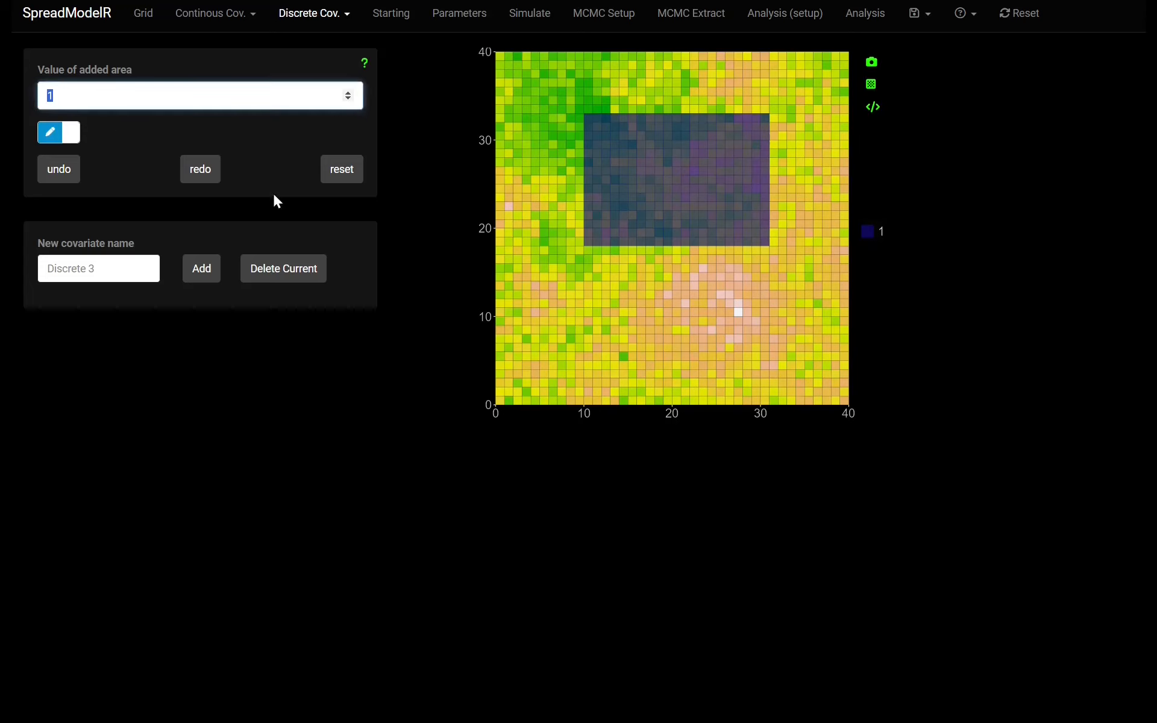
{"action": "left_click", "coordinate": [304, 17]}
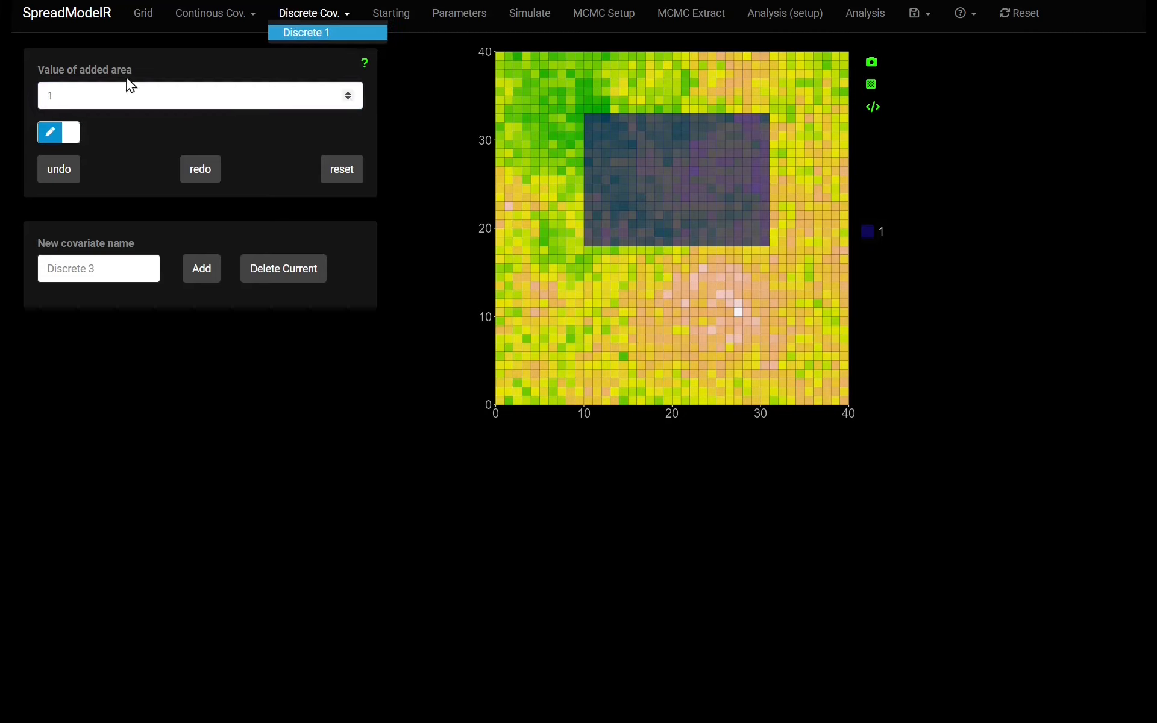
{"action": "left_click", "coordinate": [82, 101]}
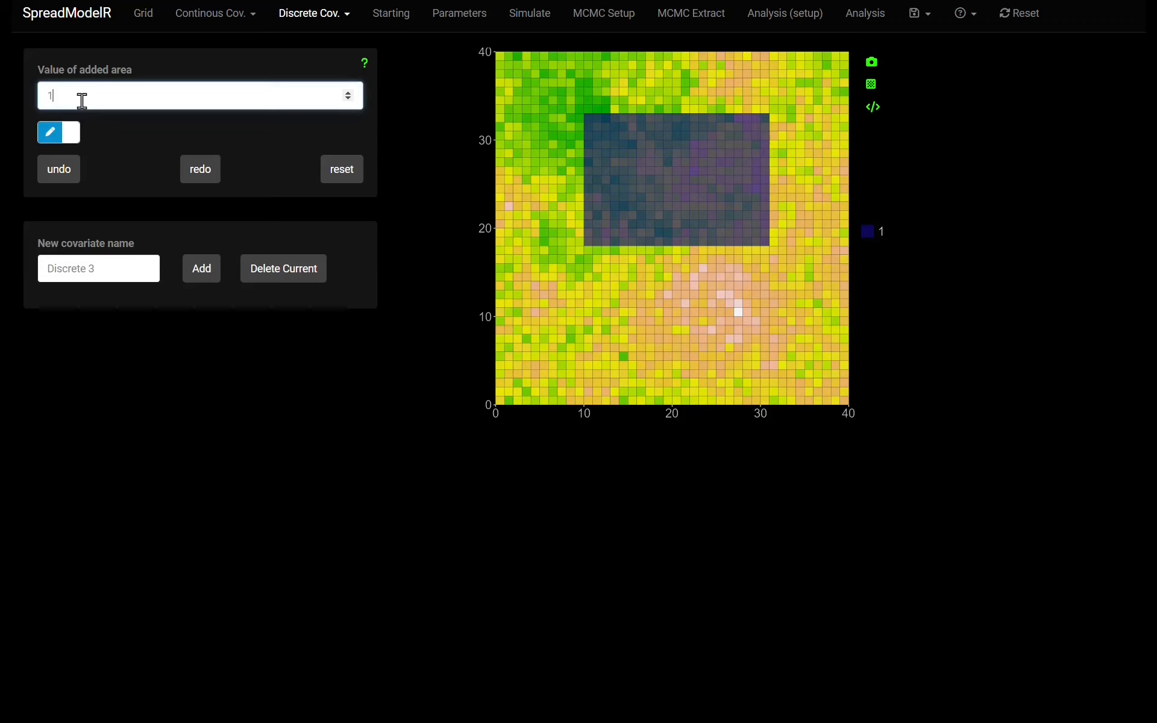
{"action": "type", "text": "5"}
{"action": "left_click_drag", "start_coordinate": [663, 358], "coordinate": [565, 192]}
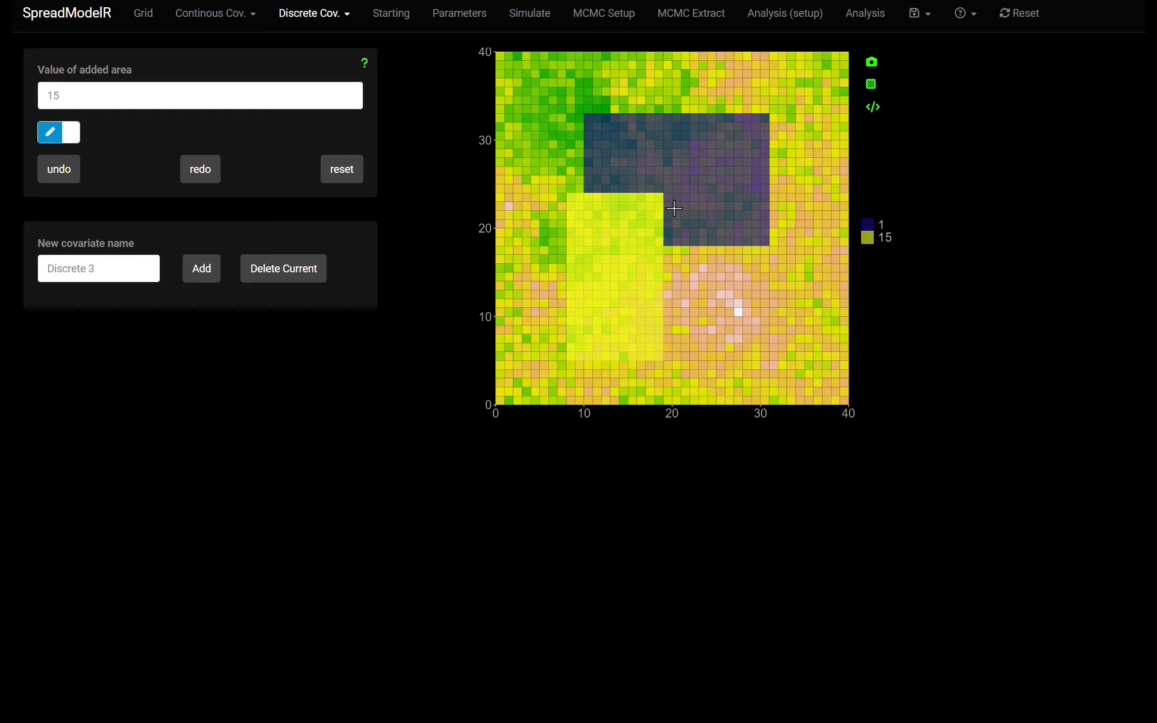
Cut a rectangular hole out of the value 1 area using value 0, about x 17–24 and y 22–29
{"action": "double_click", "coordinate": [126, 92]}
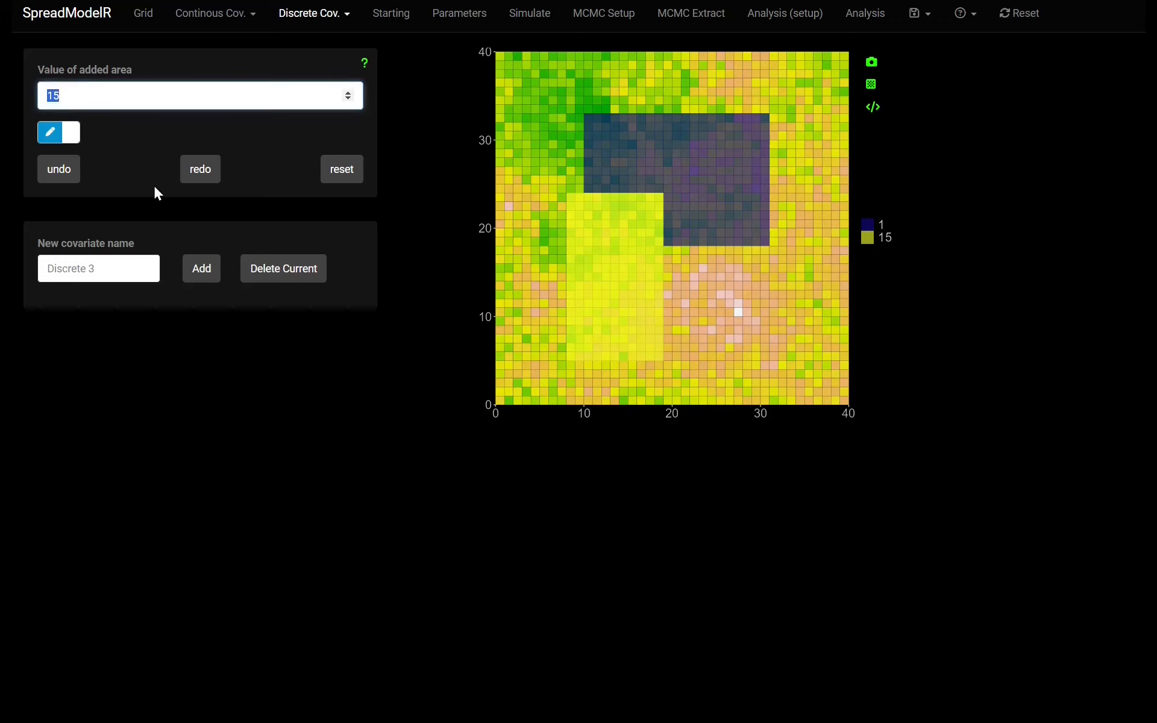
{"action": "type", "text": "0"}
{"action": "left_click_drag", "start_coordinate": [708, 211], "coordinate": [642, 144]}
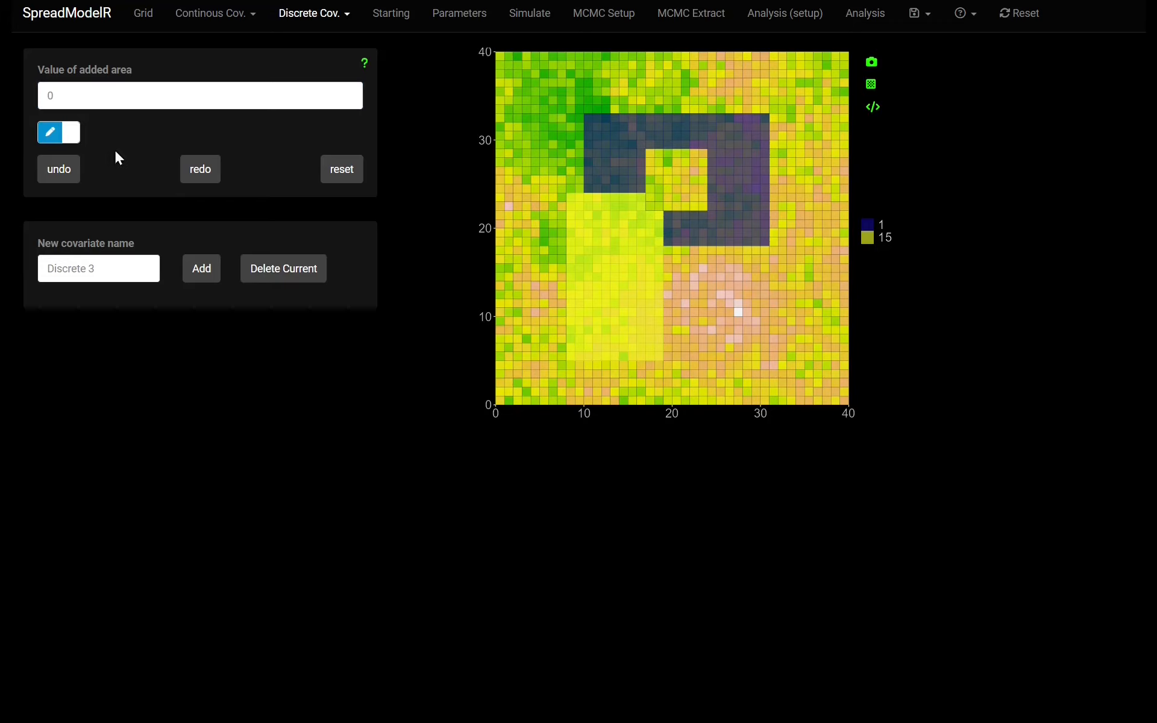
Undo and redo the value 0 cutout, and reset the discrete covariate to clear all drawn areas
{"action": "left_click", "coordinate": [75, 170]}
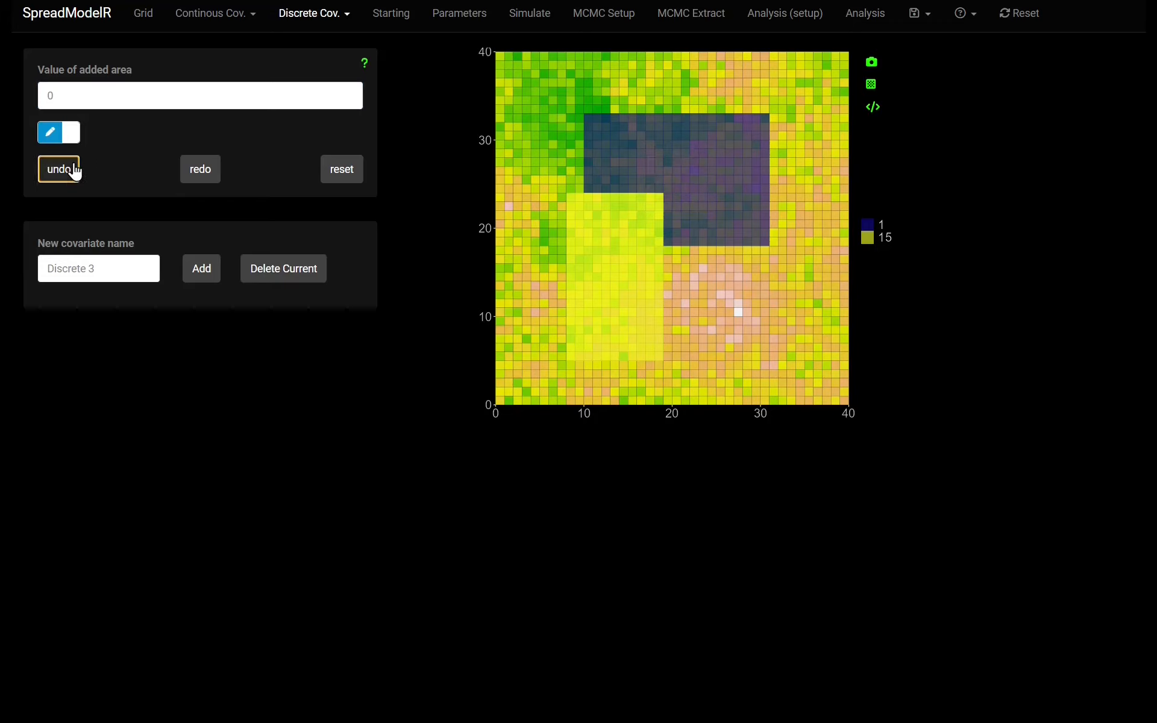
{"action": "left_click", "coordinate": [190, 174]}
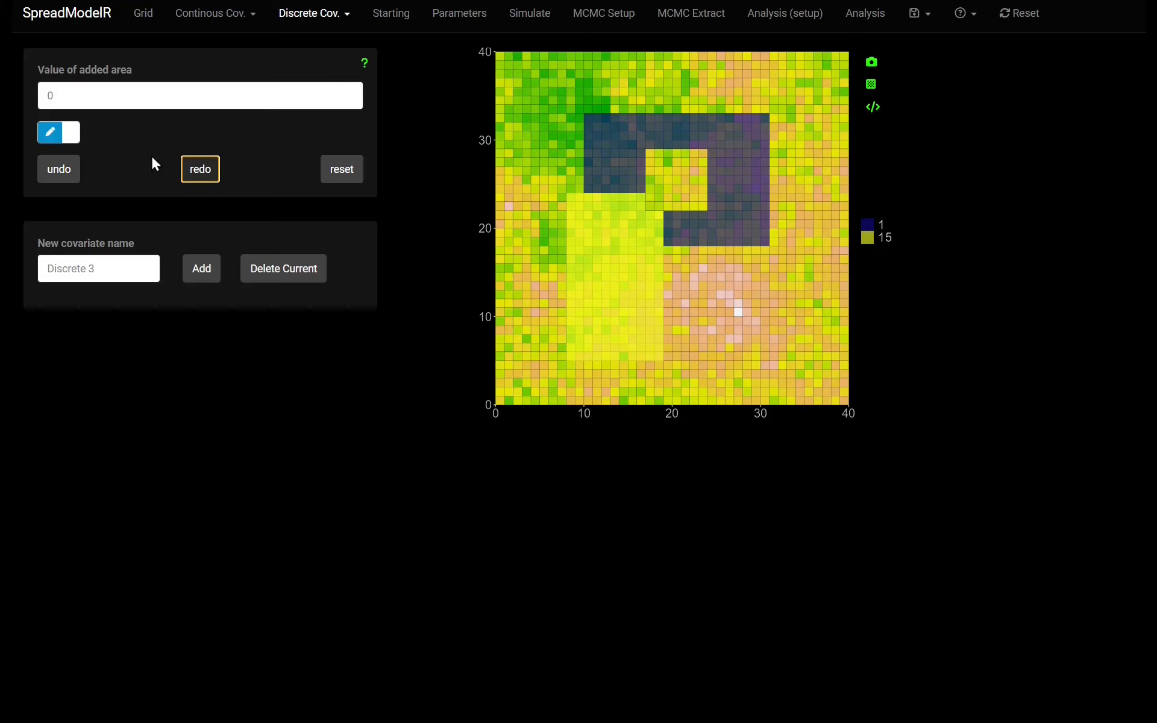
{"action": "left_click", "coordinate": [343, 170]}
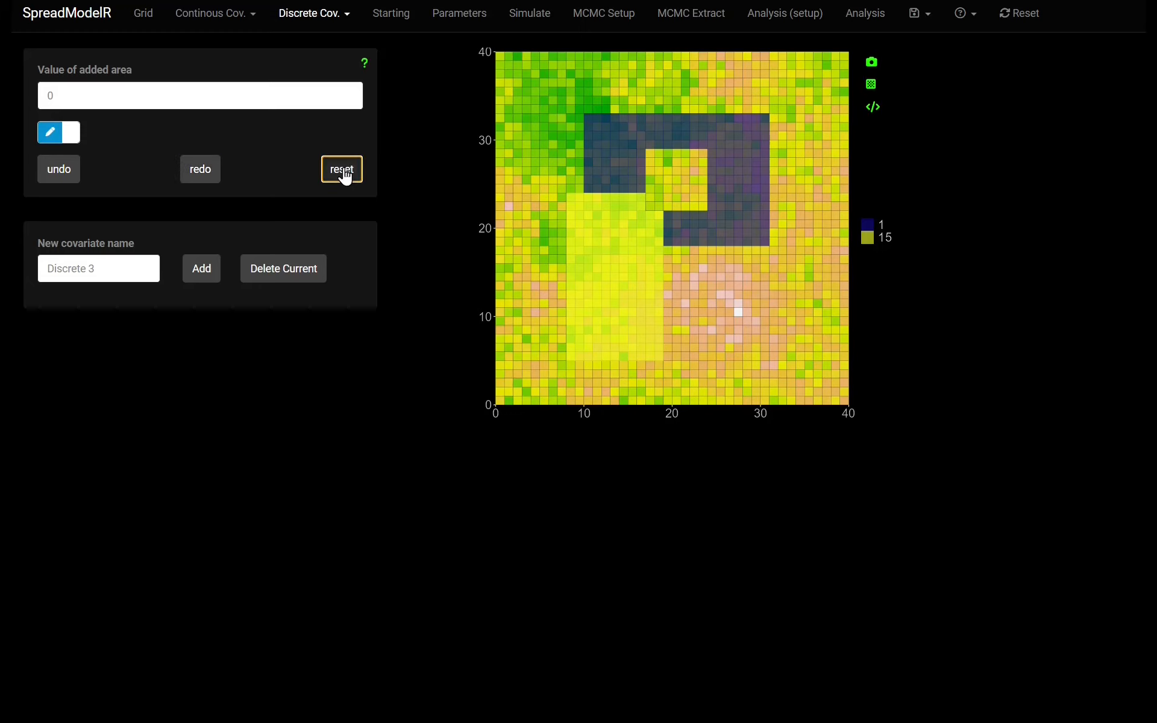
Set the added area's value to 1 and draw a six-cornered polygon covering about x 6–25 and y 9–26
{"action": "double_click", "coordinate": [193, 97]}
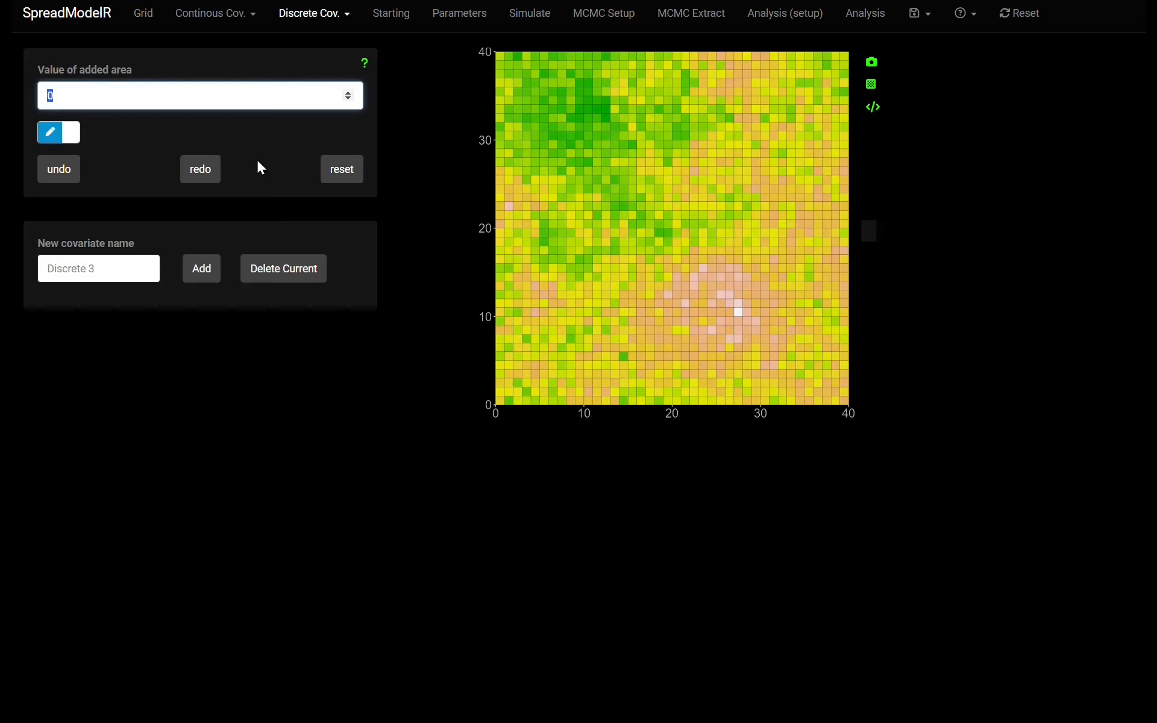
{"action": "type", "text": "1"}
{"action": "left_click", "coordinate": [569, 268]}
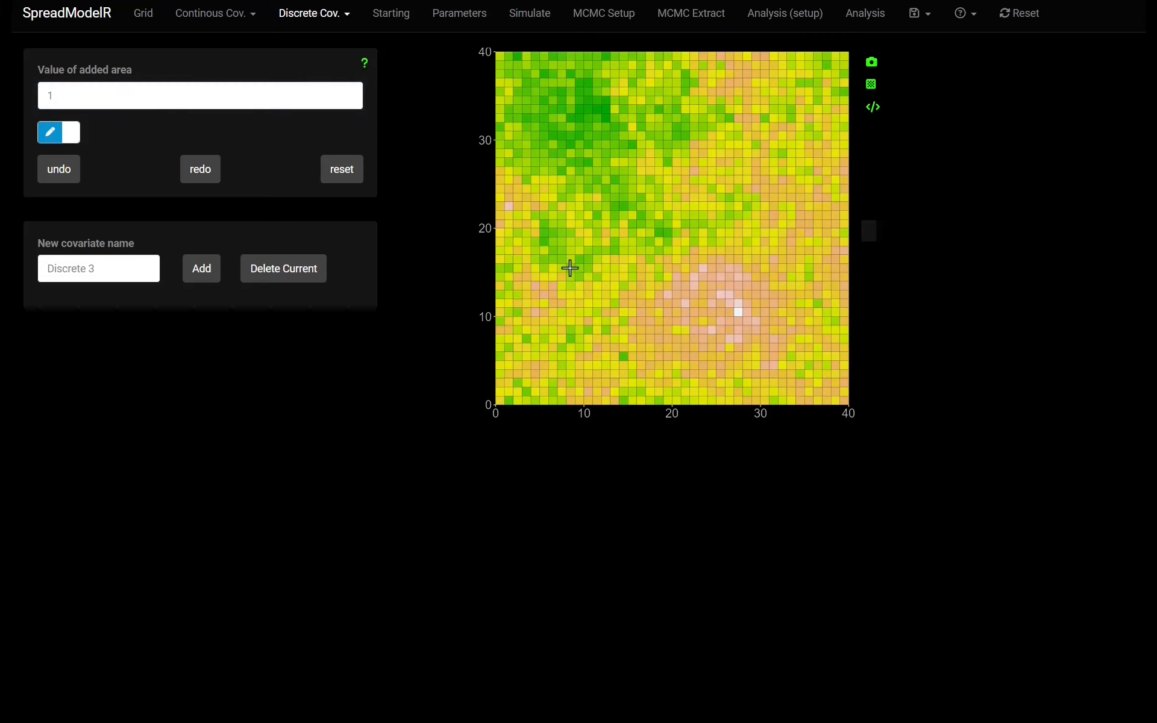
{"action": "left_click", "coordinate": [601, 171]}
{"action": "left_click", "coordinate": [710, 184]}
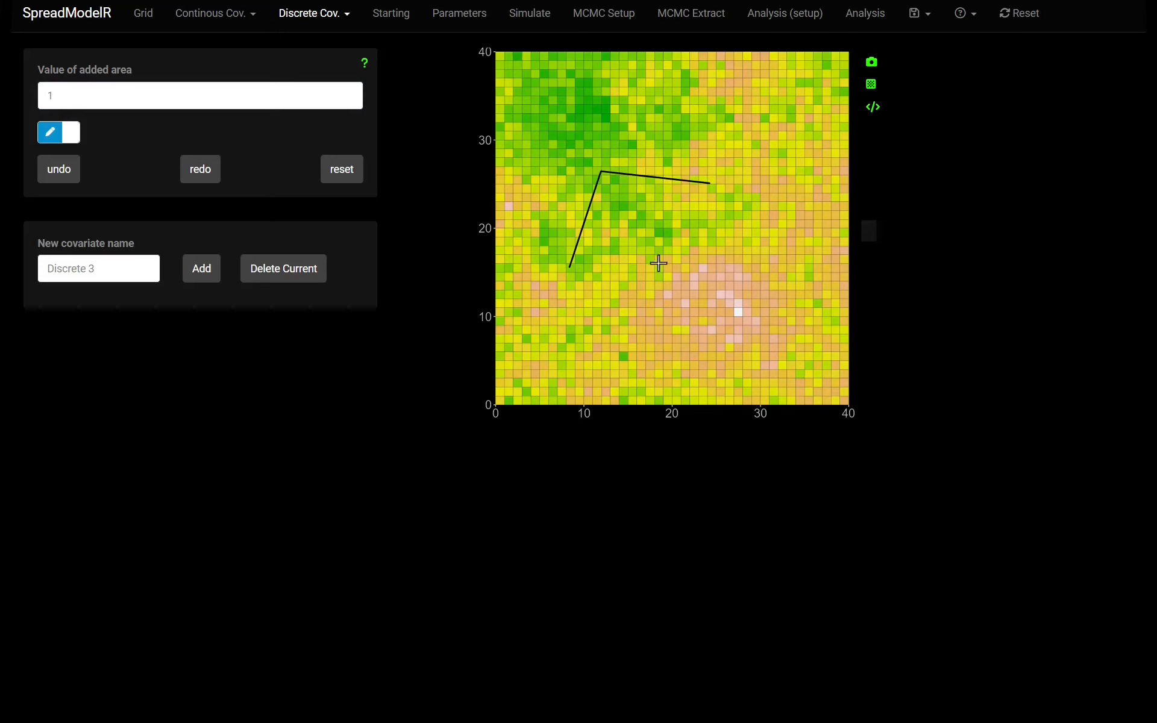
{"action": "left_click", "coordinate": [720, 281]}
{"action": "left_click", "coordinate": [647, 324]}
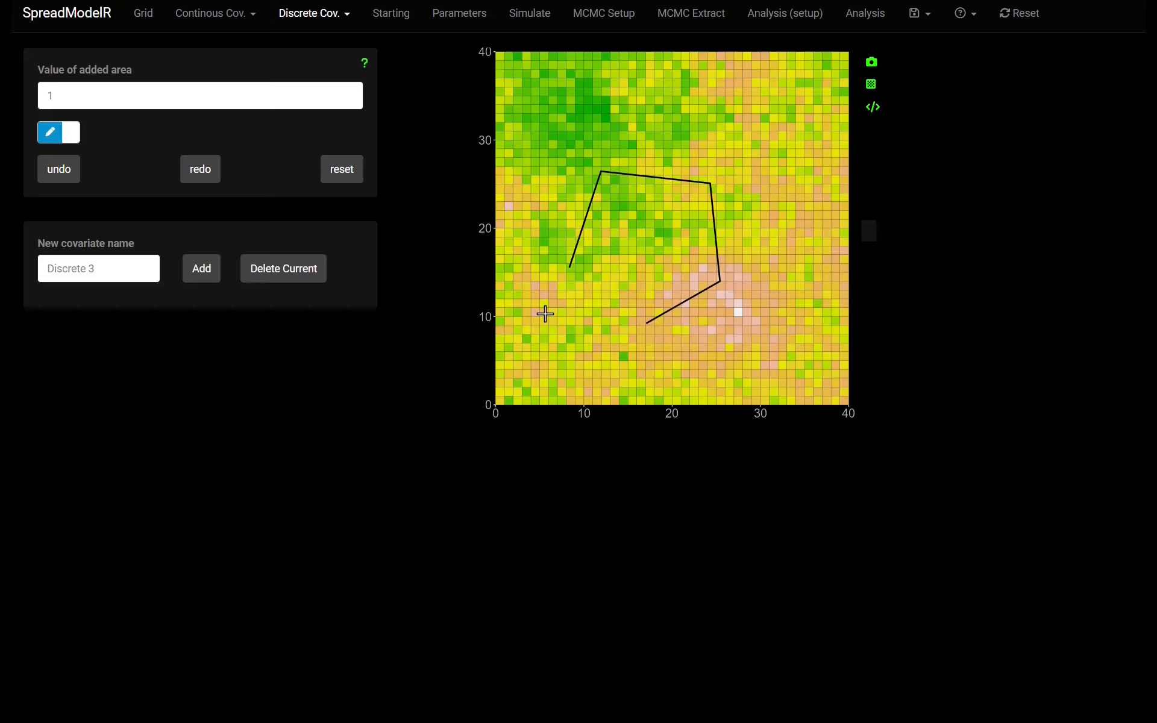
{"action": "left_click_drag", "start_coordinate": [545, 314], "coordinate": [546, 314]}
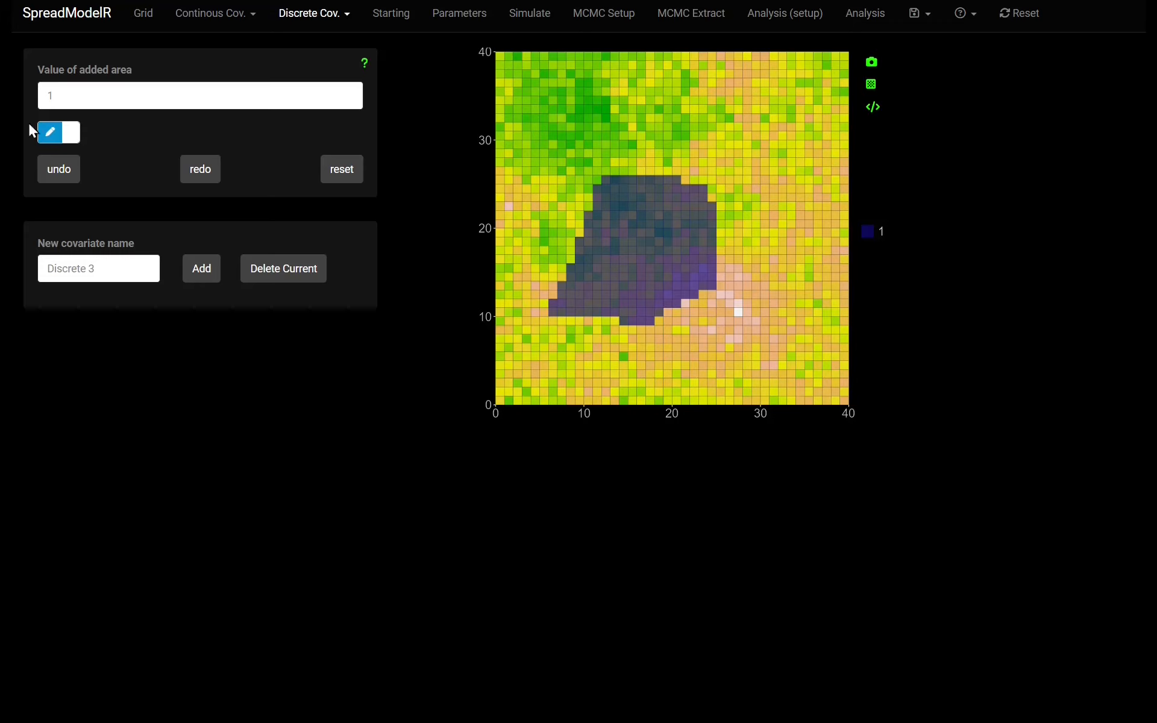
Switch the plot from drawing to zoom mode, zoom in around the polygon and restore the full grid view
{"action": "left_click", "coordinate": [53, 137]}
{"action": "left_click", "coordinate": [53, 137]}
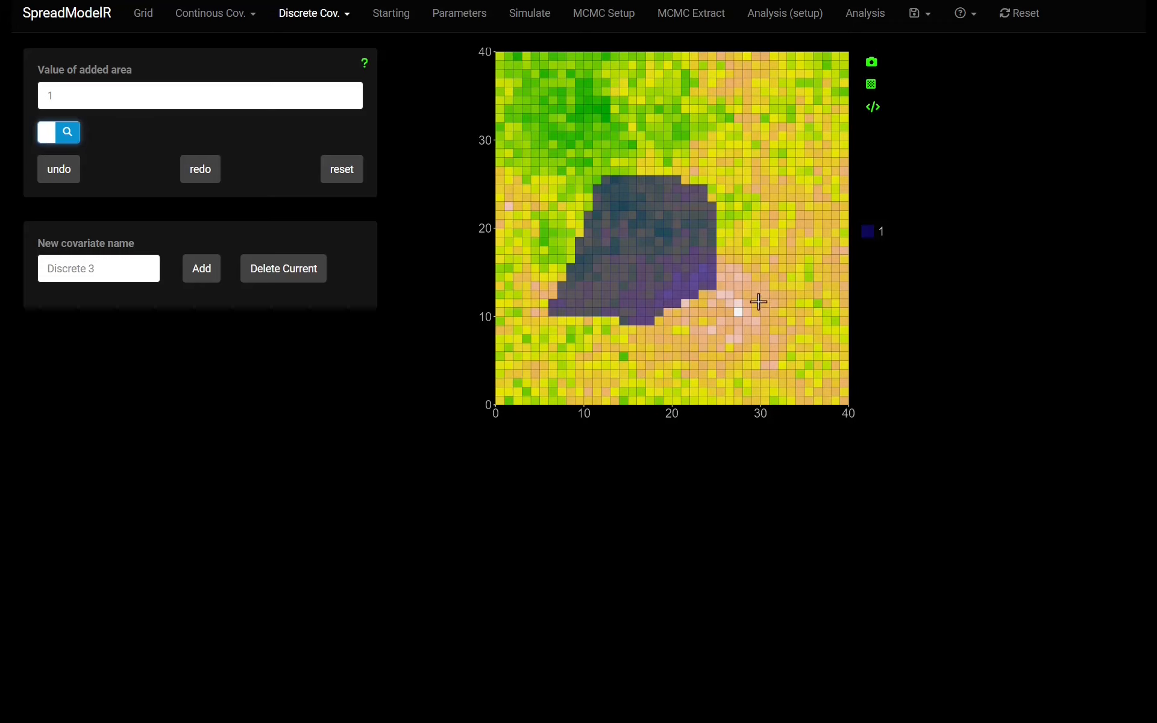
{"action": "left_click_drag", "start_coordinate": [795, 359], "coordinate": [531, 121]}
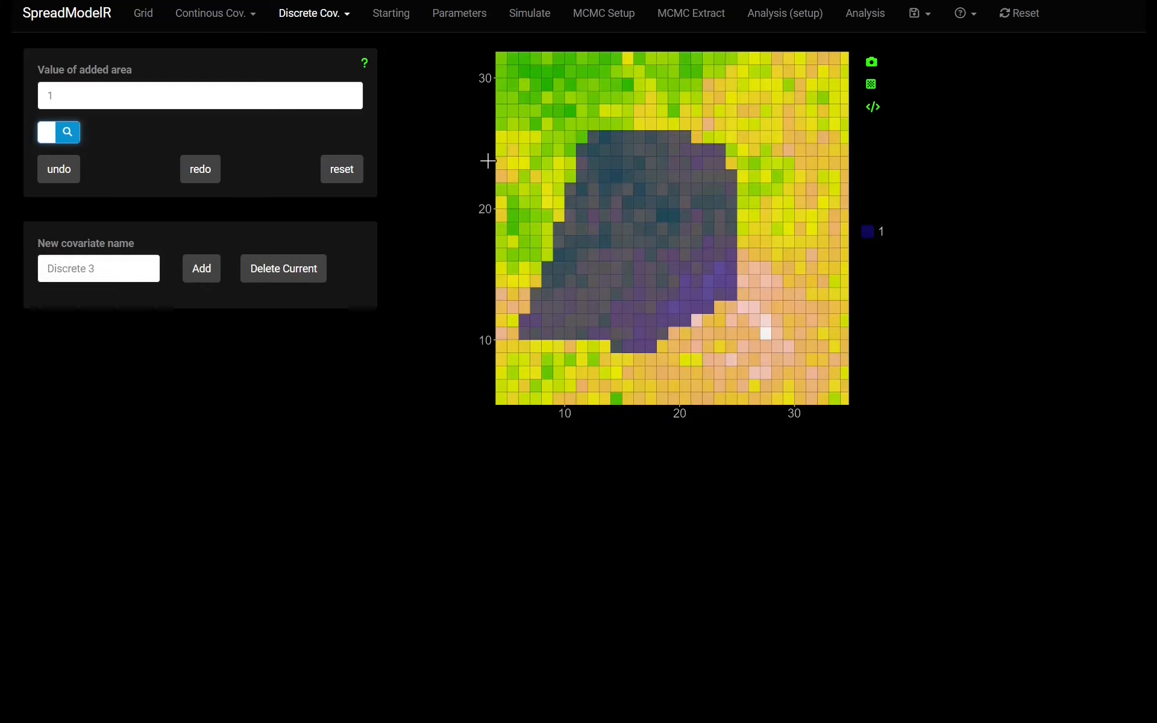
{"action": "double_click", "coordinate": [672, 88]}
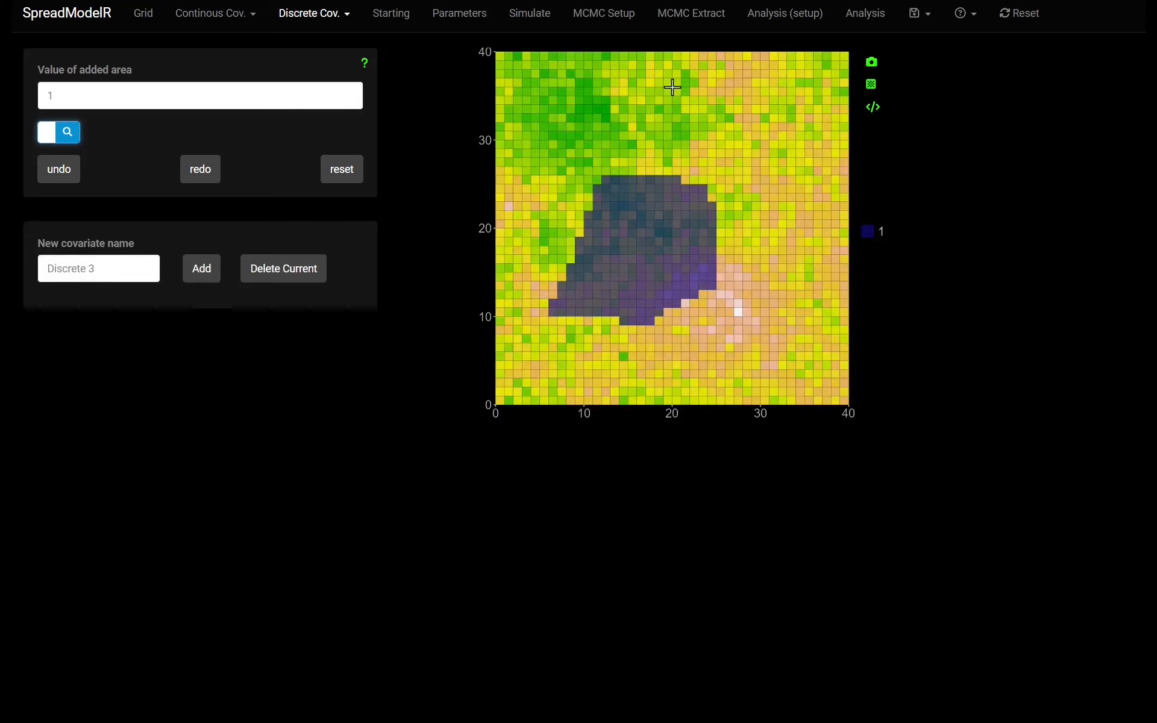
Zoom the discrete covariate plot in and back out, and review the new covariate name and the lists of continuous and discrete covariates
{"action": "left_click", "coordinate": [657, 186]}
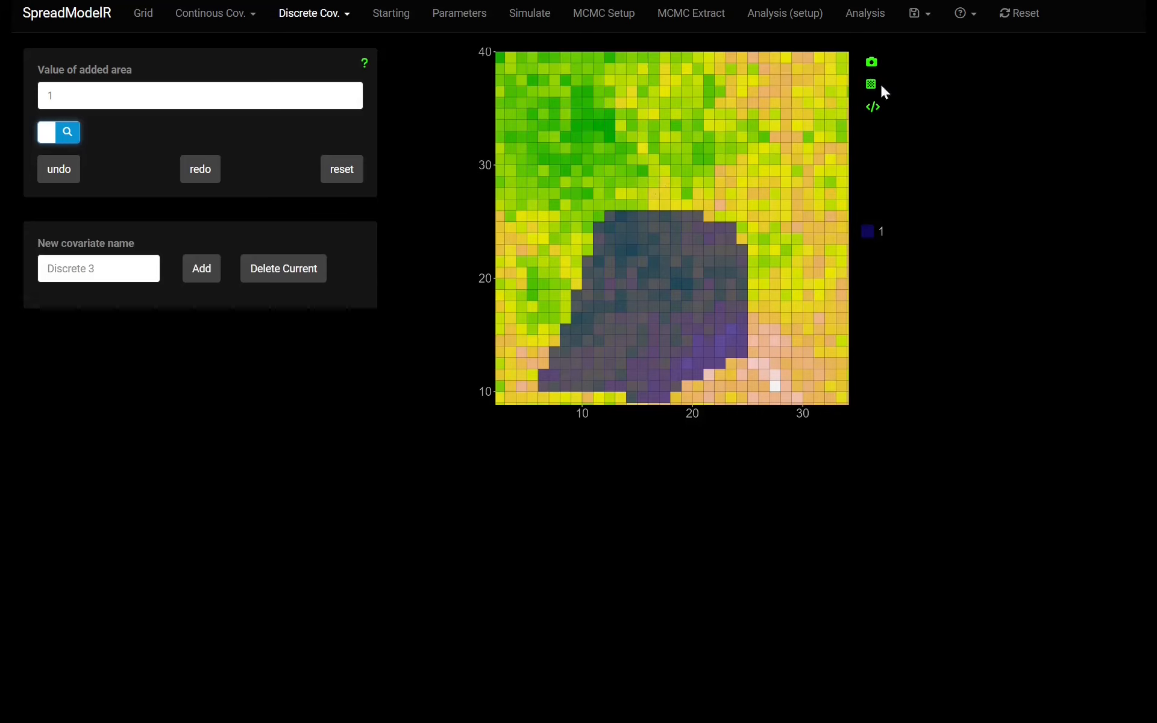
{"action": "double_click", "coordinate": [685, 143]}
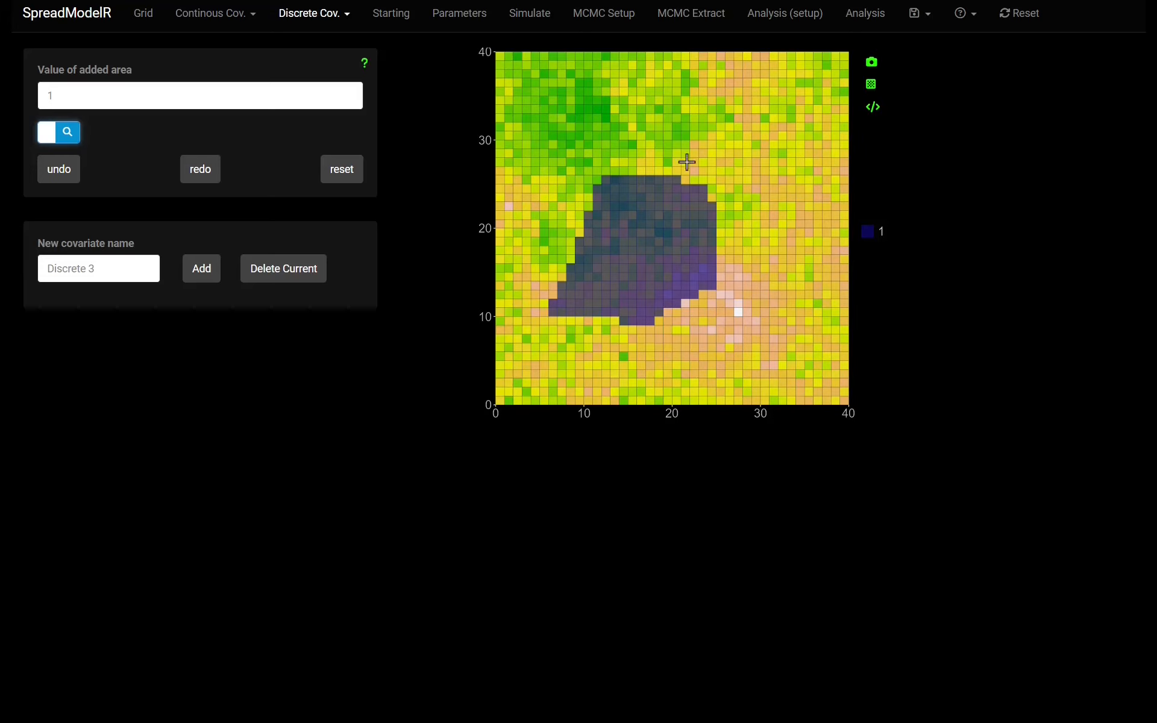
{"action": "left_click_drag", "start_coordinate": [125, 265], "coordinate": [45, 260]}
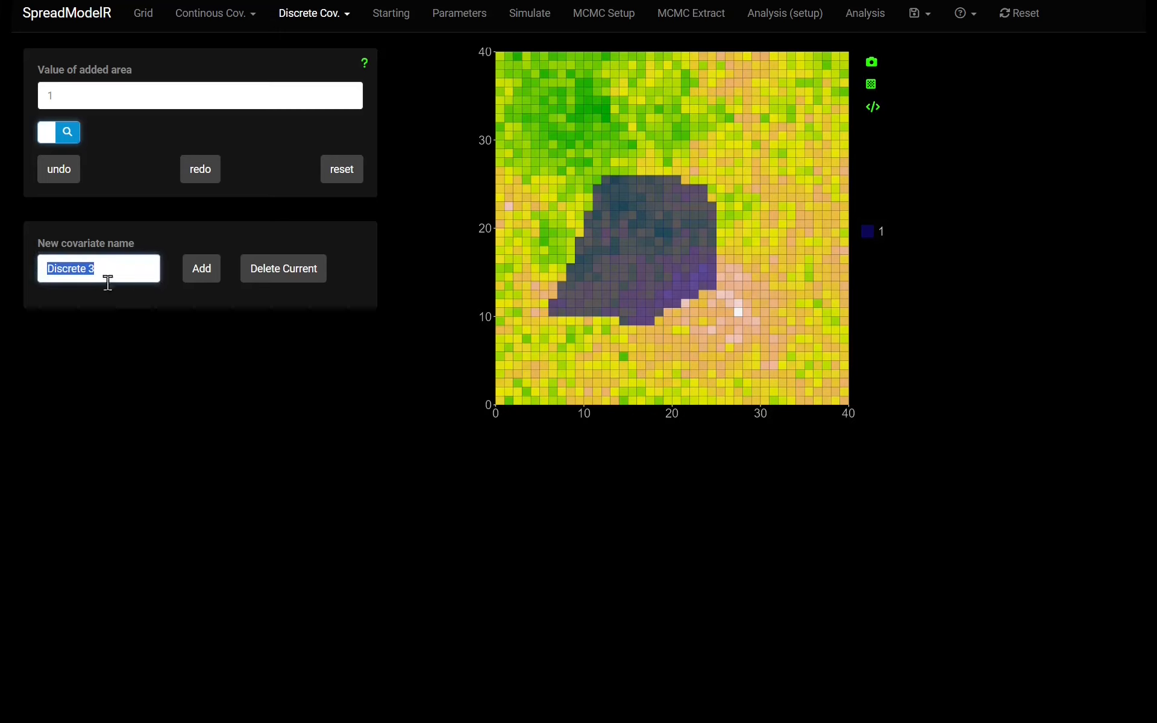
{"action": "left_click", "coordinate": [124, 327]}
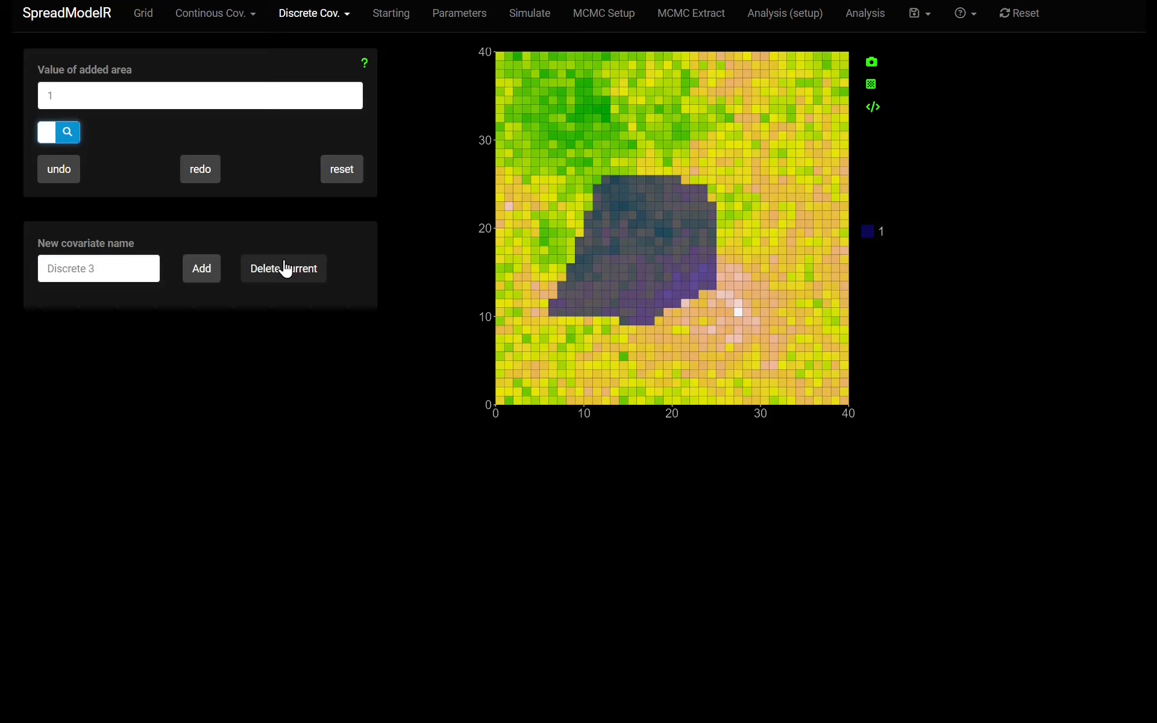
{"action": "left_click", "coordinate": [230, 17]}
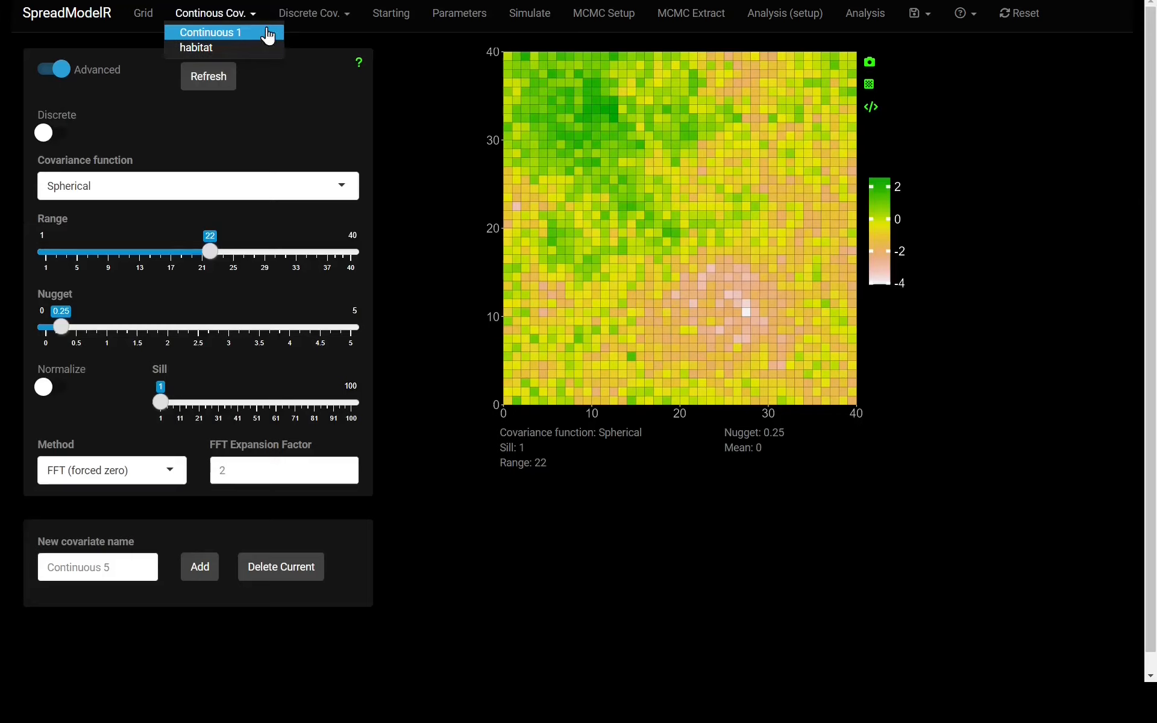
{"action": "left_click", "coordinate": [302, 15]}
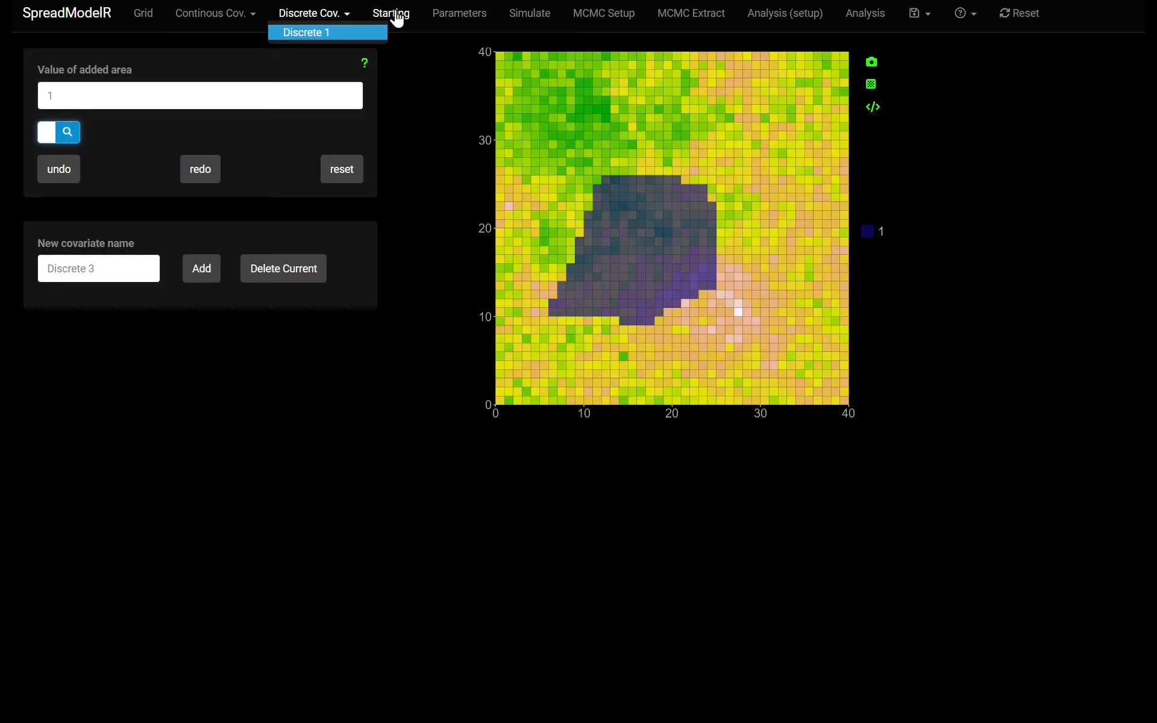
In the starting conditions, place a first starting location at about x 21, y 26 and set its dispersion to 3.87
{"action": "left_click", "coordinate": [398, 19]}
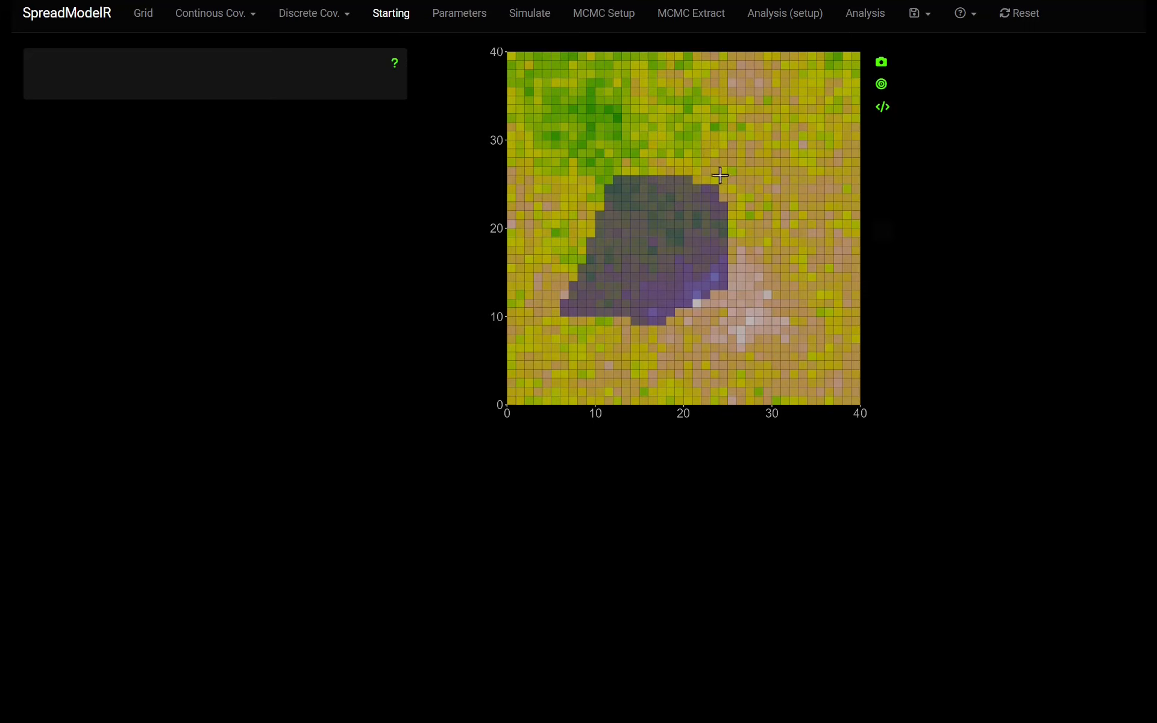
{"action": "left_click", "coordinate": [693, 178]}
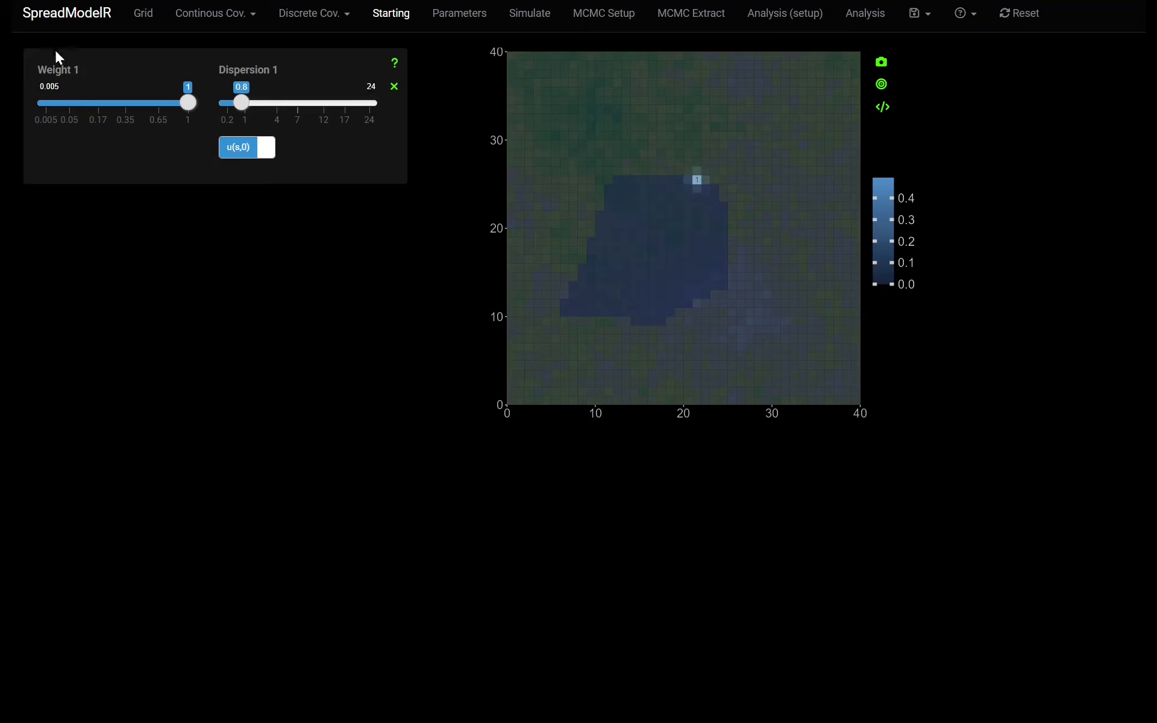
{"action": "left_click_drag", "start_coordinate": [244, 109], "coordinate": [280, 110]}
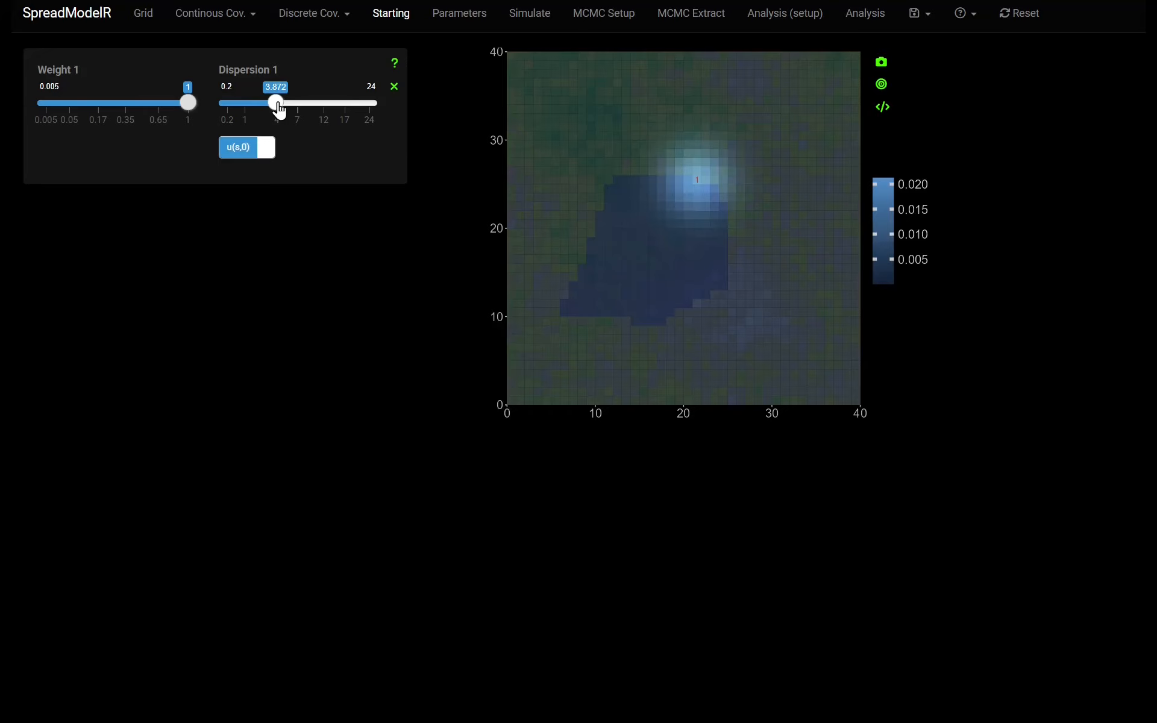
{"action": "left_click_drag", "start_coordinate": [278, 107], "coordinate": [276, 110]}
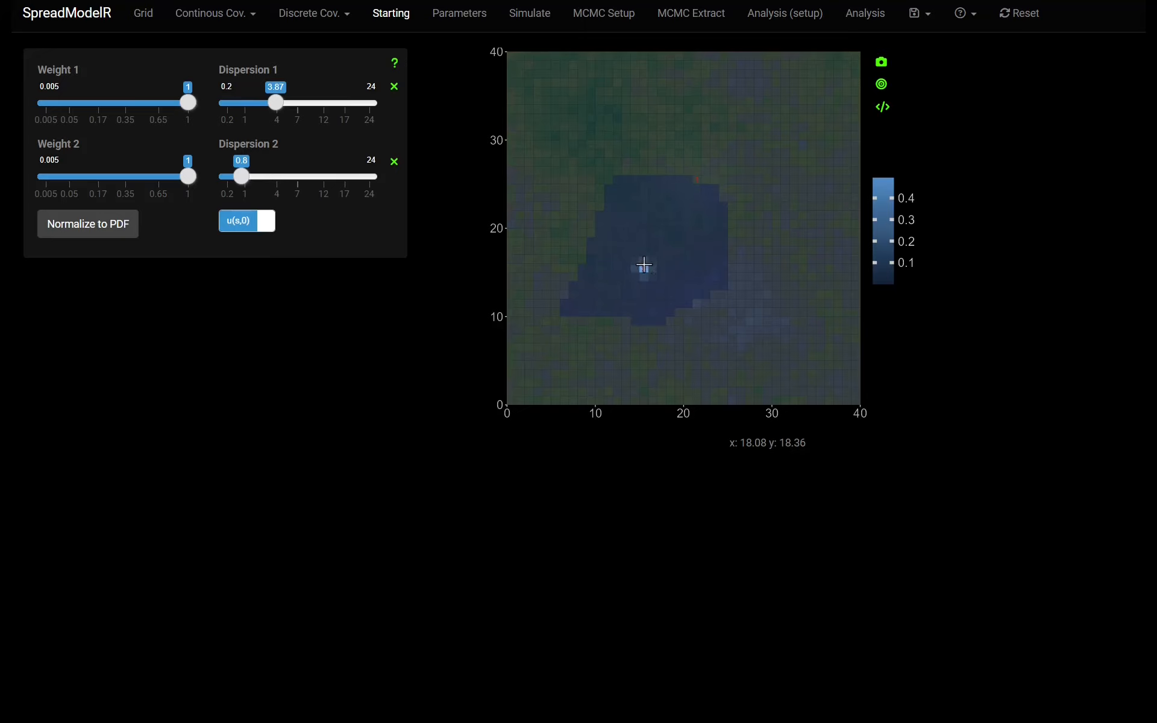
Add a second starting location at about x 15, y 15, with weight 0.21 and dispersion 1.568
{"action": "left_click", "coordinate": [704, 188]}
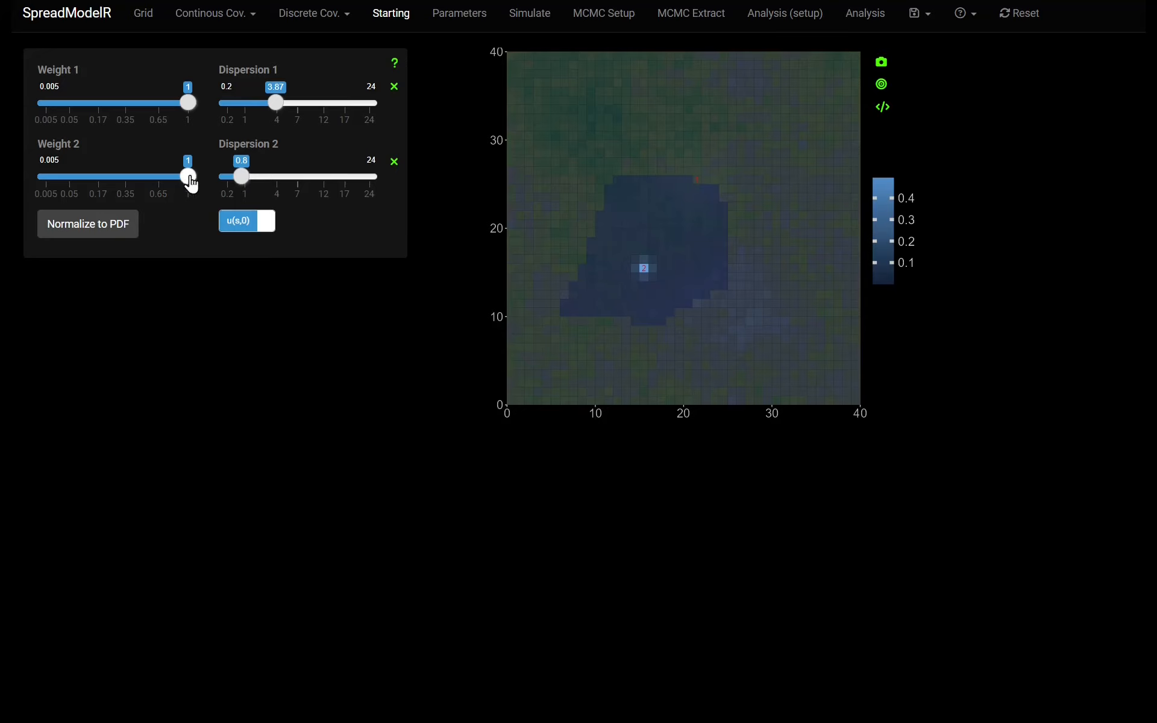
{"action": "left_click_drag", "start_coordinate": [191, 182], "coordinate": [105, 179]}
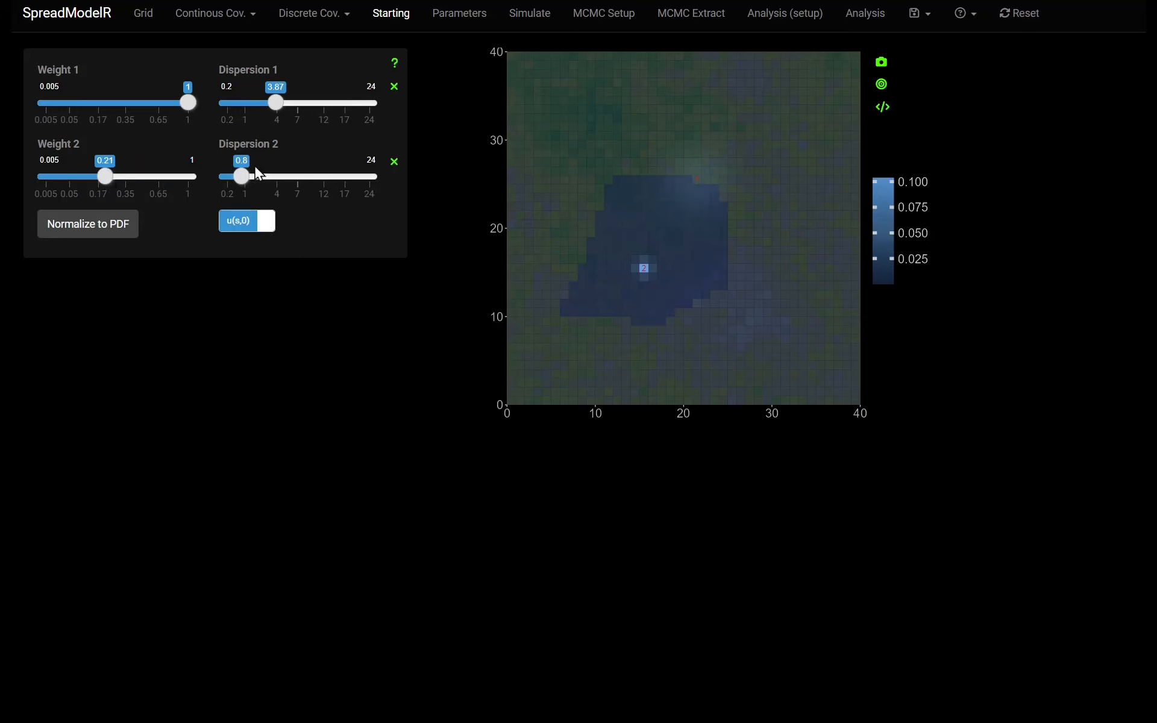
{"action": "left_click_drag", "start_coordinate": [240, 177], "coordinate": [254, 180]}
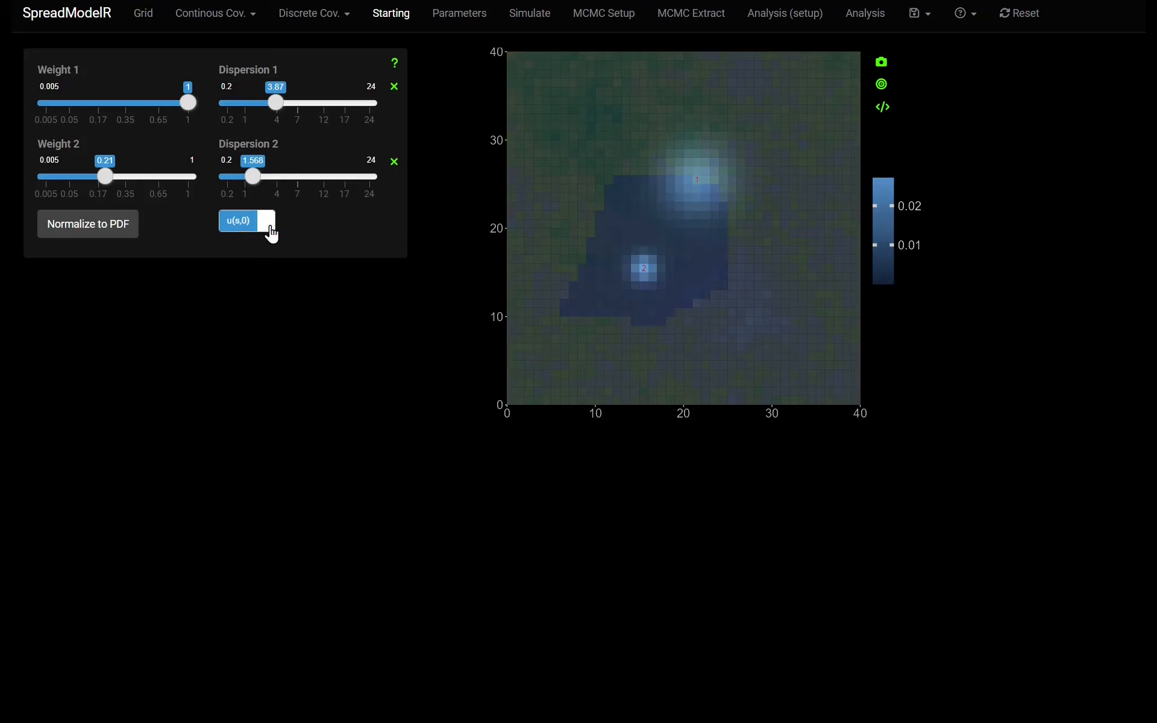
View the starting plot as p(s,0) and return it to u(s,0)
{"action": "left_click", "coordinate": [239, 228]}
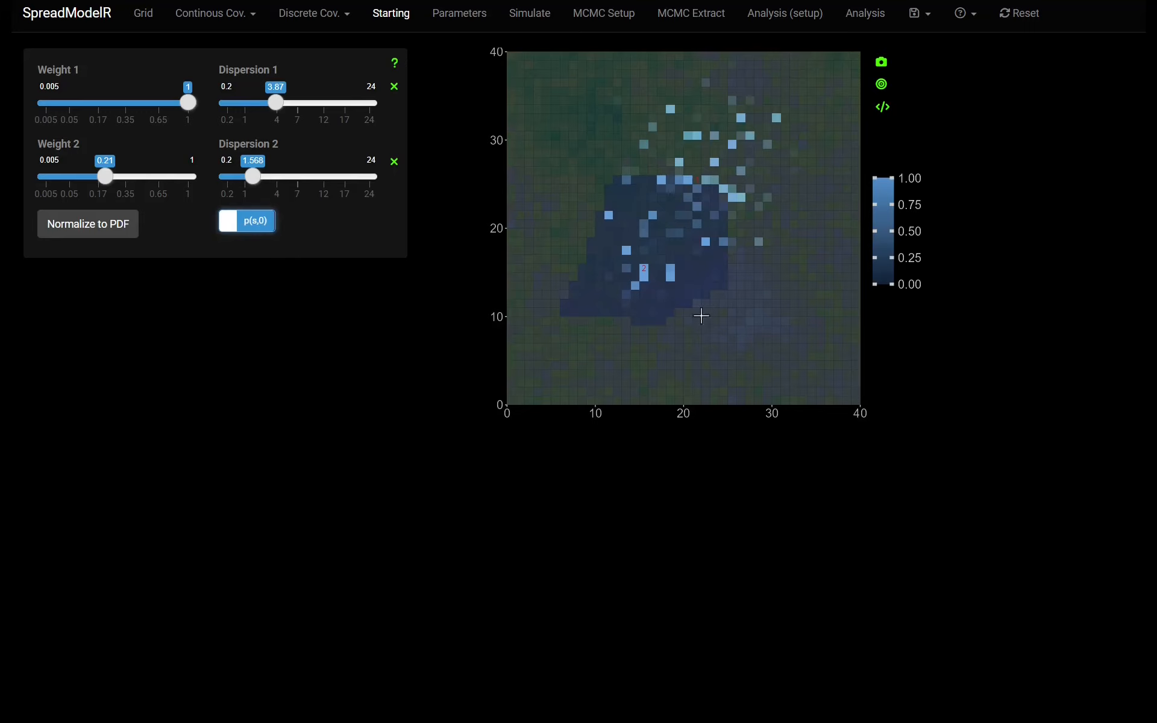
{"action": "left_click", "coordinate": [742, 287]}
{"action": "left_click", "coordinate": [783, 151]}
{"action": "left_click", "coordinate": [253, 221]}
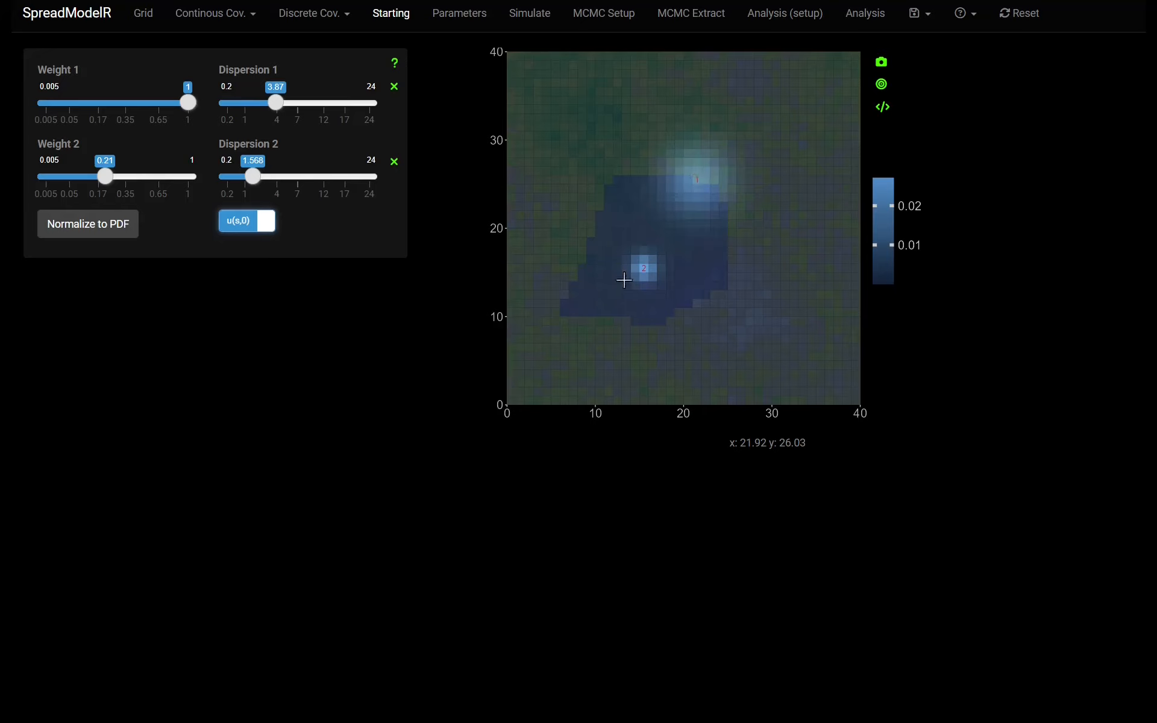
{"action": "left_click", "coordinate": [645, 251]}
{"action": "left_click", "coordinate": [638, 255]}
{"action": "left_click", "coordinate": [657, 299]}
{"action": "left_click", "coordinate": [647, 256]}
{"action": "left_click", "coordinate": [683, 150]}
{"action": "left_click", "coordinate": [701, 129]}
{"action": "left_click", "coordinate": [680, 145]}
{"action": "left_click", "coordinate": [700, 177]}
{"action": "left_click", "coordinate": [661, 162]}
{"action": "left_click", "coordinate": [703, 179]}
{"action": "left_click", "coordinate": [772, 175]}
{"action": "left_click", "coordinate": [737, 185]}
{"action": "left_click", "coordinate": [770, 158]}
{"action": "left_click", "coordinate": [753, 190]}
{"action": "left_click", "coordinate": [666, 140]}
{"action": "left_click", "coordinate": [657, 152]}
{"action": "left_click", "coordinate": [643, 222]}
Normalize the weights of the two starting locations to a PDF
{"action": "left_click", "coordinate": [114, 237]}
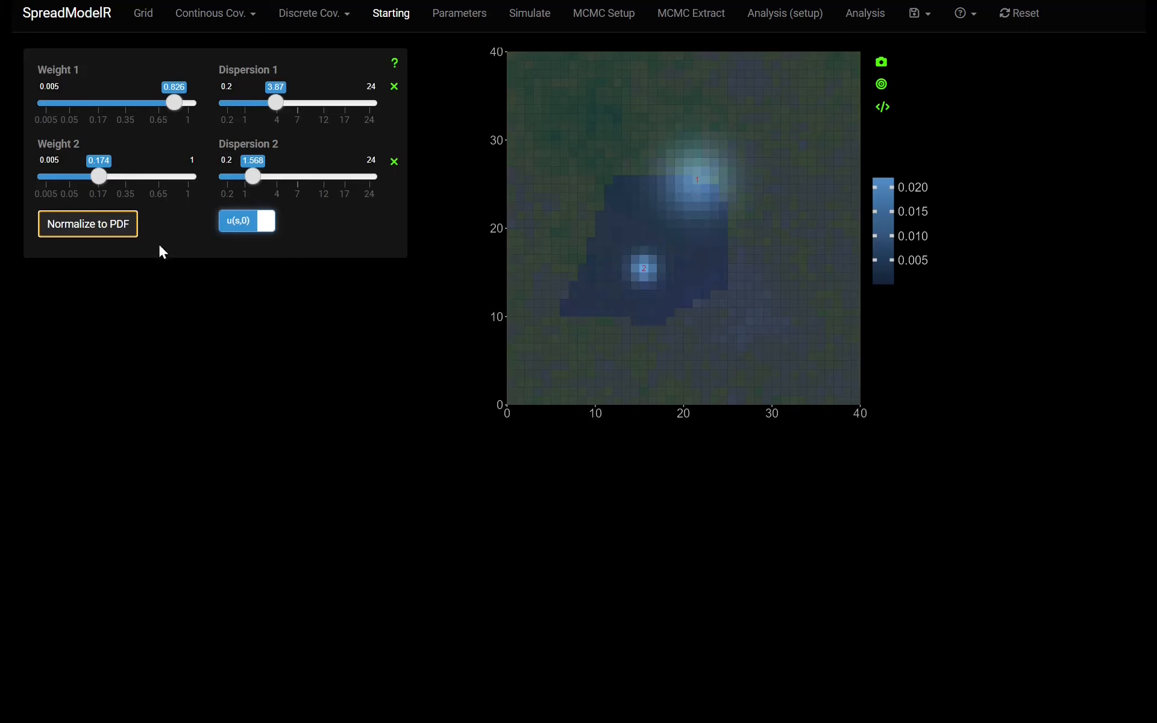
{"action": "left_click", "coordinate": [123, 232]}
{"action": "mouse_move", "coordinate": [685, 167]}
{"action": "left_click", "coordinate": [384, 348]}
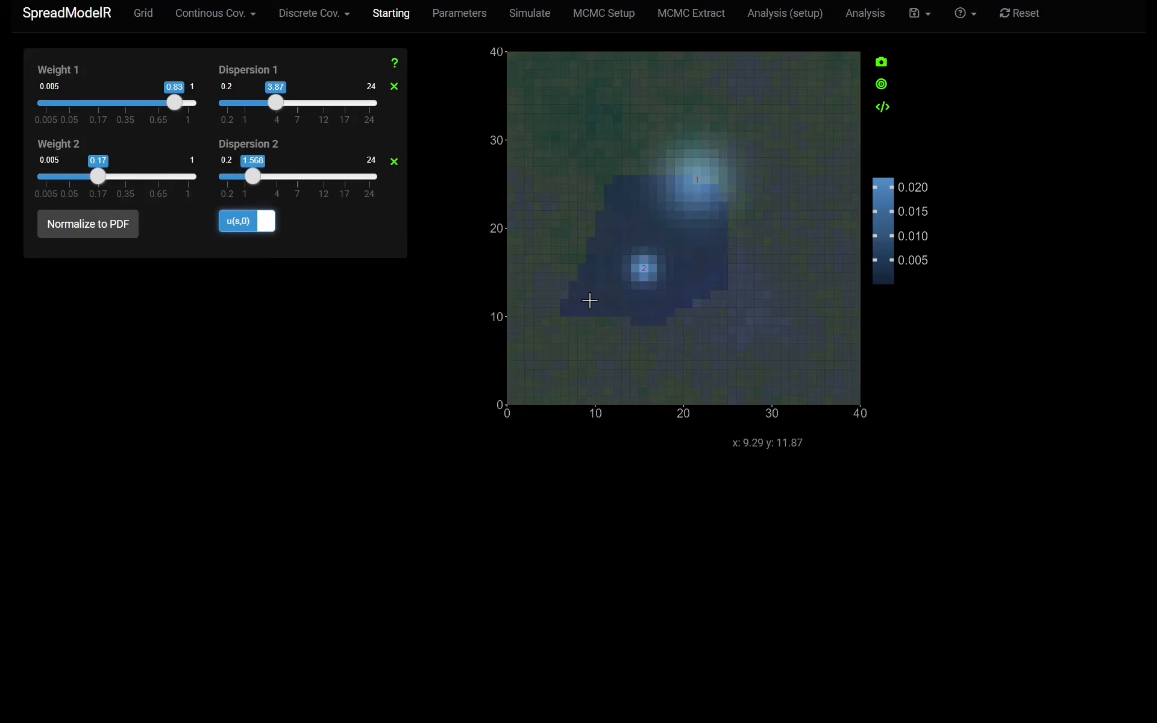
Go to the model parameters and change the displayed plot to Growth rate
{"action": "left_click", "coordinate": [458, 19]}
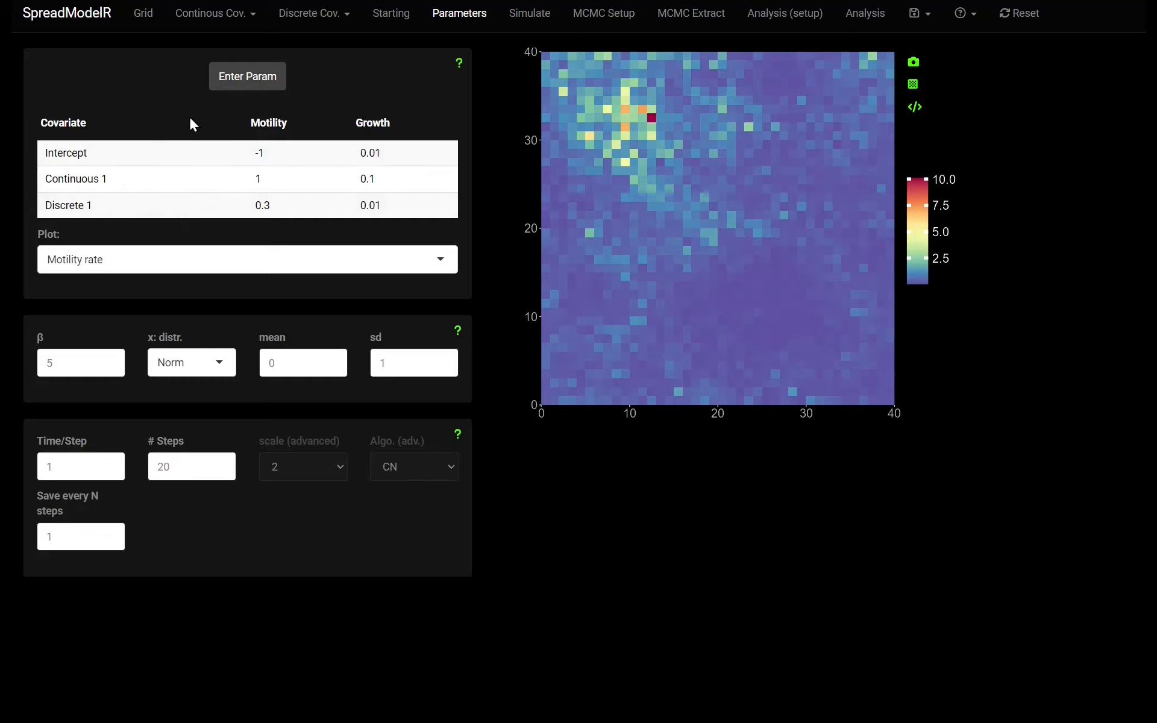
{"action": "left_click", "coordinate": [234, 82]}
{"action": "left_click", "coordinate": [418, 259]}
{"action": "left_click", "coordinate": [247, 342]}
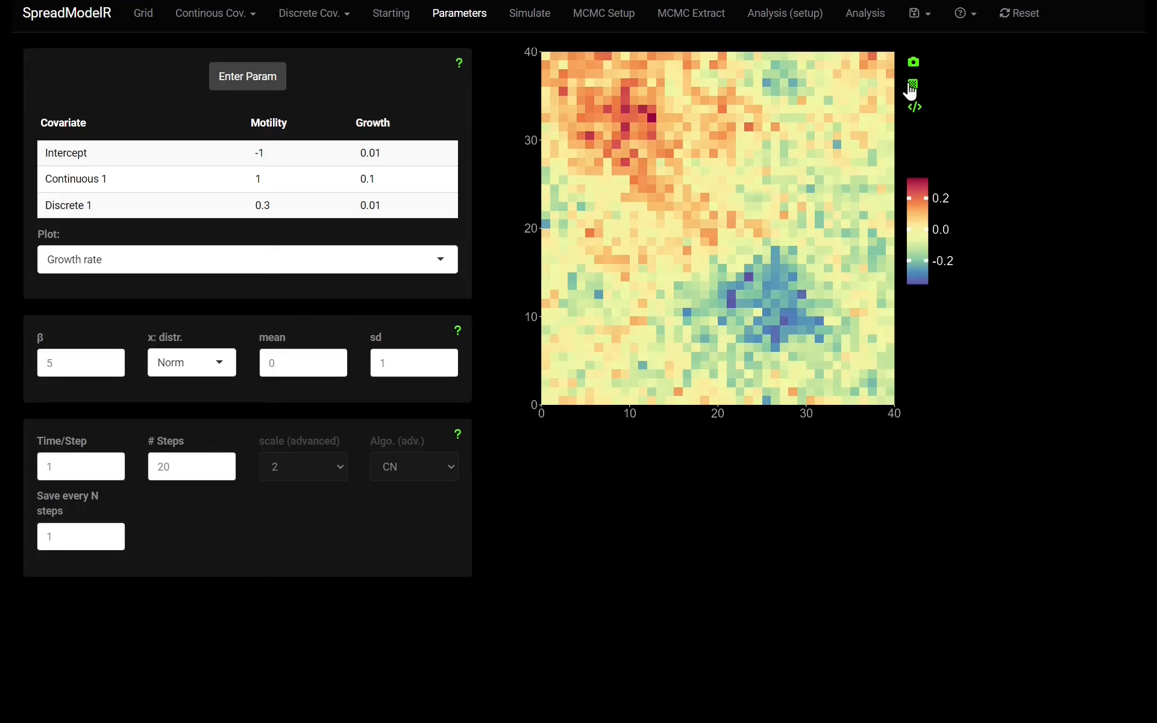
Show the Growth and Motility code, read through to the propagator matrix section and close it
{"action": "left_click", "coordinate": [915, 110]}
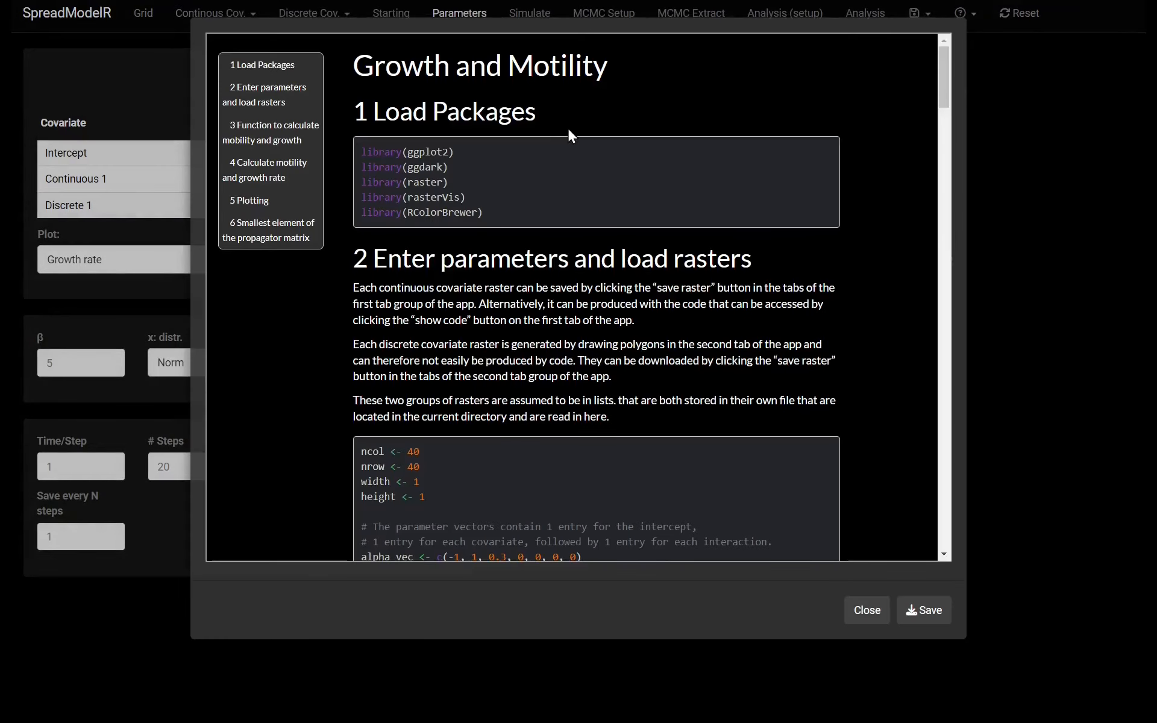
{"action": "scroll", "coordinate": [566, 180], "scroll_direction": "down", "scroll_amount": 3}
{"action": "scroll", "coordinate": [567, 186], "scroll_direction": "down", "scroll_amount": 5}
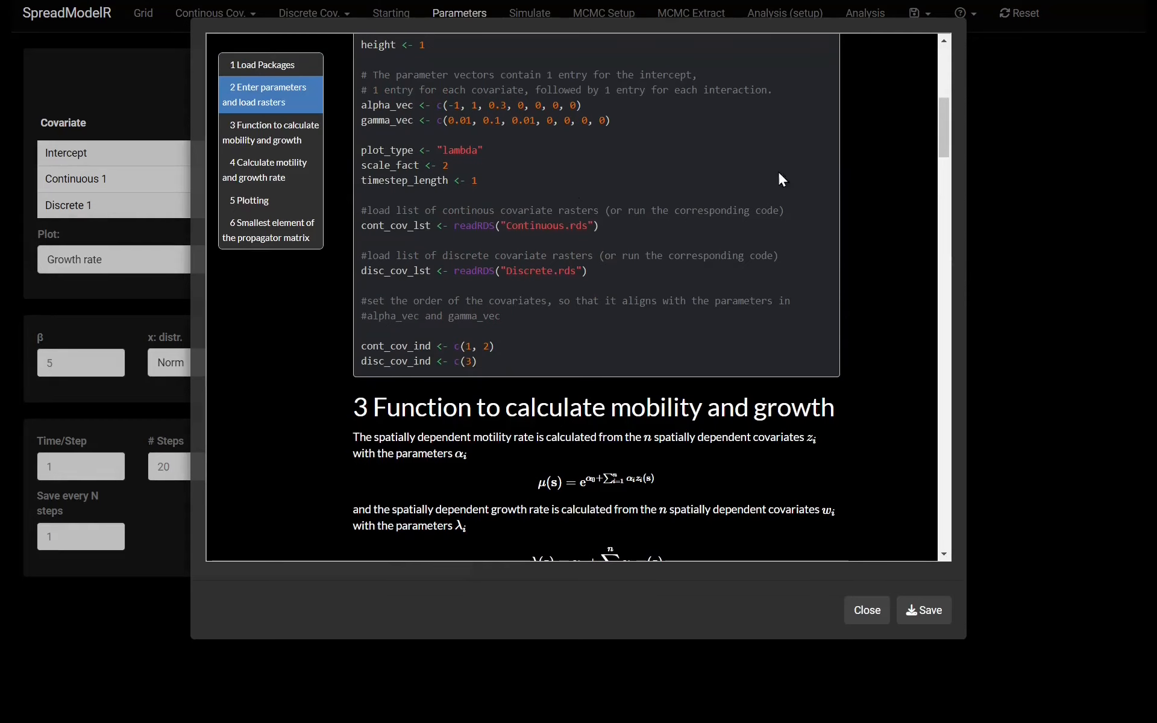
{"action": "left_click_drag", "start_coordinate": [945, 118], "coordinate": [948, 512]}
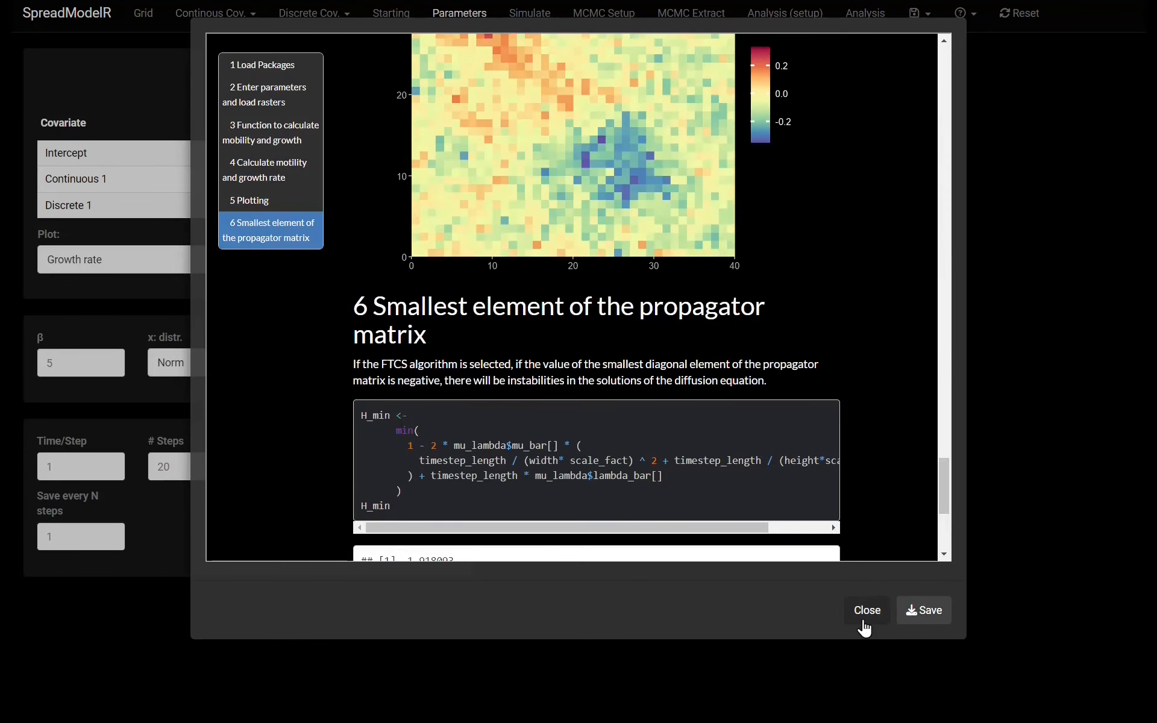
{"action": "left_click", "coordinate": [863, 612]}
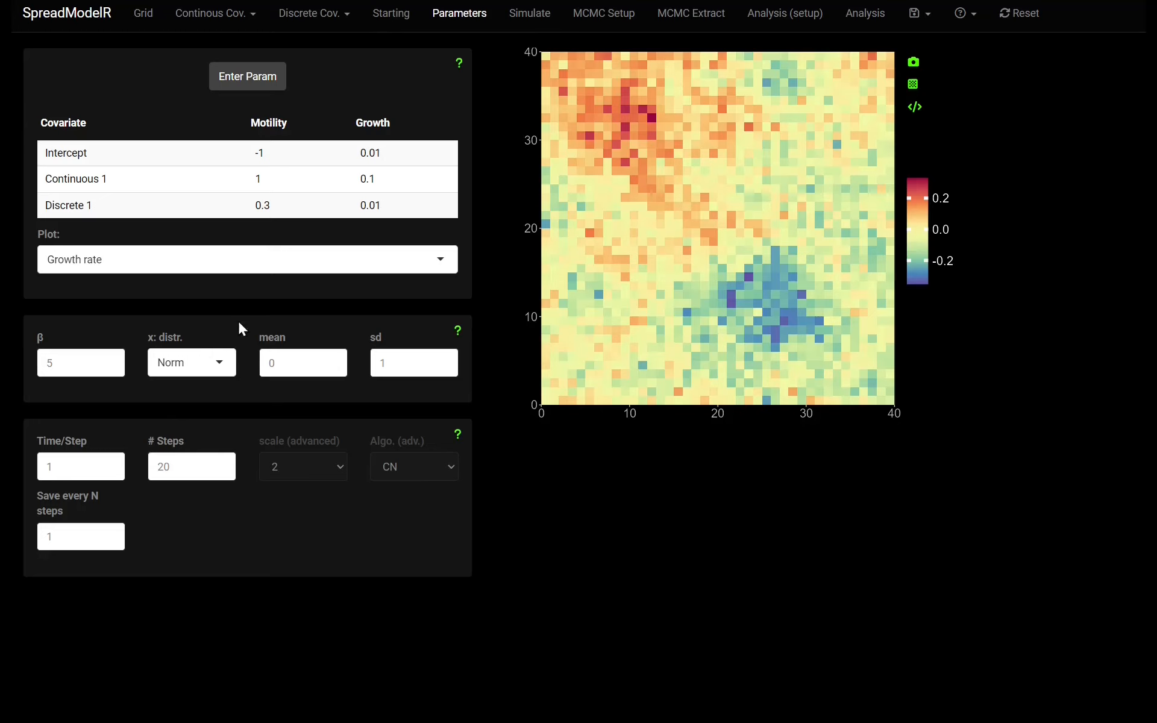
Try the Empirical, Unif and Const distributions for x and return it to Norm
{"action": "left_click", "coordinate": [219, 361]}
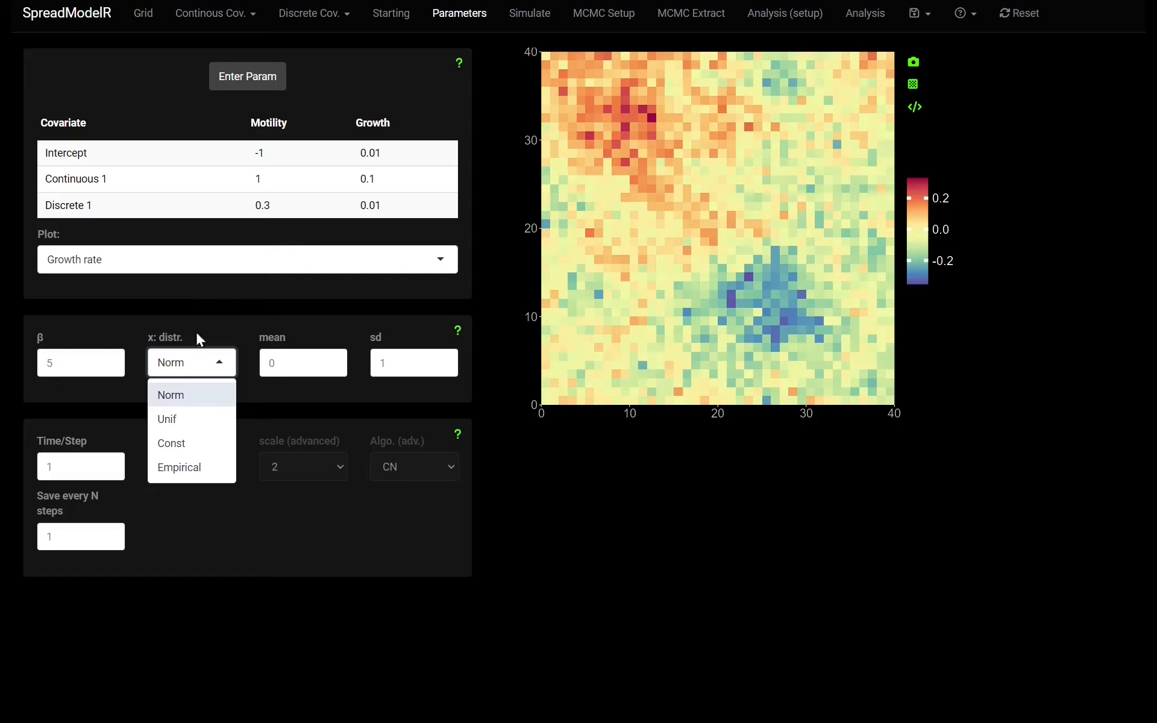
{"action": "left_click", "coordinate": [196, 467]}
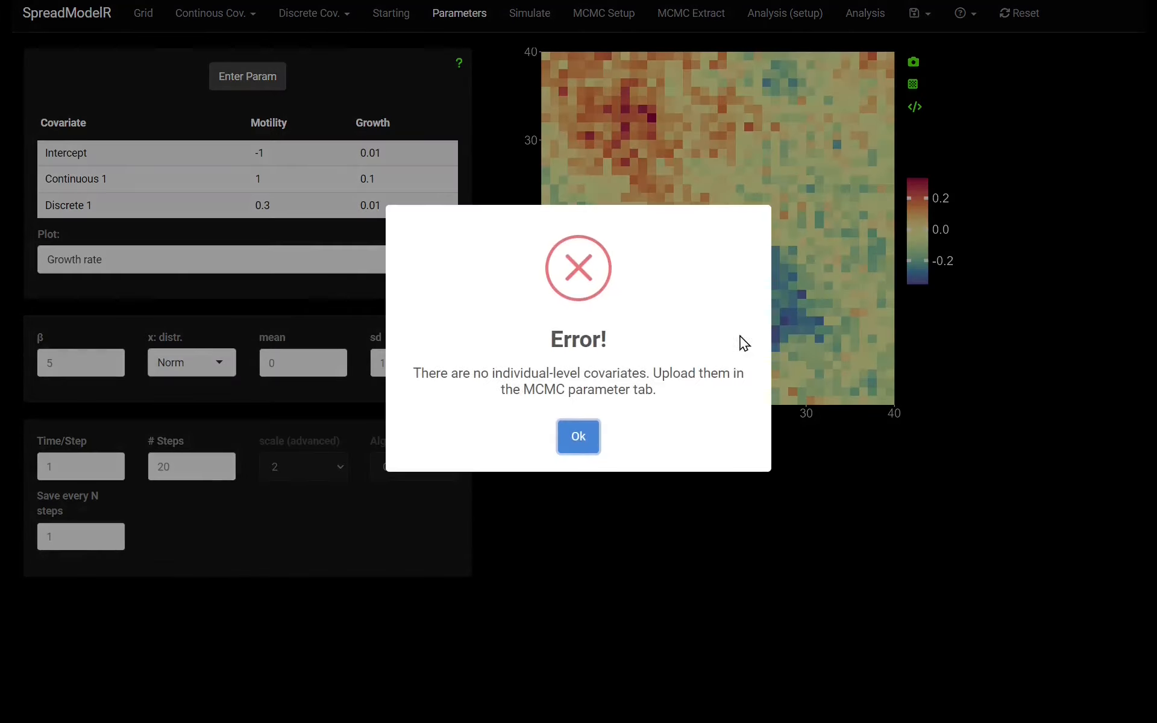
{"action": "left_click", "coordinate": [597, 446]}
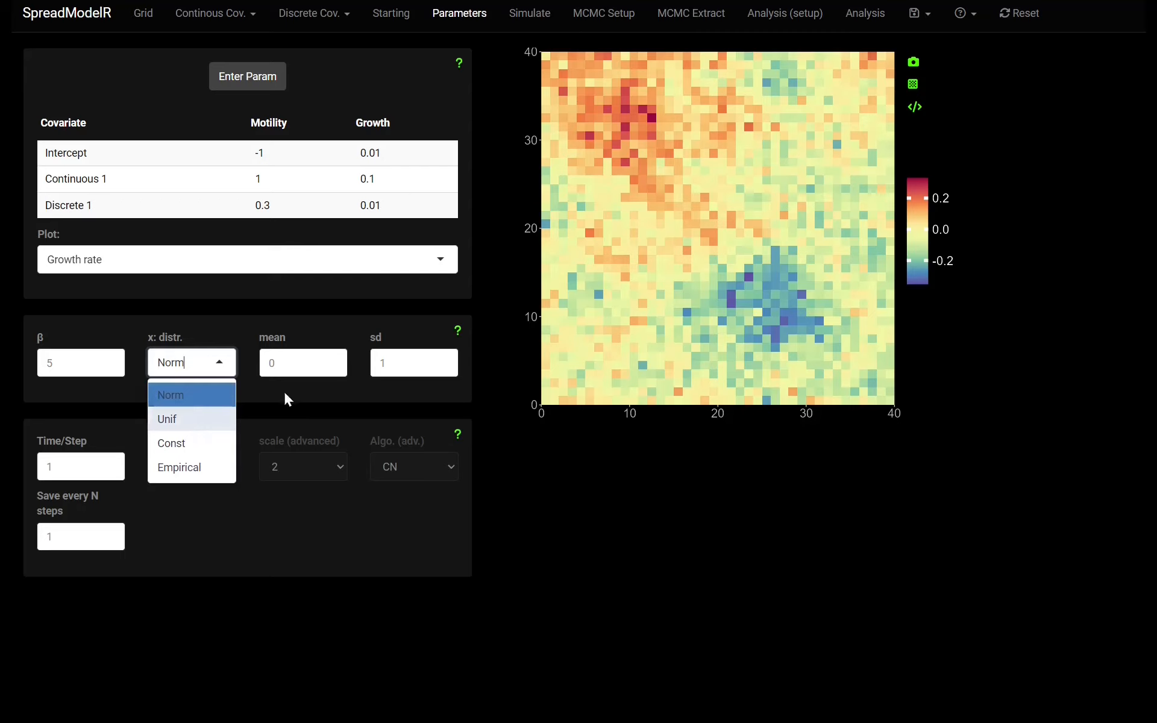
{"action": "left_click", "coordinate": [207, 429]}
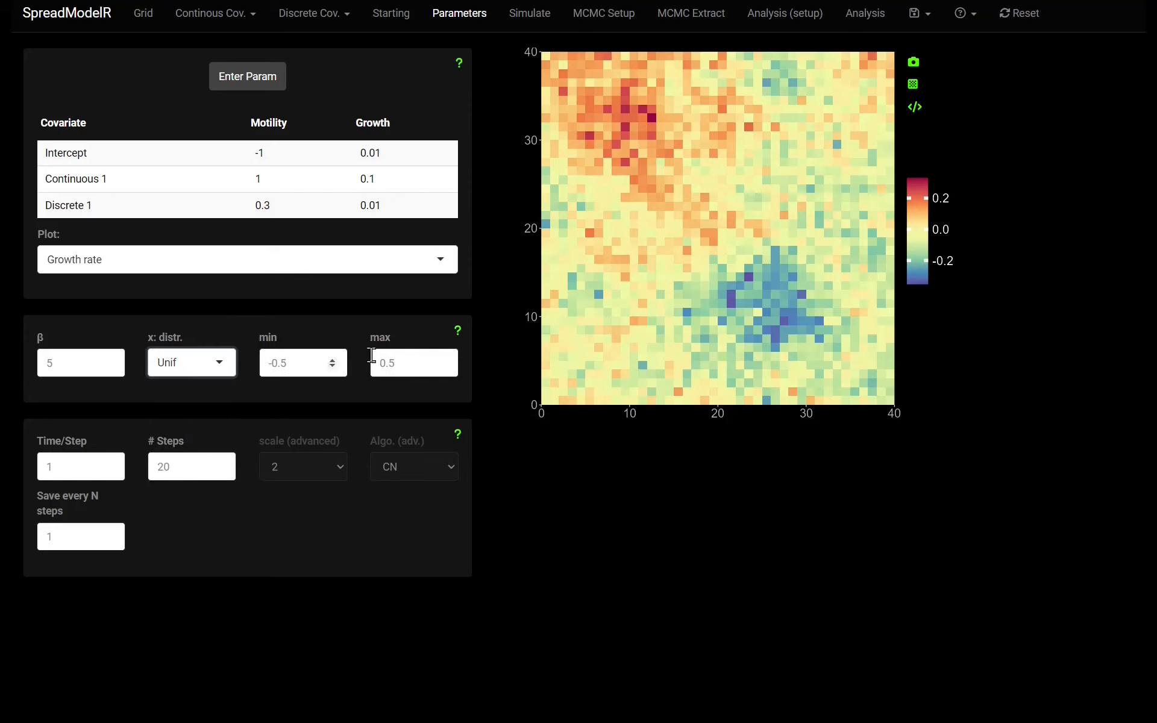
{"action": "left_click", "coordinate": [187, 369]}
{"action": "left_click", "coordinate": [210, 451]}
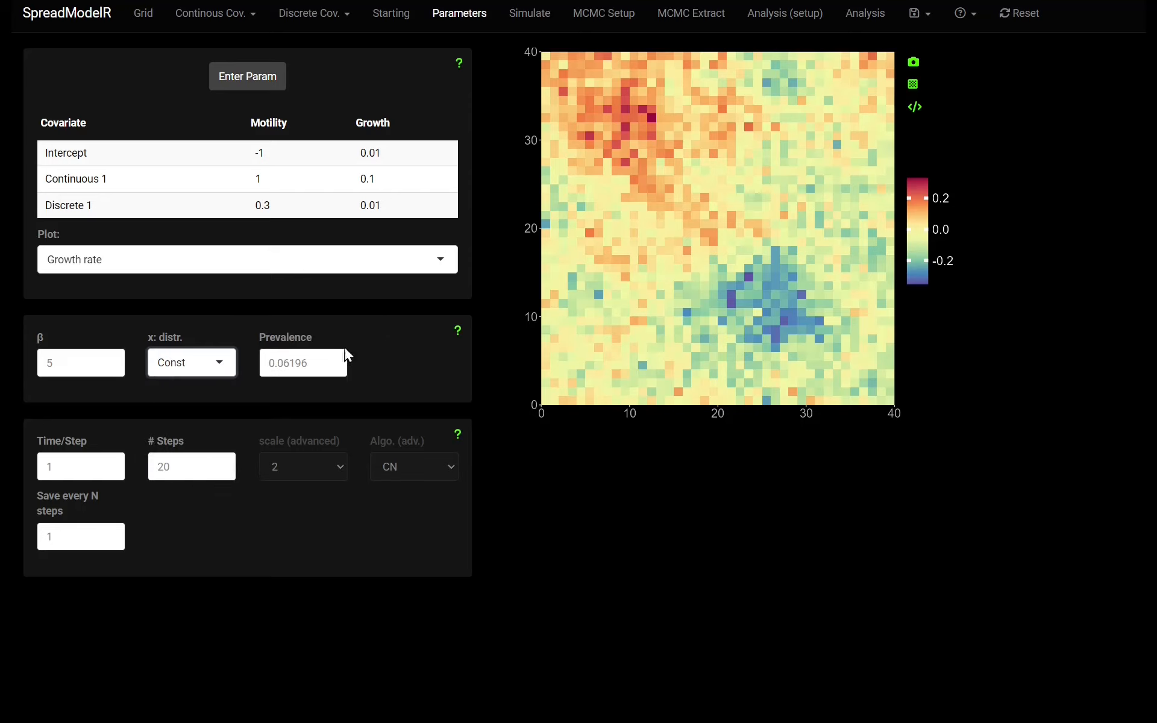
{"action": "left_click", "coordinate": [213, 367]}
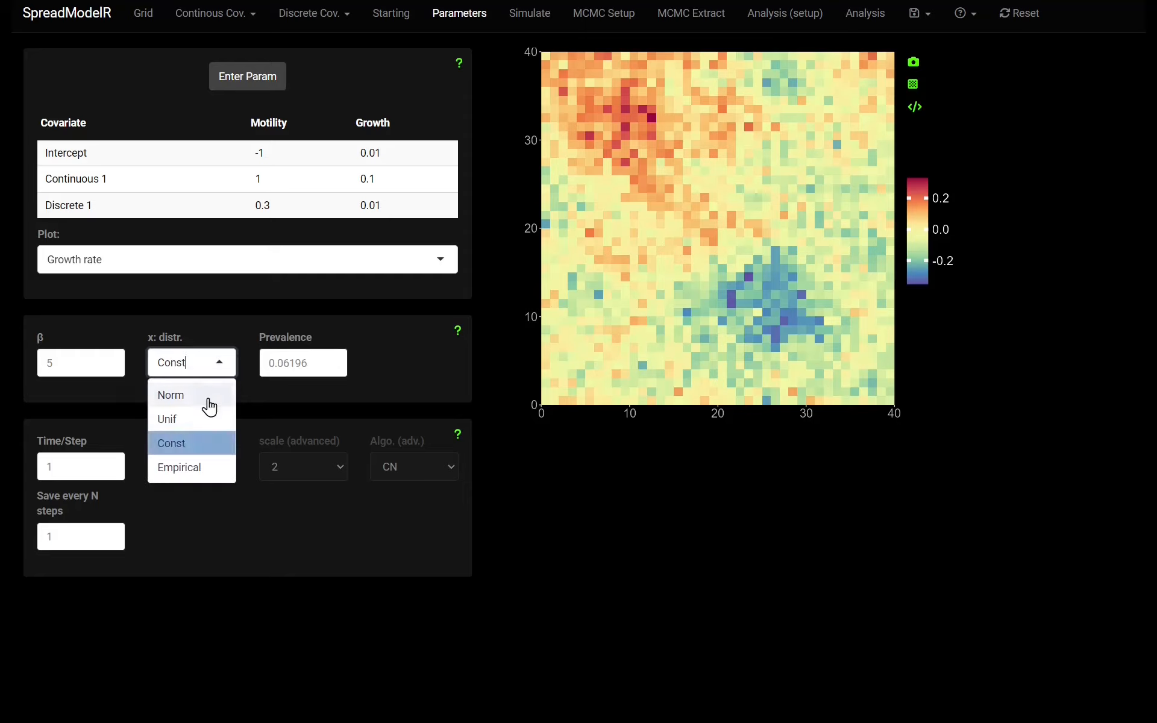
{"action": "left_click", "coordinate": [206, 398]}
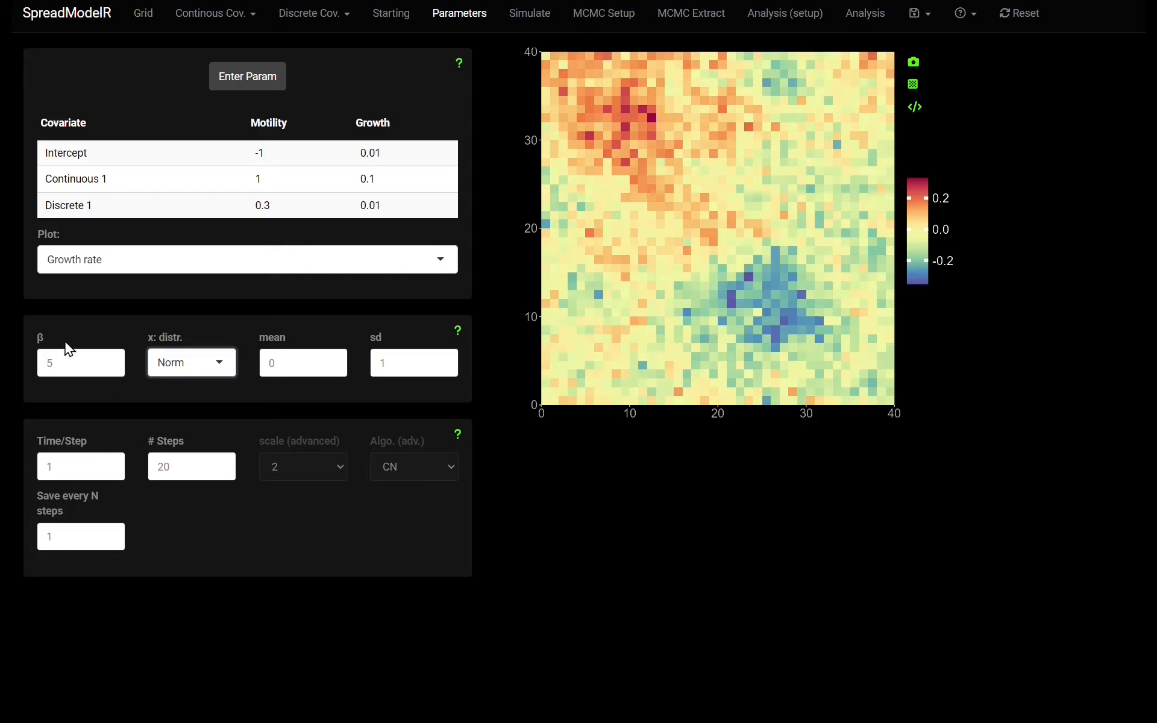
Compare the starting conditions with the model parameters, and display the starting plot as p(s,0)
{"action": "left_click", "coordinate": [389, 23]}
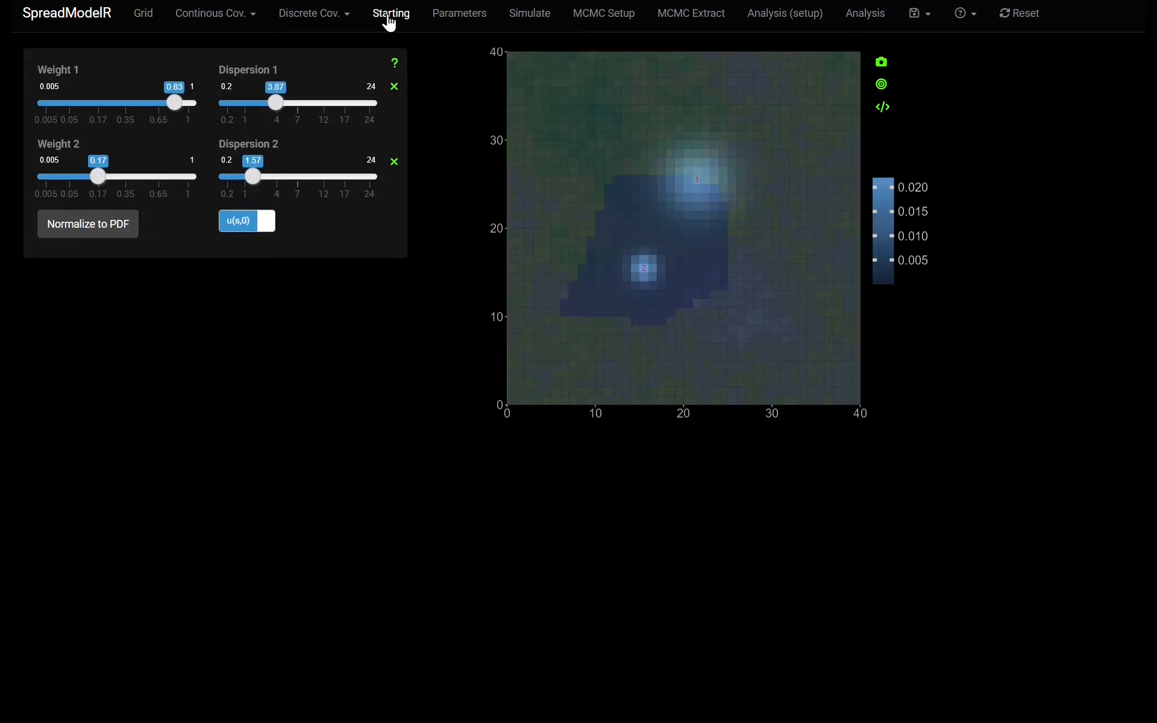
{"action": "left_click", "coordinate": [250, 232]}
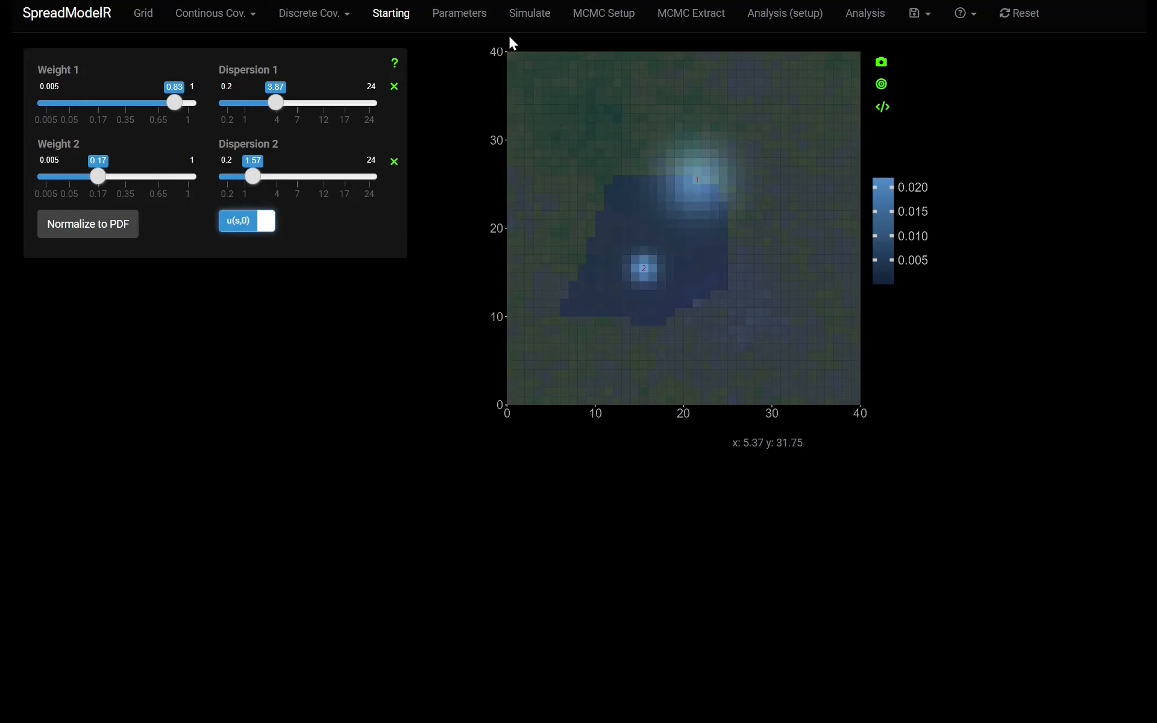
{"action": "left_click", "coordinate": [461, 18]}
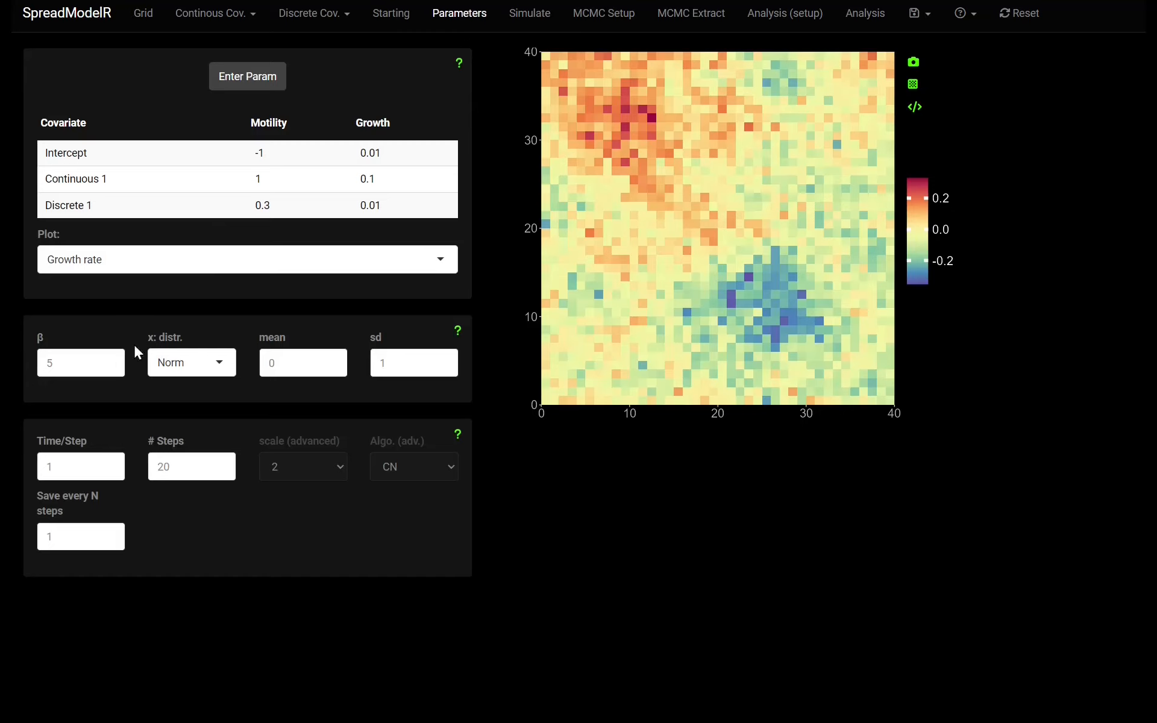
{"action": "left_click", "coordinate": [388, 12]}
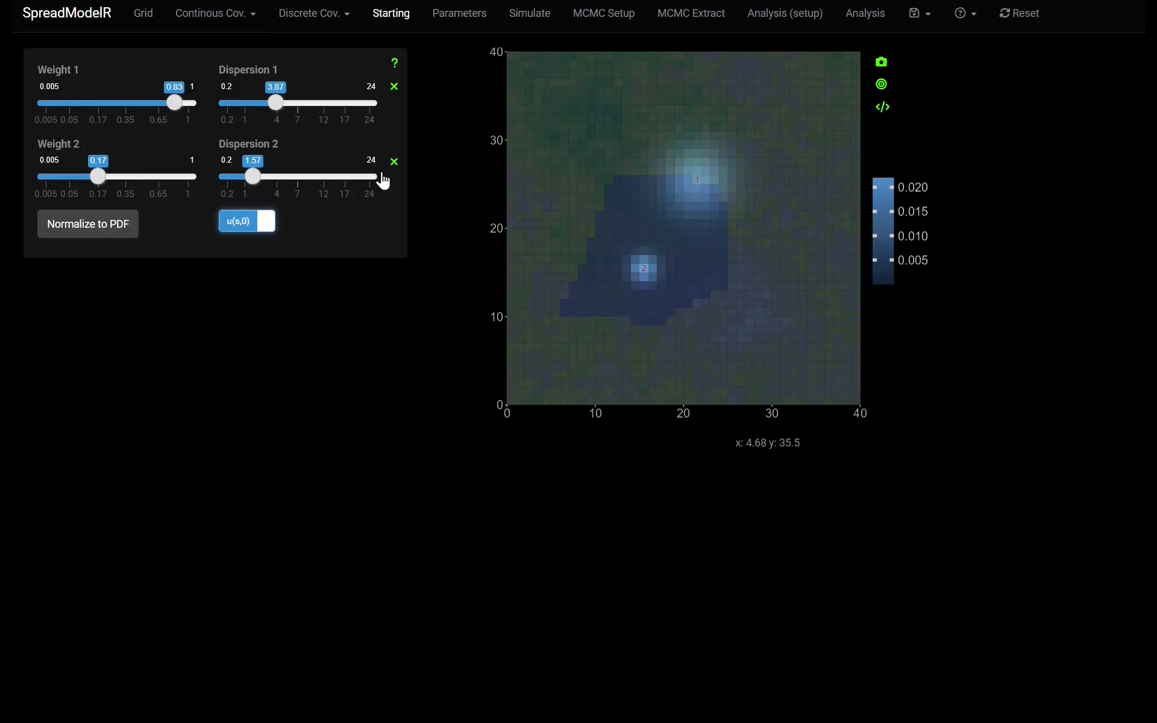
{"action": "left_click", "coordinate": [233, 225]}
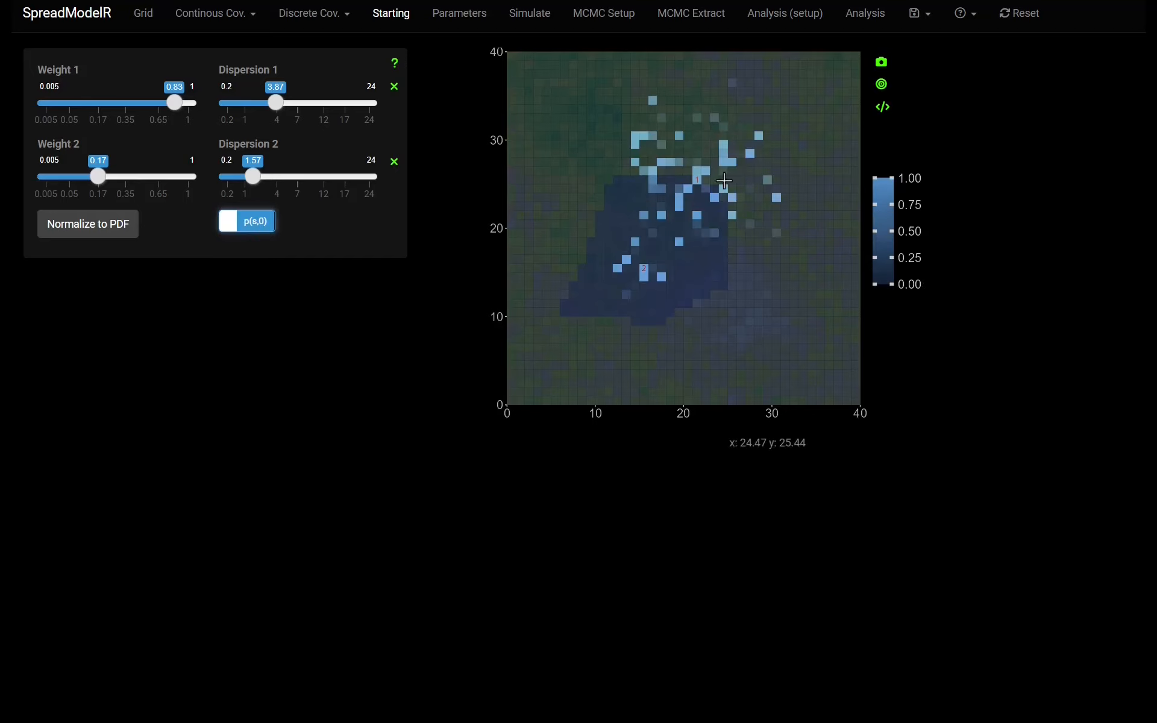
Go to the model parameters and set the distribution of x to Const
{"action": "left_click", "coordinate": [451, 15]}
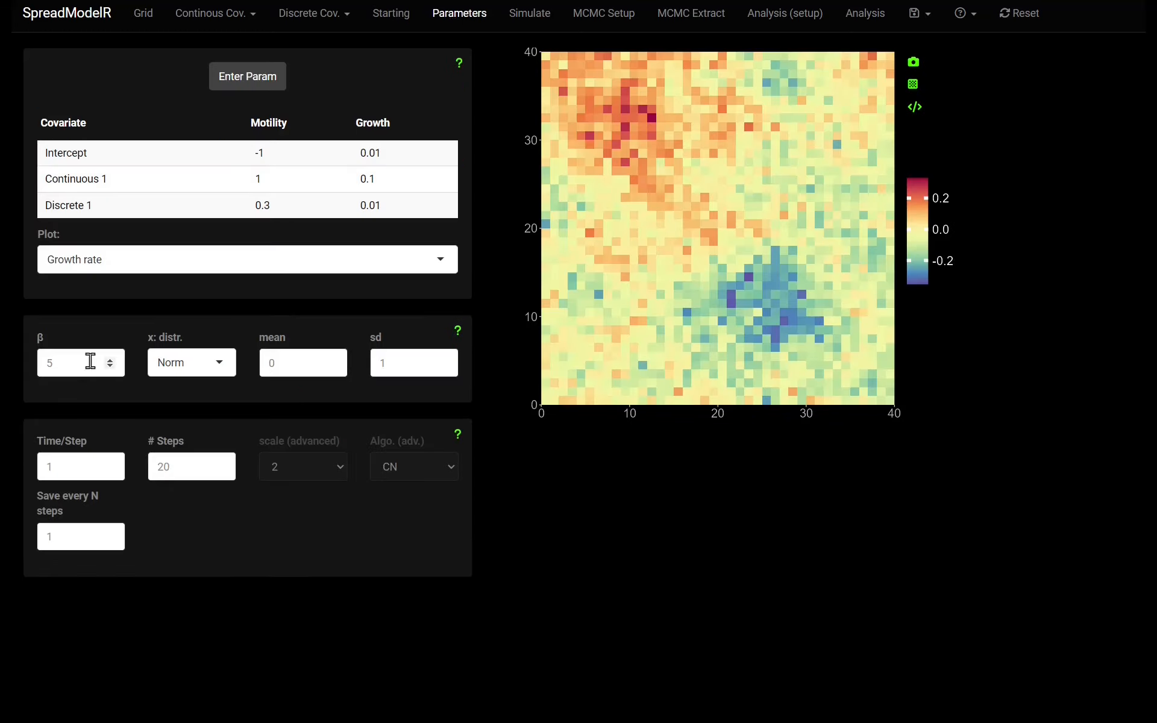
{"action": "left_click", "coordinate": [225, 364]}
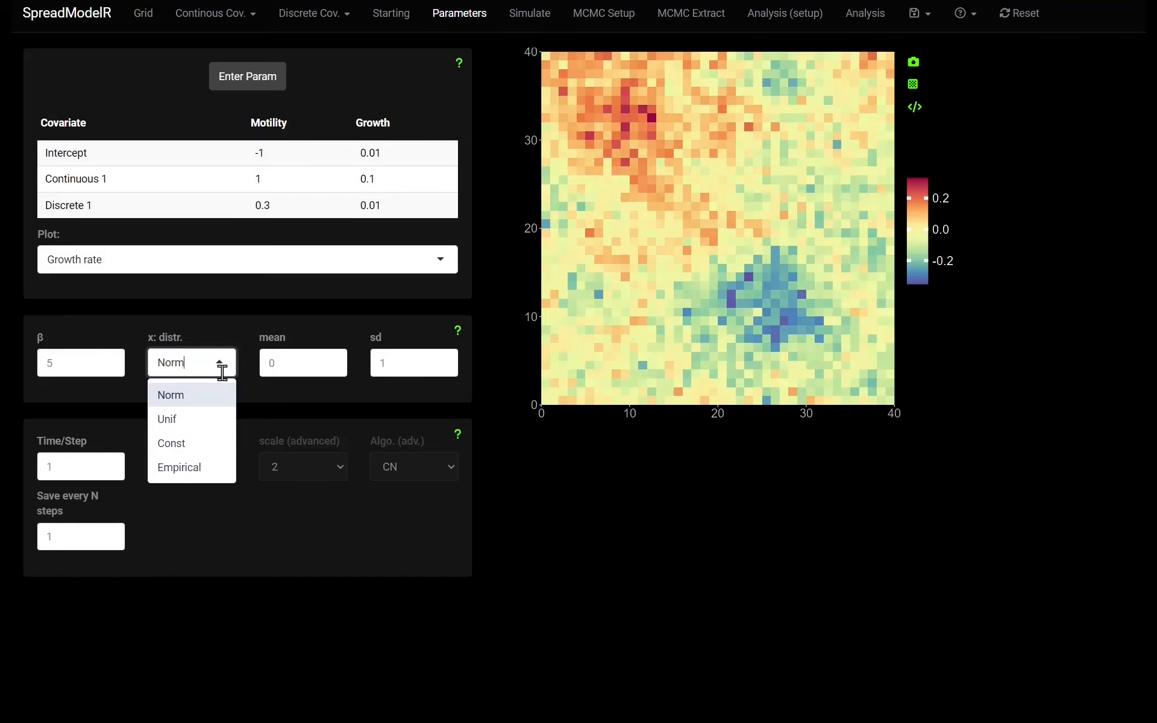
{"action": "left_click", "coordinate": [200, 445]}
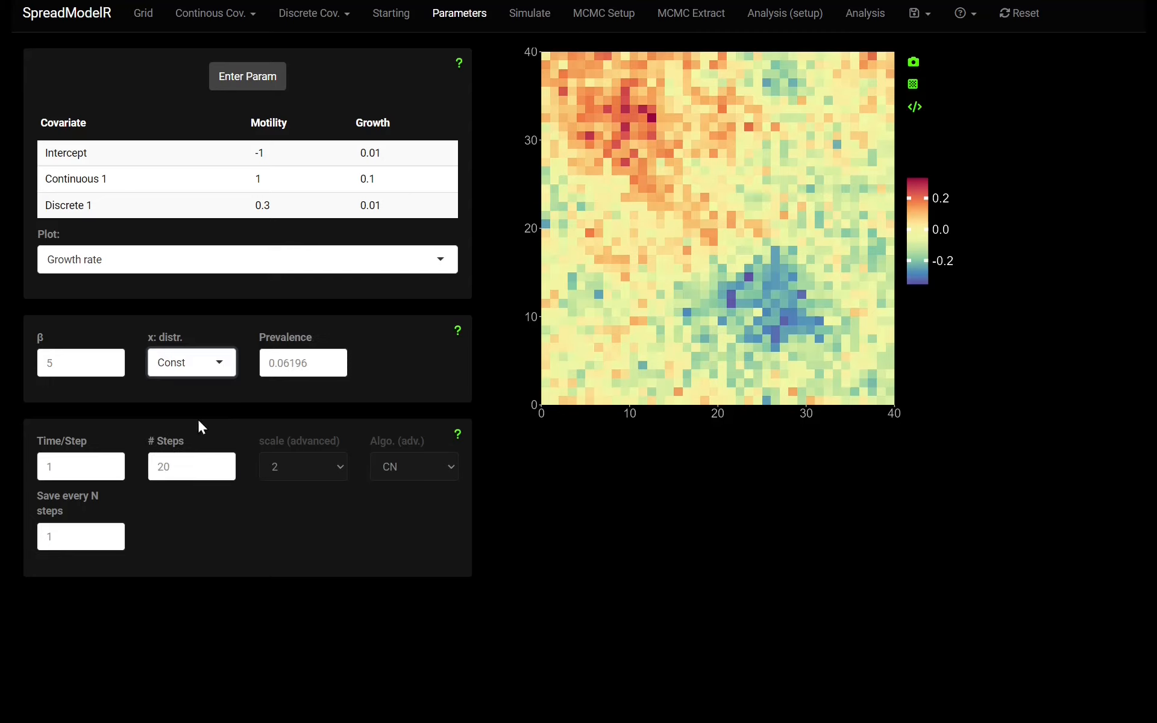
Compare the u(s,0) and p(s,0) views of the starting plot, leaving it on u(s,0)
{"action": "left_click", "coordinate": [386, 15]}
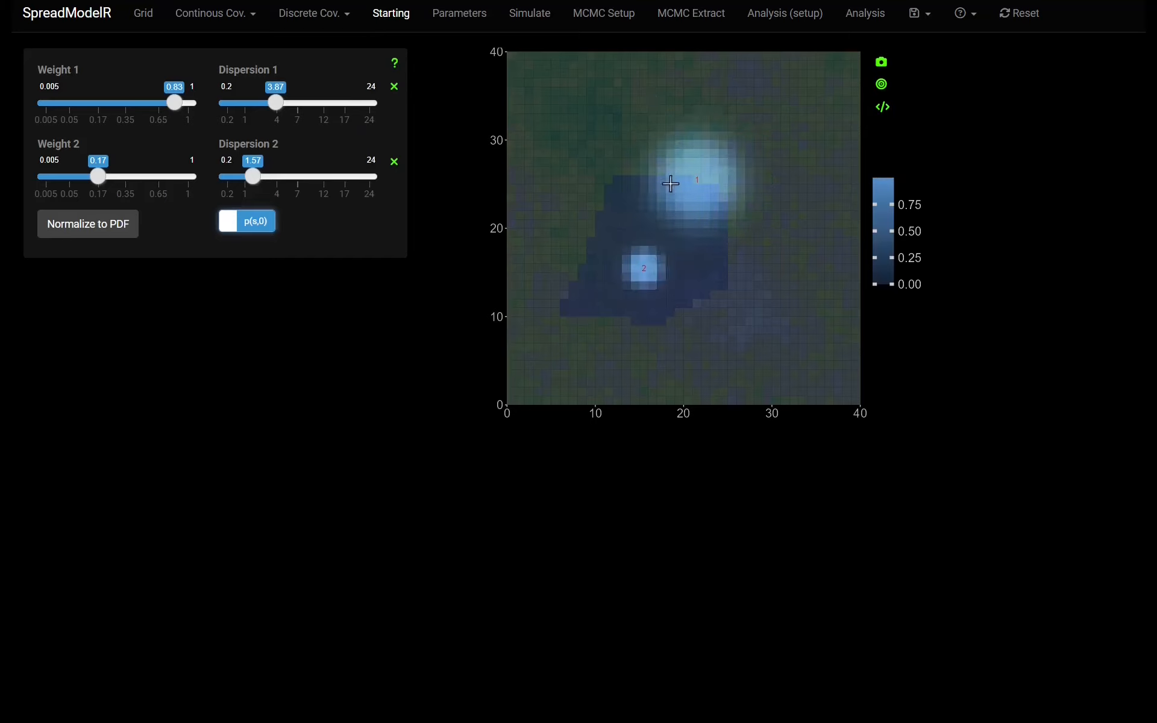
{"action": "left_click", "coordinate": [260, 229]}
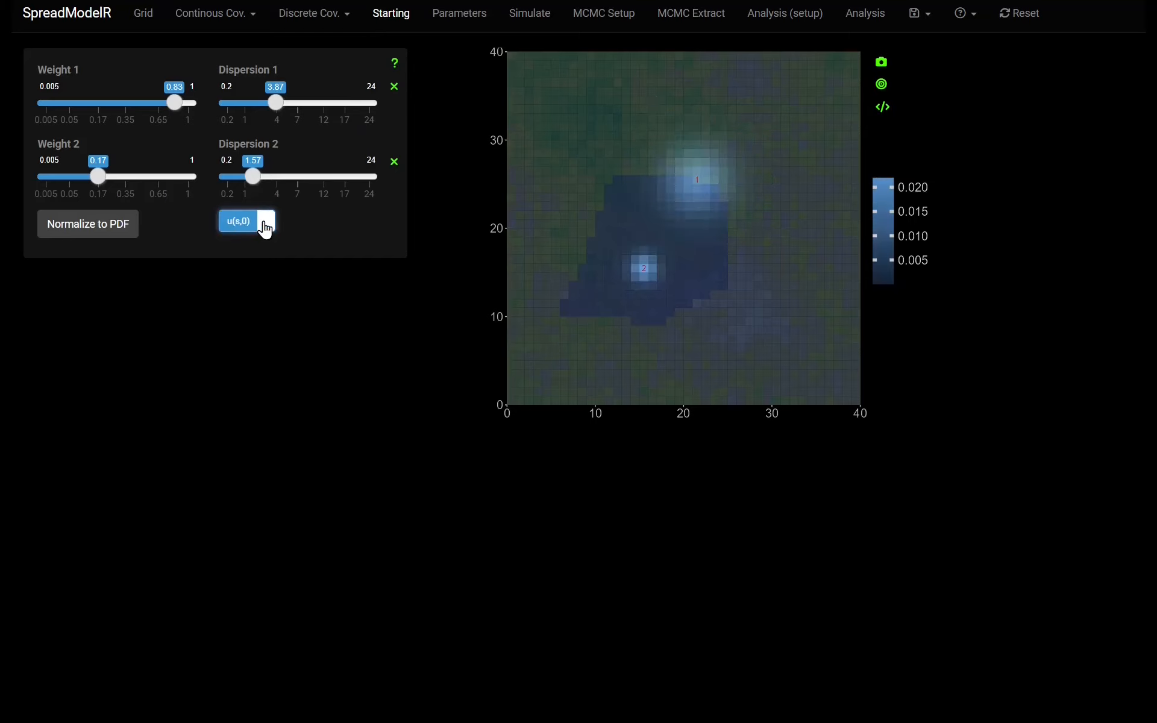
{"action": "left_click", "coordinate": [264, 225]}
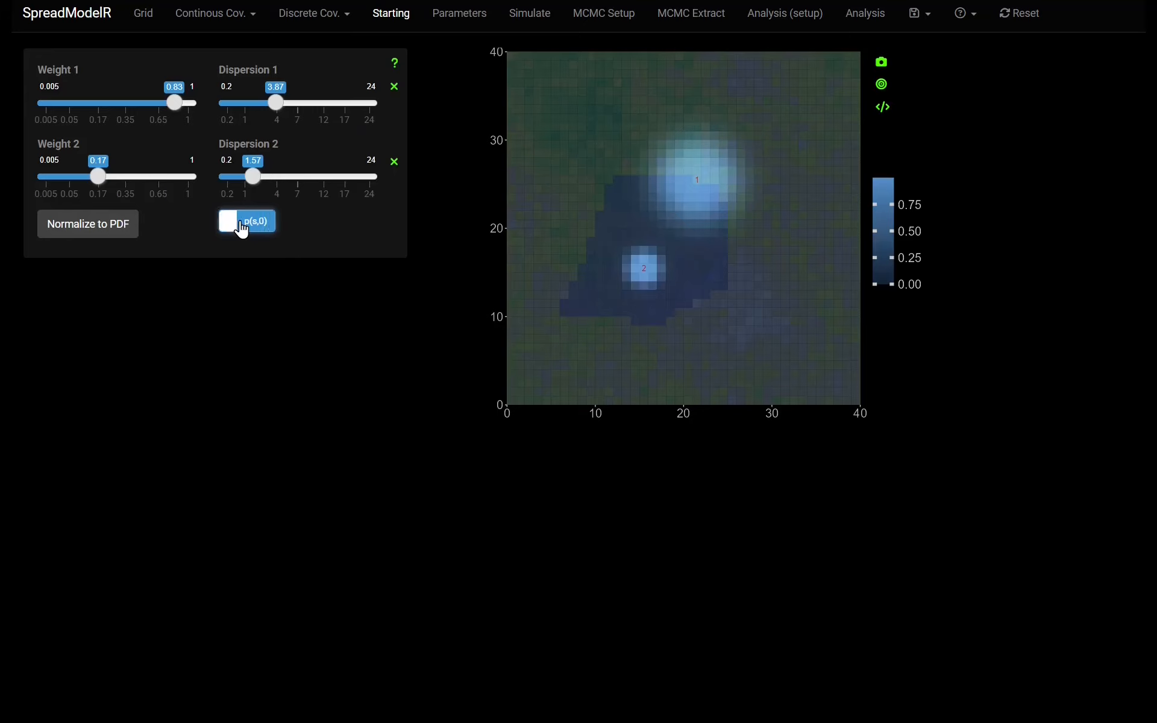
{"action": "left_click", "coordinate": [243, 228]}
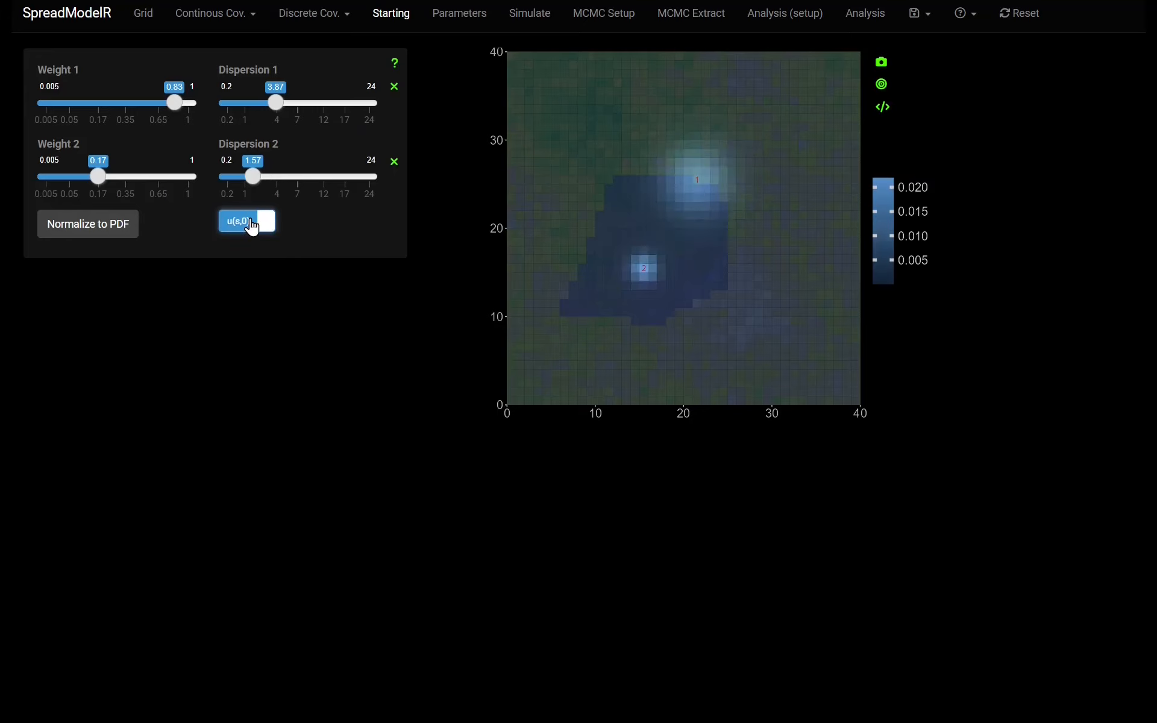
{"action": "left_click", "coordinate": [252, 227]}
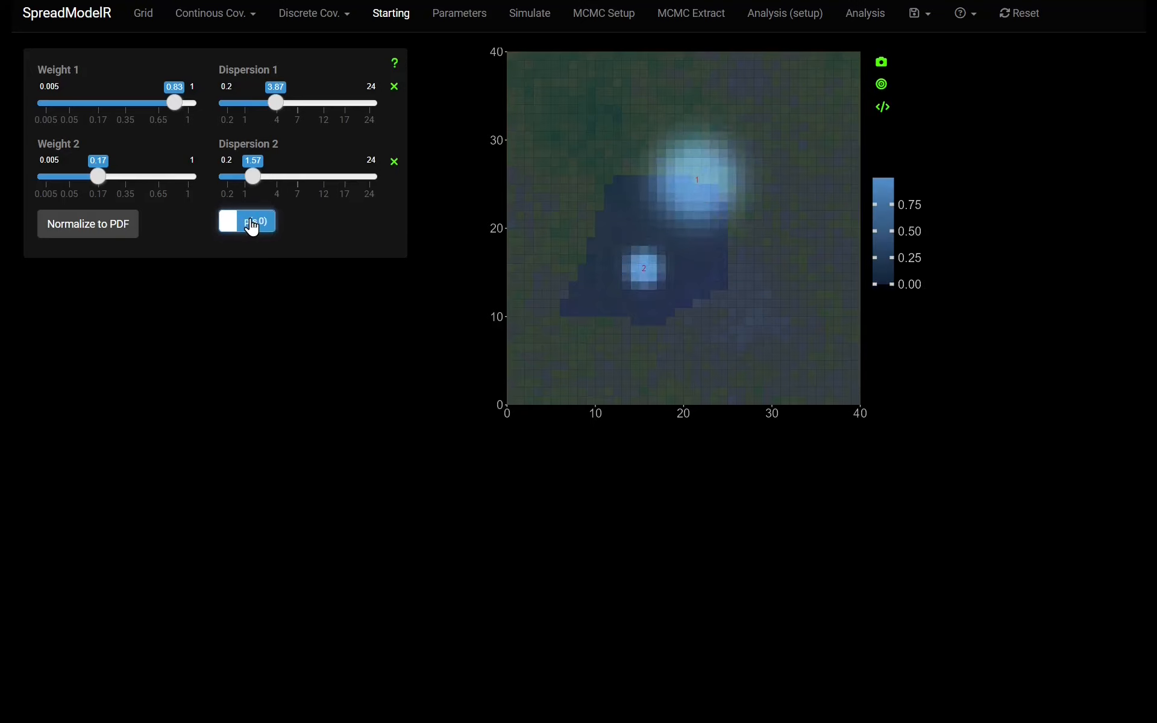
{"action": "left_click", "coordinate": [252, 226]}
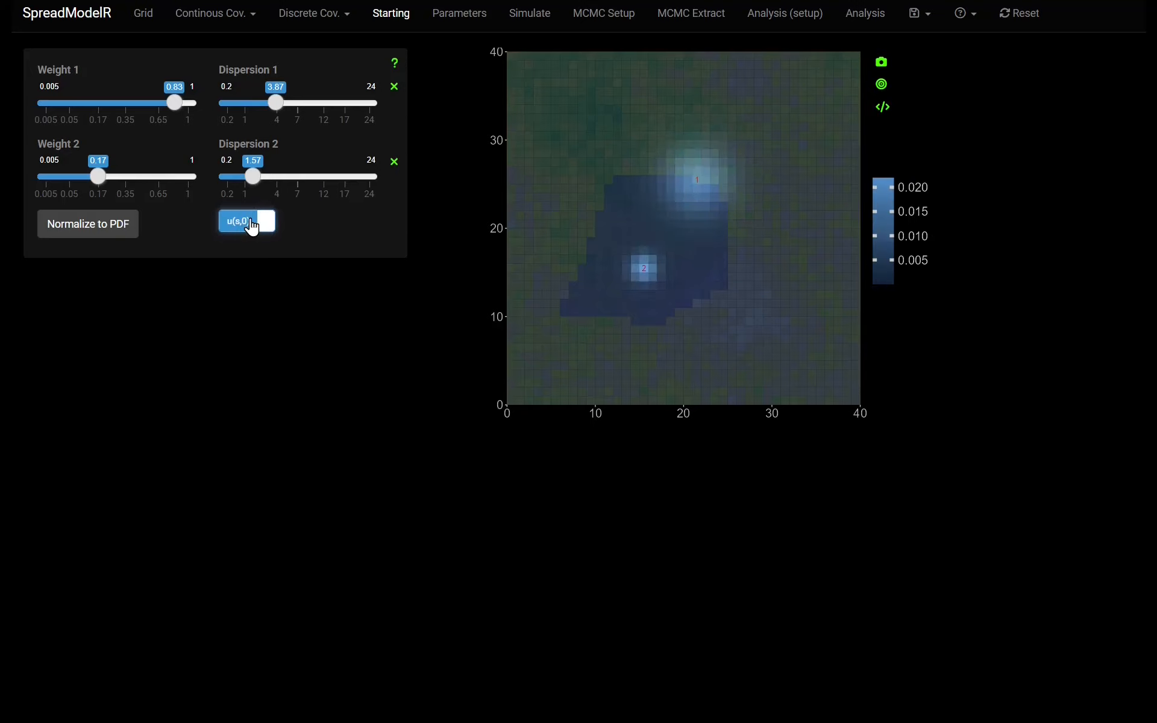
Return the distribution of x to Norm and display the starting plot as p(s,0)
{"action": "left_click", "coordinate": [438, 13]}
{"action": "left_click", "coordinate": [198, 362]}
{"action": "left_click", "coordinate": [190, 391]}
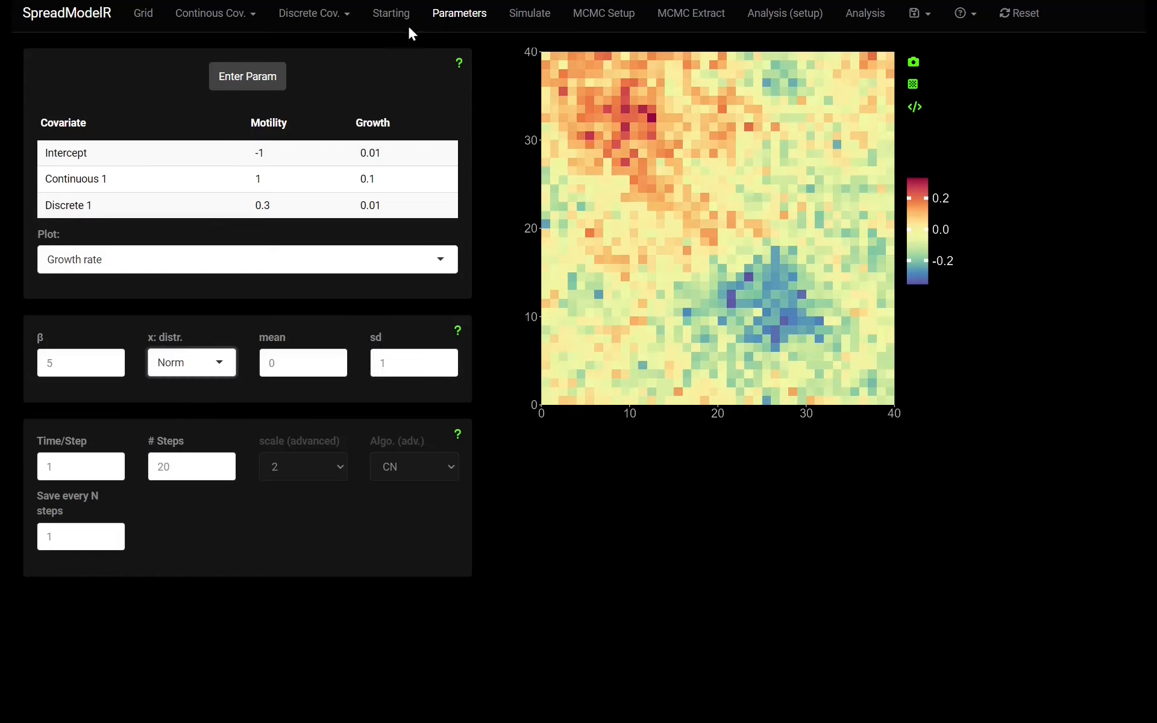
{"action": "left_click", "coordinate": [389, 16]}
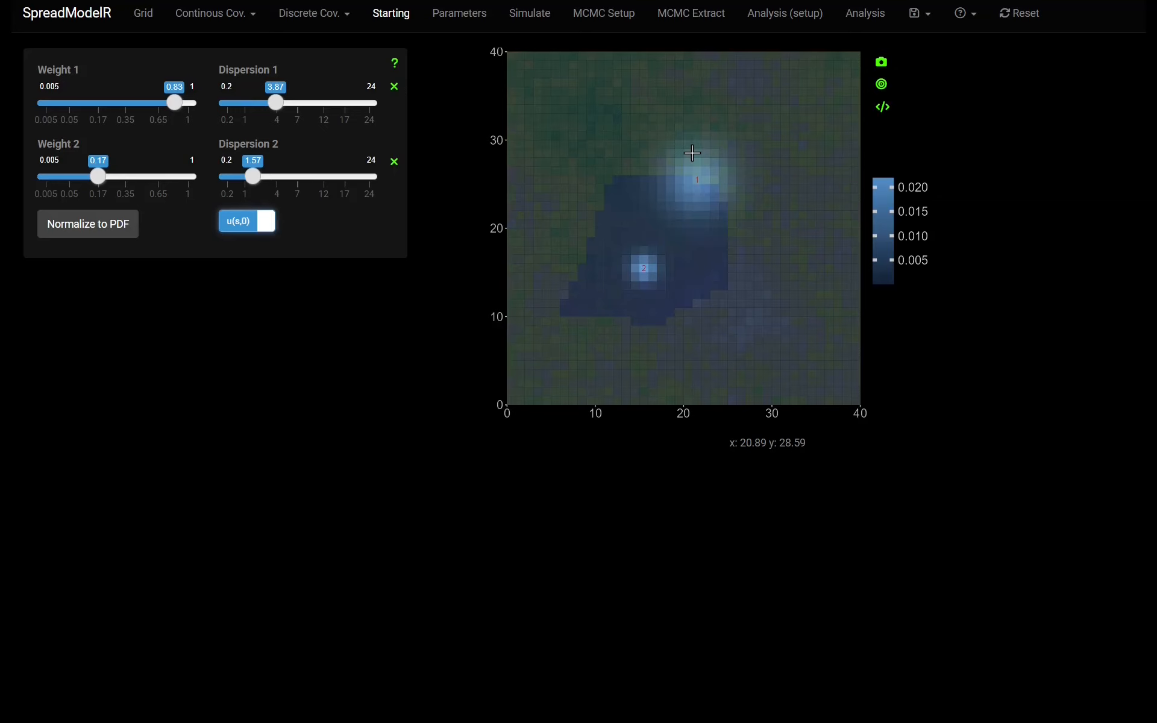
{"action": "left_click", "coordinate": [246, 224]}
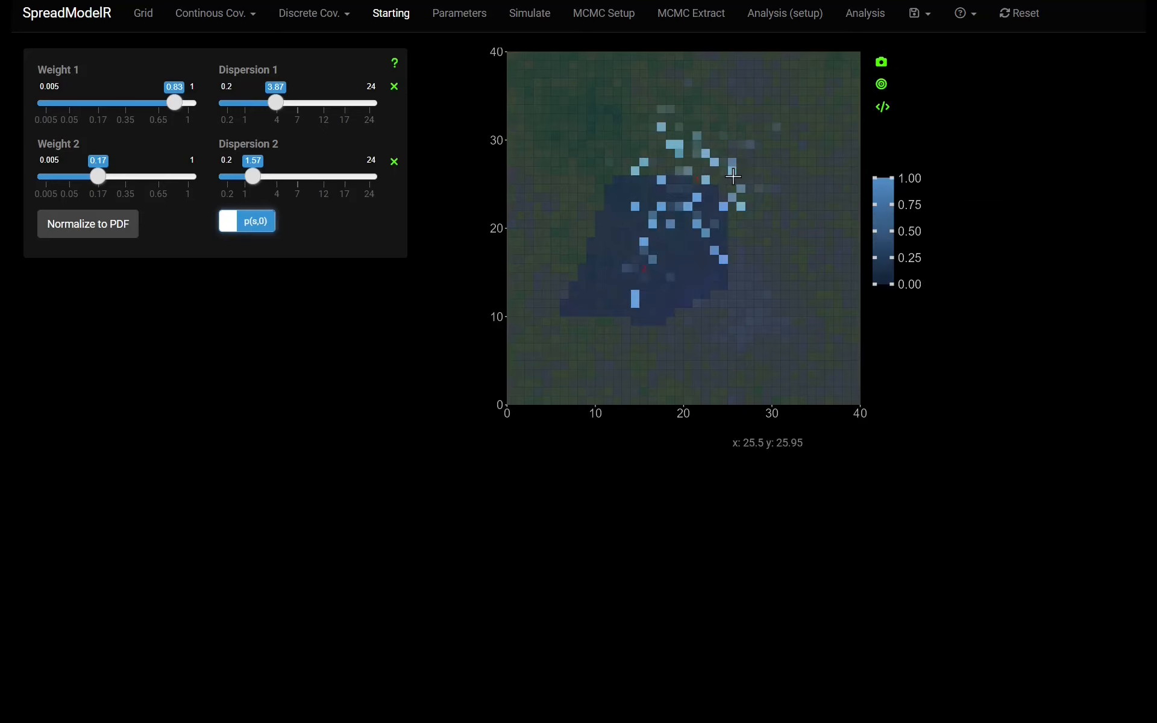
Set the distribution of x to Const in the model parameters and inspect the resulting starting plot
{"action": "left_click", "coordinate": [462, 15]}
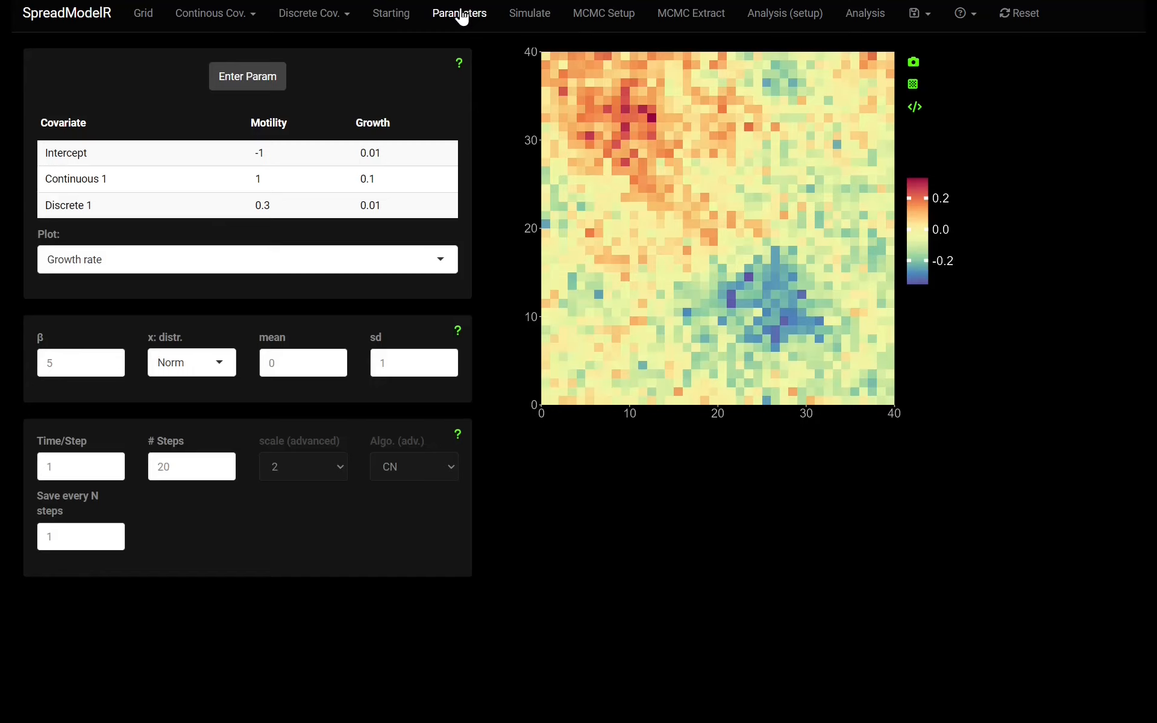
{"action": "left_click", "coordinate": [208, 362]}
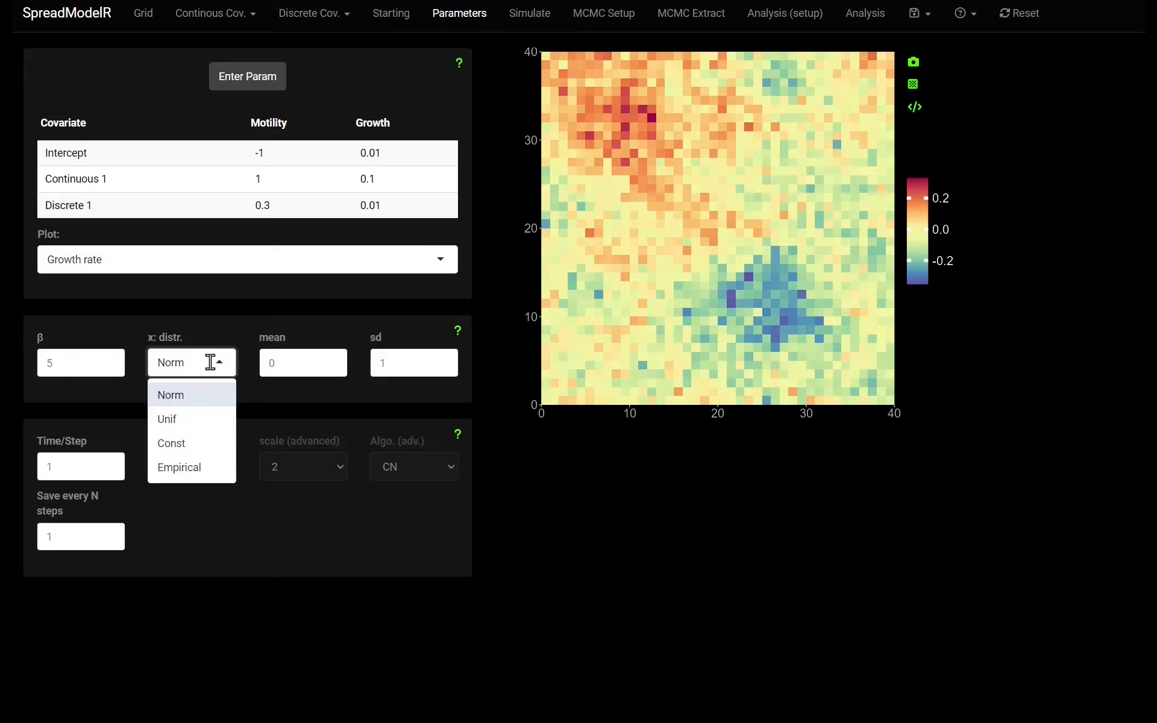
{"action": "left_click", "coordinate": [212, 447]}
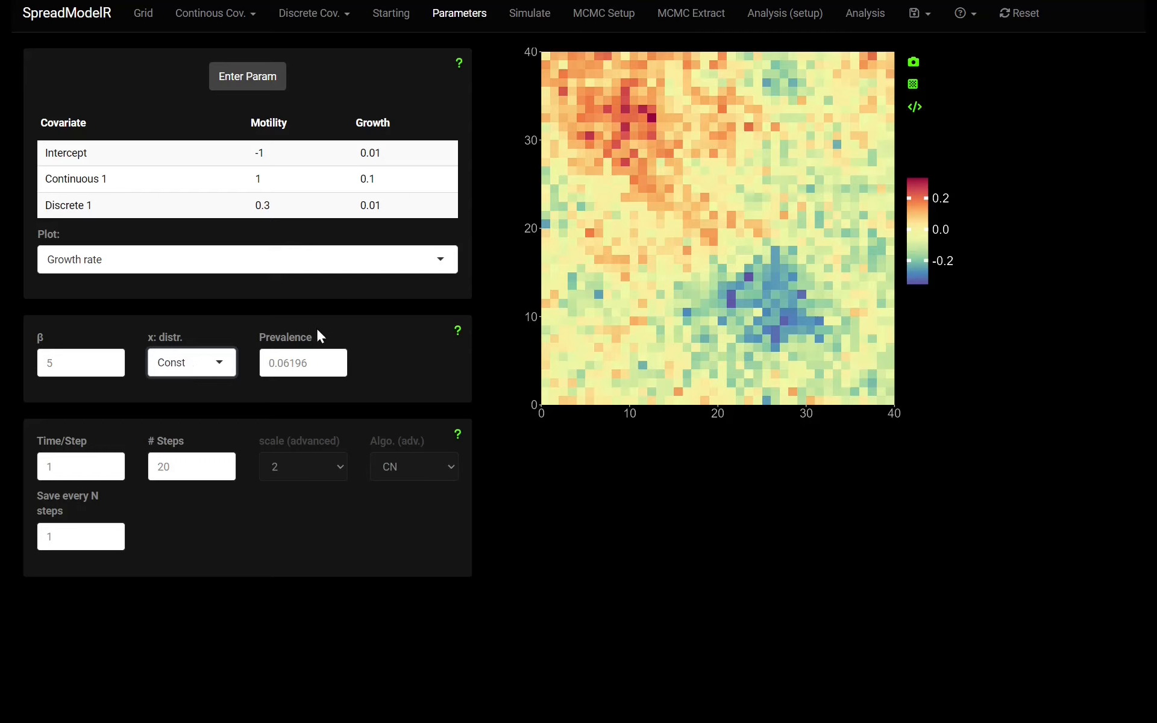
{"action": "left_click", "coordinate": [391, 13]}
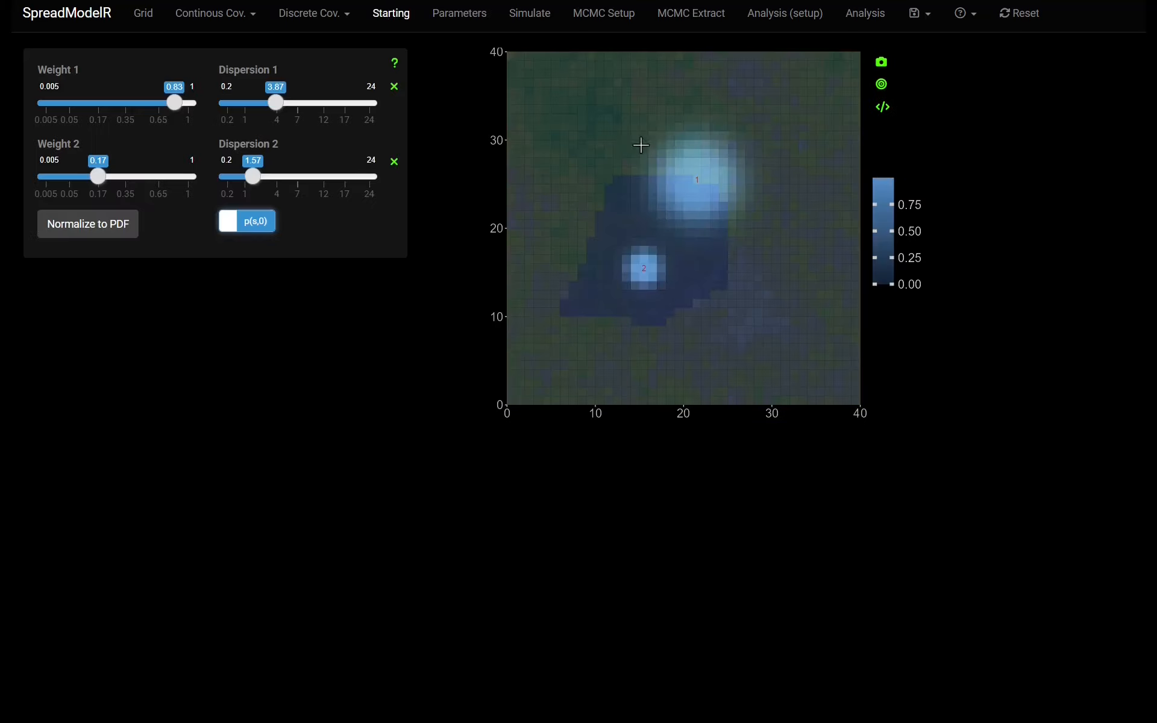
{"action": "left_click", "coordinate": [679, 156]}
In the observation parameters, set β to 4 and then the prevalence to 0.1
{"action": "left_click", "coordinate": [465, 18]}
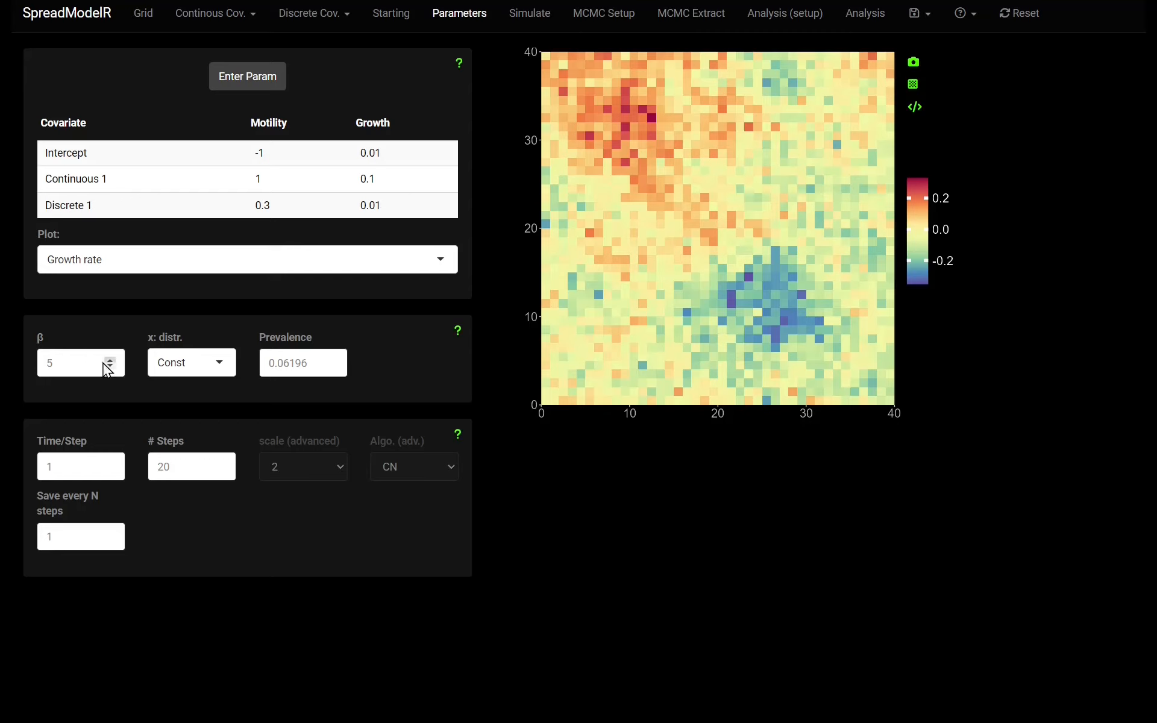
{"action": "left_click_drag", "start_coordinate": [67, 367], "coordinate": [11, 370]}
{"action": "type", "text": "4"}
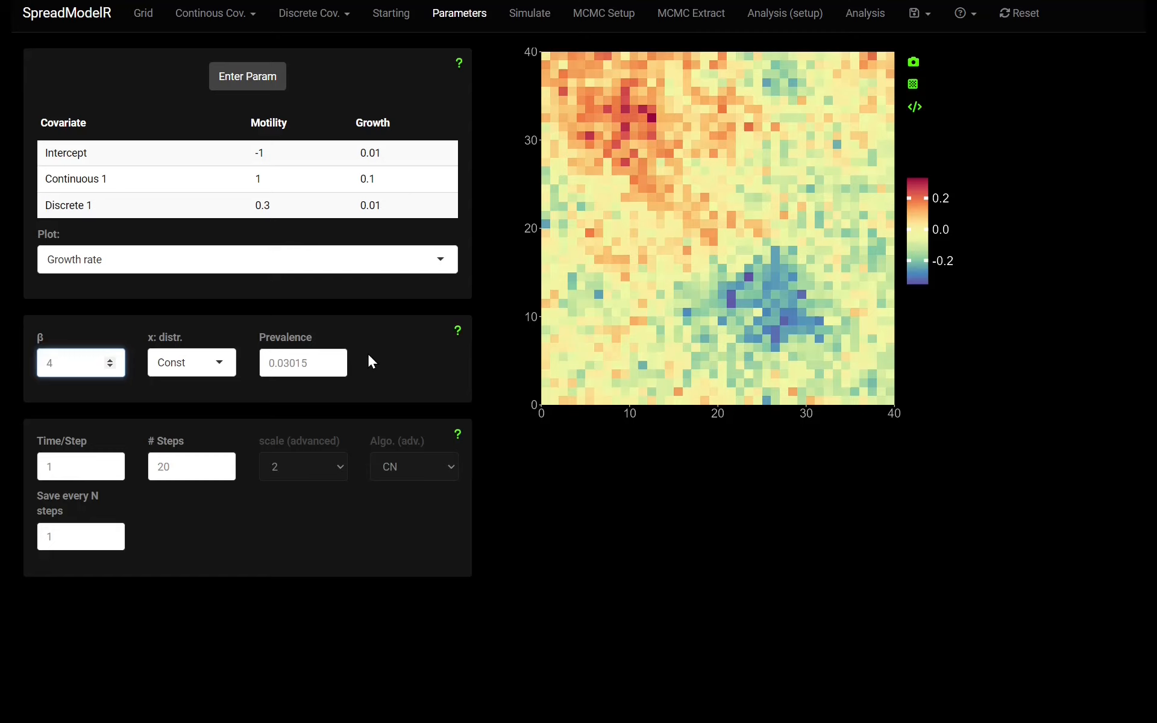
{"action": "left_click_drag", "start_coordinate": [313, 362], "coordinate": [279, 368]}
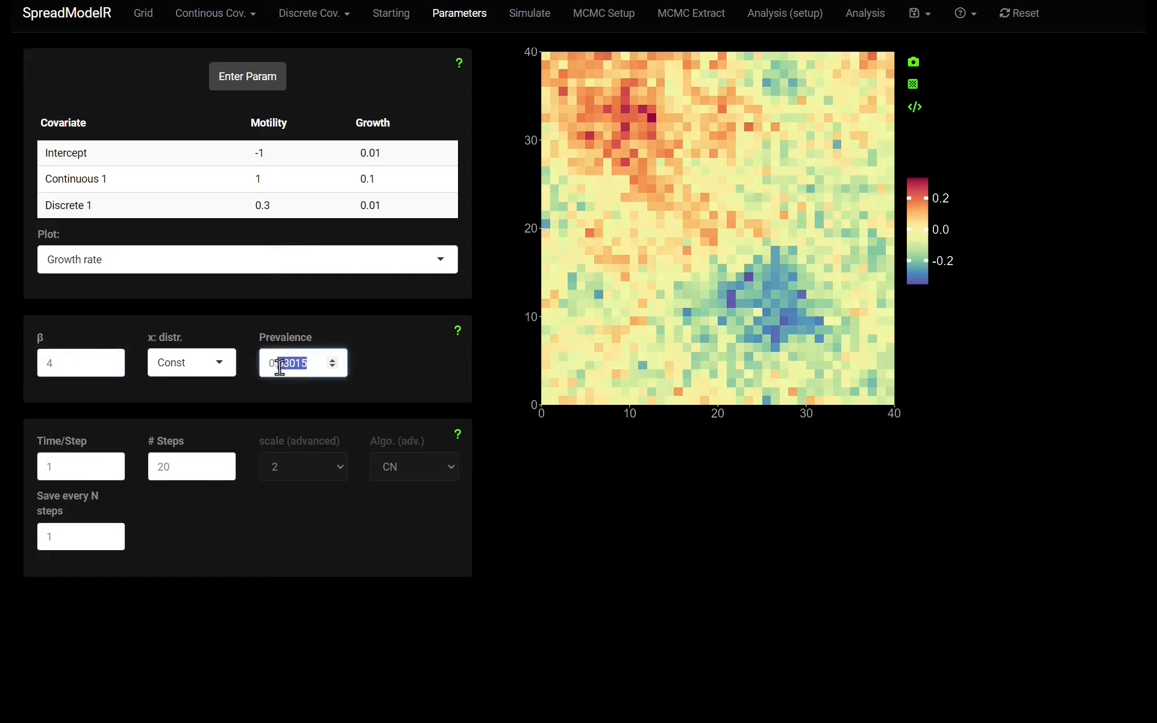
{"action": "type", "text": "1"}
{"action": "left_click", "coordinate": [221, 370]}
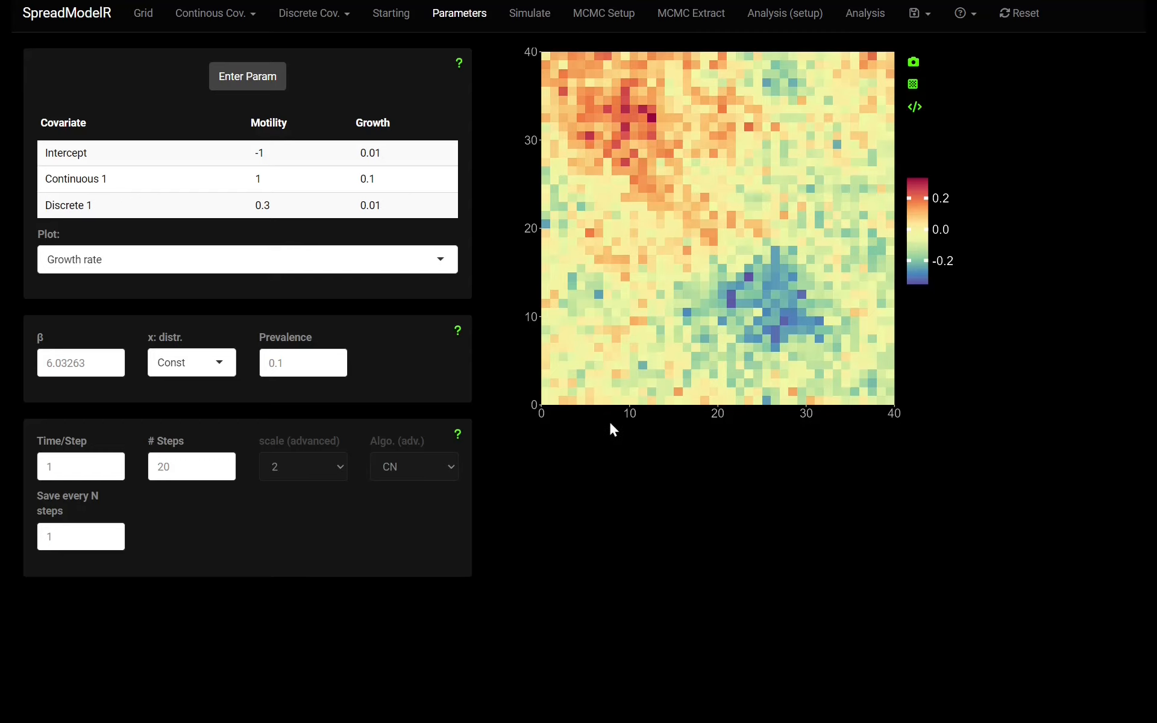
Read the help on general simulation parameters, algorithms and FTCS instabilities, close it, and look through the available parameter plots
{"action": "left_click", "coordinate": [464, 435]}
{"action": "scroll", "coordinate": [584, 212], "scroll_direction": "down", "scroll_amount": 7}
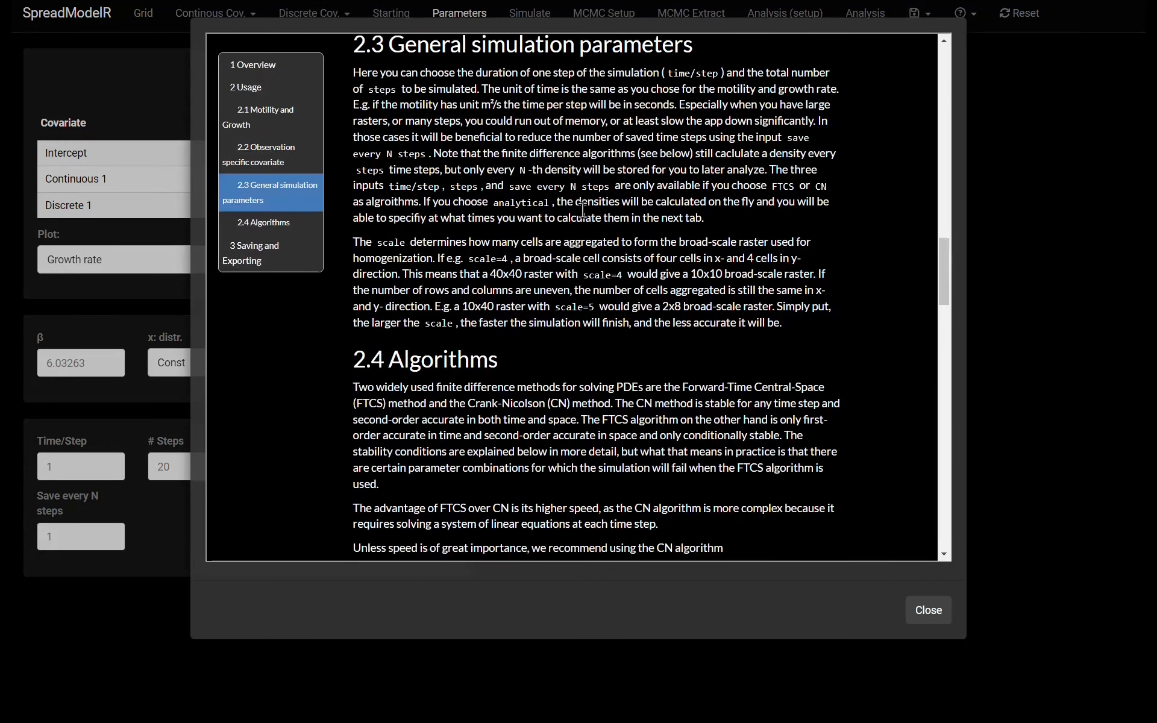
{"action": "scroll", "coordinate": [566, 230], "scroll_direction": "down", "scroll_amount": 3}
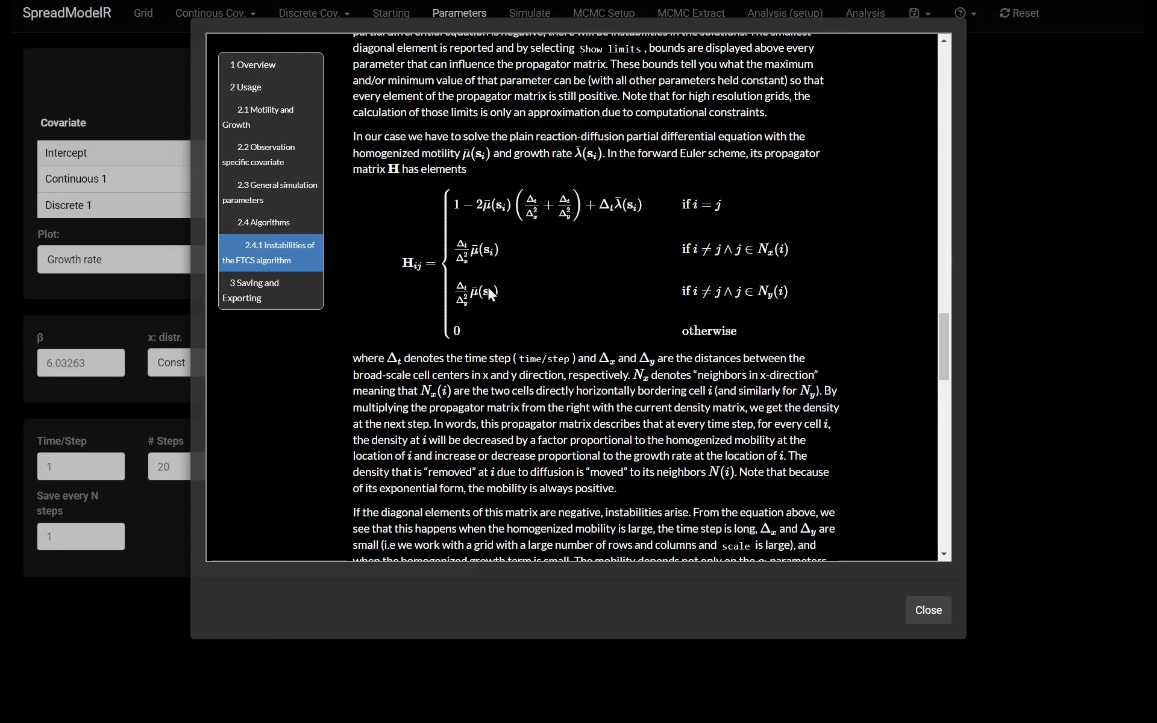
{"action": "left_click", "coordinate": [926, 610]}
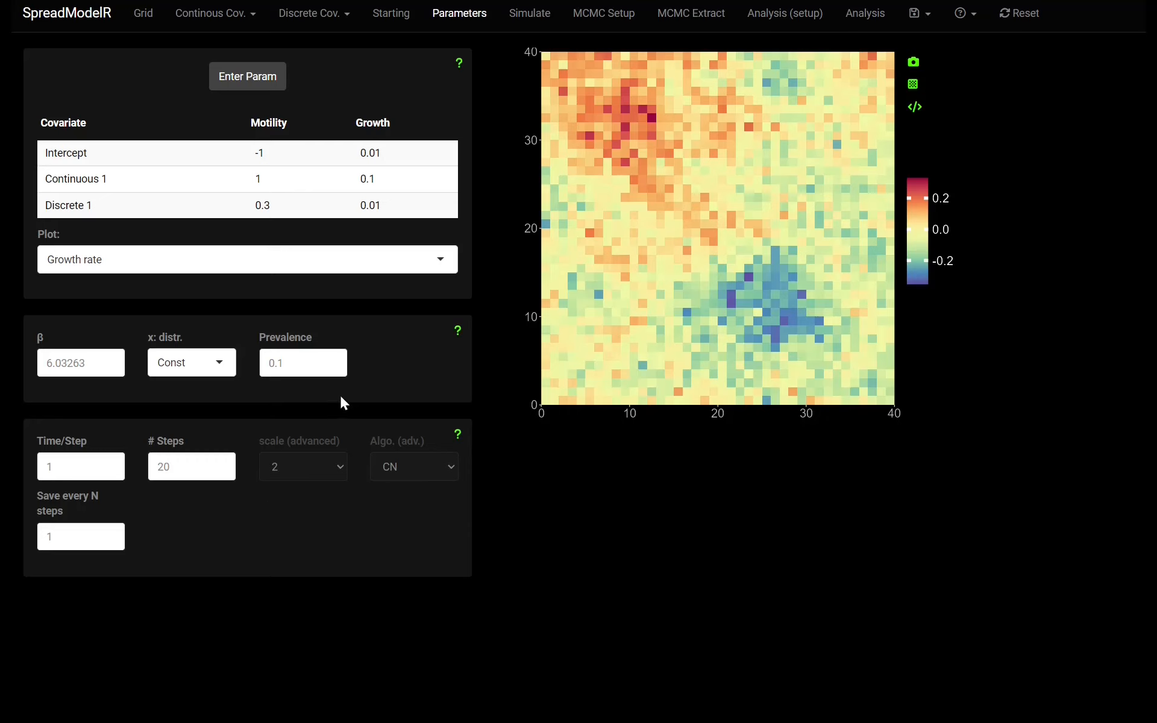
{"action": "left_click", "coordinate": [308, 260]}
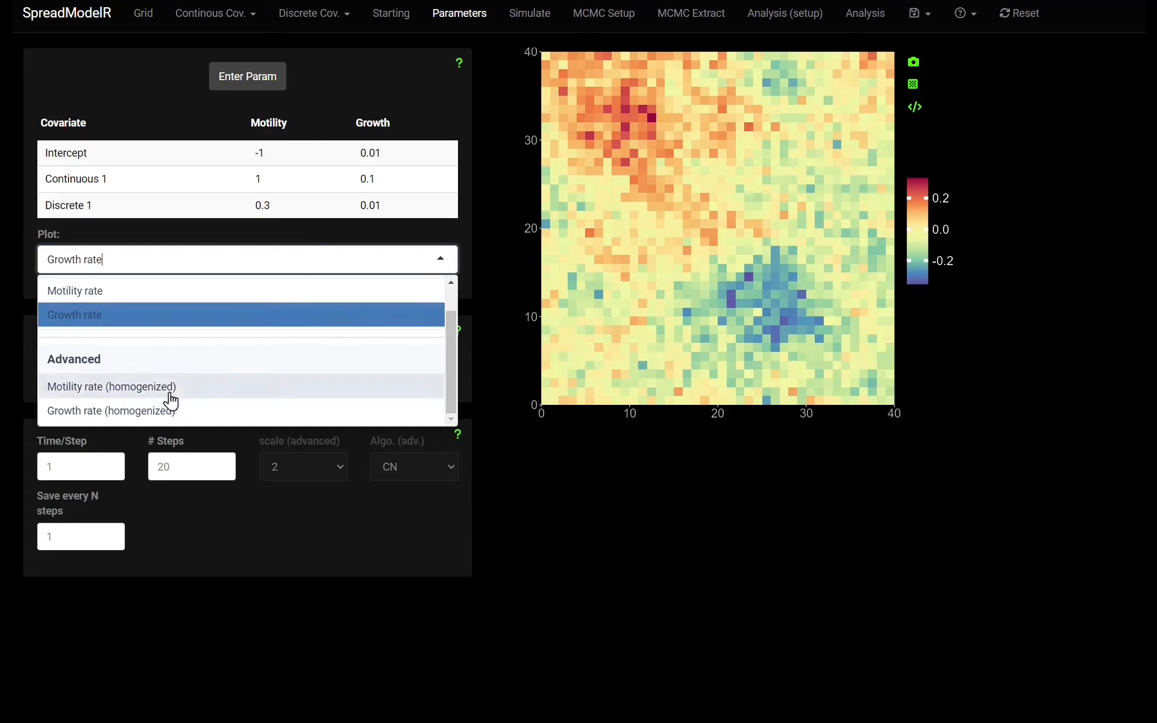
{"action": "left_click", "coordinate": [522, 477]}
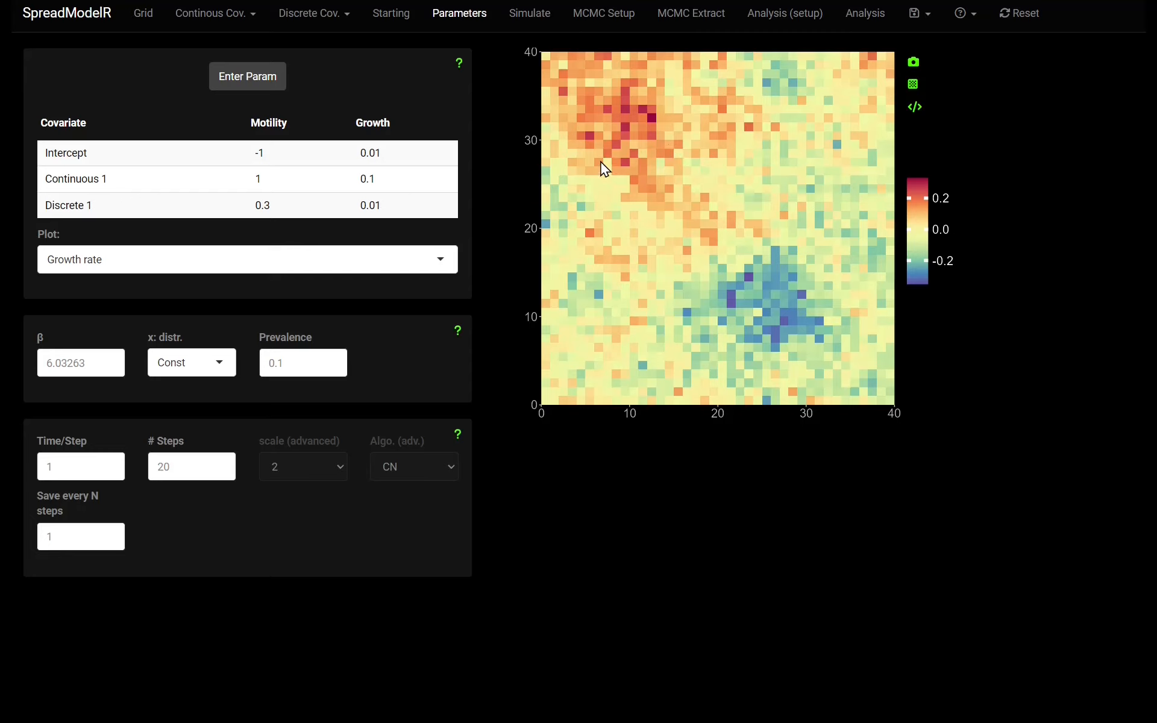
Show the Simulation help, read from the overview through the homogenization equations to Saving and Exporting, and close it
{"action": "left_click", "coordinate": [530, 14]}
{"action": "left_click", "coordinate": [459, 63]}
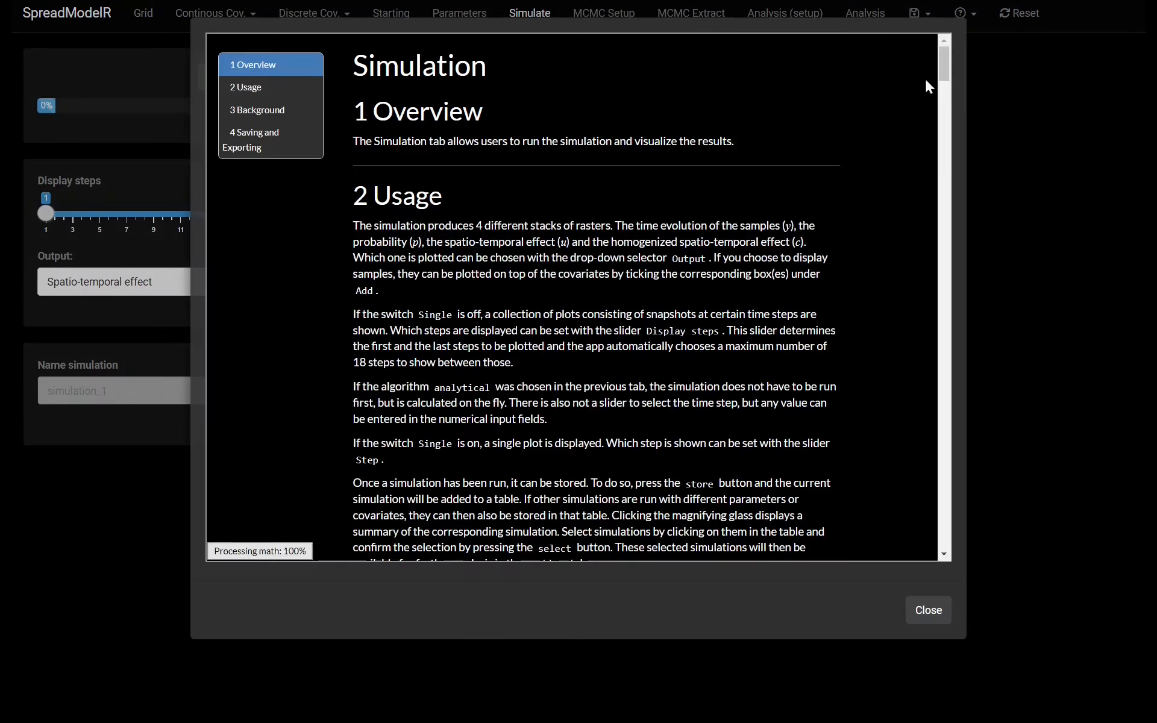
{"action": "left_click_drag", "start_coordinate": [942, 59], "coordinate": [937, 154]}
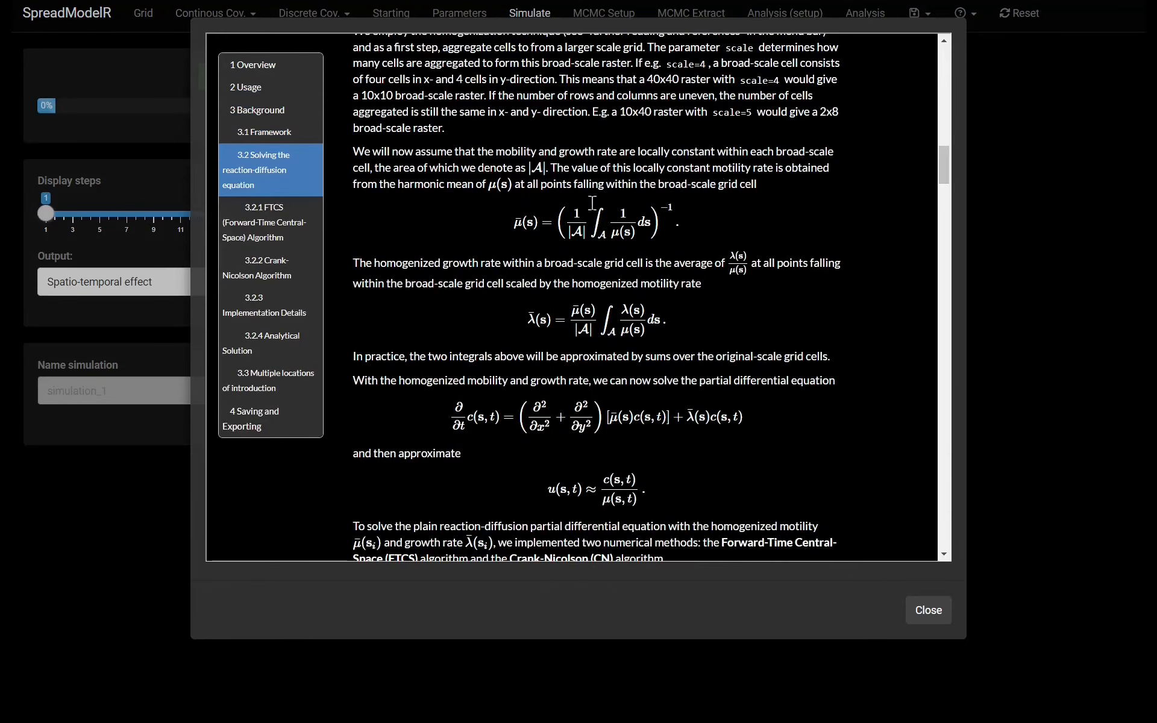
{"action": "left_click_drag", "start_coordinate": [941, 161], "coordinate": [968, 538]}
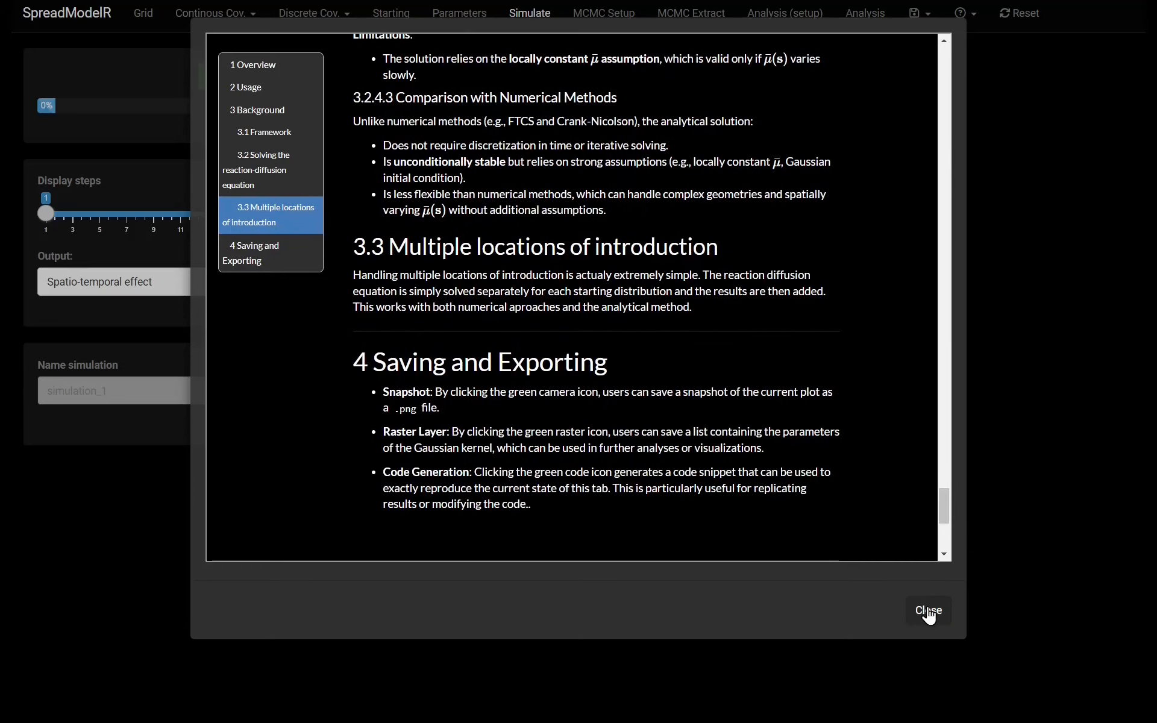
{"action": "left_click", "coordinate": [924, 610]}
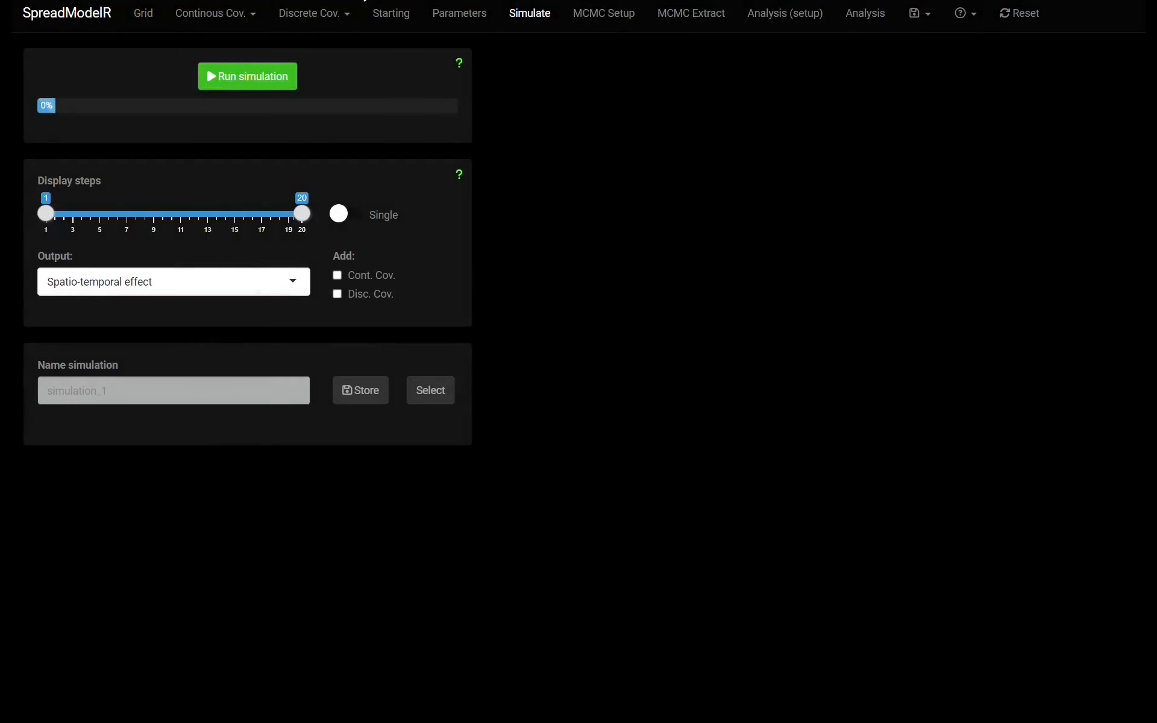
Return to the model parameters, read the Further Reading and References on the app's foundation and homogenization, and close them
{"action": "left_click", "coordinate": [439, 16]}
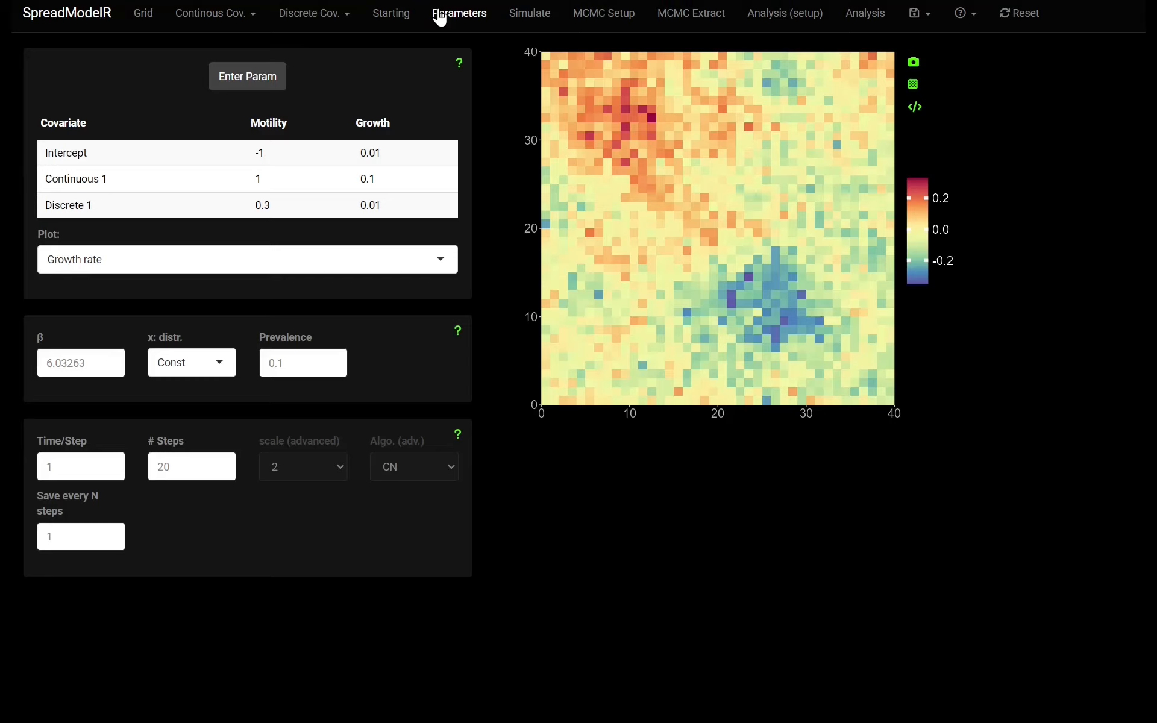
{"action": "left_click", "coordinate": [970, 14]}
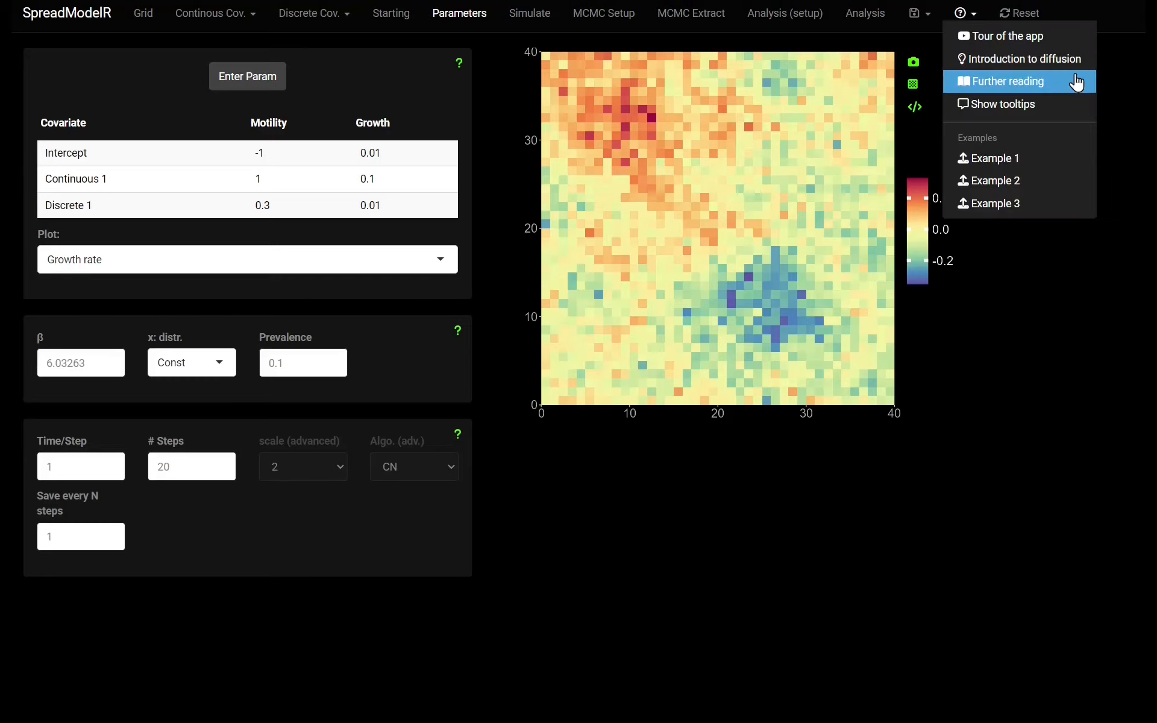
{"action": "left_click", "coordinate": [1045, 82]}
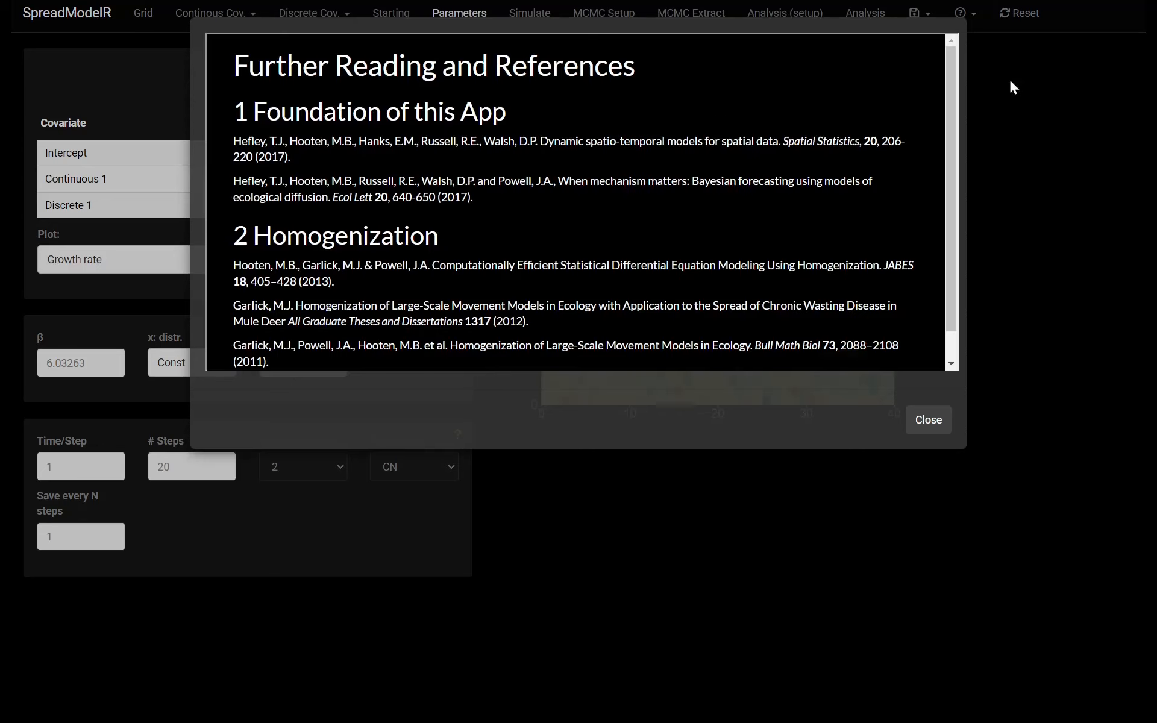
{"action": "scroll", "coordinate": [562, 181], "scroll_direction": "down", "scroll_amount": 1}
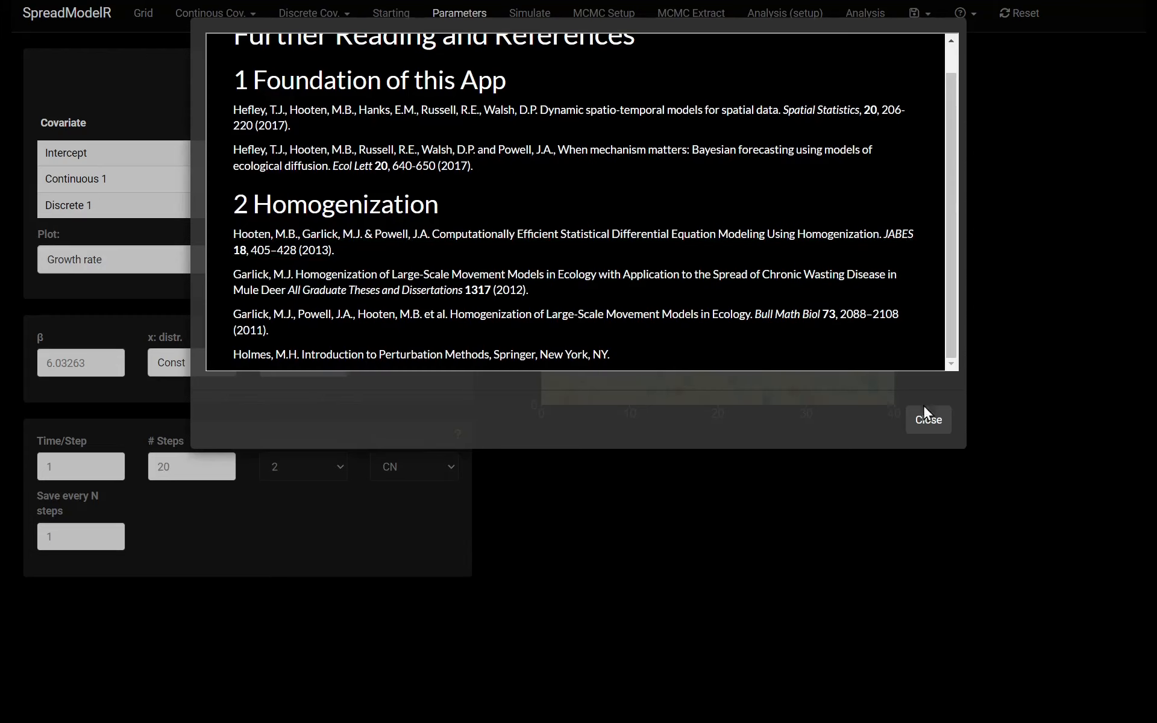
{"action": "left_click", "coordinate": [929, 421]}
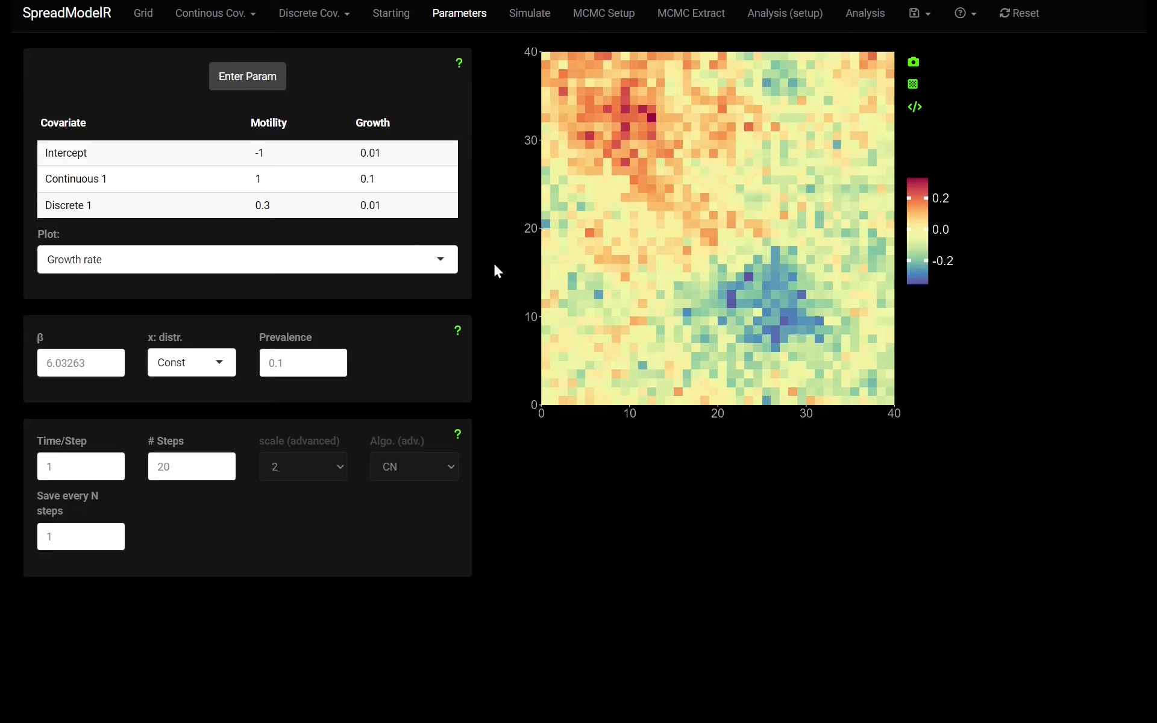
Plot the homogenized growth rate and then the homogenized motility rate over the grid
{"action": "left_click", "coordinate": [443, 259]}
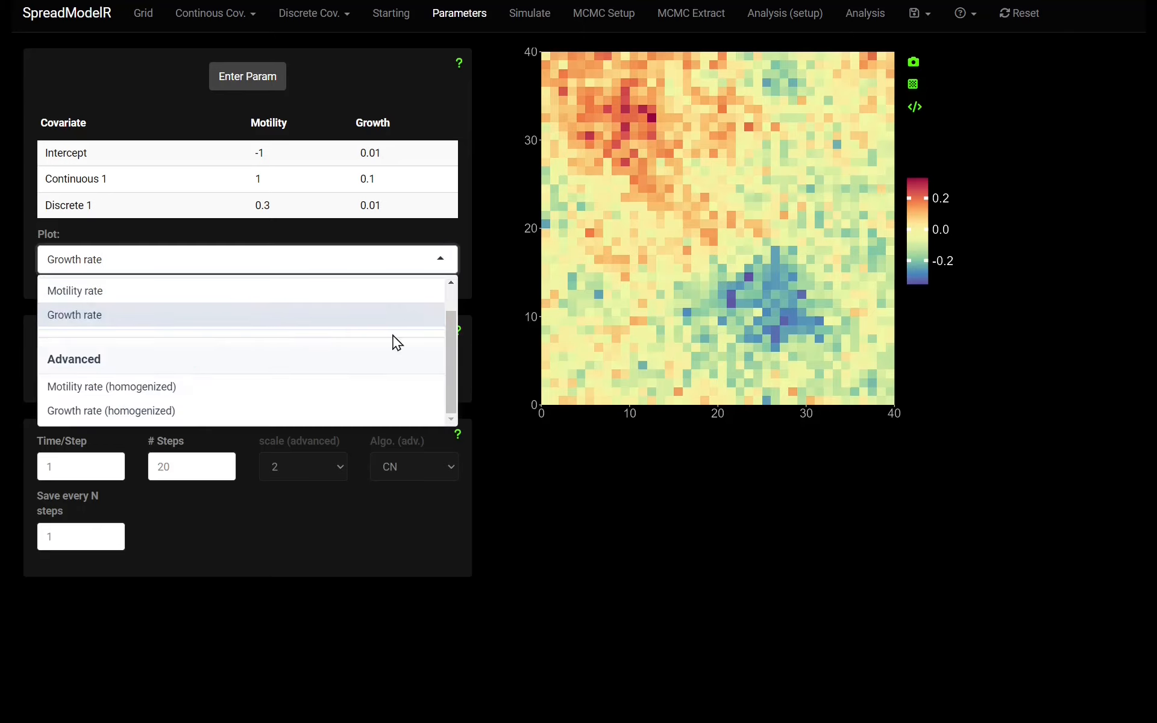
{"action": "left_click", "coordinate": [266, 412]}
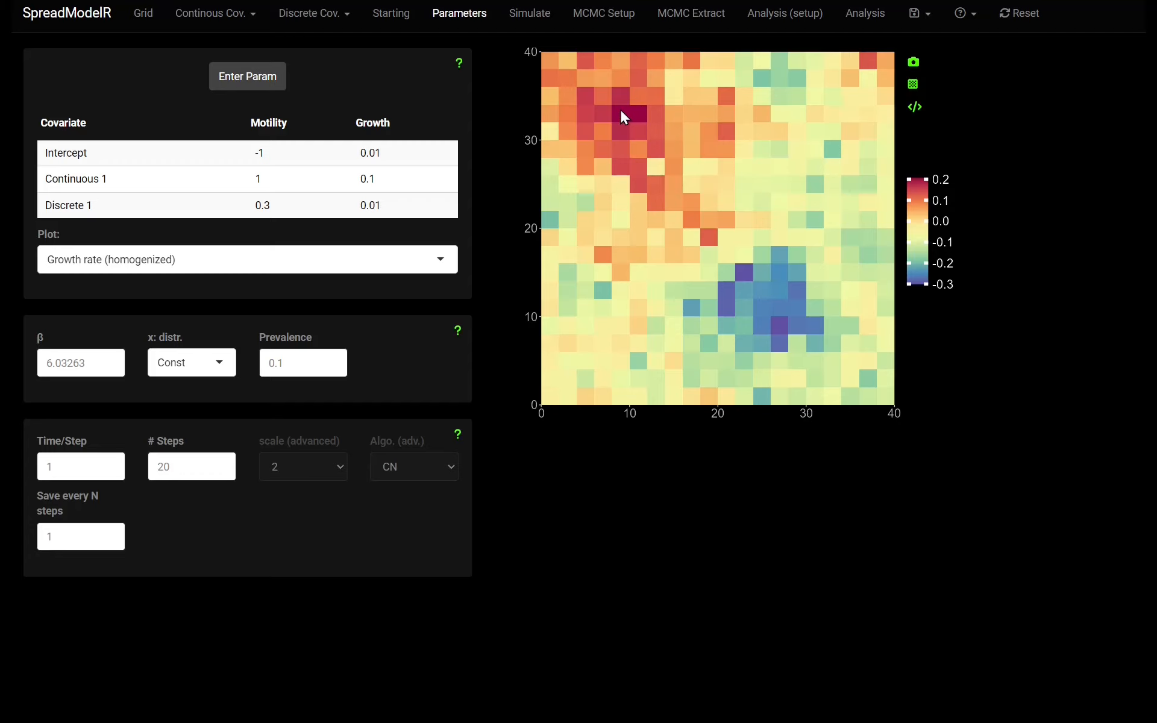
{"action": "left_click", "coordinate": [401, 266]}
{"action": "left_click", "coordinate": [211, 384]}
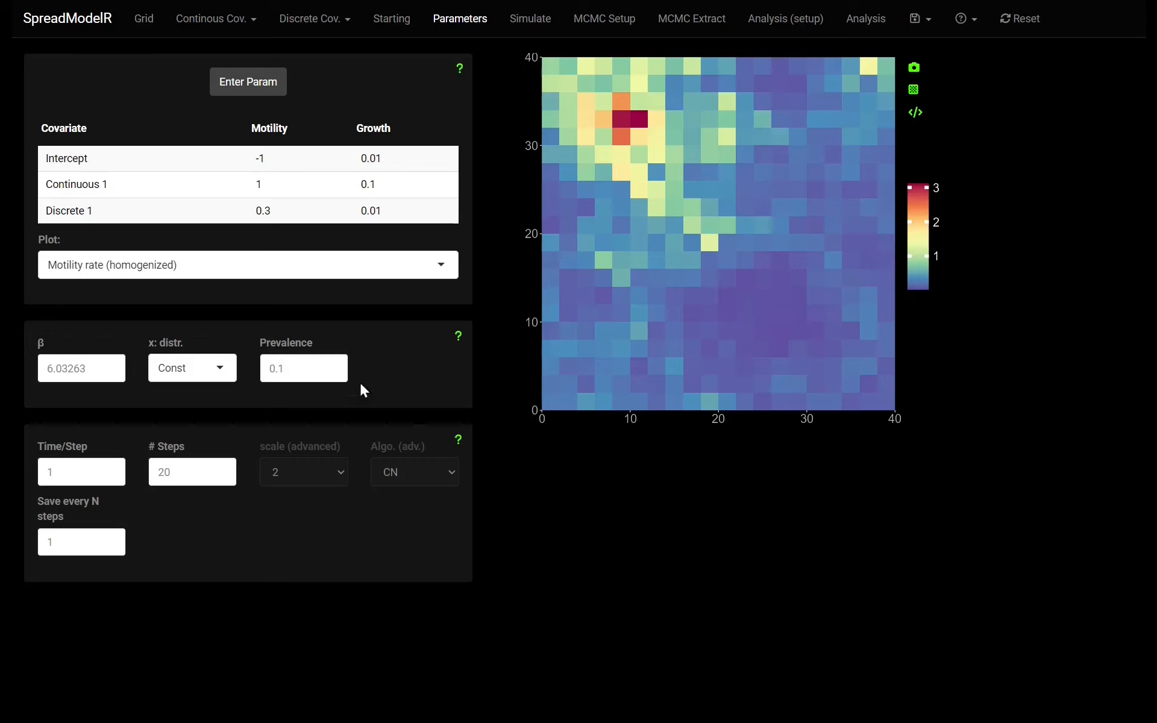
Switch the simulation algorithm to FTCS and set the time per step to 0.1
{"action": "left_click", "coordinate": [443, 472]}
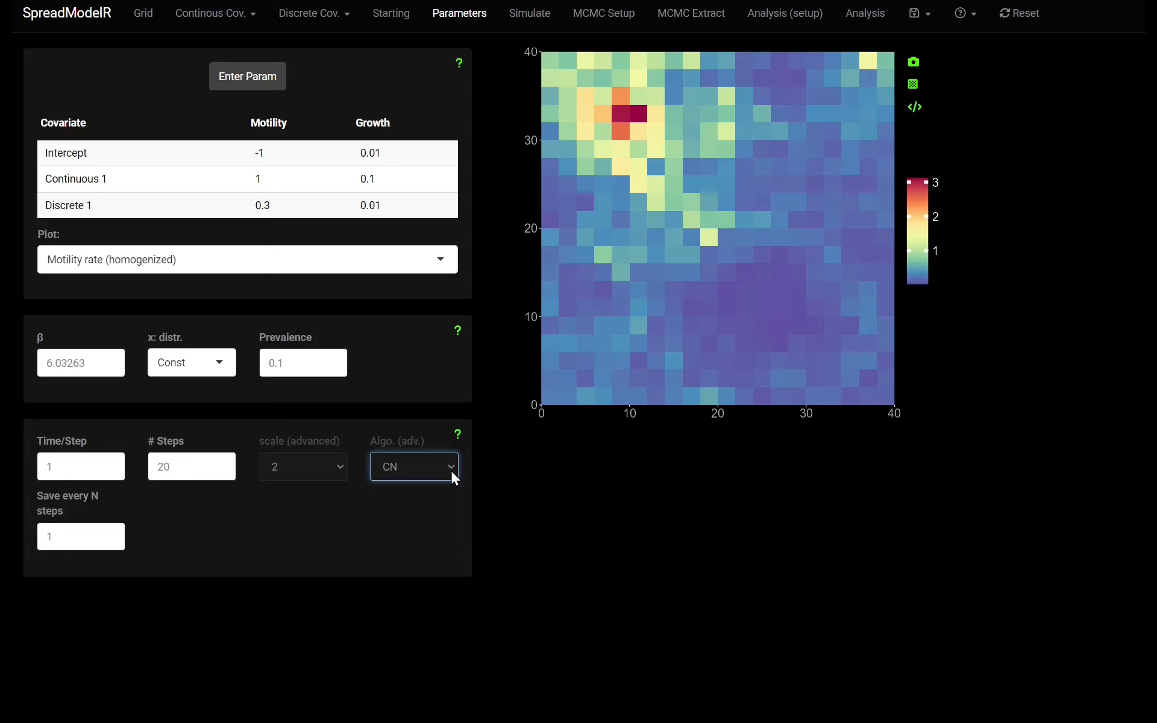
{"action": "left_click", "coordinate": [431, 493]}
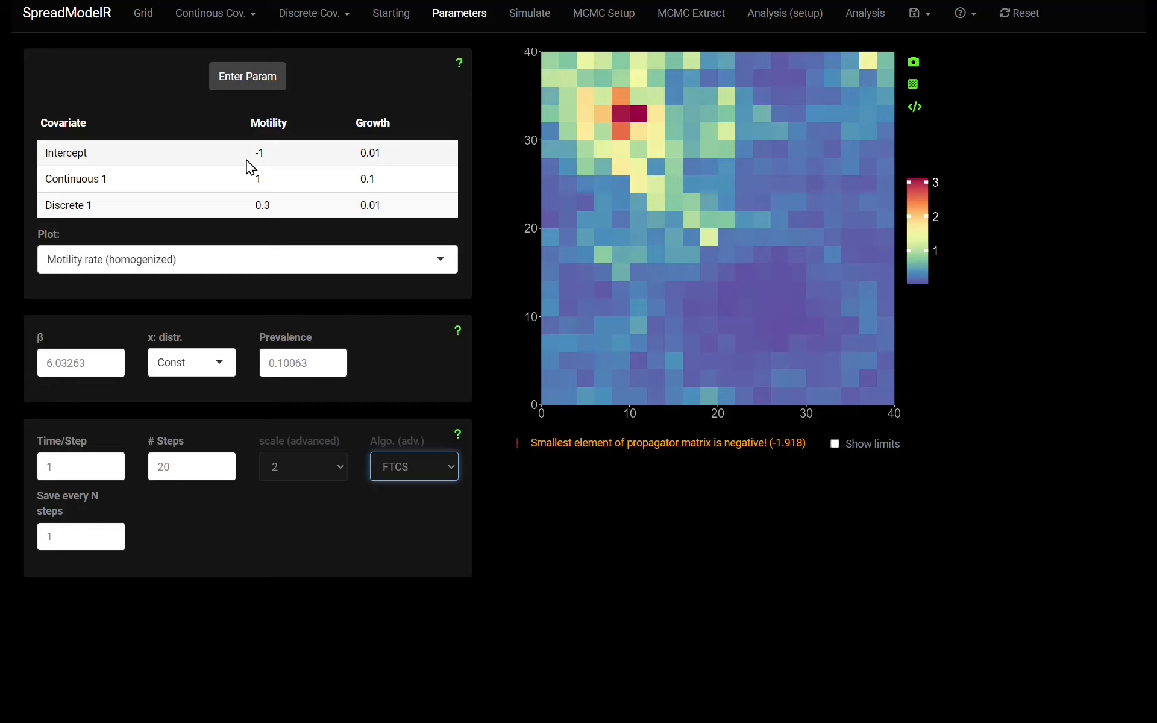
{"action": "left_click", "coordinate": [64, 466]}
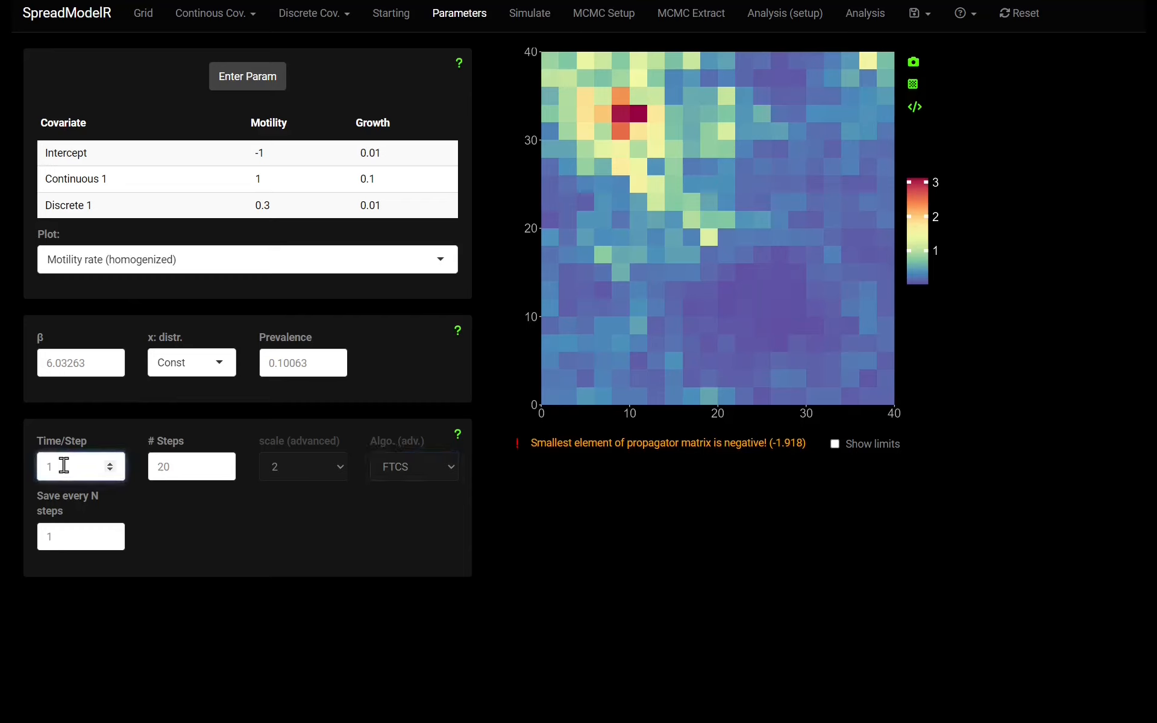
{"action": "type", "text": "0."}
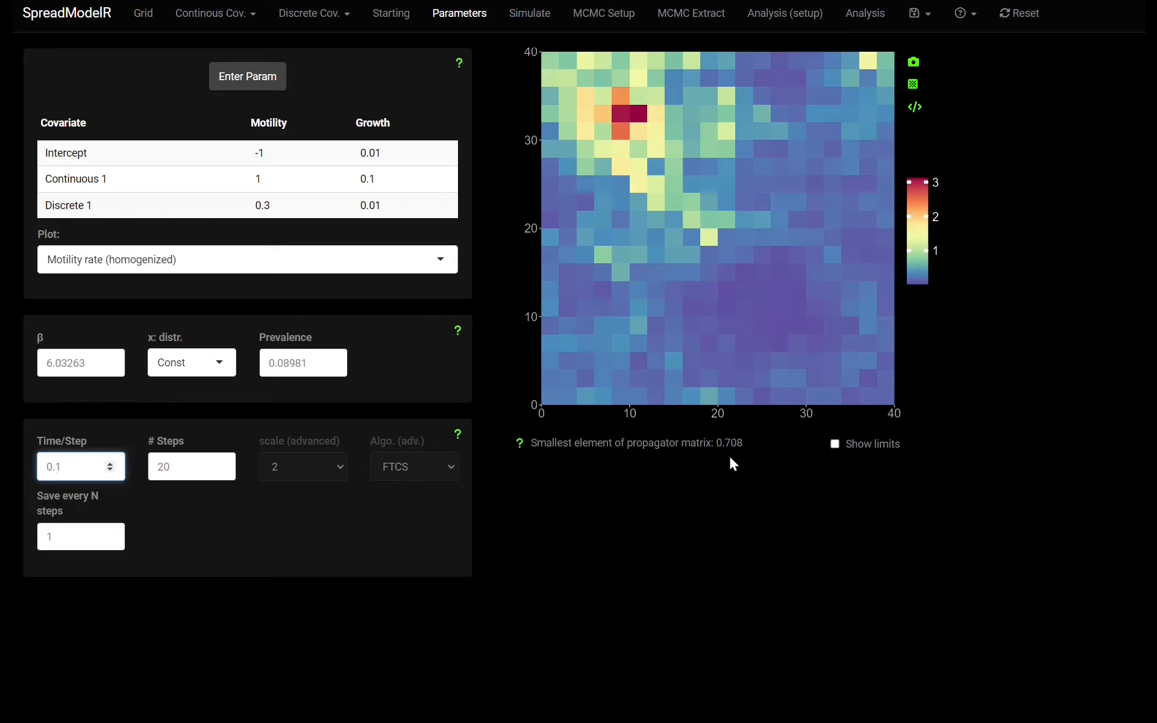
Show the stability limits, review the bounds given for each motility and growth parameter, and close the parameter dialog
{"action": "left_click", "coordinate": [835, 445]}
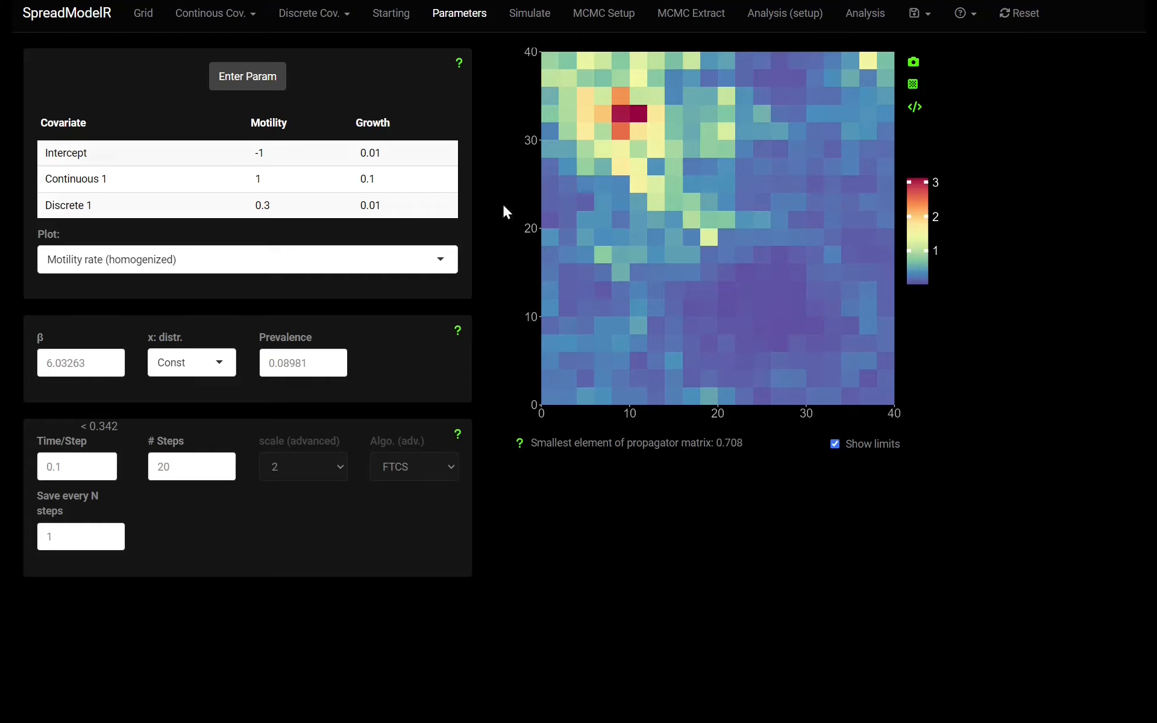
{"action": "left_click", "coordinate": [270, 75]}
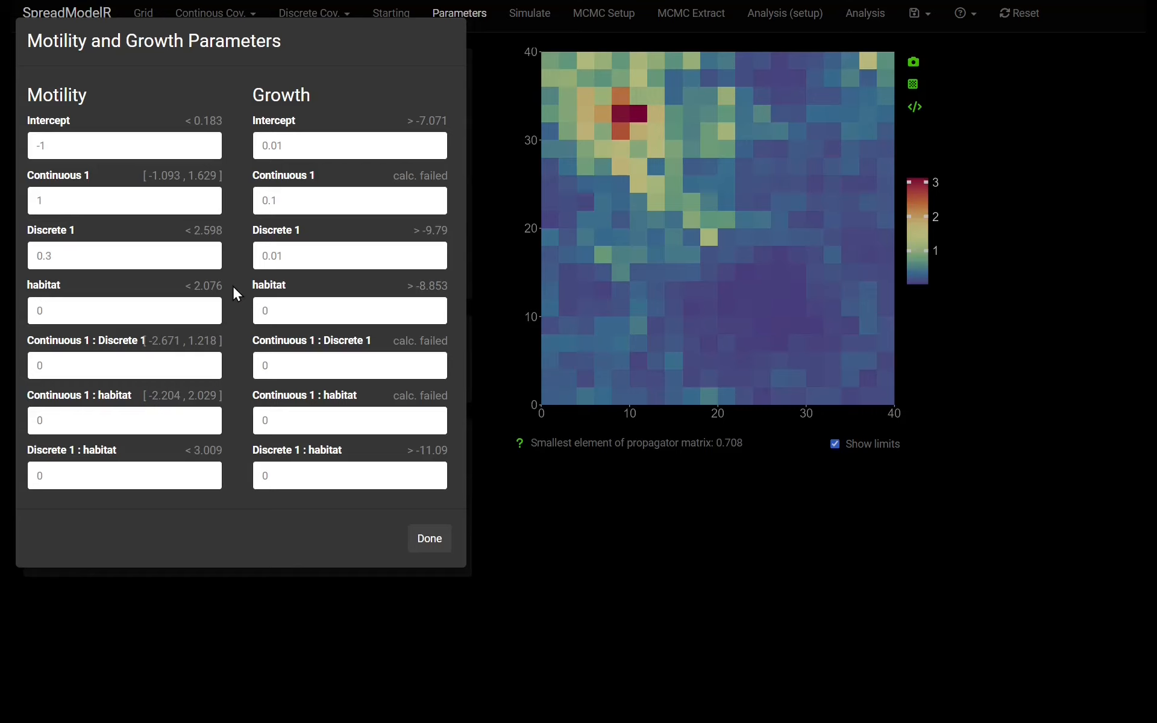
{"action": "left_click", "coordinate": [425, 541]}
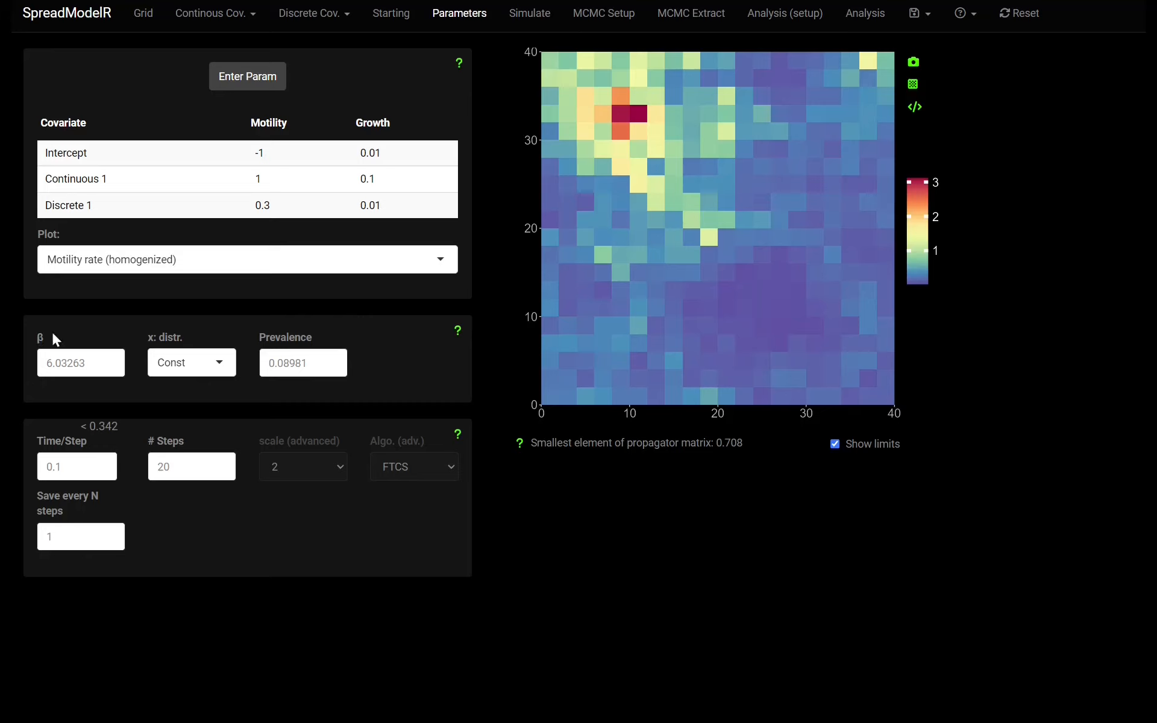
Switch the simulation algorithm from FTCS back to CN
{"action": "left_click", "coordinate": [425, 467]}
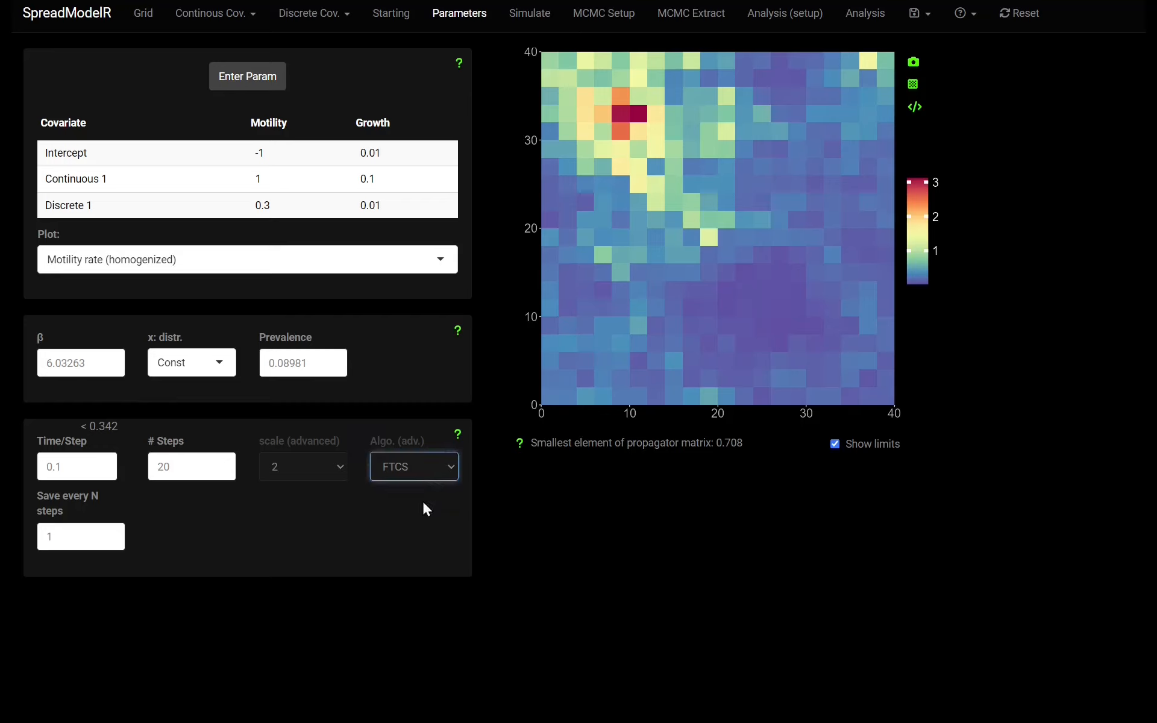
{"action": "left_click", "coordinate": [422, 495]}
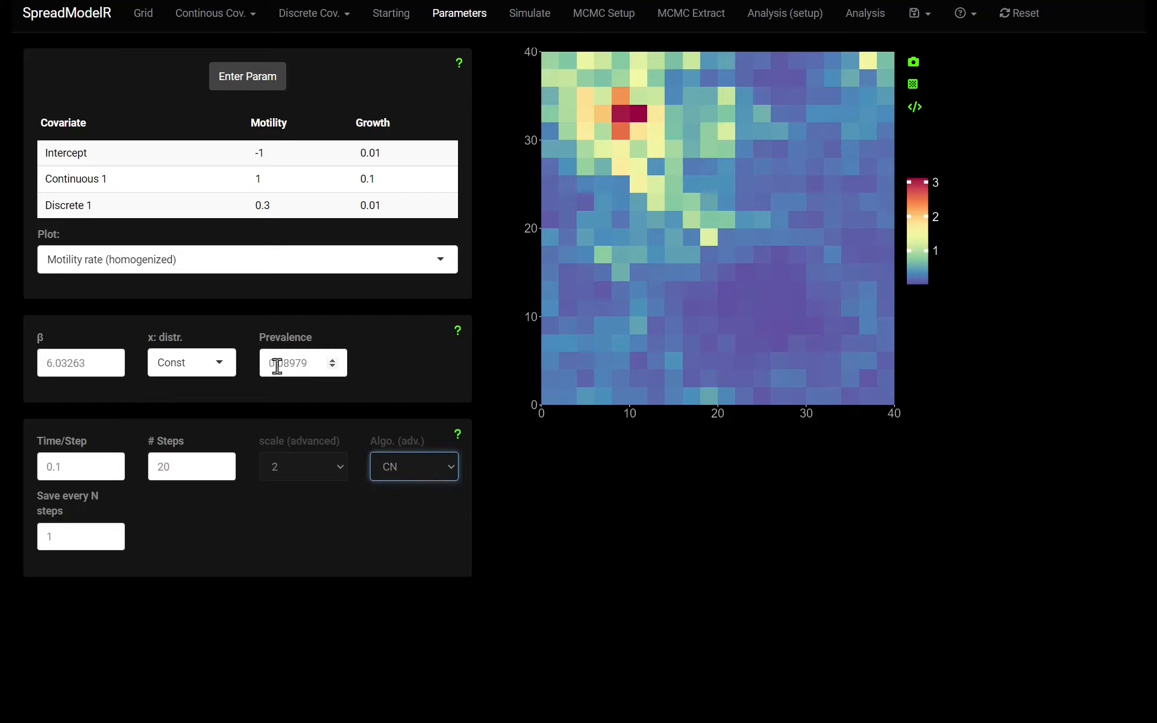
{"action": "left_click", "coordinate": [352, 406]}
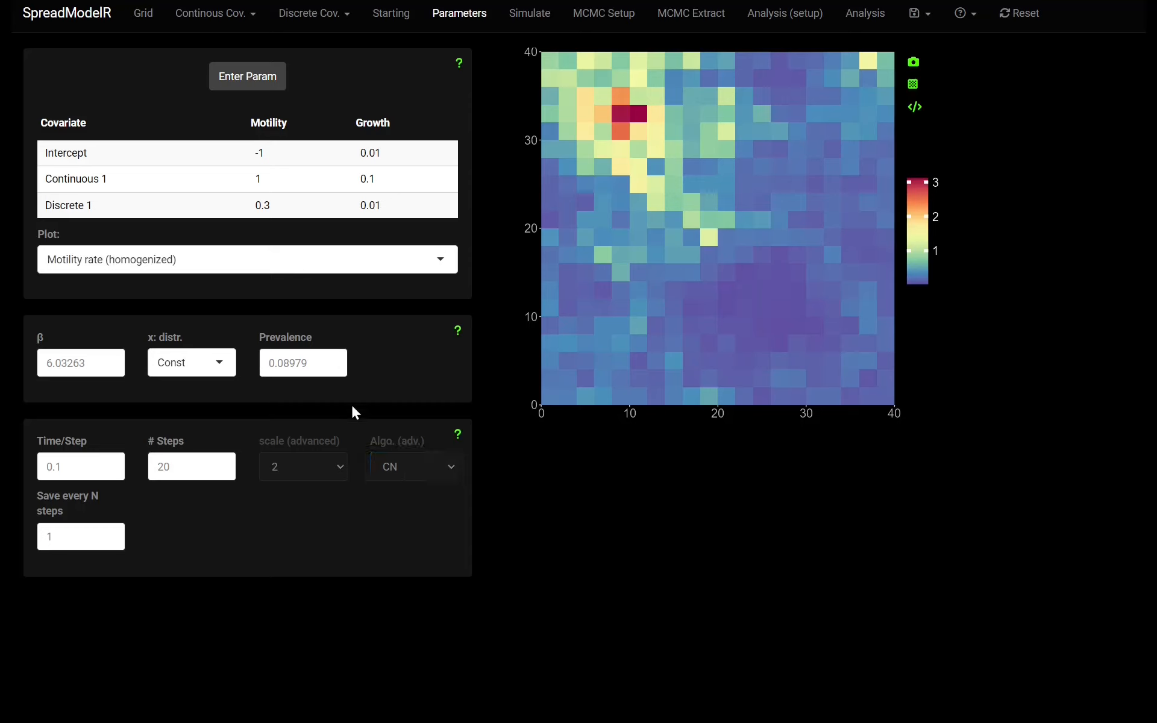
Set the simulation algorithm to analytical and view the density plot of the starting locations
{"action": "left_click", "coordinate": [418, 467]}
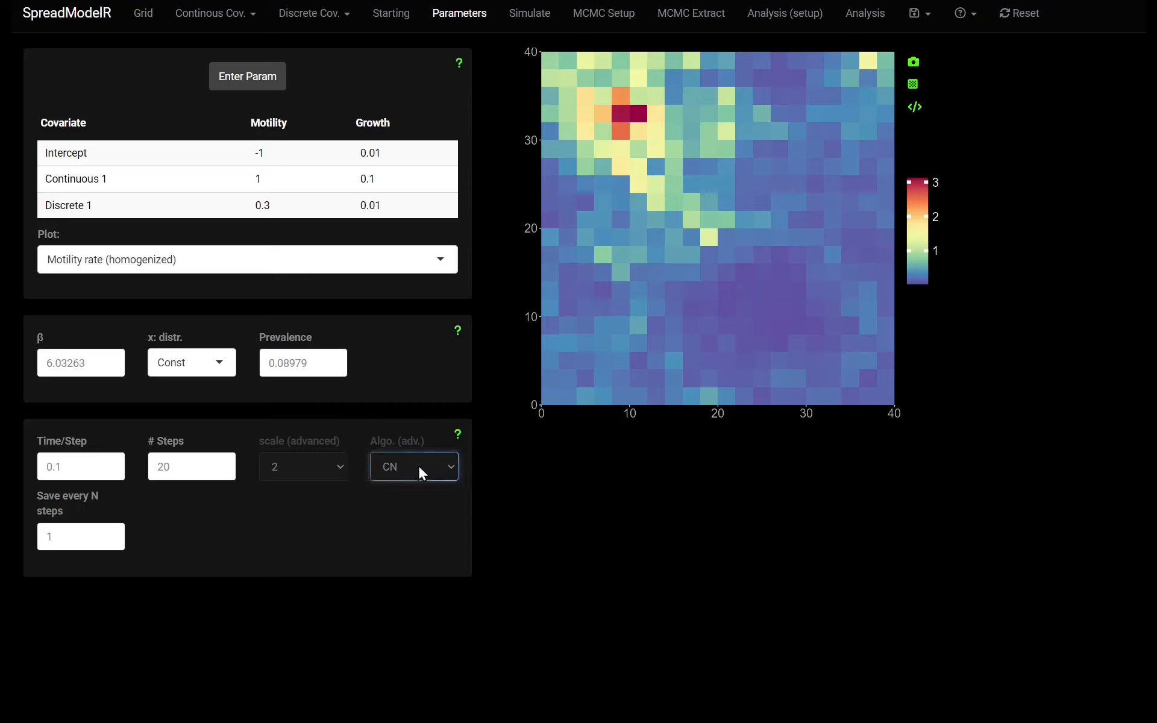
{"action": "left_click", "coordinate": [429, 515]}
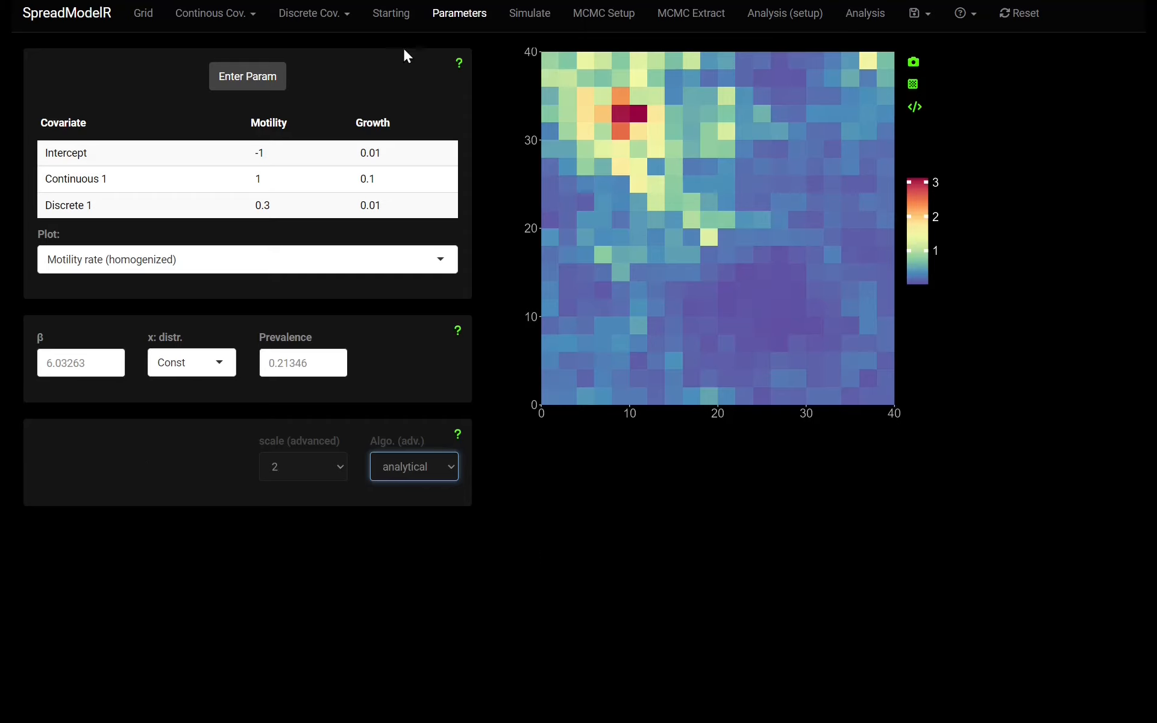
{"action": "left_click", "coordinate": [389, 14]}
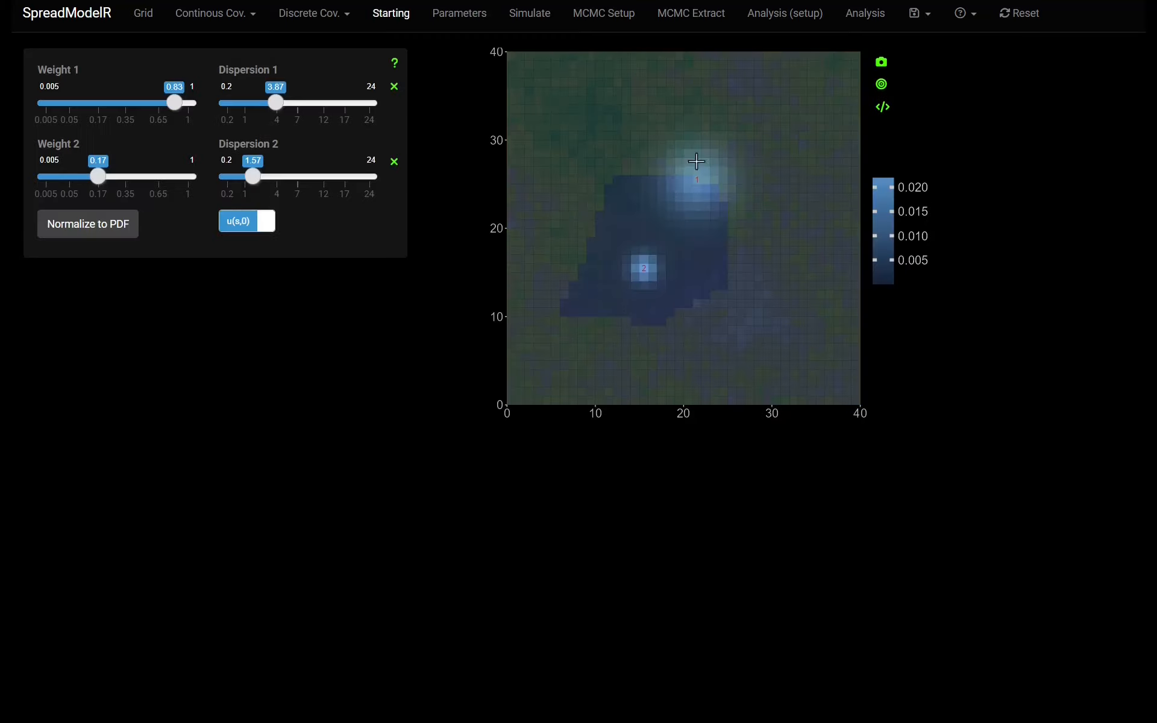
Return to the model parameters and replace the analytical algorithm with CN
{"action": "left_click", "coordinate": [470, 15]}
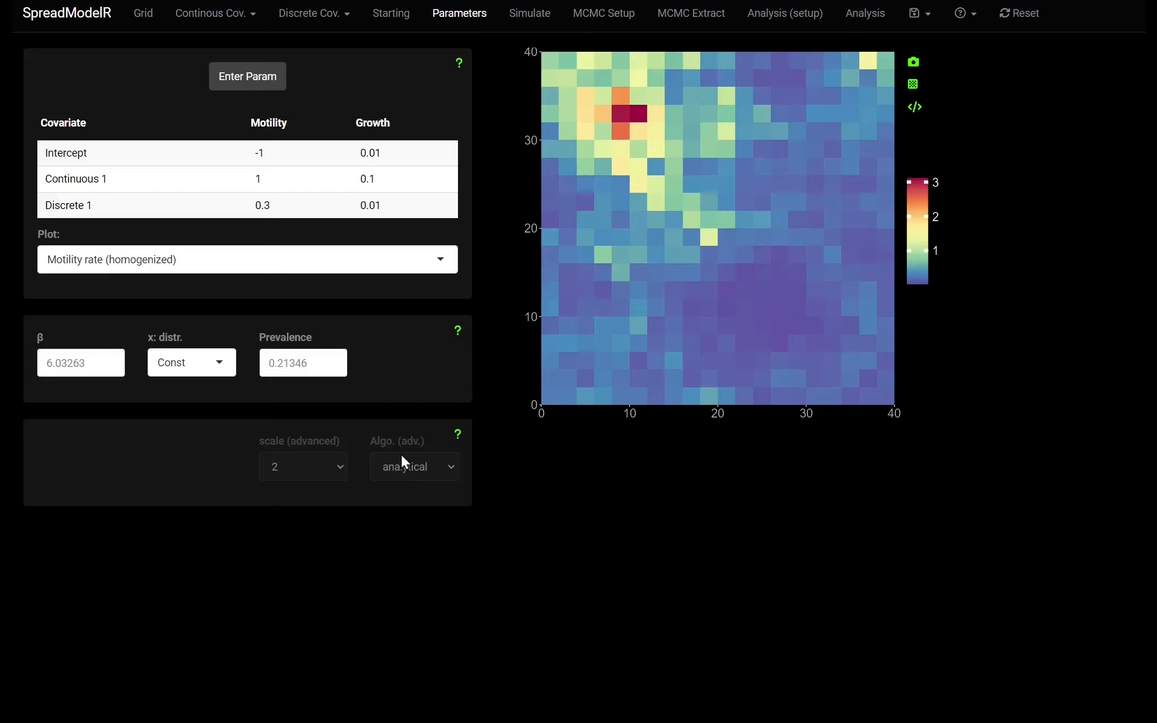
{"action": "left_click", "coordinate": [429, 465]}
{"action": "left_click", "coordinate": [396, 428]}
{"action": "left_click", "coordinate": [453, 461]}
{"action": "left_click", "coordinate": [440, 483]}
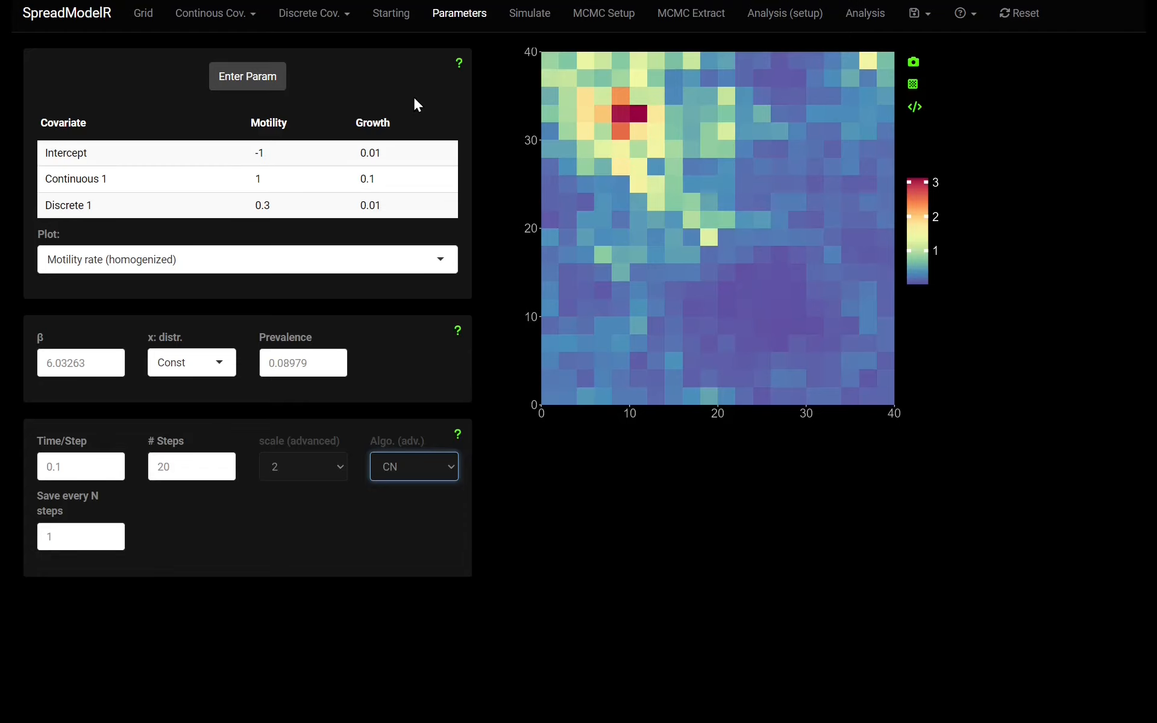
Skim the parameter help on general simulation parameters, algorithms and FTCS instabilities, and close it
{"action": "left_click", "coordinate": [457, 331]}
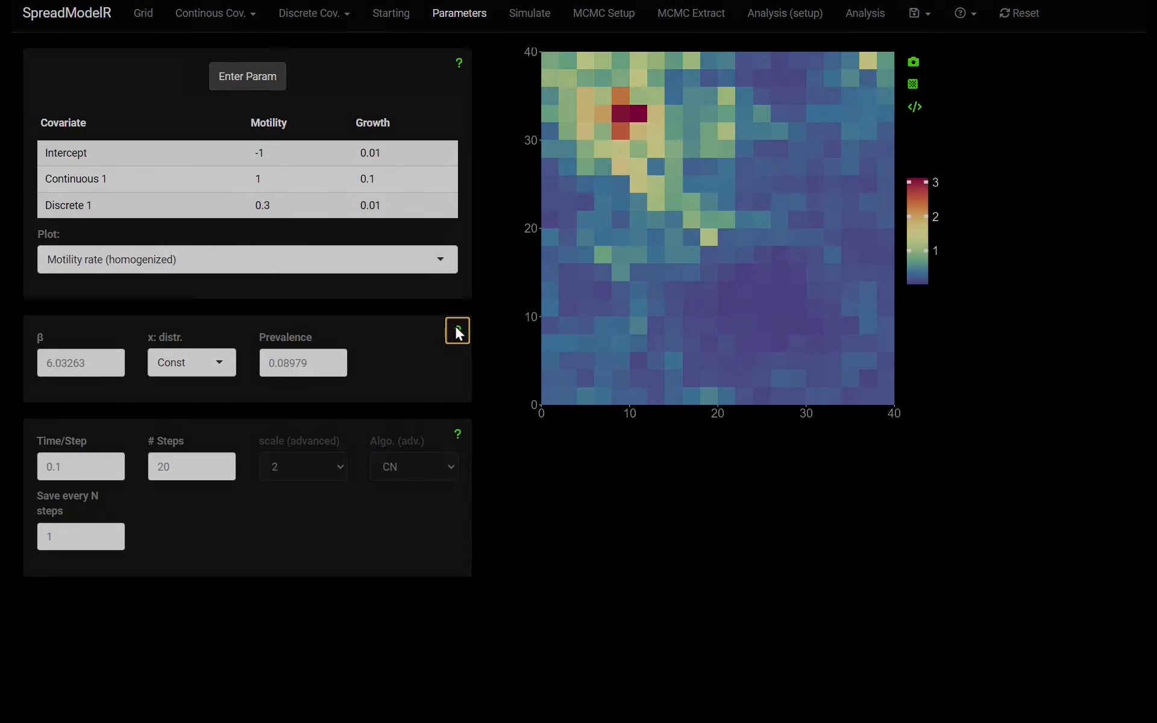
{"action": "scroll", "coordinate": [634, 125], "scroll_direction": "down", "scroll_amount": 20}
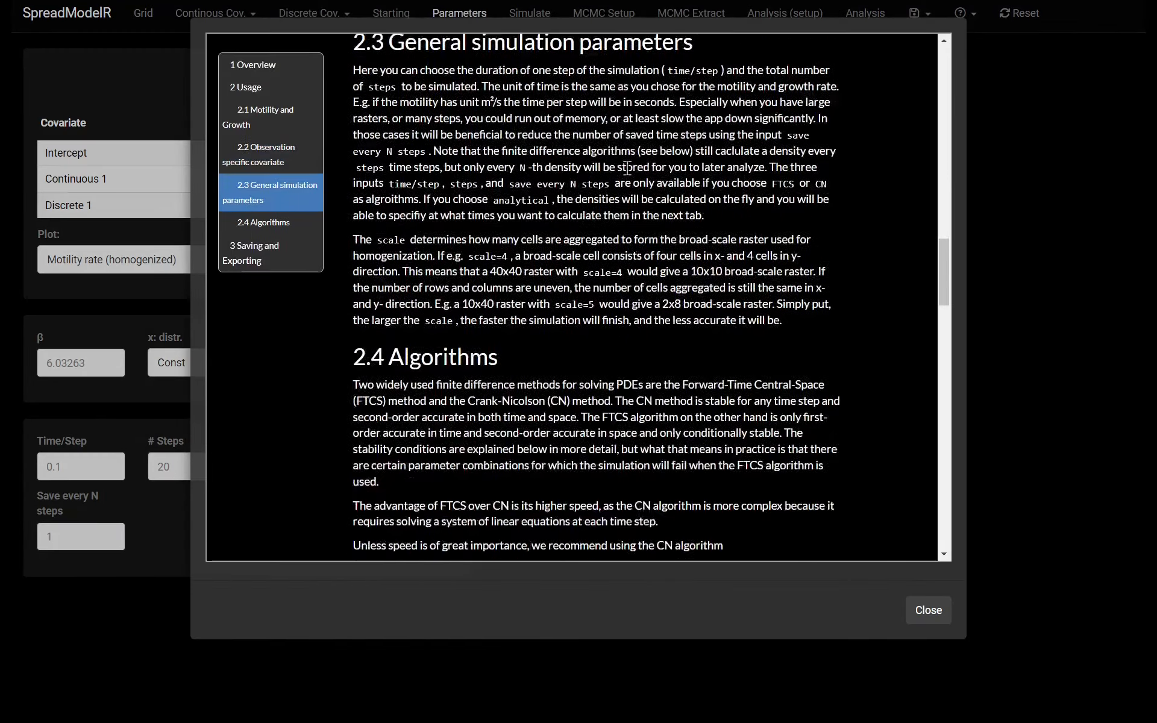
{"action": "scroll", "coordinate": [627, 169], "scroll_direction": "down", "scroll_amount": 20}
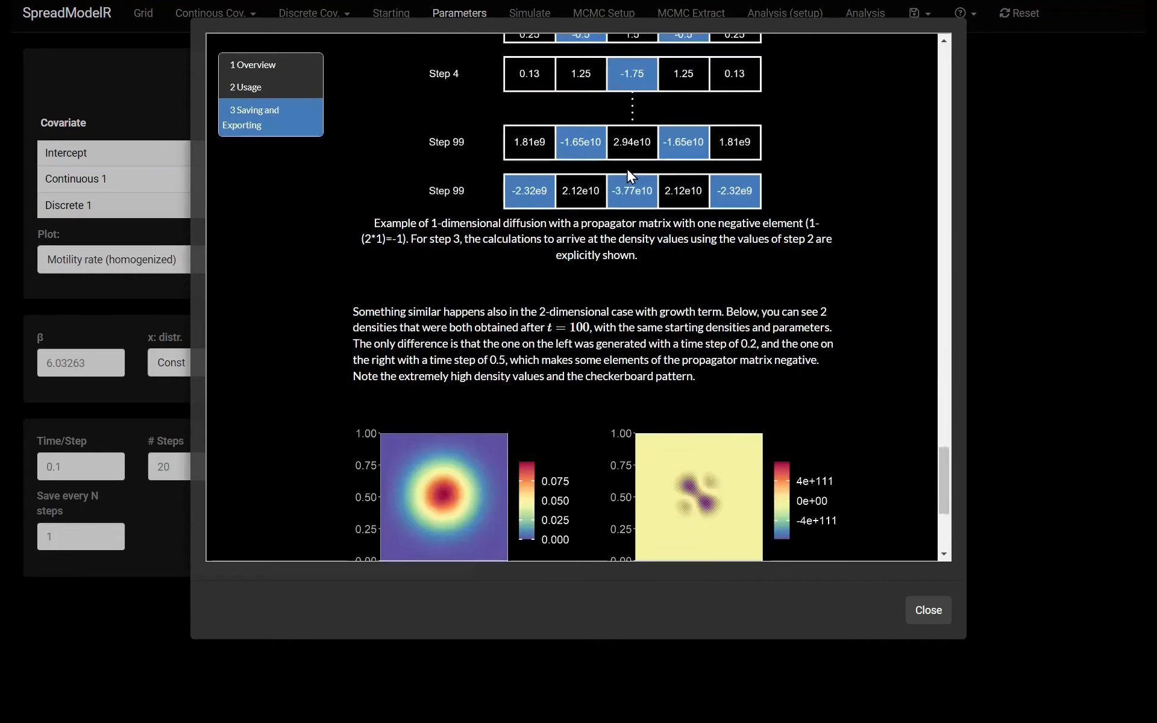
{"action": "scroll", "coordinate": [627, 168], "scroll_direction": "up", "scroll_amount": 20}
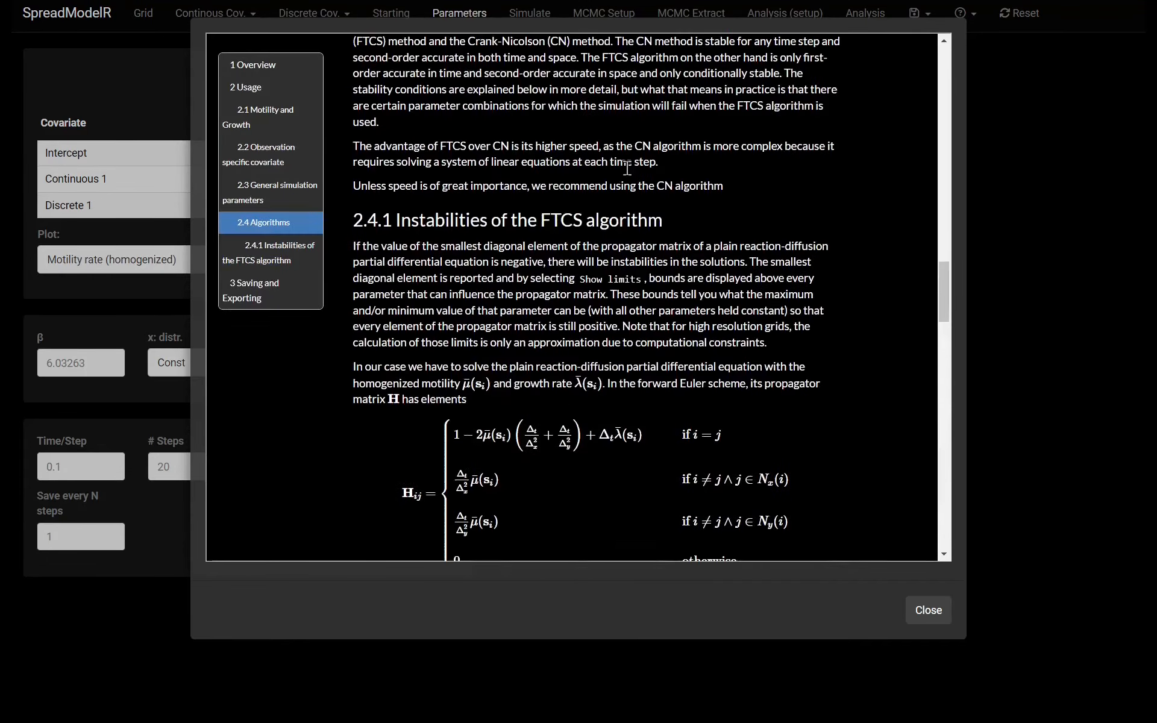
{"action": "left_click", "coordinate": [928, 610]}
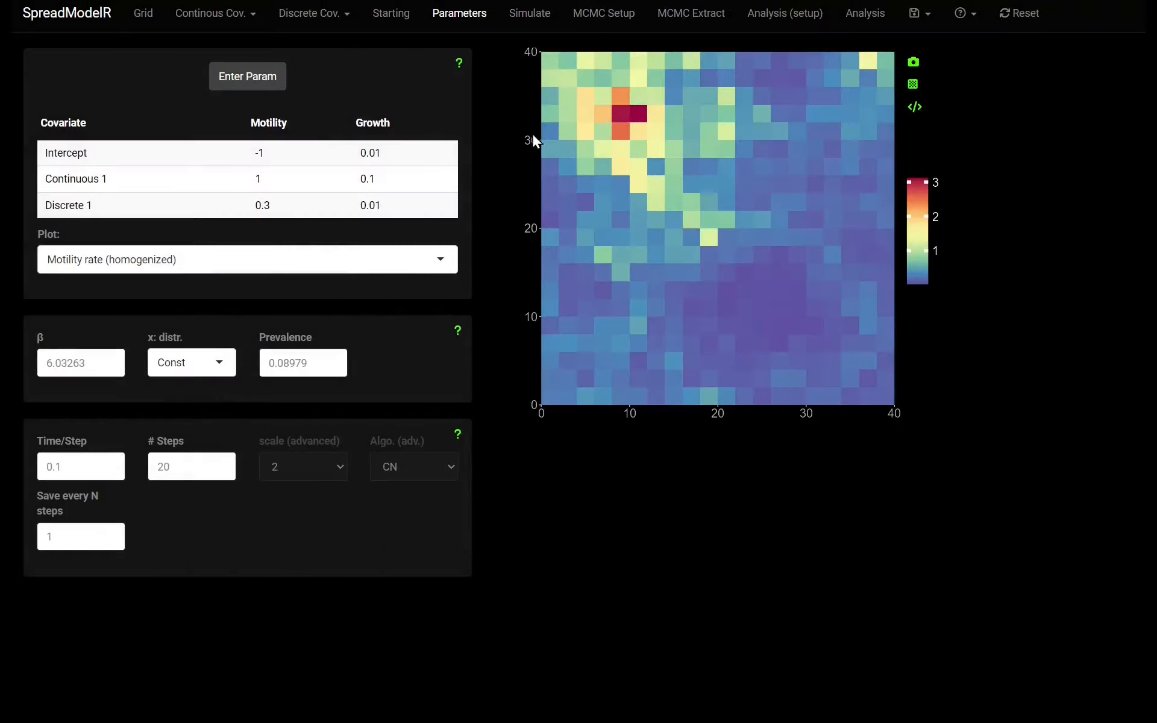
Show the Simulation help for the display options, skim it from the overview to Saving and Exporting, and close it
{"action": "left_click", "coordinate": [537, 14]}
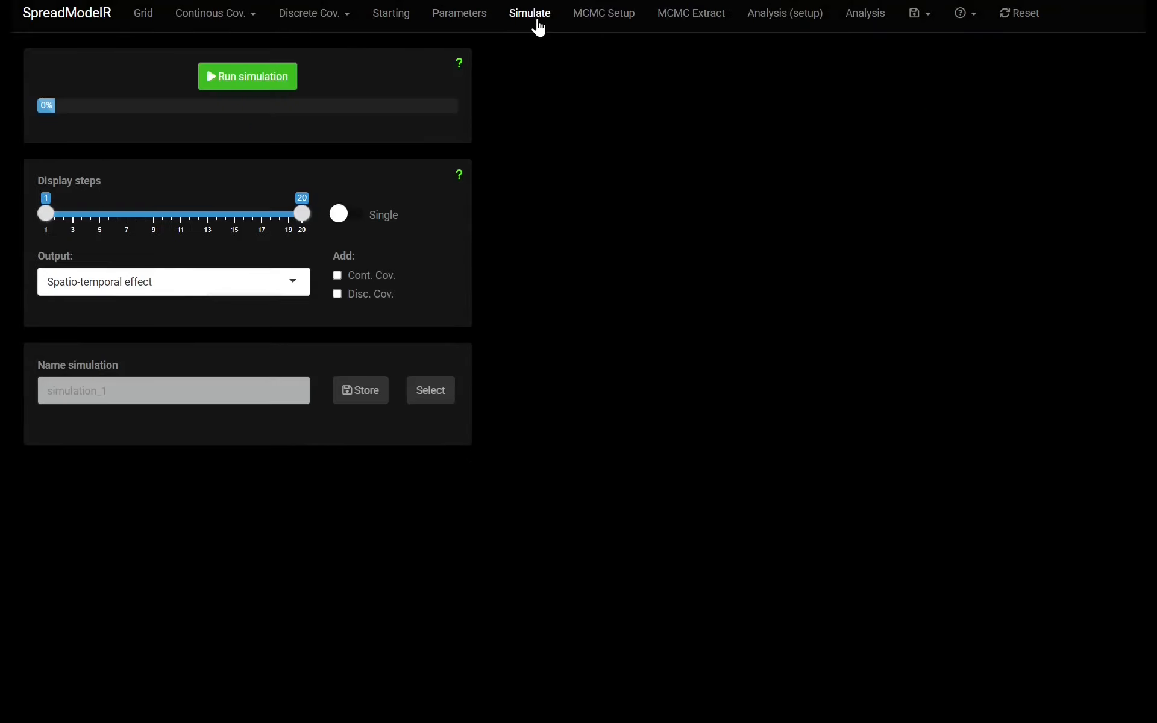
{"action": "left_click", "coordinate": [459, 175]}
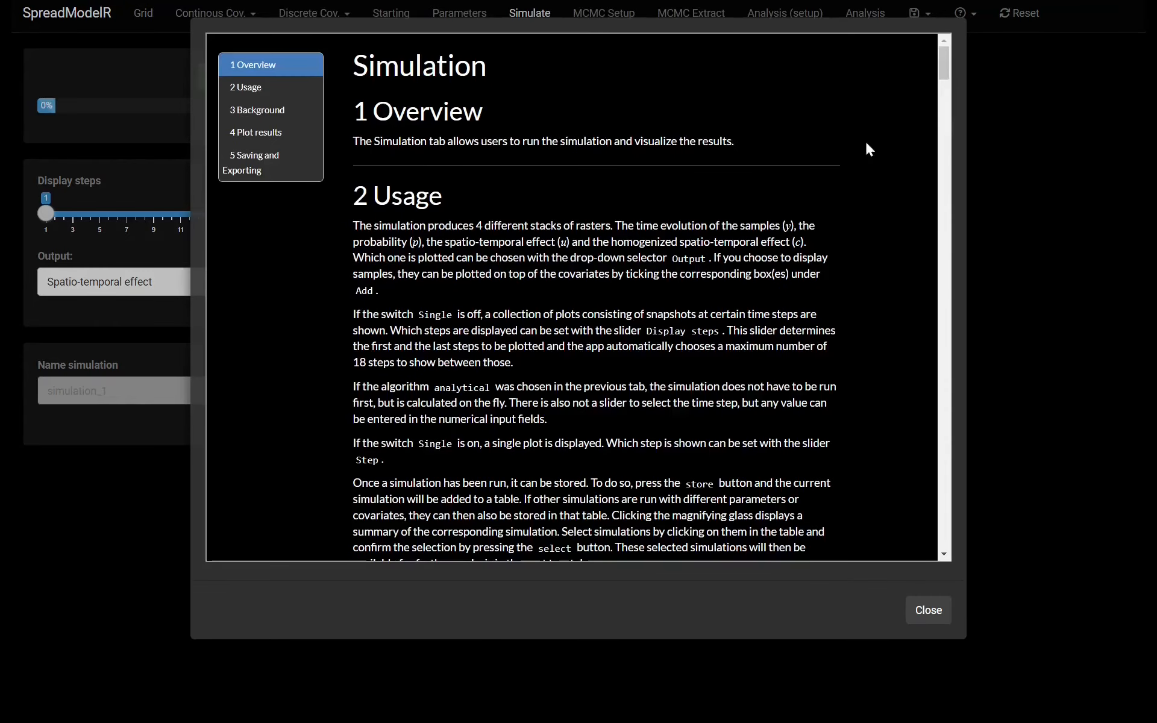
{"action": "left_click_drag", "start_coordinate": [944, 67], "coordinate": [944, 561]}
{"action": "left_click", "coordinate": [925, 616]}
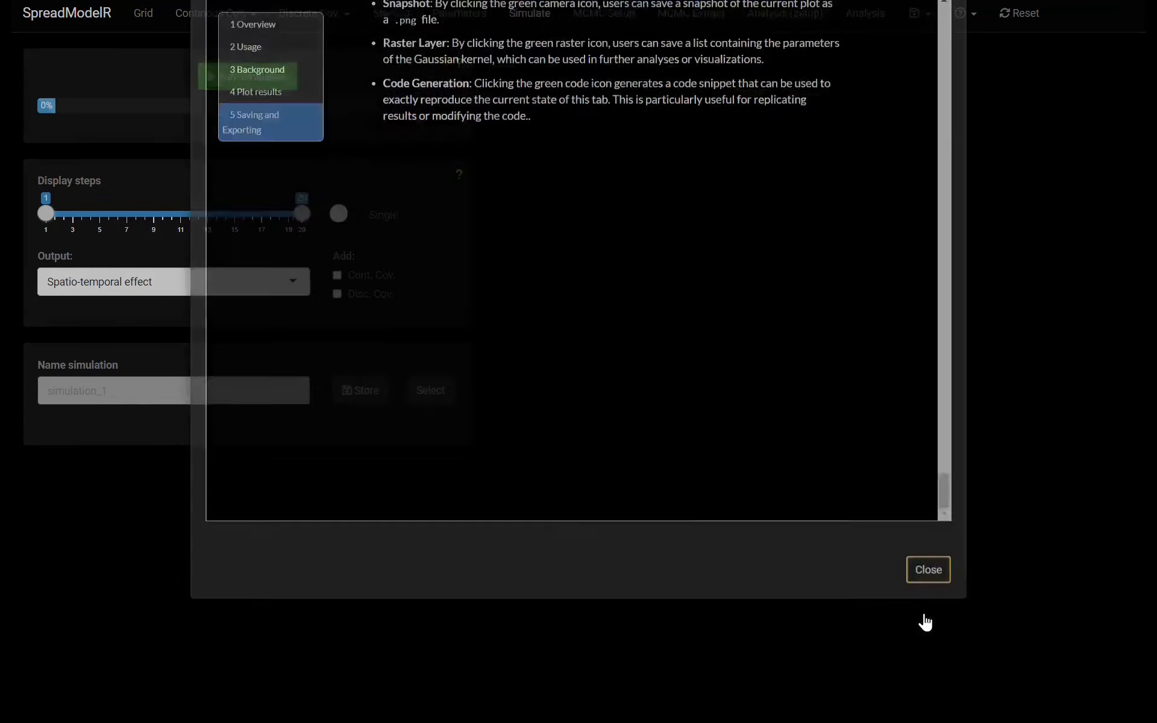
Return to the model parameters and set the time per step to 1
{"action": "left_click", "coordinate": [456, 14]}
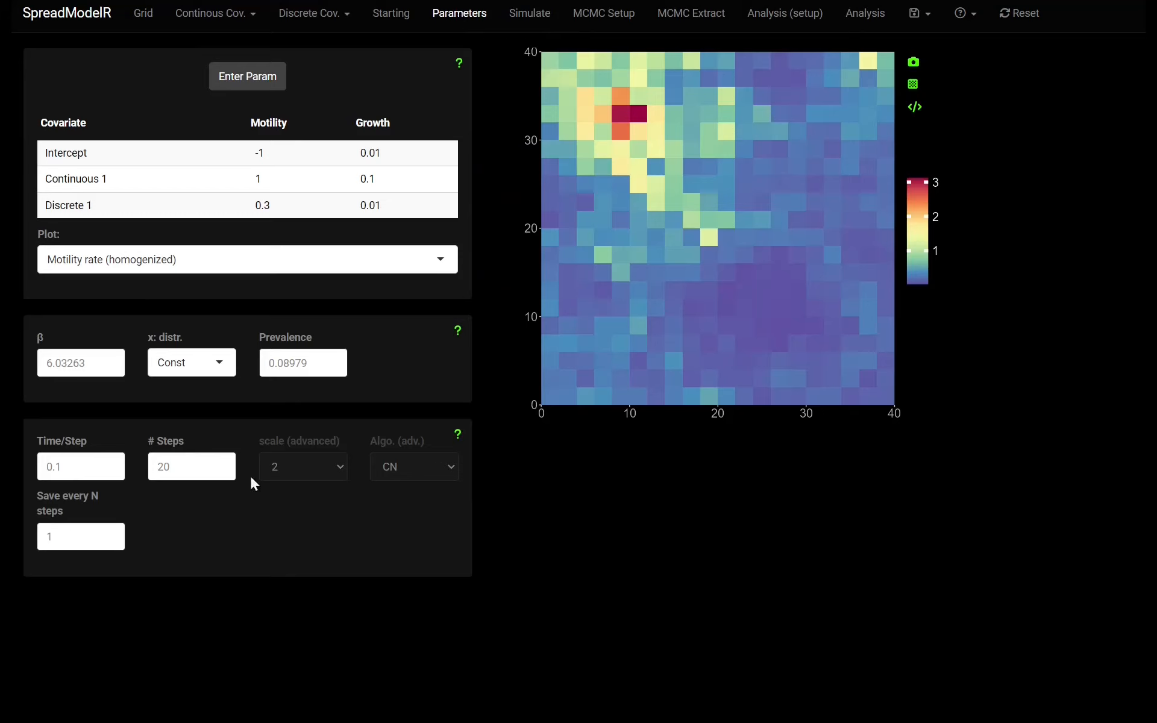
{"action": "double_click", "coordinate": [82, 465]}
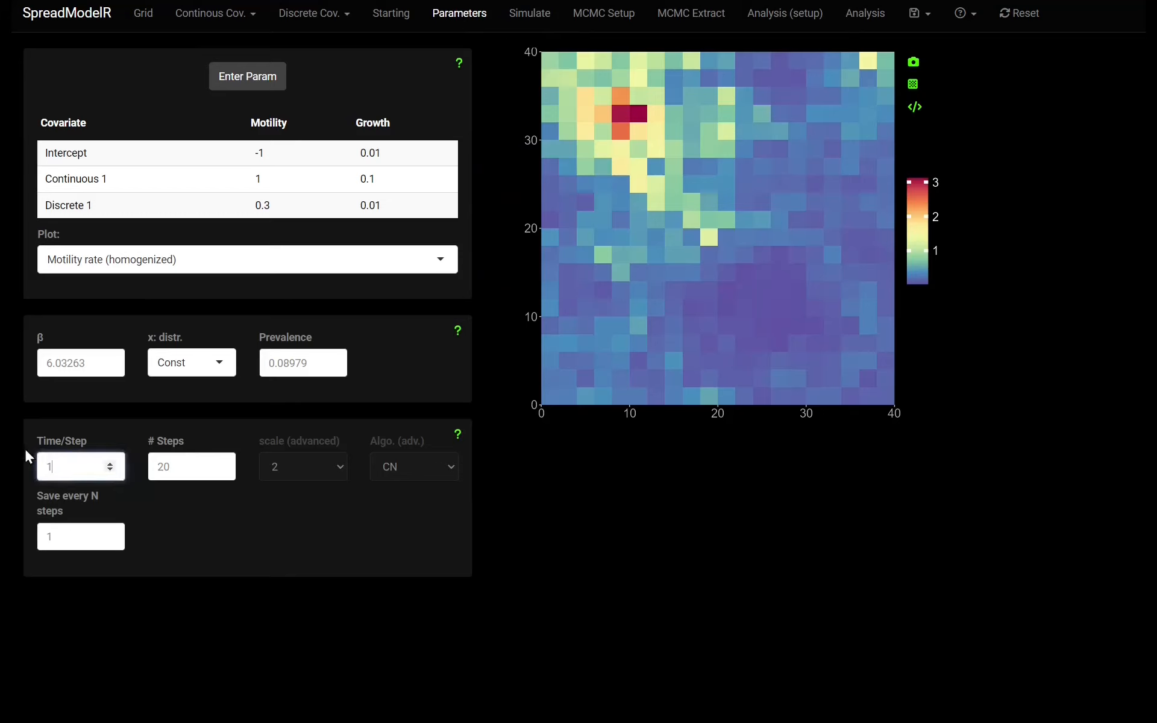
{"action": "type", "text": "1"}
{"action": "left_click", "coordinate": [195, 487]}
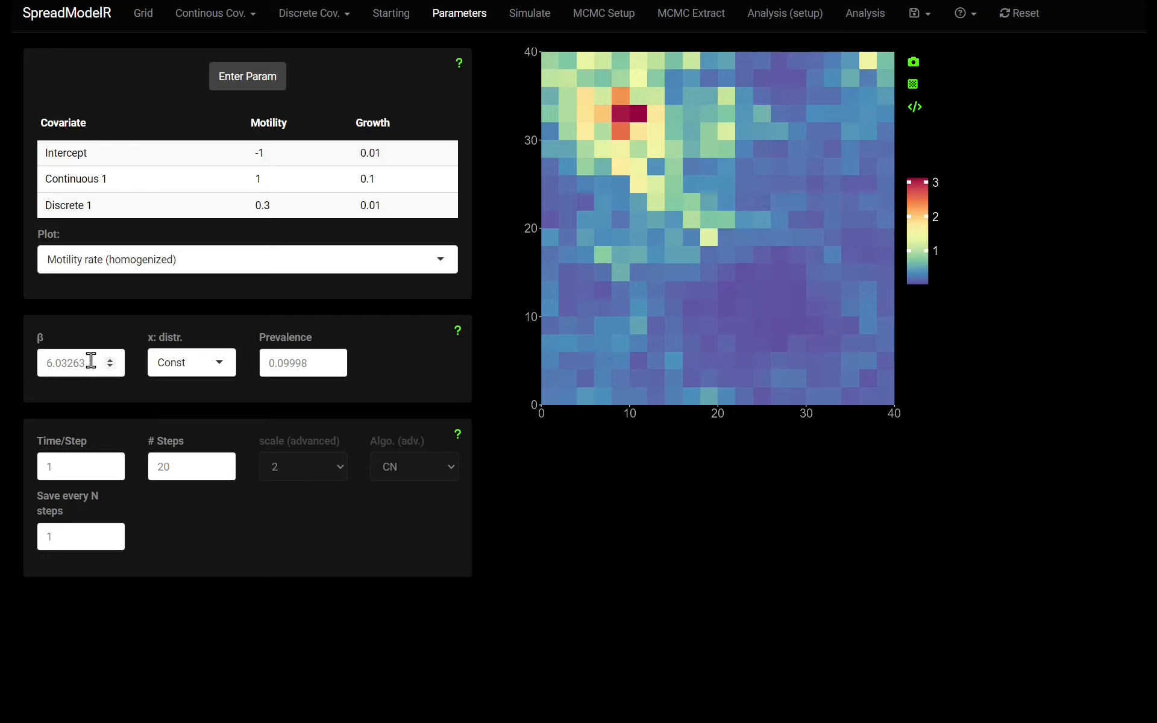
Set β to 4 in the observation parameters
{"action": "left_click_drag", "start_coordinate": [90, 362], "coordinate": [3, 369]}
{"action": "type", "text": "4"}
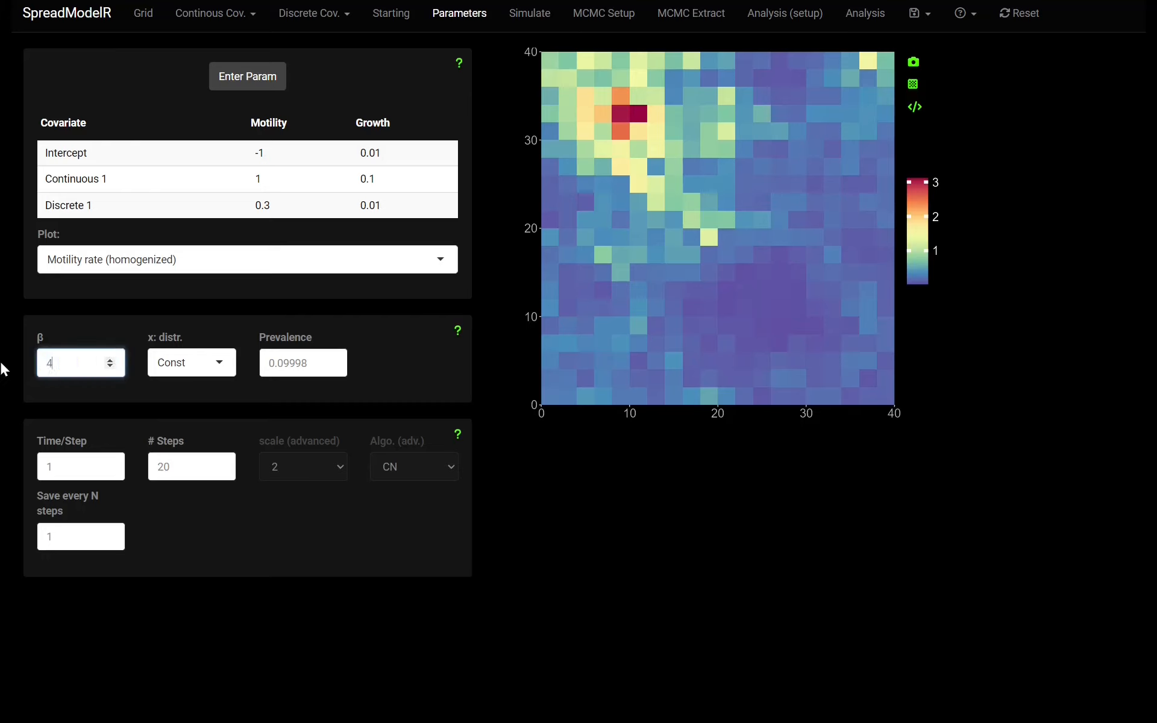
{"action": "left_click", "coordinate": [106, 328]}
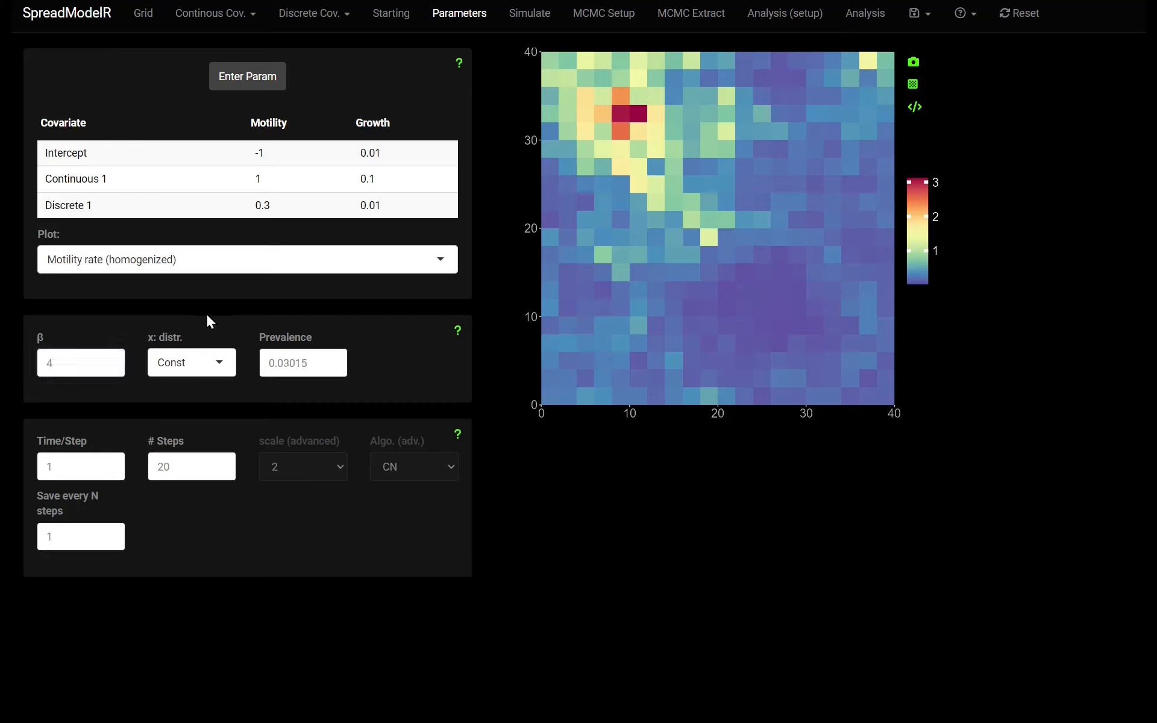
Choose the Norm distribution for the observation covariate x and set its standard deviation to 0.5
{"action": "left_click", "coordinate": [224, 357]}
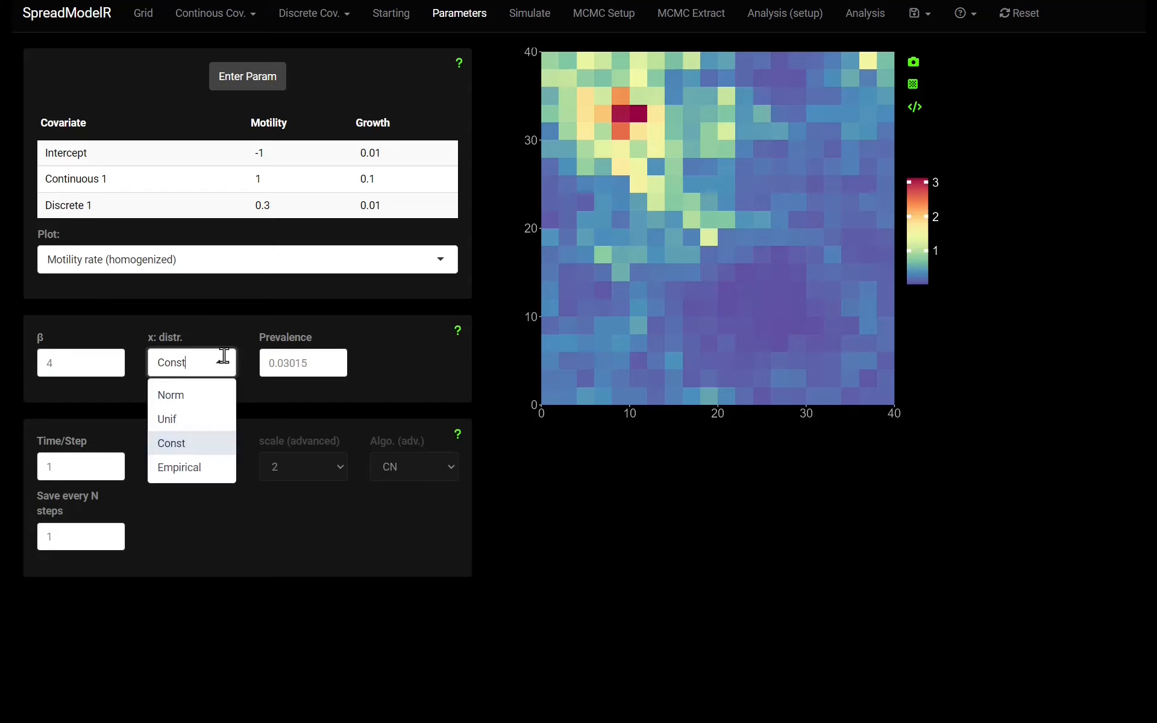
{"action": "left_click", "coordinate": [195, 404]}
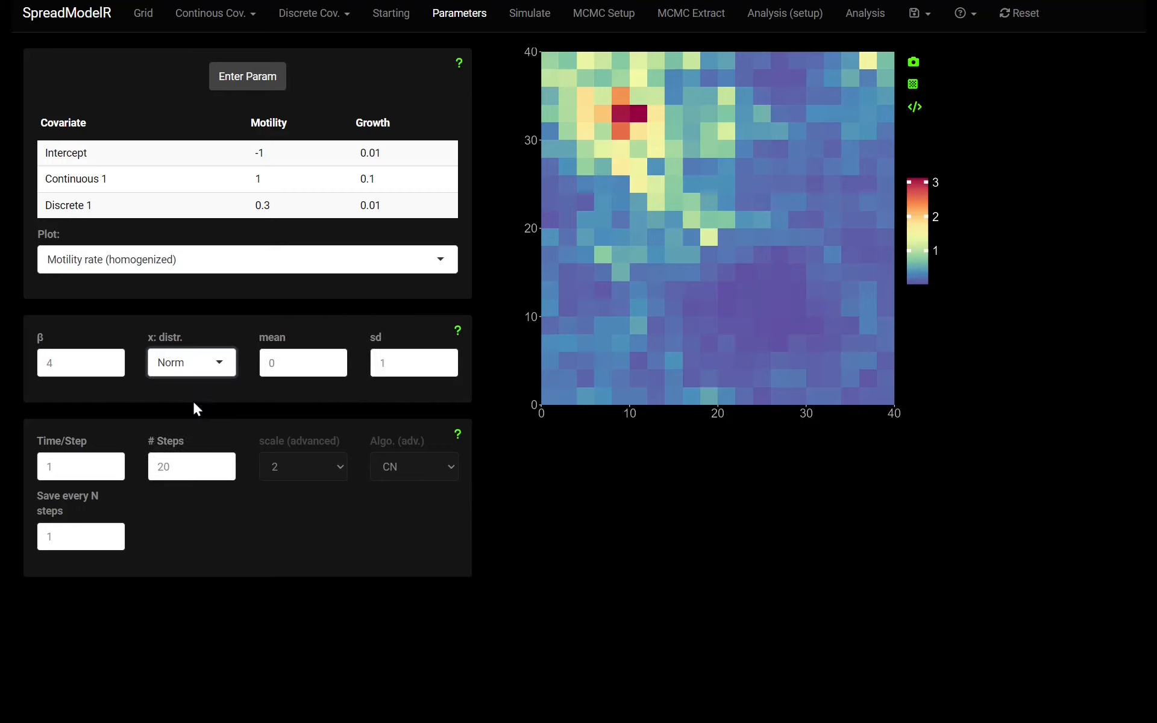
{"action": "double_click", "coordinate": [396, 364]}
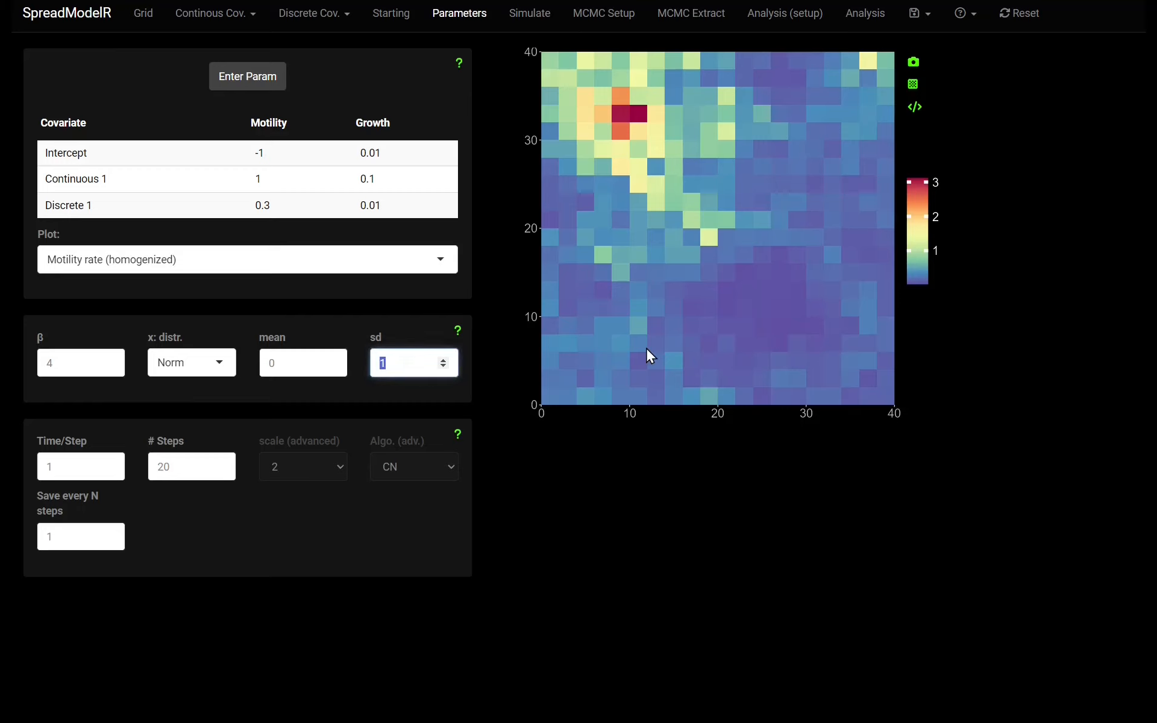
{"action": "type", "text": "0.5"}
{"action": "left_click", "coordinate": [246, 293]}
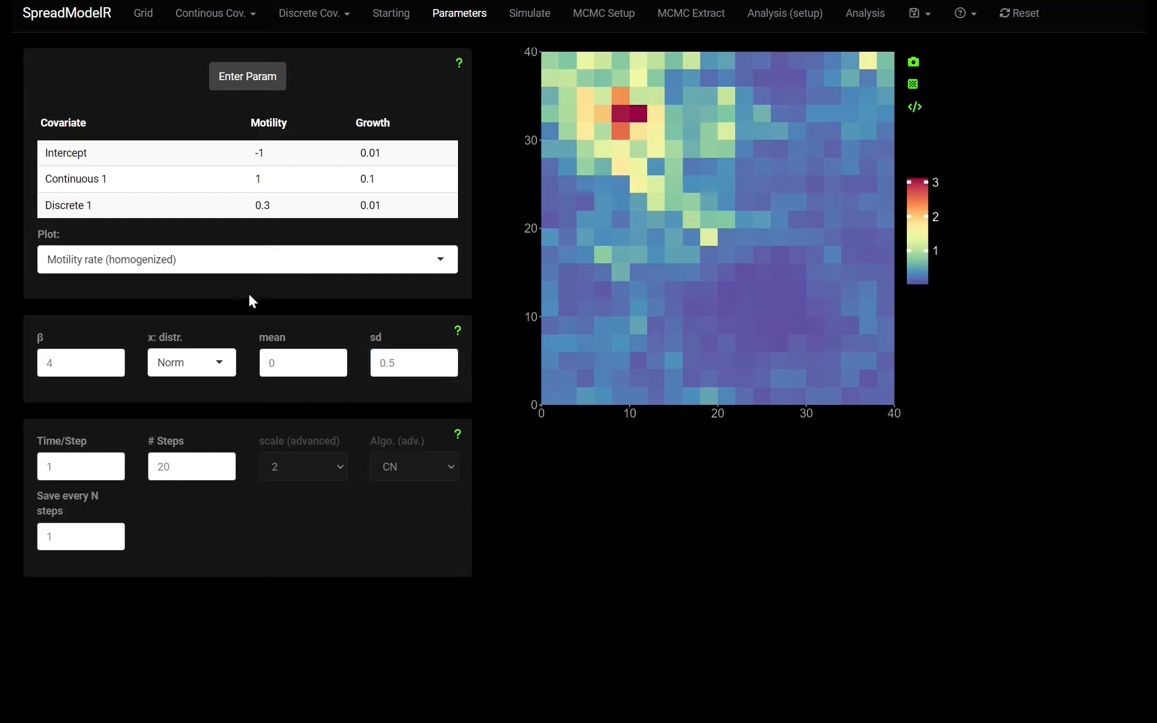
Plot the motility rate and set the Continuous 1 motility coefficient to 0.4 in the model parameters
{"action": "left_click", "coordinate": [289, 263]}
{"action": "left_click", "coordinate": [189, 291]}
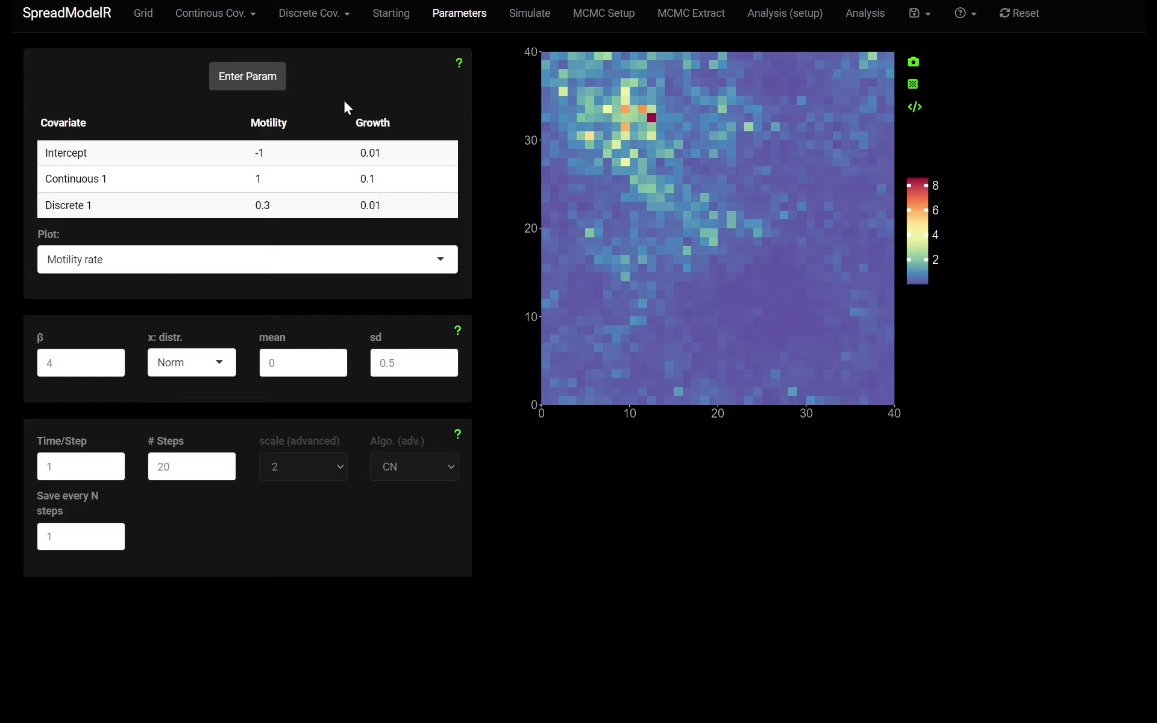
{"action": "left_click", "coordinate": [262, 89]}
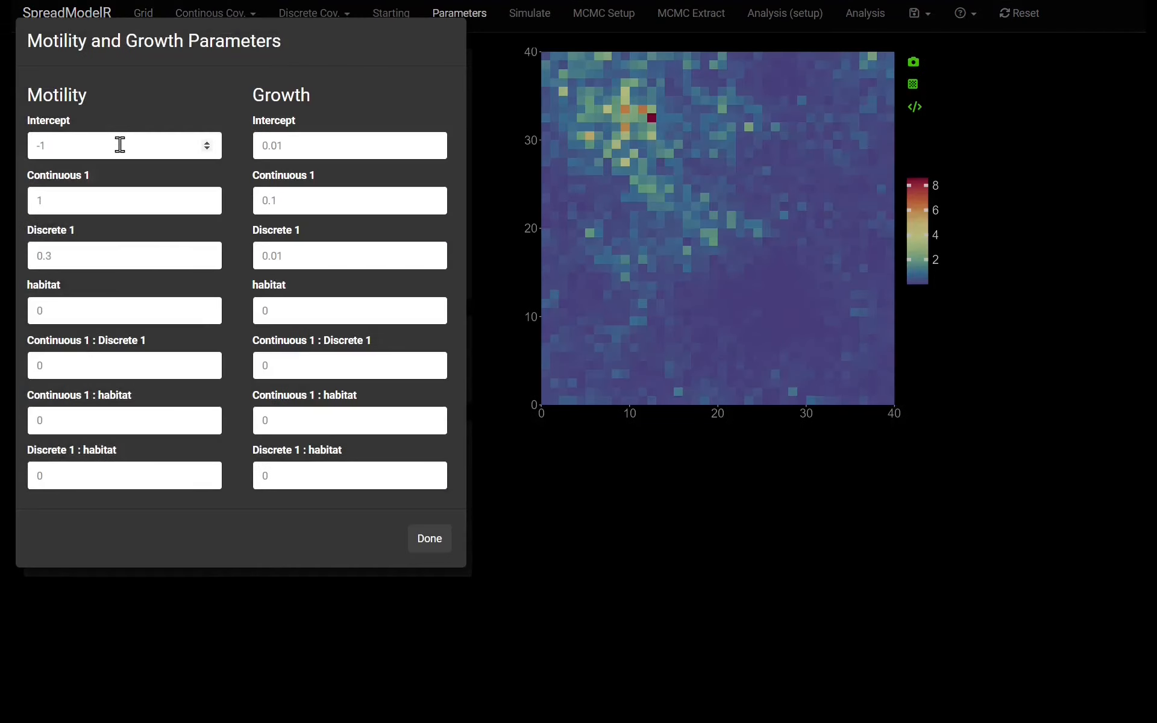
{"action": "left_click", "coordinate": [103, 200]}
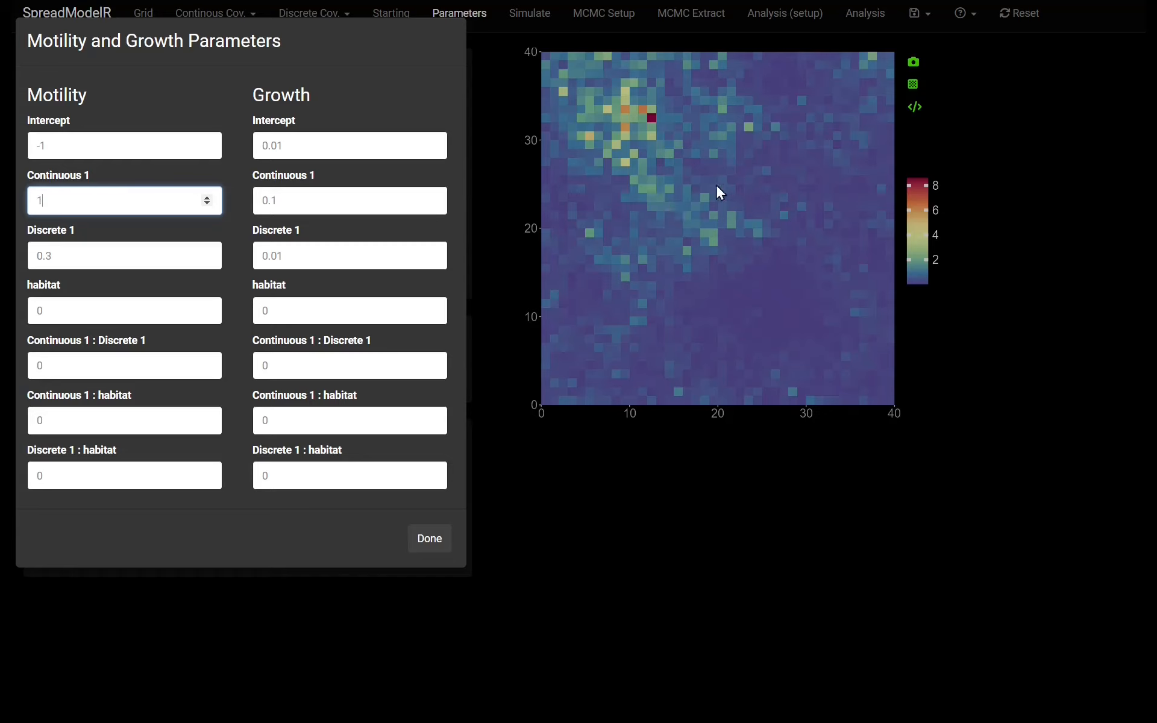
{"action": "key", "text": "BackSpace"}
{"action": "type", "text": "0.4"}
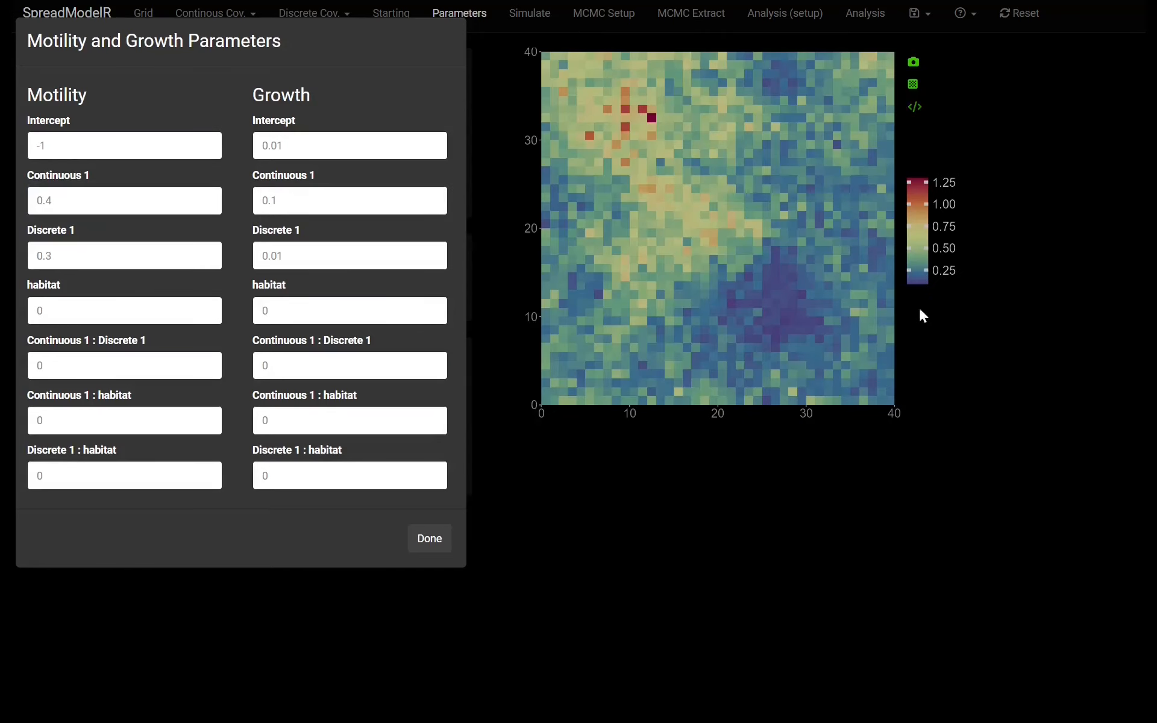
Set the Discrete 1 motility coefficient to 0.1
{"action": "left_click", "coordinate": [61, 255]}
{"action": "key", "text": "BackSpace"}
{"action": "type", "text": "1"}
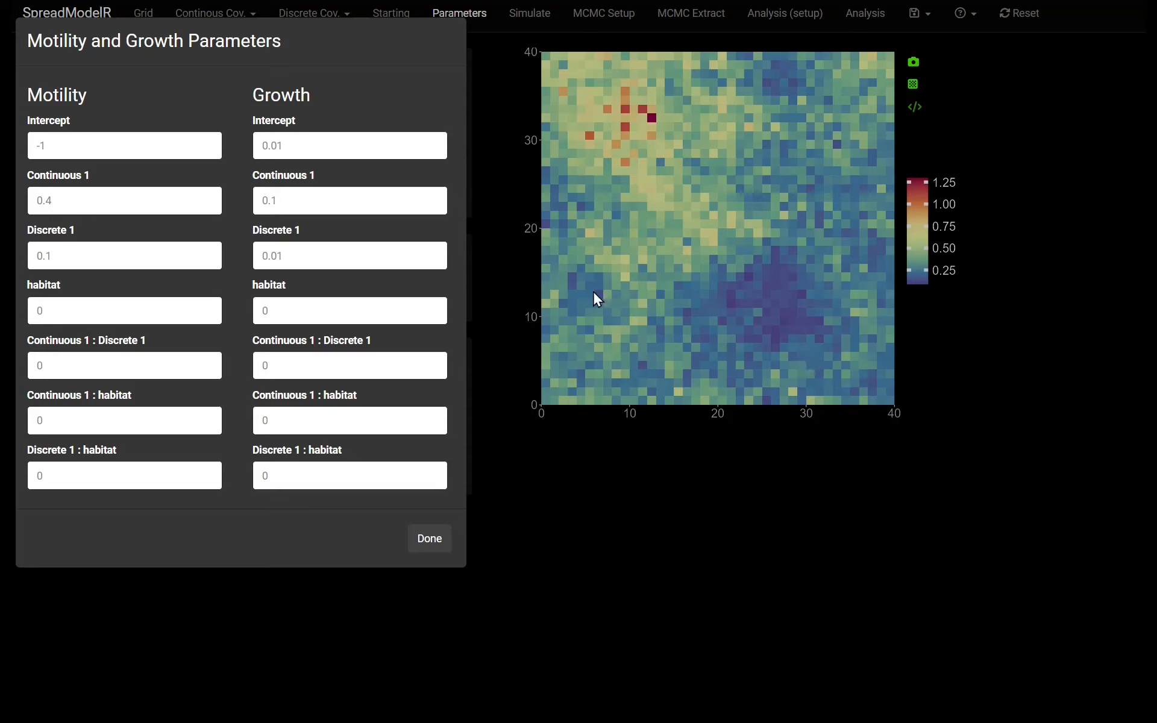
Set the habitat motility coefficient to 0.3
{"action": "left_click", "coordinate": [94, 313]}
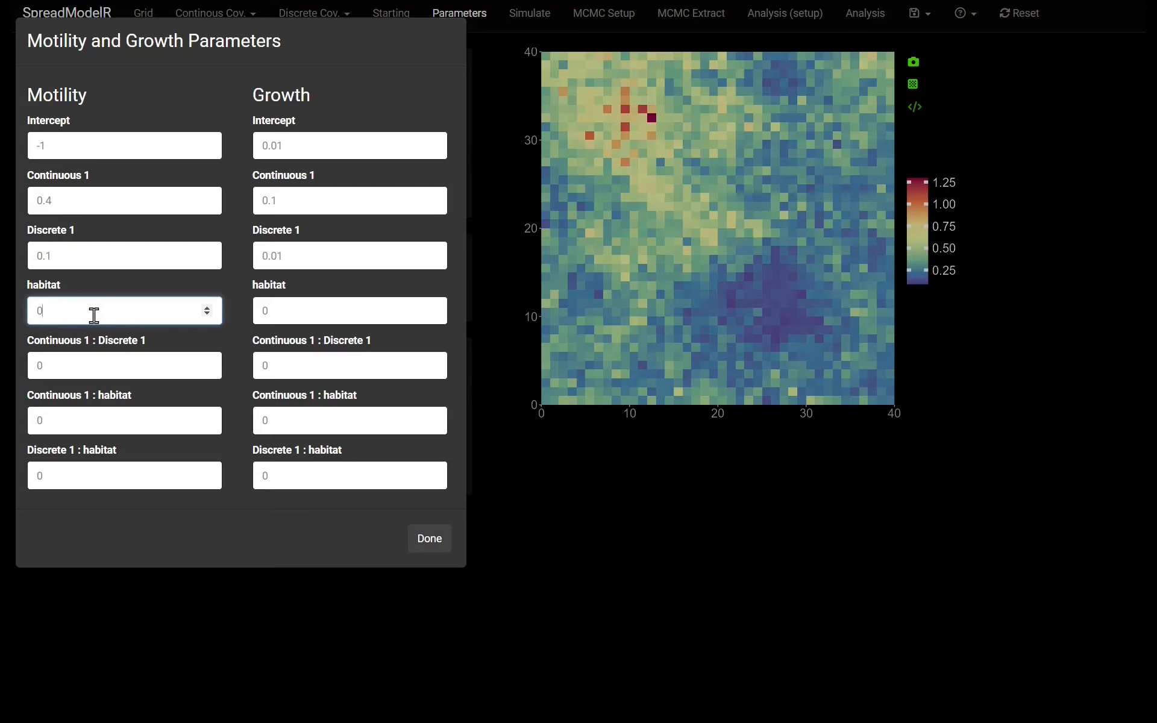
{"action": "type", "text": ".3"}
{"action": "left_click", "coordinate": [111, 286]}
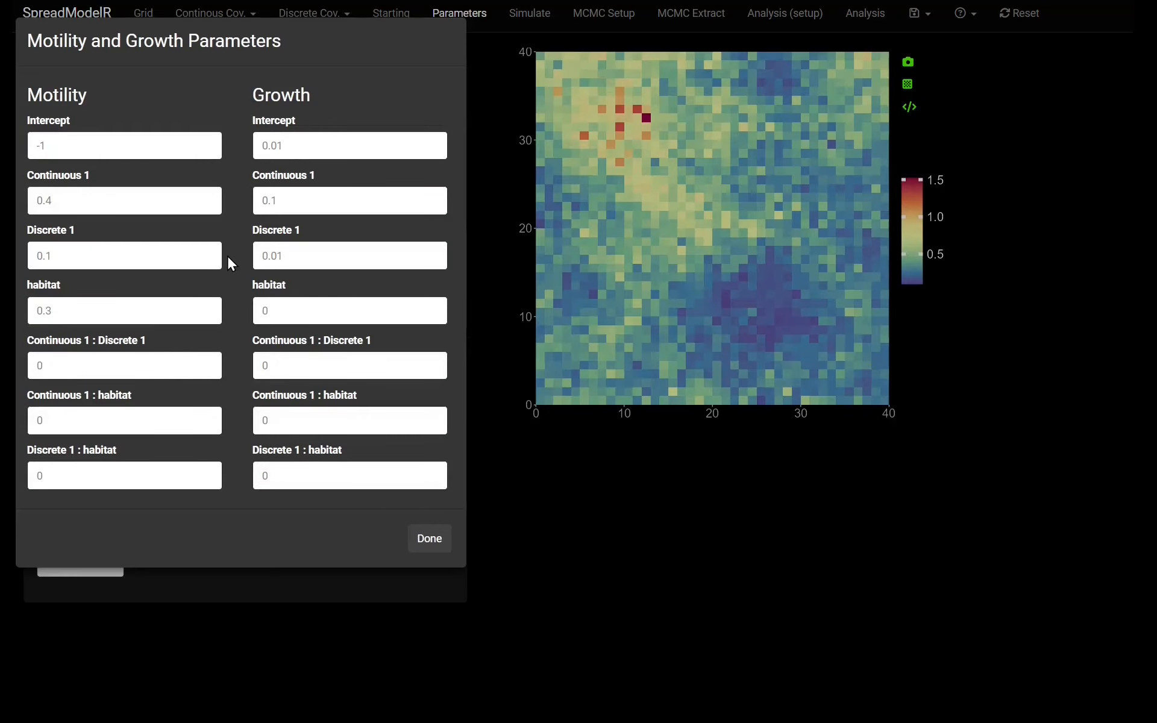
Set the habitat motility coefficient to 1.5 and close the motility and growth parameters
{"action": "left_click_drag", "start_coordinate": [91, 310], "coordinate": [3, 317]}
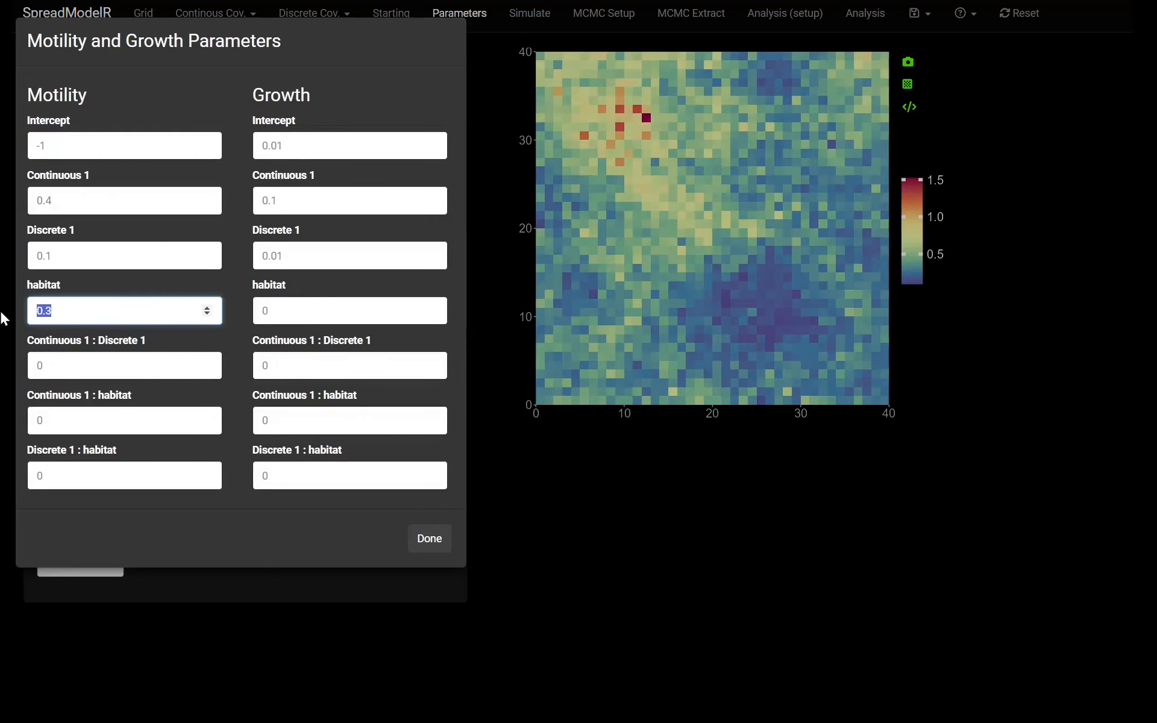
{"action": "type", "text": "1.5"}
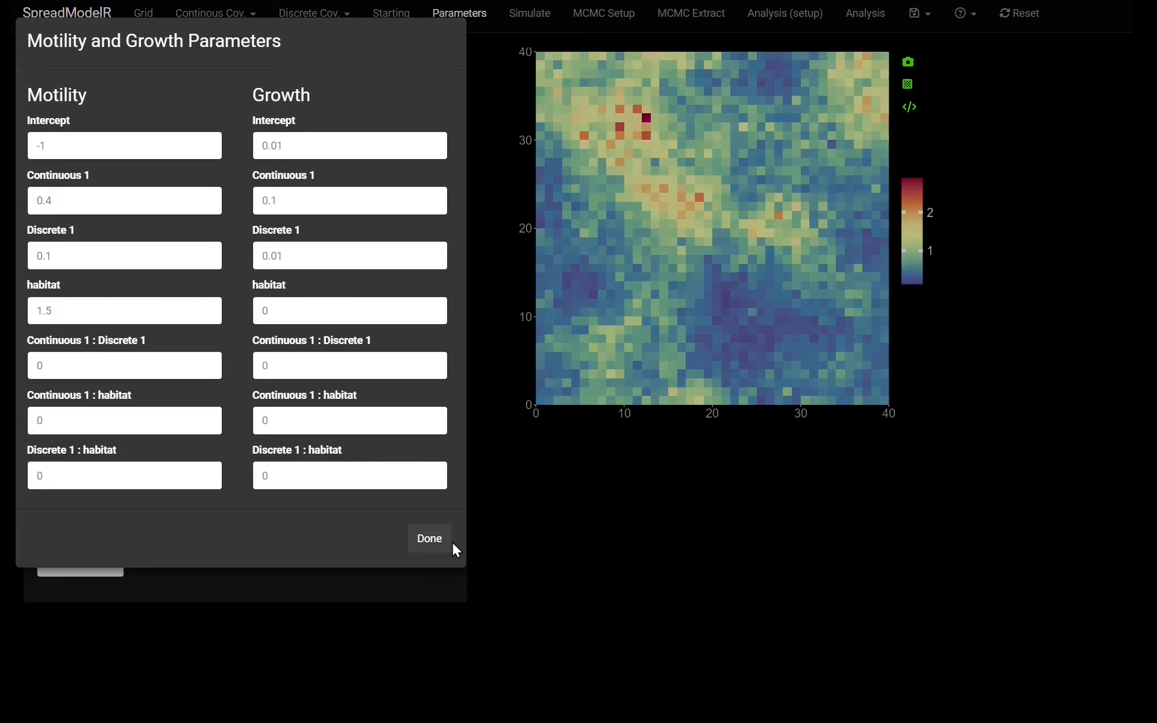
{"action": "left_click", "coordinate": [416, 545]}
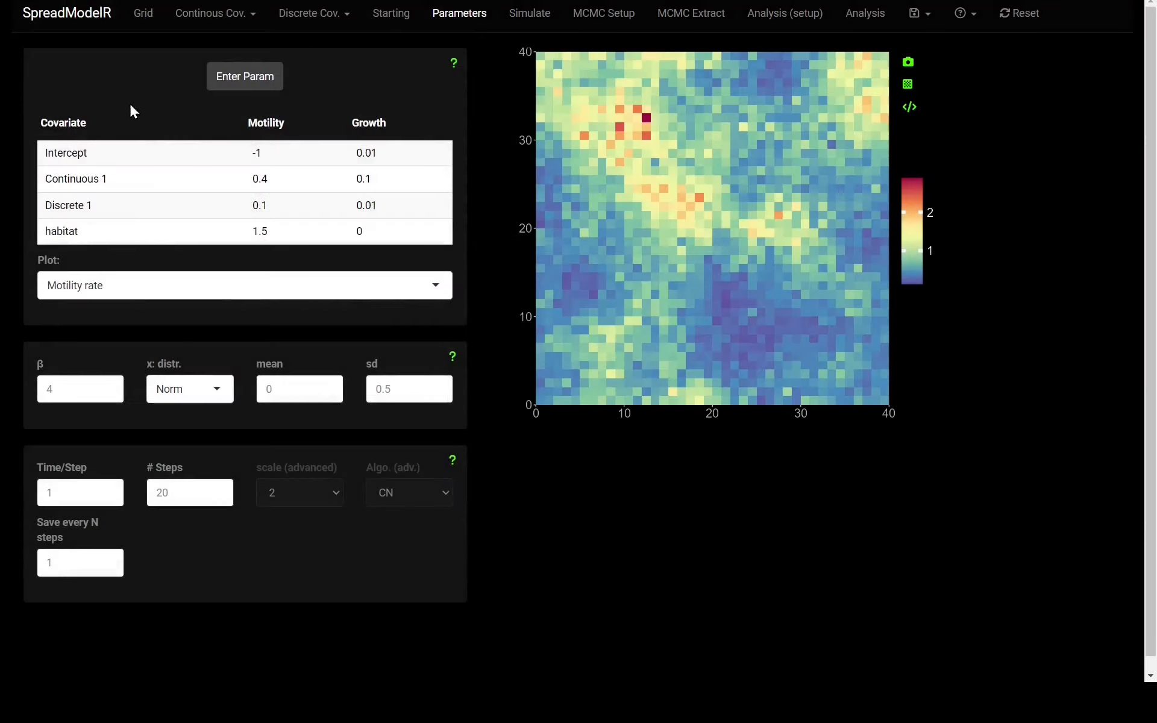
{"action": "left_click", "coordinate": [247, 76]}
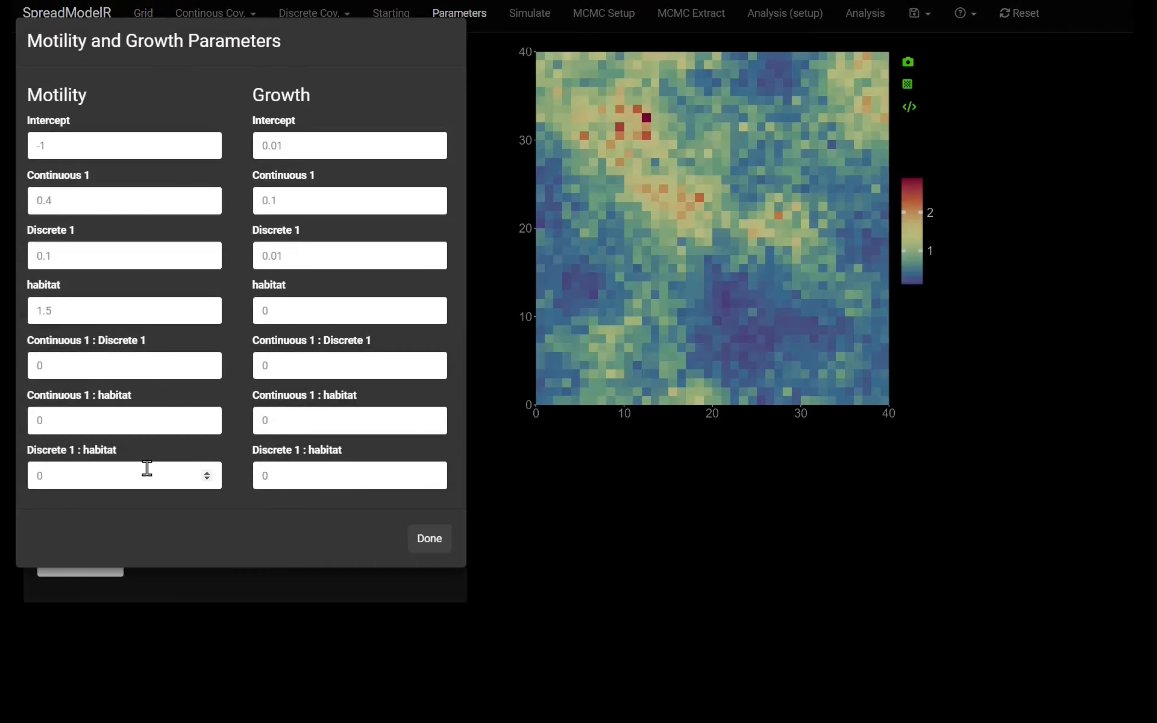
{"action": "left_click", "coordinate": [431, 548]}
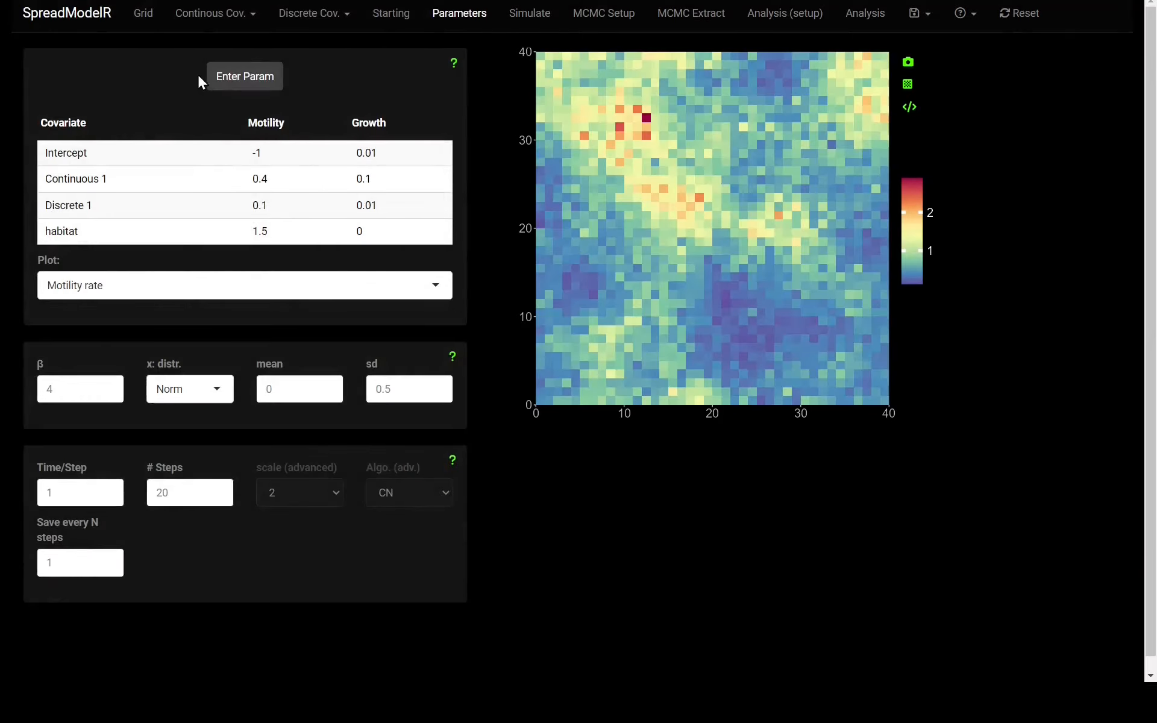
Plot the growth rate and set the Continuous 1 growth coefficient to -0.5
{"action": "left_click", "coordinate": [281, 288]}
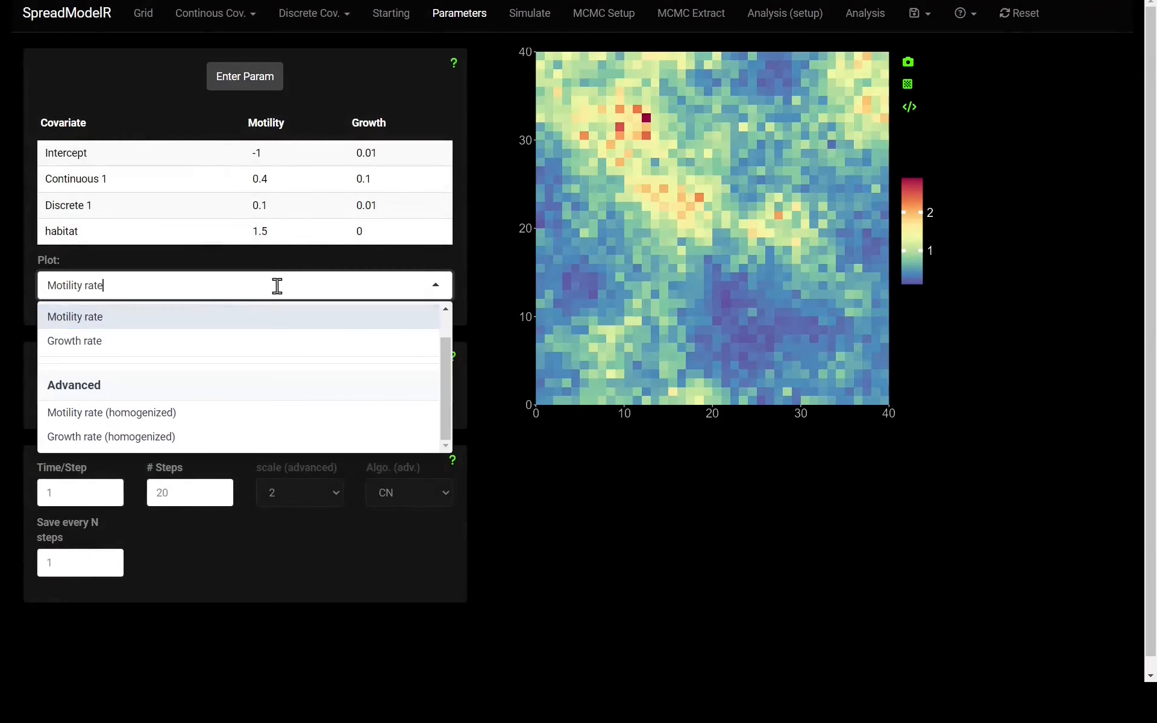
{"action": "left_click", "coordinate": [88, 348]}
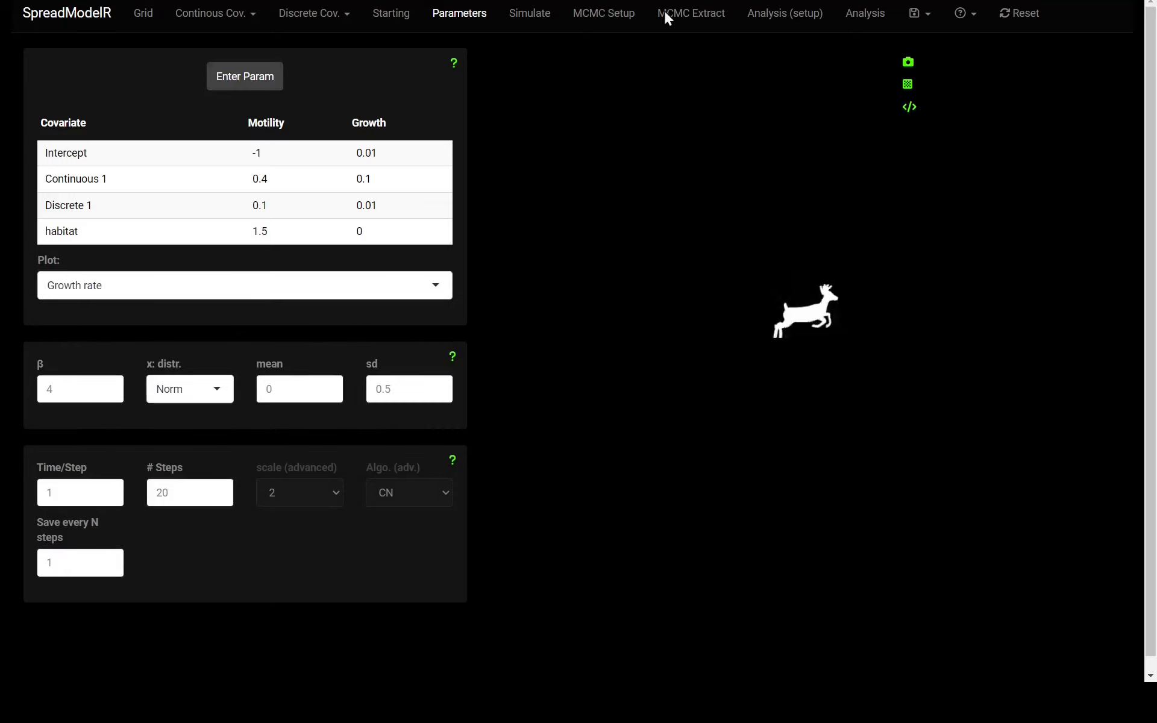
{"action": "left_click", "coordinate": [238, 85]}
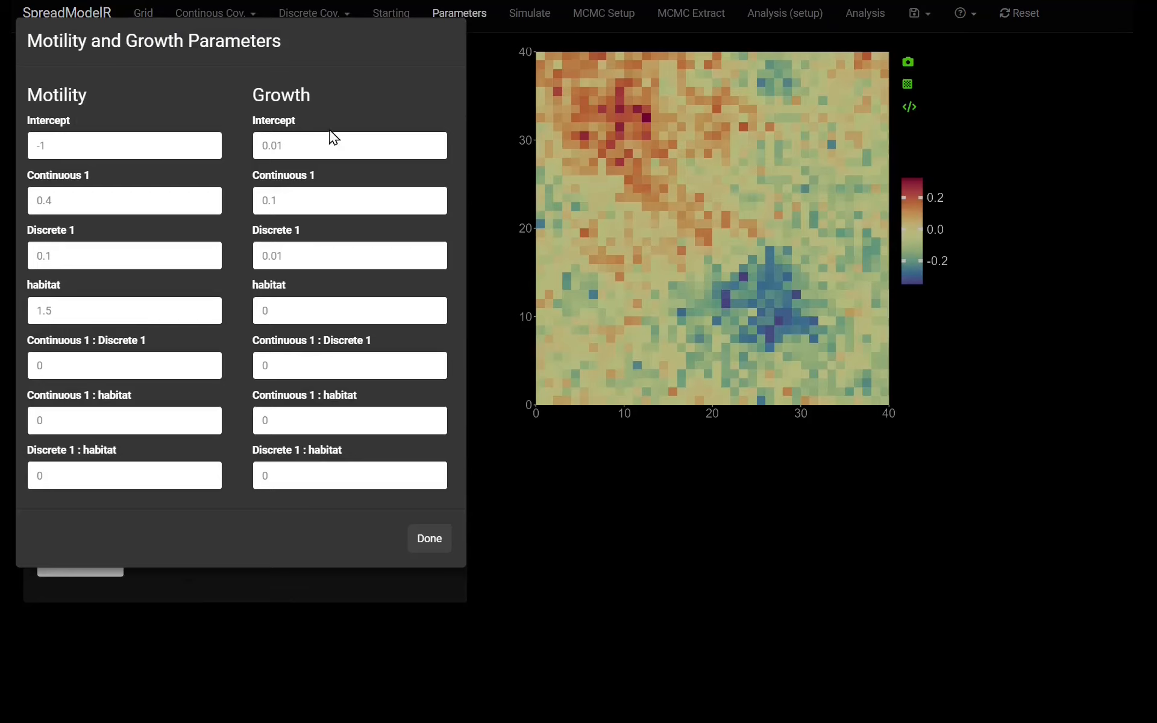
{"action": "left_click", "coordinate": [277, 201]}
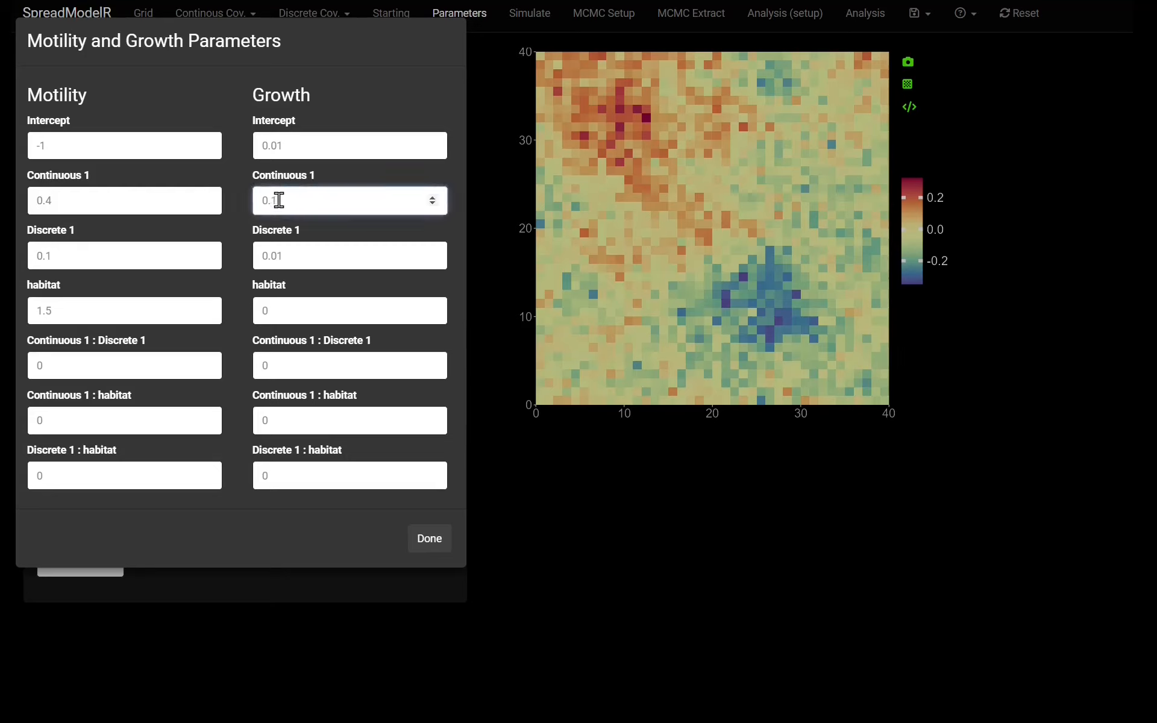
{"action": "key", "text": "ctrl+a"}
{"action": "type", "text": "-0.5"}
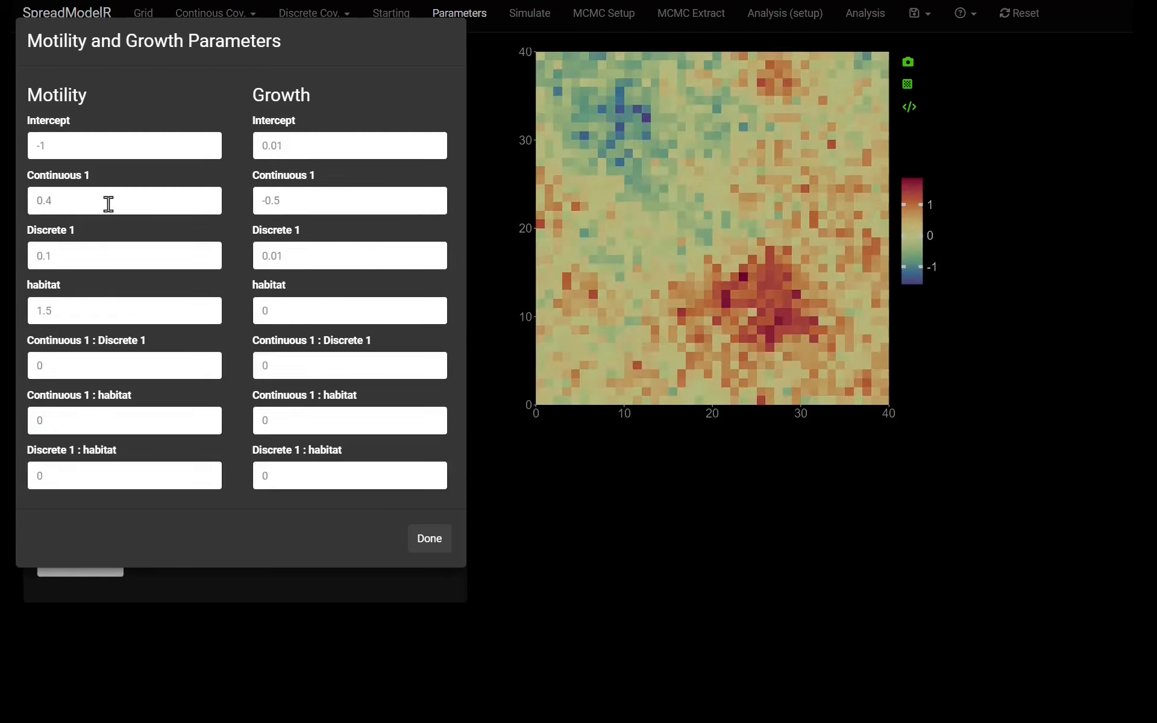
Set the Continuous 1 growth coefficient to -0.05
{"action": "left_click", "coordinate": [306, 195]}
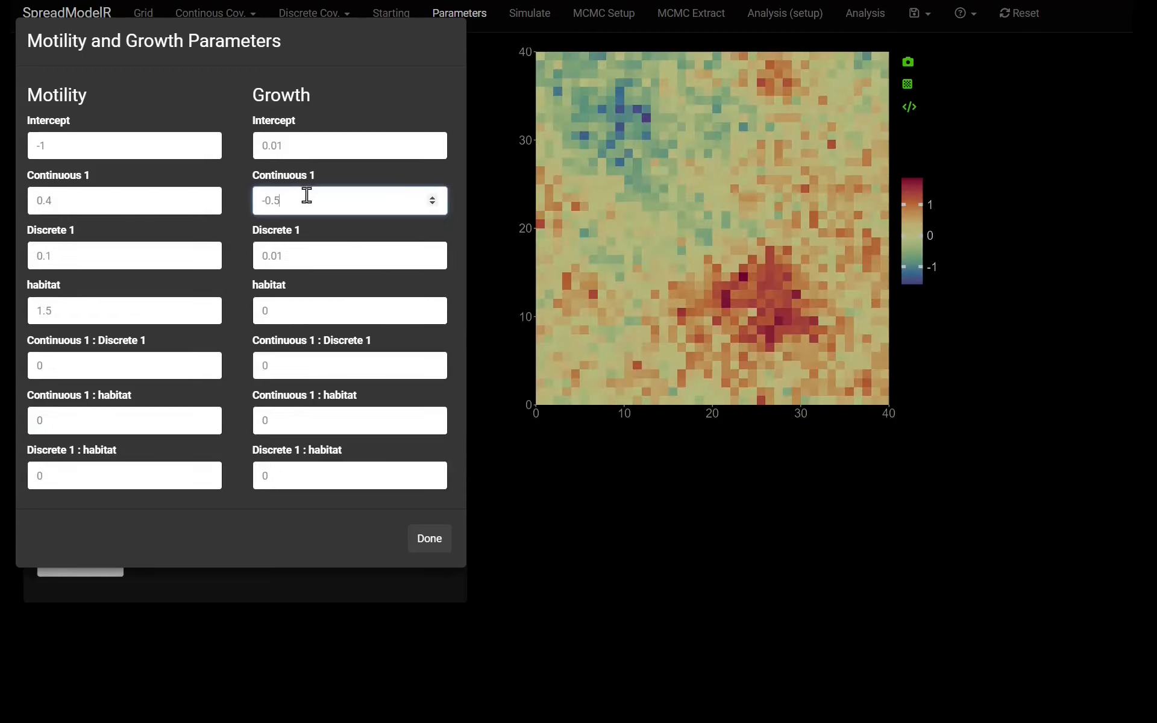
{"action": "left_click", "coordinate": [272, 199]}
{"action": "type", "text": "0"}
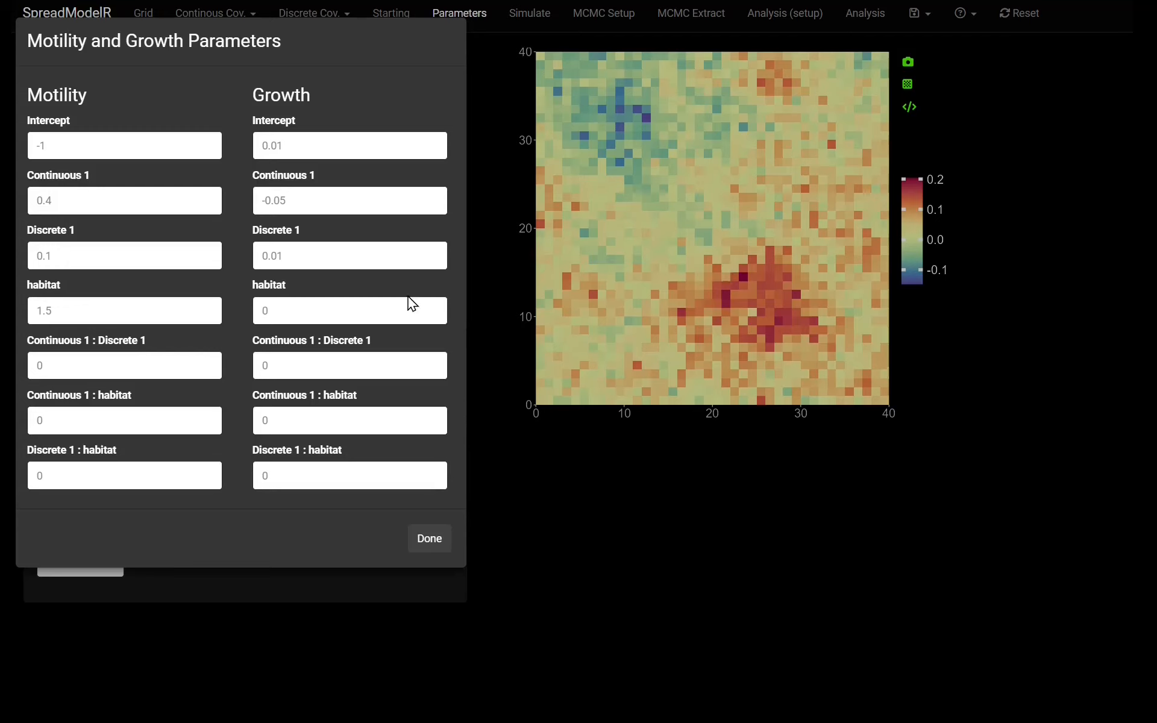
Set the Discrete 1 growth coefficient to 0 and leave the parameter dialog
{"action": "left_click_drag", "start_coordinate": [322, 261], "coordinate": [215, 250]}
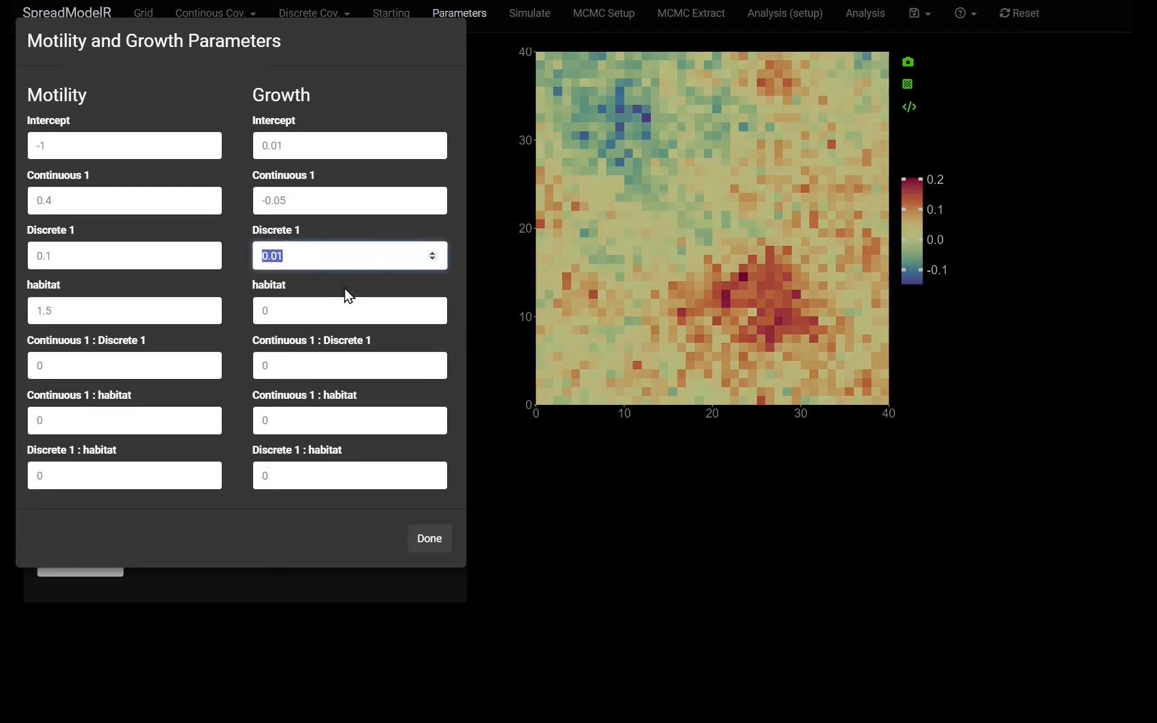
{"action": "type", "text": "0"}
{"action": "left_click", "coordinate": [539, 214]}
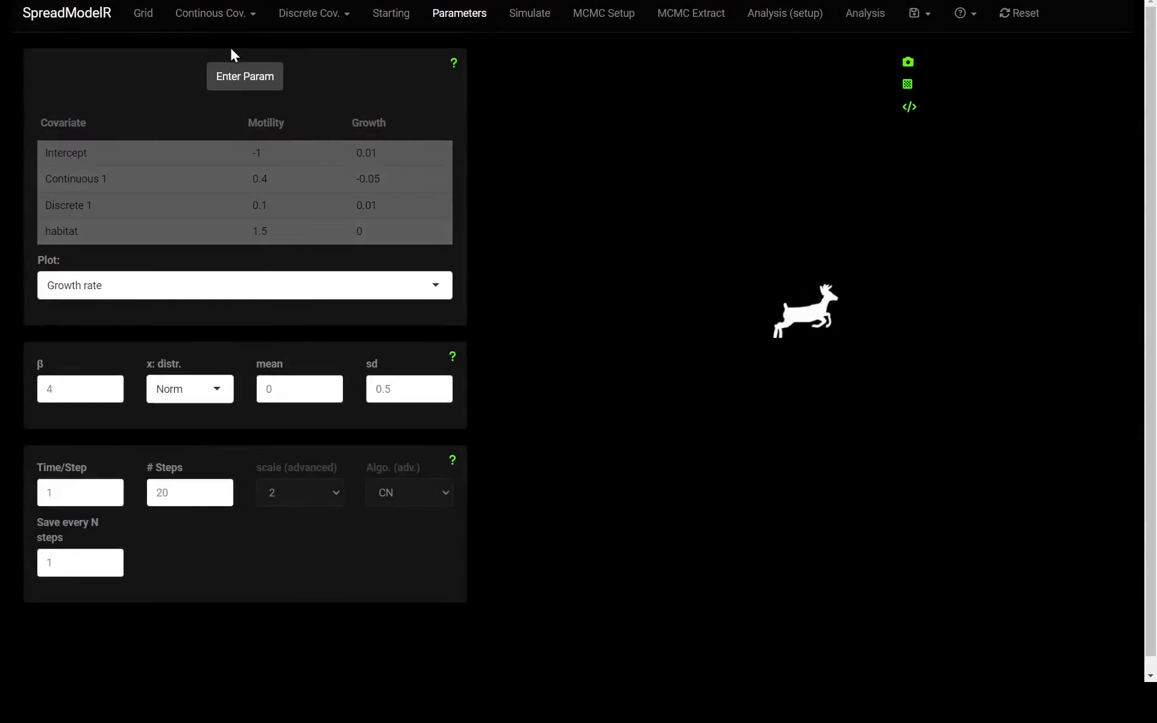
Set the habitat growth coefficient to 0.01 and finish entering the motility and growth parameters
{"action": "left_click", "coordinate": [239, 72]}
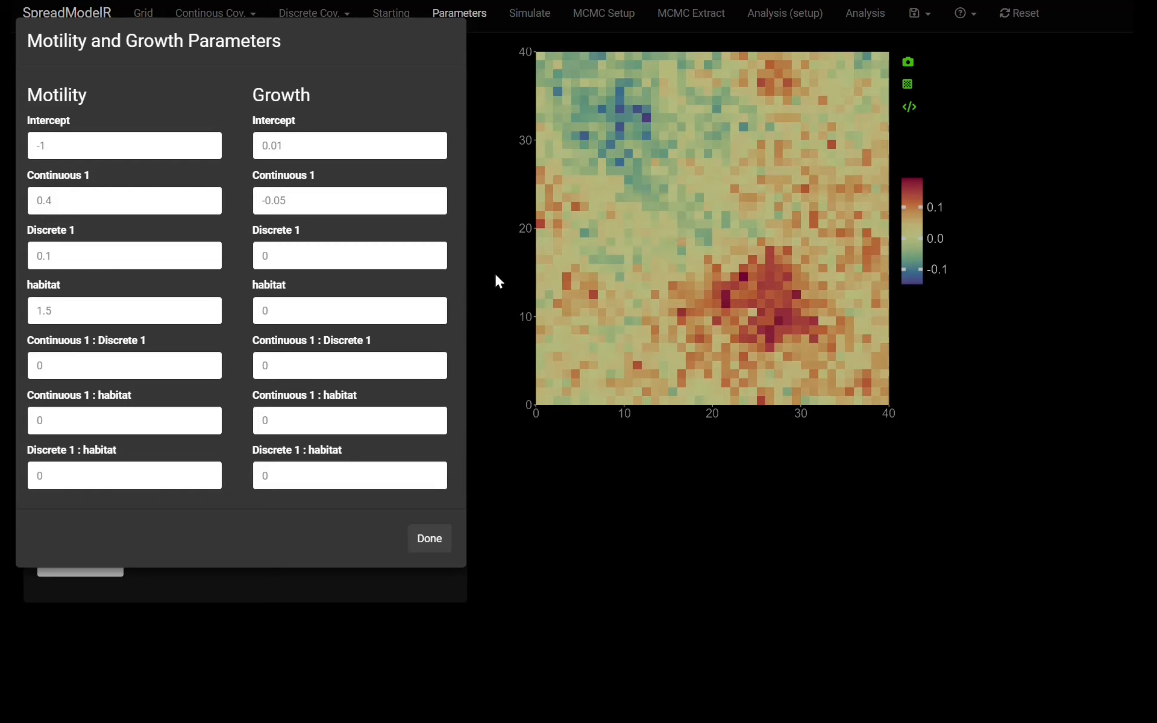
{"action": "left_click", "coordinate": [283, 311]}
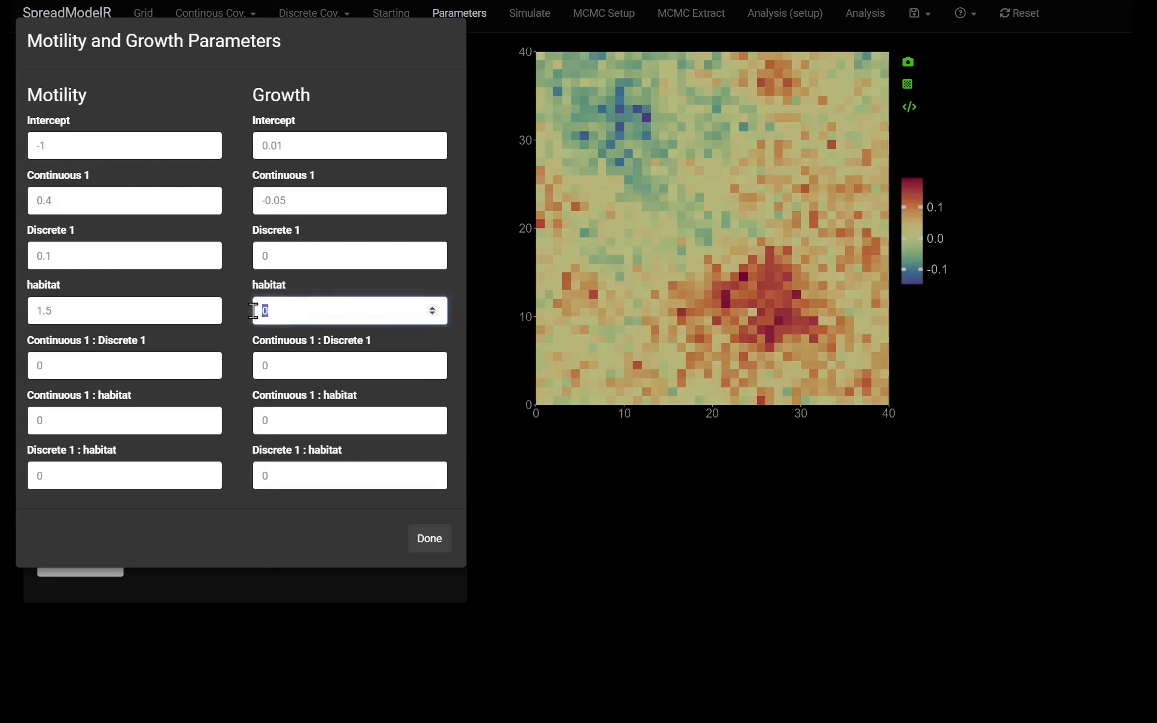
{"action": "type", "text": "0.01"}
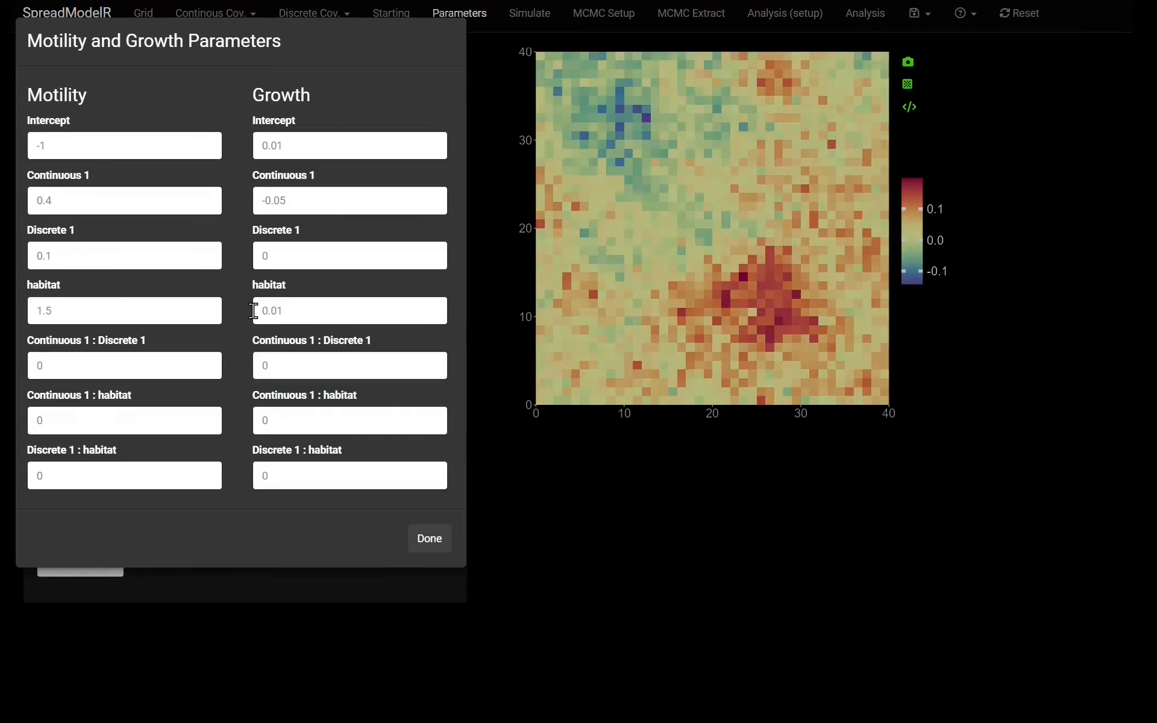
{"action": "left_click", "coordinate": [433, 543]}
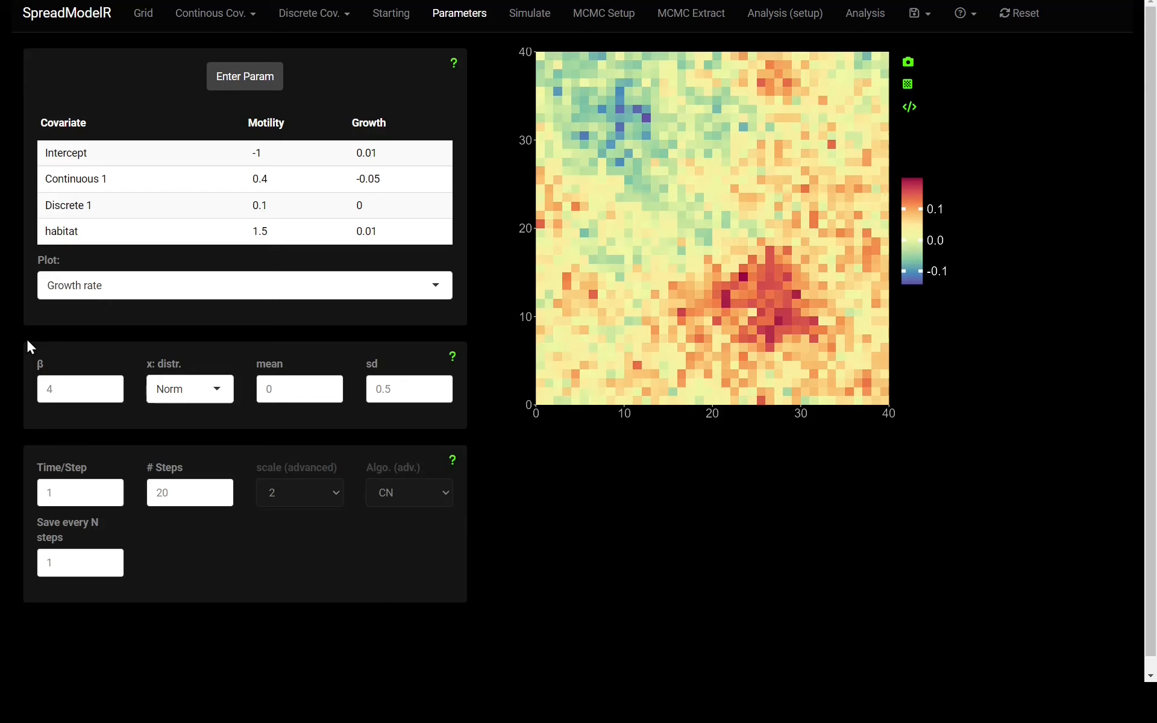
Run the simulation with the entered parameters
{"action": "left_click", "coordinate": [546, 18]}
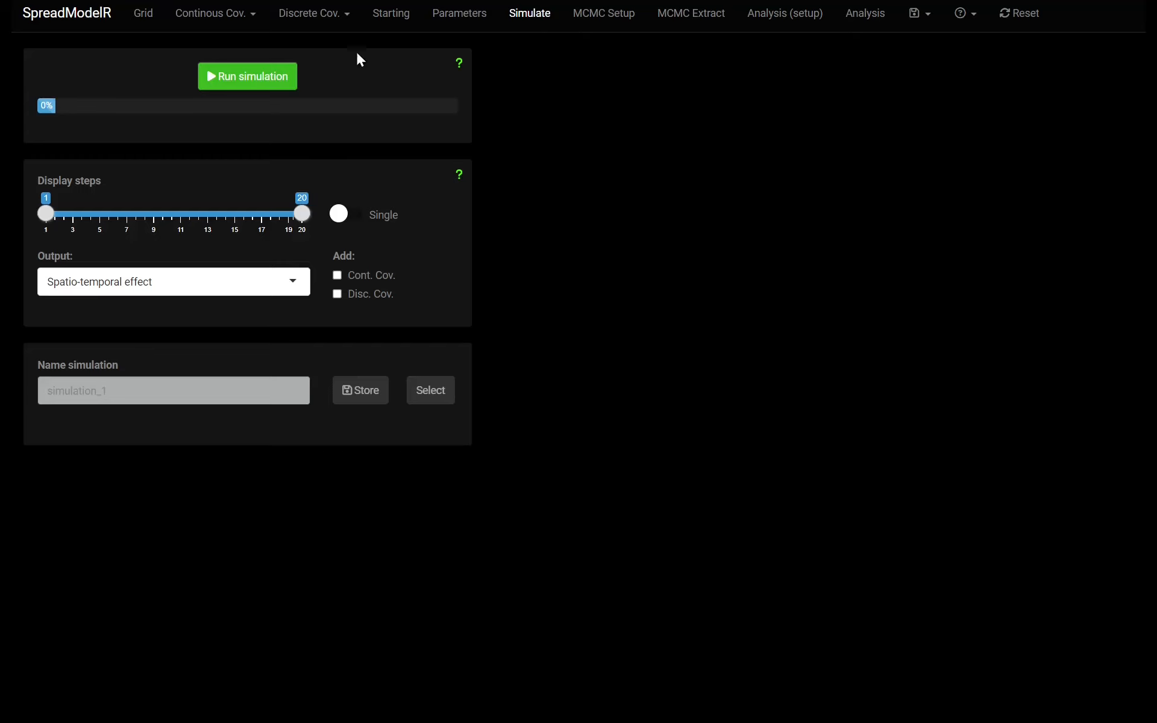
{"action": "left_click", "coordinate": [241, 78]}
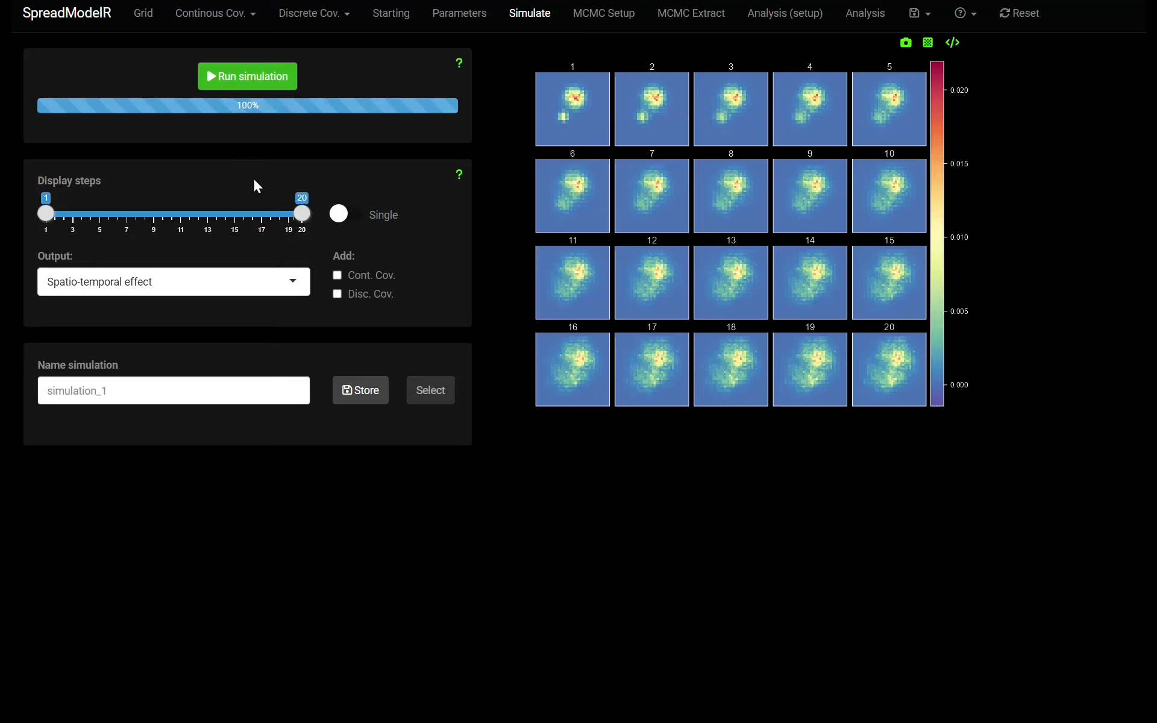
Narrow the displayed simulation steps to 5 through 15 and restore the full range of 1 to 20
{"action": "left_click_drag", "start_coordinate": [307, 222], "coordinate": [241, 223]}
{"action": "left_click_drag", "start_coordinate": [45, 214], "coordinate": [100, 214]}
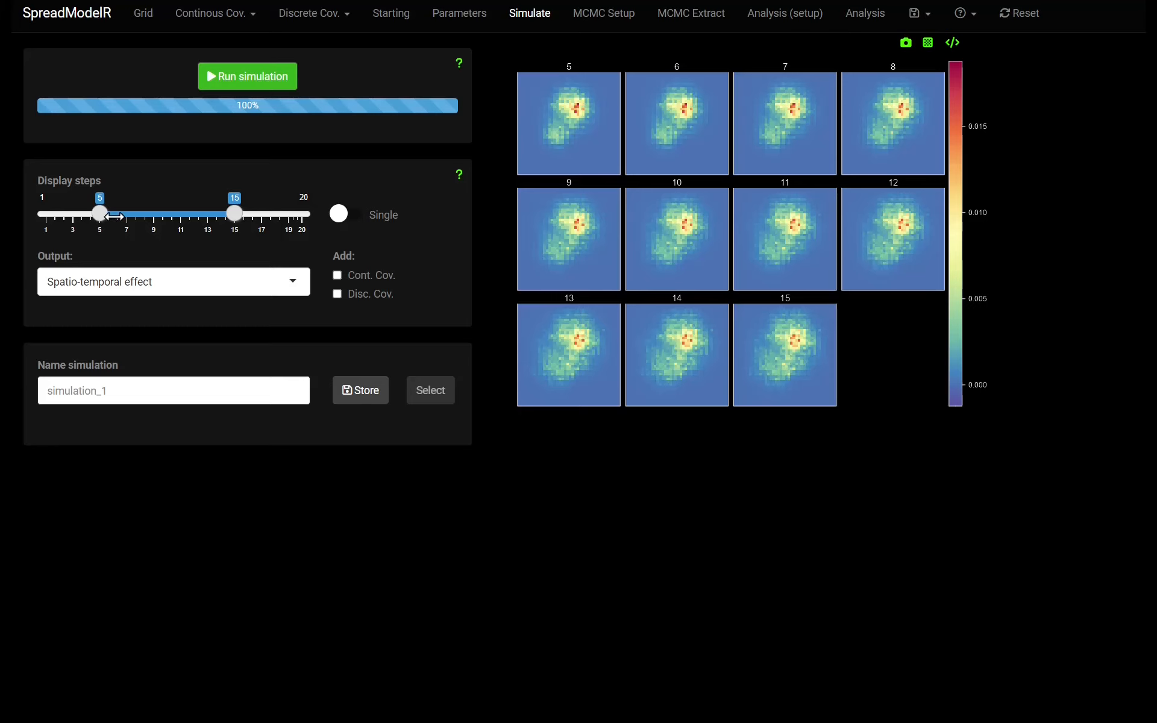
{"action": "left_click_drag", "start_coordinate": [100, 214], "coordinate": [45, 214]}
{"action": "left_click_drag", "start_coordinate": [242, 216], "coordinate": [304, 215]}
Switch the simulation display to a single step and advance the spatio-temporal effect map through to step 20
{"action": "left_click", "coordinate": [341, 218]}
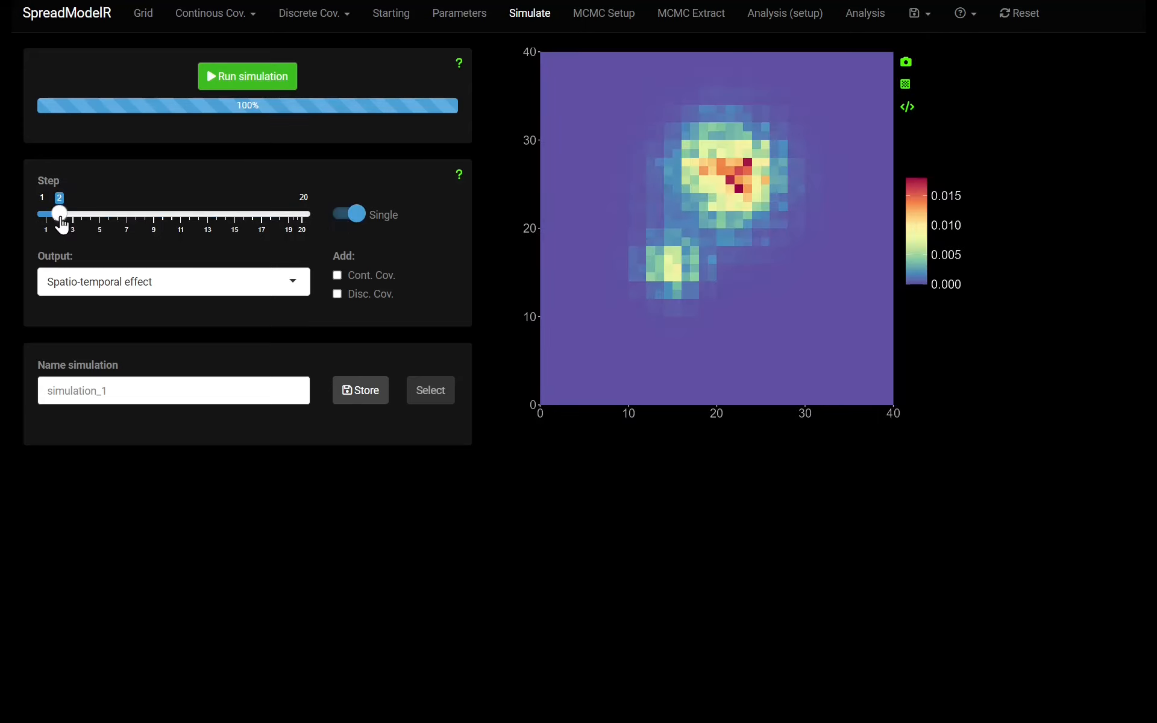
{"action": "key", "text": "Right"}
{"action": "key", "text": "Right"}
{"action": "key", "text": "Right"}
{"action": "key", "text": "Right"}
{"action": "key", "text": "Right"}
{"action": "key", "text": "Right"}
{"action": "key", "text": "Right"}
{"action": "key", "text": "Right"}
{"action": "key", "text": "Right"}
{"action": "key", "text": "Right"}
{"action": "key", "text": "Right"}
{"action": "key", "text": "Right"}
{"action": "key", "text": "Right"}
{"action": "key", "text": "Right"}
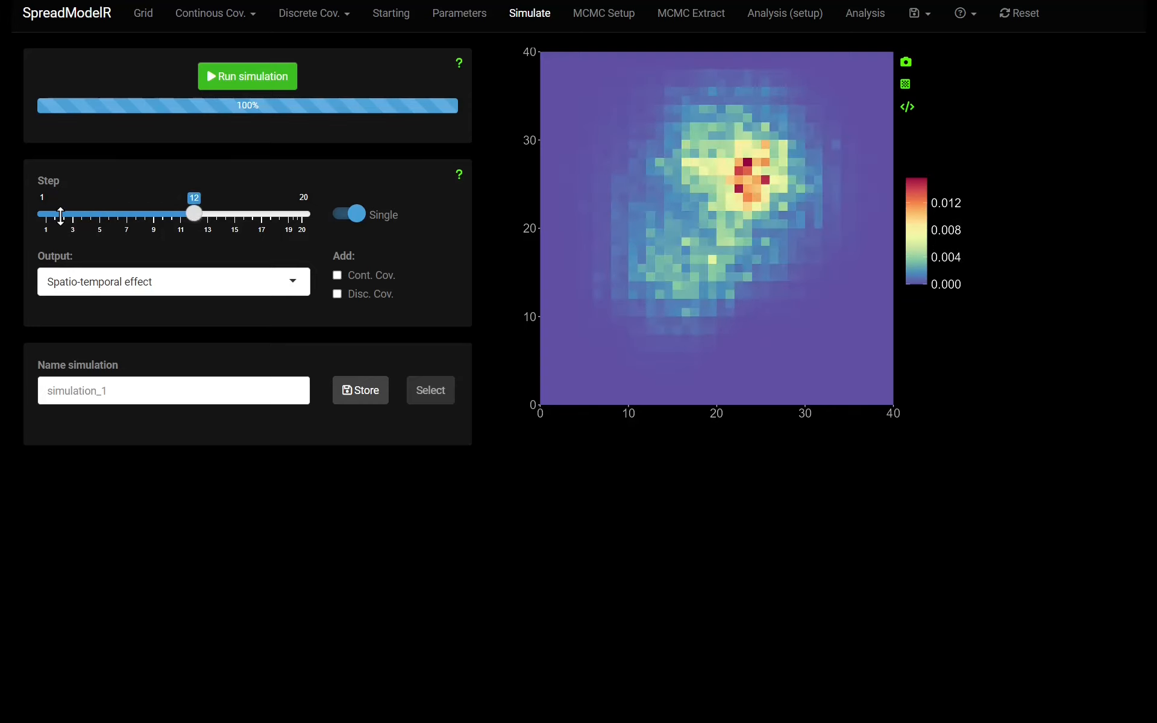
{"action": "key", "text": "Right"}
{"action": "key", "text": "Right"}
{"action": "key", "text": "Right"}
{"action": "key", "text": "Right"}
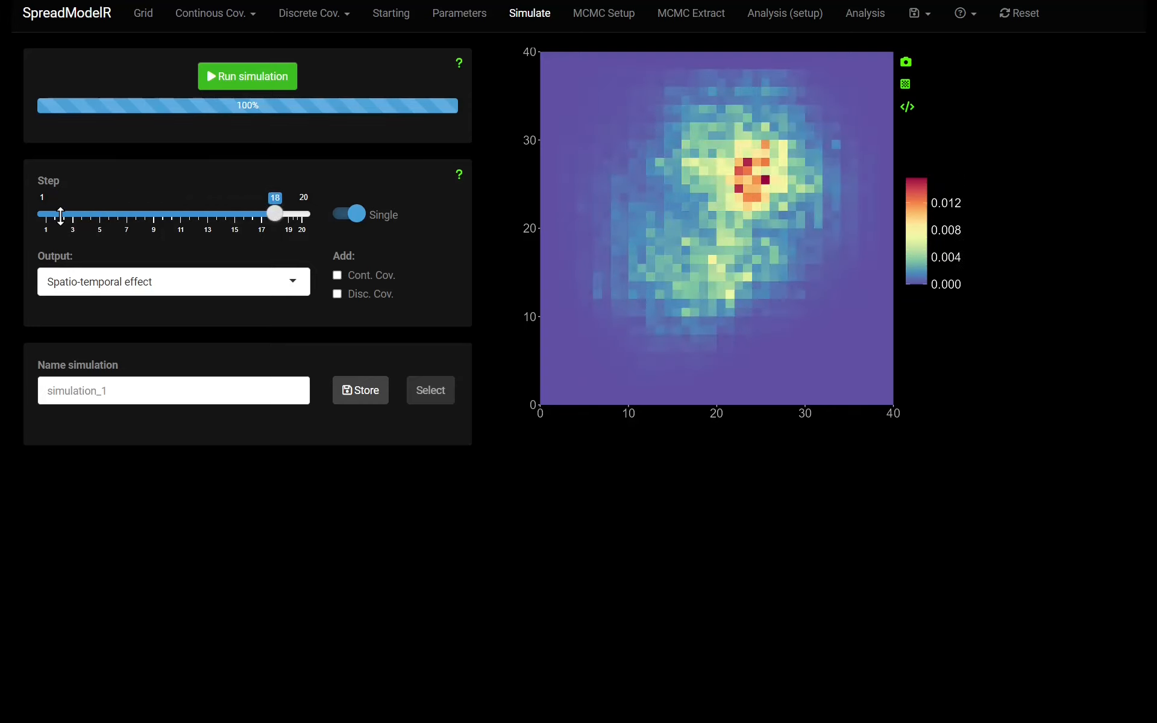
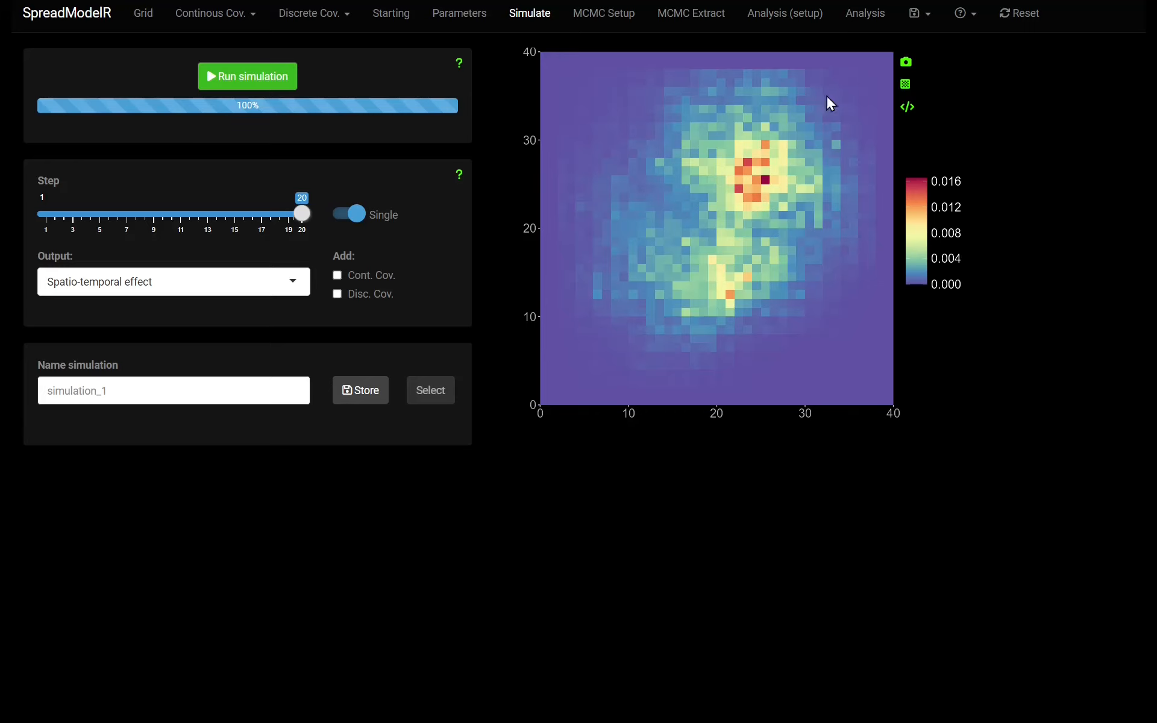
Return to the model parameters and plot the motility rate for comparison with the simulated spread
{"action": "left_click", "coordinate": [478, 16]}
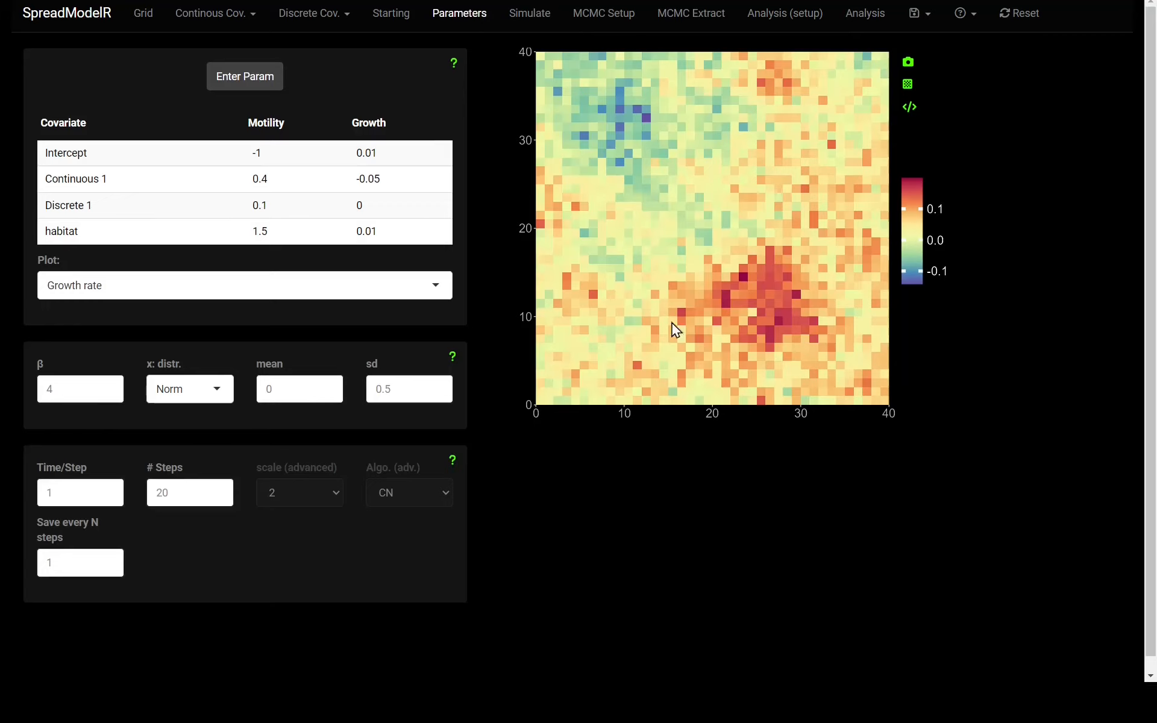
{"action": "left_click", "coordinate": [422, 287]}
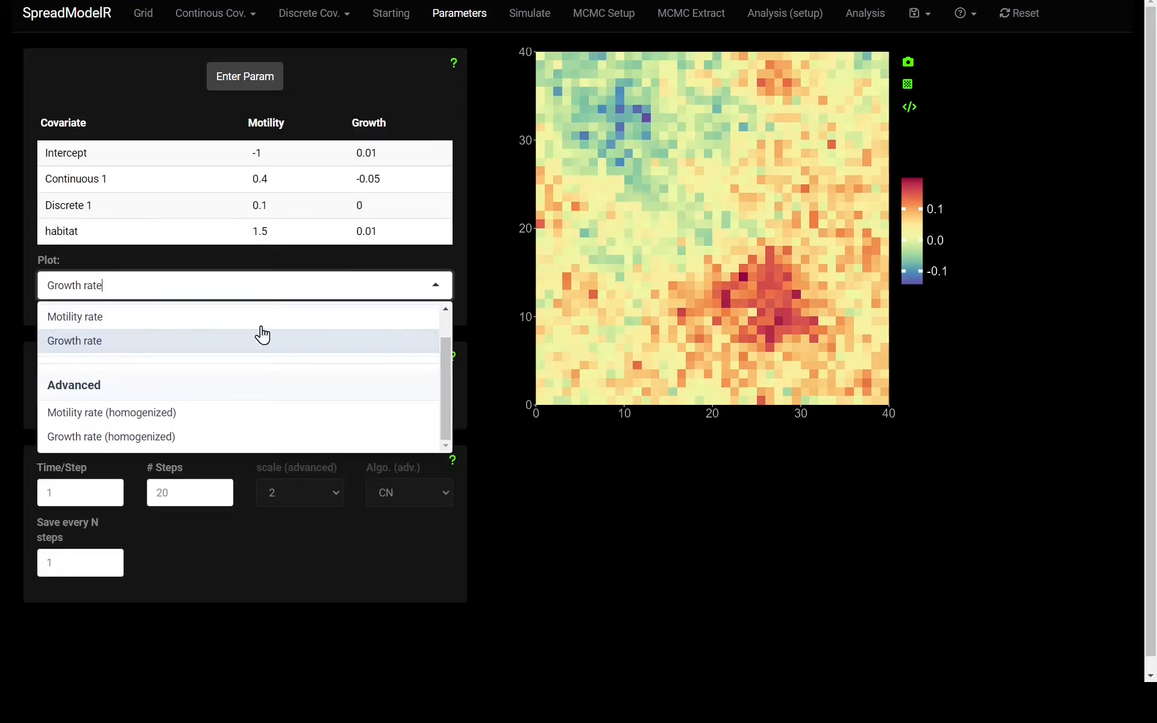
{"action": "left_click", "coordinate": [182, 323]}
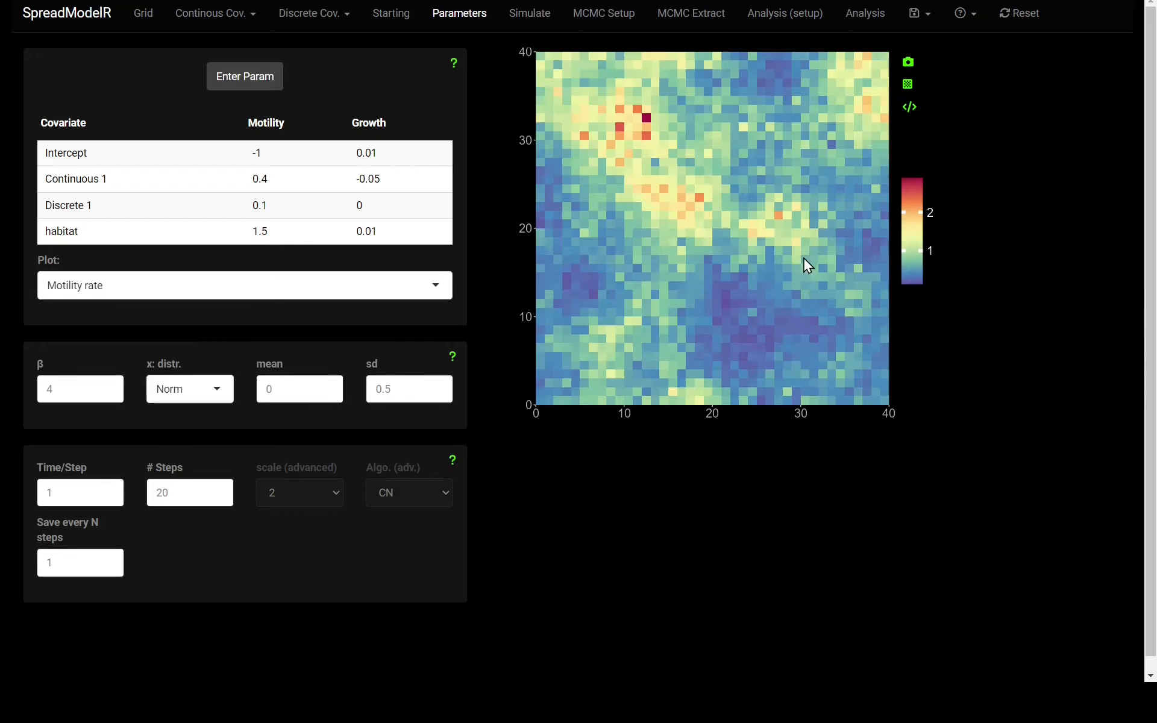
Return to the simulation results, move the single-step spatio-temporal effect map back to step 1, and display all steps together
{"action": "left_click", "coordinate": [531, 14]}
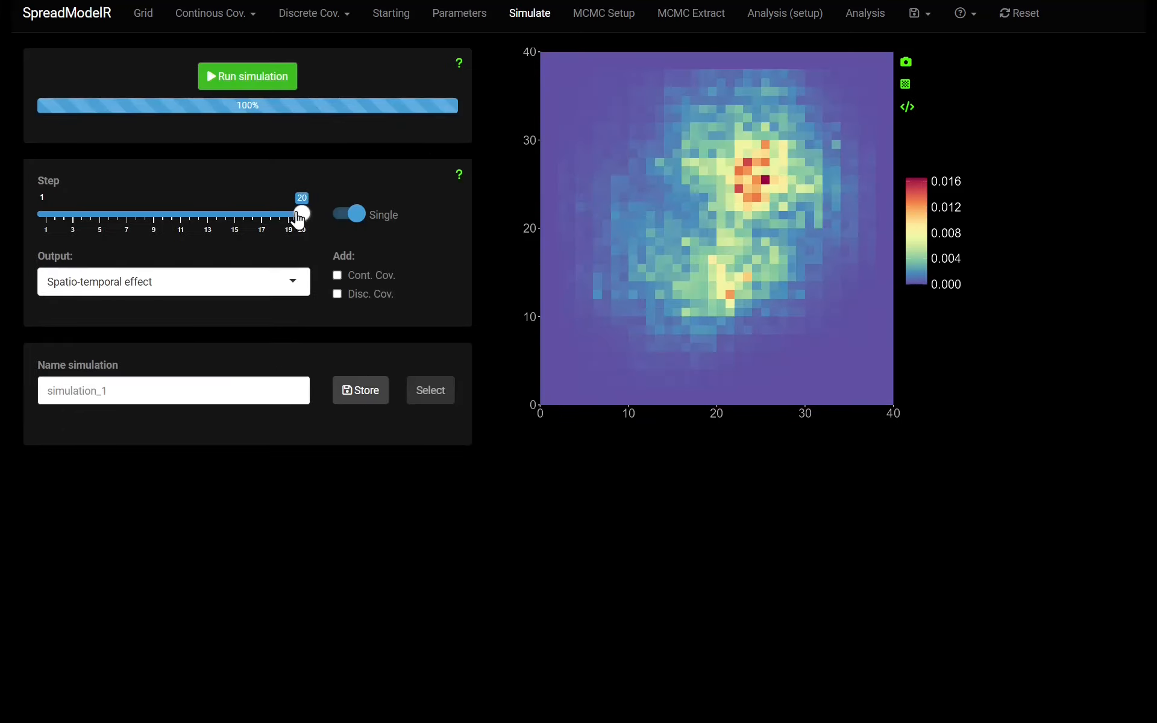
{"action": "left_click_drag", "start_coordinate": [302, 214], "coordinate": [51, 222]}
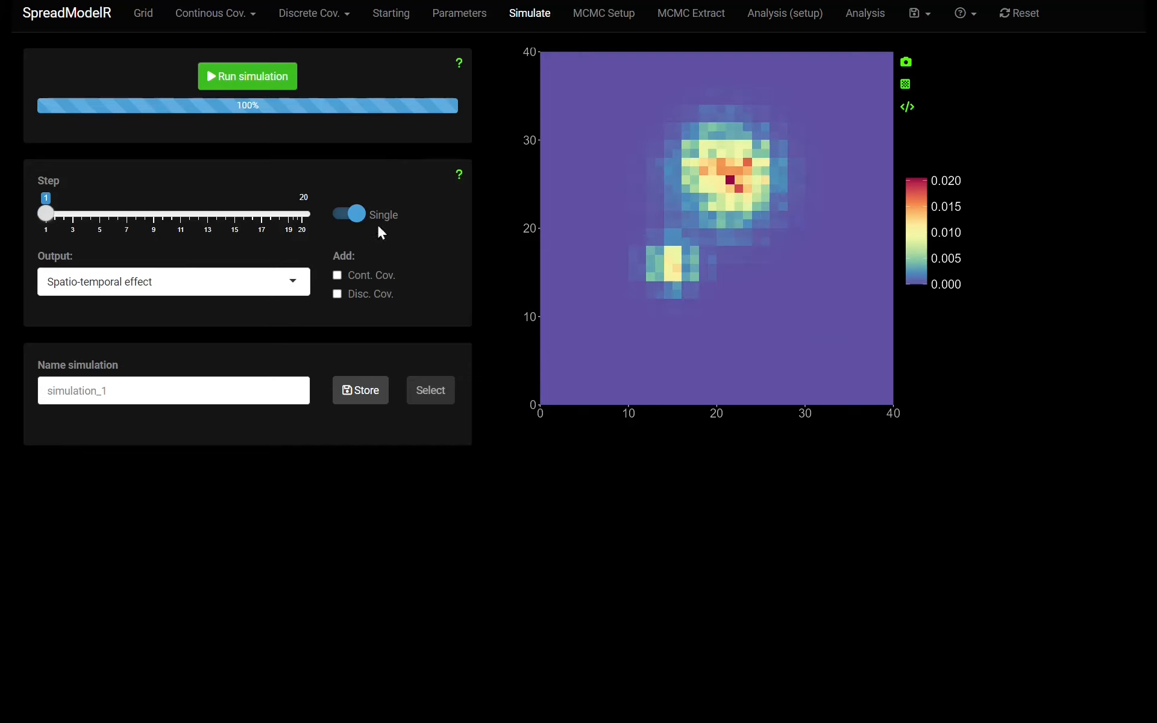
{"action": "left_click", "coordinate": [359, 205]}
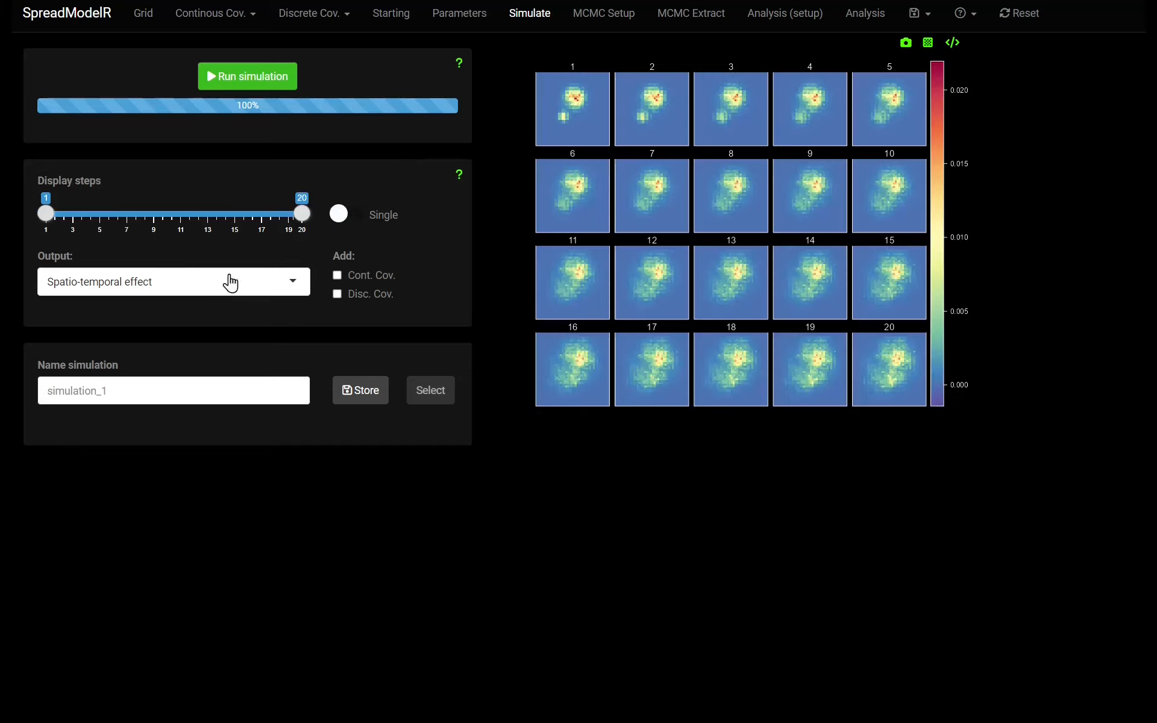
Compare the Probability output with the Spatio-temporal effect across all simulation steps, ending on Probability
{"action": "left_click", "coordinate": [262, 282]}
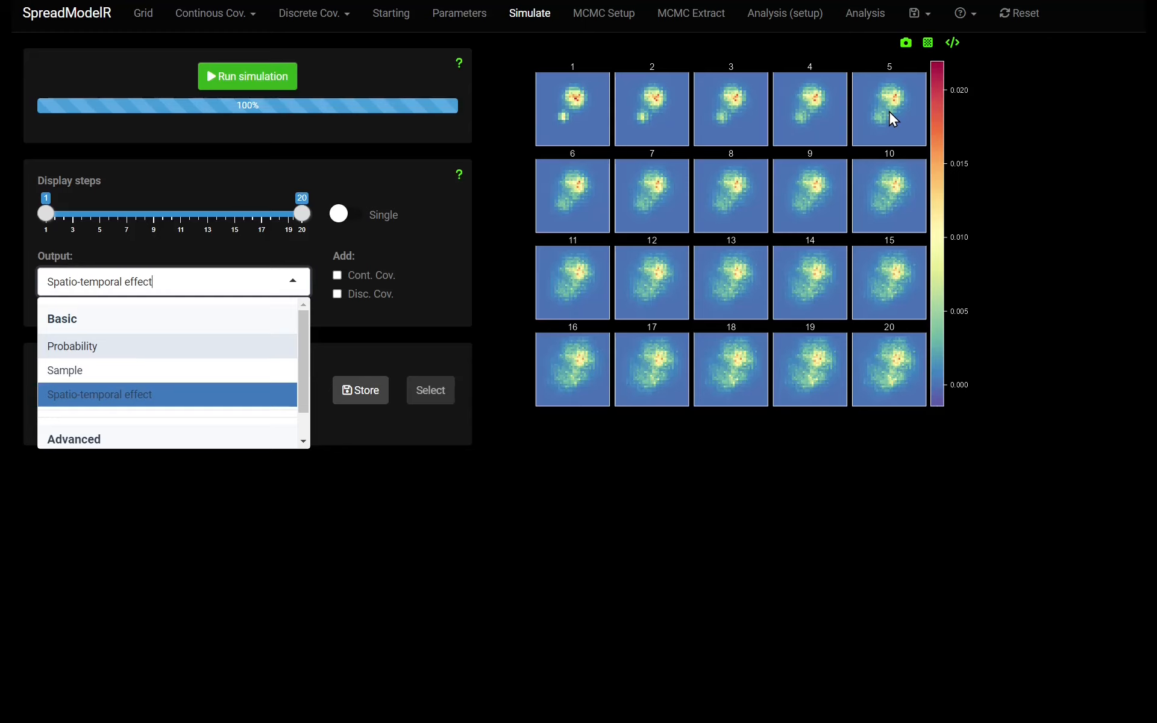
{"action": "left_click", "coordinate": [147, 347]}
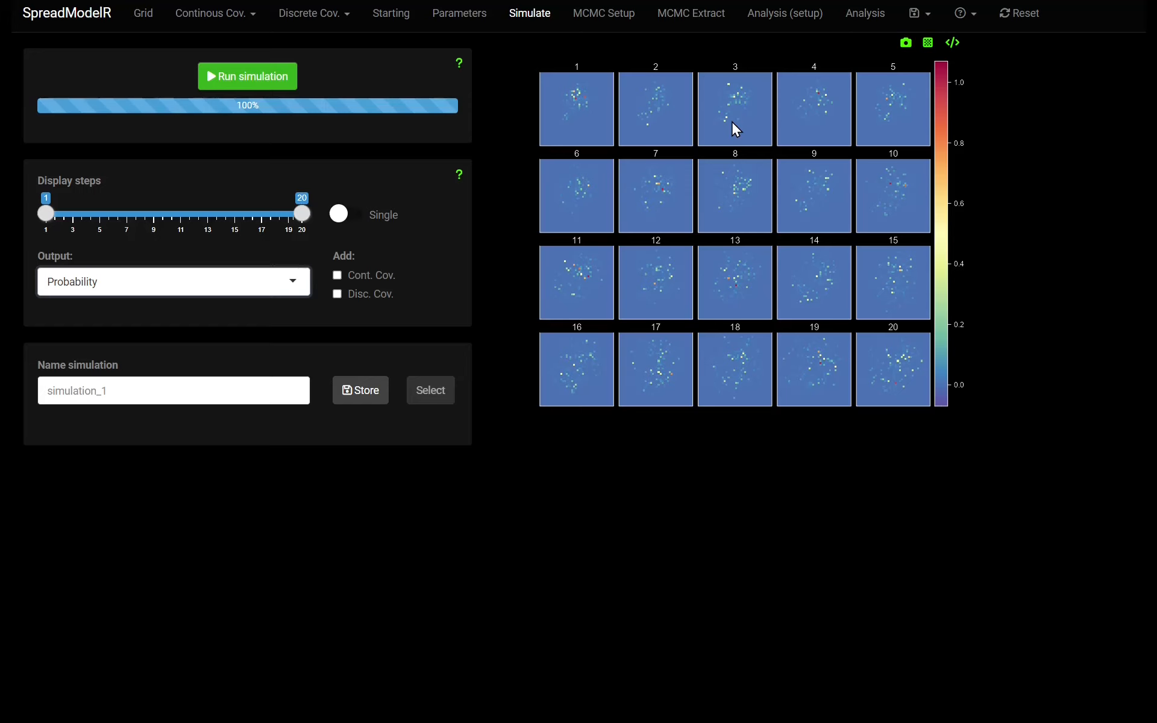
{"action": "left_click", "coordinate": [182, 288]}
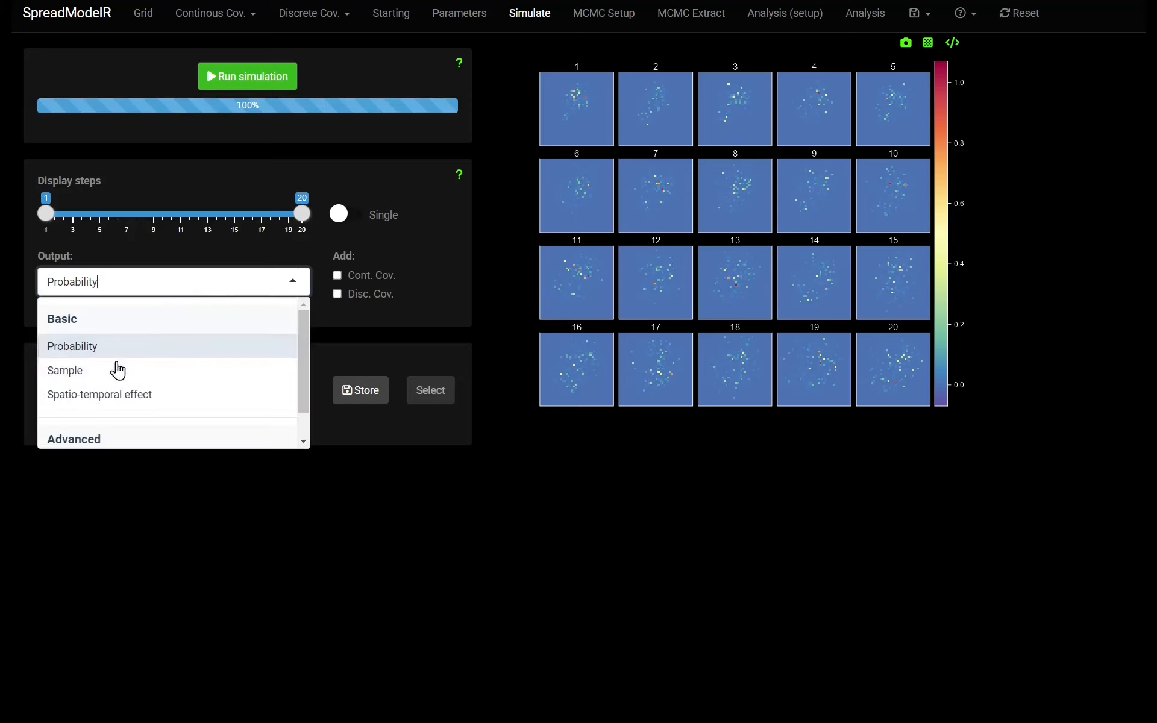
{"action": "left_click", "coordinate": [121, 399]}
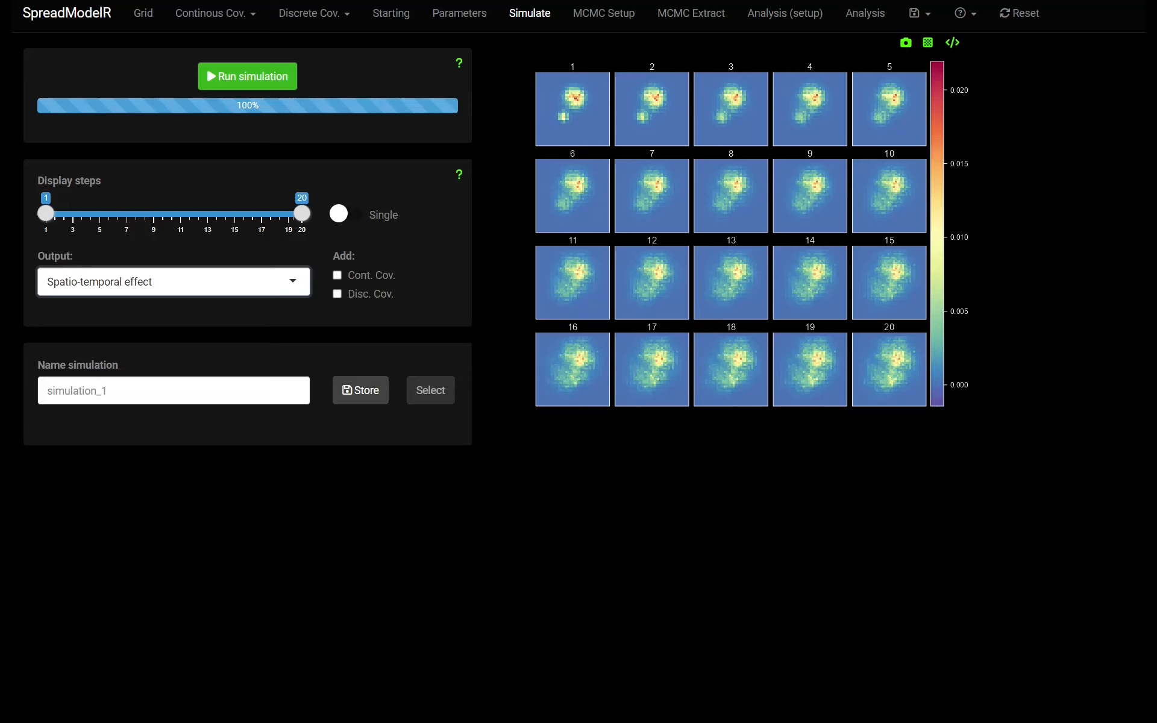
{"action": "left_click", "coordinate": [294, 295]}
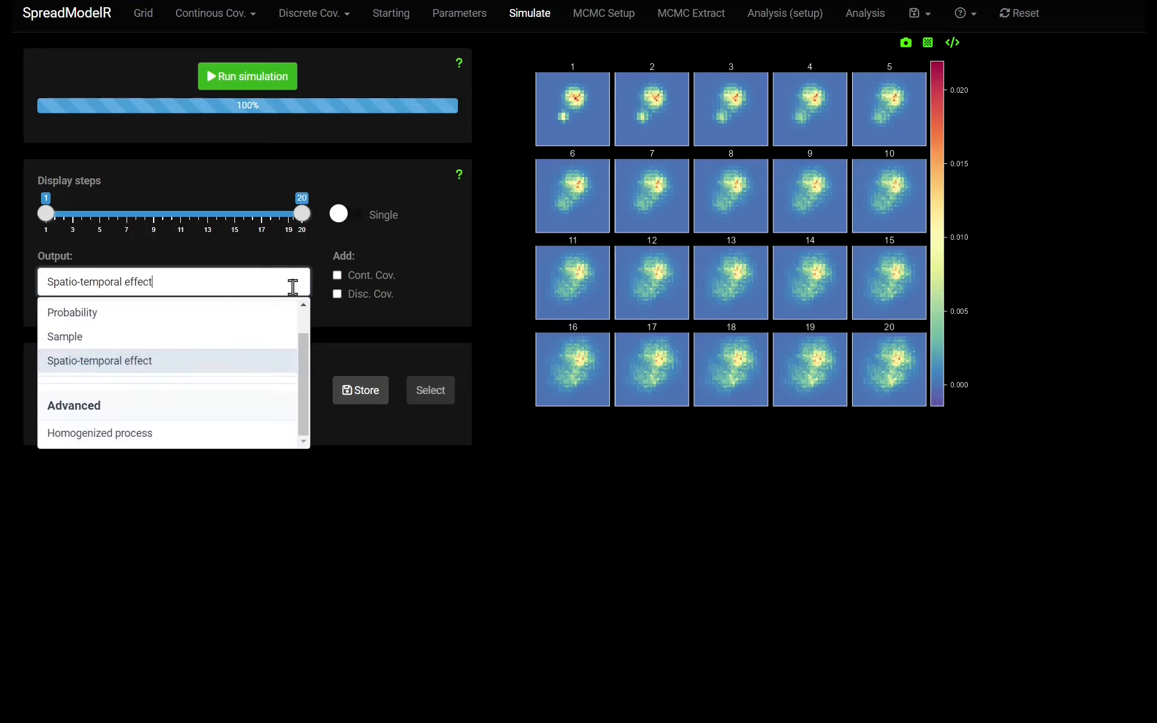
{"action": "left_click", "coordinate": [175, 312]}
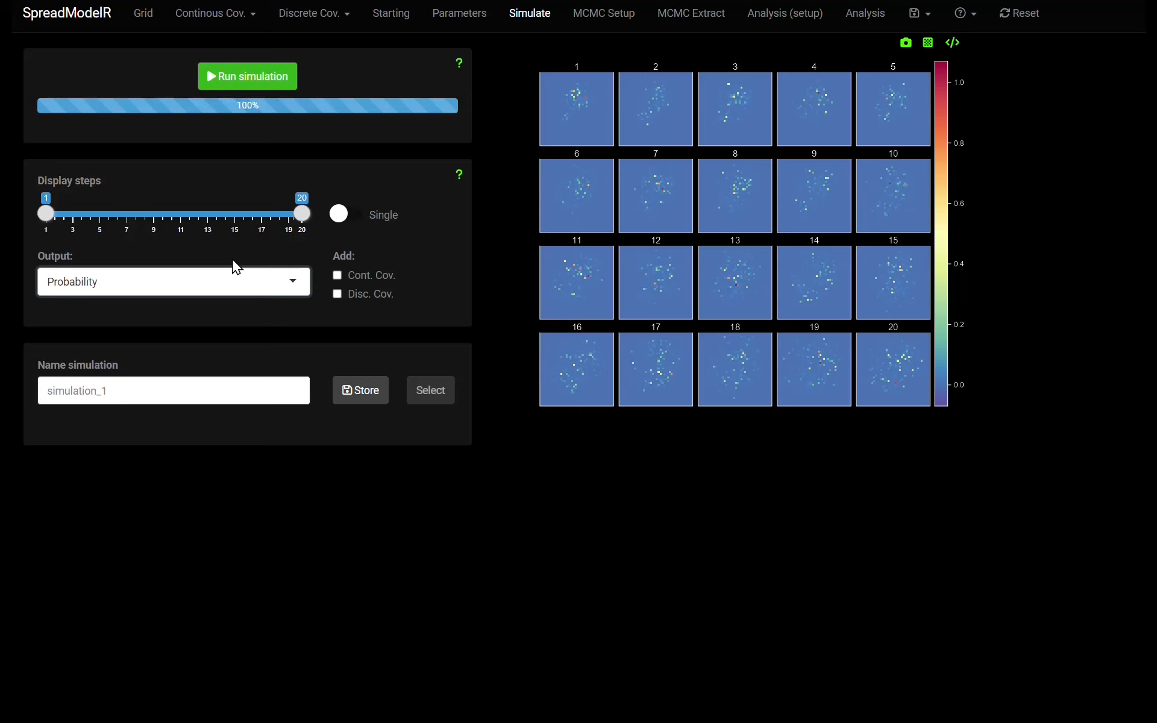
Show only step 1 with the Sample output and overlay the continuous covariate on the map
{"action": "left_click", "coordinate": [341, 214]}
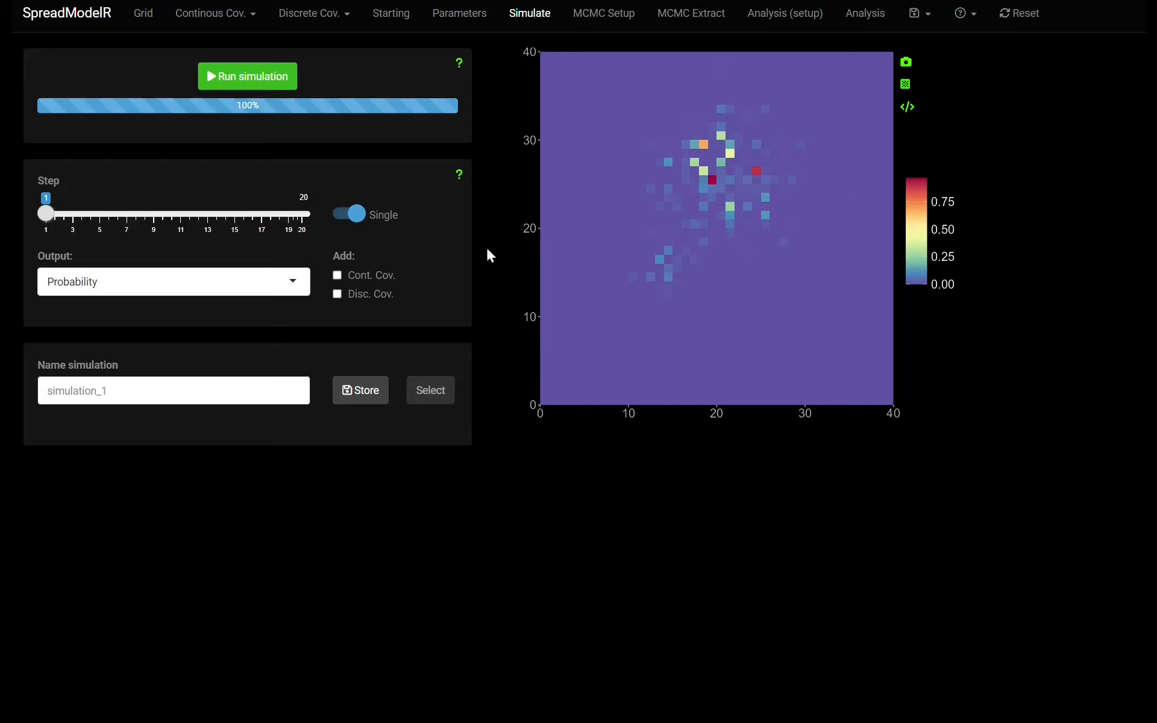
{"action": "left_click", "coordinate": [266, 280]}
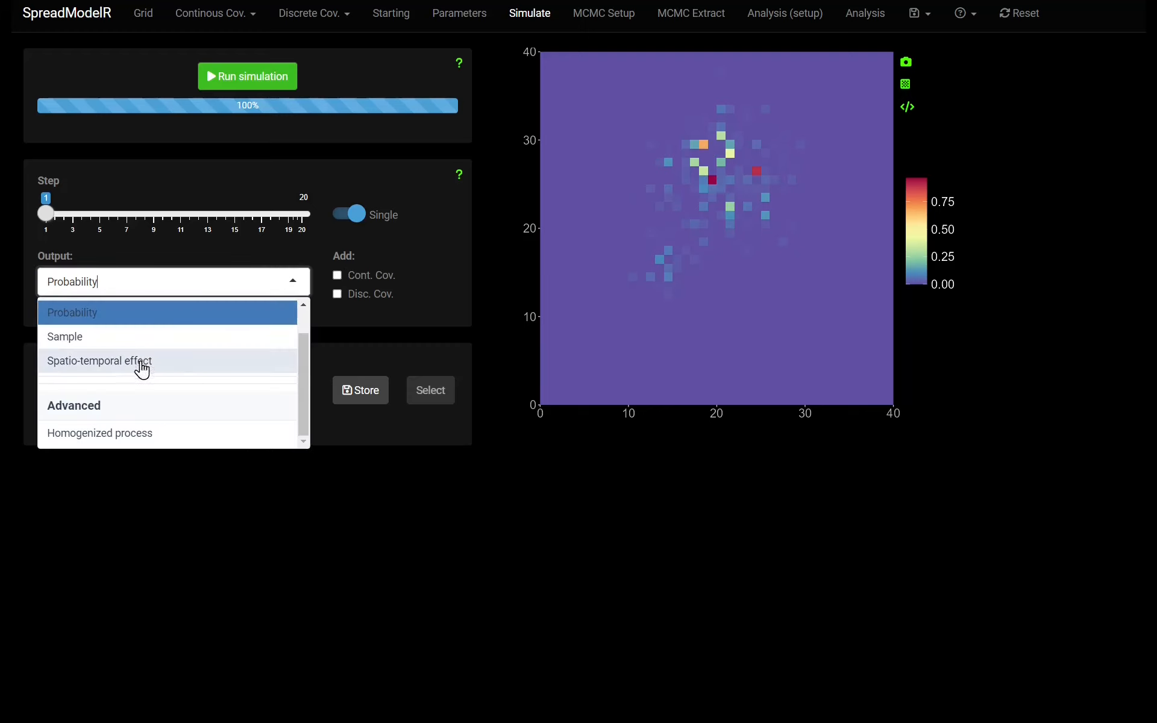
{"action": "left_click", "coordinate": [126, 339]}
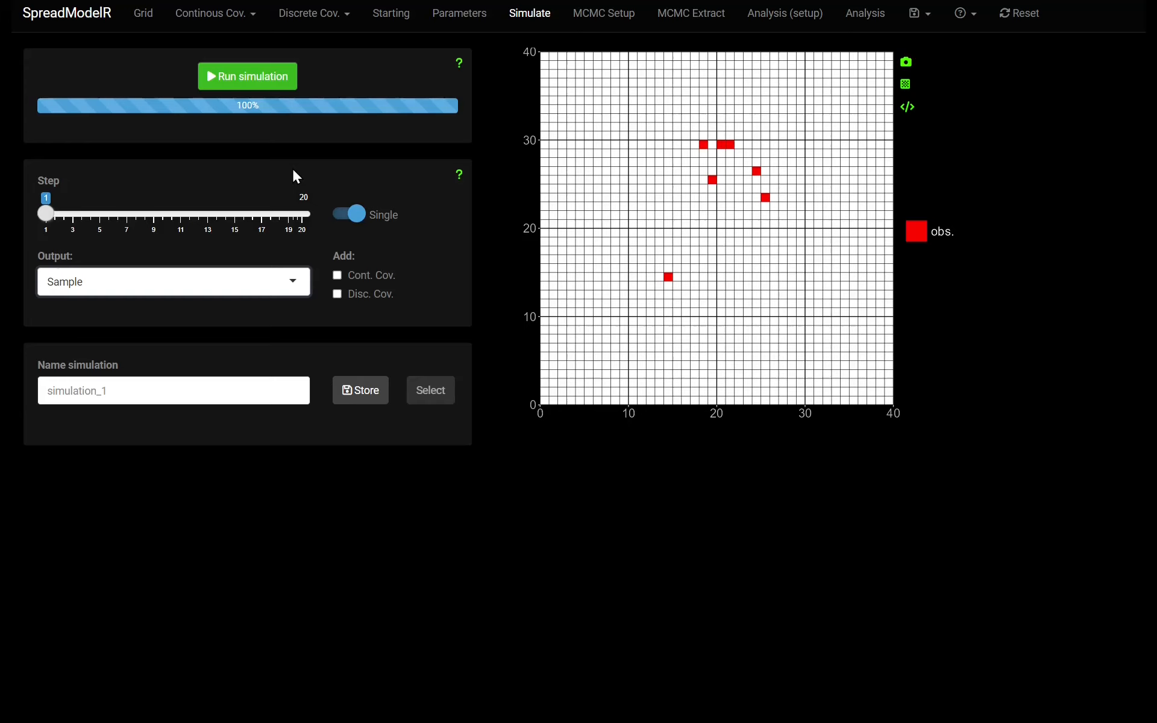
{"action": "left_click", "coordinate": [337, 276]}
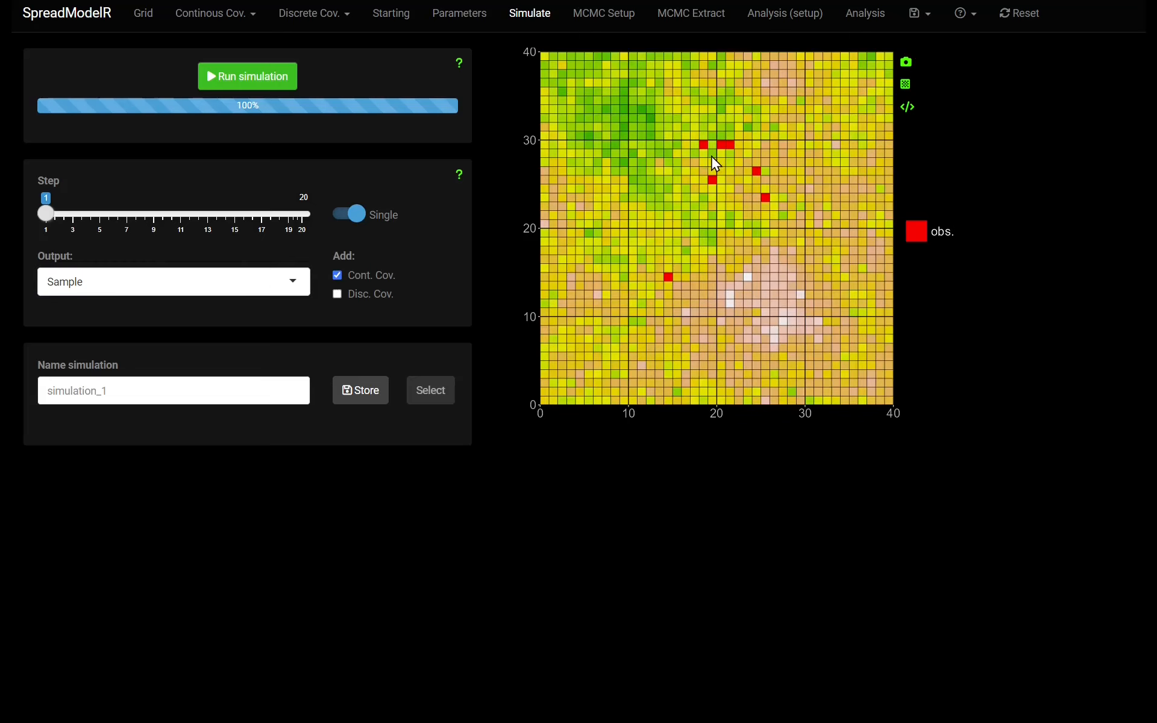
Overlay the discrete covariate on the single-step sample map and make habitat its continuous background covariate
{"action": "left_click", "coordinate": [336, 298]}
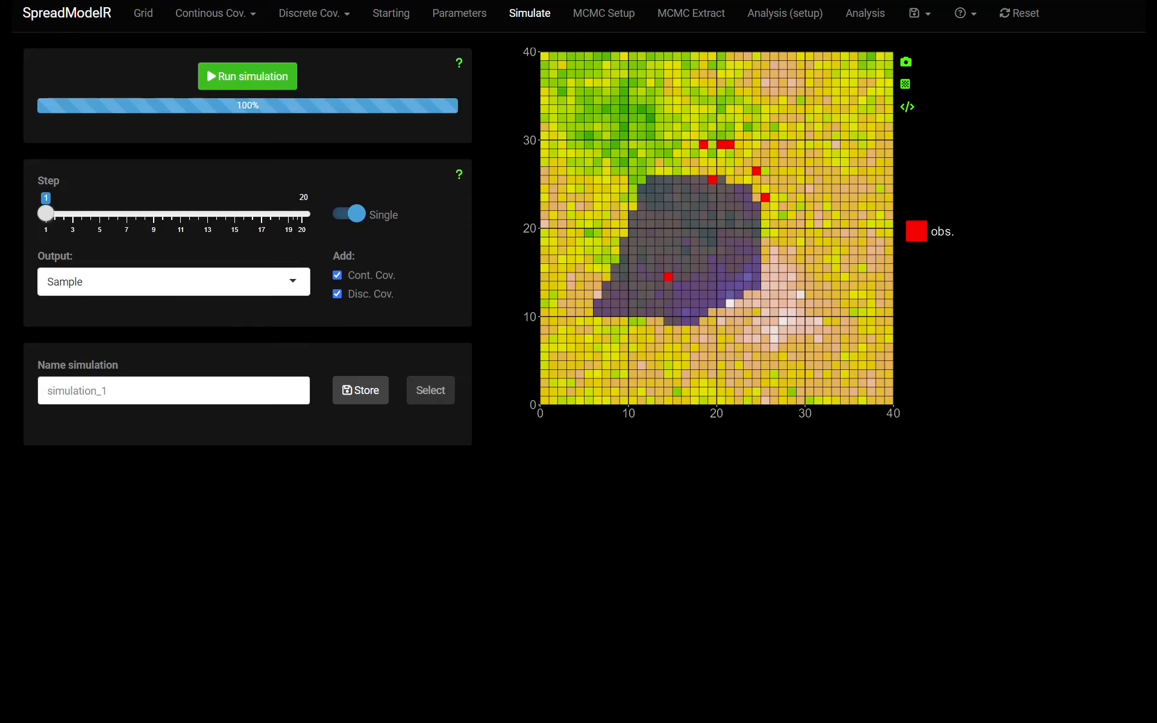
{"action": "left_click", "coordinate": [244, 22]}
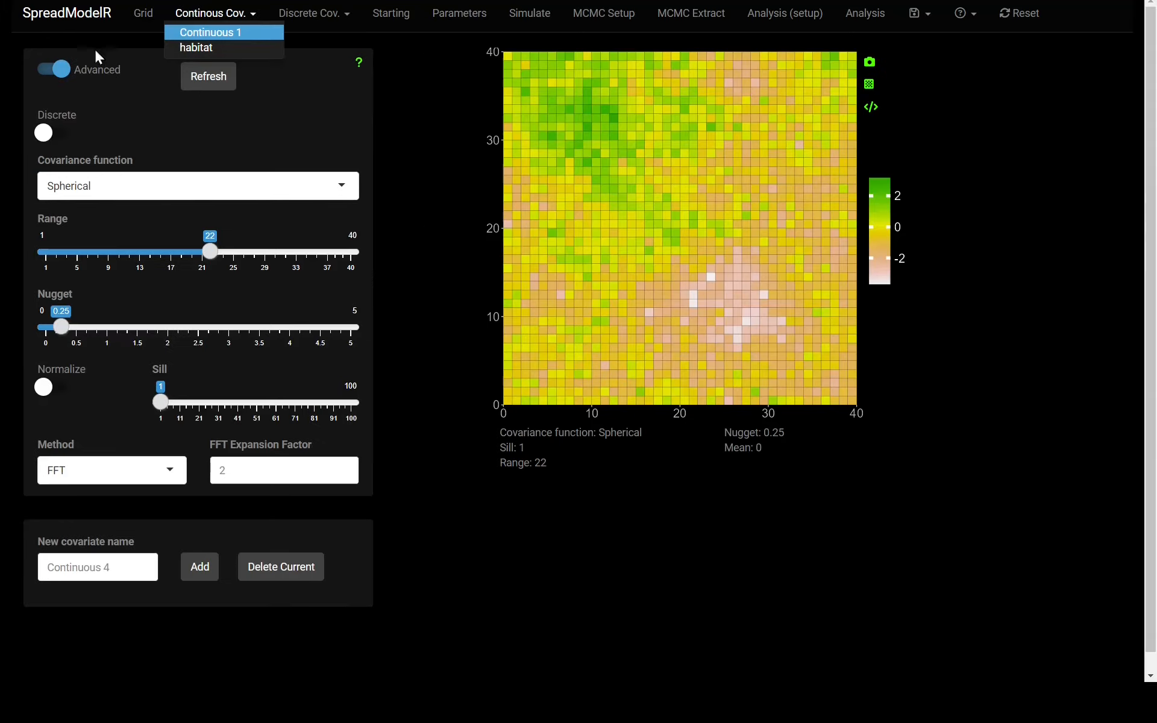
{"action": "left_click", "coordinate": [197, 48]}
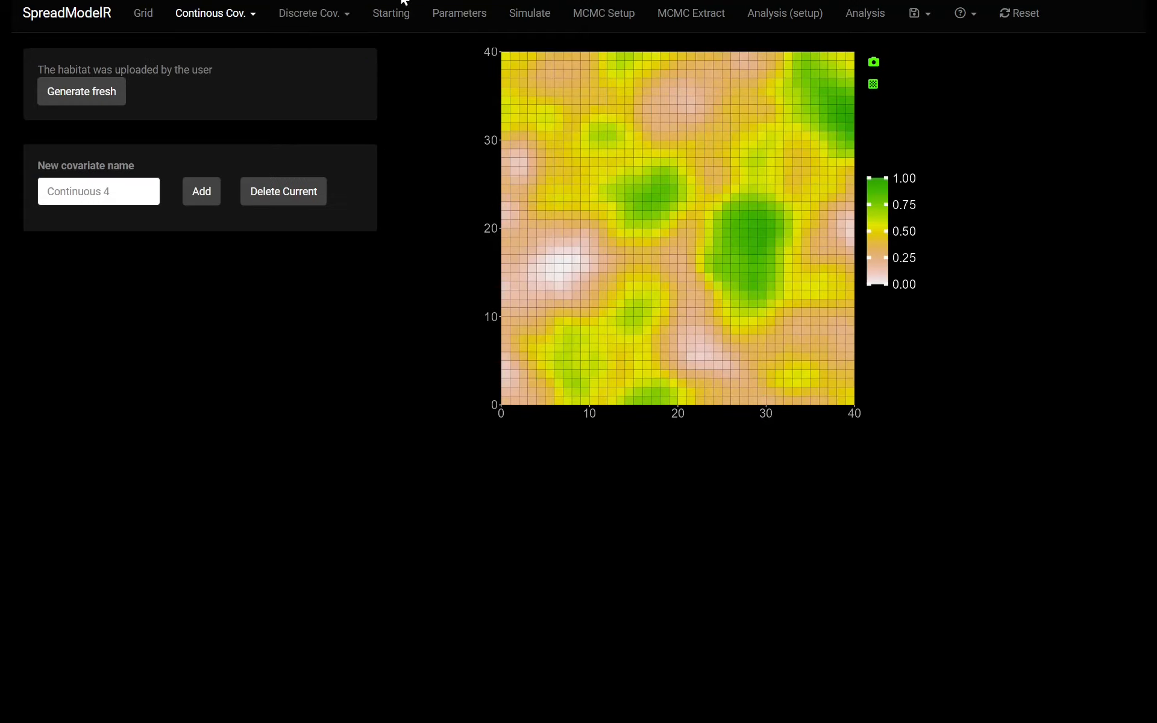
{"action": "left_click", "coordinate": [511, 16]}
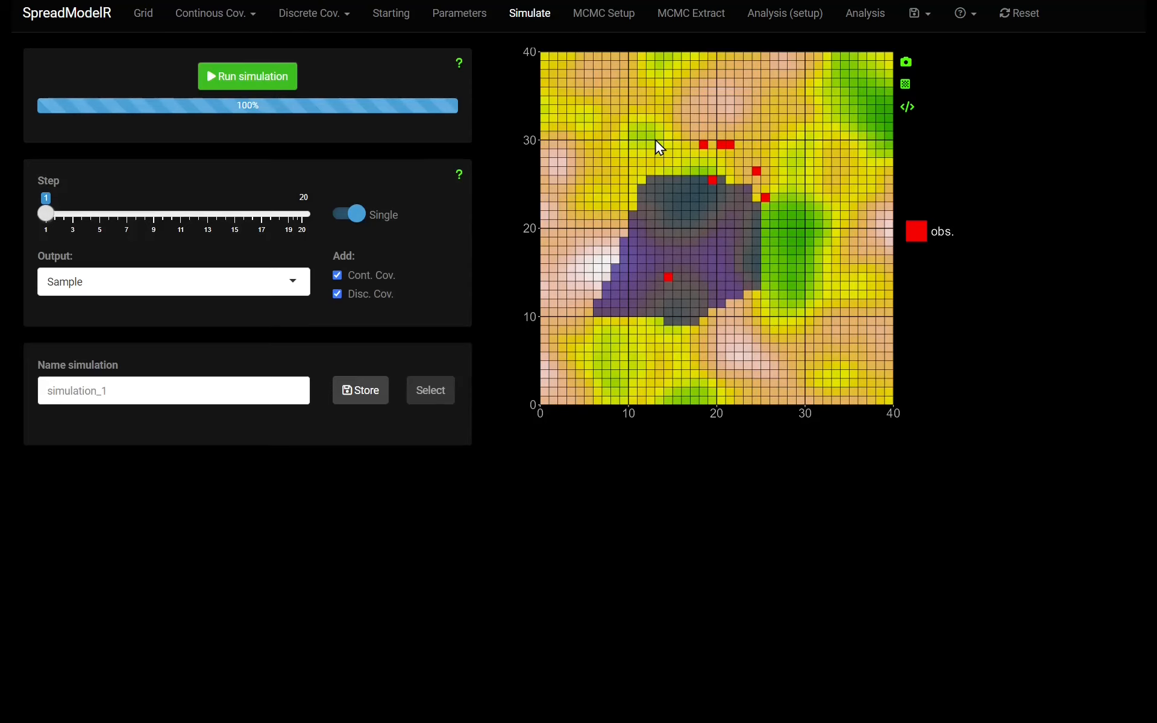
Display all 20 time steps of the simulation together instead of a single one and rerun the simulation
{"action": "left_click", "coordinate": [366, 216]}
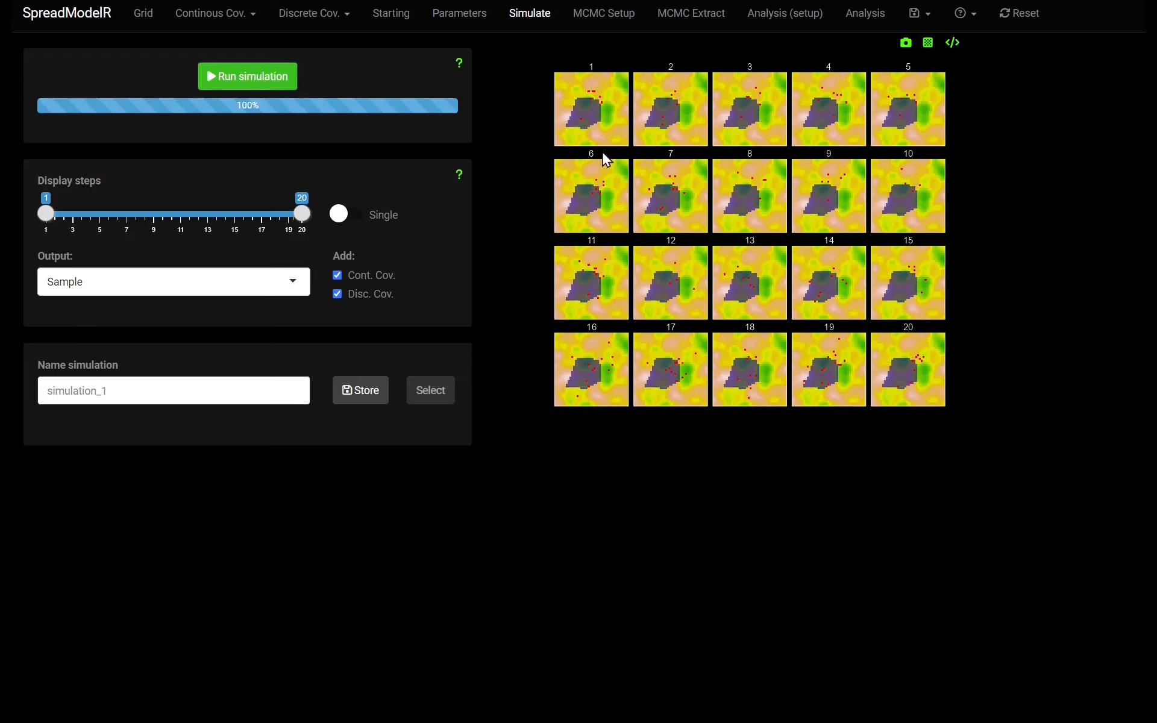
{"action": "left_click", "coordinate": [252, 84]}
{"action": "left_click", "coordinate": [223, 81]}
Change the simulation output to Probability for all steps and run the simulation again
{"action": "left_click", "coordinate": [259, 285]}
{"action": "left_click", "coordinate": [118, 349]}
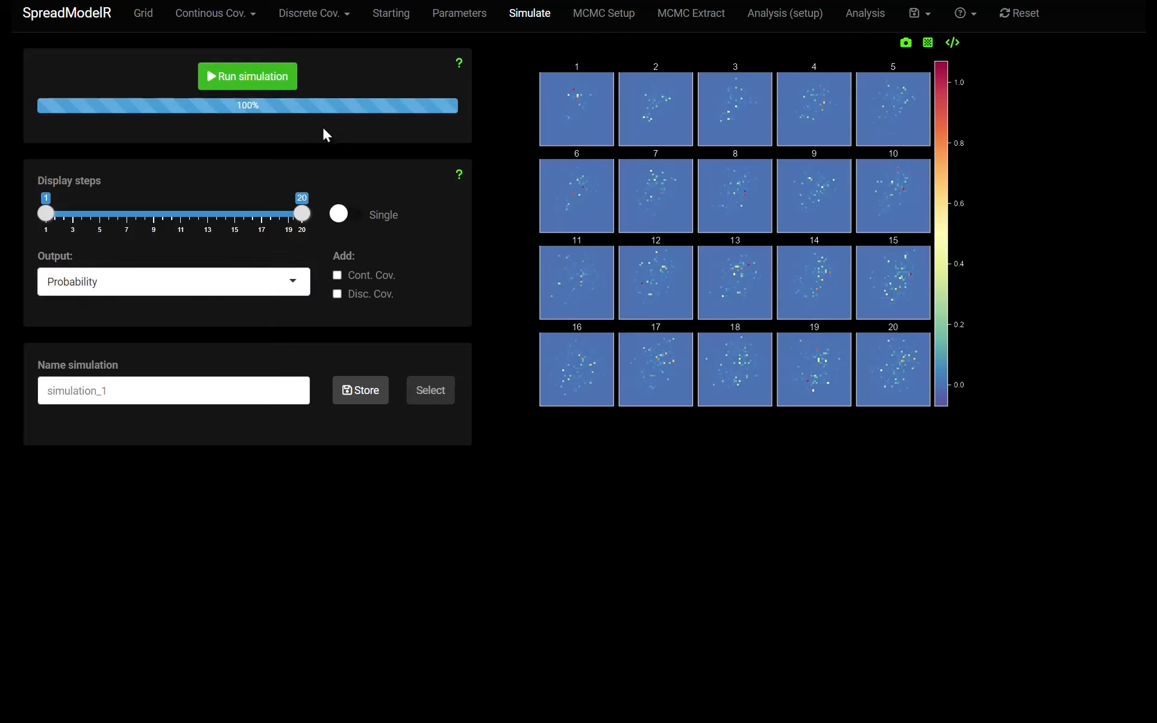
{"action": "left_click", "coordinate": [262, 81]}
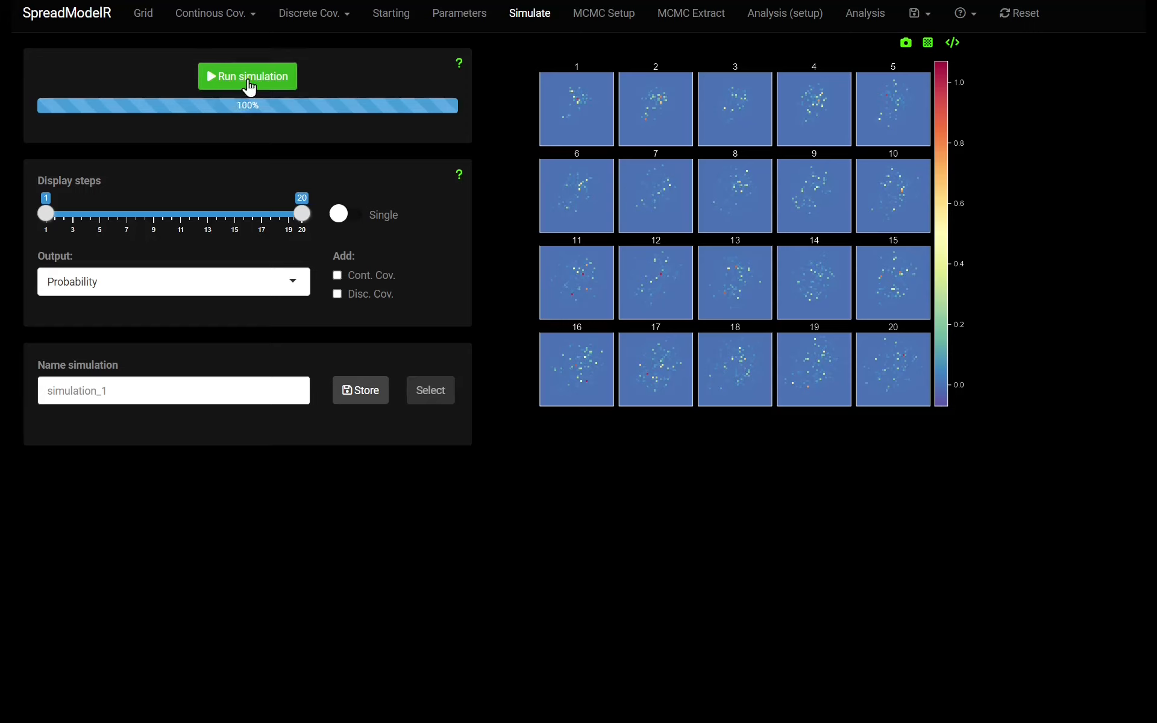
View the Homogenized process output across all steps and compare it with the Spatio-temporal effect output
{"action": "left_click", "coordinate": [286, 281]}
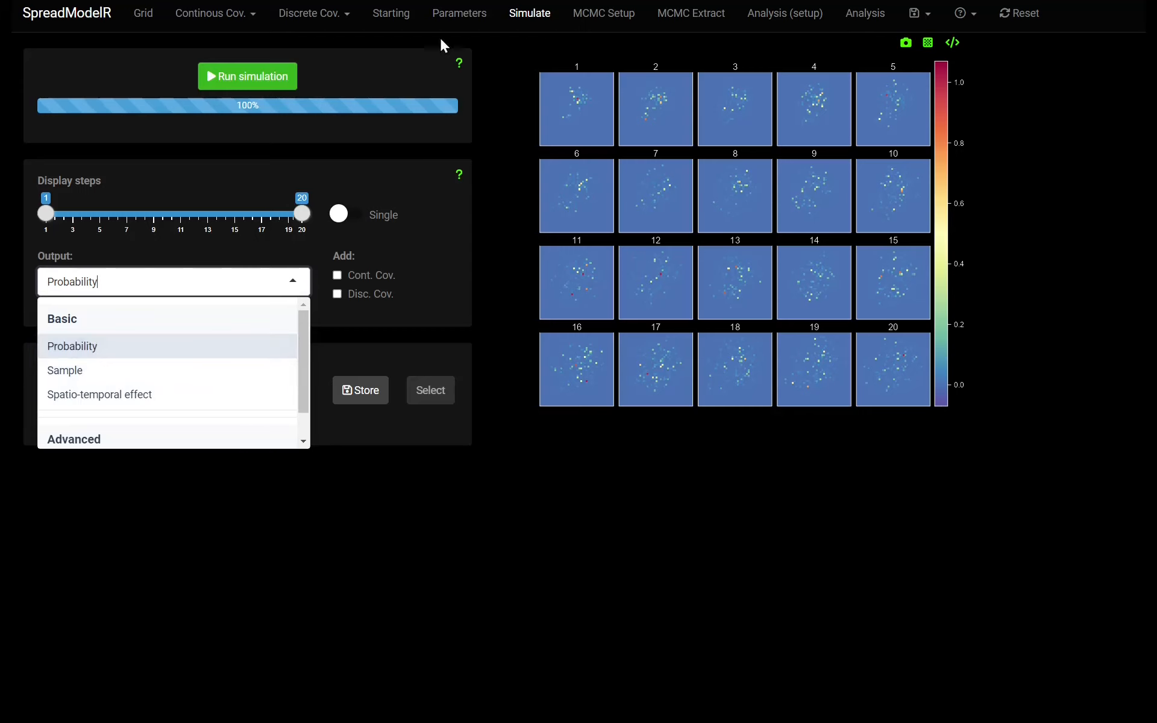
{"action": "left_click", "coordinate": [393, 57]}
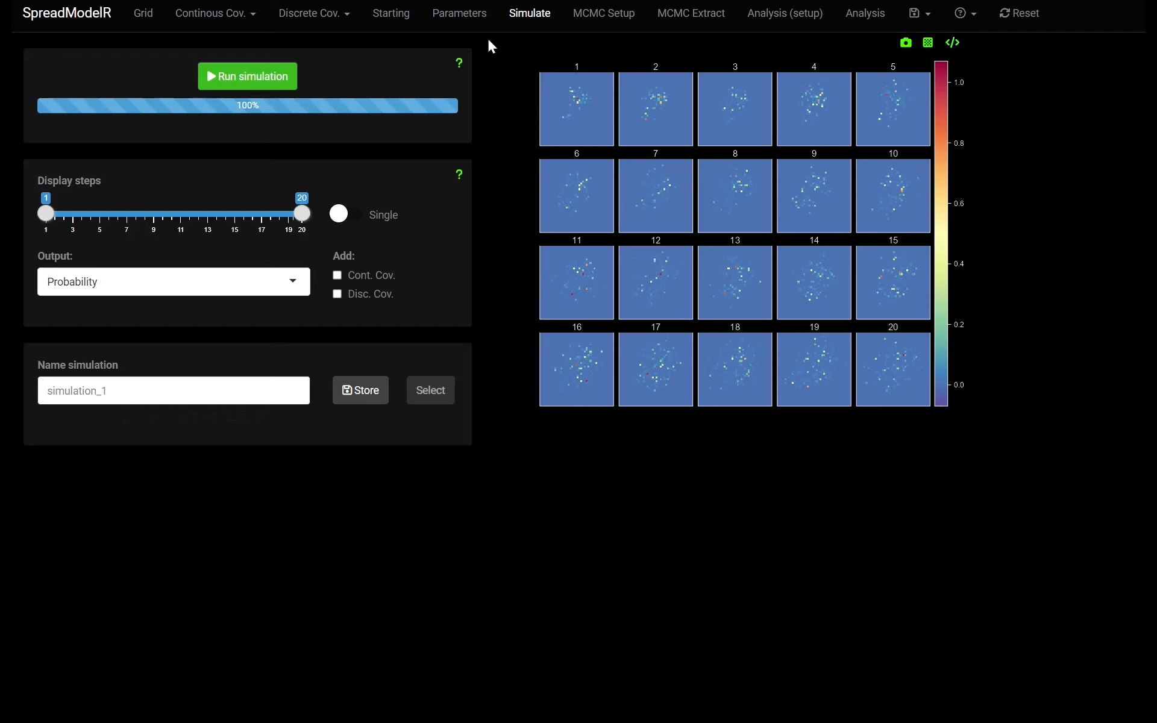
{"action": "left_click", "coordinate": [240, 283]}
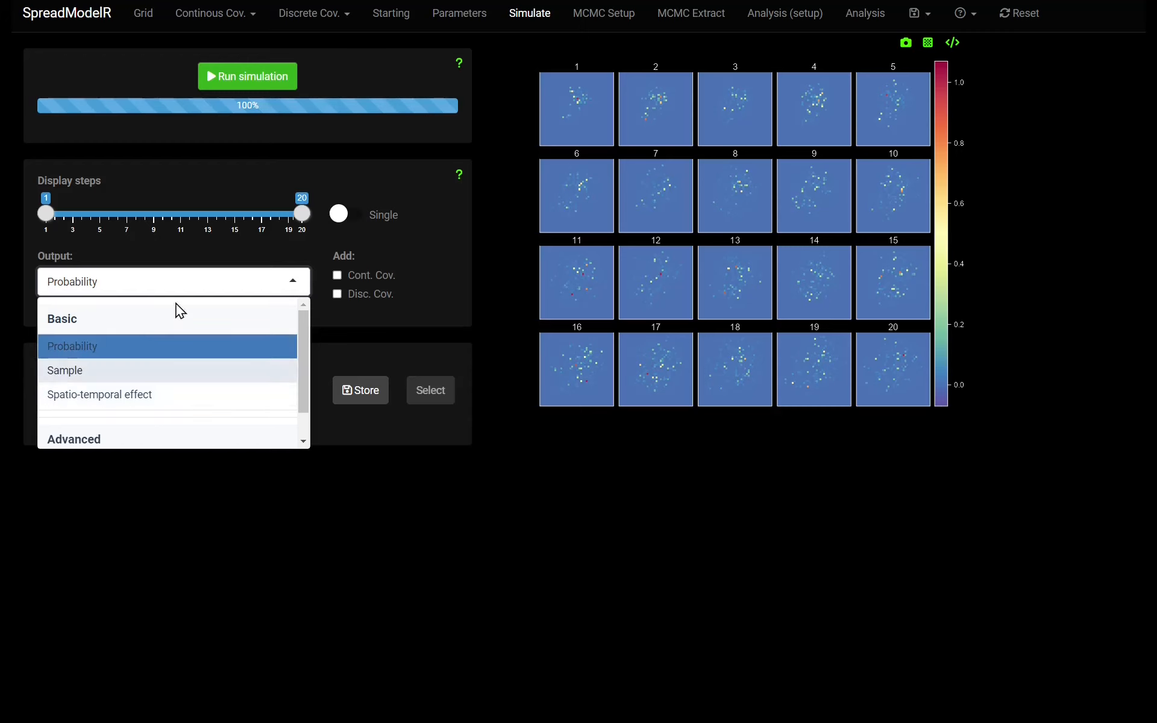
{"action": "scroll", "coordinate": [171, 370], "scroll_direction": "down", "scroll_amount": 1}
{"action": "left_click", "coordinate": [121, 437]}
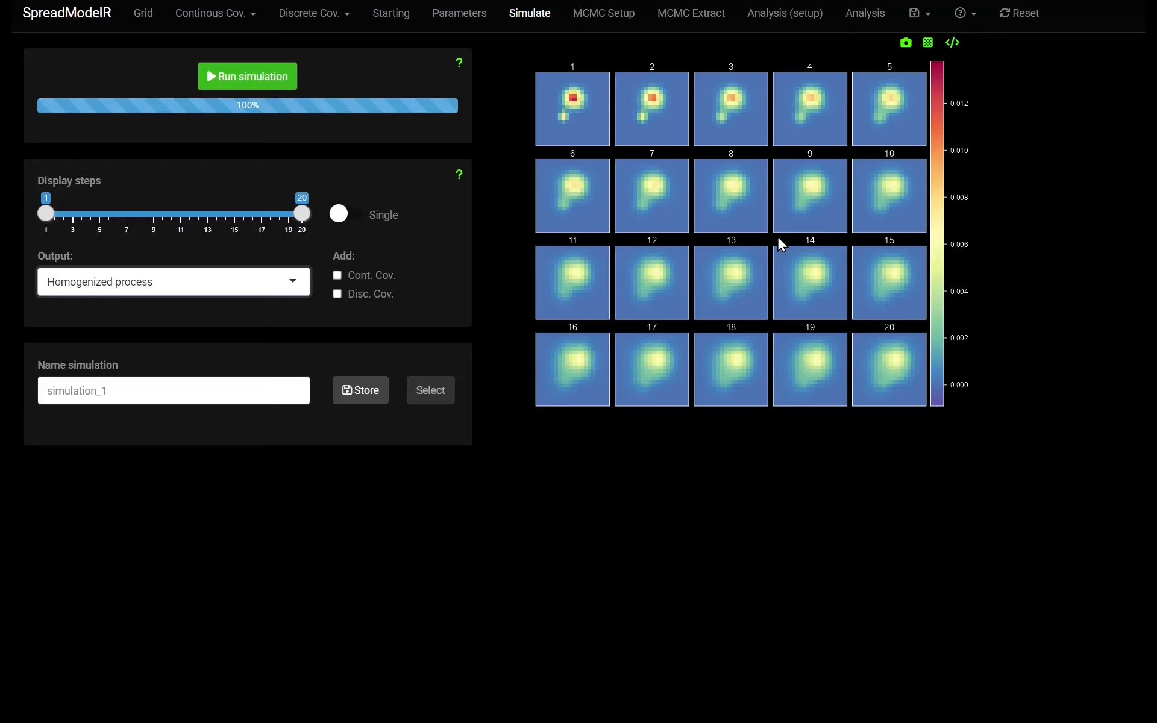
{"action": "left_click", "coordinate": [216, 273]}
{"action": "left_click", "coordinate": [148, 359]}
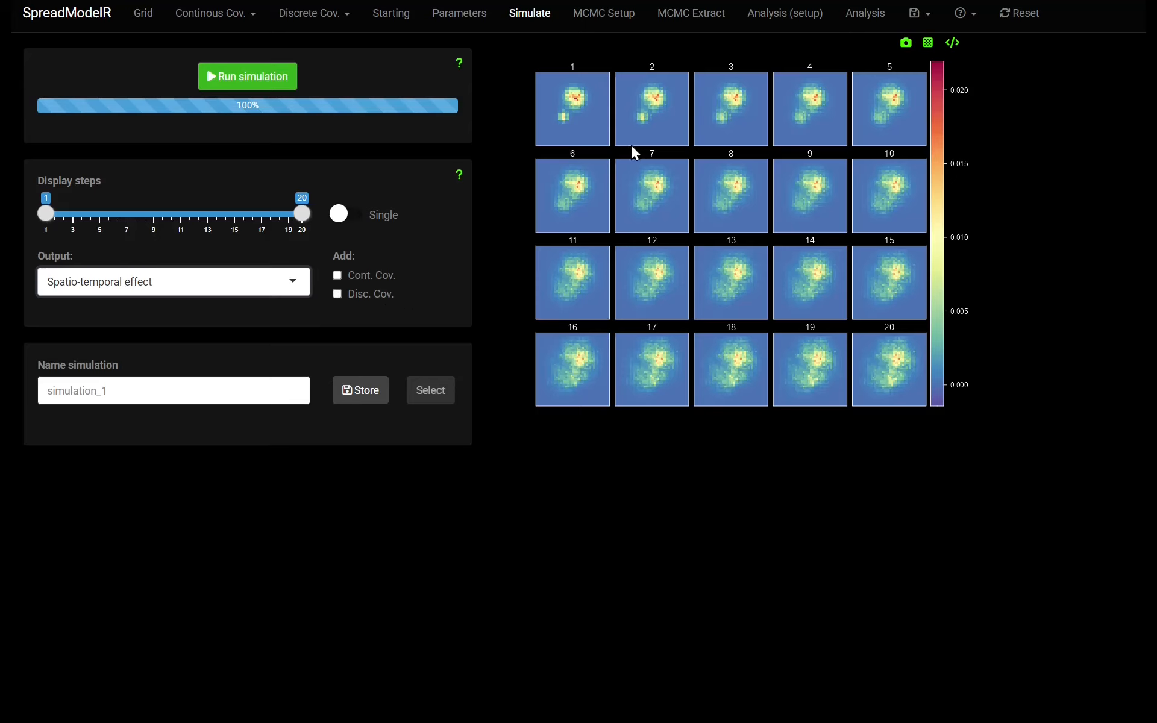
Set the advanced algorithm in the simulation parameters to analytical
{"action": "left_click", "coordinate": [456, 18]}
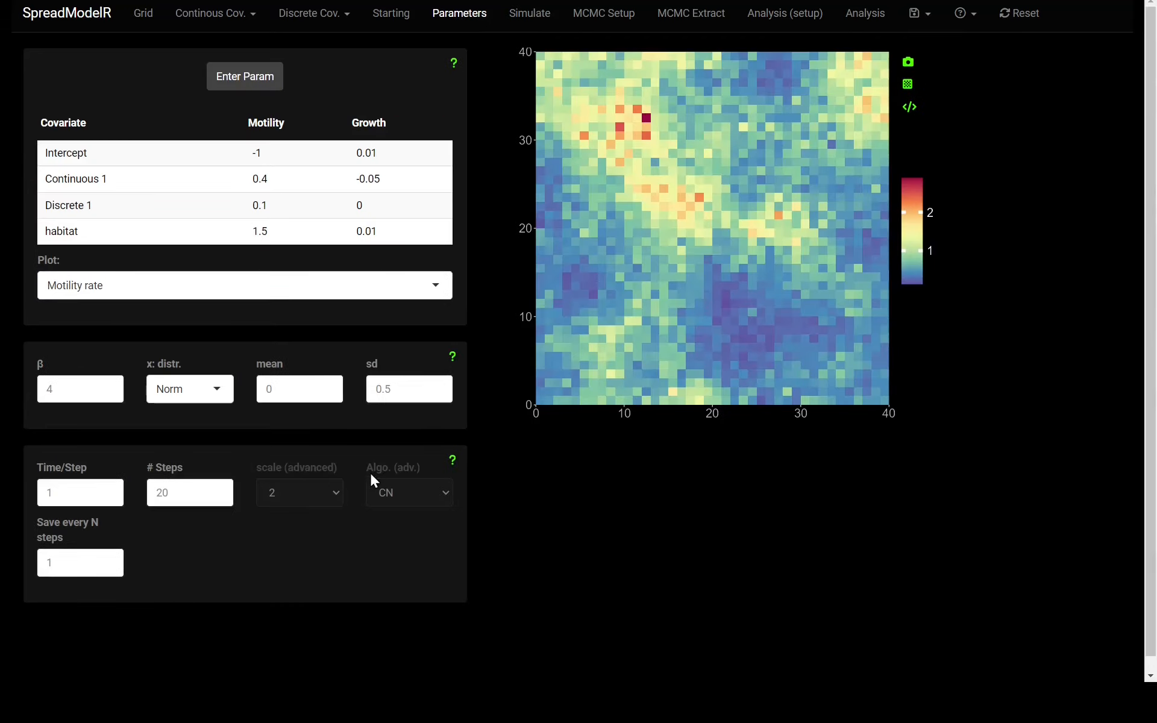
{"action": "left_click", "coordinate": [452, 497]}
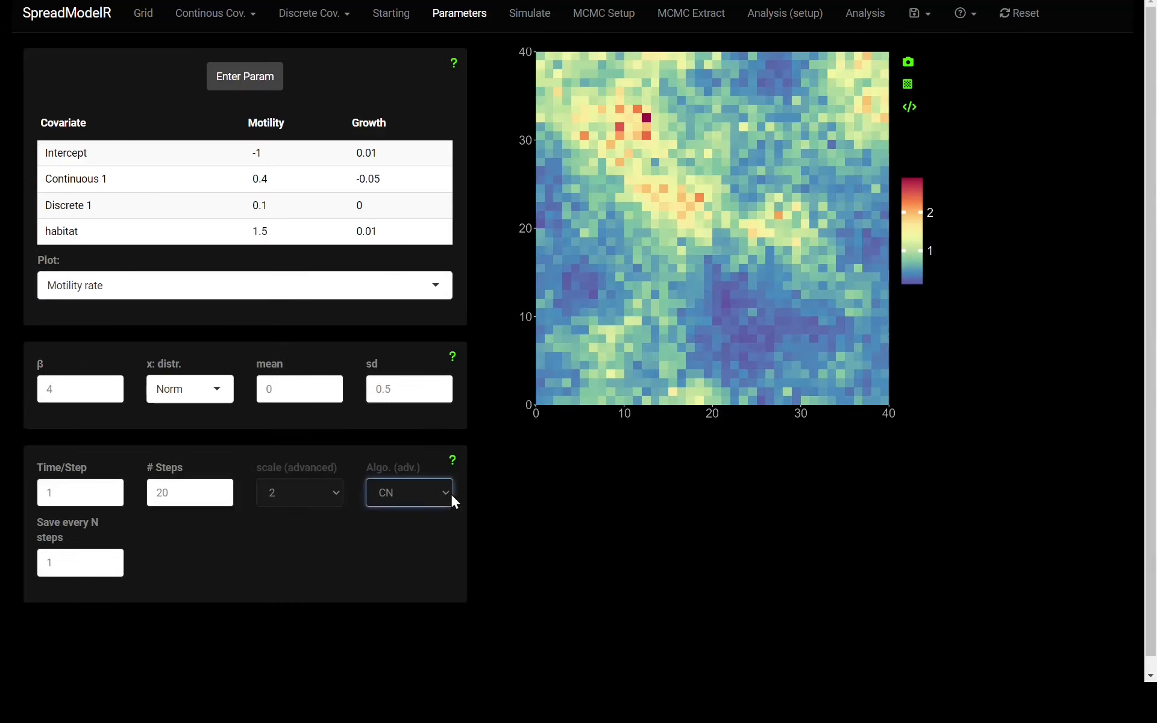
{"action": "left_click", "coordinate": [432, 544]}
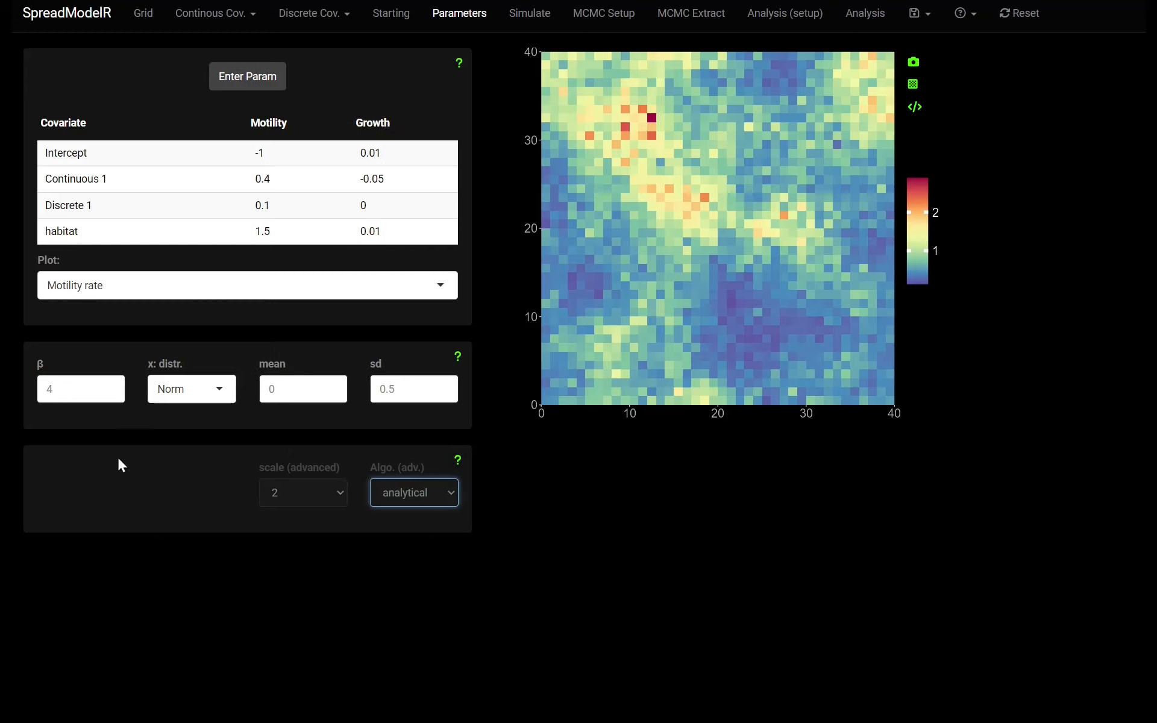
Set the analytical simulation's time step to 1.3 and its starting time to 1.954
{"action": "left_click", "coordinate": [522, 15]}
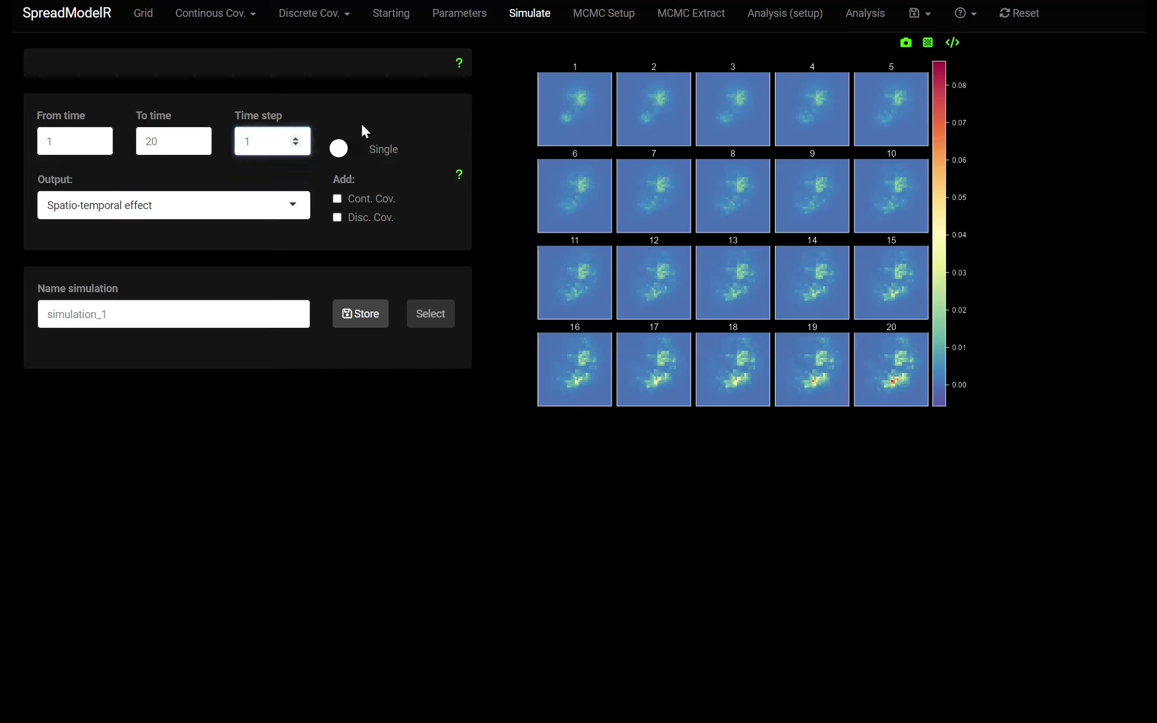
{"action": "type", "text": ".3"}
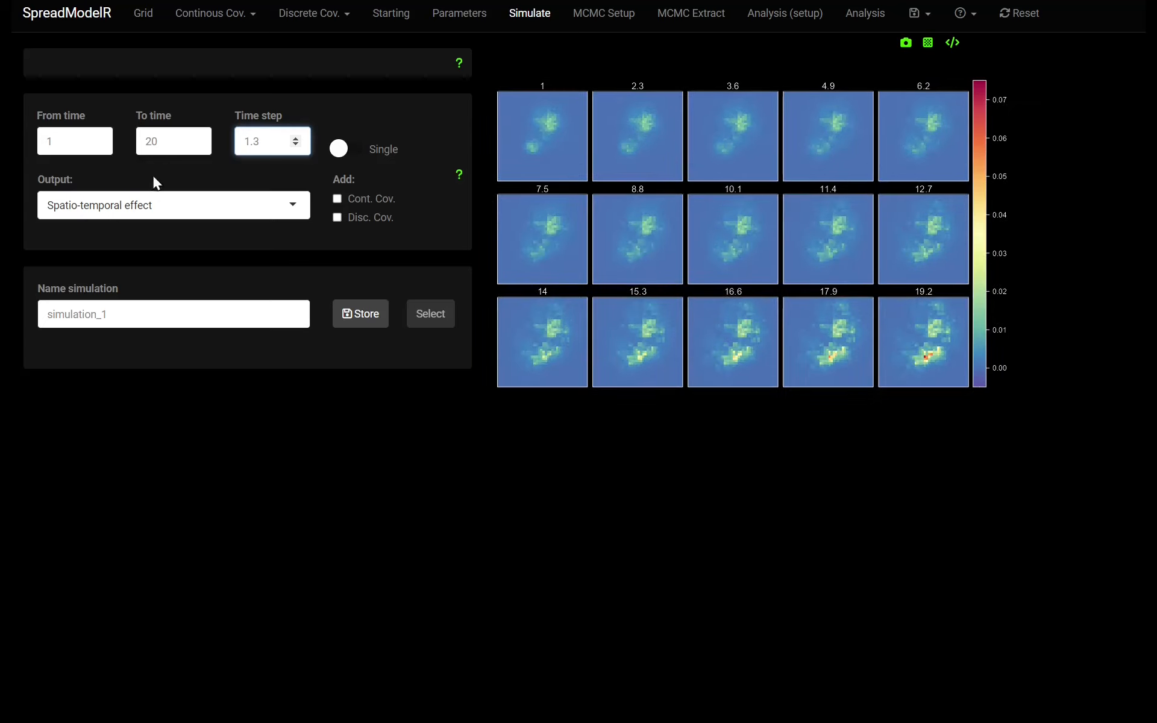
{"action": "left_click", "coordinate": [65, 140]}
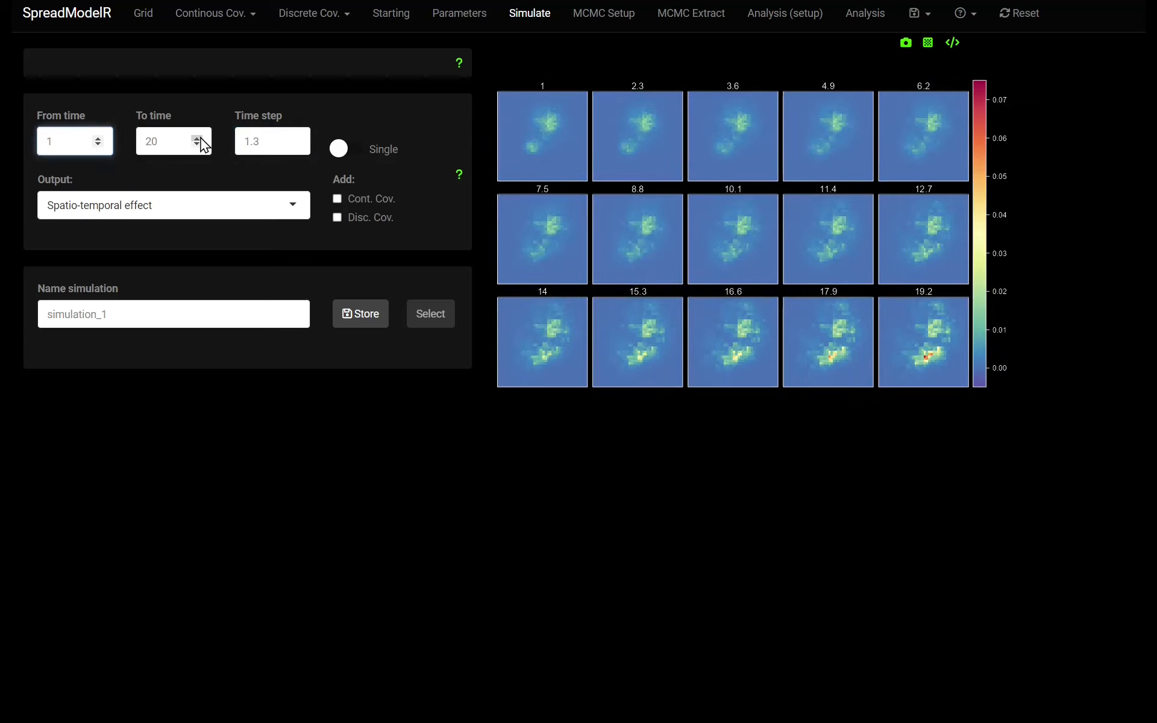
{"action": "type", "text": ".954"}
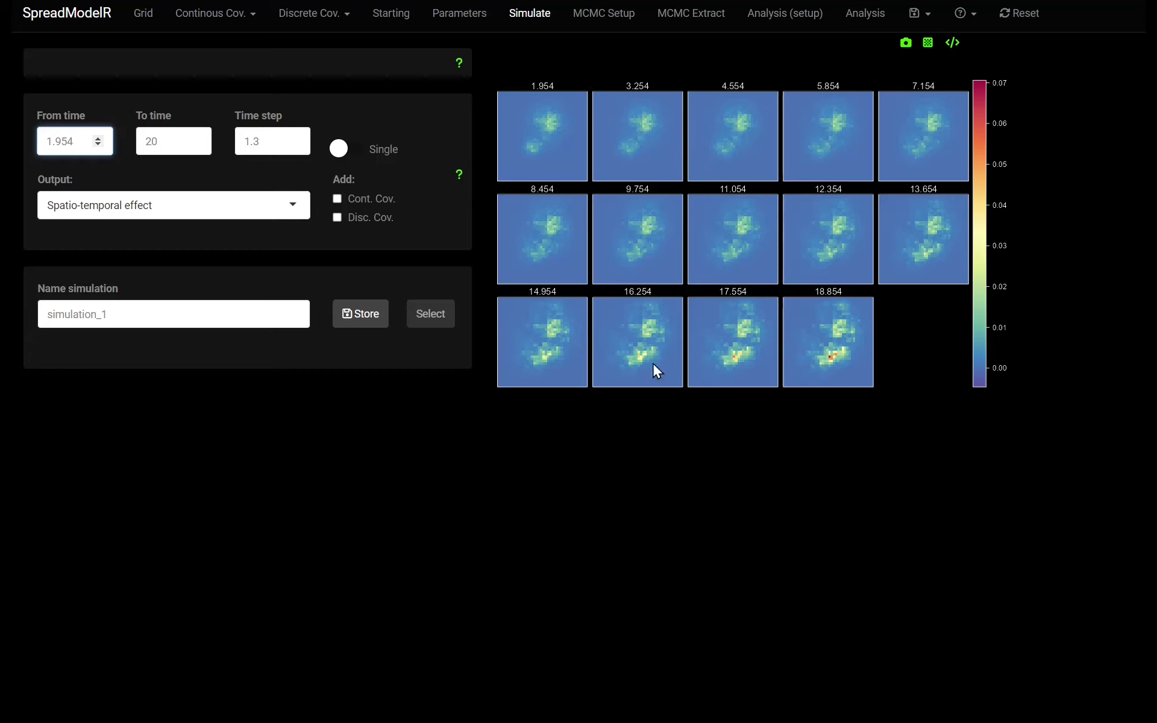
View the Probability output, switch to the Sample output, and briefly overlay the continuous covariate on it
{"action": "left_click", "coordinate": [263, 205]}
{"action": "left_click", "coordinate": [175, 242]}
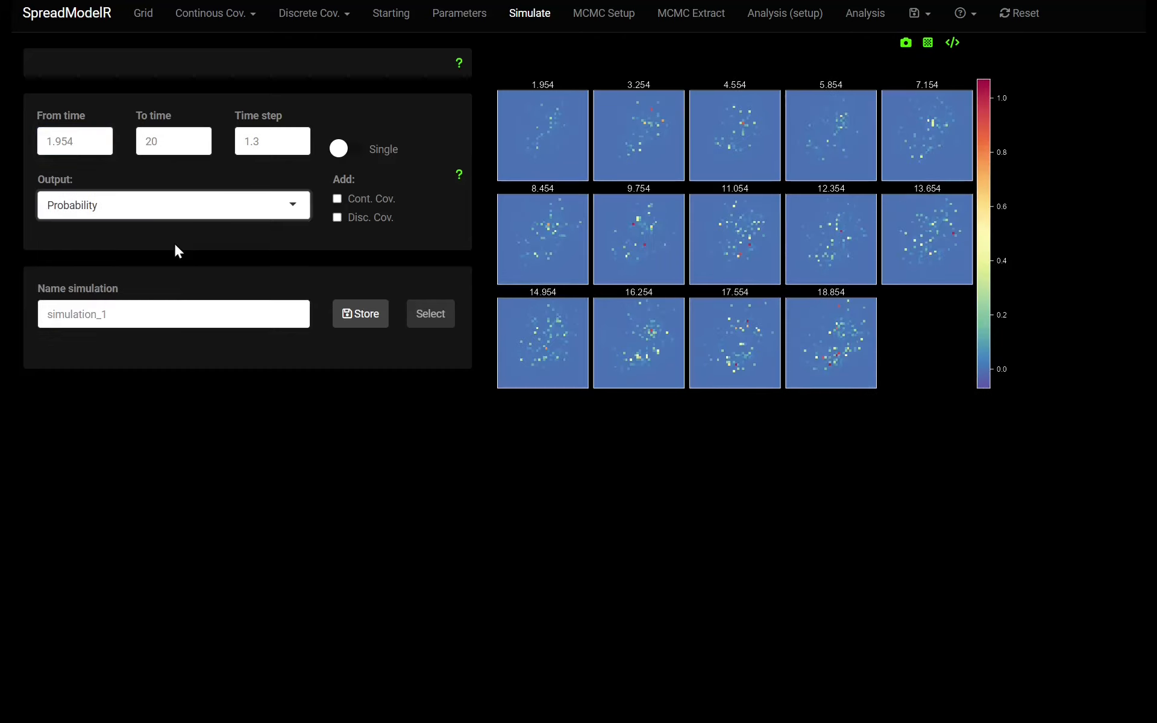
{"action": "left_click", "coordinate": [231, 218]}
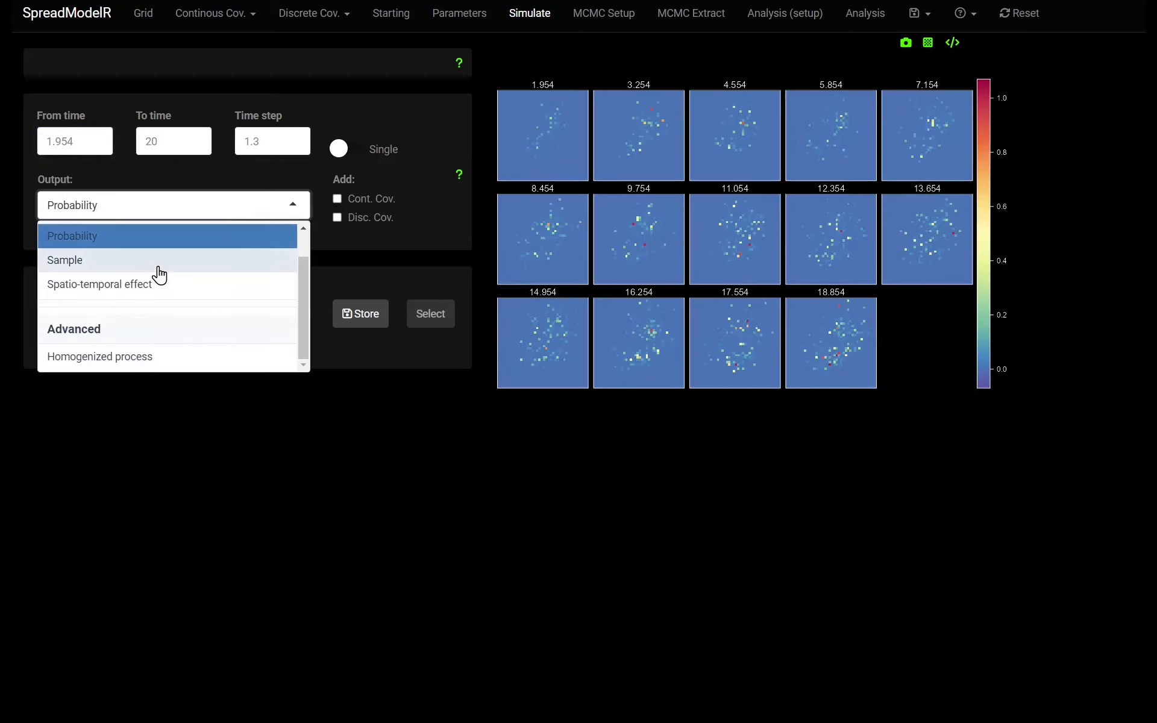
{"action": "left_click", "coordinate": [158, 266]}
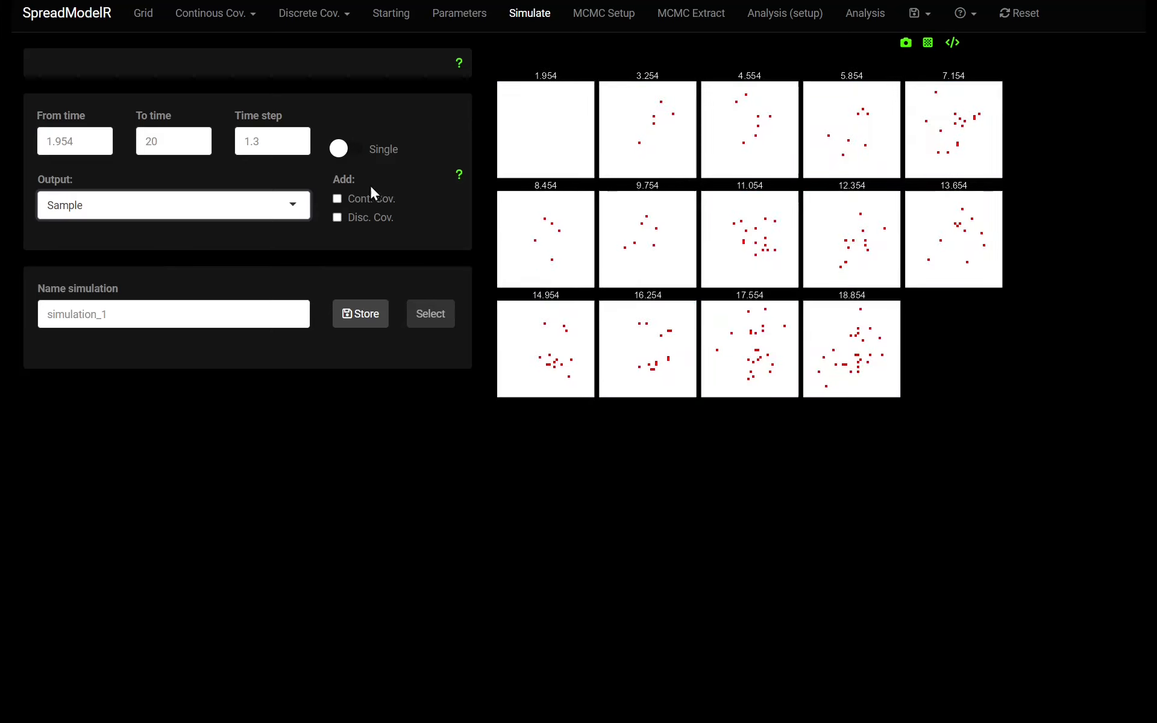
{"action": "left_click", "coordinate": [336, 199]}
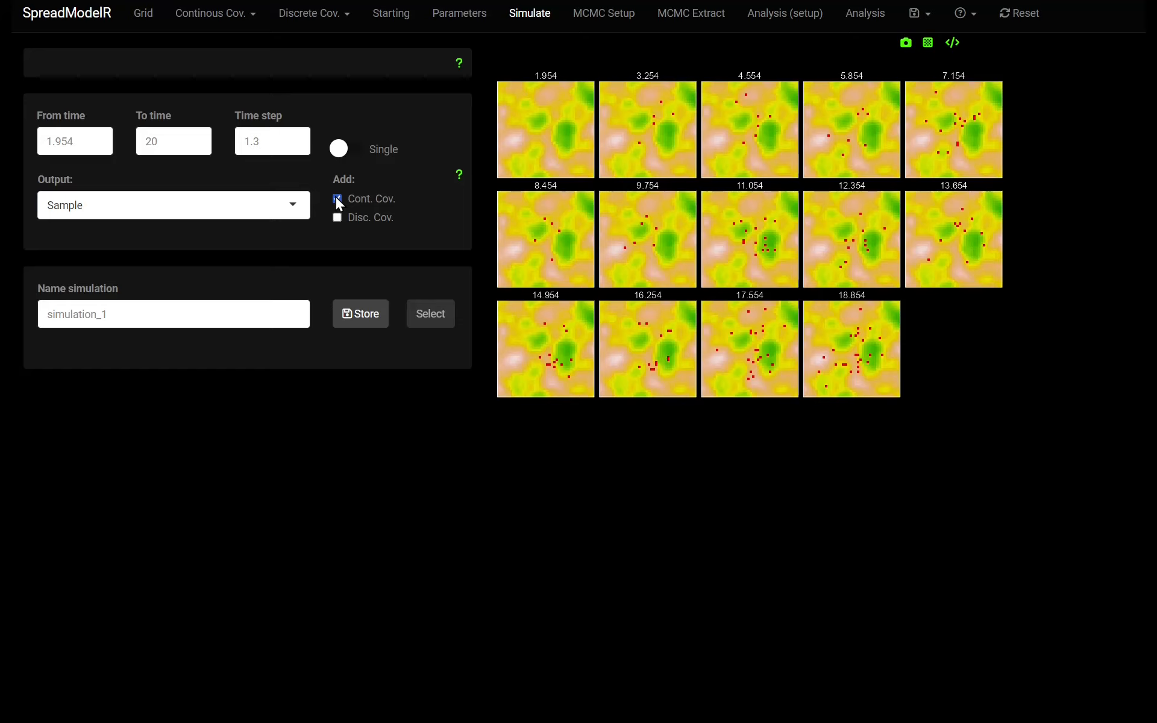
{"action": "left_click", "coordinate": [335, 199]}
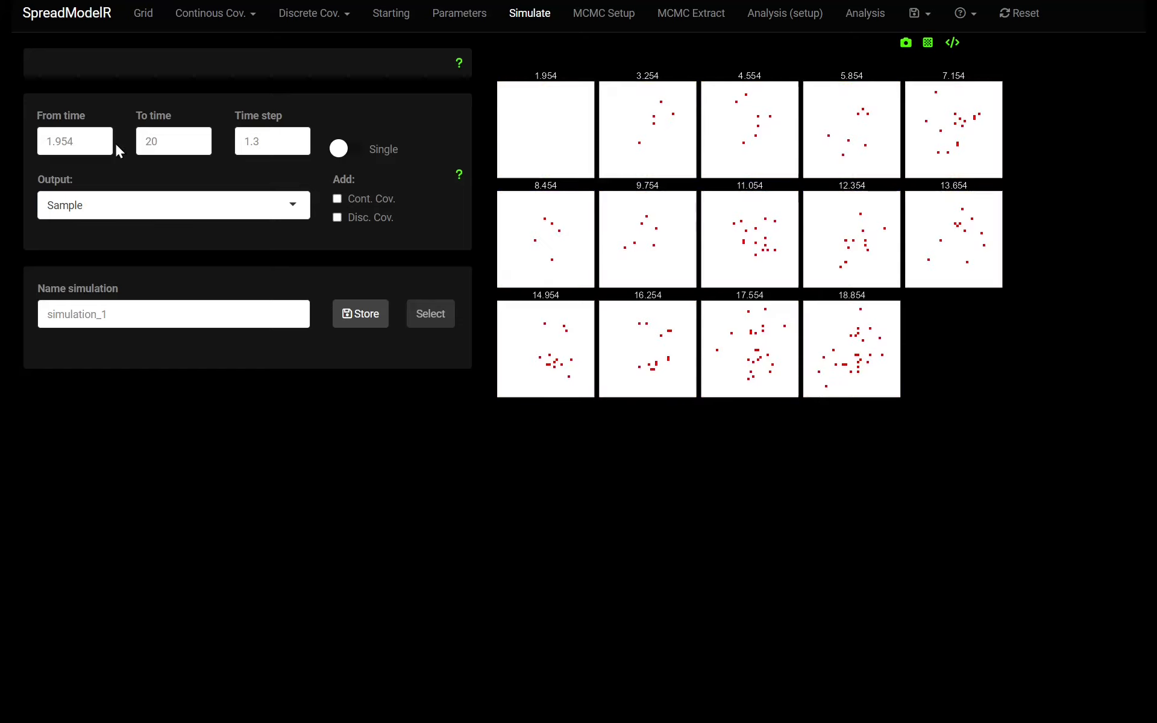
Show the sample output as a single map at time 4.678
{"action": "left_click", "coordinate": [337, 149]}
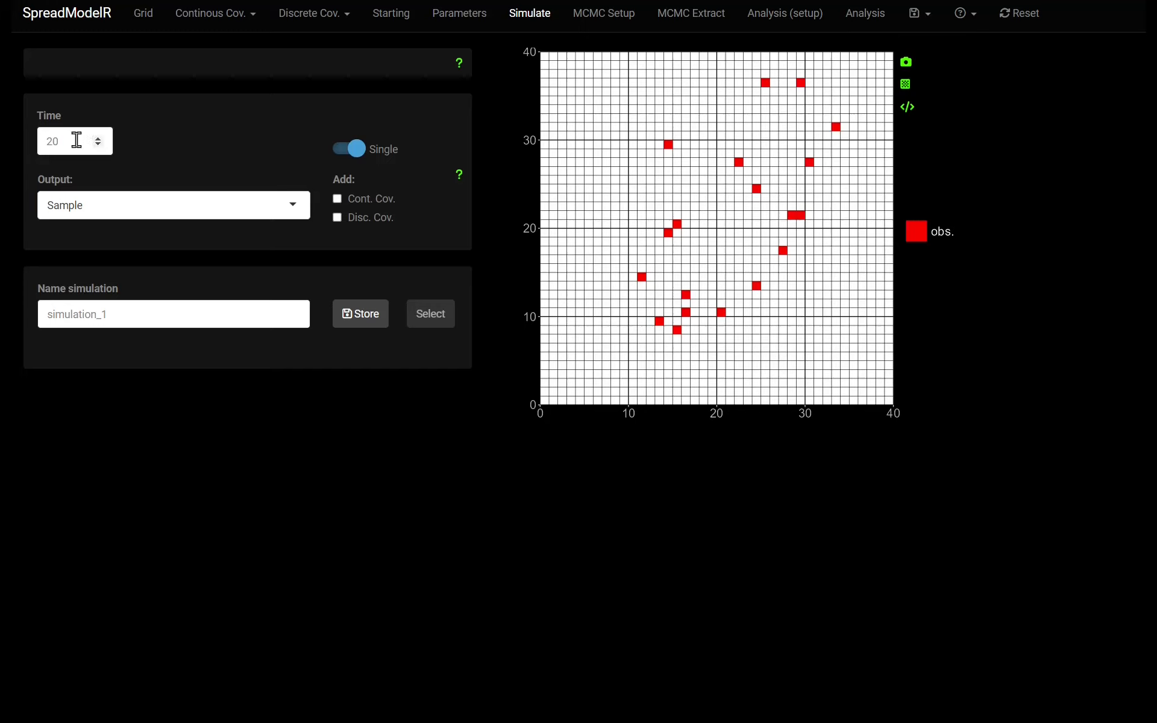
{"action": "left_click_drag", "start_coordinate": [77, 141], "coordinate": [3, 138]}
{"action": "type", "text": "4.678"}
{"action": "left_click", "coordinate": [203, 124]}
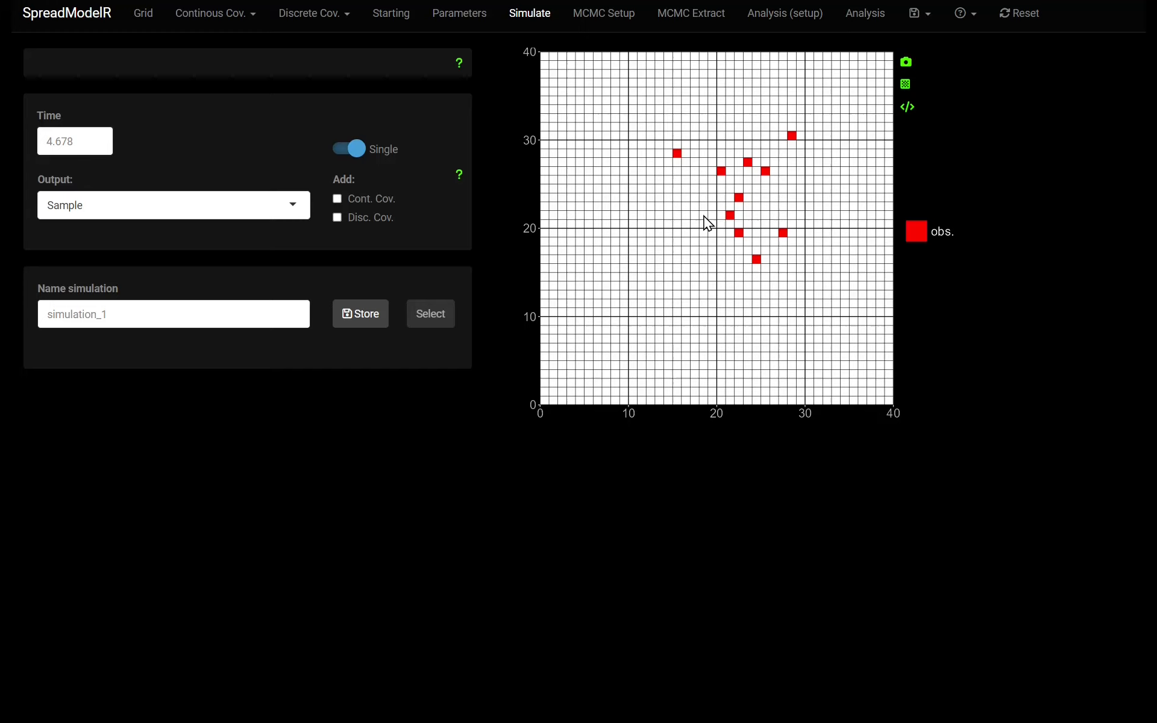
Store the current simulation under the name "analytical"
{"action": "left_click", "coordinate": [203, 320]}
{"action": "double_click", "coordinate": [203, 320]}
{"action": "type", "text": "analytical"}
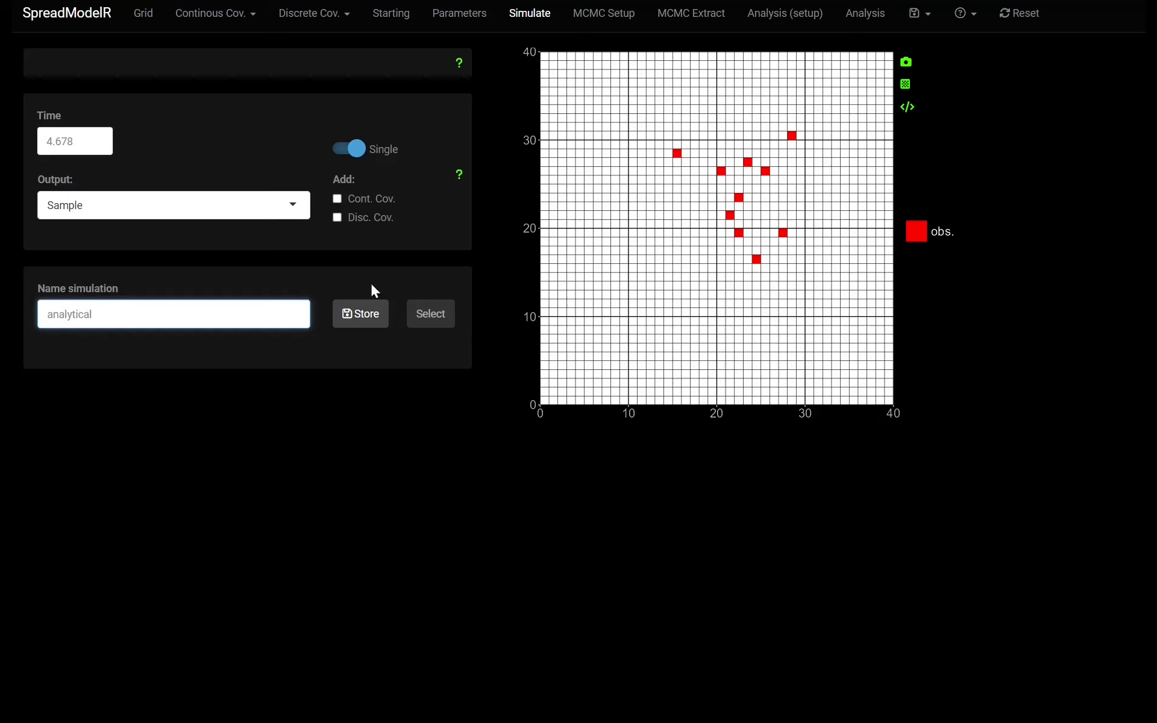
{"action": "left_click", "coordinate": [365, 315]}
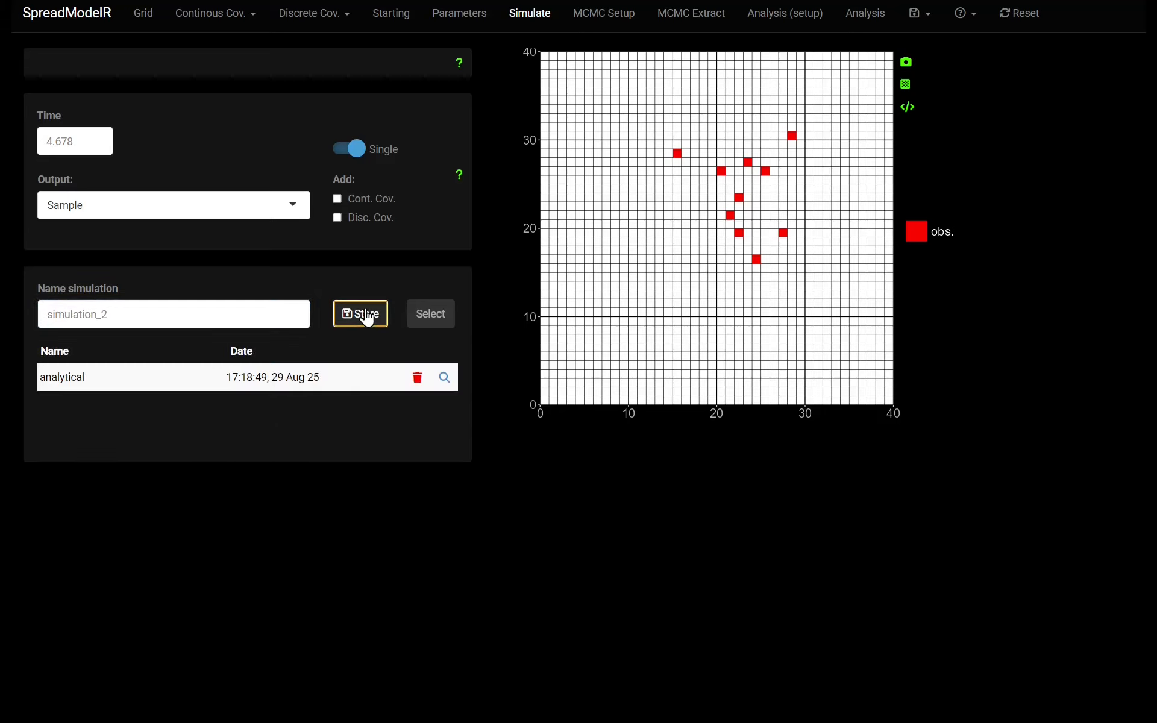
Set the advanced algorithm in the simulation parameters back to CN
{"action": "left_click", "coordinate": [483, 18]}
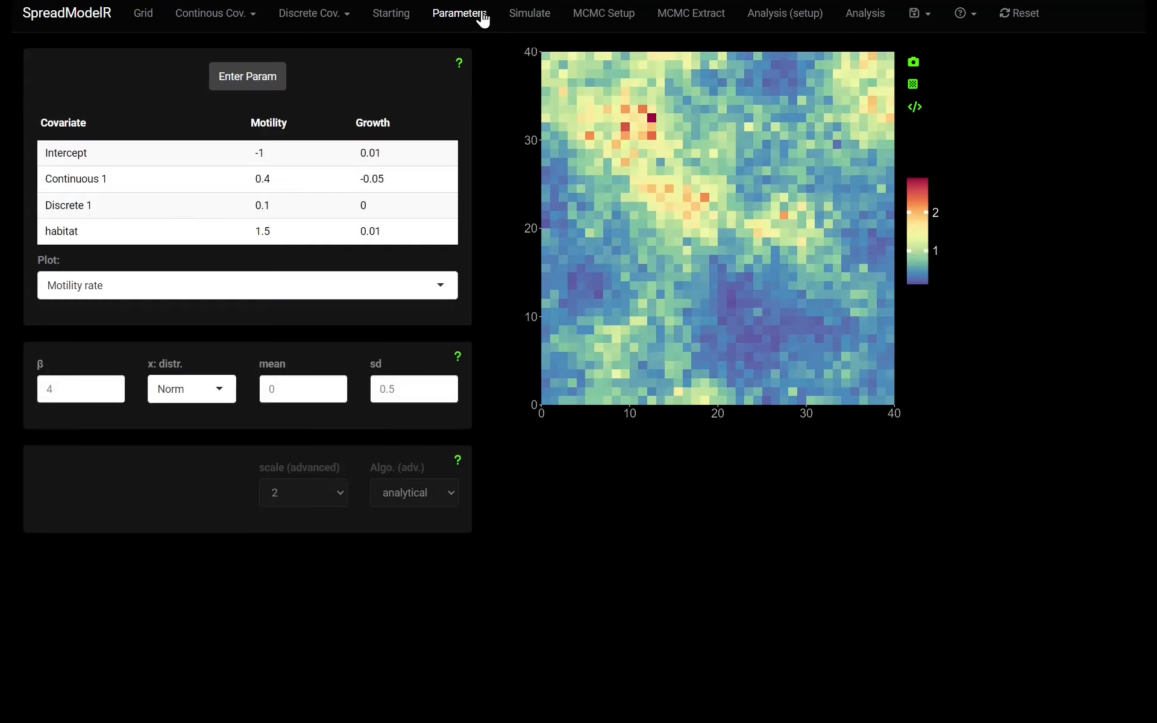
{"action": "left_click", "coordinate": [408, 495]}
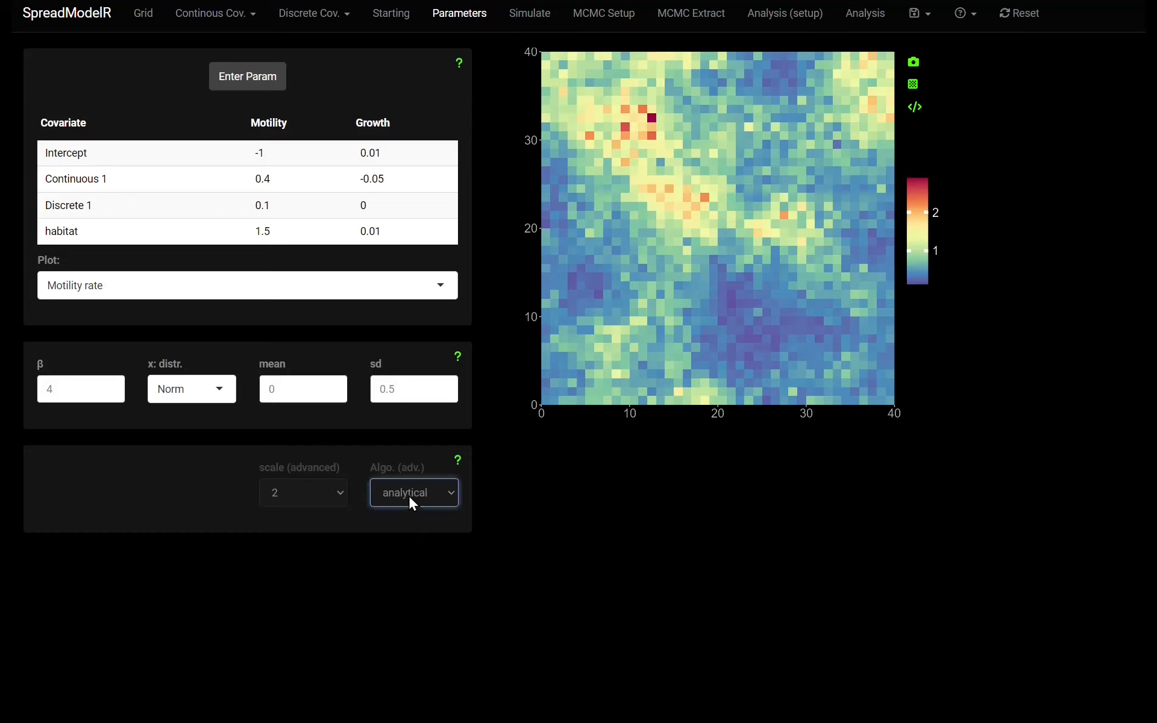
{"action": "left_click", "coordinate": [411, 509]}
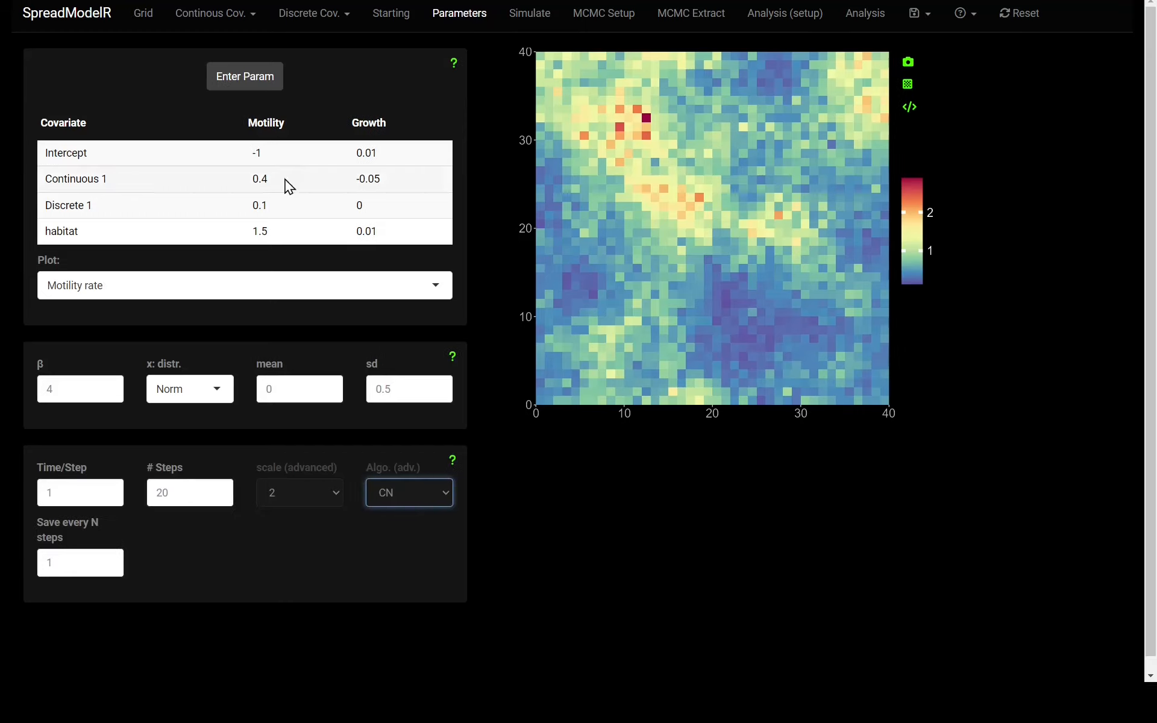
Run the simulation with the current parameters and show its Spatio-temporal effect output as a map collection for steps 1 to 20
{"action": "left_click", "coordinate": [530, 12]}
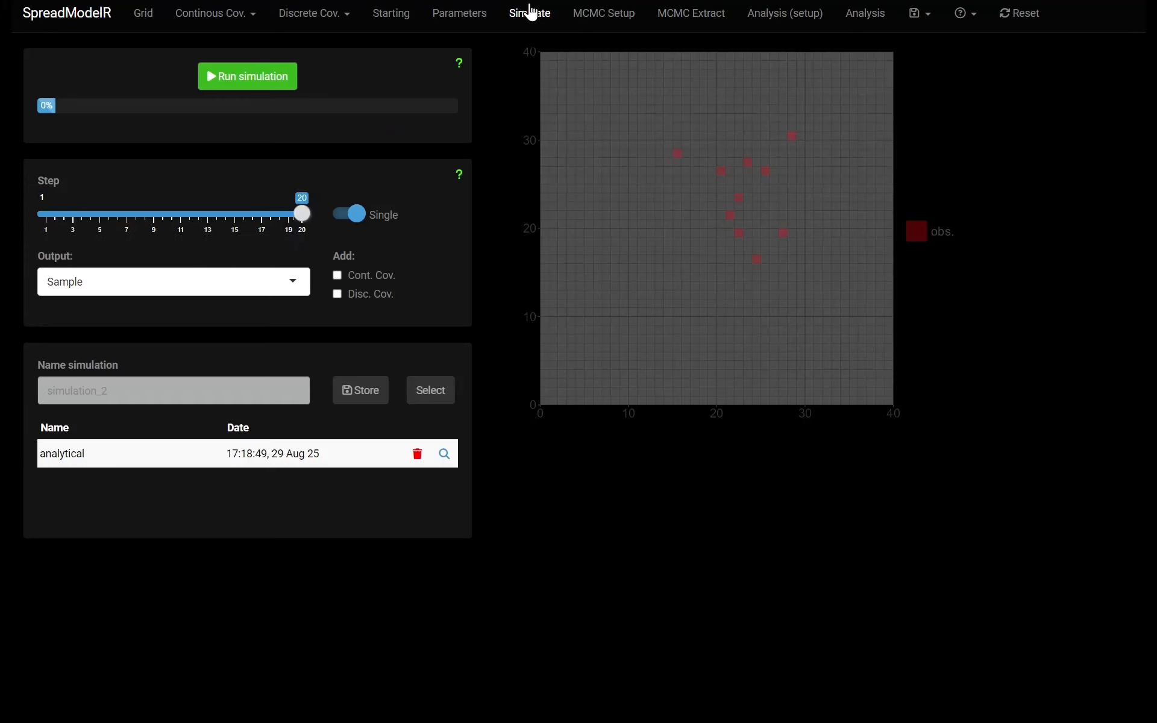
{"action": "left_click", "coordinate": [250, 77]}
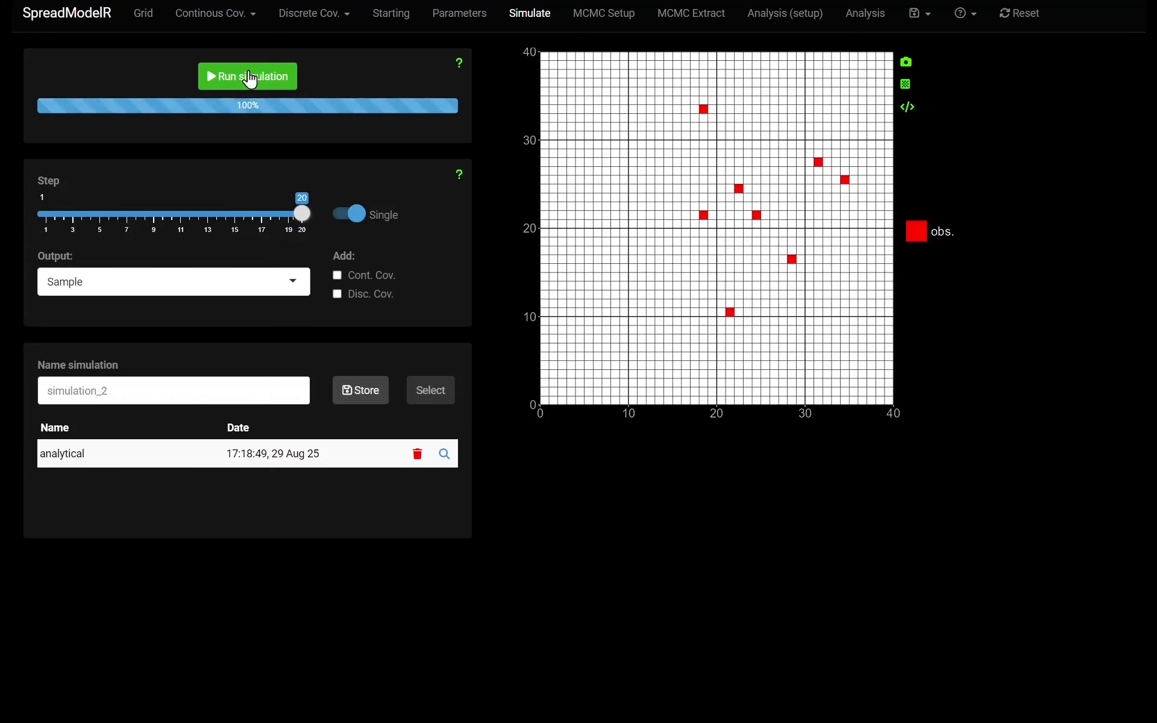
{"action": "left_click", "coordinate": [145, 292]}
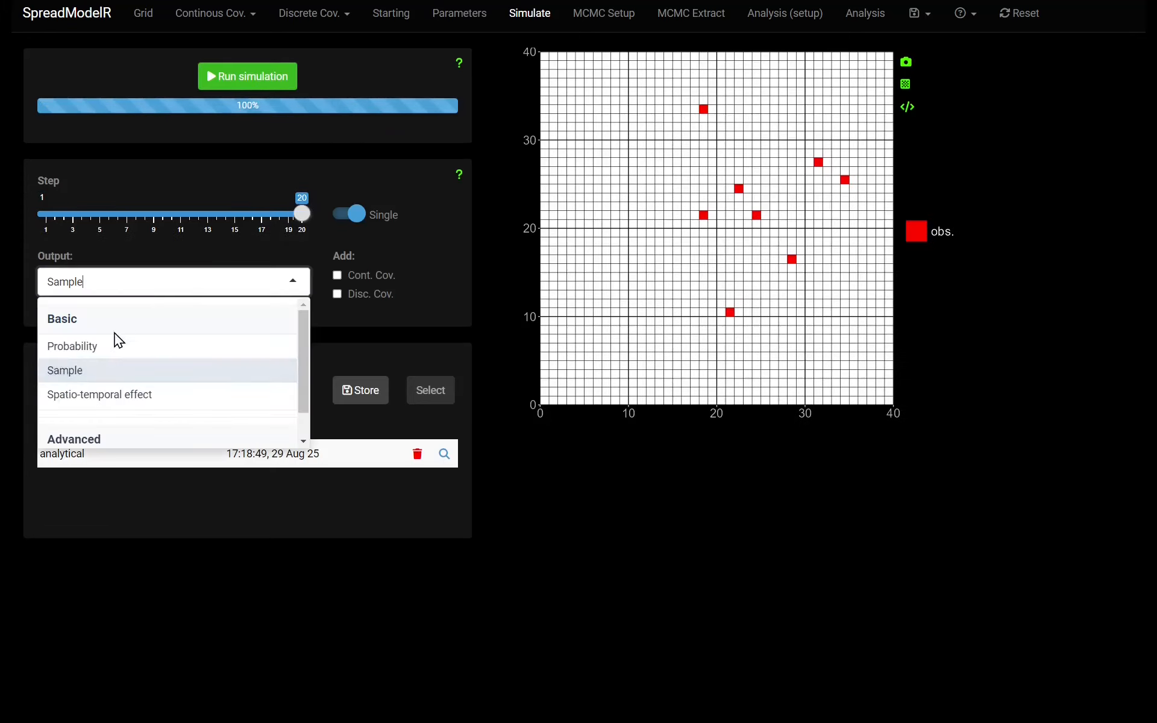
{"action": "left_click", "coordinate": [101, 393]}
{"action": "left_click", "coordinate": [141, 288]}
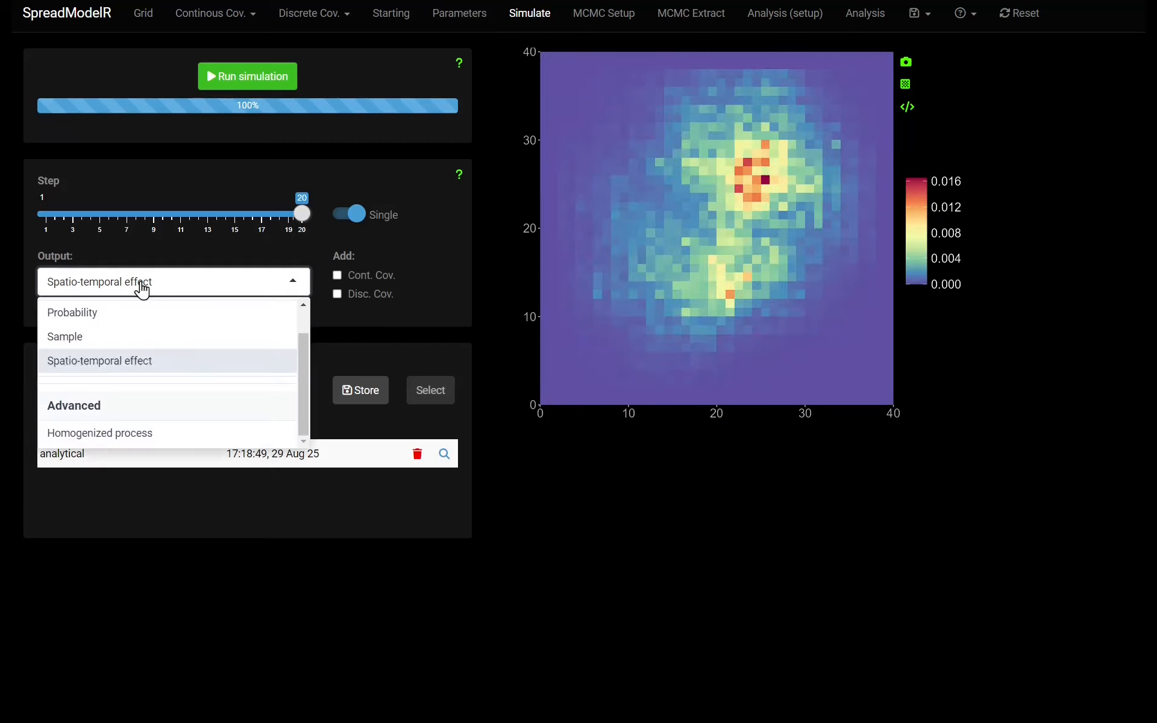
{"action": "left_click", "coordinate": [426, 153]}
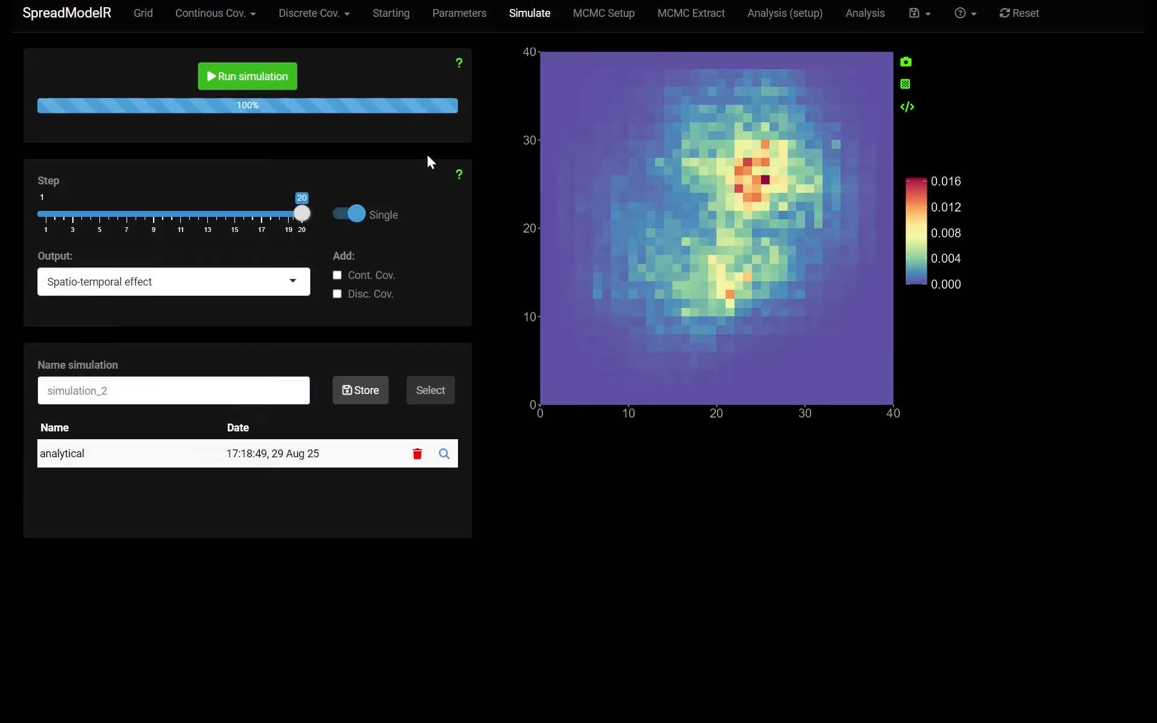
{"action": "left_click", "coordinate": [347, 216]}
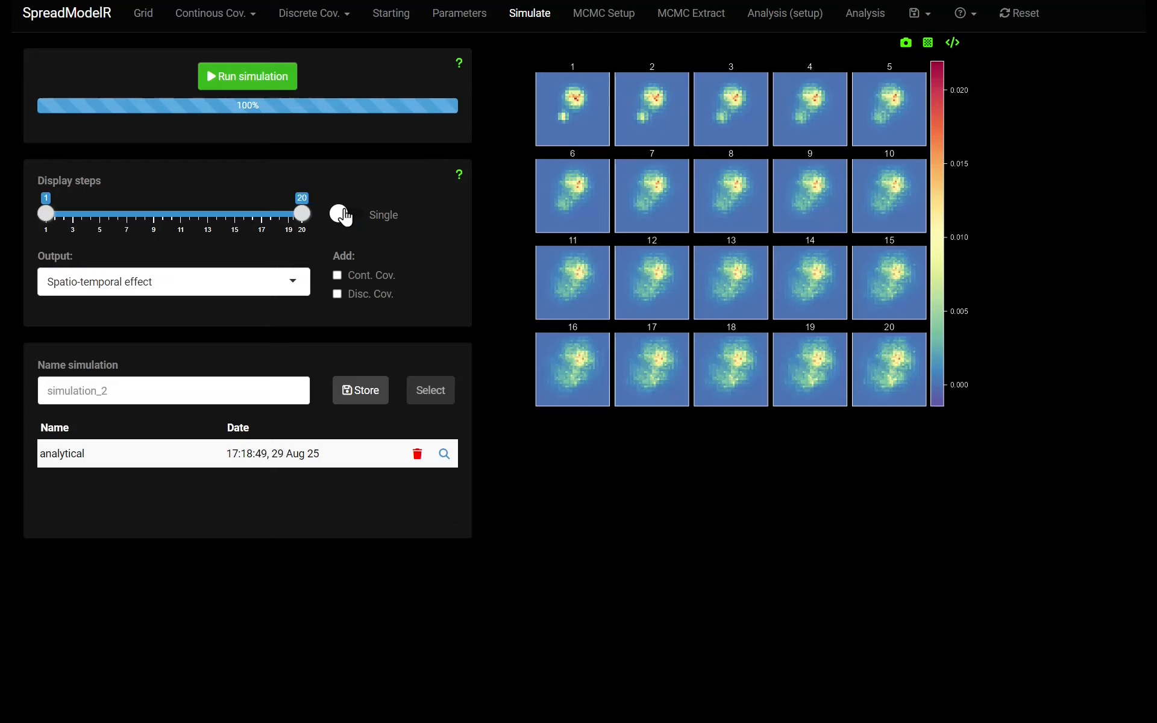
Store the current simulation under the name "CN"
{"action": "left_click_drag", "start_coordinate": [171, 393], "coordinate": [65, 373]}
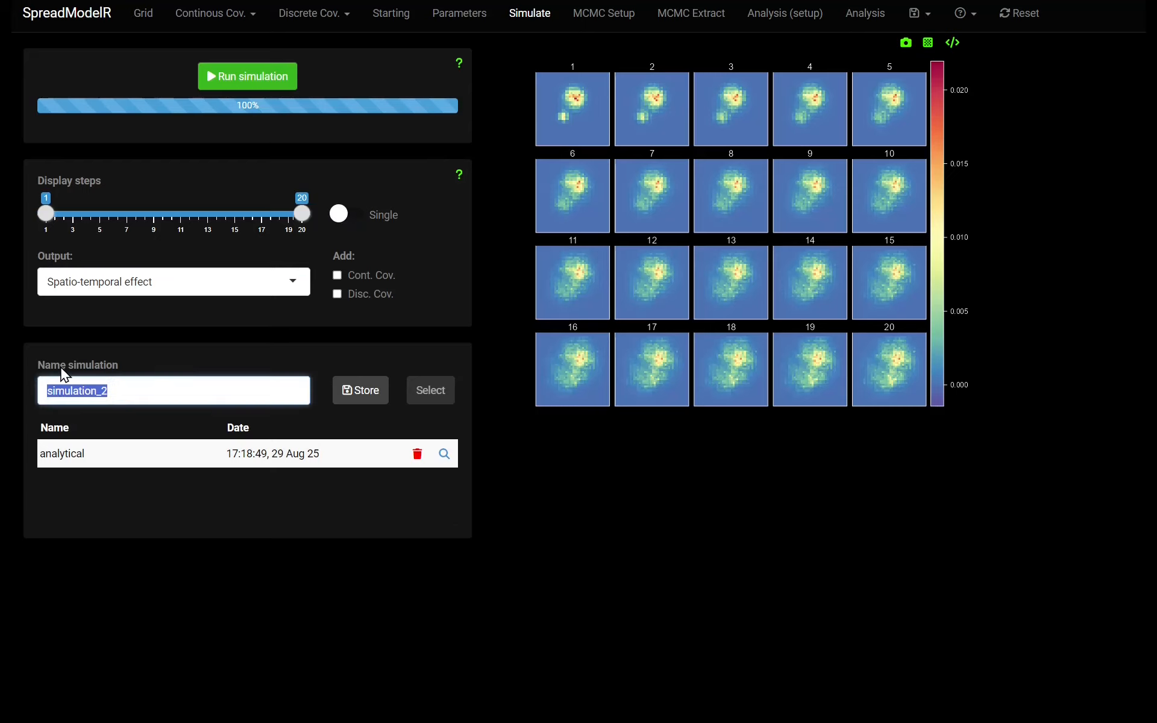
{"action": "type", "text": "CN"}
{"action": "left_click", "coordinate": [364, 396]}
{"action": "left_click", "coordinate": [364, 396]}
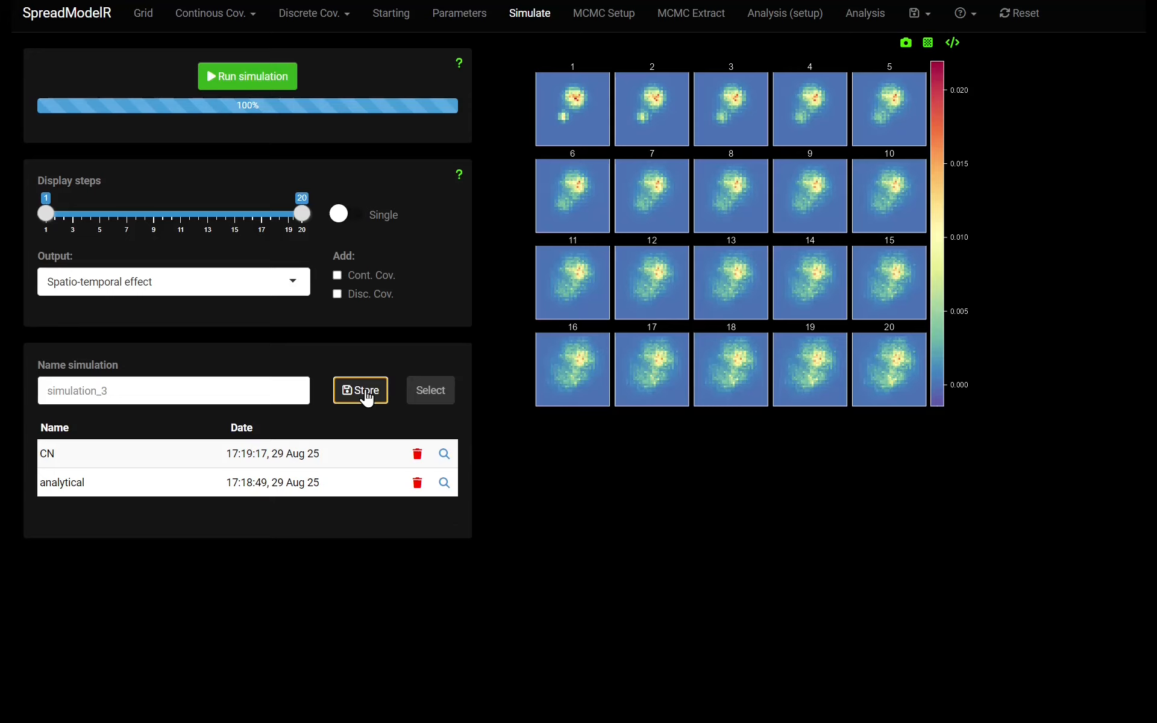
Compare the model parameters and motility rate map with the simulated maps, and review the available output types
{"action": "left_click", "coordinate": [476, 13]}
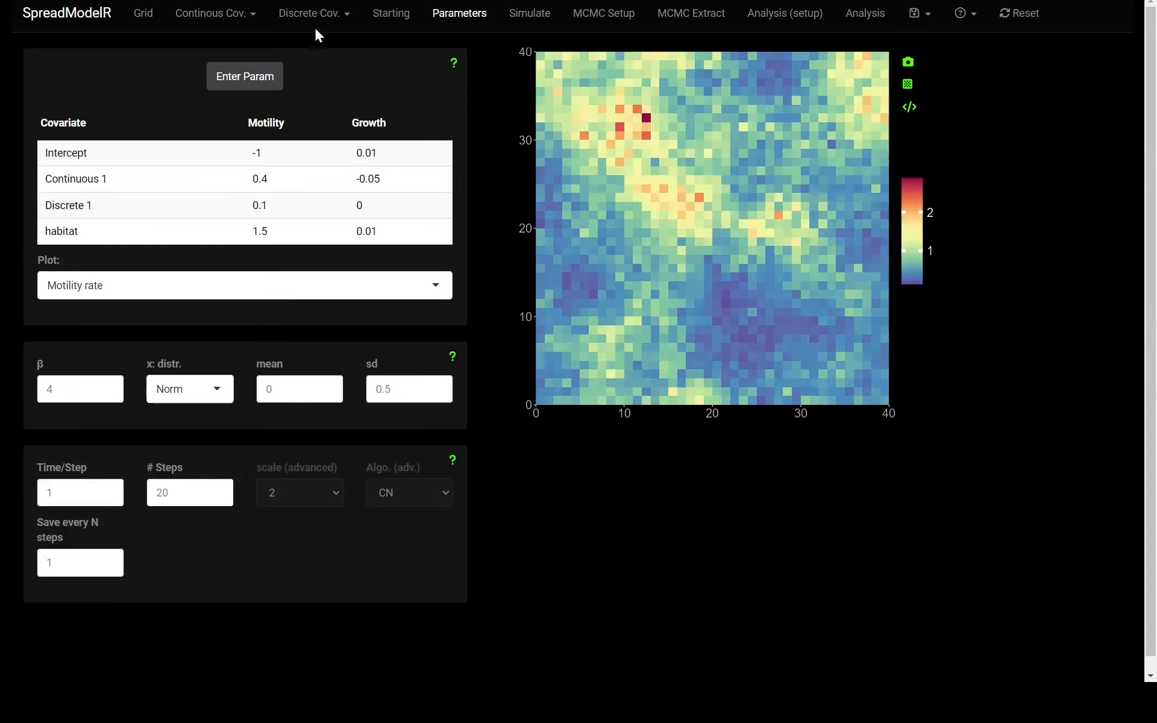
{"action": "left_click", "coordinate": [517, 14]}
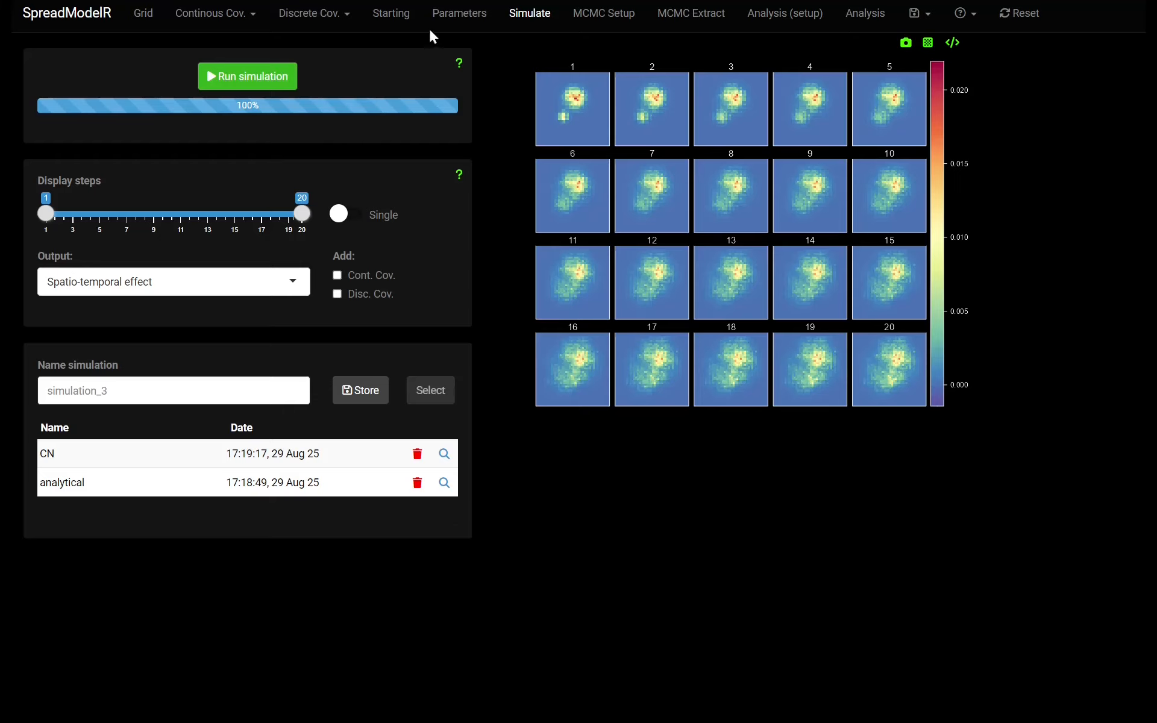
{"action": "left_click", "coordinate": [476, 12]}
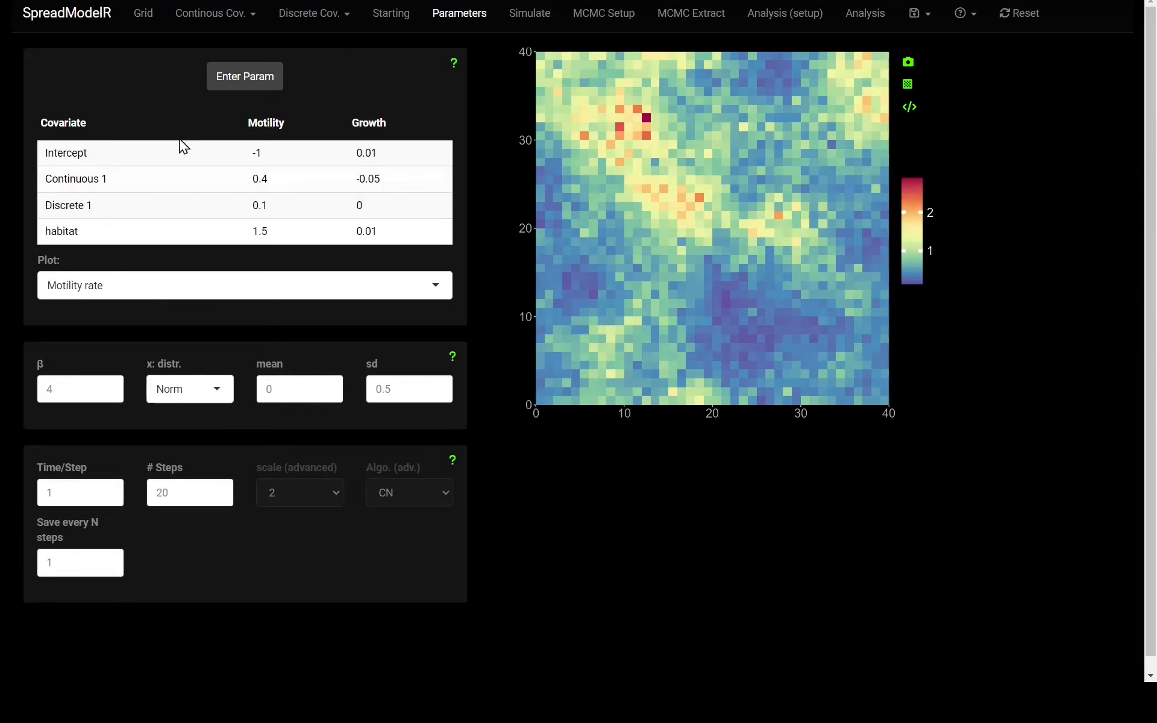
{"action": "left_click", "coordinate": [545, 17]}
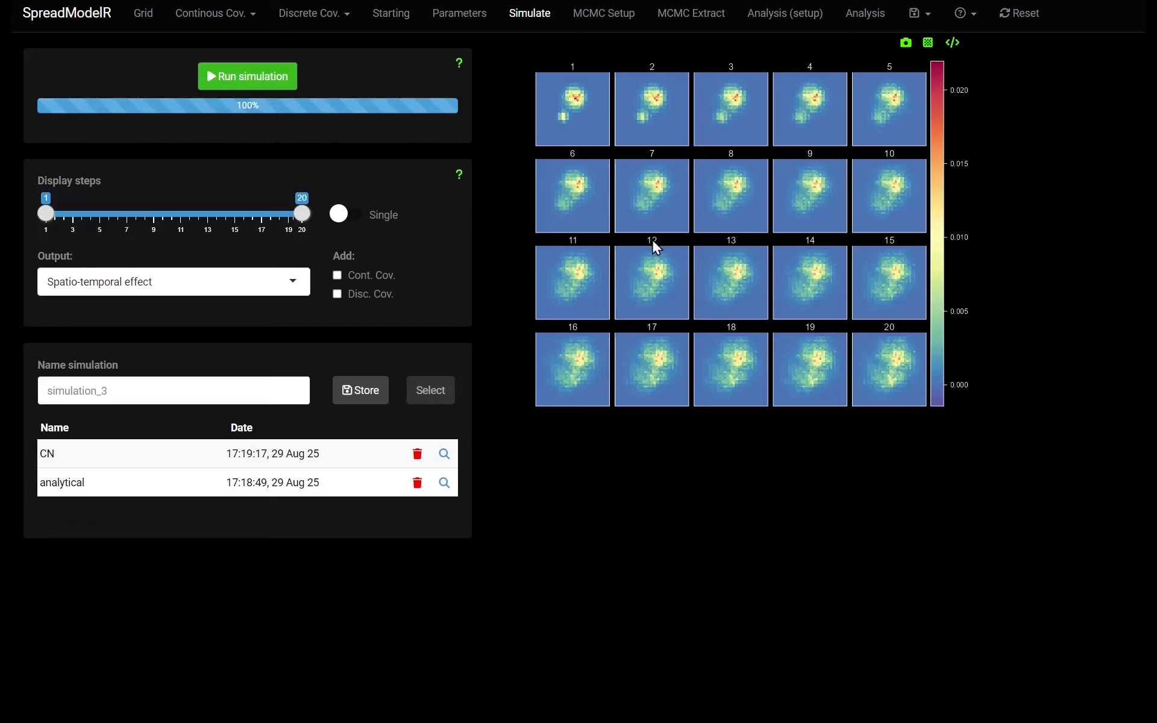
{"action": "left_click", "coordinate": [461, 14]}
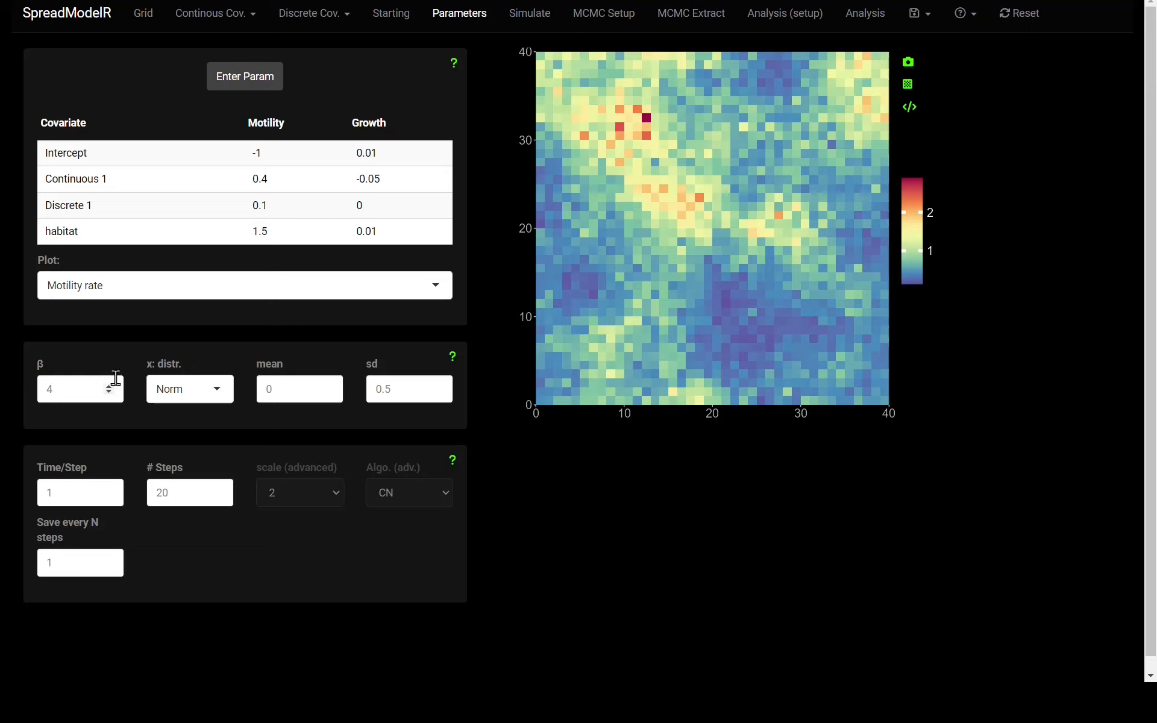
{"action": "left_click", "coordinate": [533, 12]}
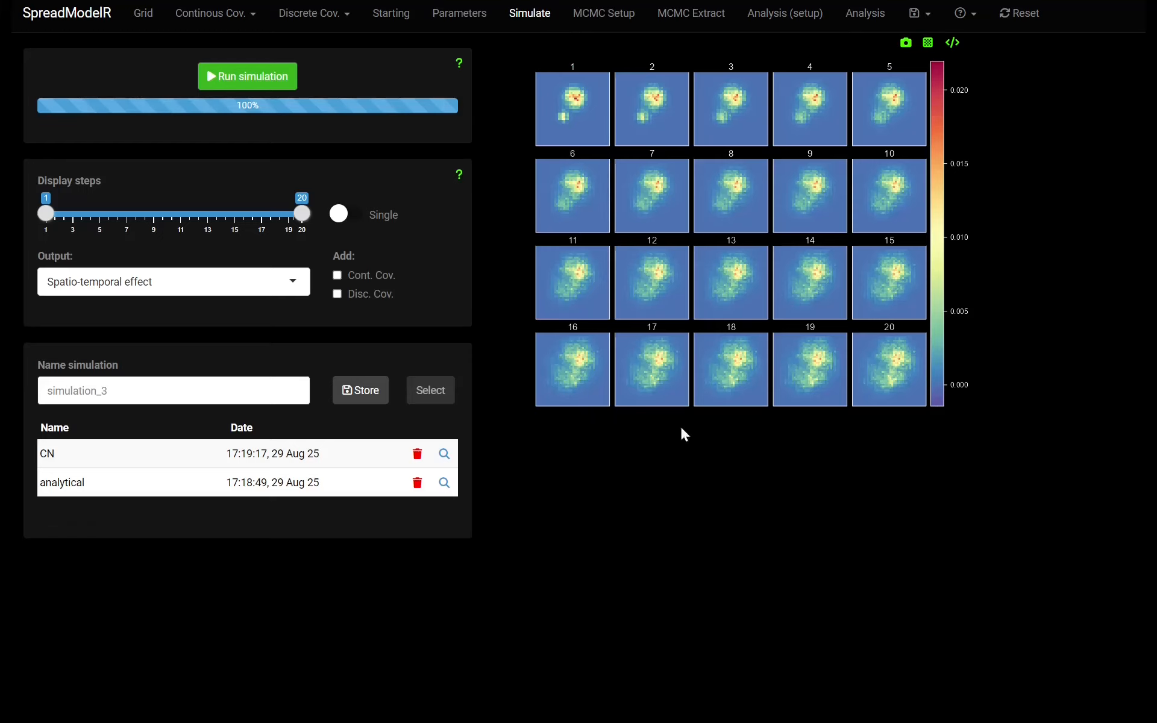
{"action": "left_click", "coordinate": [255, 285]}
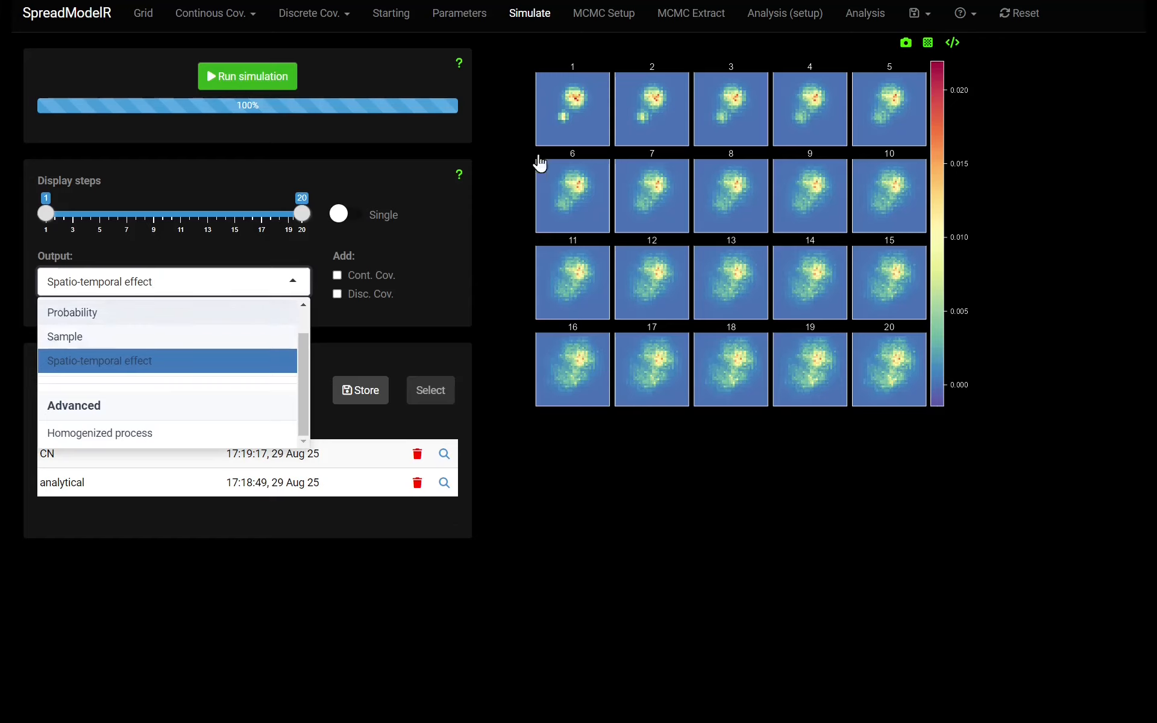
{"action": "left_click", "coordinate": [414, 179]}
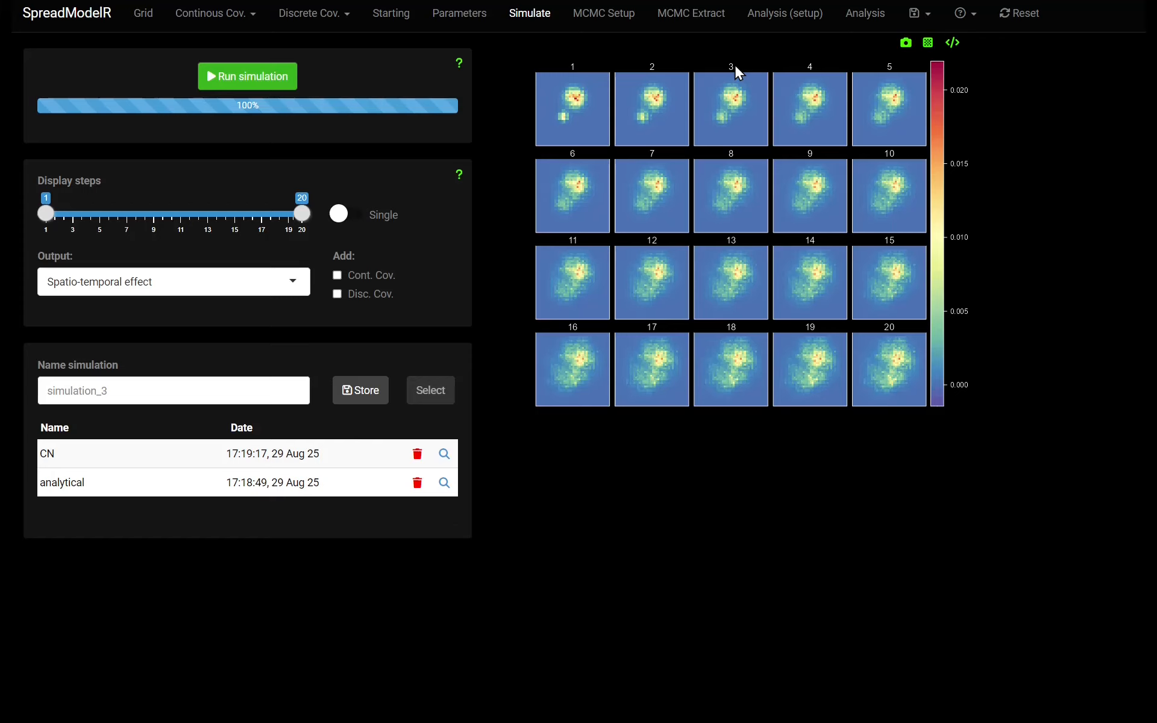
Examine the options for saving and uploading rasters and state files, and revisit the discrete covariate, starting and parameter pages
{"action": "left_click", "coordinate": [919, 13]}
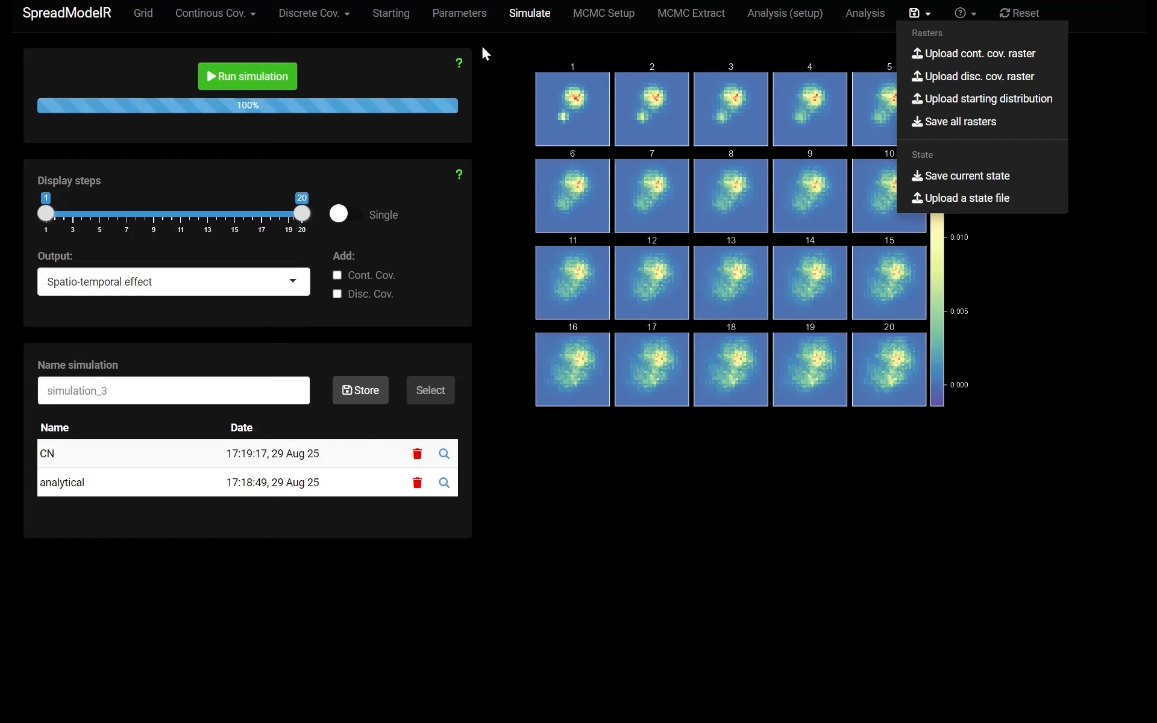
{"action": "left_click", "coordinate": [572, 56]}
{"action": "left_click", "coordinate": [323, 18]}
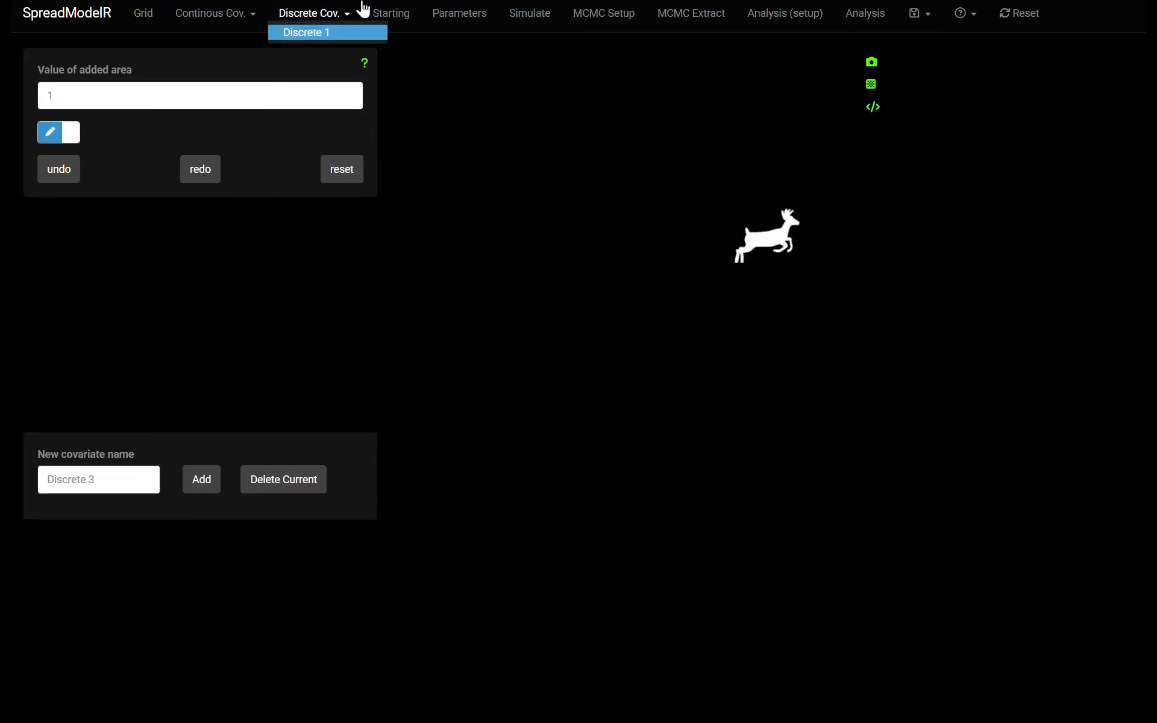
{"action": "left_click", "coordinate": [393, 11]}
{"action": "left_click", "coordinate": [473, 17]}
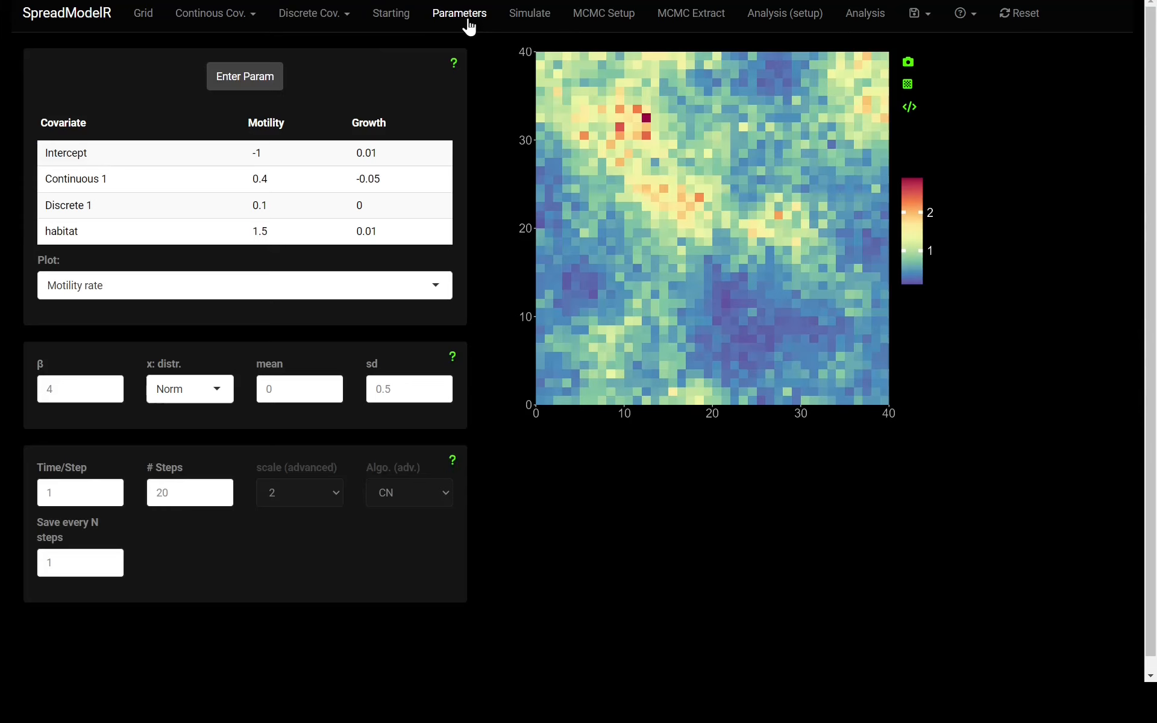
{"action": "left_click", "coordinate": [531, 15]}
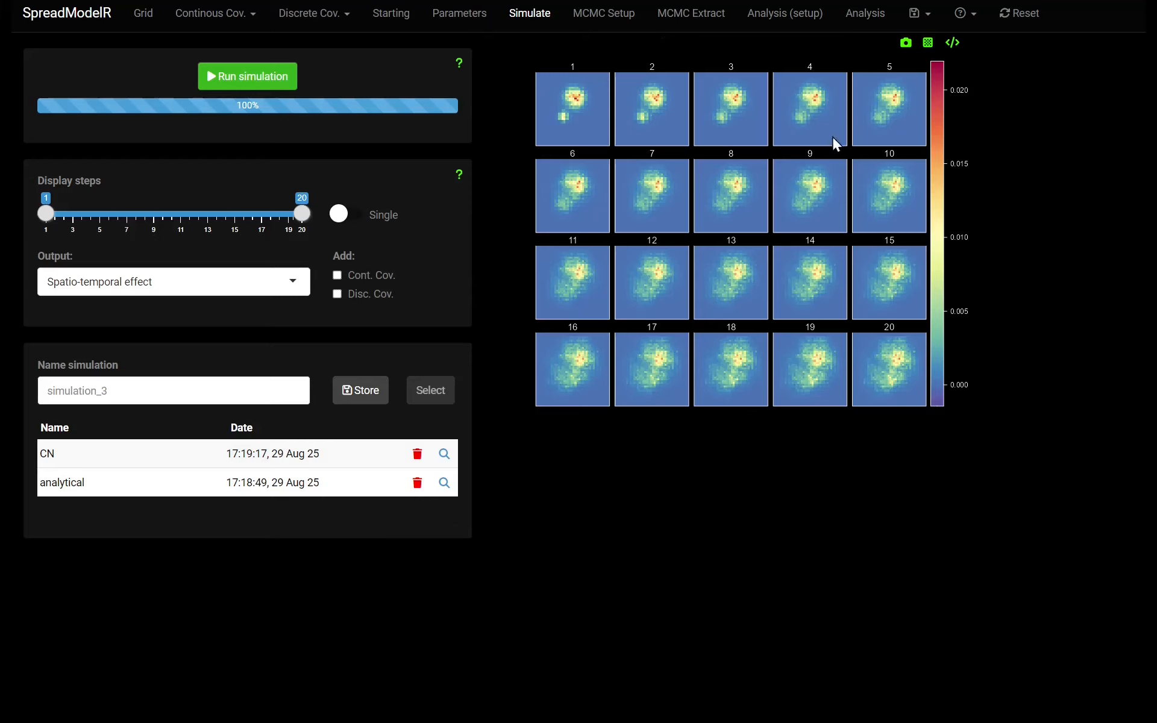
{"action": "left_click", "coordinate": [927, 16]}
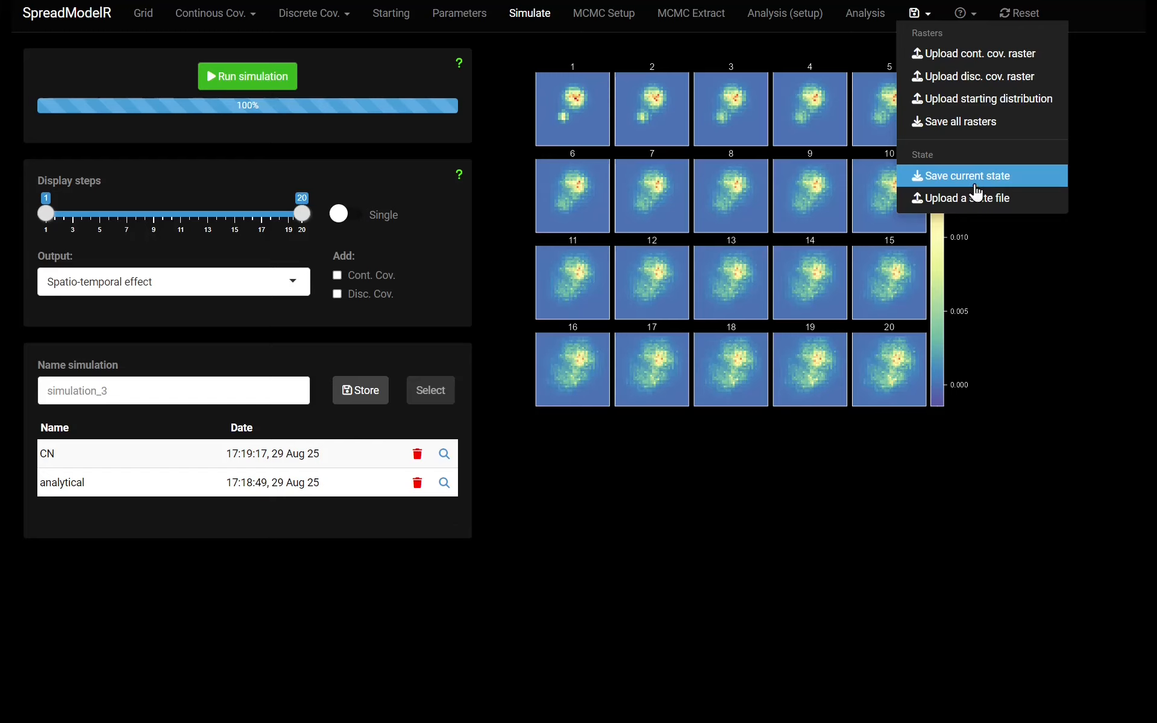
{"action": "left_click", "coordinate": [480, 553]}
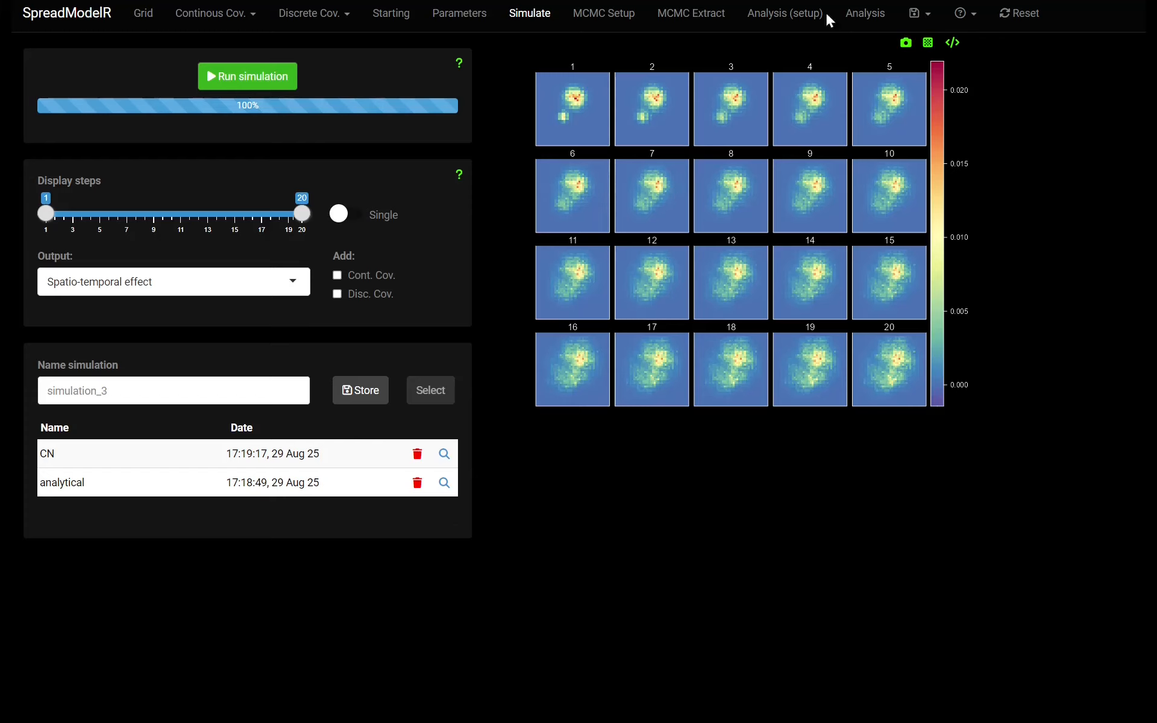
{"action": "left_click", "coordinate": [926, 14]}
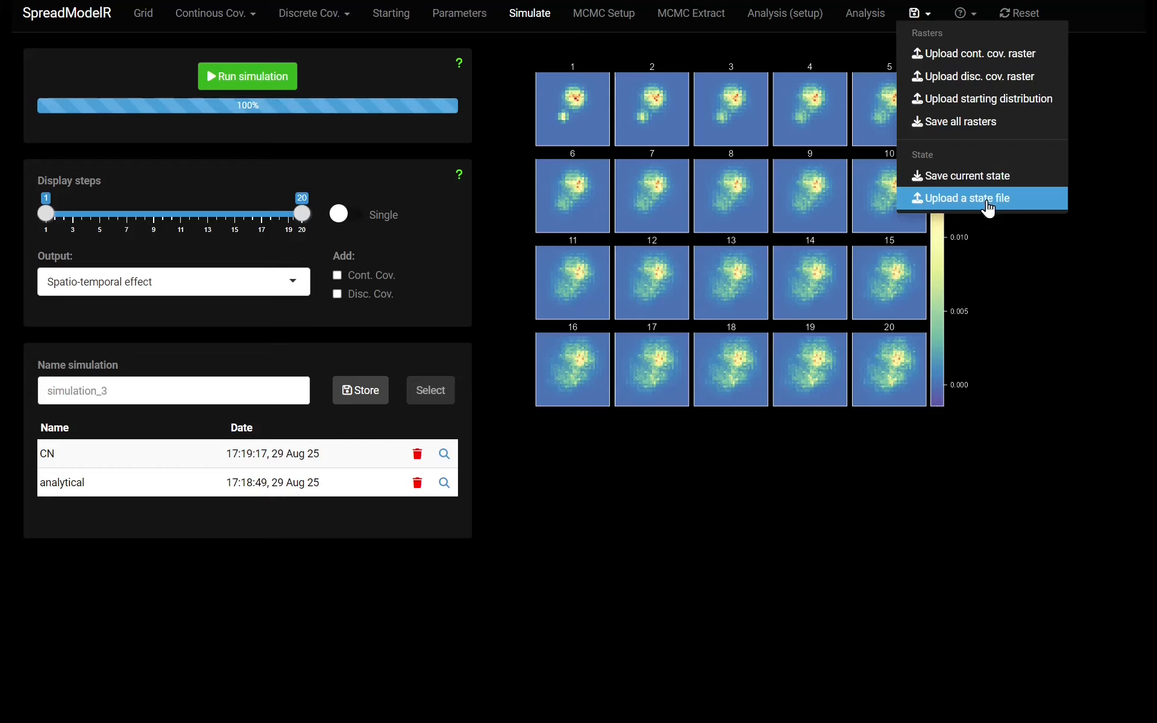
{"action": "left_click", "coordinate": [487, 37]}
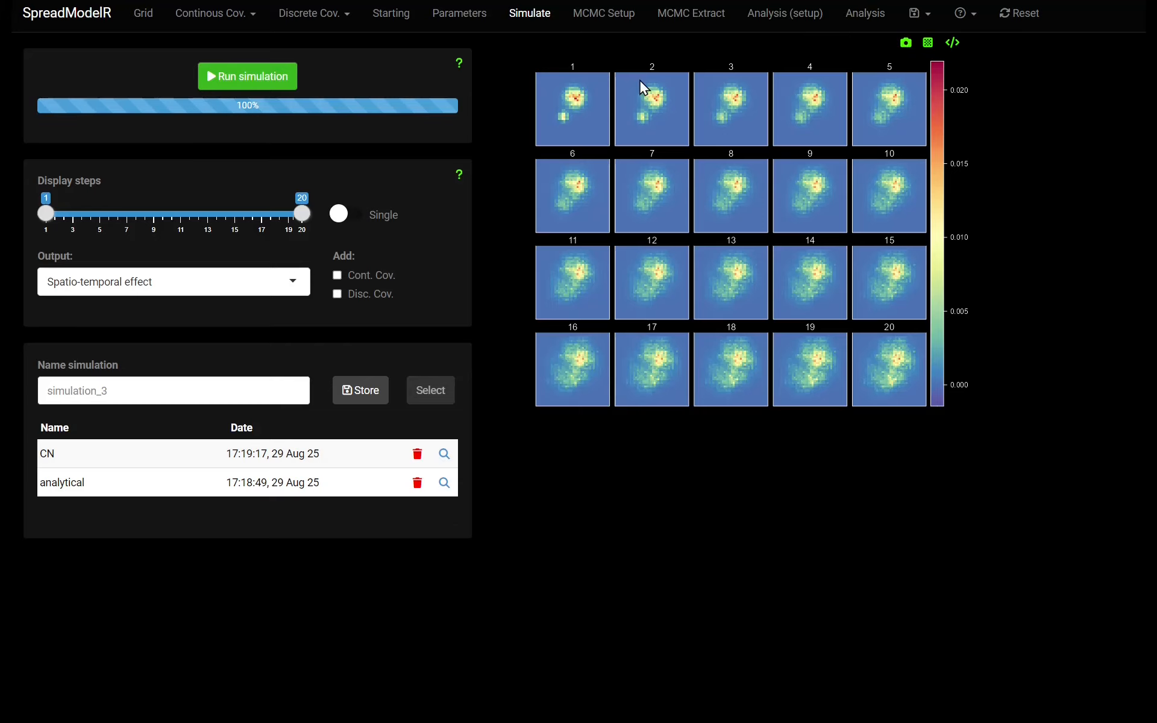
View the spatio-temporal effect as a single map for step 20, return to the map collection, and check the output choices
{"action": "left_click", "coordinate": [342, 216]}
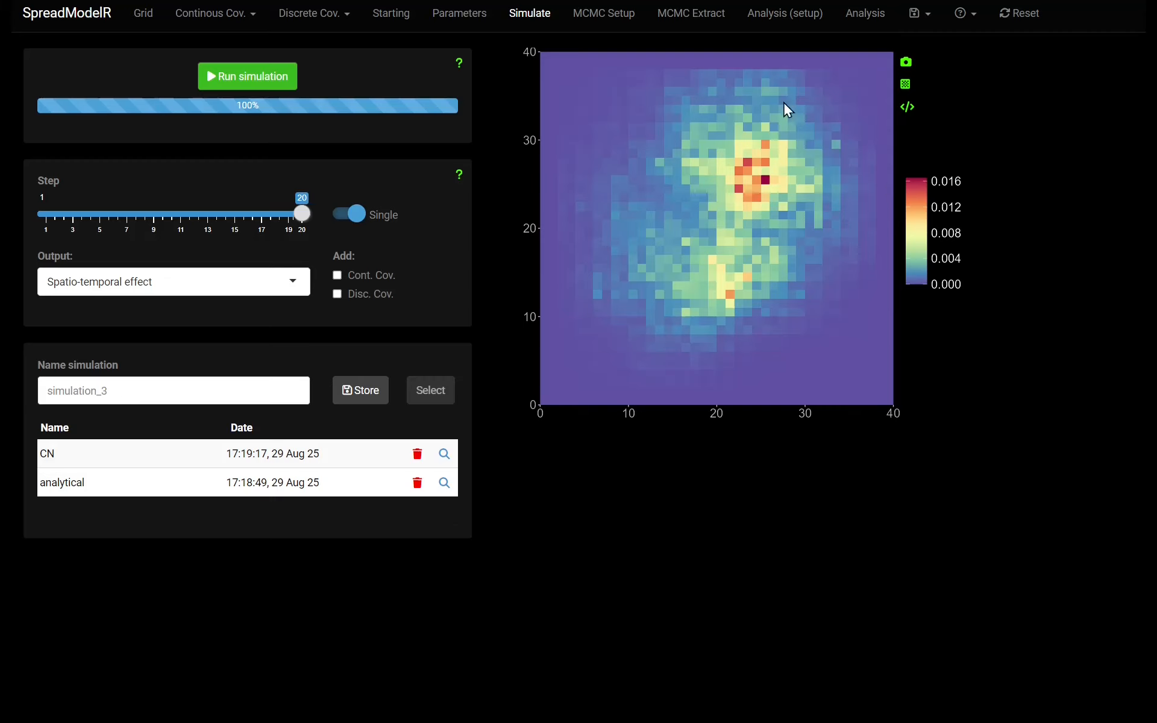
{"action": "left_click", "coordinate": [365, 217]}
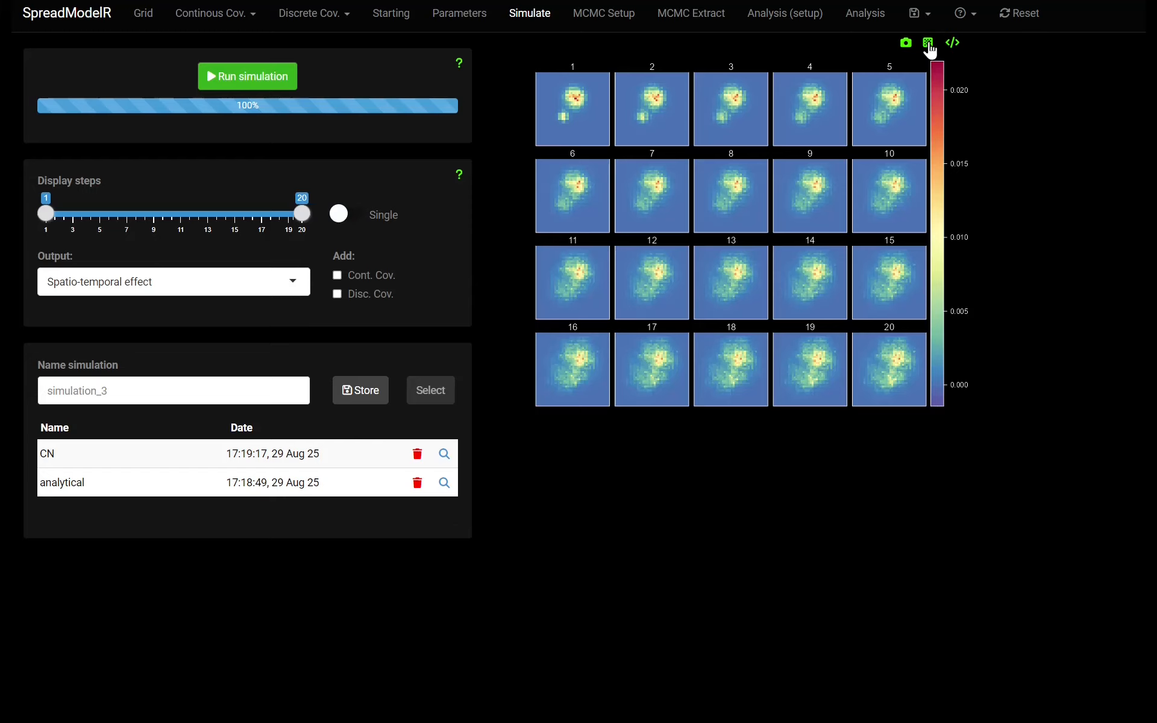
{"action": "left_click", "coordinate": [287, 284]}
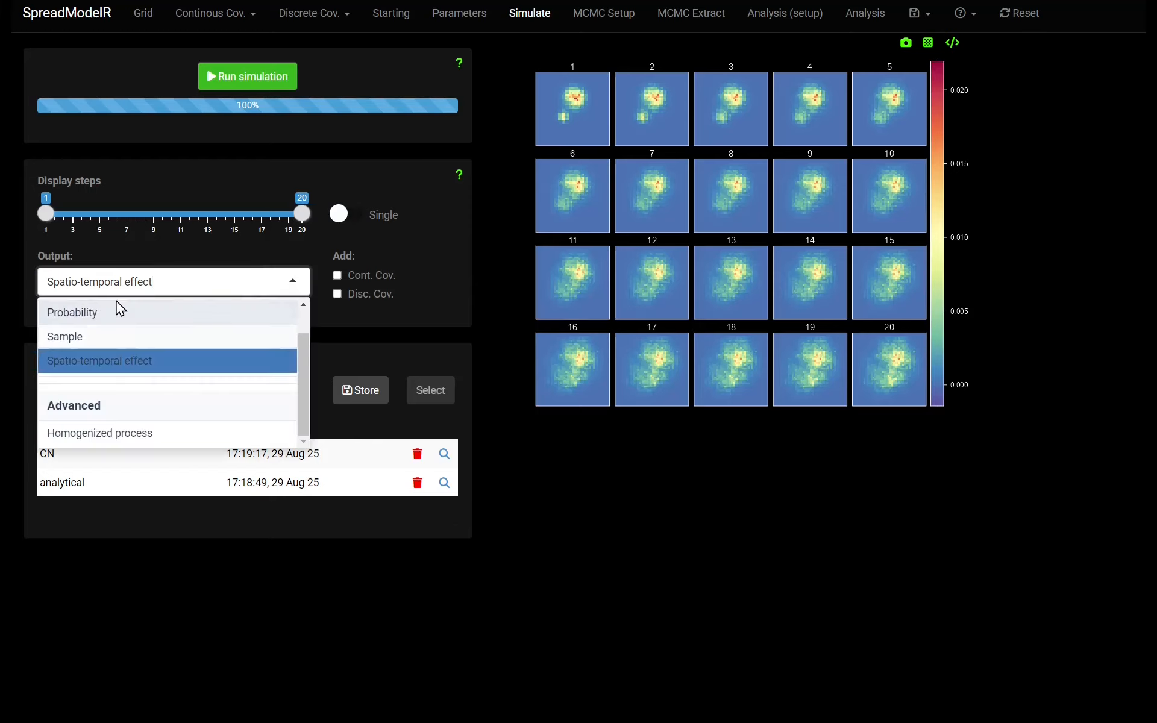
{"action": "left_click", "coordinate": [512, 123]}
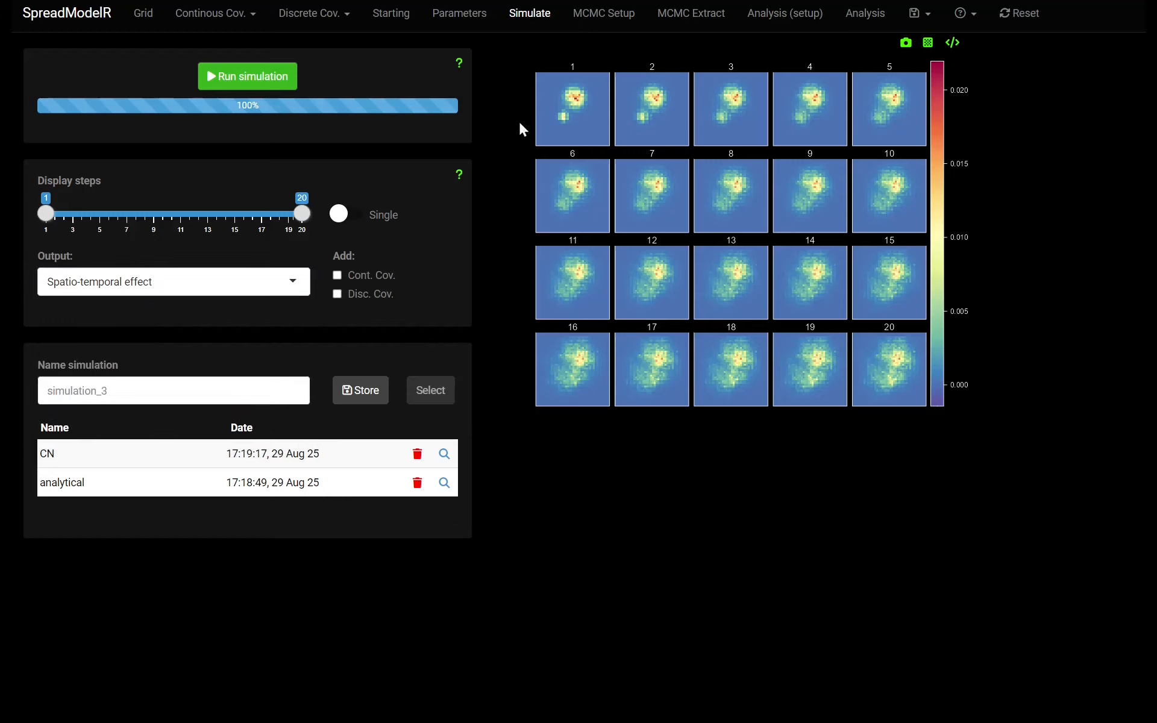
Examine the R code behind the simulation plots, from Load Packages to section 6.4 Plot, and close it
{"action": "left_click", "coordinate": [953, 44]}
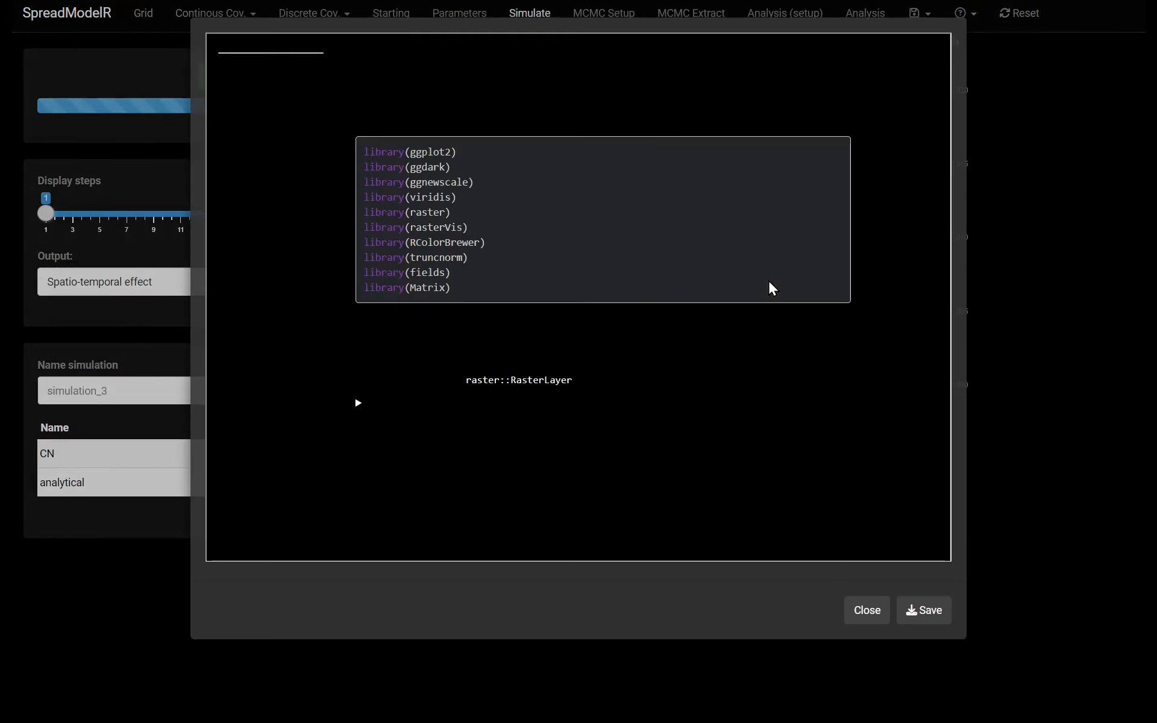
{"action": "scroll", "coordinate": [768, 288], "scroll_direction": "down", "scroll_amount": 1}
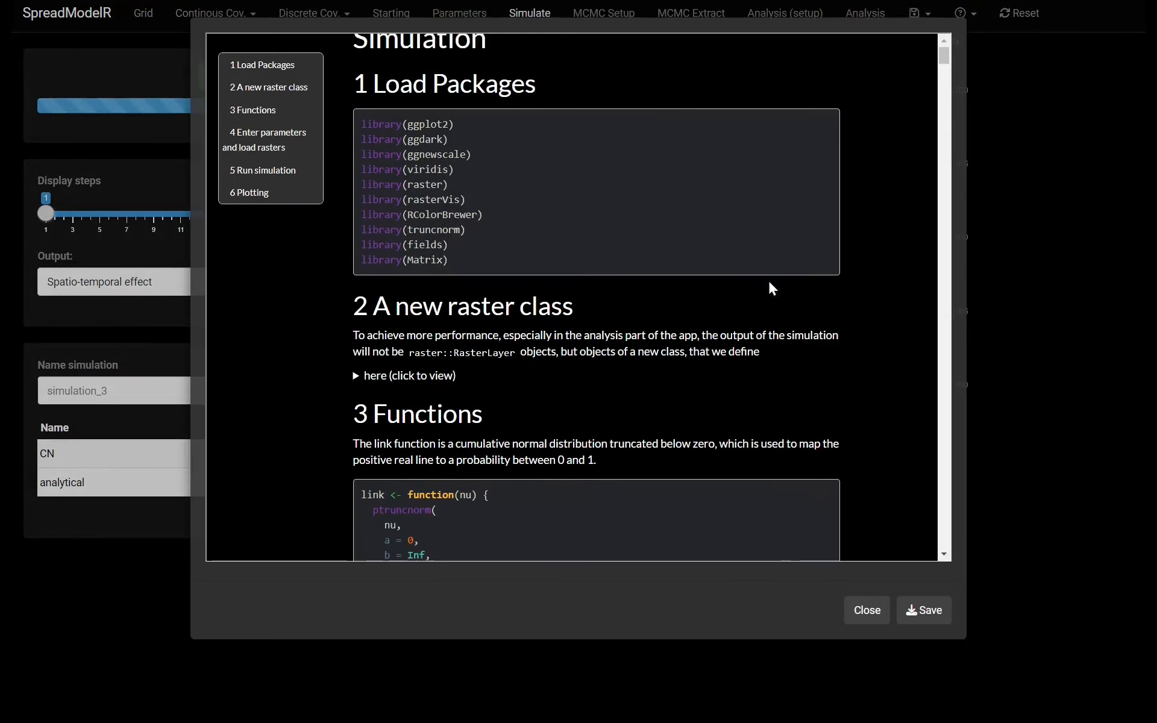
{"action": "left_click_drag", "start_coordinate": [946, 53], "coordinate": [934, 549]}
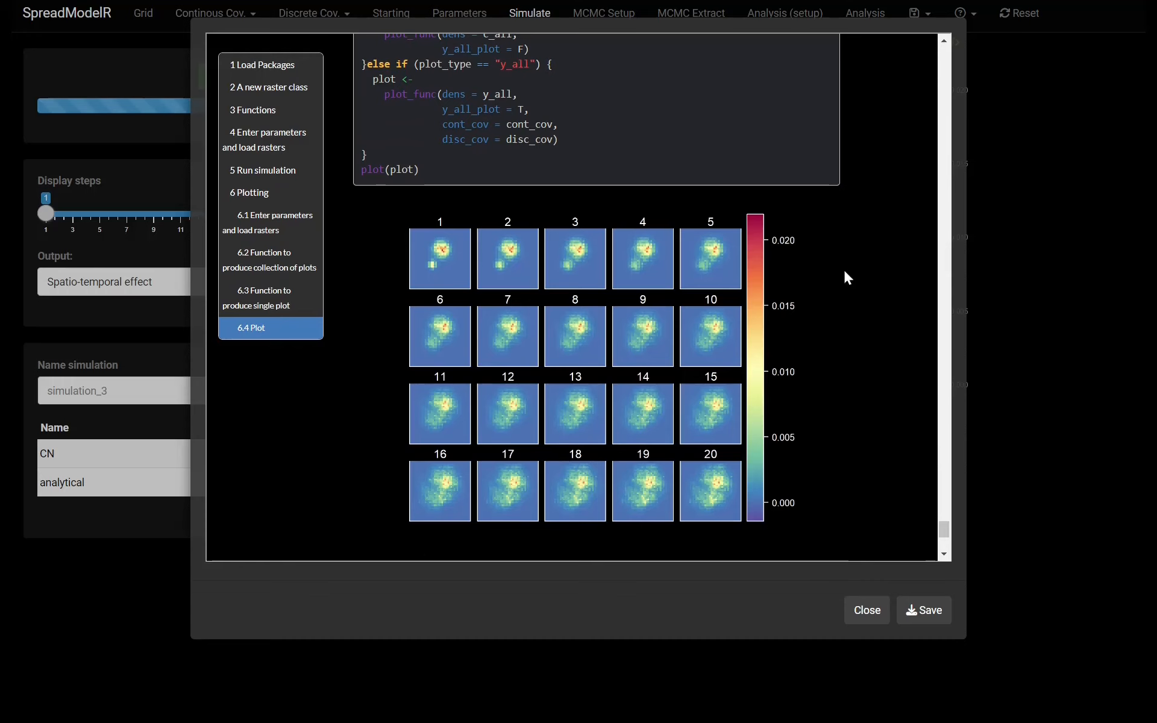
{"action": "scroll", "coordinate": [599, 173], "scroll_direction": "up", "scroll_amount": 10}
{"action": "scroll", "coordinate": [598, 172], "scroll_direction": "down", "scroll_amount": 5}
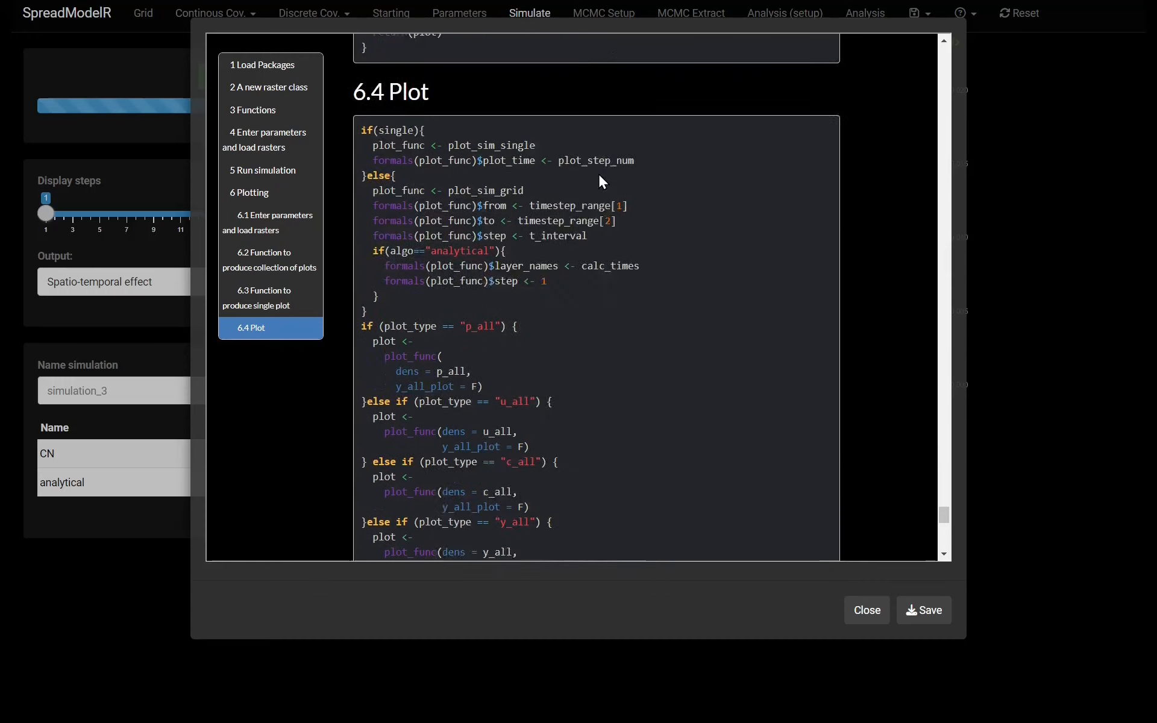
{"action": "left_click", "coordinate": [873, 610]}
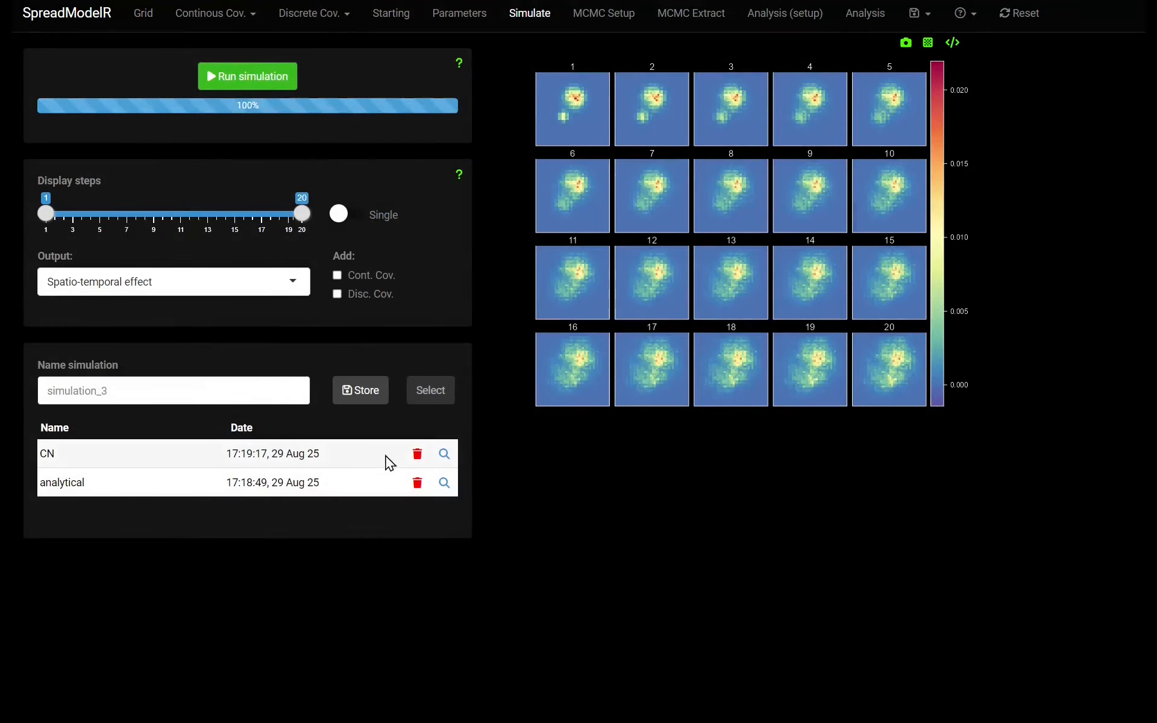
Inspect the parameters and covariate maps of the stored CN simulation, including the habitat map
{"action": "left_click", "coordinate": [444, 457]}
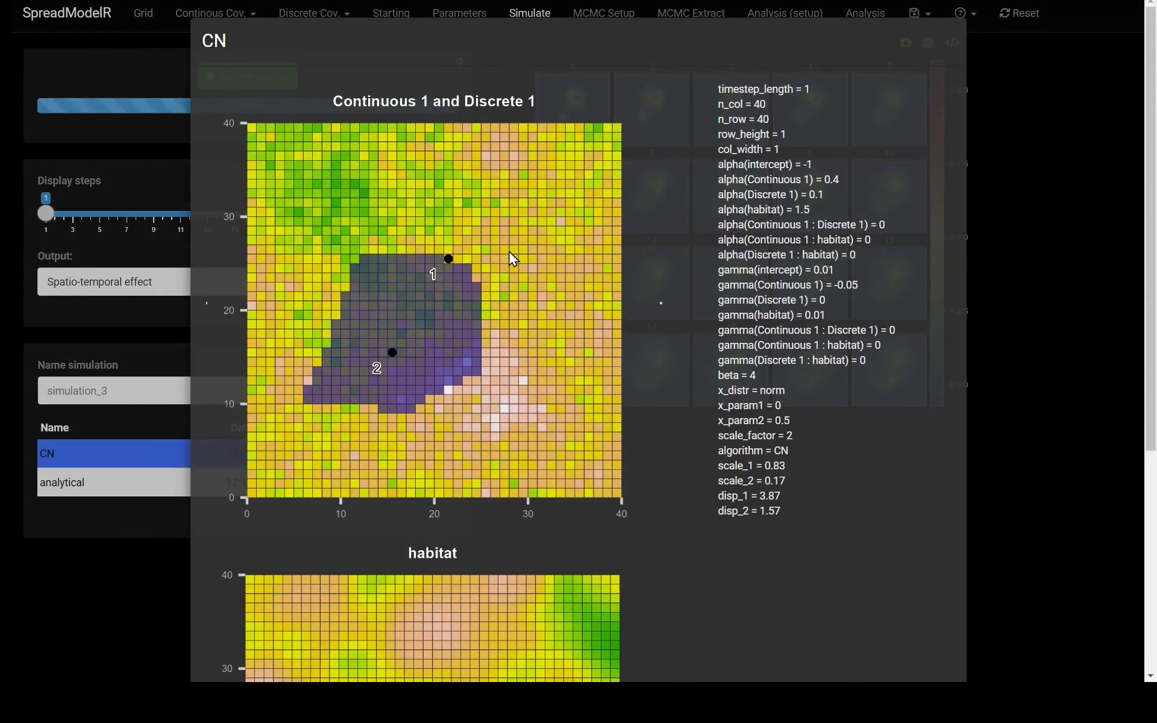
{"action": "scroll", "coordinate": [510, 254], "scroll_direction": "down", "scroll_amount": 5}
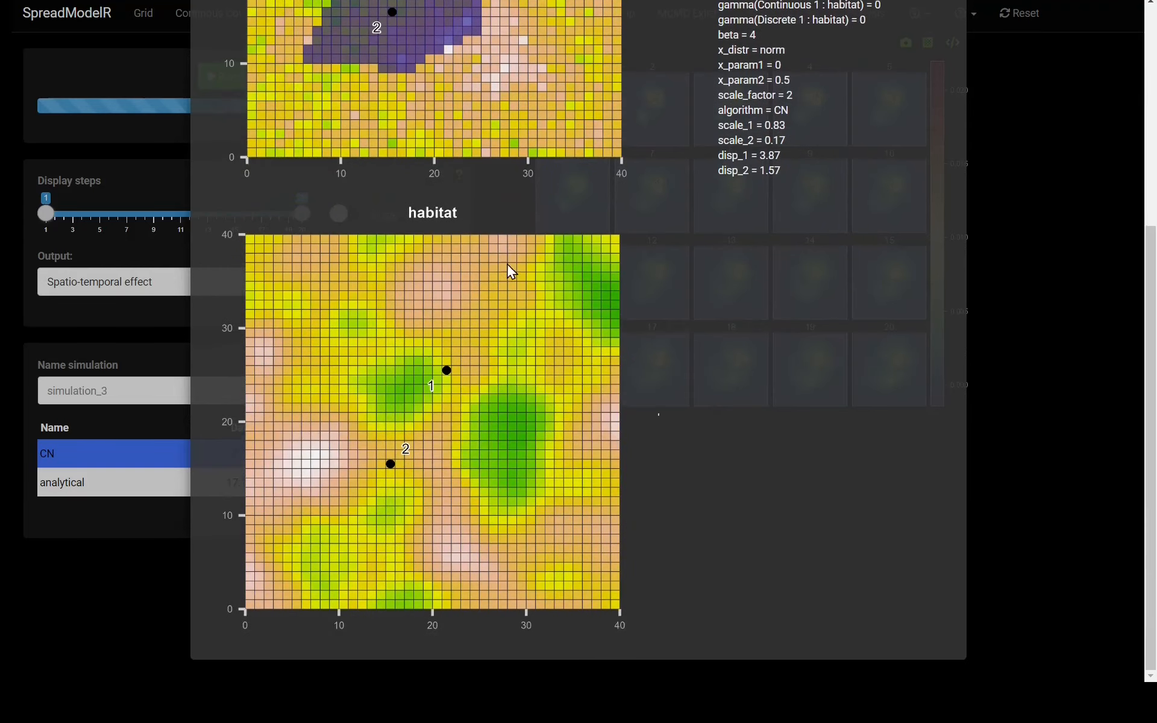
Review the stored CN simulation's parameter list and covariate maps, close them, and deselect the CN simulation
{"action": "scroll", "coordinate": [481, 312], "scroll_direction": "up", "scroll_amount": 5}
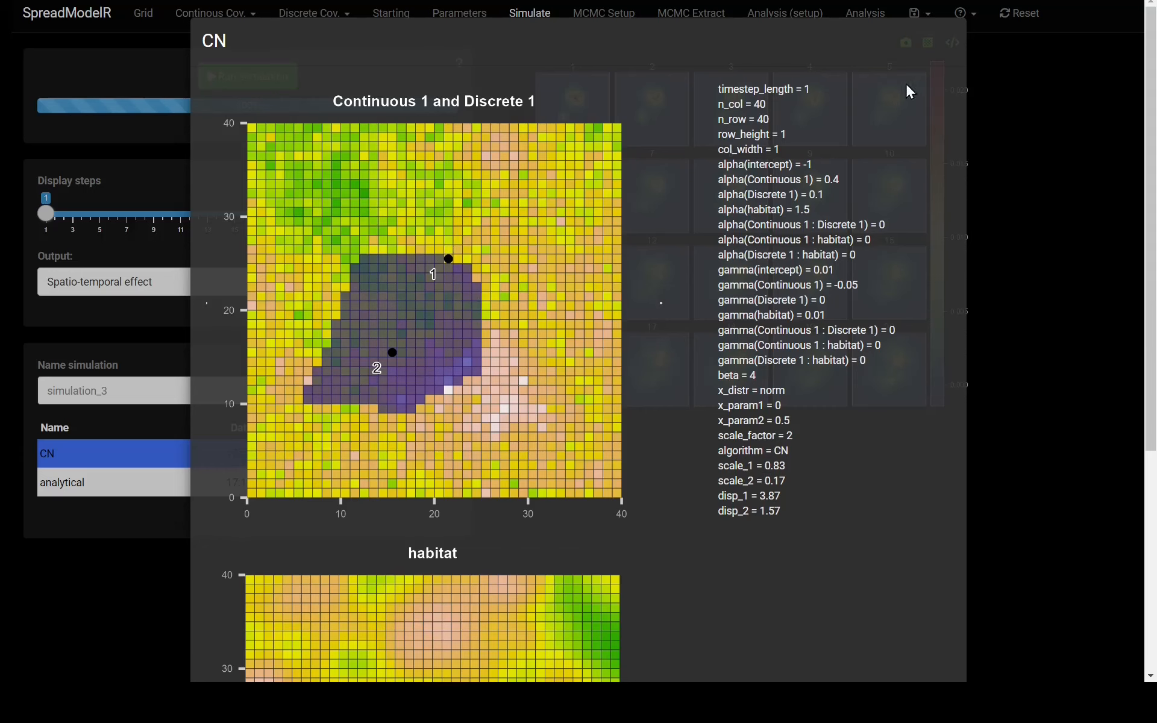
{"action": "scroll", "coordinate": [578, 217], "scroll_direction": "down", "scroll_amount": 5}
{"action": "scroll", "coordinate": [765, 122], "scroll_direction": "up", "scroll_amount": 5}
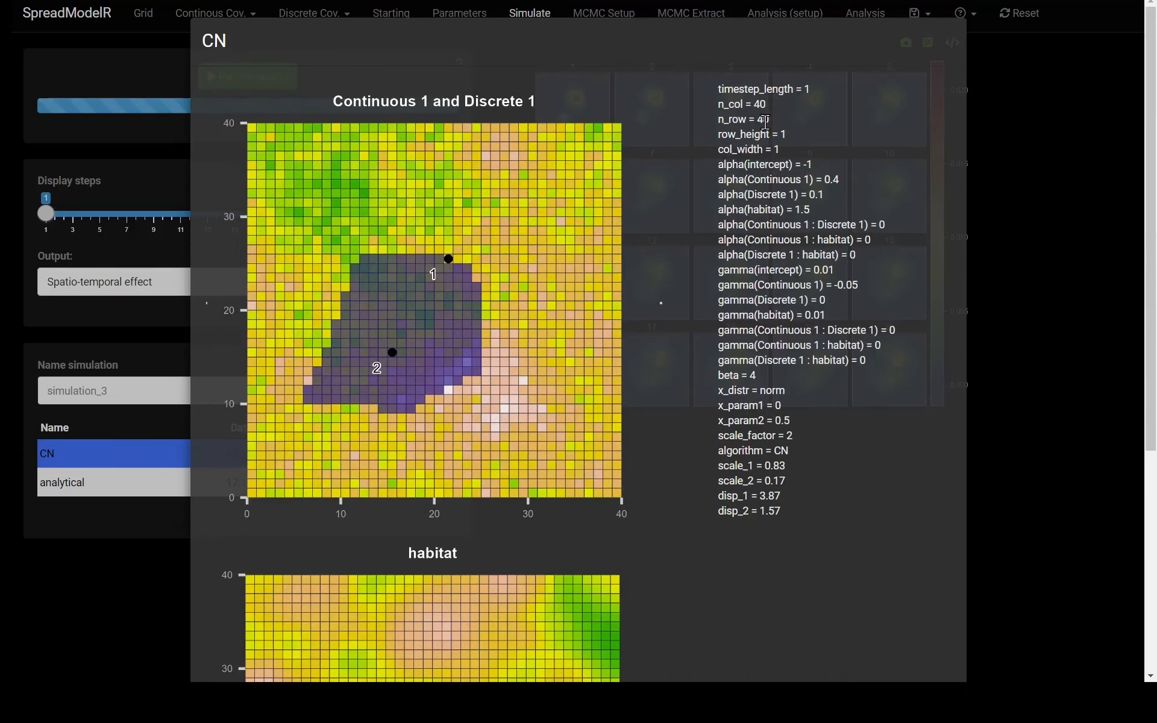
{"action": "left_click", "coordinate": [1022, 98]}
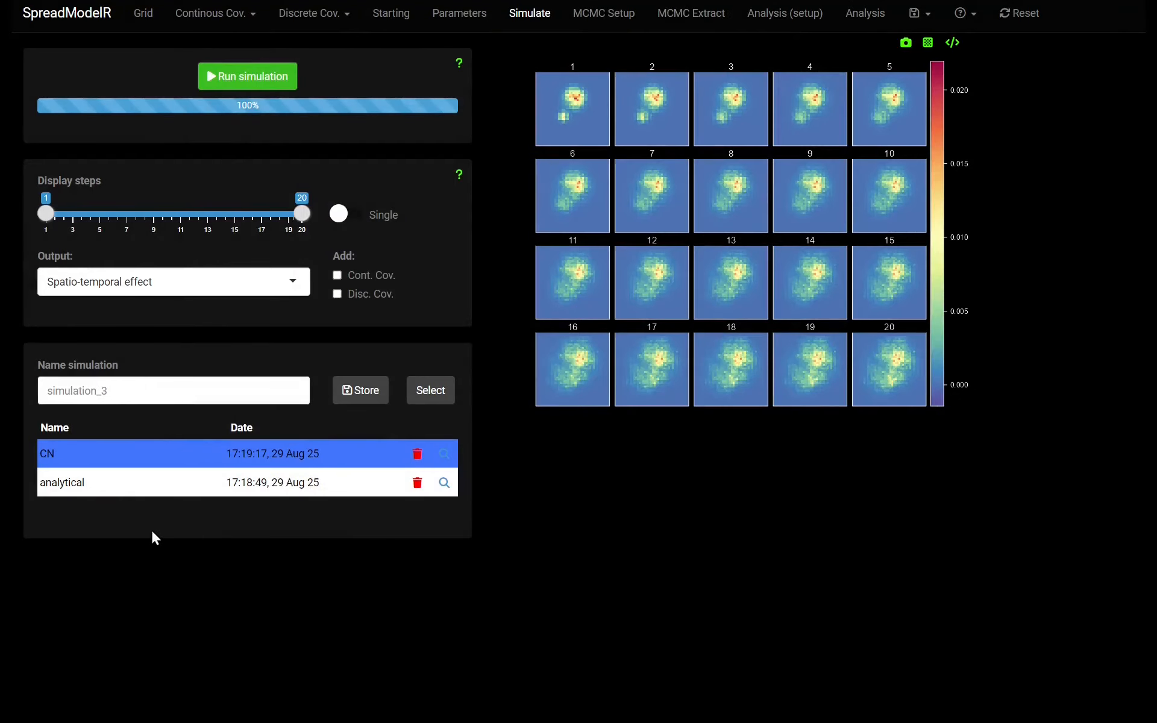
{"action": "left_click", "coordinate": [152, 462]}
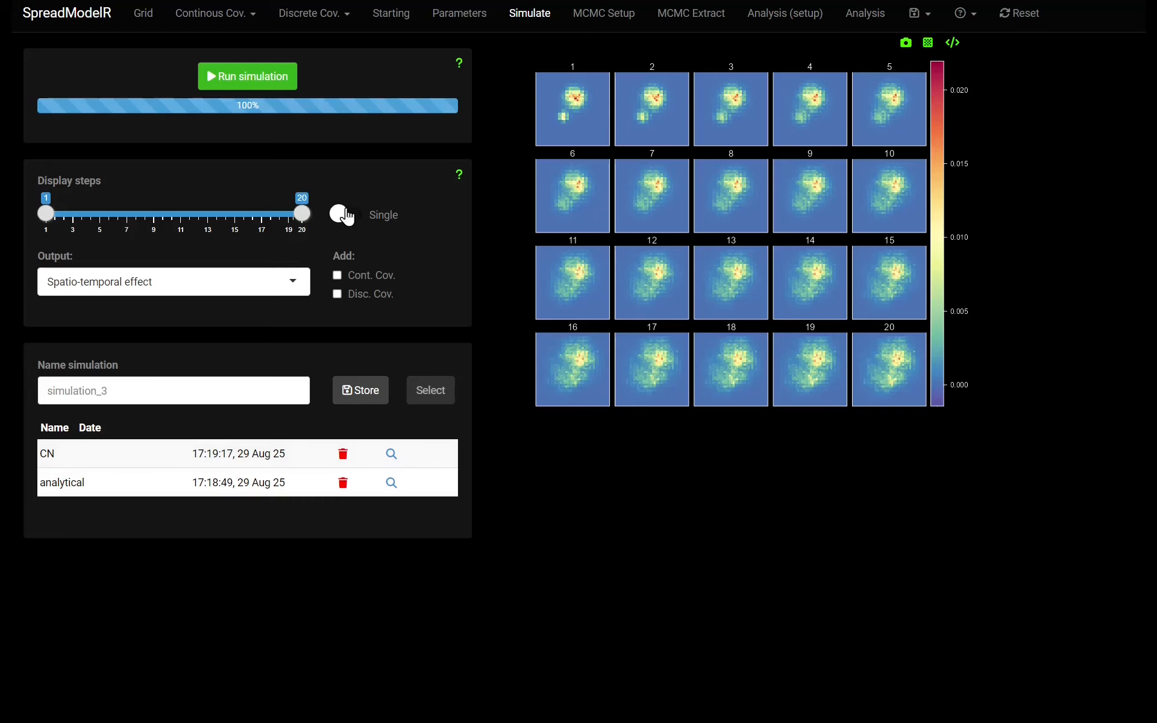
Try 1.2 as the Discrete 1 motility parameter, and settle on 0.8
{"action": "left_click", "coordinate": [473, 18]}
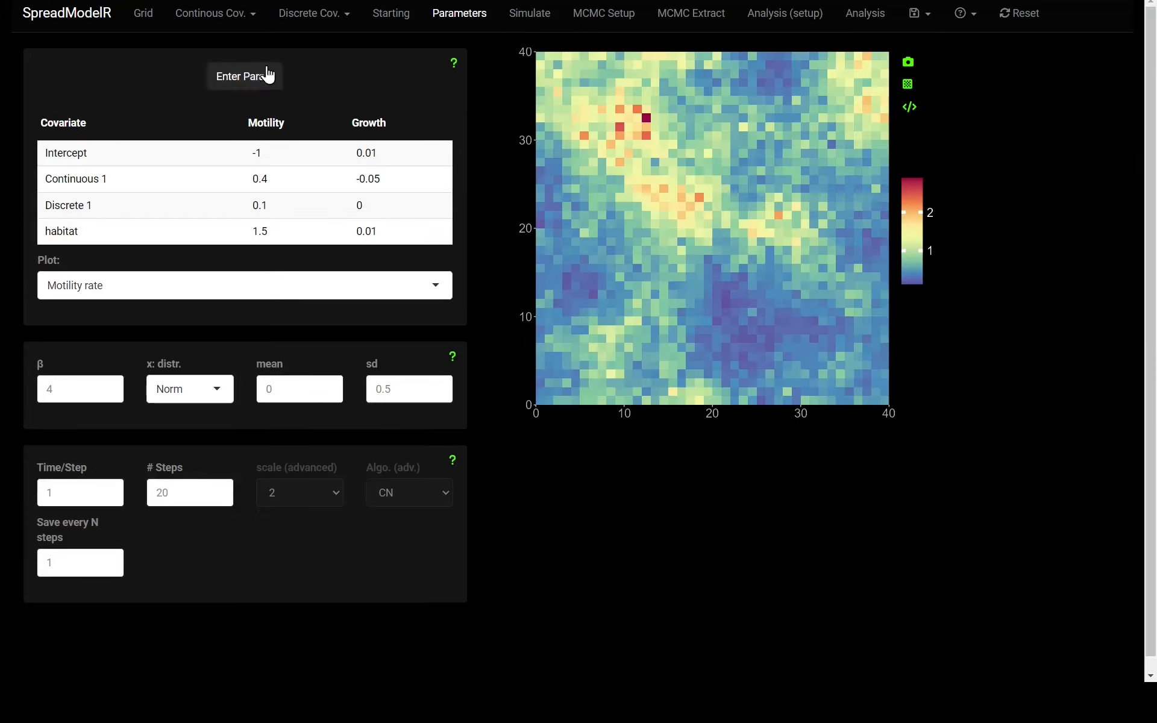
{"action": "left_click", "coordinate": [246, 81]}
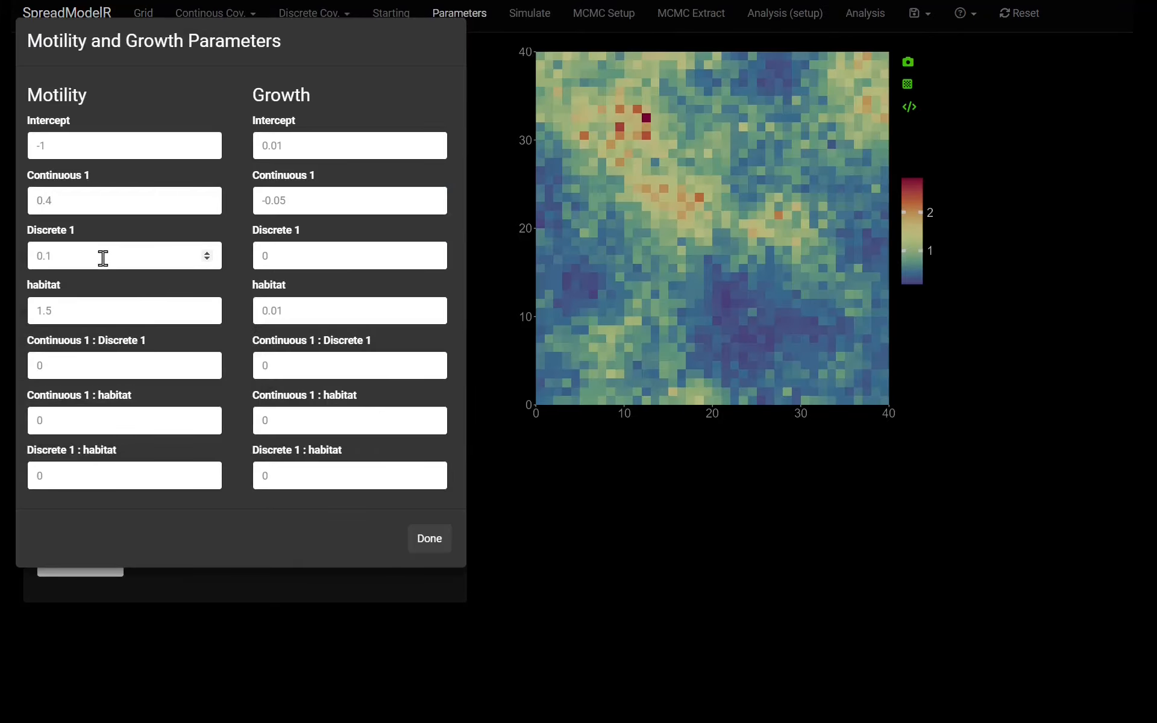
{"action": "left_click", "coordinate": [54, 252]}
{"action": "double_click", "coordinate": [55, 252]}
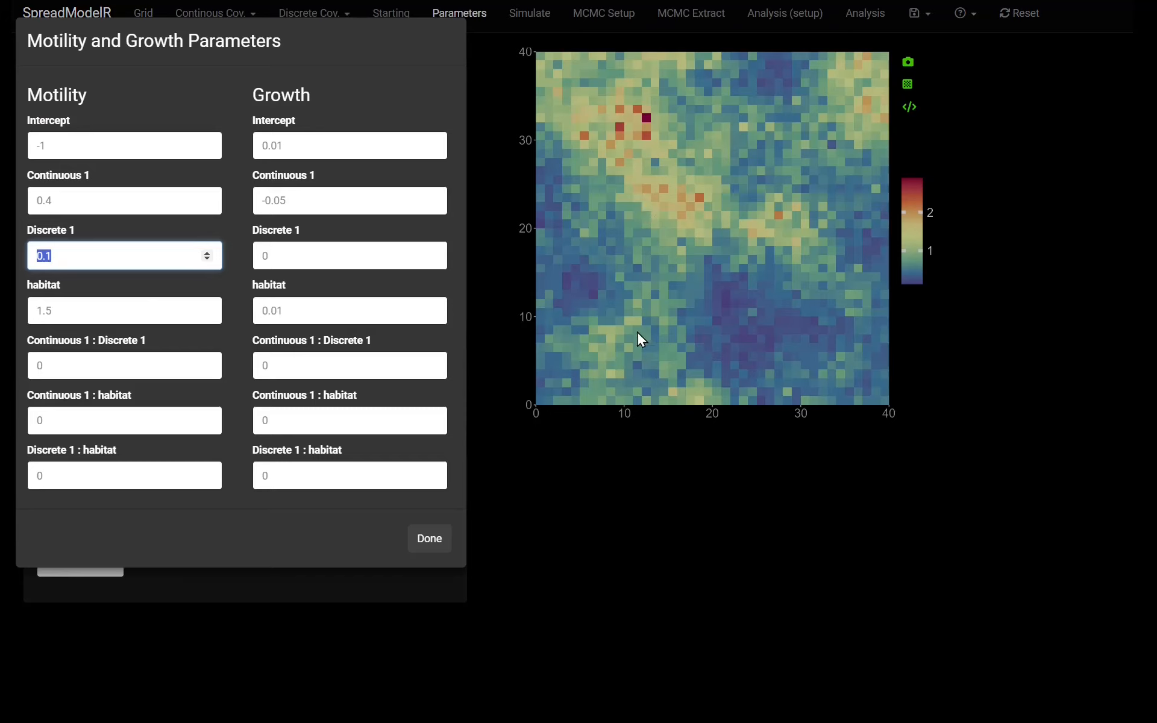
{"action": "type", "text": "1.2"}
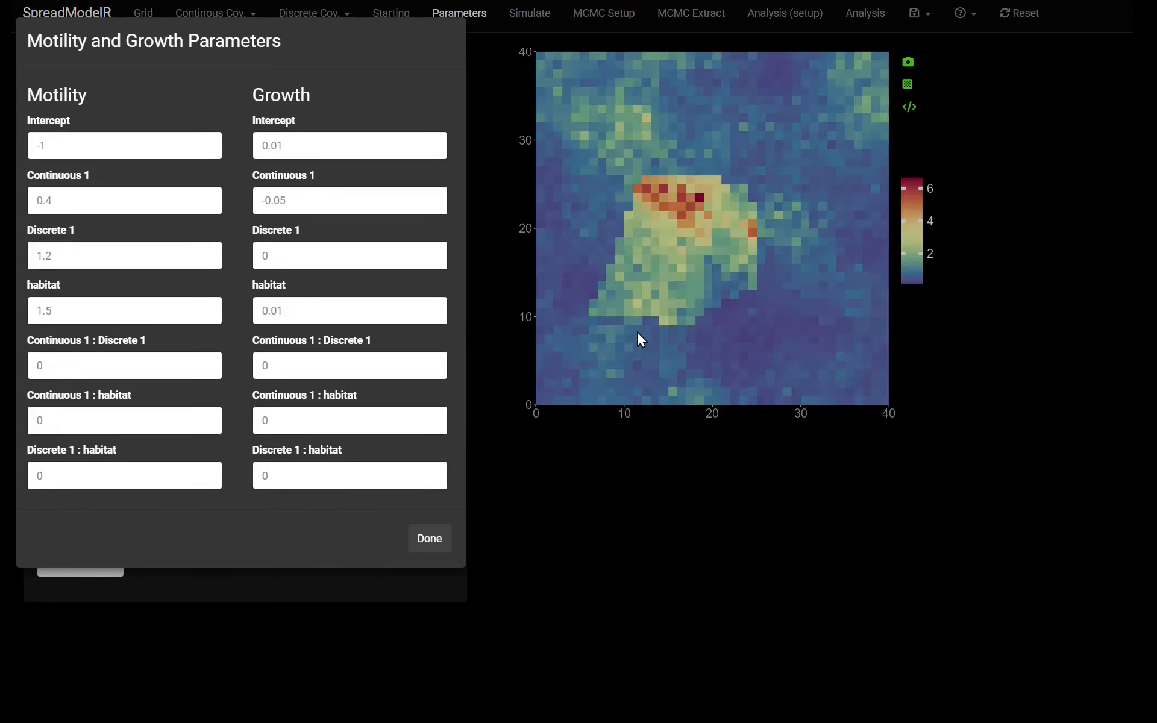
{"action": "left_click_drag", "start_coordinate": [60, 257], "coordinate": [21, 266]}
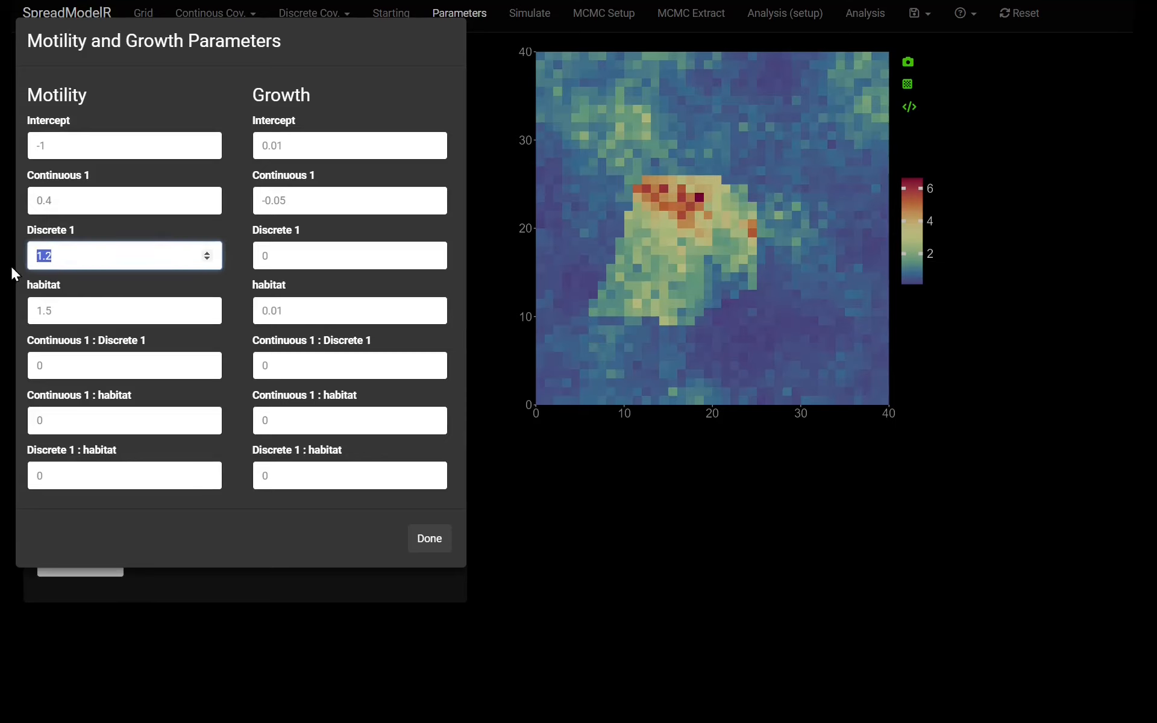
{"action": "type", "text": "0.8"}
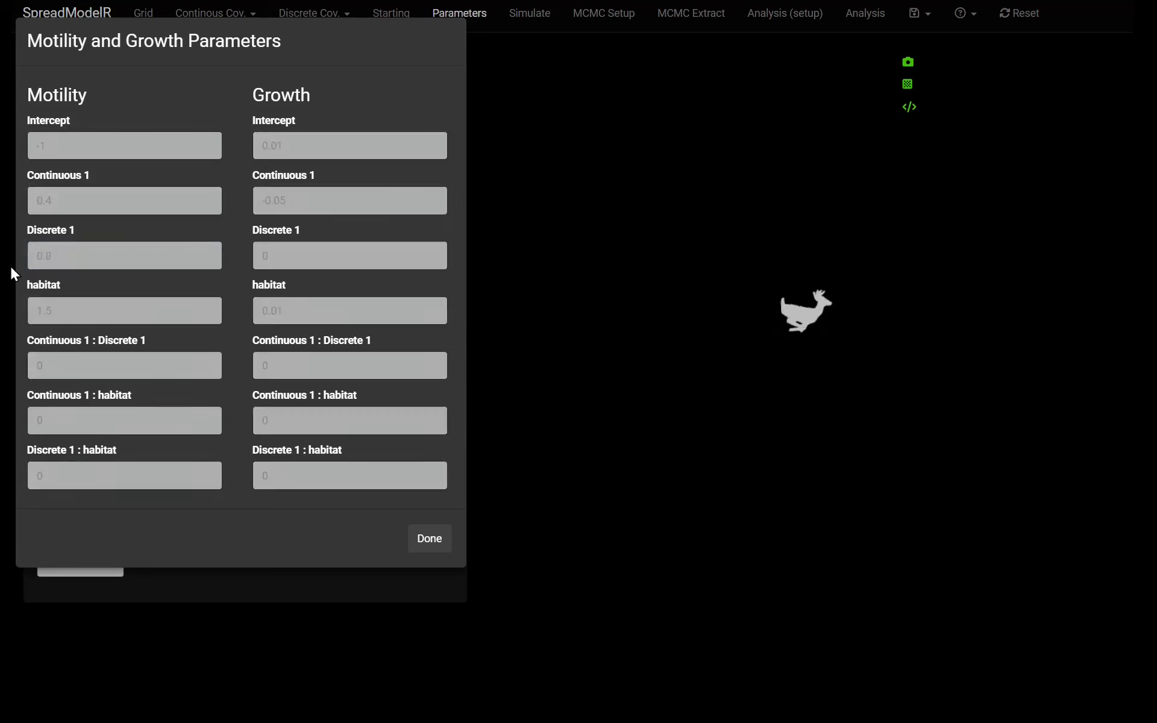
Set the Discrete 1 growth parameter to 0.05 and plot the growth rate
{"action": "left_click_drag", "start_coordinate": [324, 256], "coordinate": [206, 248]}
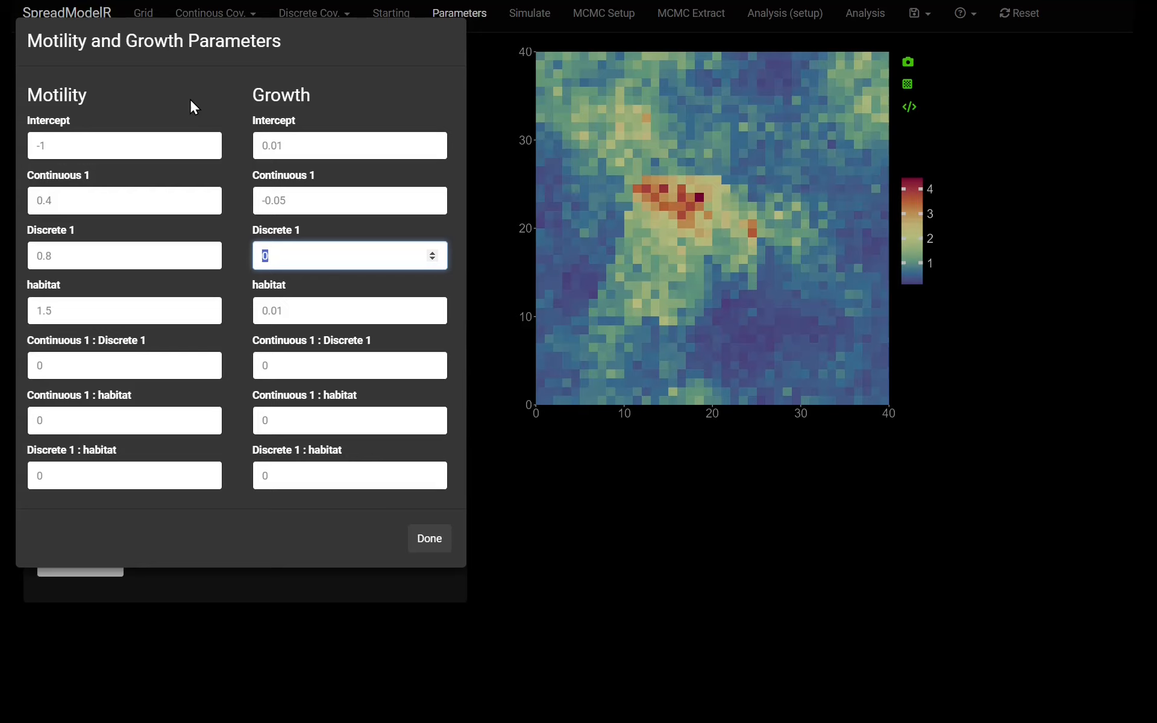
{"action": "type", "text": "0.05"}
{"action": "left_click", "coordinate": [443, 542]}
{"action": "left_click", "coordinate": [170, 285]}
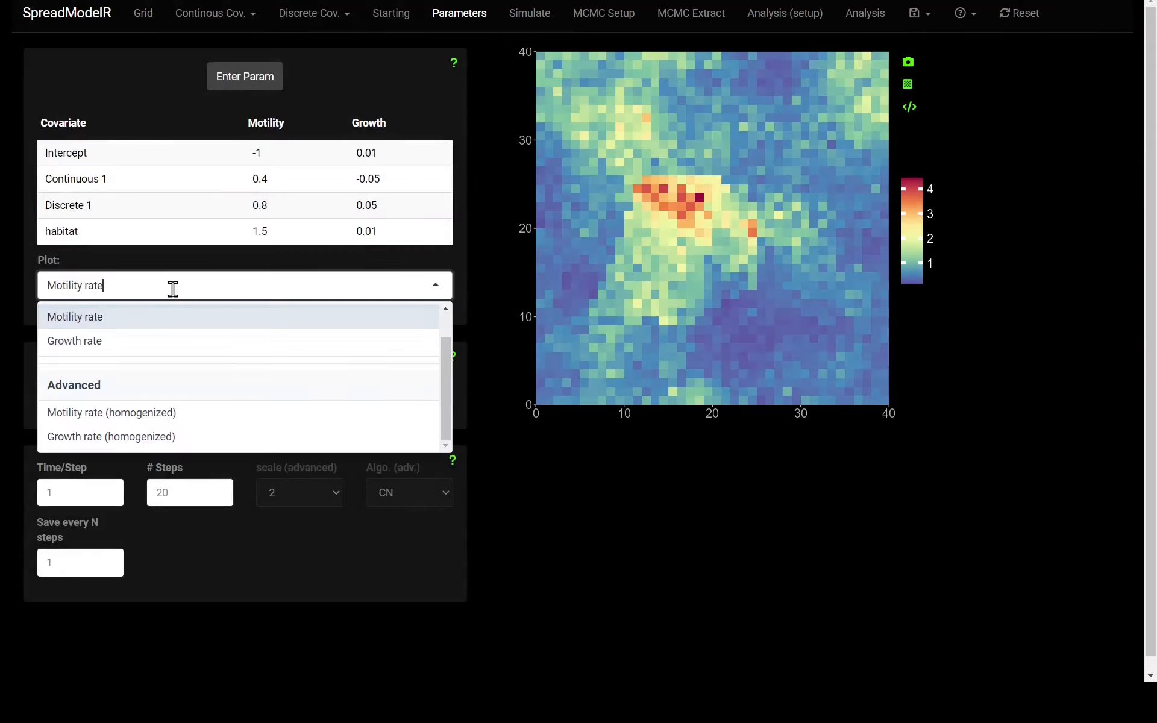
{"action": "left_click", "coordinate": [123, 344]}
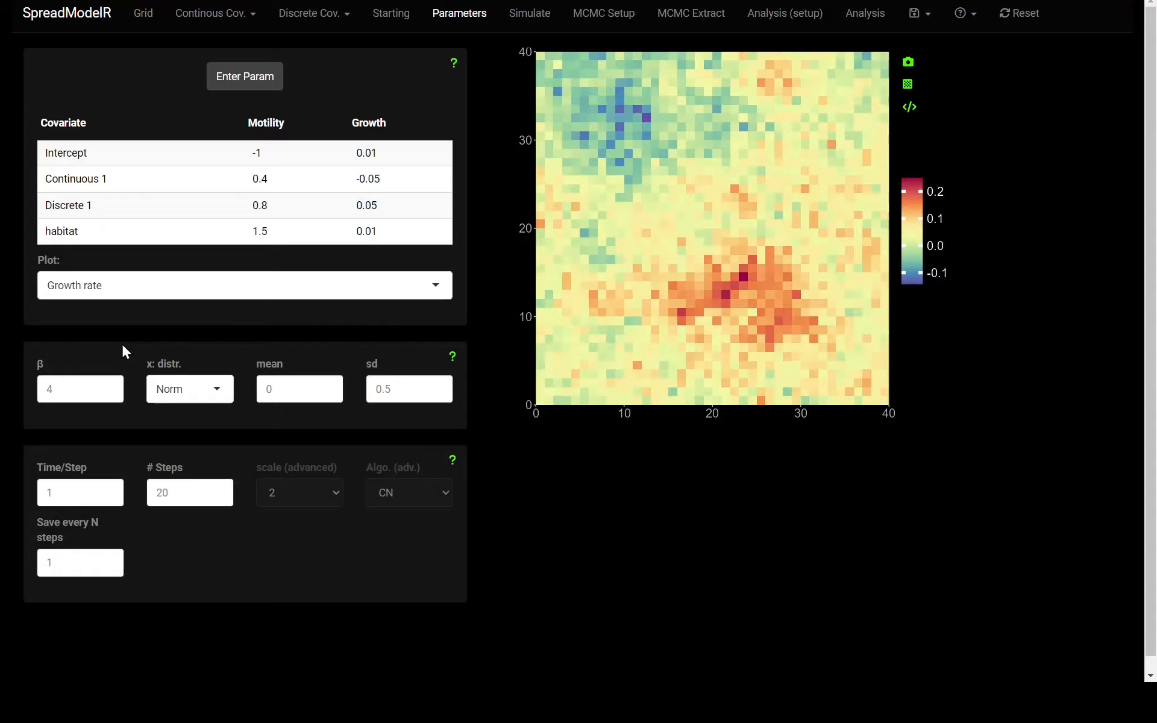
Raise the Discrete 1 growth parameter to 0.1 and finish the parameter entry
{"action": "left_click", "coordinate": [240, 76]}
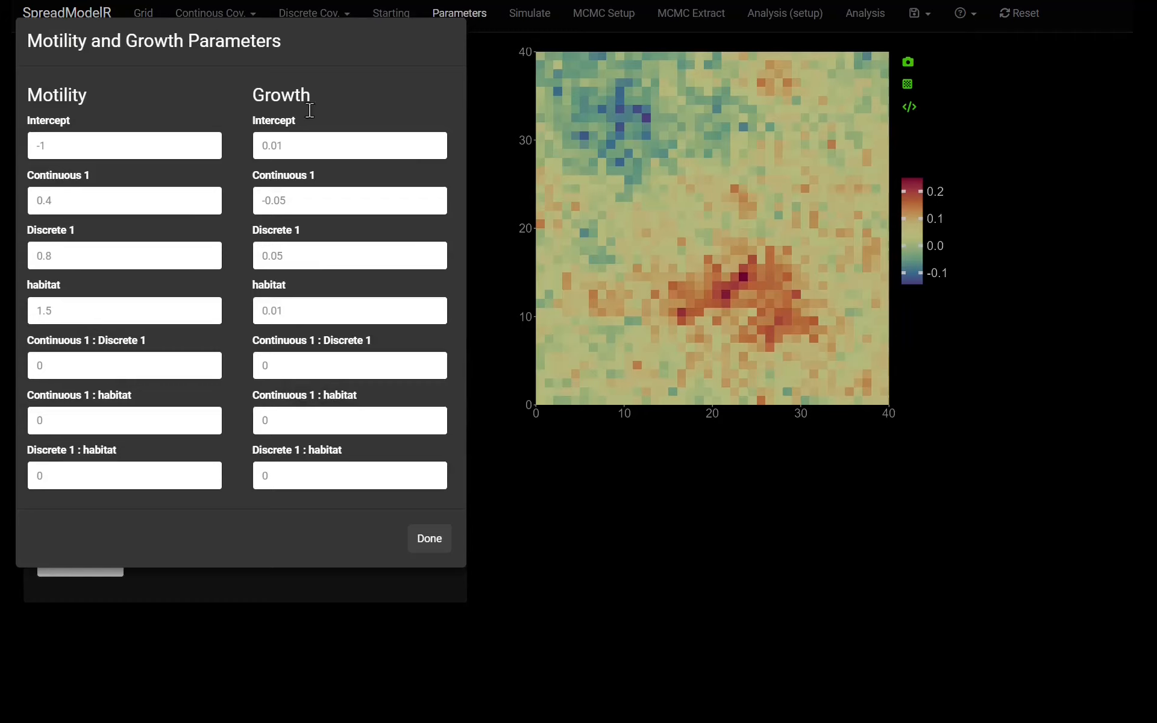
{"action": "left_click", "coordinate": [323, 252]}
{"action": "left_click_drag", "start_coordinate": [284, 254], "coordinate": [272, 258]}
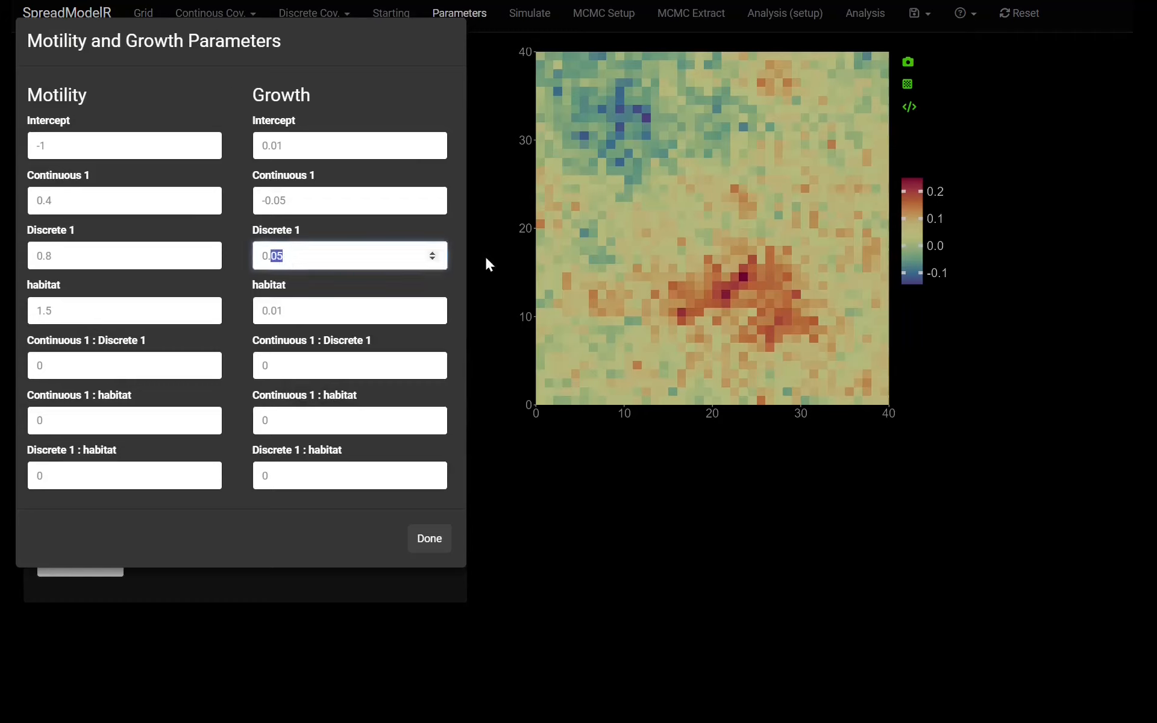
{"action": "type", "text": "1"}
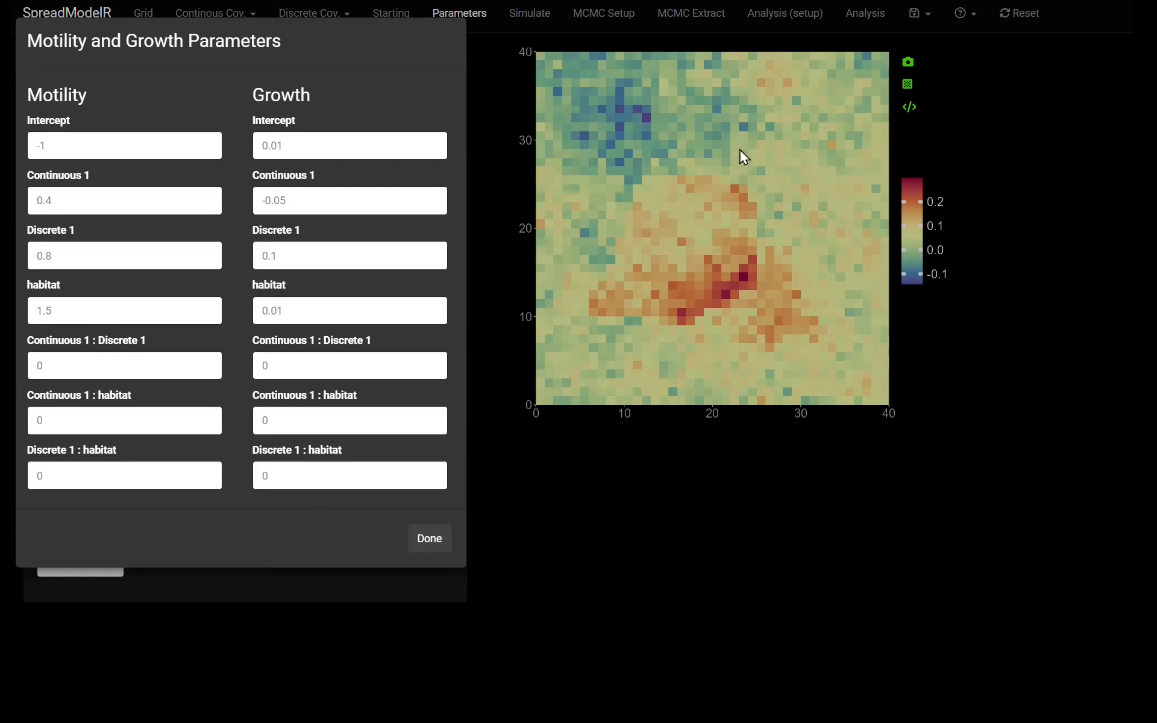
{"action": "left_click", "coordinate": [435, 543]}
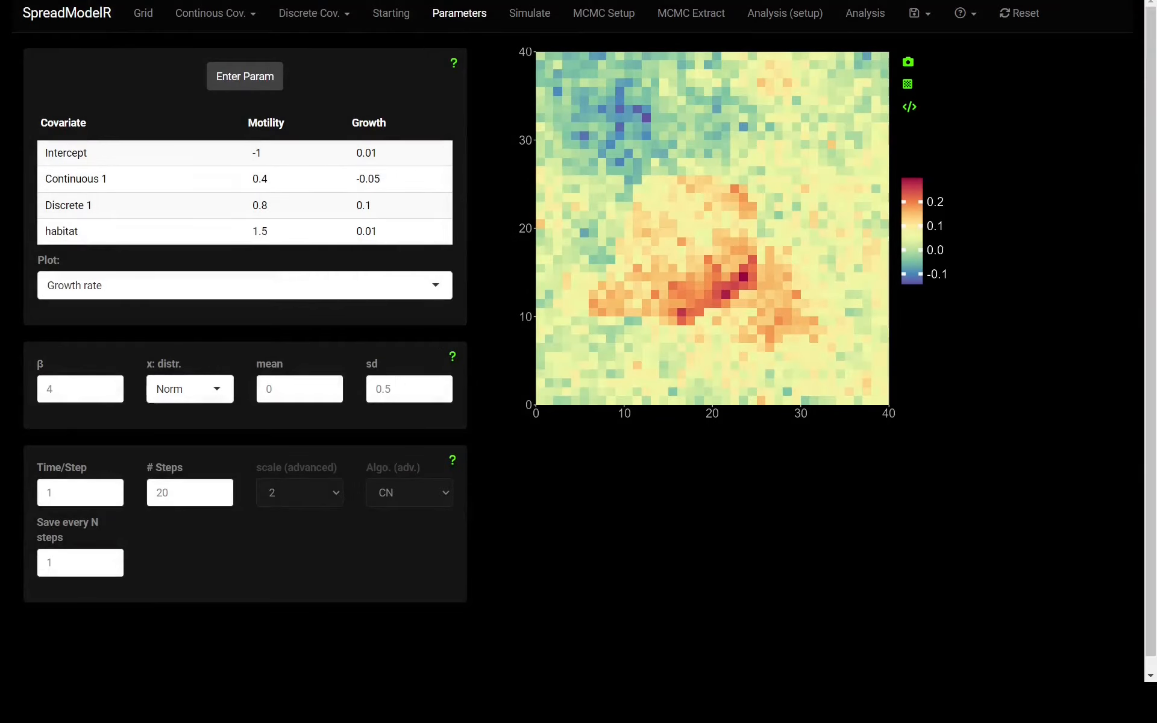
Return to the simulation page and examine how stored simulations are selected and which options exist for saving the state
{"action": "left_click", "coordinate": [522, 17]}
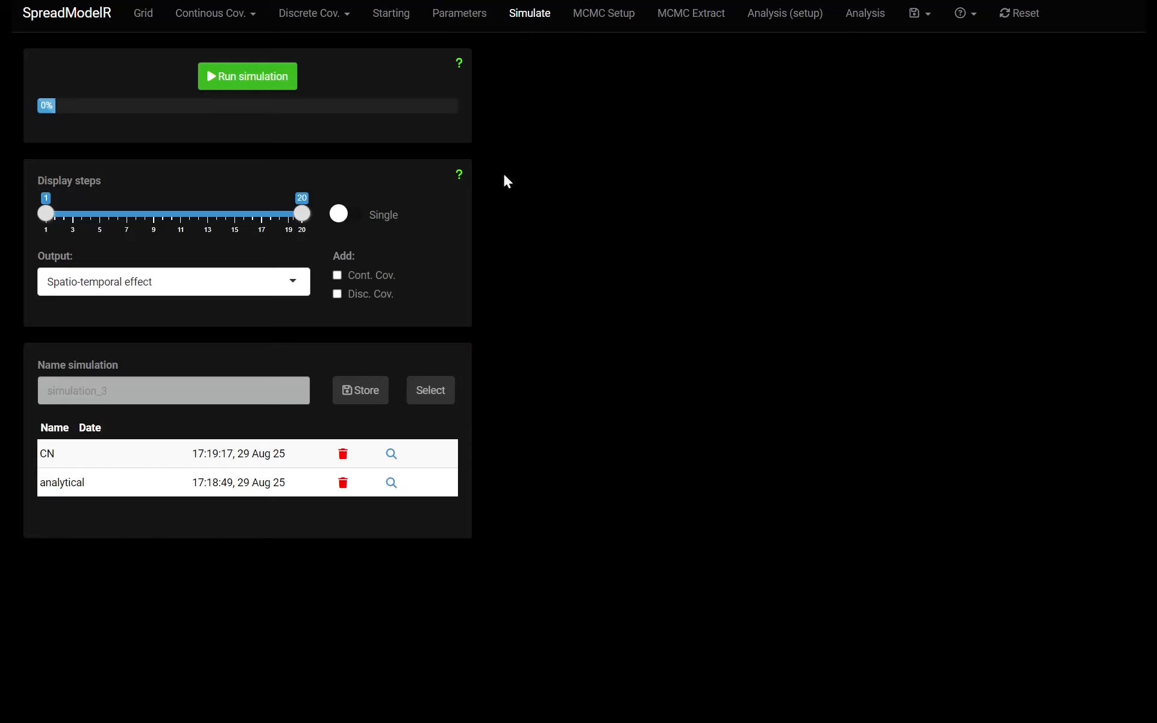
{"action": "left_click", "coordinate": [184, 461]}
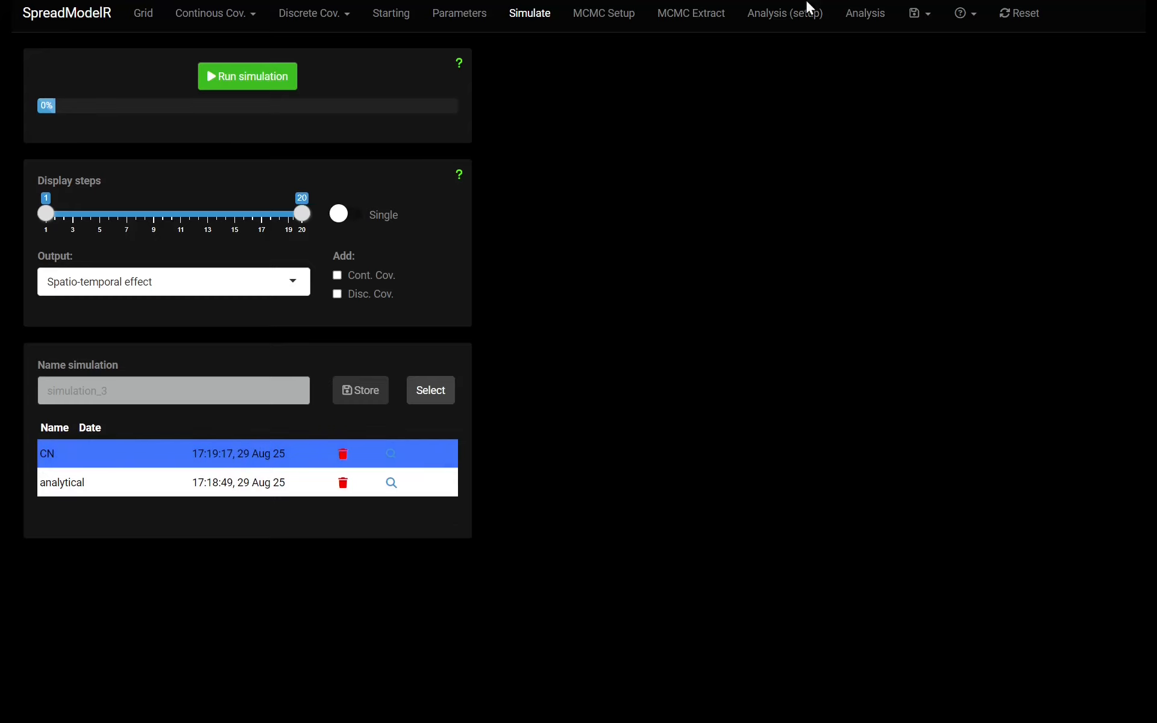
{"action": "left_click", "coordinate": [256, 480]}
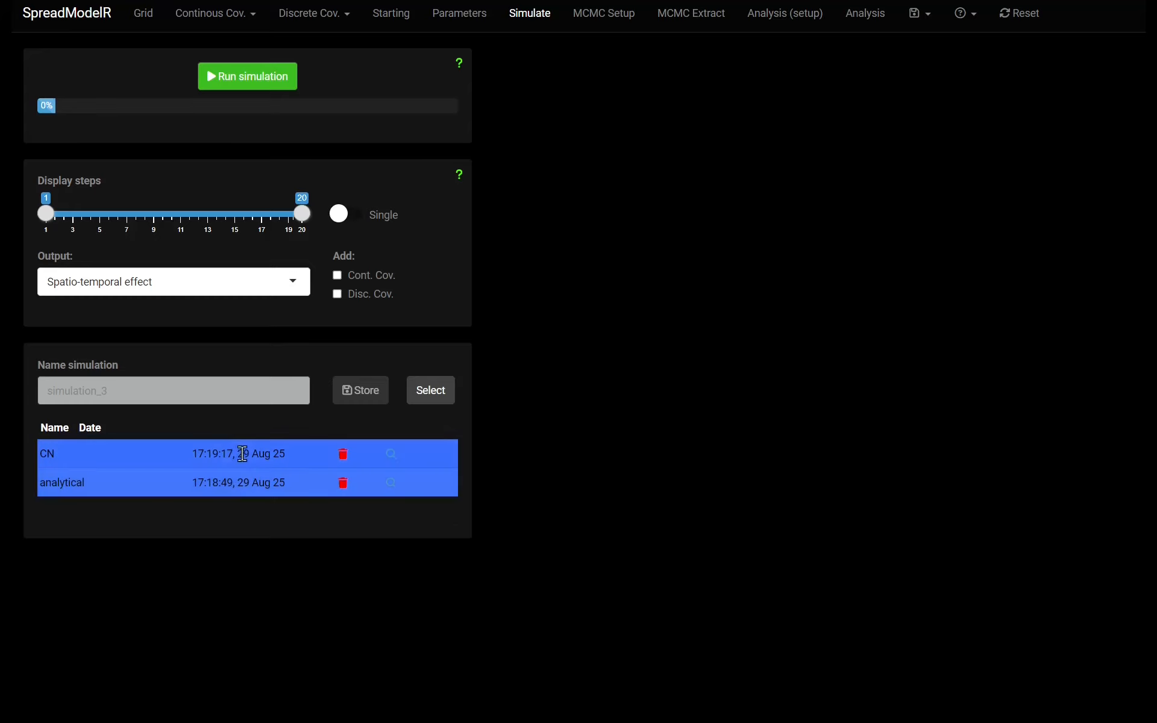
{"action": "left_click", "coordinate": [241, 455]}
{"action": "left_click", "coordinate": [232, 481]}
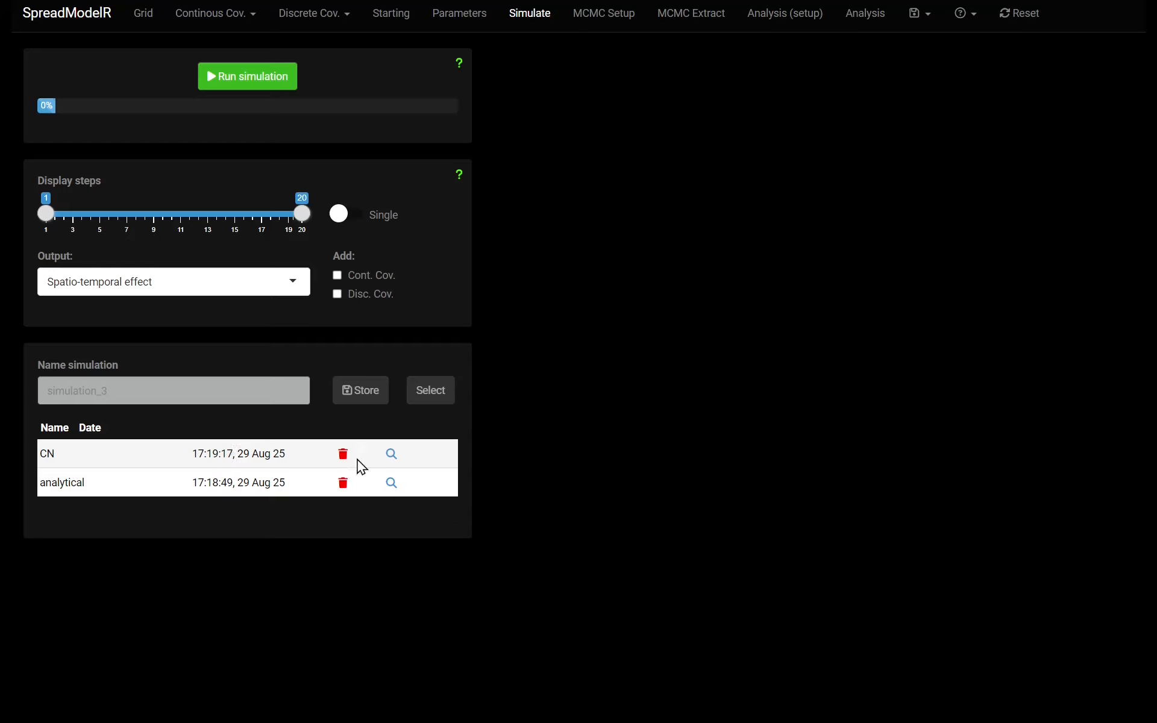
{"action": "left_click", "coordinate": [171, 465]}
{"action": "left_click", "coordinate": [198, 455]}
{"action": "left_click", "coordinate": [928, 19]}
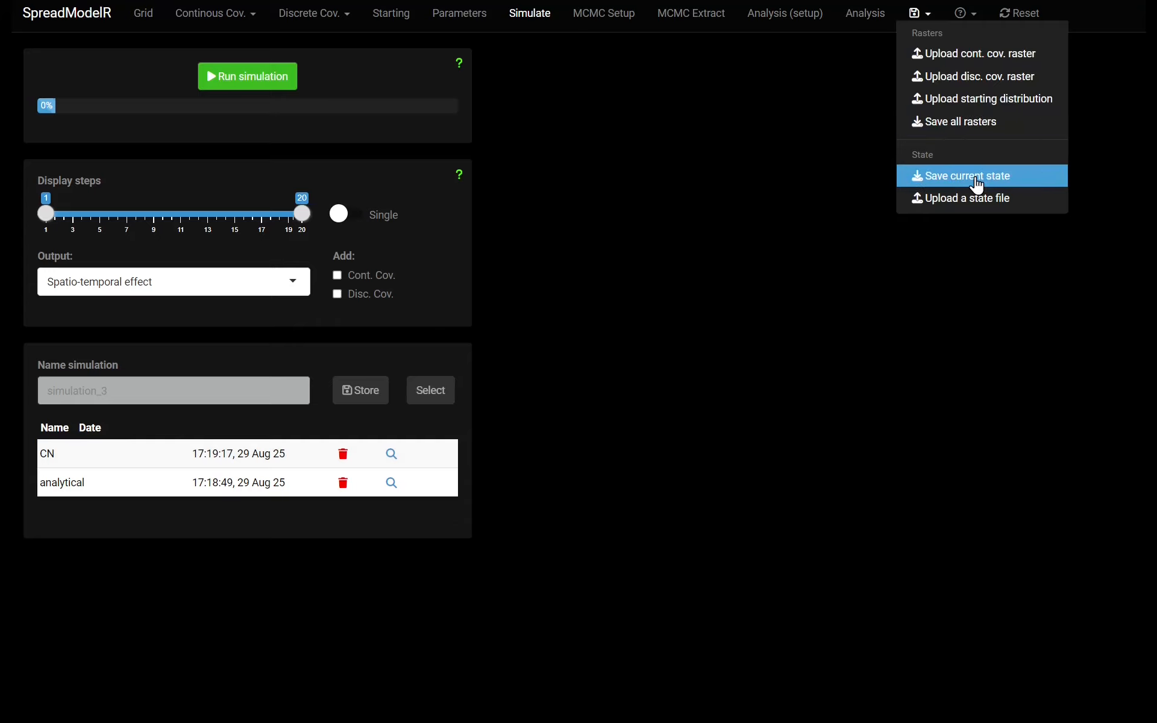
{"action": "left_click", "coordinate": [725, 134]}
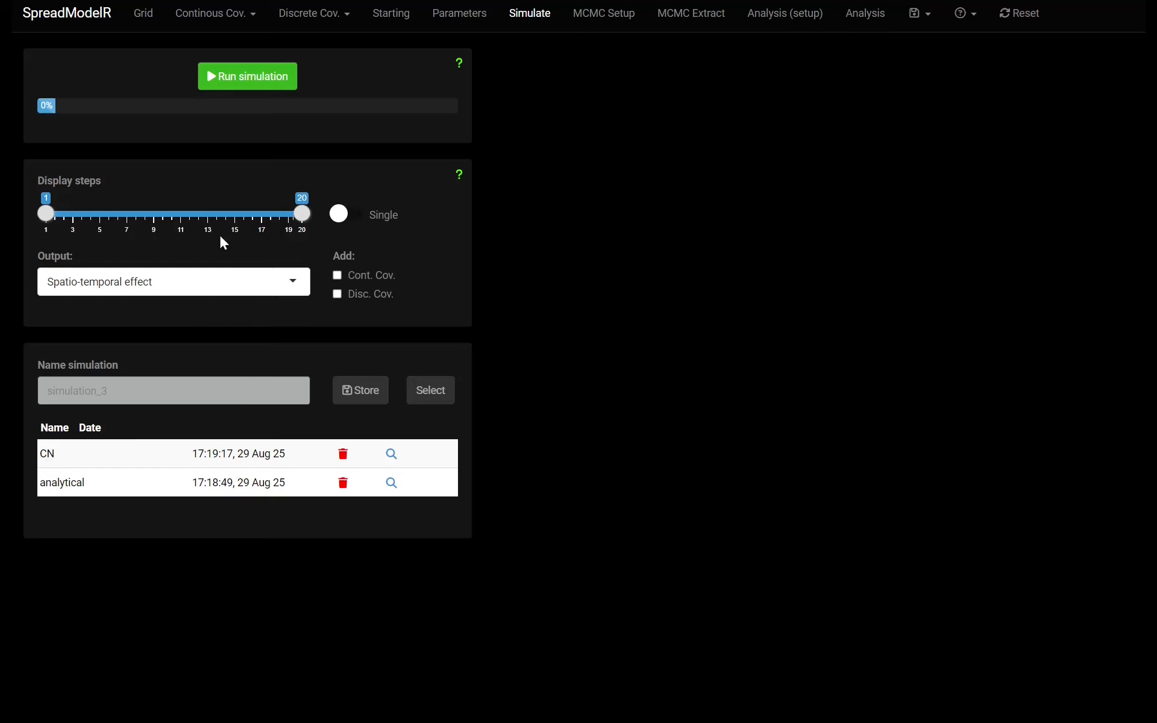
Run the simulation with the changed Discrete 1 parameters and store it as CN_patch
{"action": "left_click", "coordinate": [237, 84]}
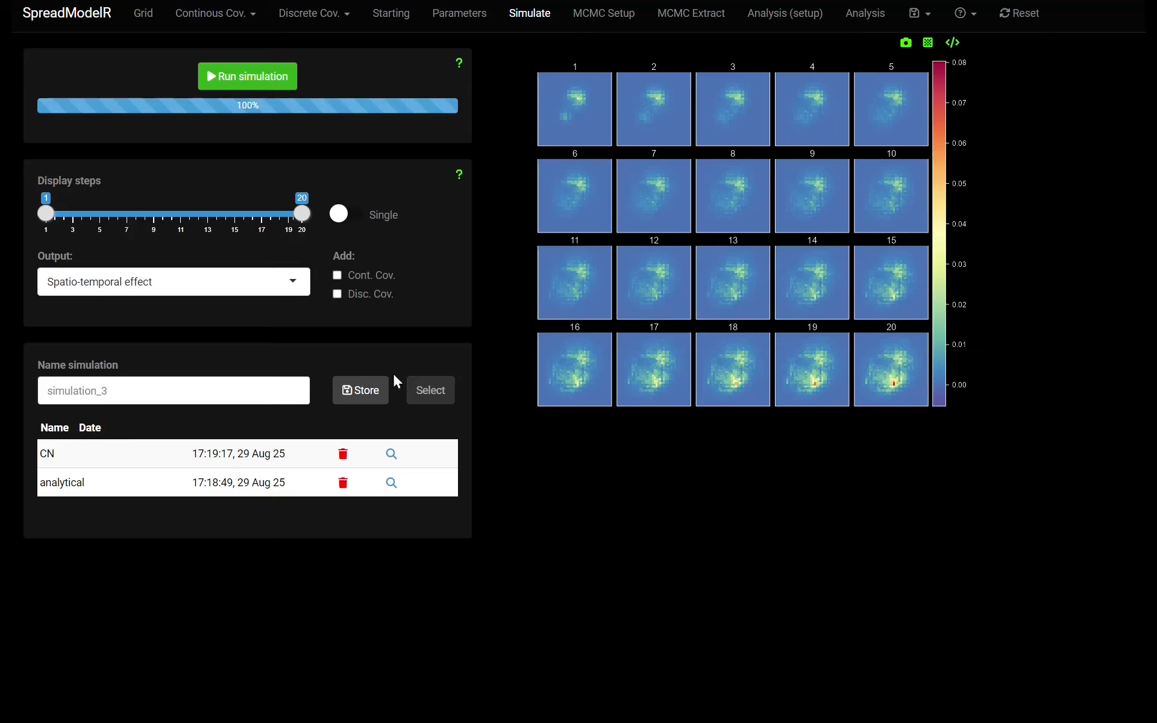
{"action": "left_click_drag", "start_coordinate": [160, 387], "coordinate": [3, 390]}
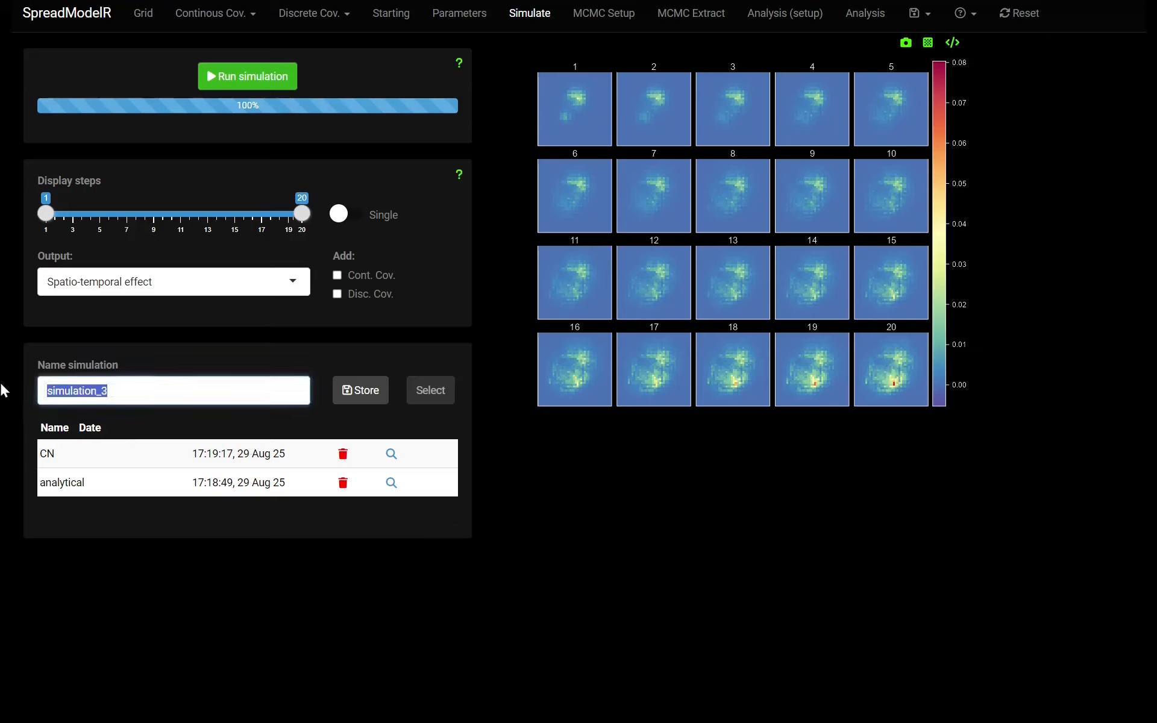
{"action": "key", "text": "BackSpace"}
{"action": "type", "text": "CN_"}
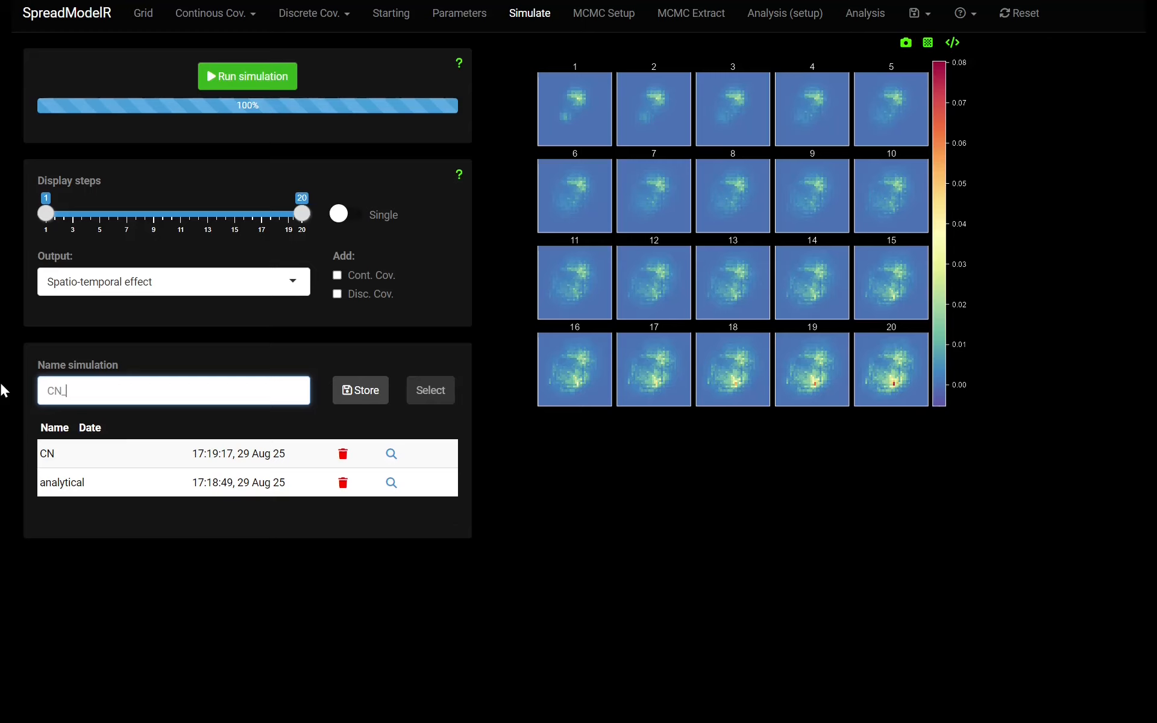
{"action": "type", "text": "patch"}
{"action": "left_click", "coordinate": [368, 402]}
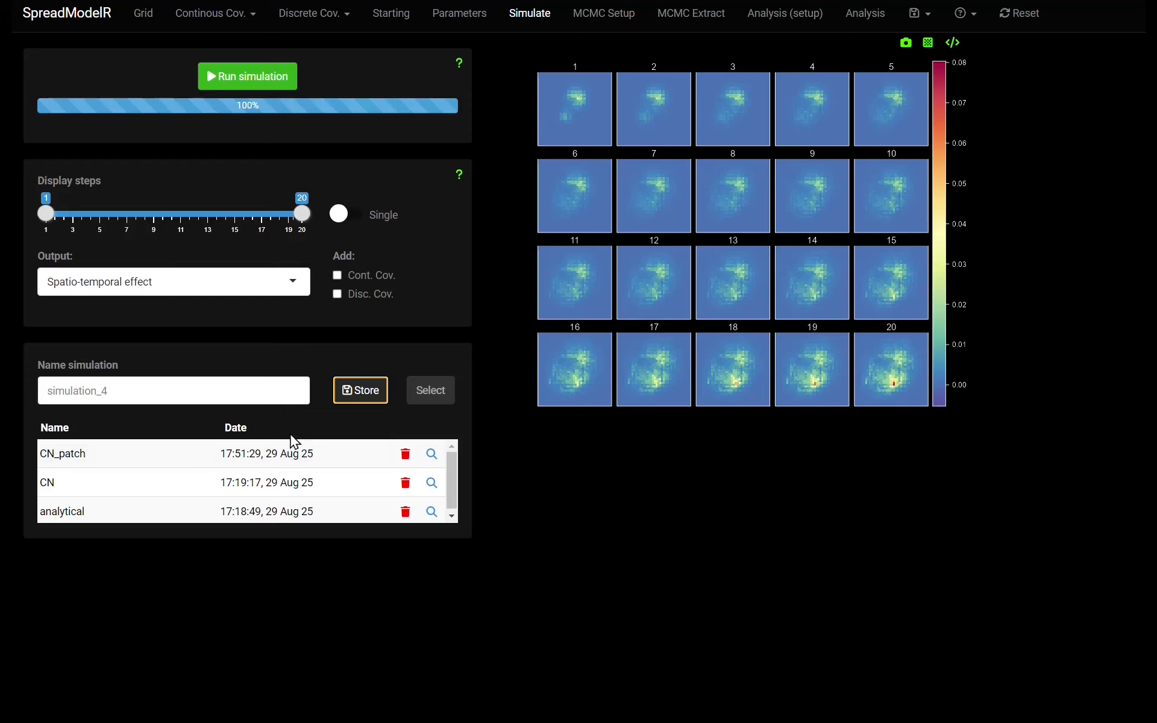
Select the stored CN_patch and CN simulations for analysis, and open the simulation choices in the analysis setup
{"action": "left_click", "coordinate": [163, 457]}
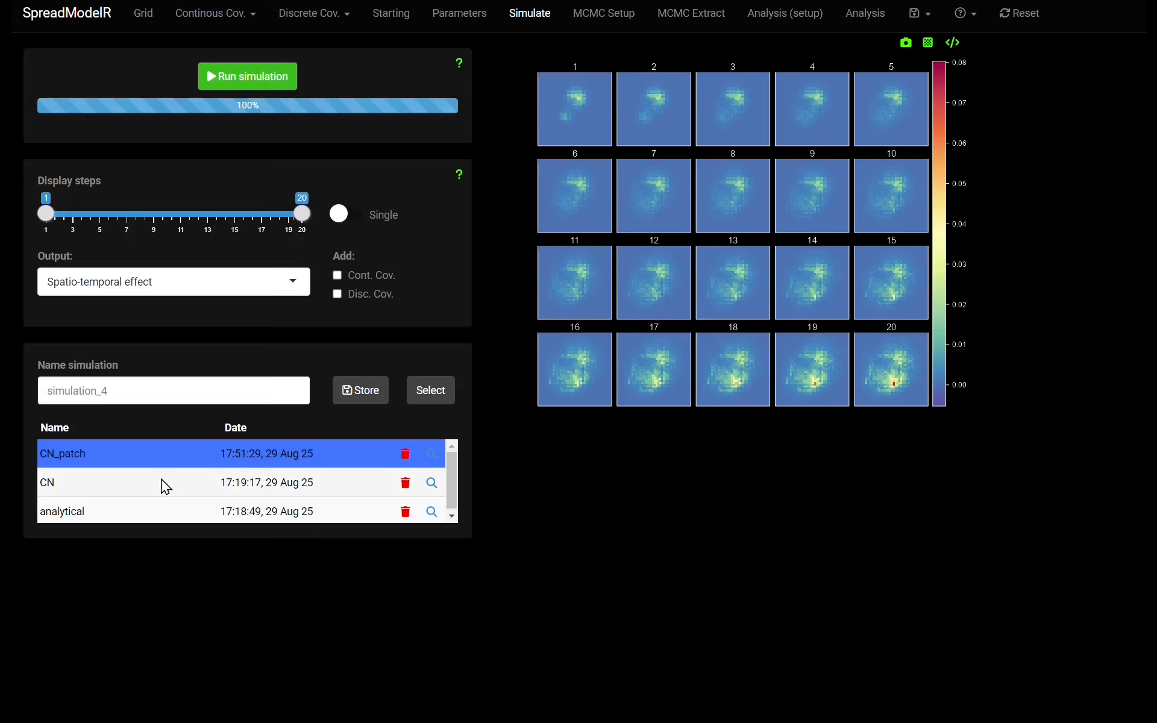
{"action": "left_click", "coordinate": [102, 482]}
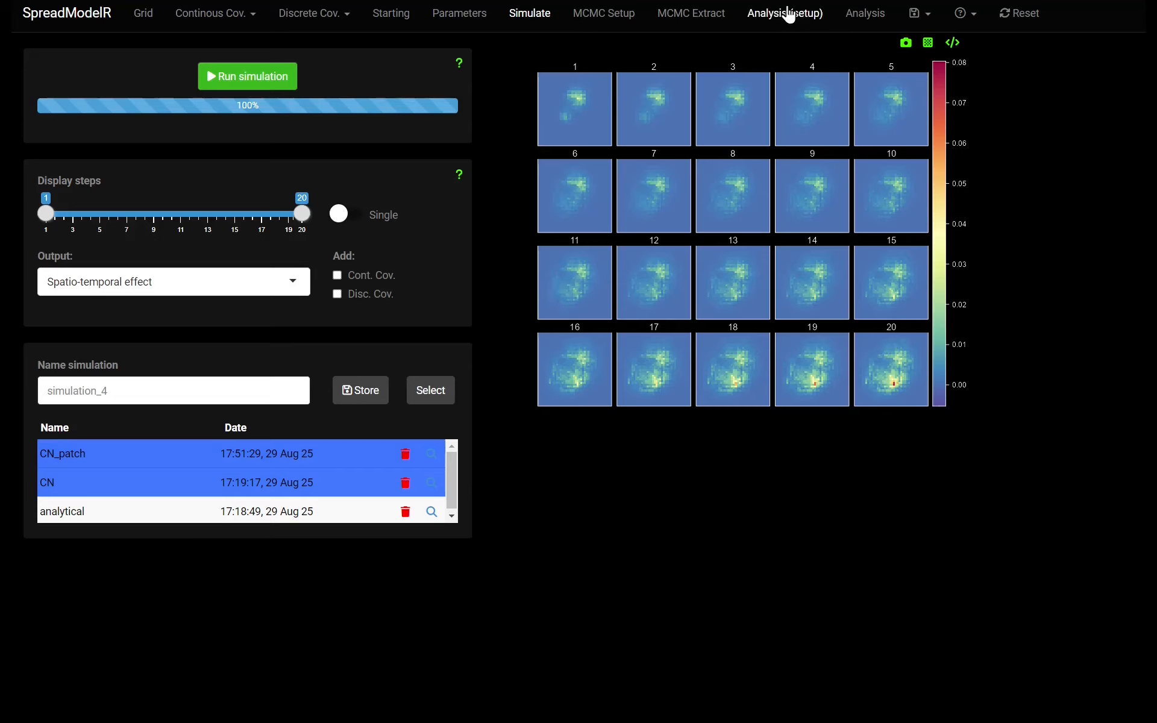
{"action": "left_click", "coordinate": [804, 23]}
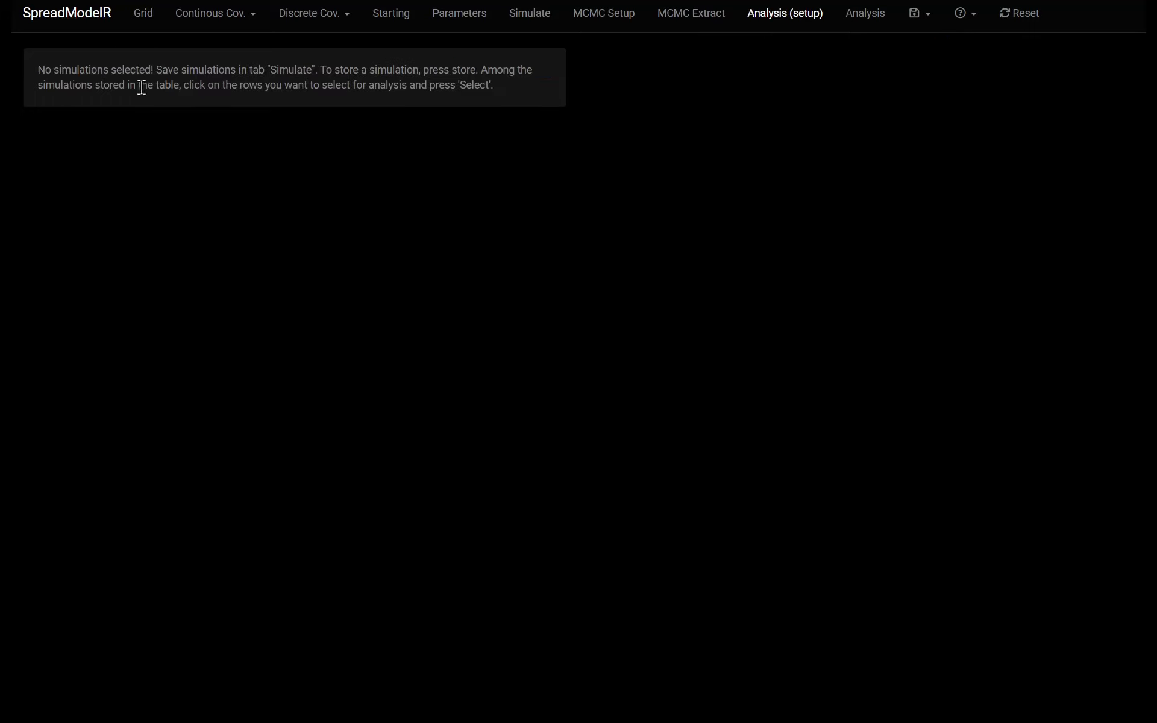
{"action": "left_click", "coordinate": [613, 23]}
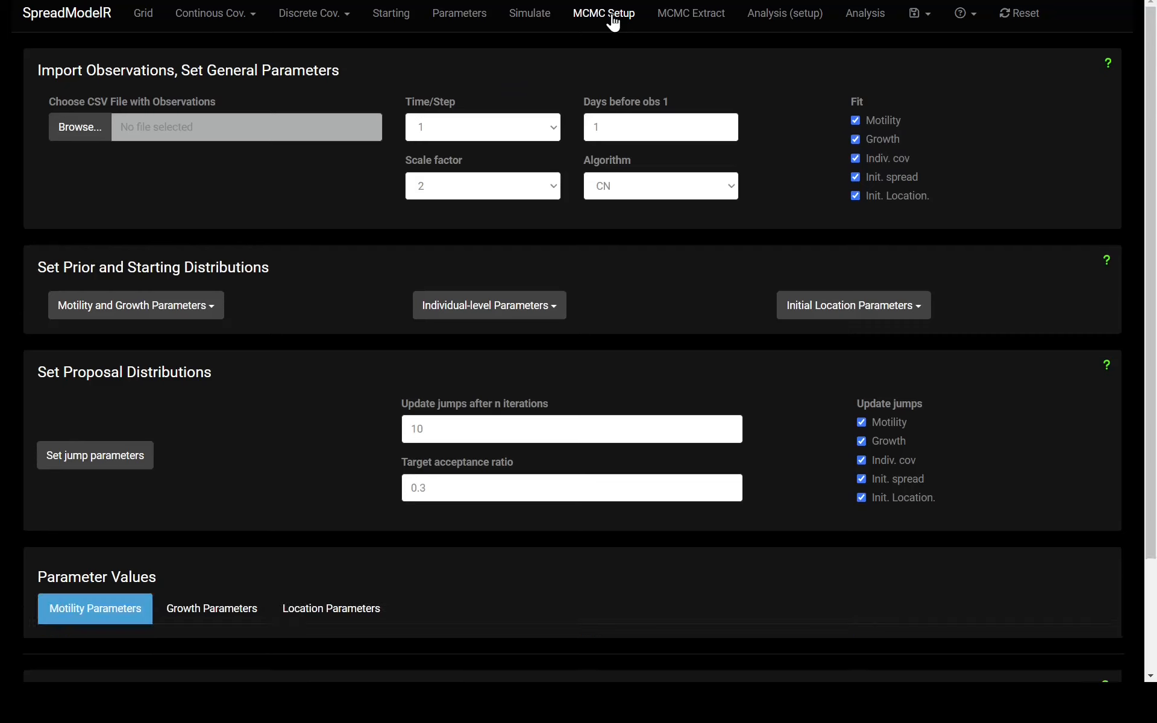
{"action": "left_click", "coordinate": [529, 20]}
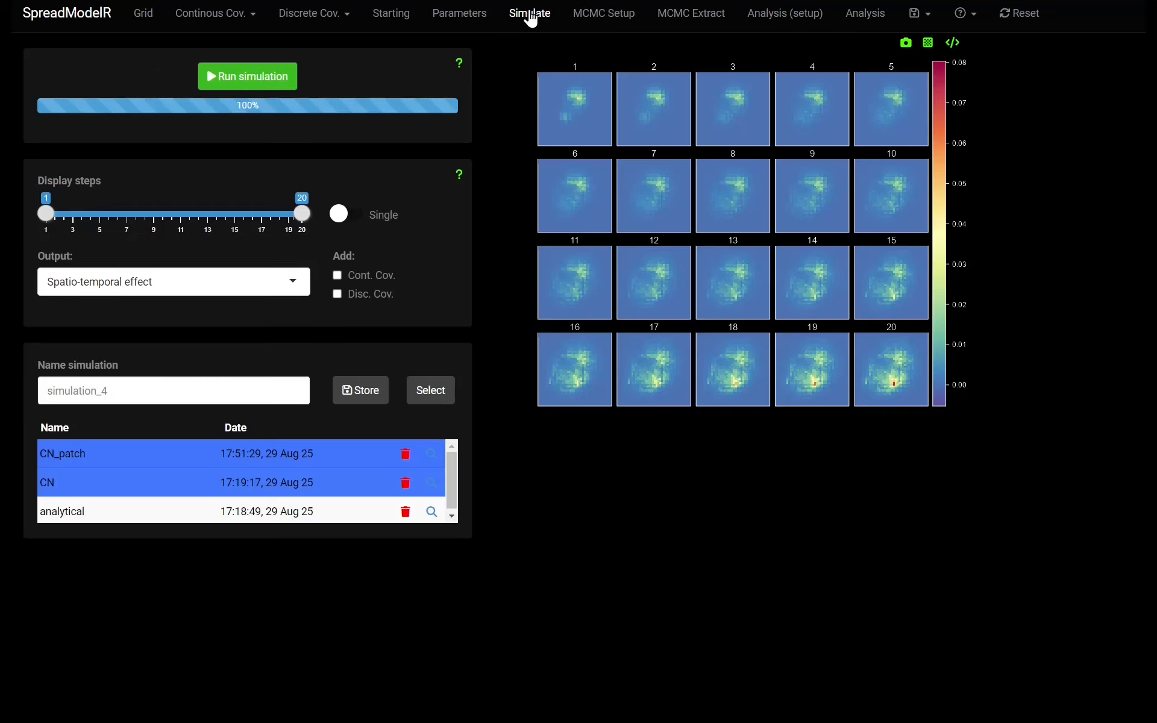
{"action": "left_click", "coordinate": [436, 389]}
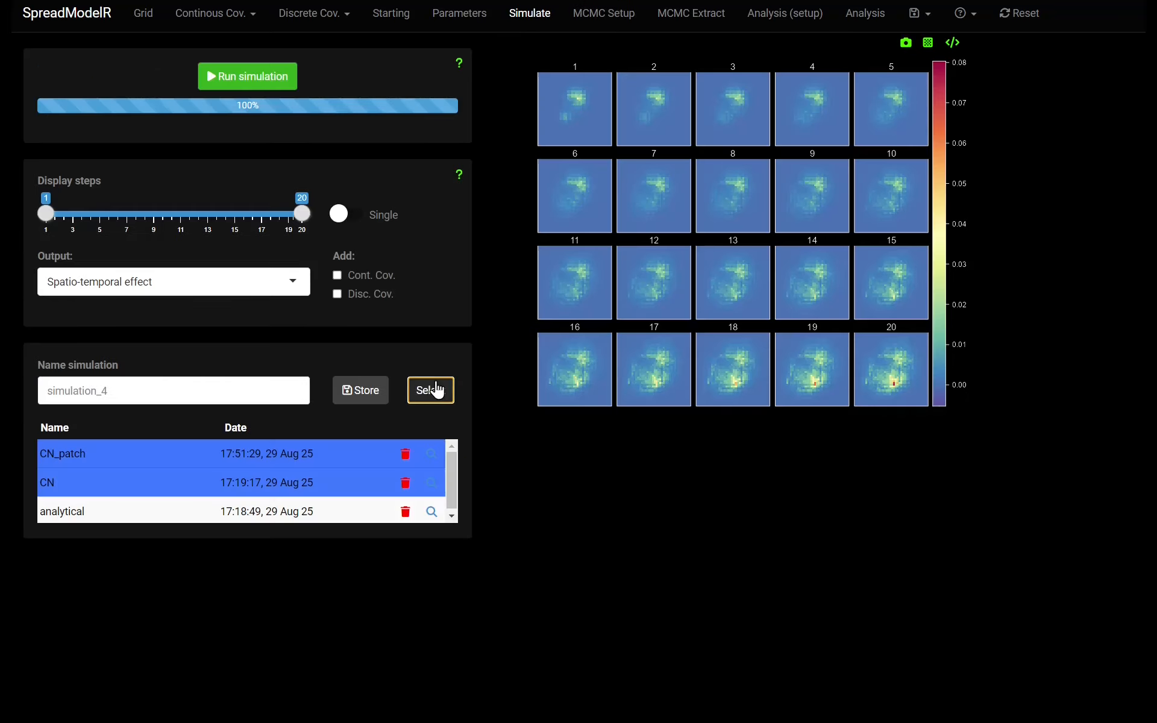
{"action": "left_click", "coordinate": [778, 20]}
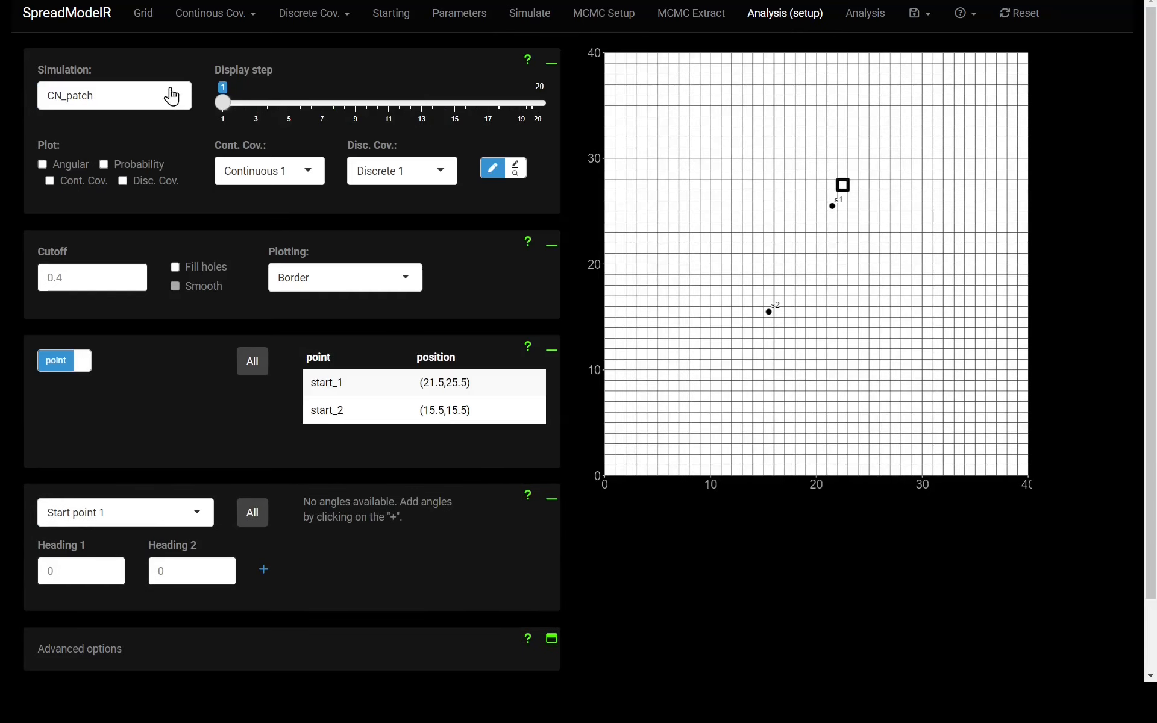
{"action": "left_click", "coordinate": [147, 100]}
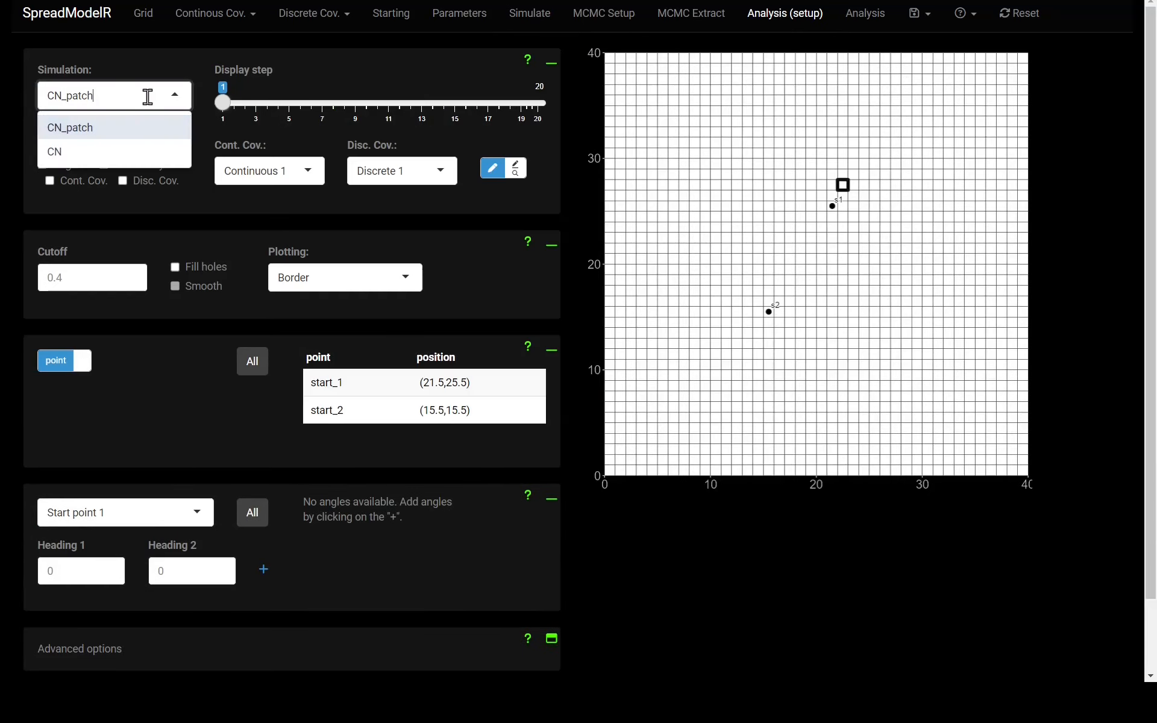
Look over the MCMC Setup and MCMC Extract pages and return to the analysis setup
{"action": "left_click", "coordinate": [141, 79]}
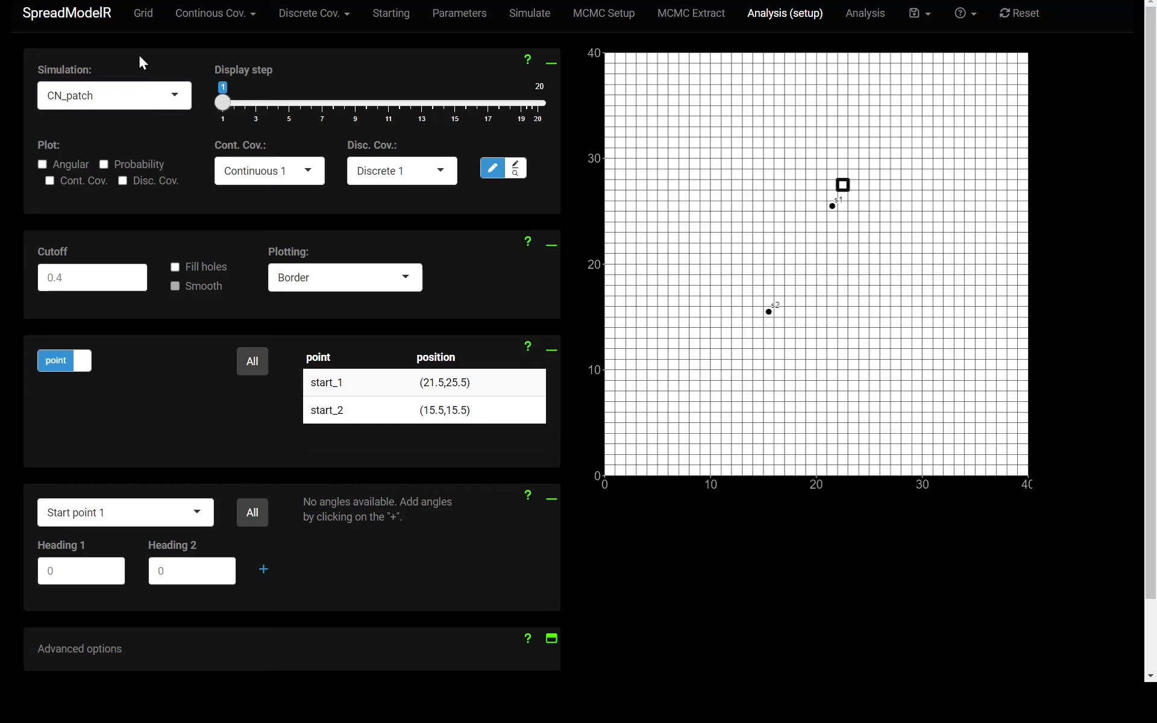
{"action": "left_click", "coordinate": [600, 18]}
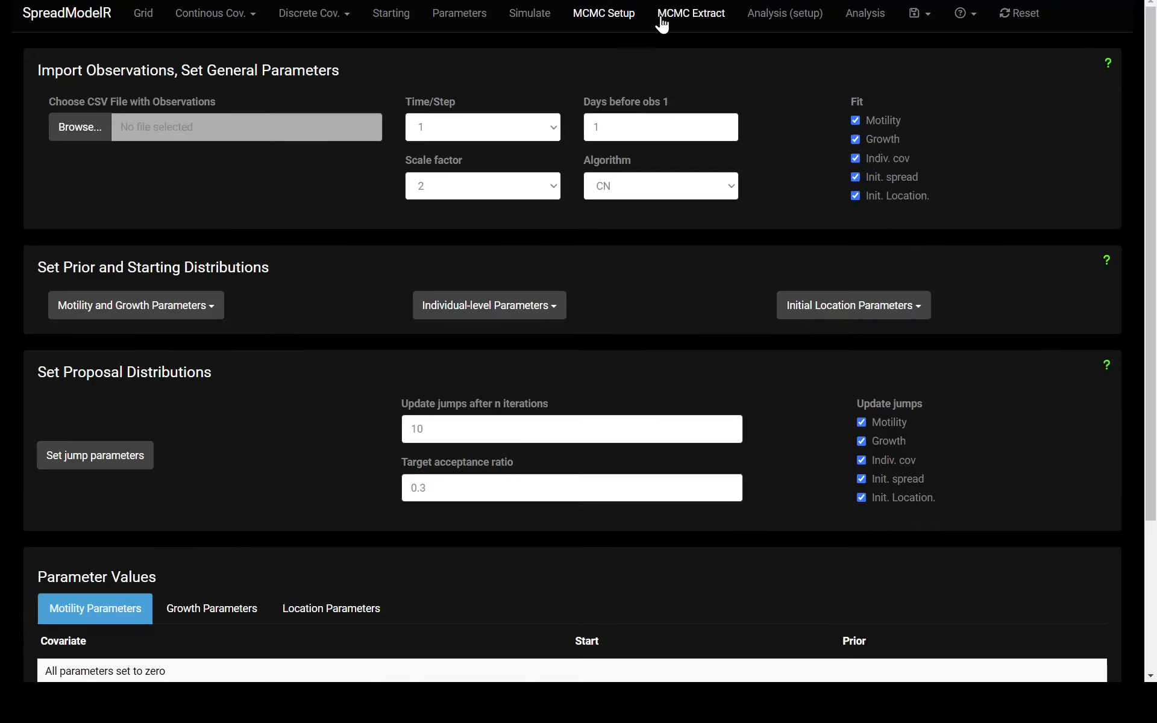
{"action": "left_click", "coordinate": [667, 21]}
{"action": "left_click", "coordinate": [623, 22]}
{"action": "left_click", "coordinate": [666, 22]}
{"action": "left_click", "coordinate": [615, 22]}
{"action": "left_click", "coordinate": [769, 17]}
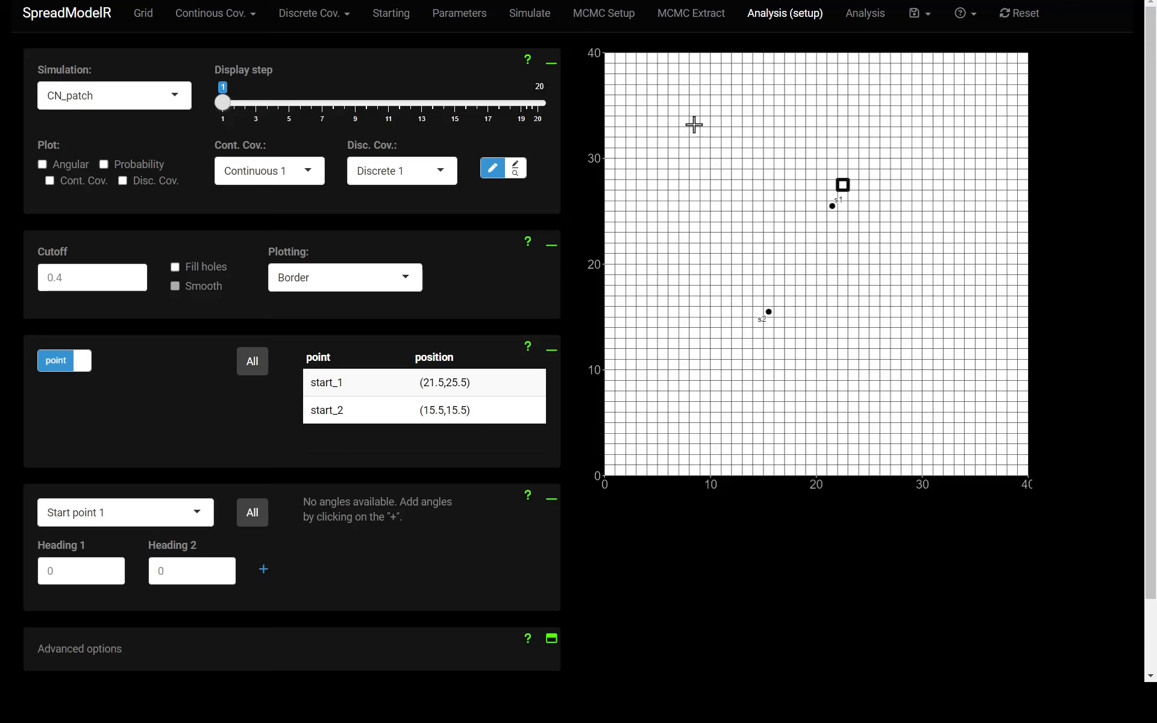
Display the simulation's Probability output across steps 1 to 20
{"action": "left_click", "coordinate": [539, 14]}
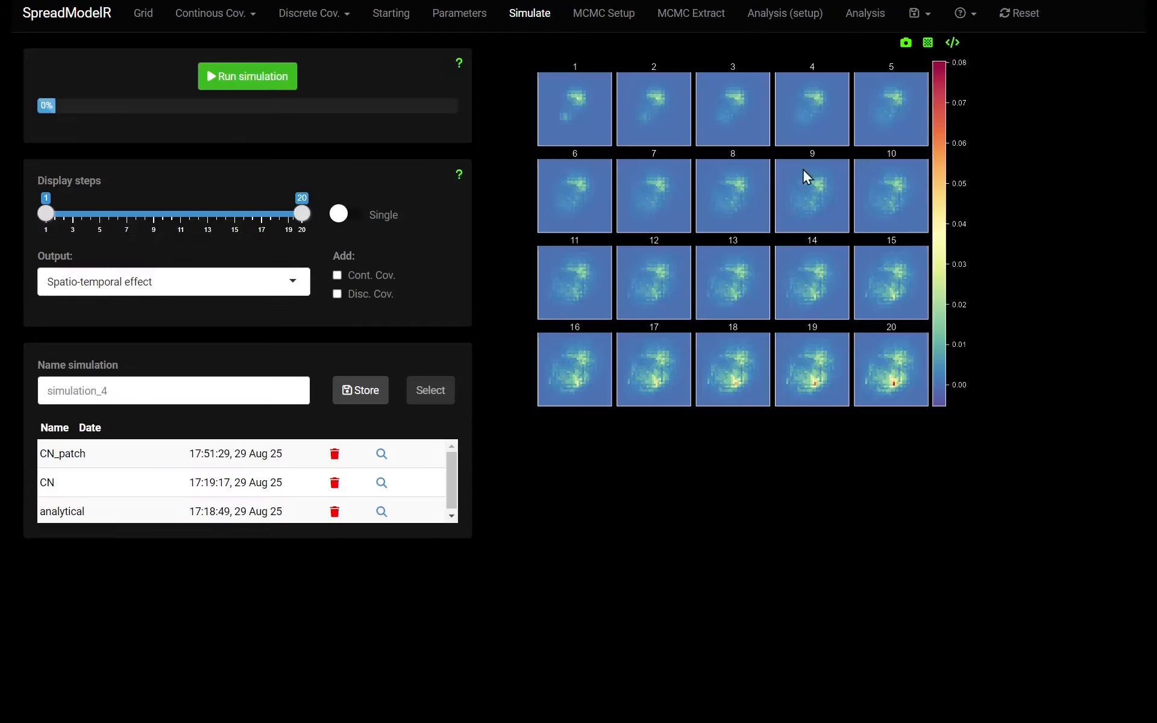
{"action": "left_click", "coordinate": [278, 282]}
{"action": "left_click", "coordinate": [211, 317]}
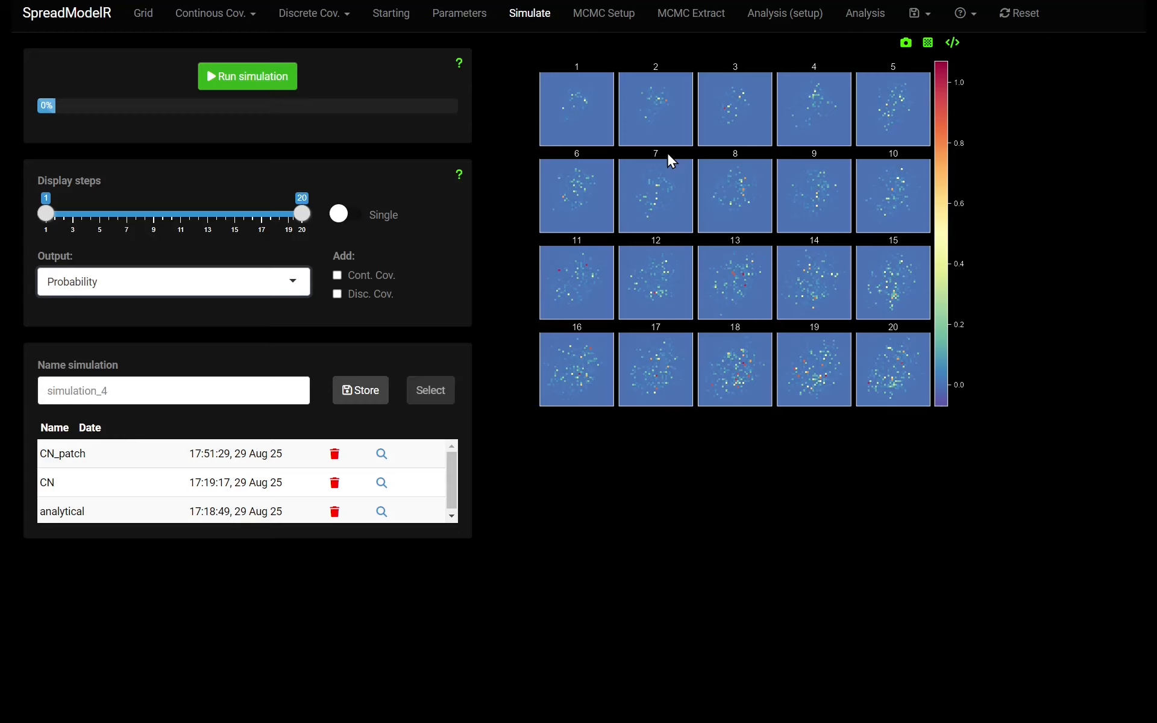
Set the standard deviation of the normal x distribution to 0.1 in the simulation parameters
{"action": "left_click", "coordinate": [473, 18]}
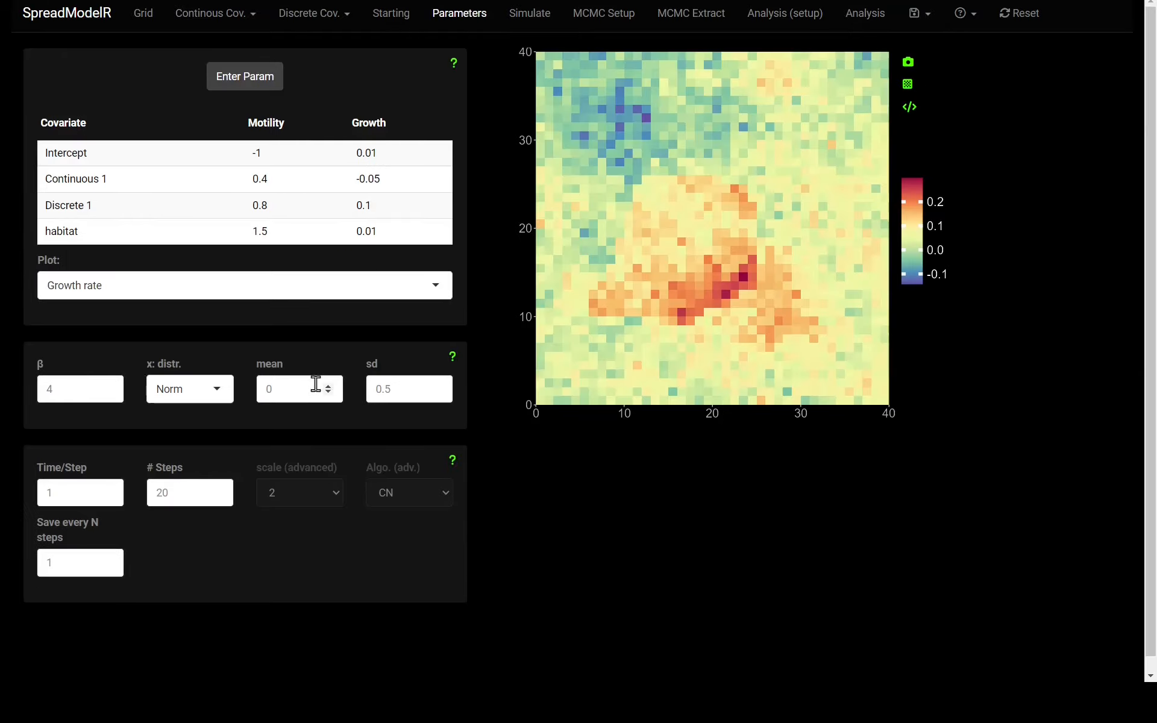
{"action": "left_click", "coordinate": [405, 389]}
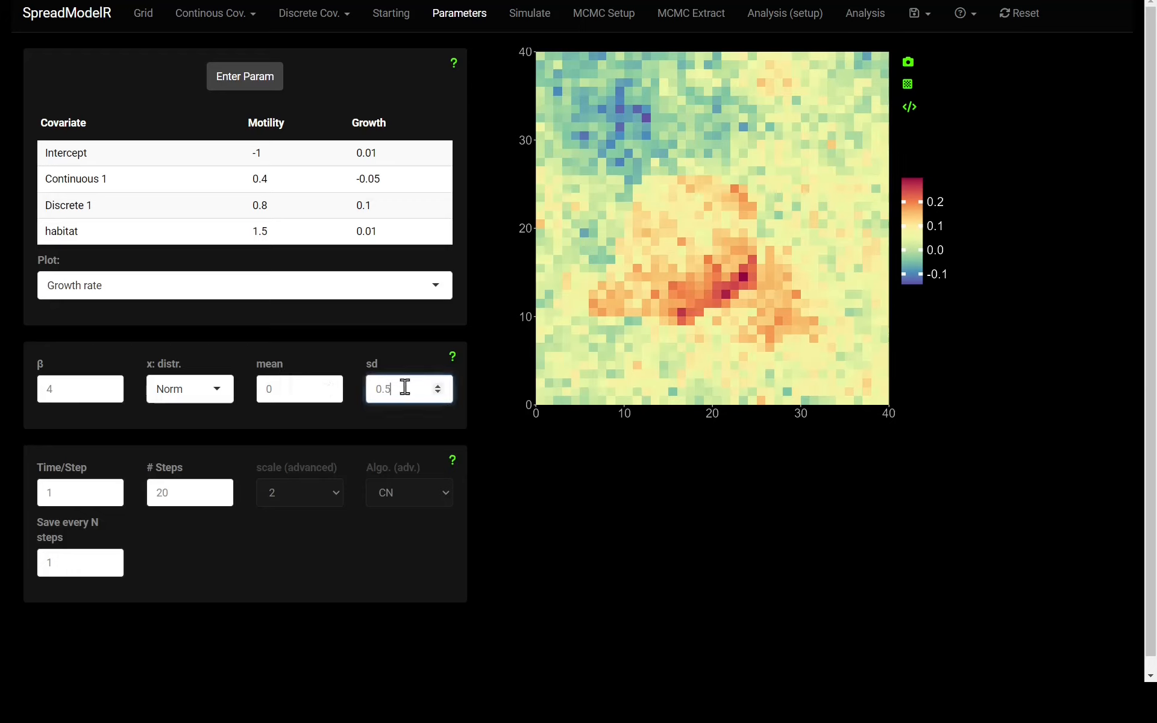
{"action": "key", "text": "BackSpace"}
{"action": "type", "text": "1"}
{"action": "left_click", "coordinate": [321, 343]}
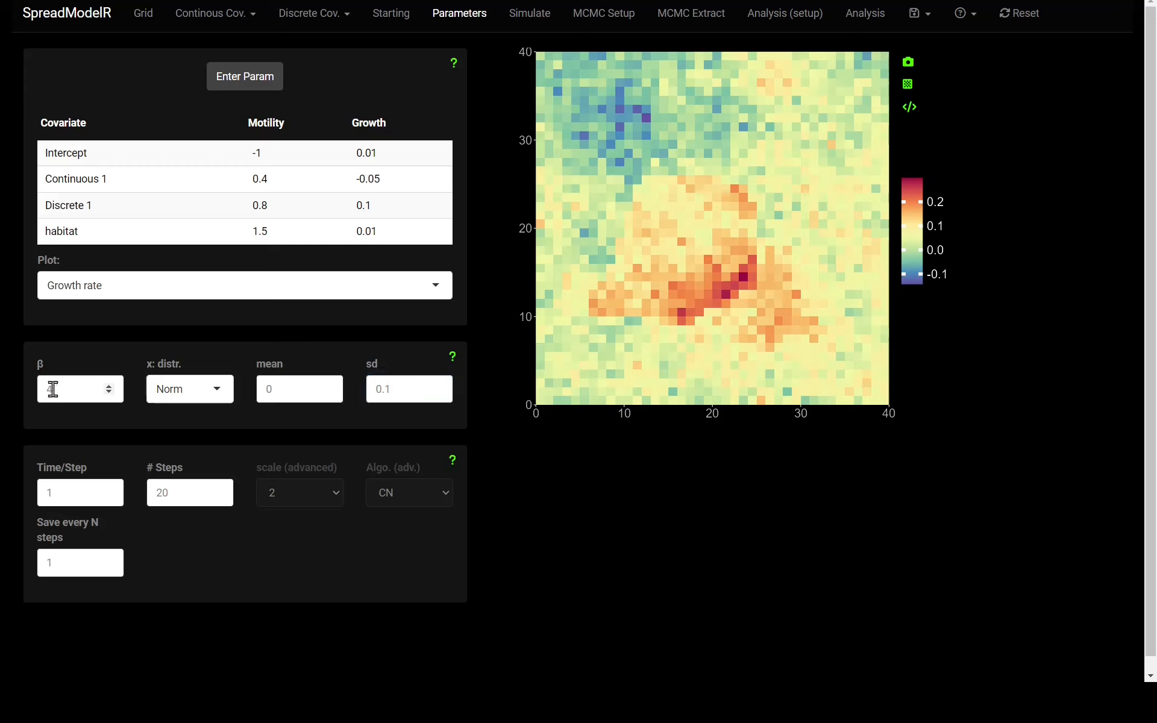
Set β to 1 and the mean of the normal x distribution to 3
{"action": "left_click_drag", "start_coordinate": [70, 388], "coordinate": [40, 398]}
{"action": "type", "text": "1"}
{"action": "left_click", "coordinate": [107, 346]}
{"action": "left_click", "coordinate": [289, 385]}
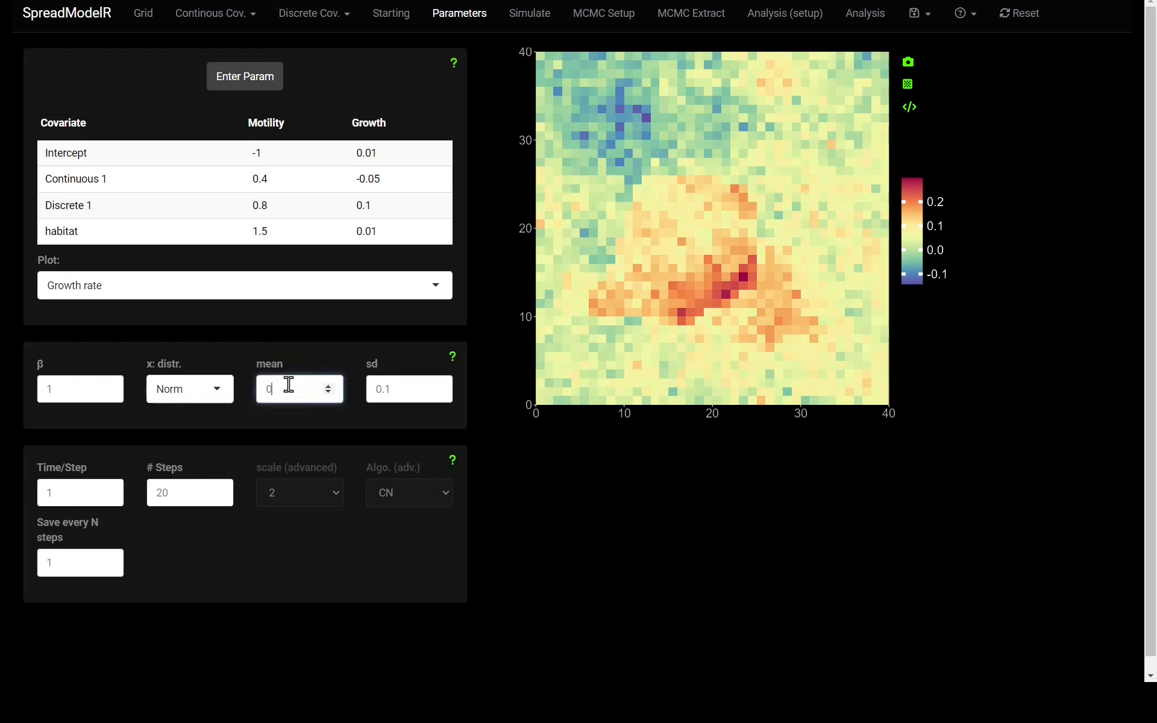
{"action": "key", "text": "BackSpace"}
{"action": "type", "text": "3"}
{"action": "left_click", "coordinate": [315, 338]}
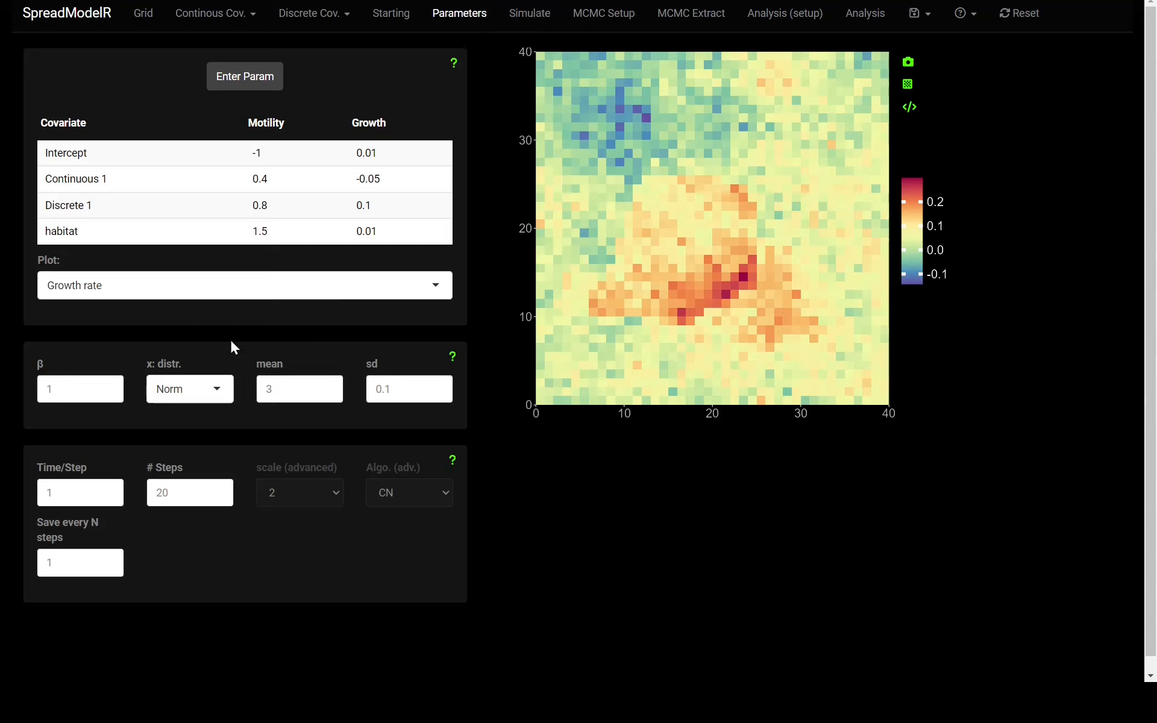
Compare the simulation's spatio-temporal effect with its Probability output, leaving Probability displayed
{"action": "left_click", "coordinate": [519, 15]}
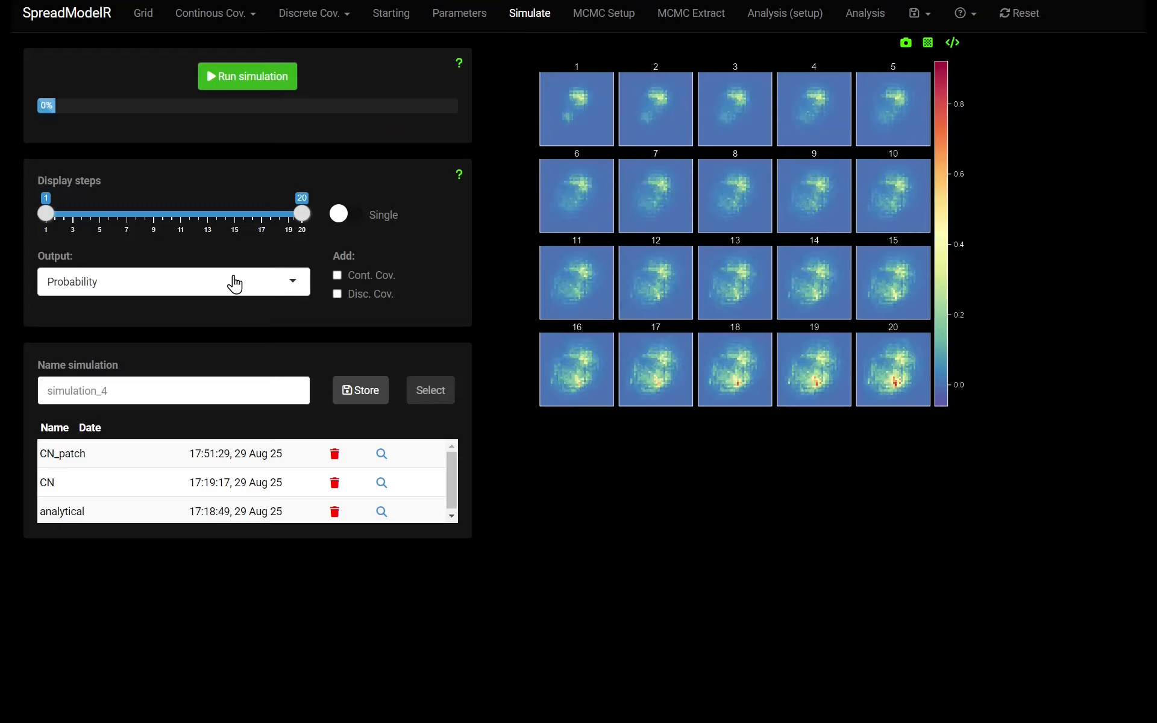
{"action": "left_click", "coordinate": [235, 284]}
{"action": "left_click", "coordinate": [186, 373]}
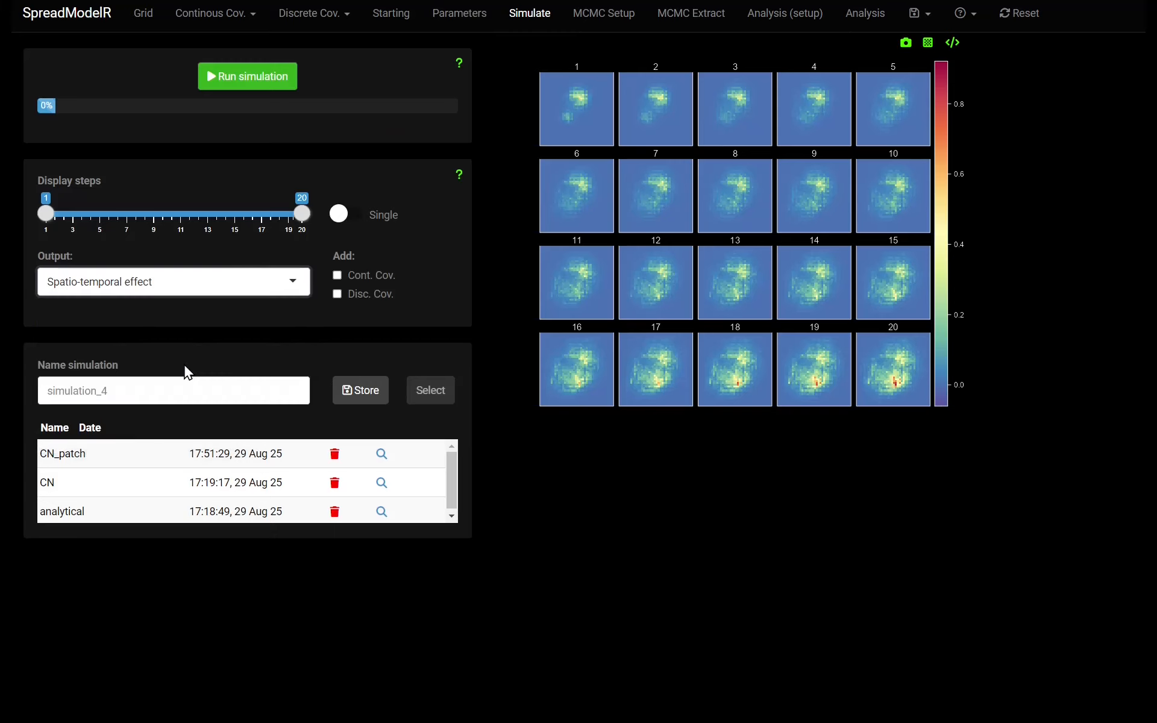
{"action": "left_click", "coordinate": [297, 282]}
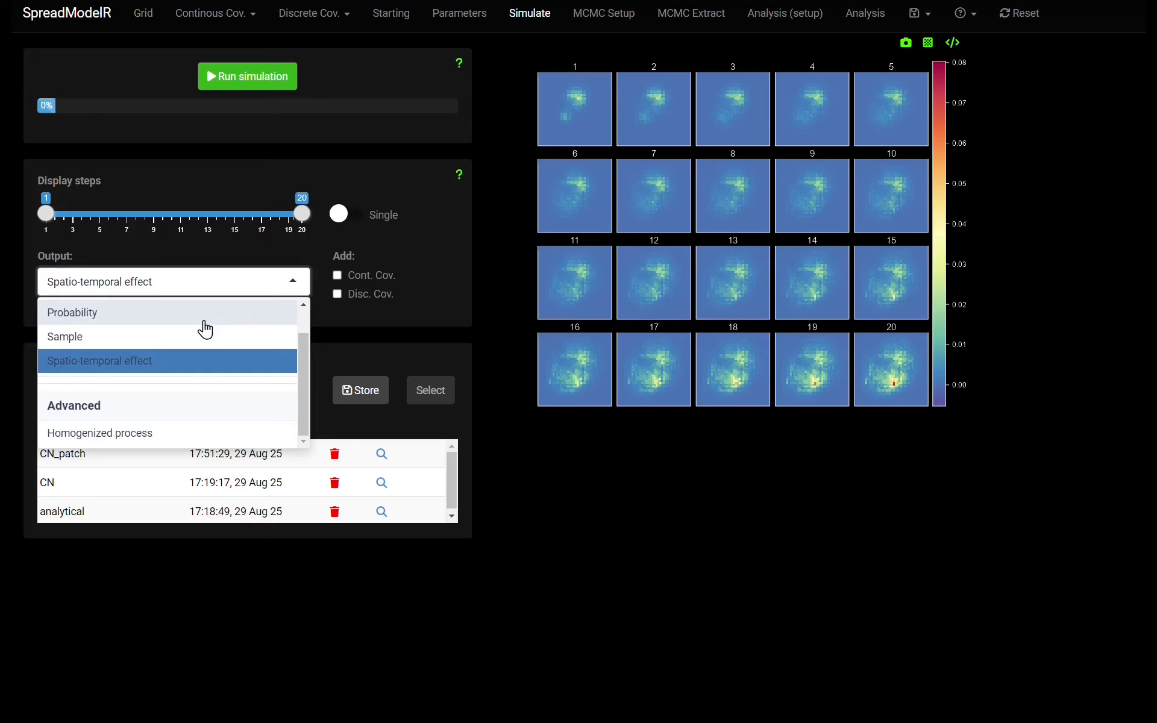
{"action": "left_click", "coordinate": [205, 329]}
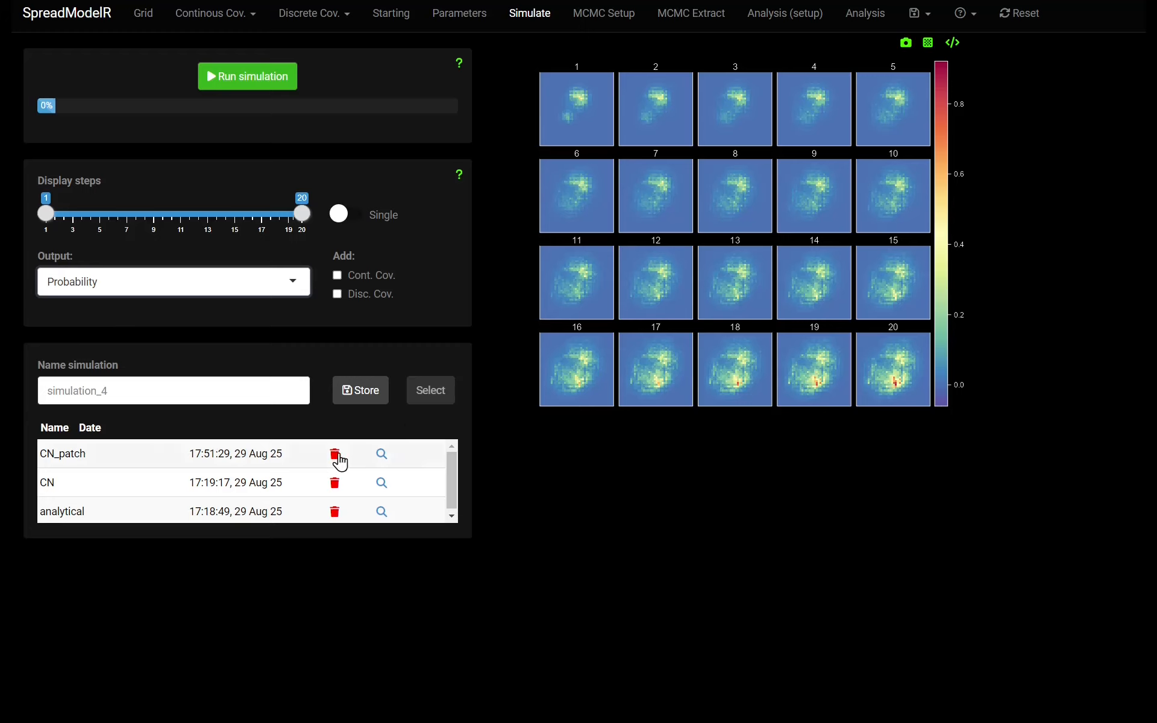
Delete the stored CN_patch simulation and store the current one under the same name, CN_patch
{"action": "left_click", "coordinate": [339, 462]}
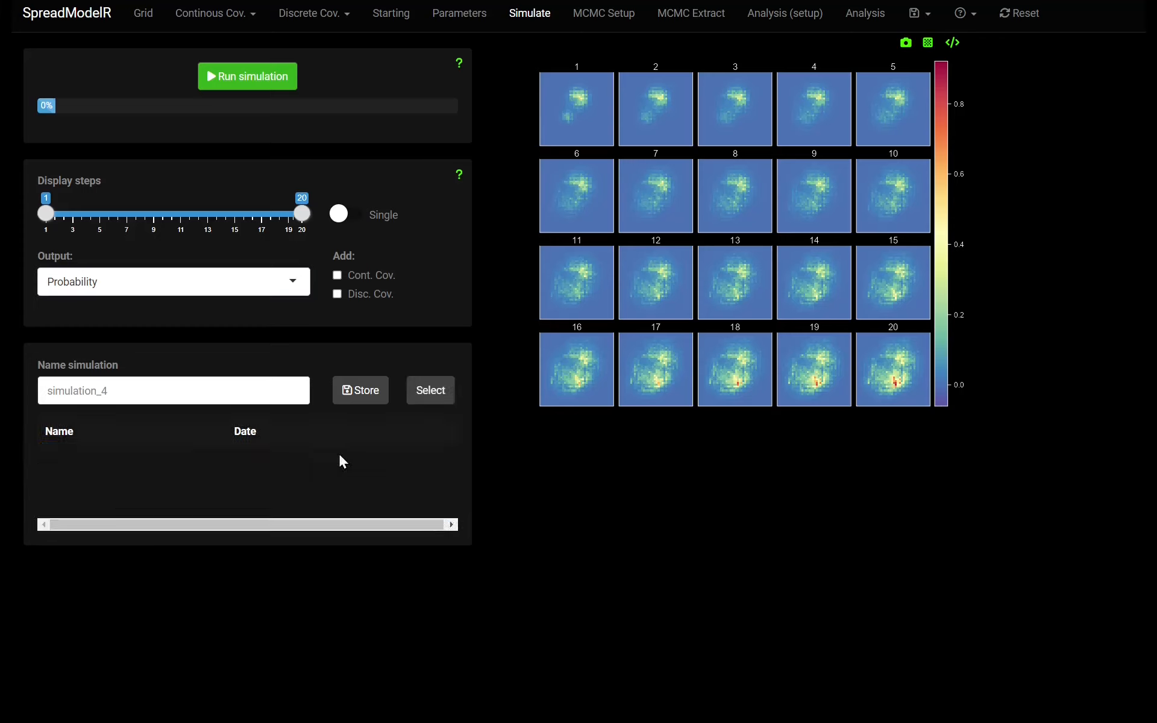
{"action": "left_click_drag", "start_coordinate": [160, 391], "coordinate": [3, 392]}
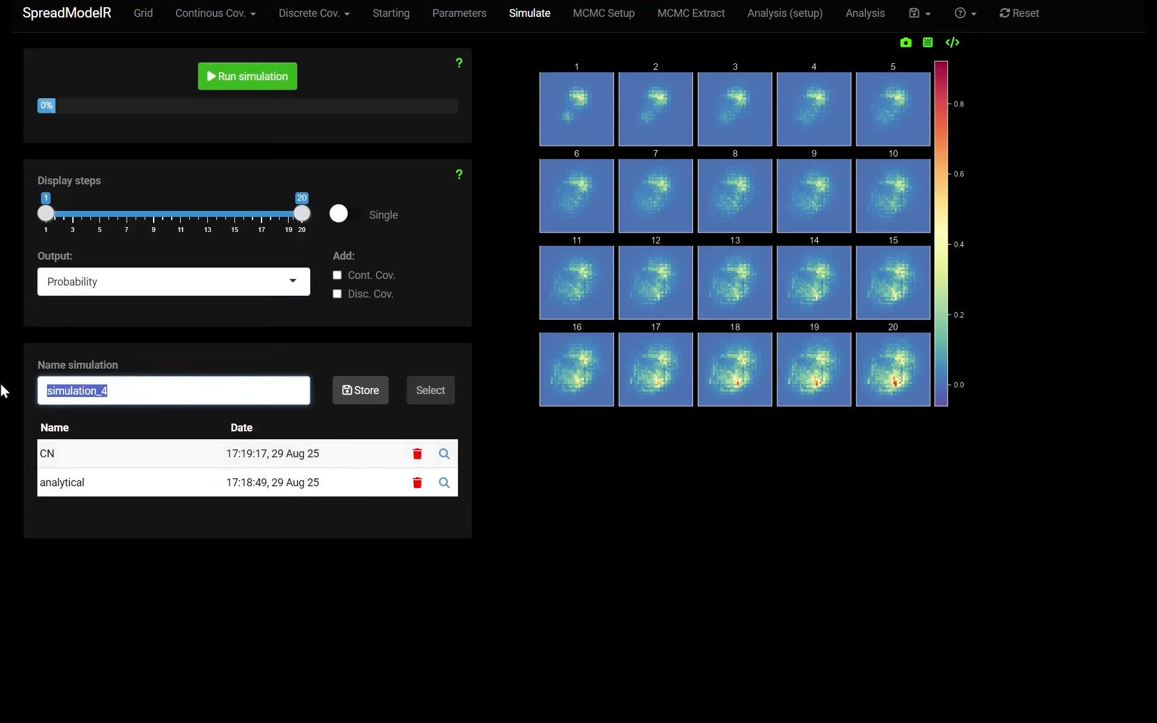
{"action": "key", "text": "BackSpace"}
{"action": "type", "text": "CN_"}
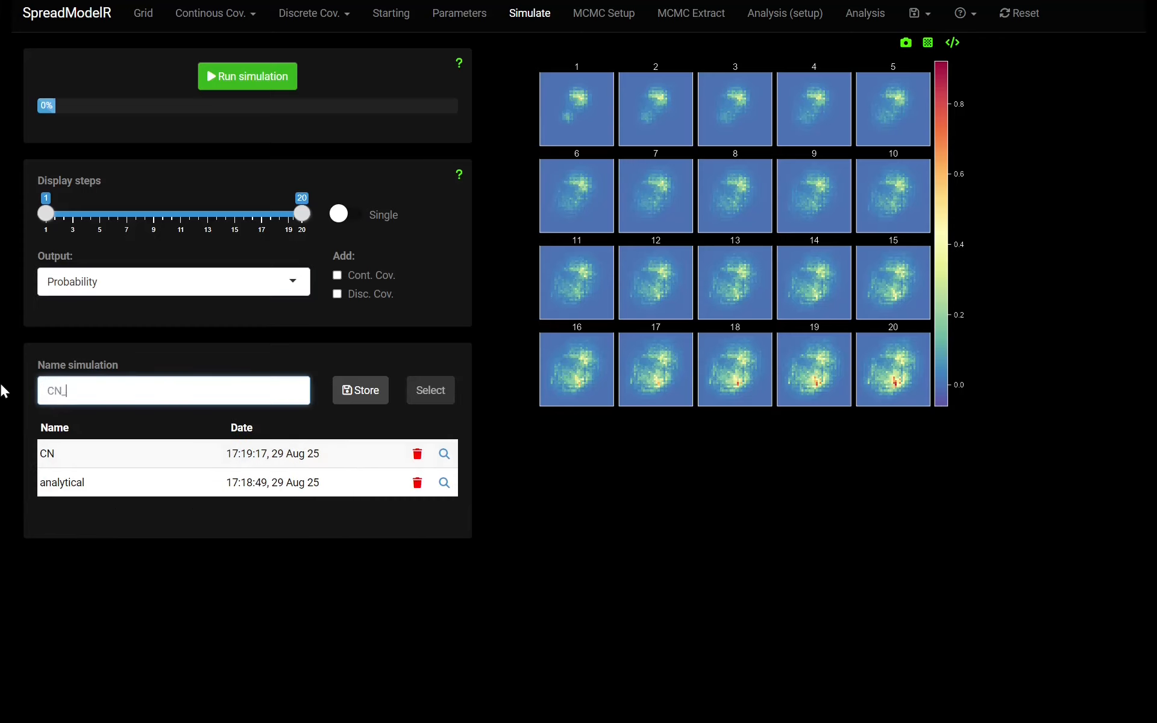
{"action": "type", "text": "patch"}
{"action": "left_click", "coordinate": [370, 392]}
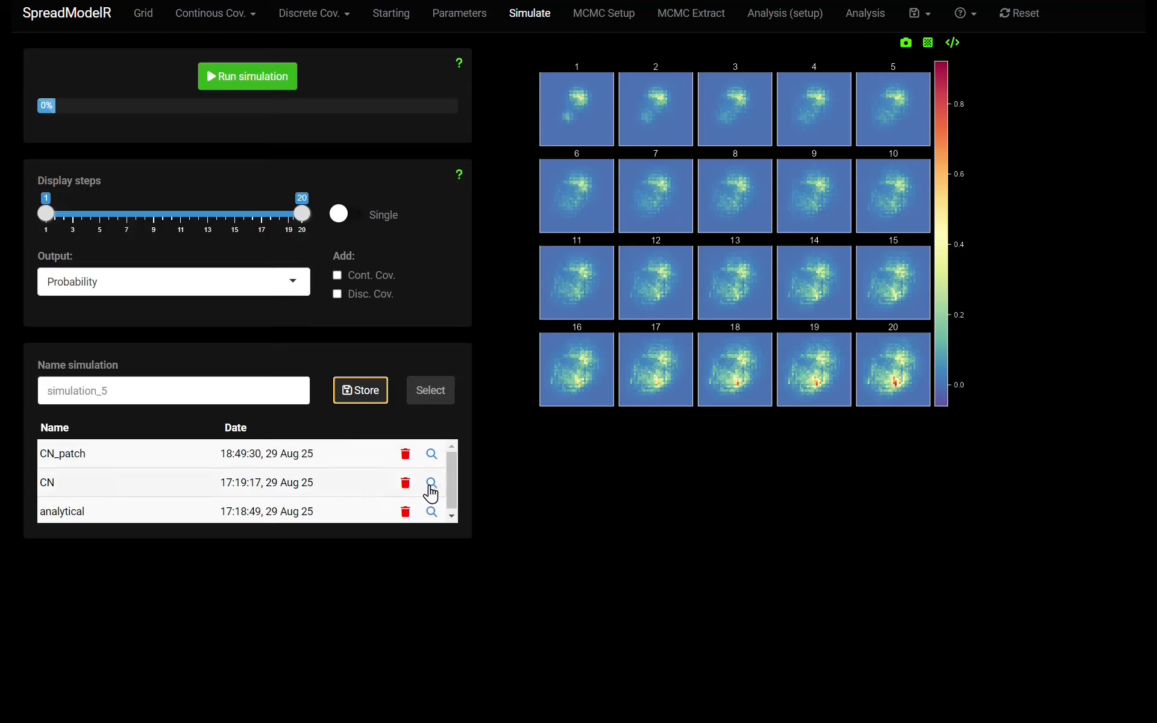
Inspect the stored CN simulation's details, and set the Discrete 1 covariate's motility to 0.1 and its growth to 0
{"action": "left_click", "coordinate": [432, 484]}
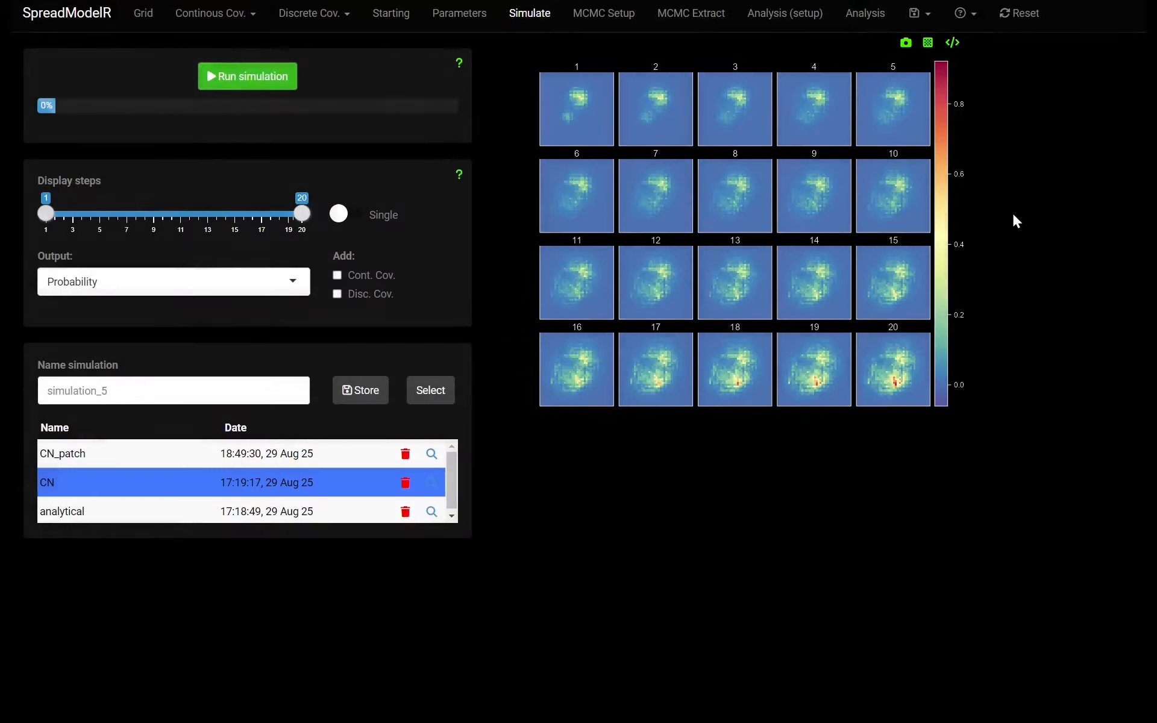
{"action": "left_click", "coordinate": [459, 14]}
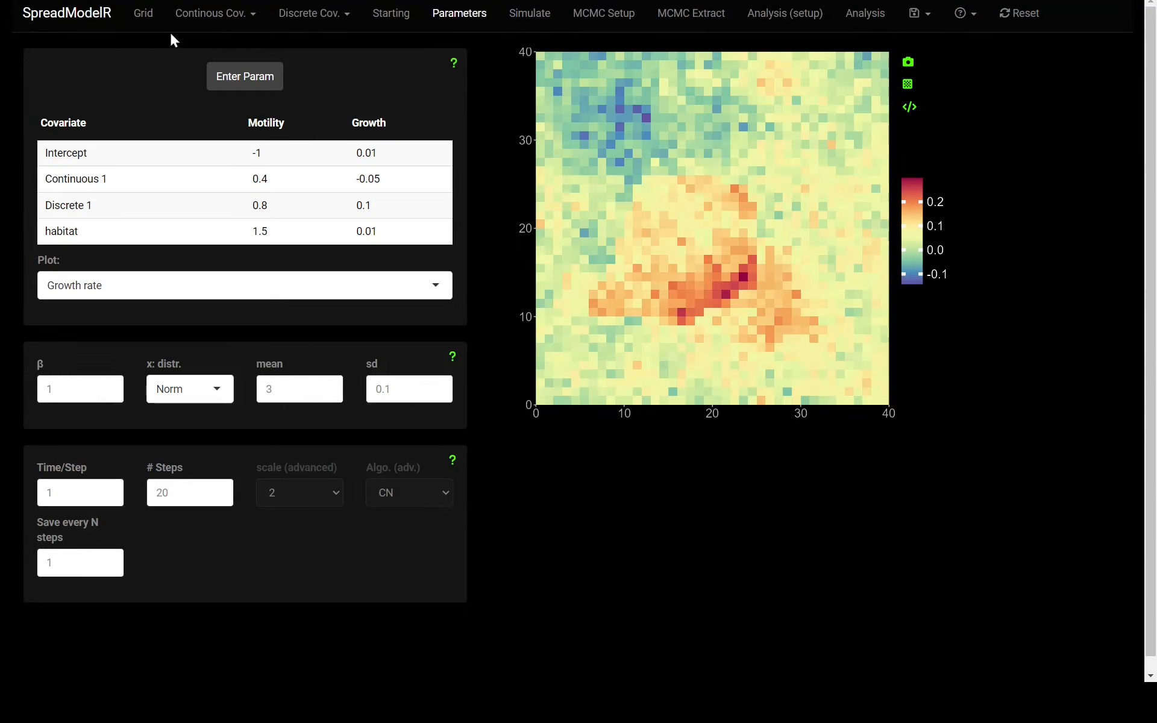
{"action": "left_click", "coordinate": [230, 74]}
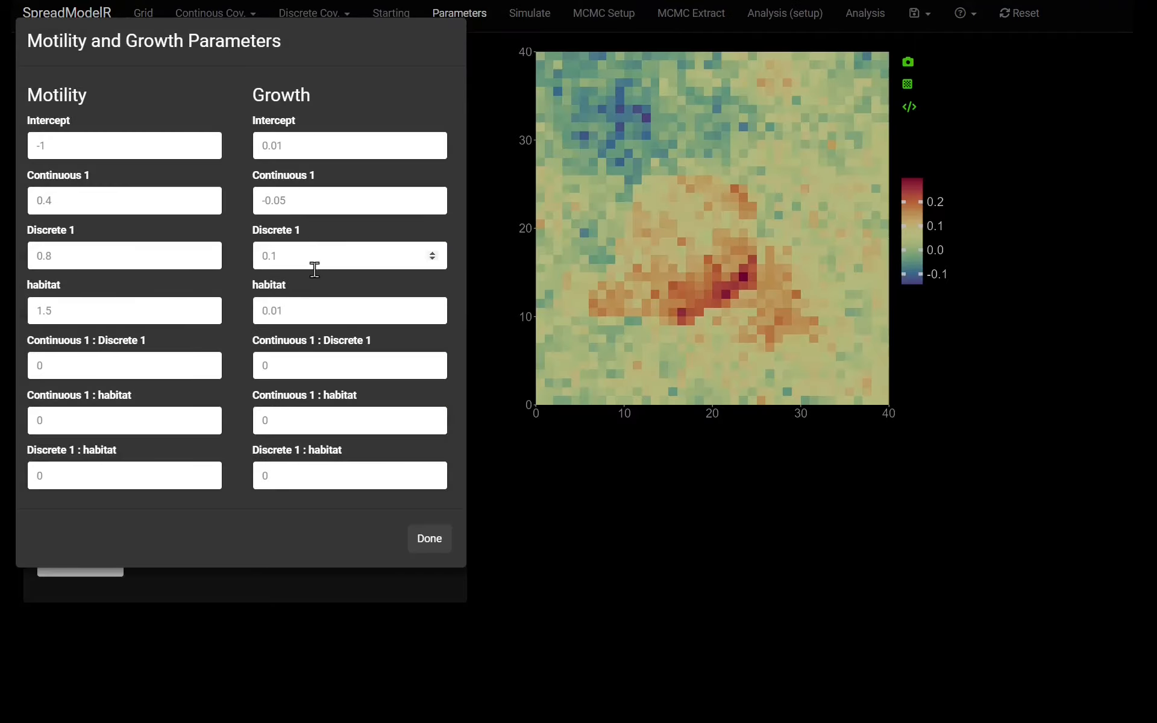
{"action": "left_click", "coordinate": [103, 249]}
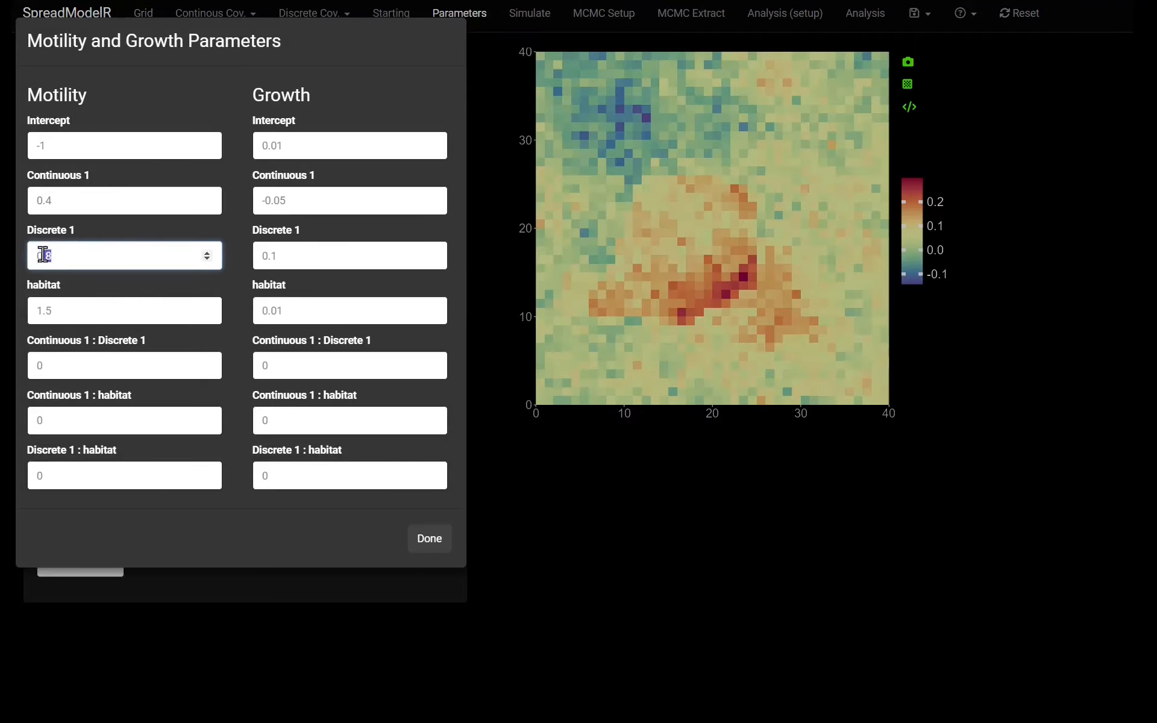
{"action": "key", "text": "BackSpace"}
{"action": "type", "text": "1"}
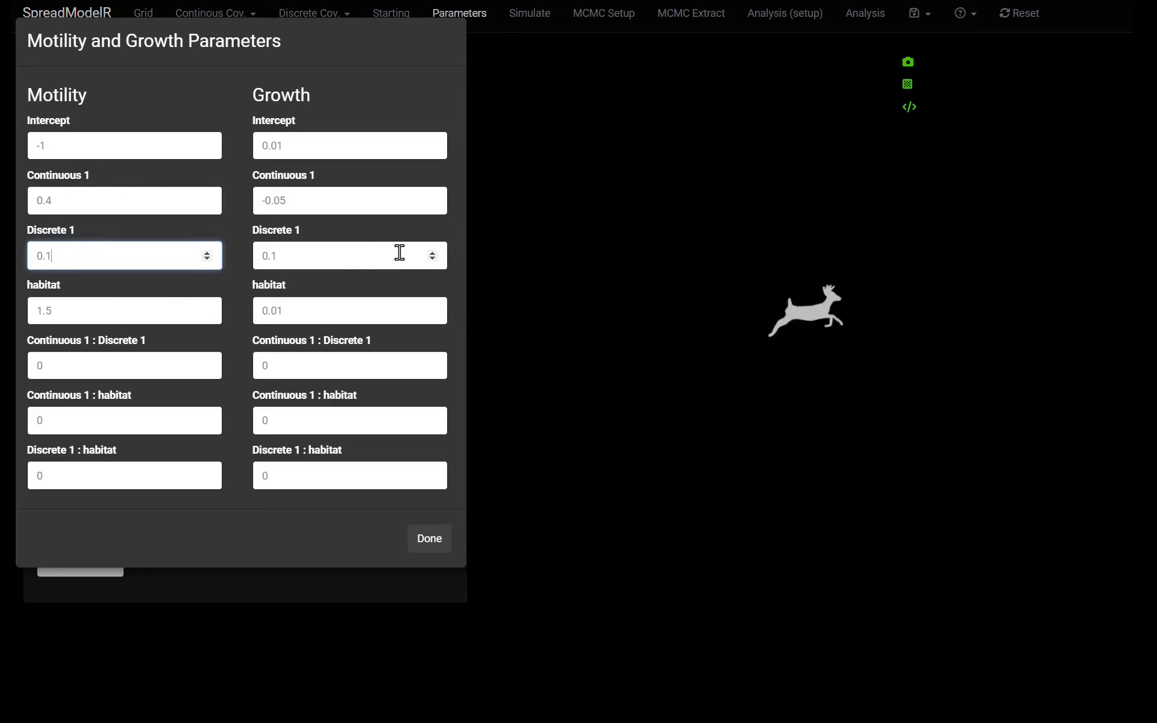
{"action": "double_click", "coordinate": [339, 250]}
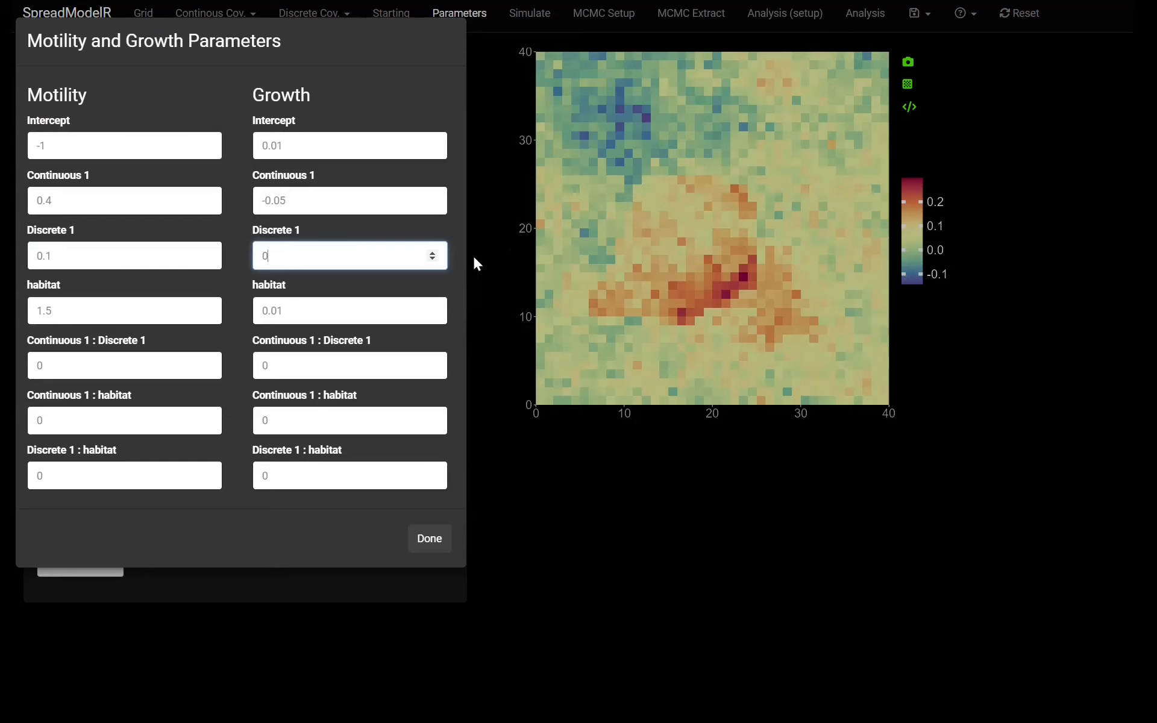
{"action": "left_click", "coordinate": [486, 212]}
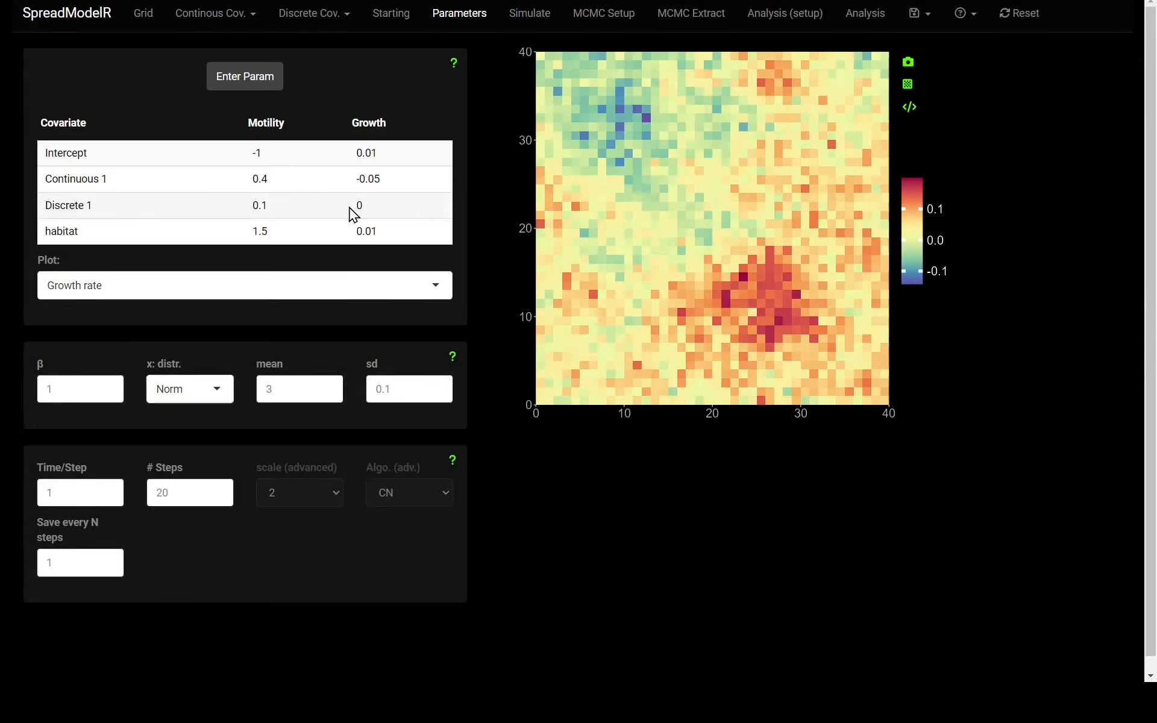
Run the simulation with the changed Discrete 1 parameters and compare its spatio-temporal effect and Probability outputs
{"action": "left_click", "coordinate": [546, 14]}
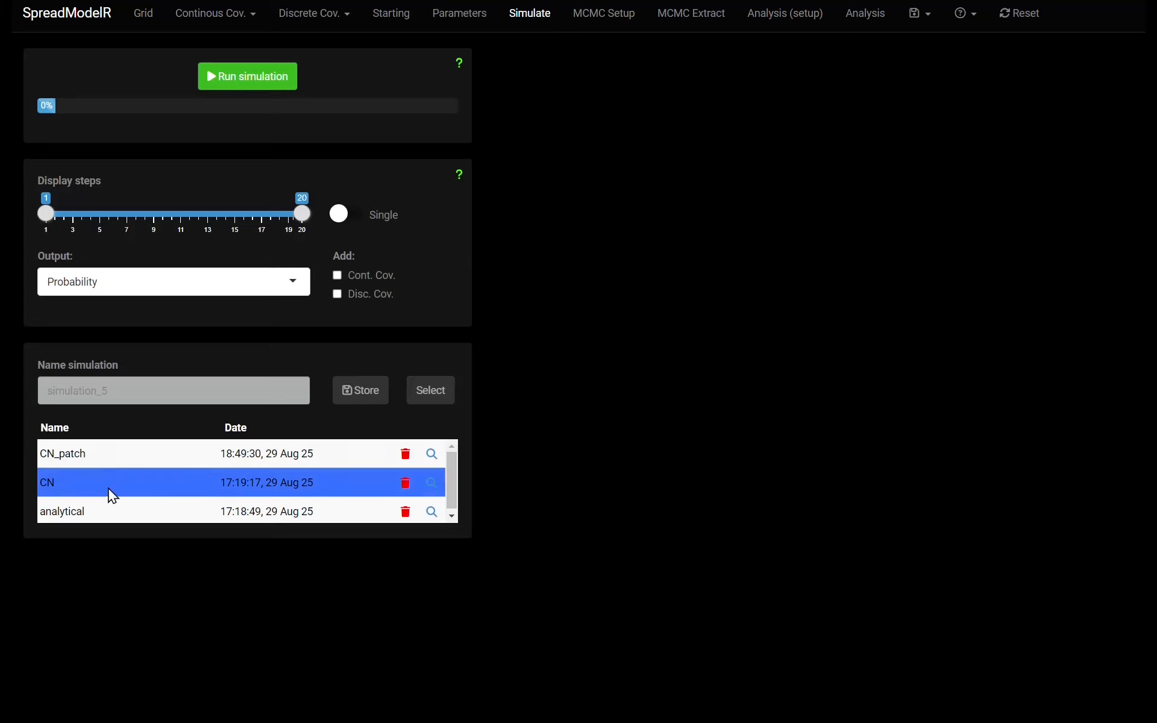
{"action": "left_click", "coordinate": [251, 76]}
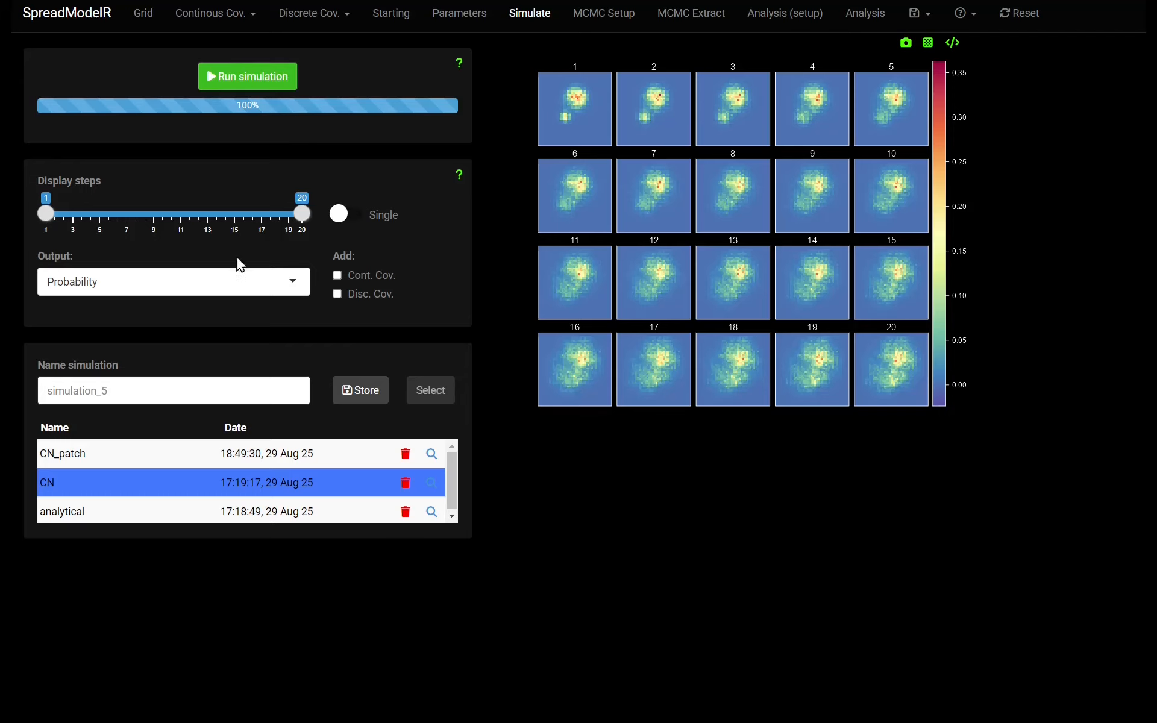
{"action": "left_click", "coordinate": [284, 287]}
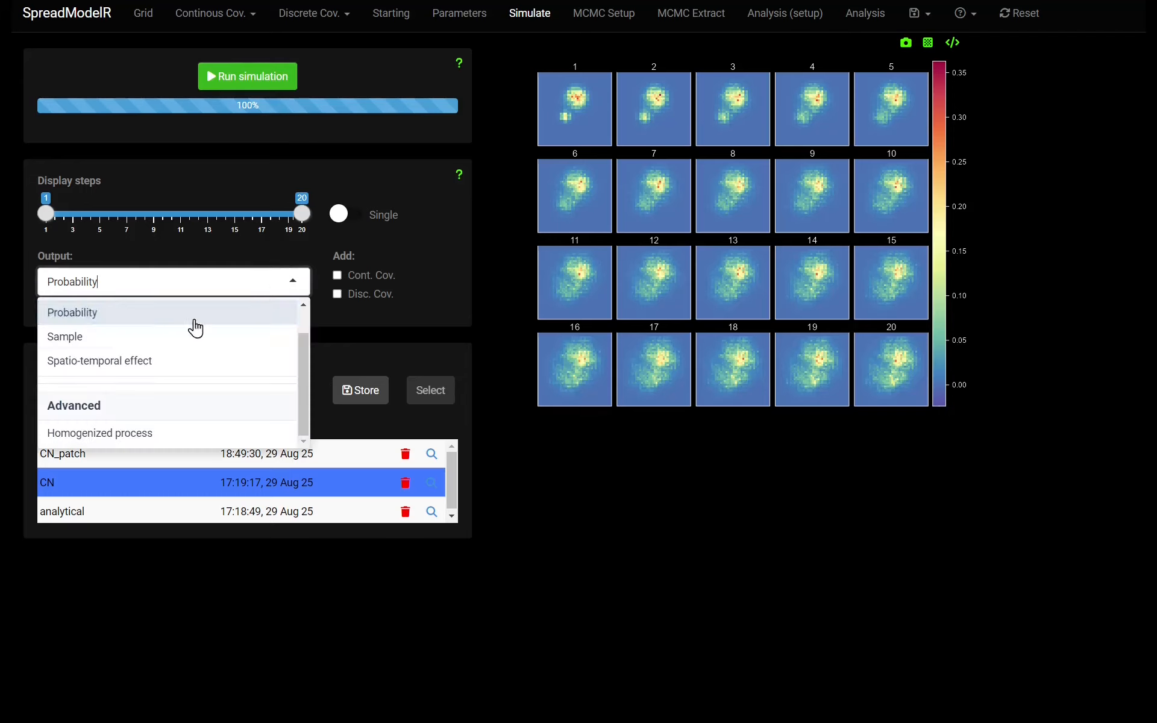
{"action": "left_click", "coordinate": [110, 365]}
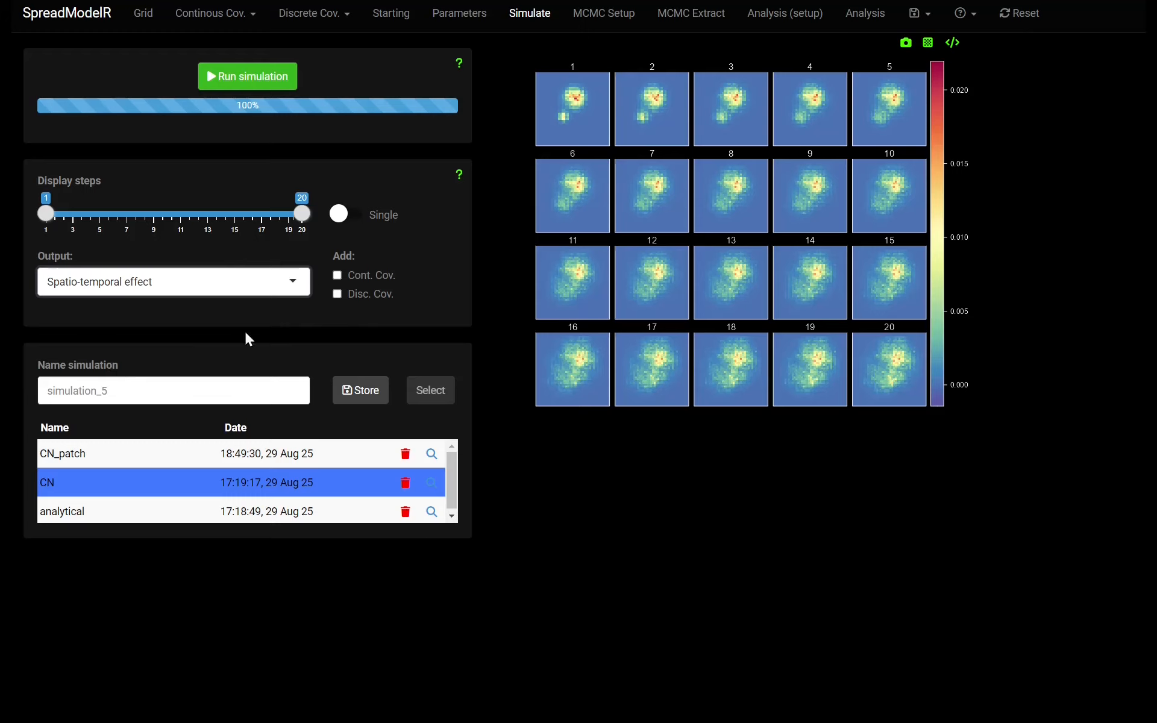
{"action": "left_click", "coordinate": [292, 280]}
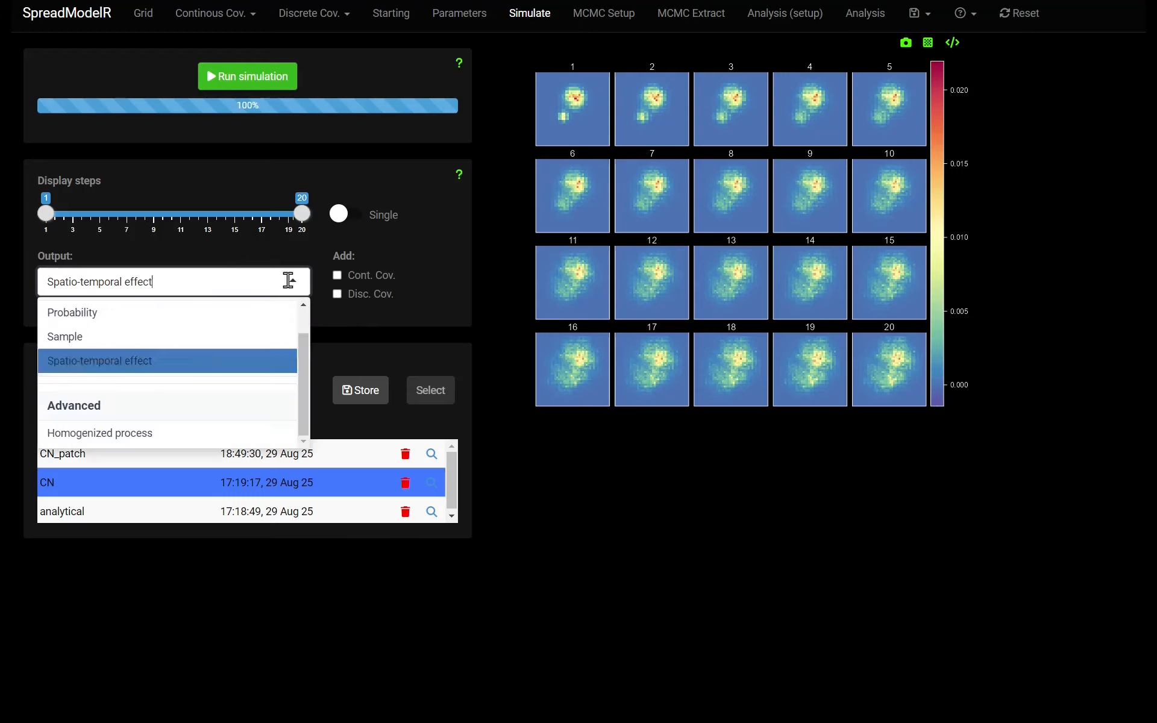
{"action": "left_click", "coordinate": [100, 314]}
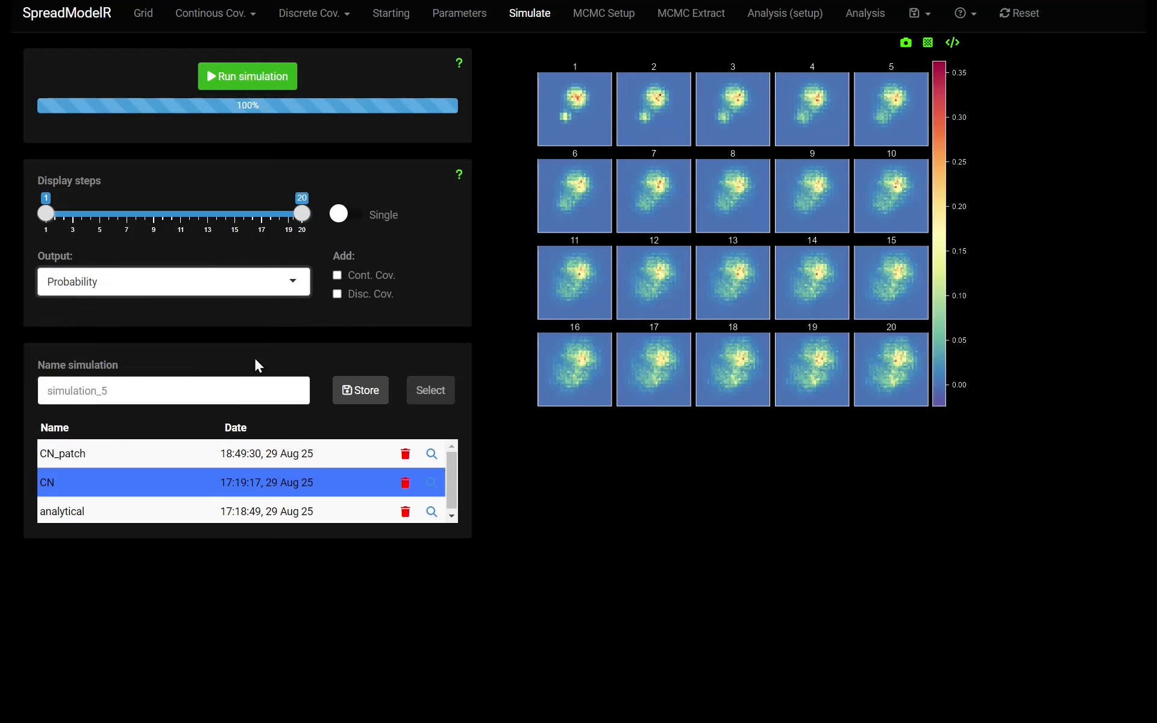
Delete the stored CN simulation and store the new run under the name CN
{"action": "left_click", "coordinate": [405, 484]}
{"action": "left_click_drag", "start_coordinate": [221, 396], "coordinate": [2, 336]}
{"action": "type", "text": "CN"}
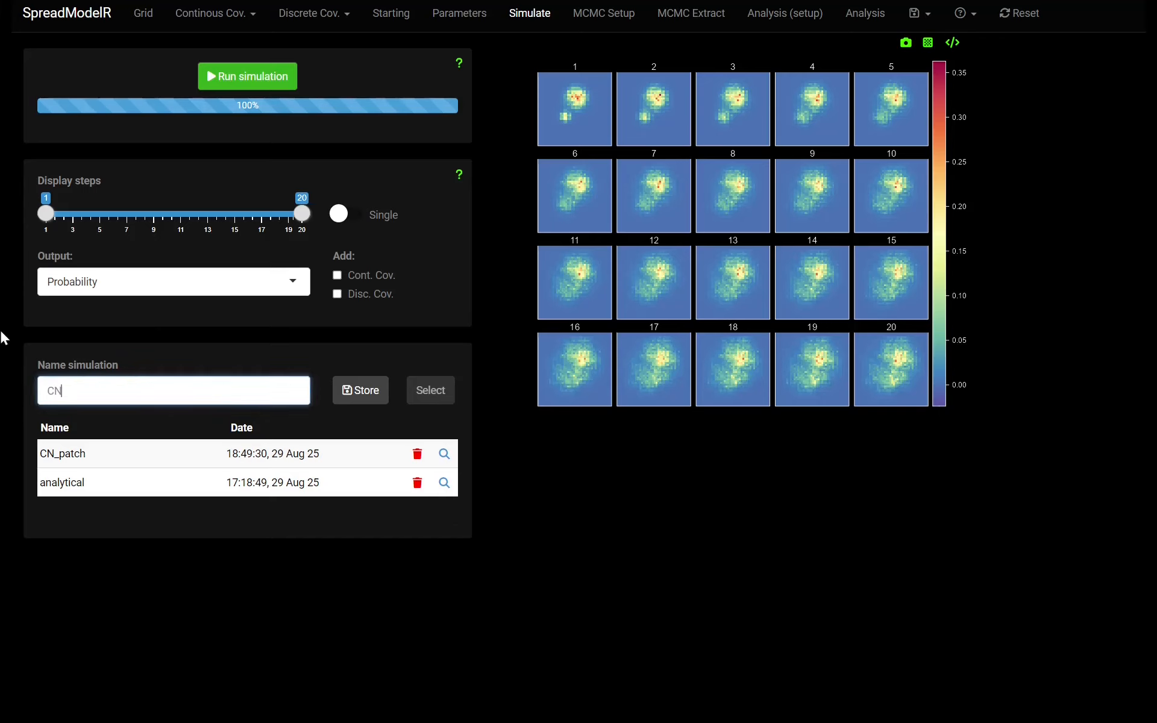
{"action": "left_click", "coordinate": [366, 398]}
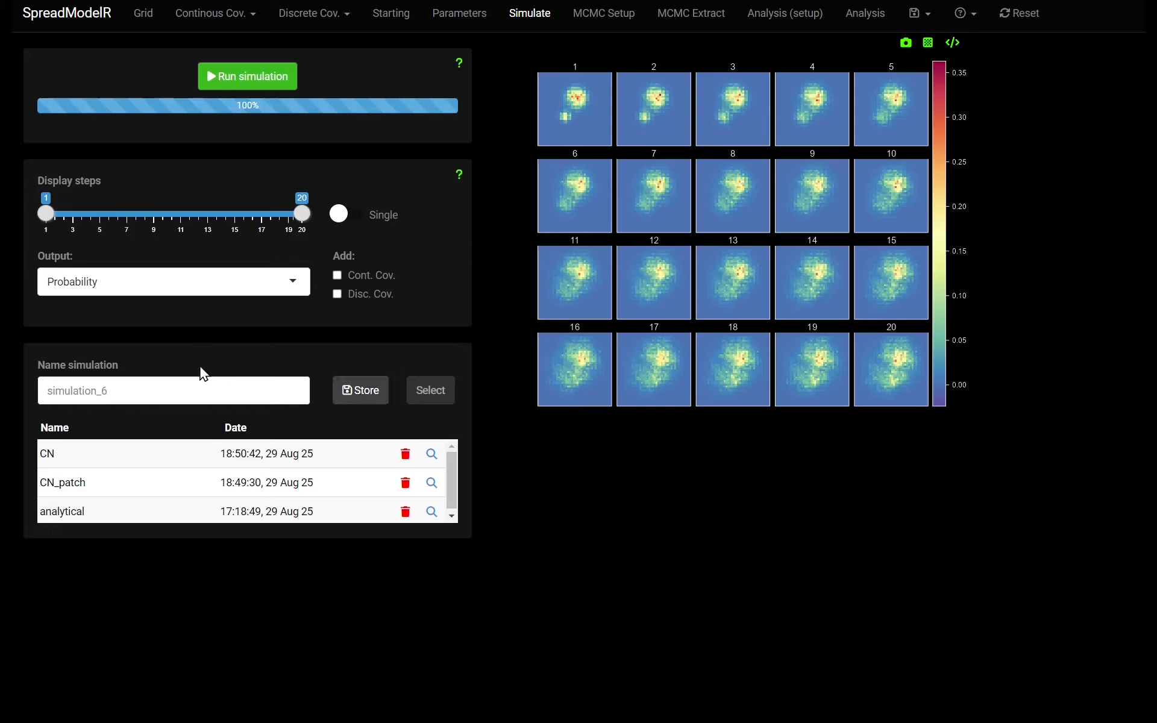
Select the stored CN and CN_patch simulations for analysis and open the analysis setup
{"action": "left_click", "coordinate": [140, 459]}
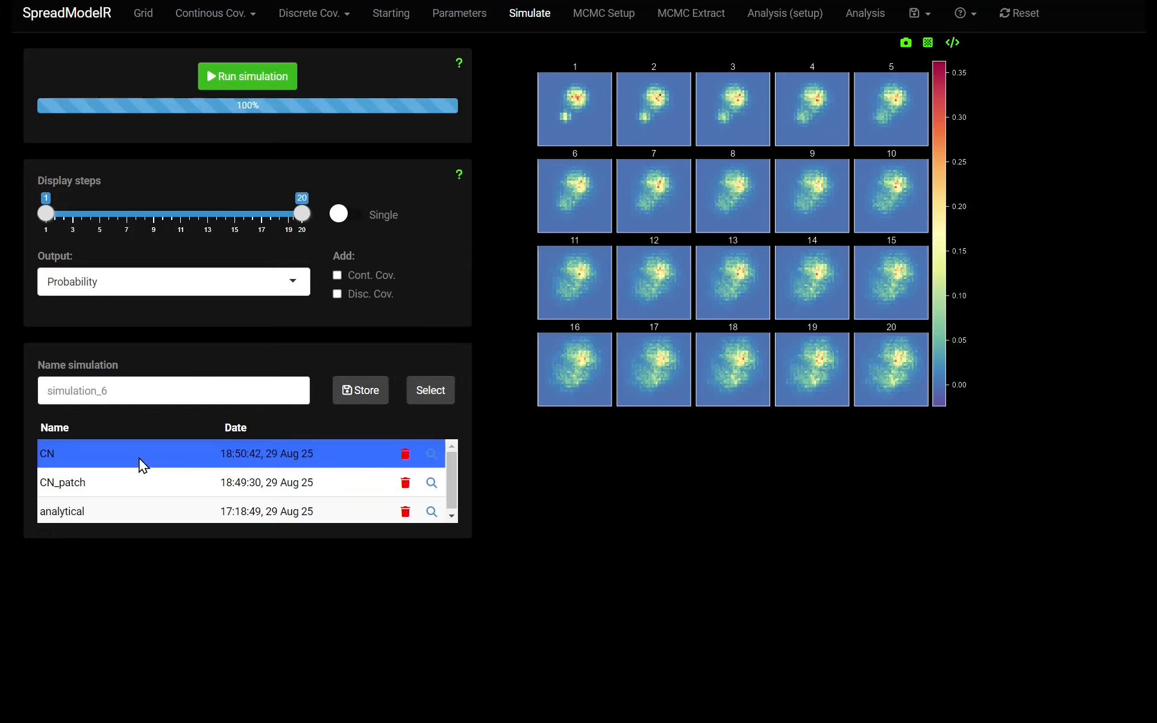
{"action": "left_click", "coordinate": [137, 485]}
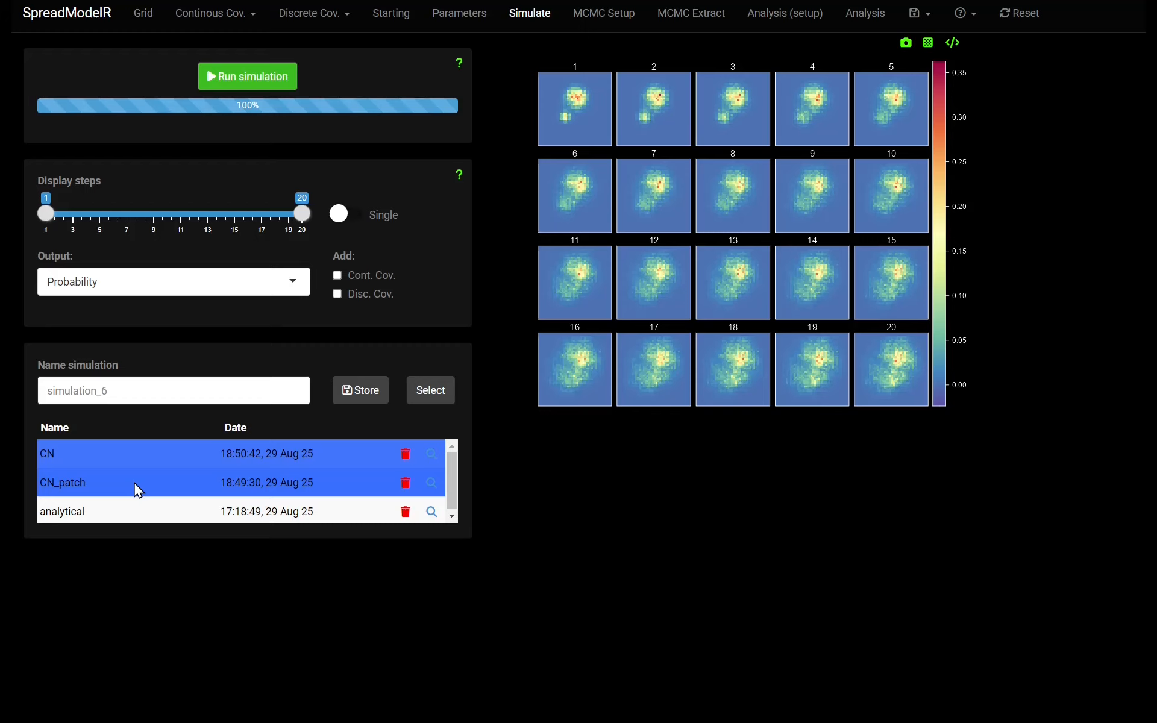
{"action": "left_click", "coordinate": [446, 391]}
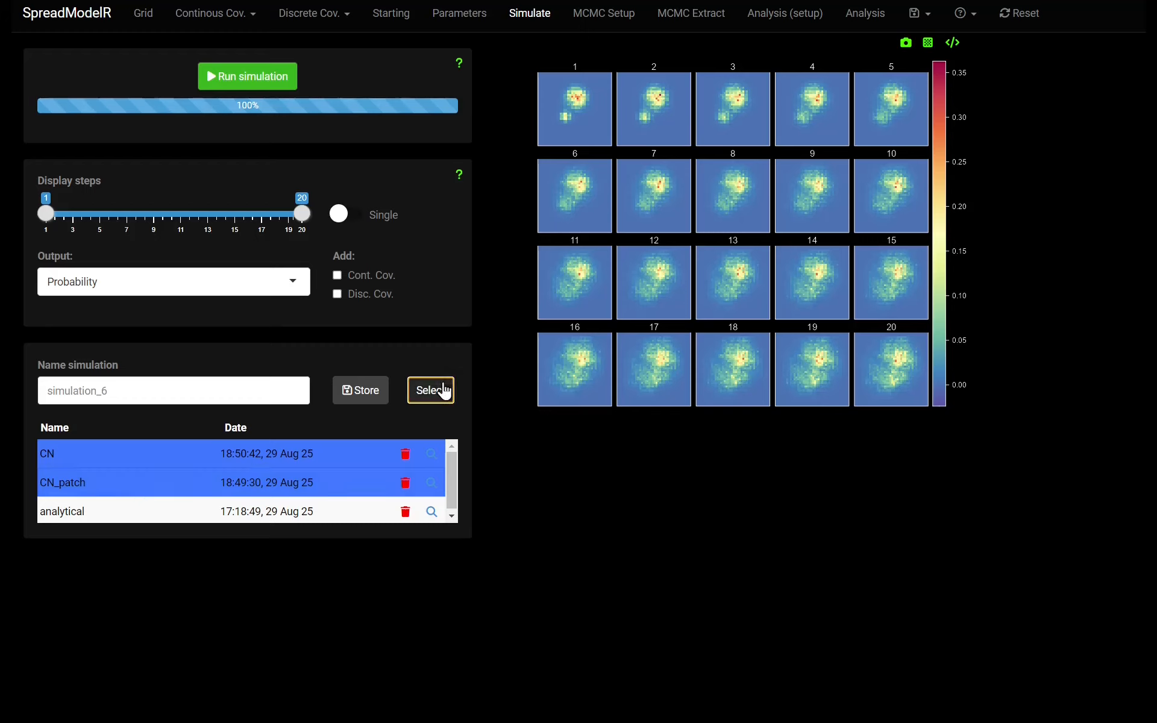
{"action": "left_click", "coordinate": [800, 12]}
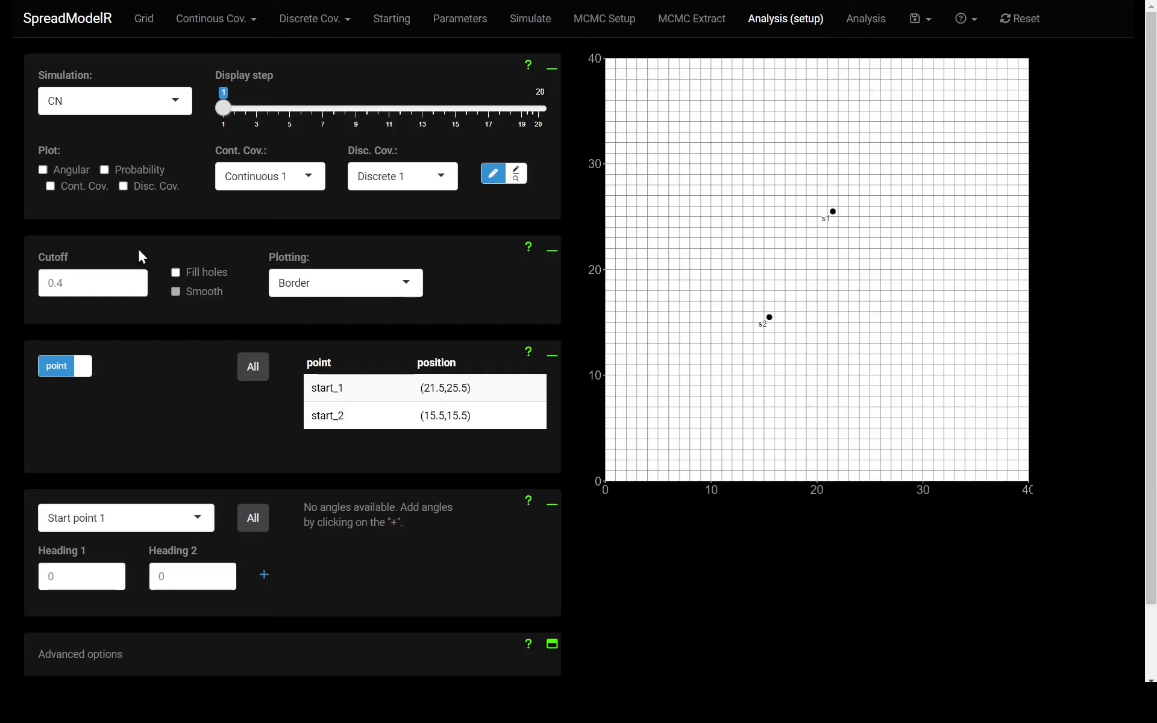
Set the CN simulation's cutoff to 0.03 and show the probability map beneath its border
{"action": "left_click", "coordinate": [111, 284]}
{"action": "key", "text": "BackSpace"}
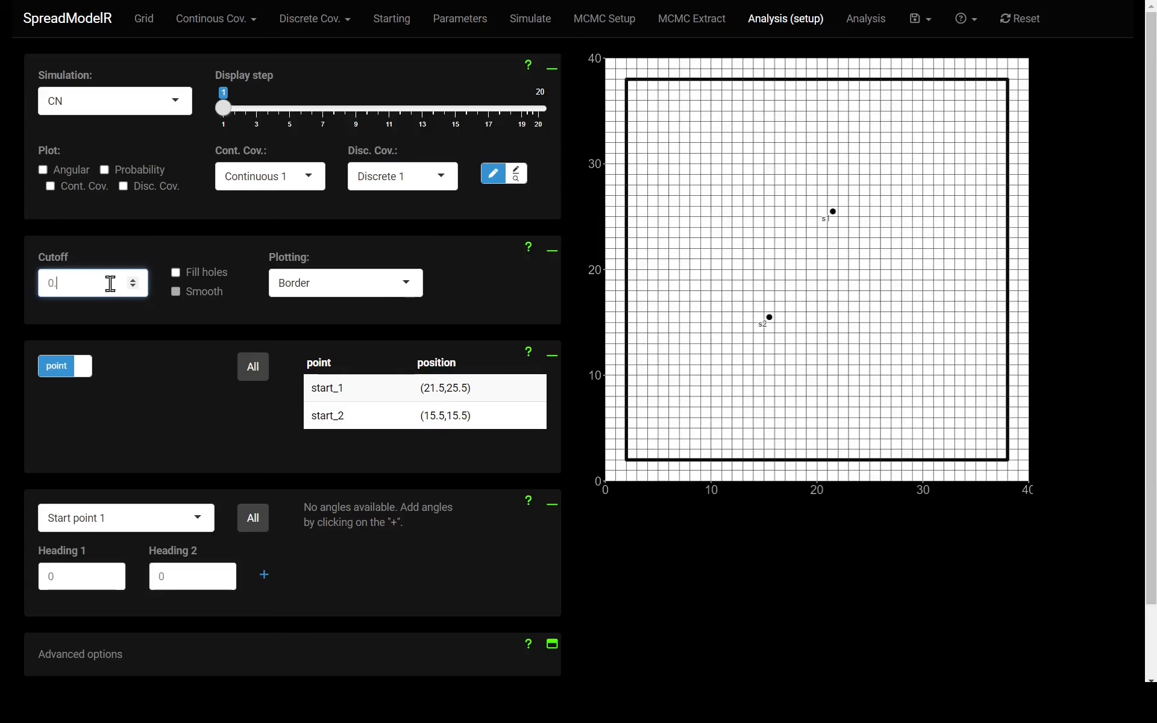
{"action": "type", "text": "03"}
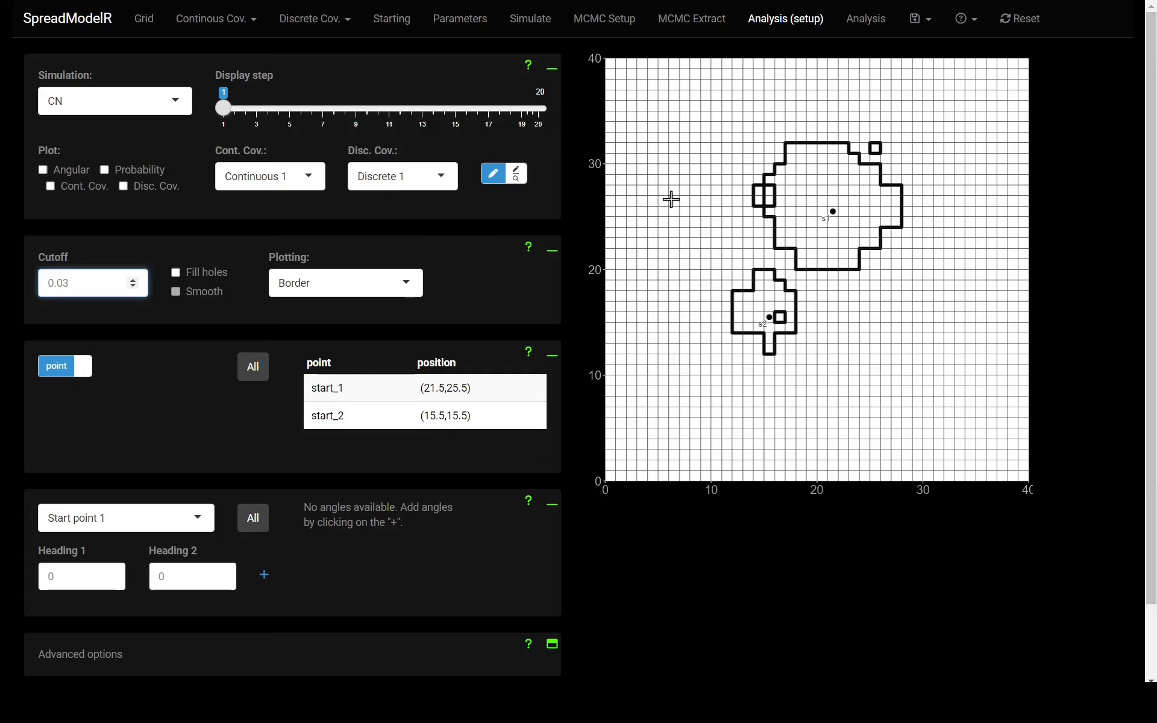
{"action": "left_click", "coordinate": [105, 169]}
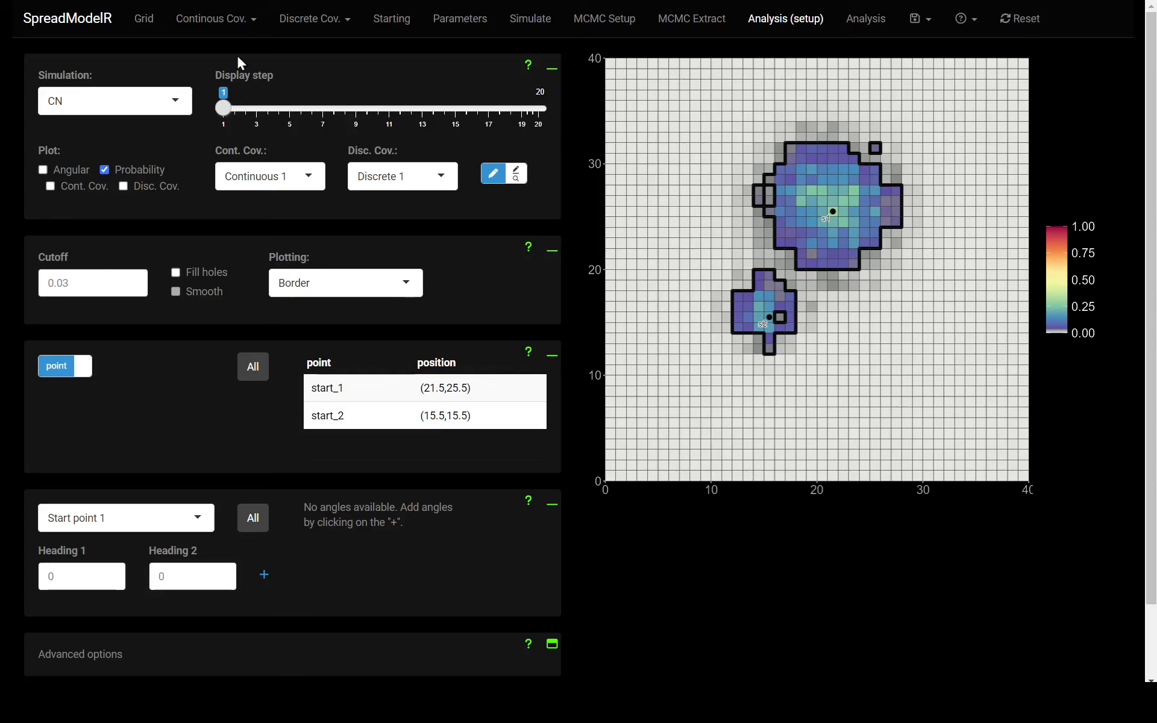
Advance the CN probability map step by step to display step 8 to examine how the border spreads
{"action": "left_click", "coordinate": [228, 120]}
{"action": "key", "text": "Right"}
{"action": "key", "text": "Right"}
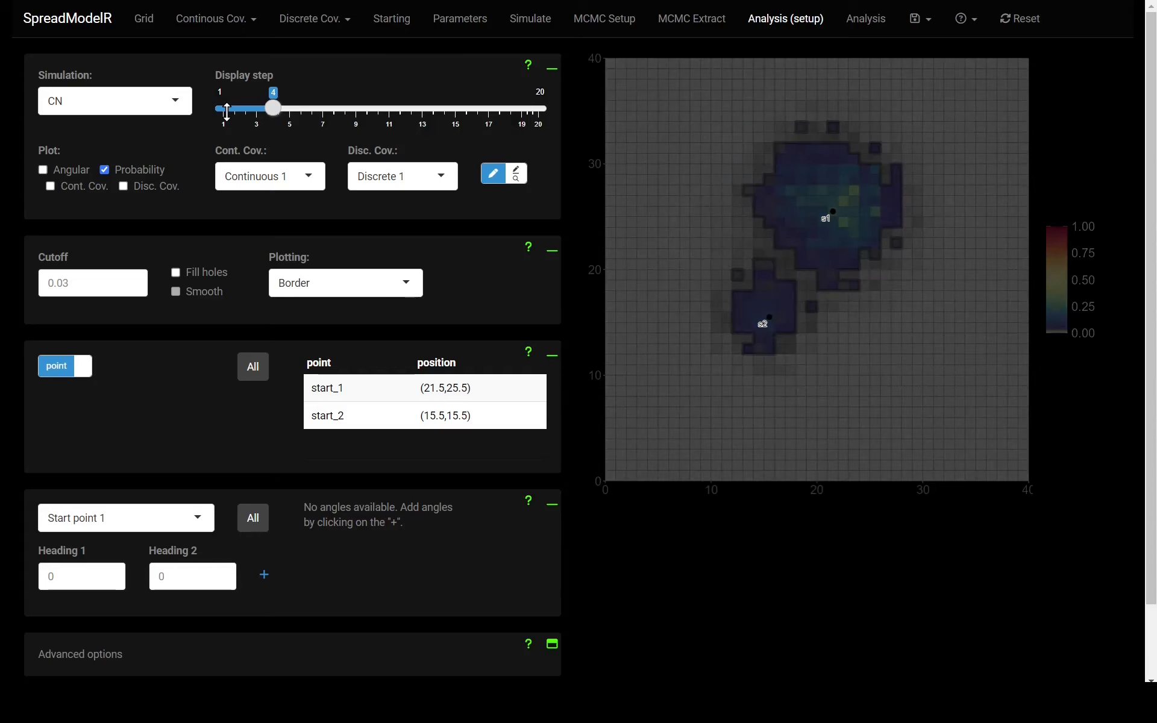
{"action": "key", "text": "Right"}
{"action": "key", "text": "Right"}
{"action": "key", "text": "Right"}
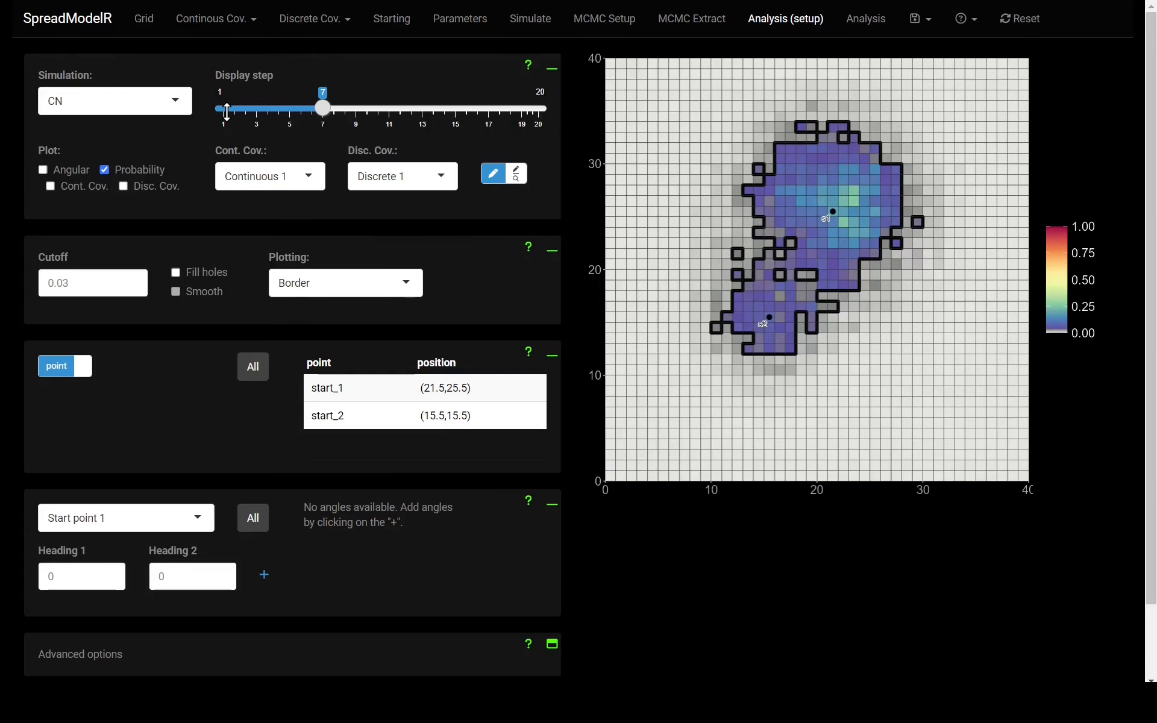
{"action": "key", "text": "Right"}
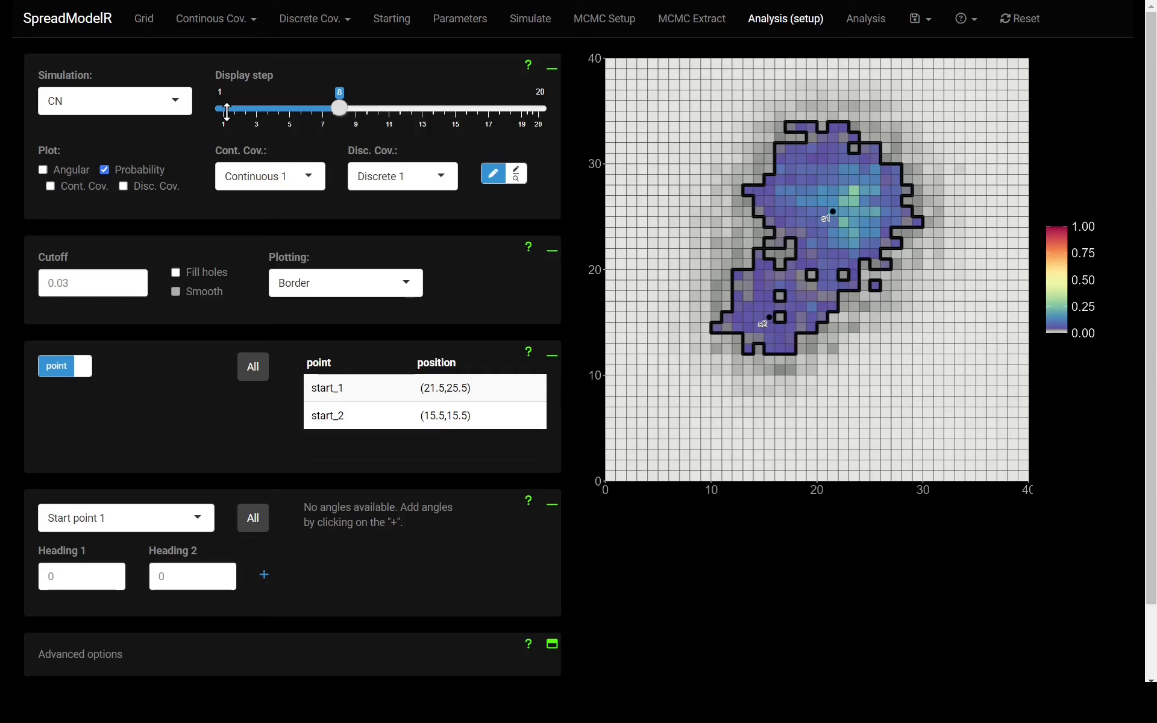
Examine the CN_patch border at display steps 8 and 6, and compare it with CN at step 9
{"action": "left_click", "coordinate": [156, 103]}
{"action": "left_click", "coordinate": [96, 129]}
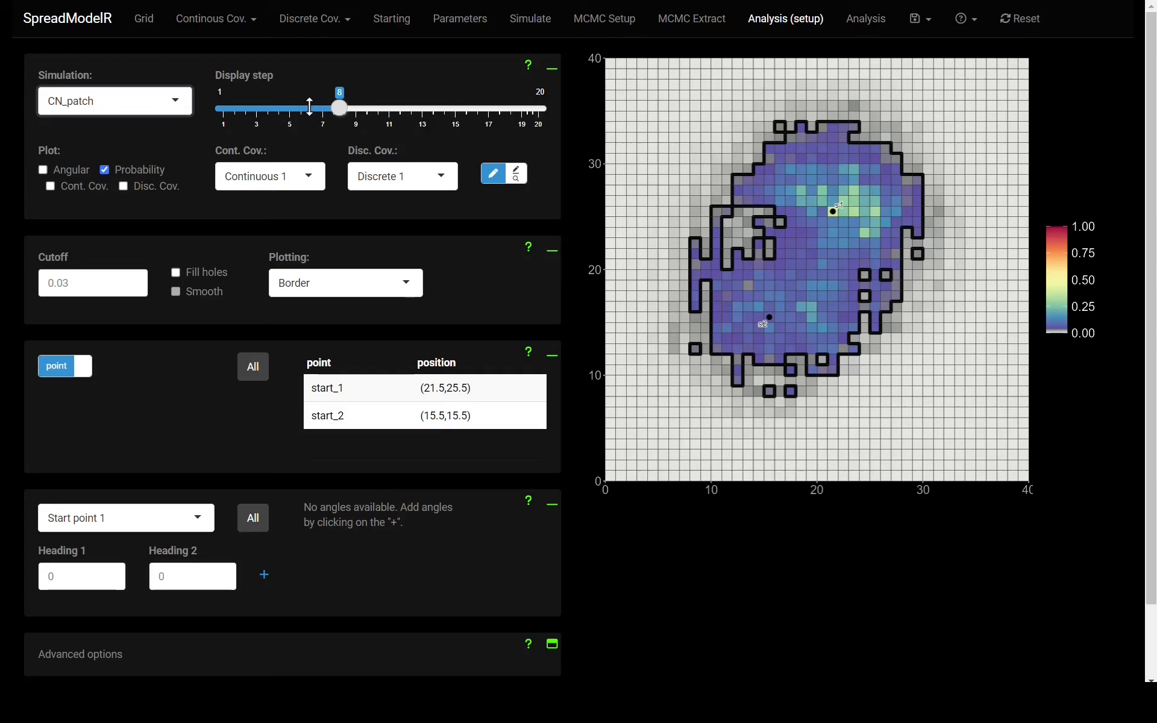
{"action": "left_click", "coordinate": [309, 108]}
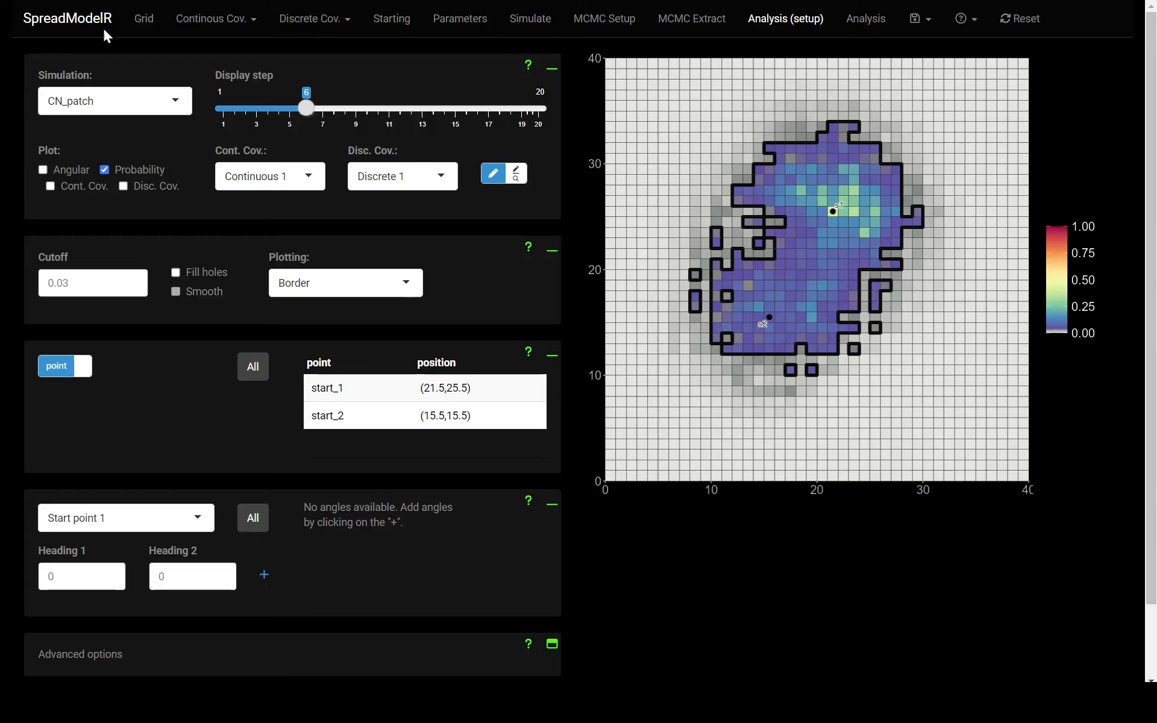
{"action": "left_click", "coordinate": [187, 111]}
{"action": "left_click", "coordinate": [86, 155]}
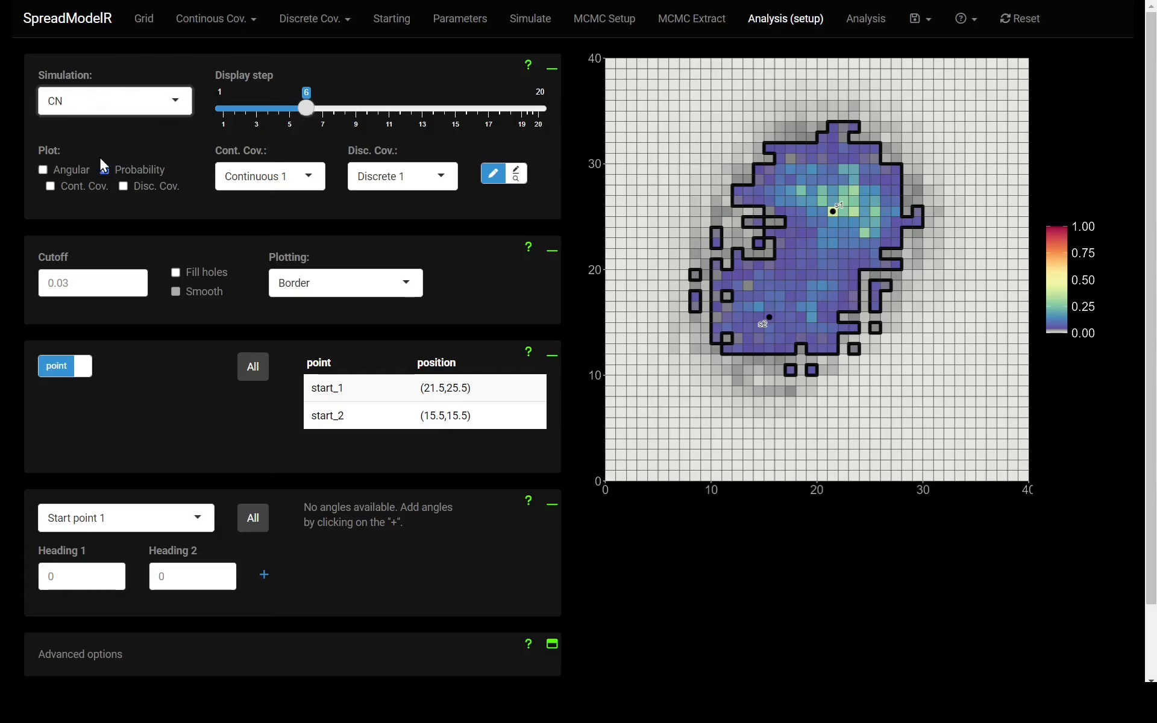
{"action": "left_click", "coordinate": [354, 110]}
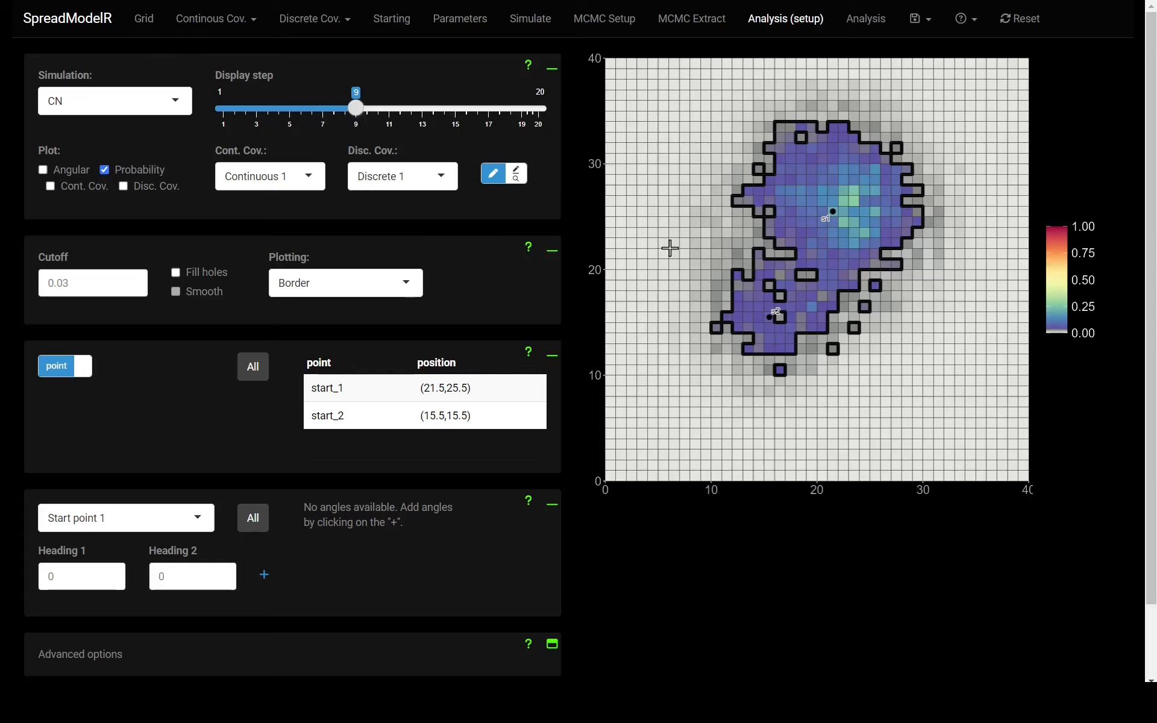
Plot the habitat continuous covariate and the Discrete 1 covariate beneath the CN border
{"action": "left_click", "coordinate": [50, 186]}
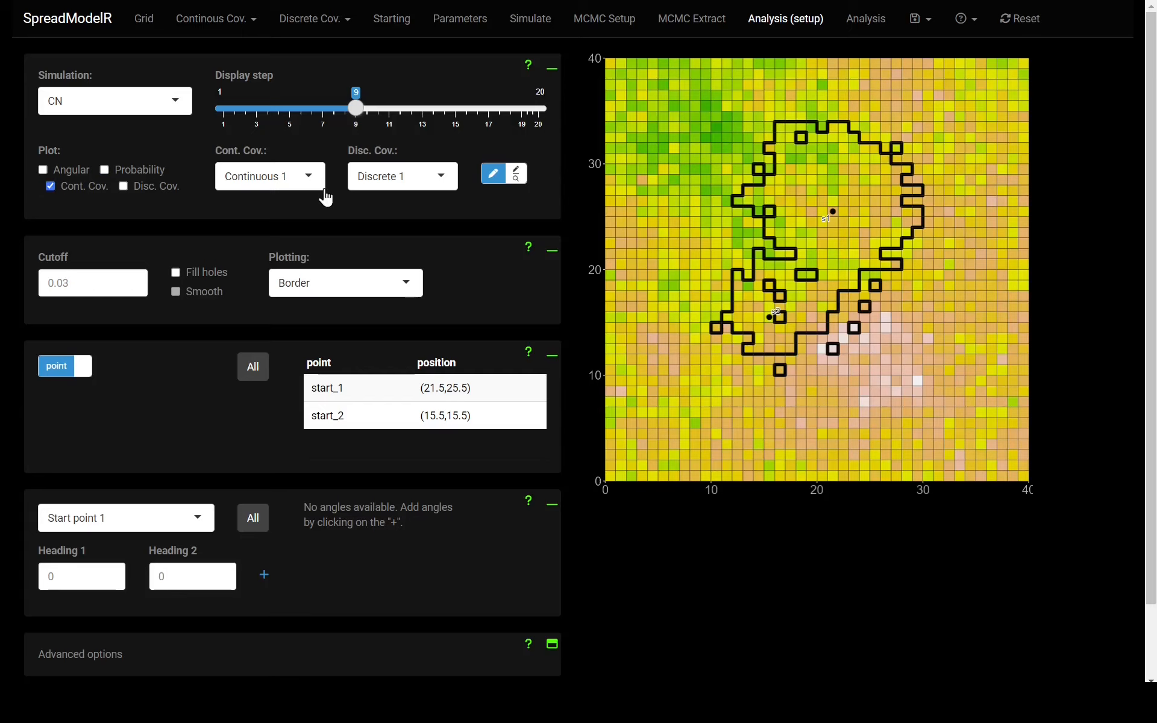
{"action": "left_click", "coordinate": [299, 176]}
{"action": "left_click", "coordinate": [277, 233]}
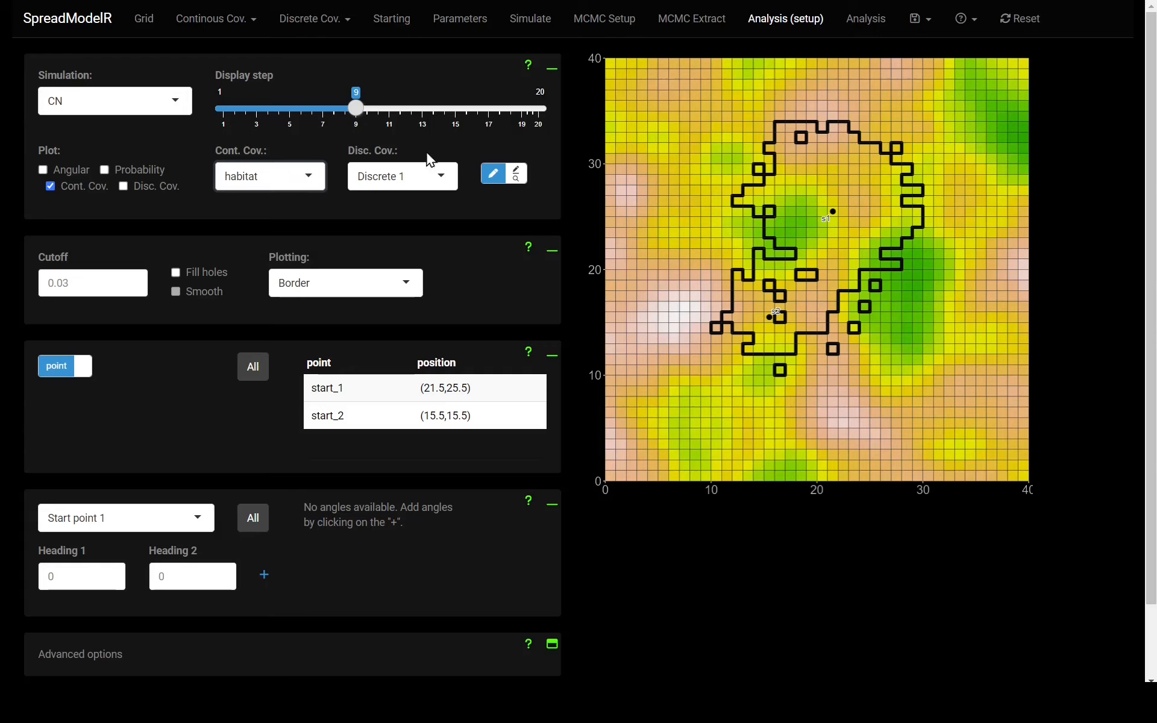
{"action": "left_click", "coordinate": [408, 184]}
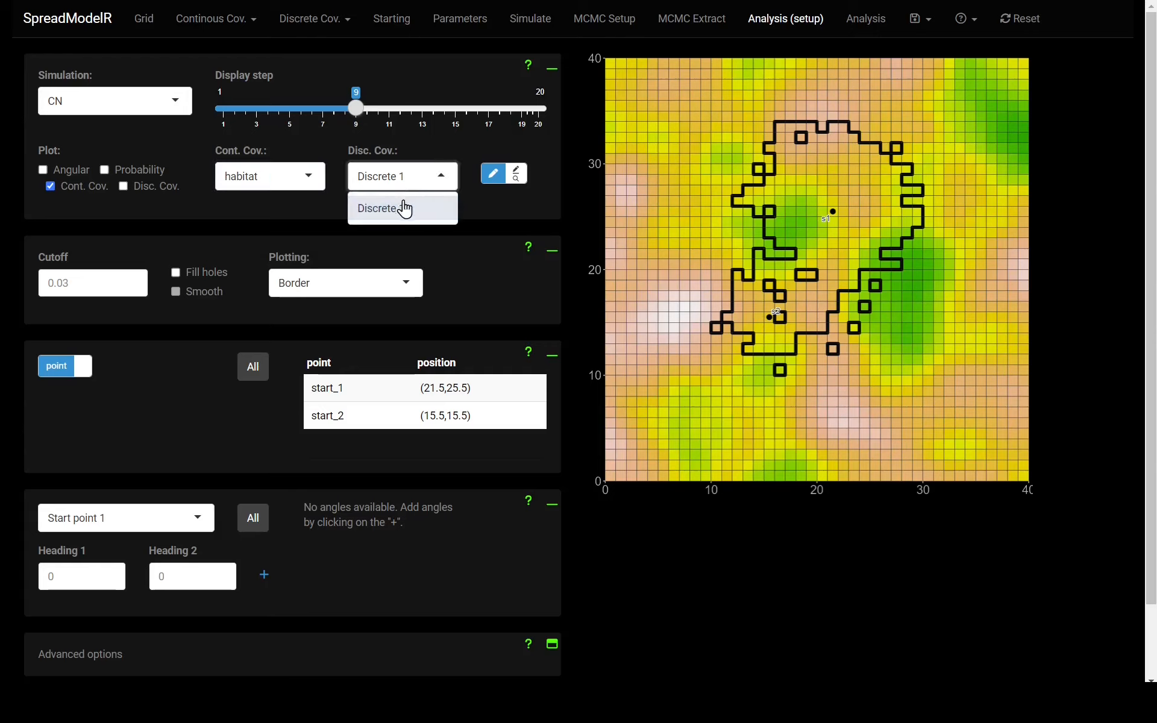
{"action": "left_click", "coordinate": [122, 186]}
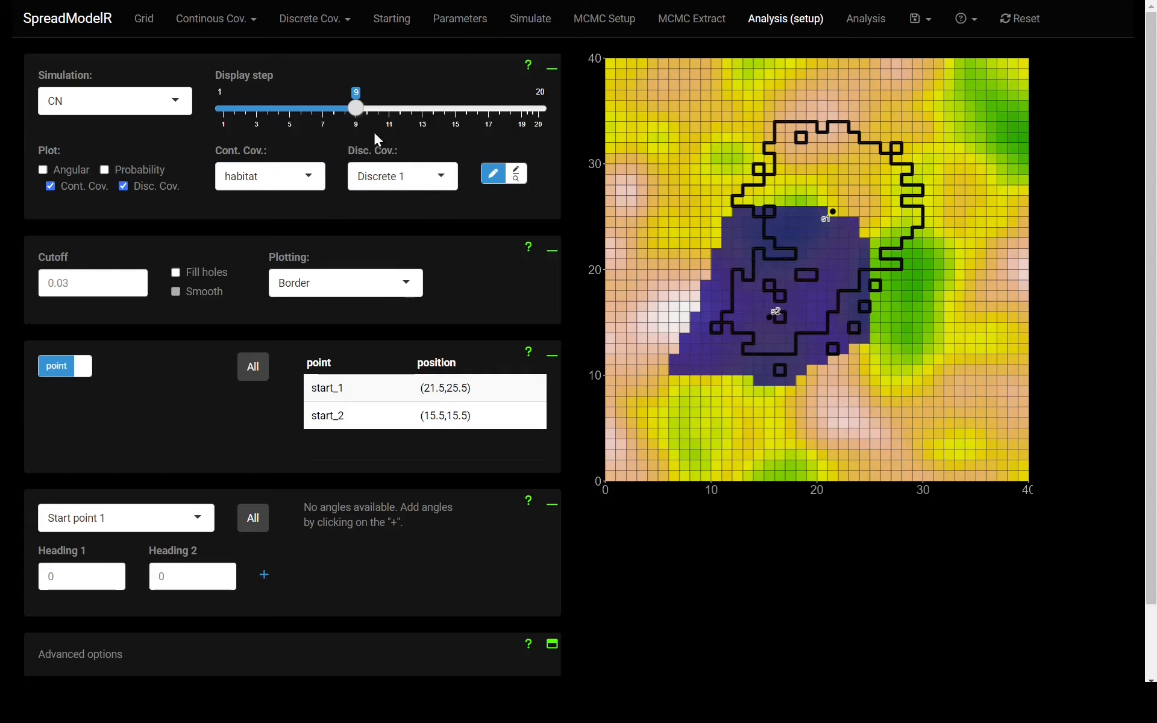
Advance the CN simulation's display step to 15 and hide the discrete covariate
{"action": "key", "text": "Right"}
{"action": "key", "text": "Right"}
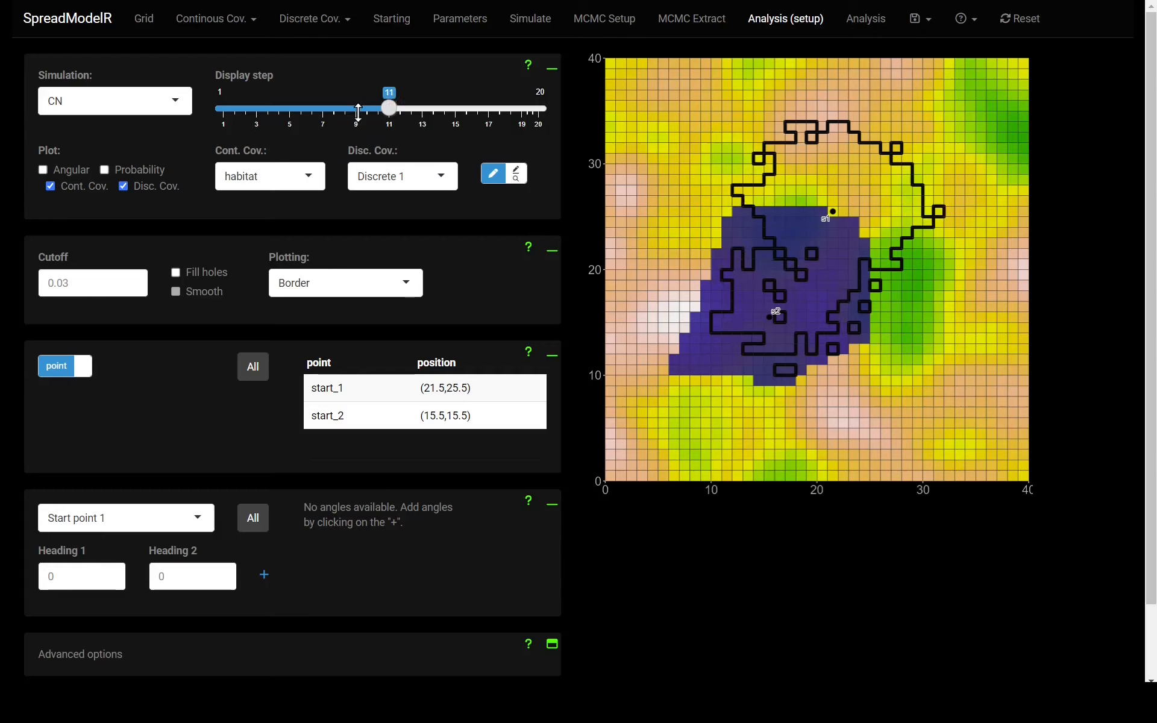
{"action": "key", "text": "Right"}
{"action": "key", "text": "Right"}
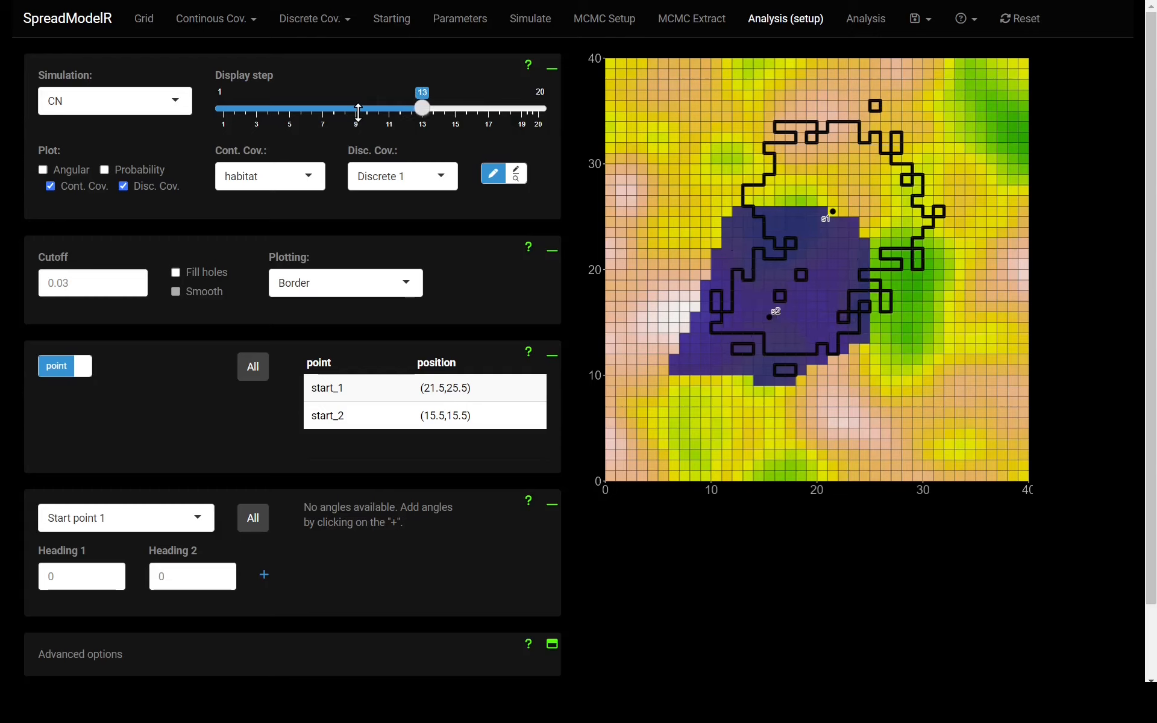
{"action": "key", "text": "Right"}
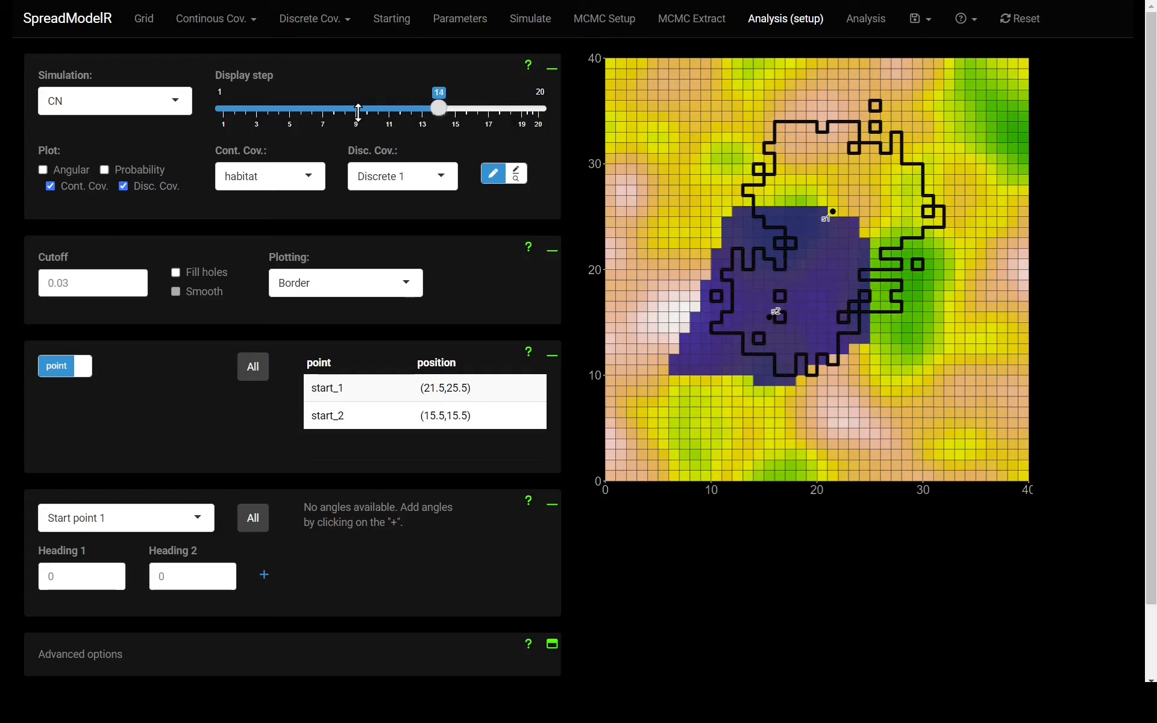
{"action": "key", "text": "Right"}
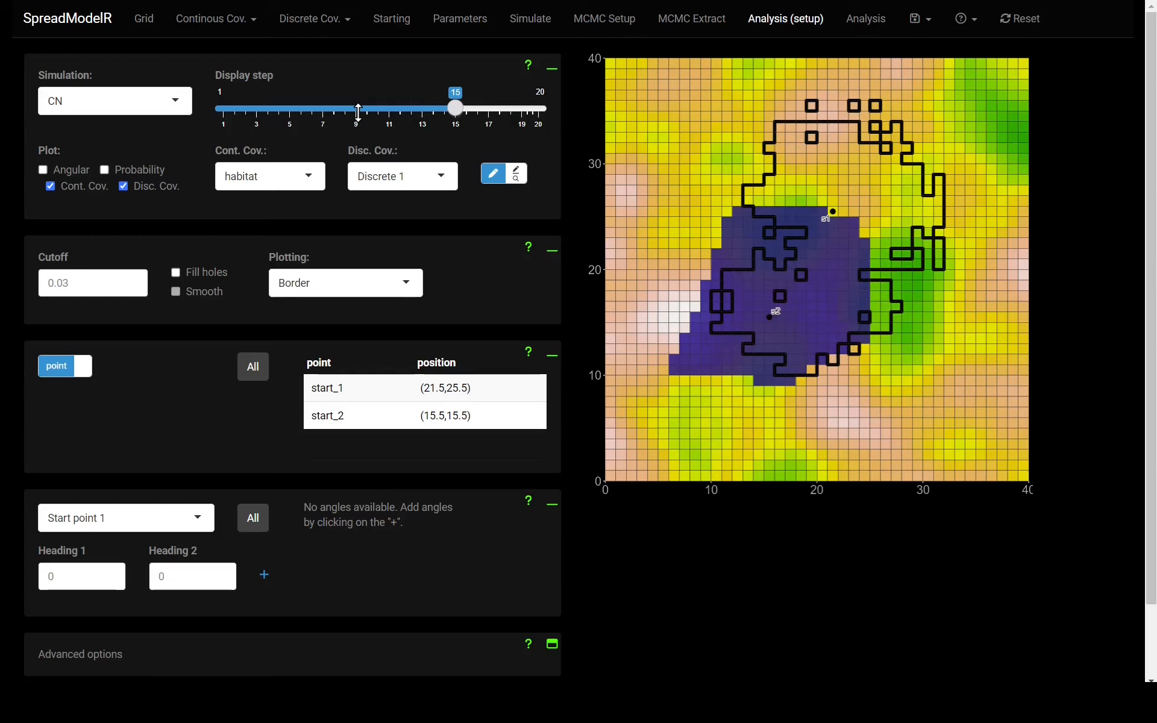
{"action": "left_click", "coordinate": [123, 187]}
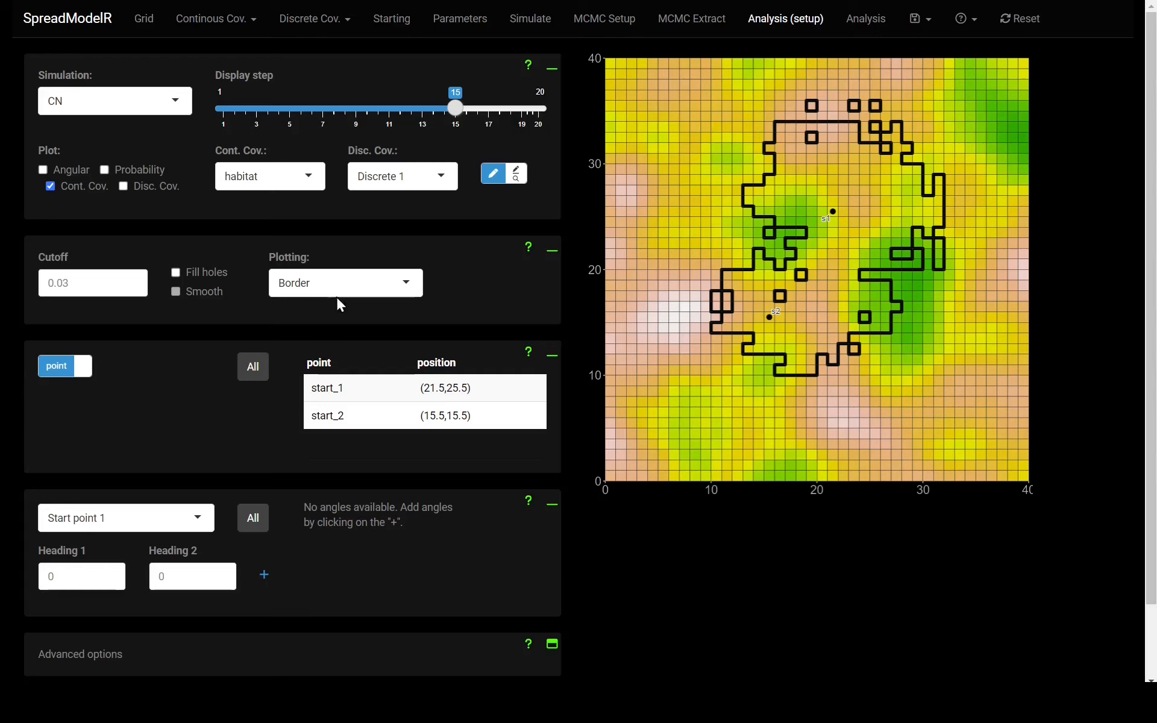
Compare the Fill, Inverse fill and None plotting styles for the cutoff area, and return to Border
{"action": "left_click", "coordinate": [367, 284]}
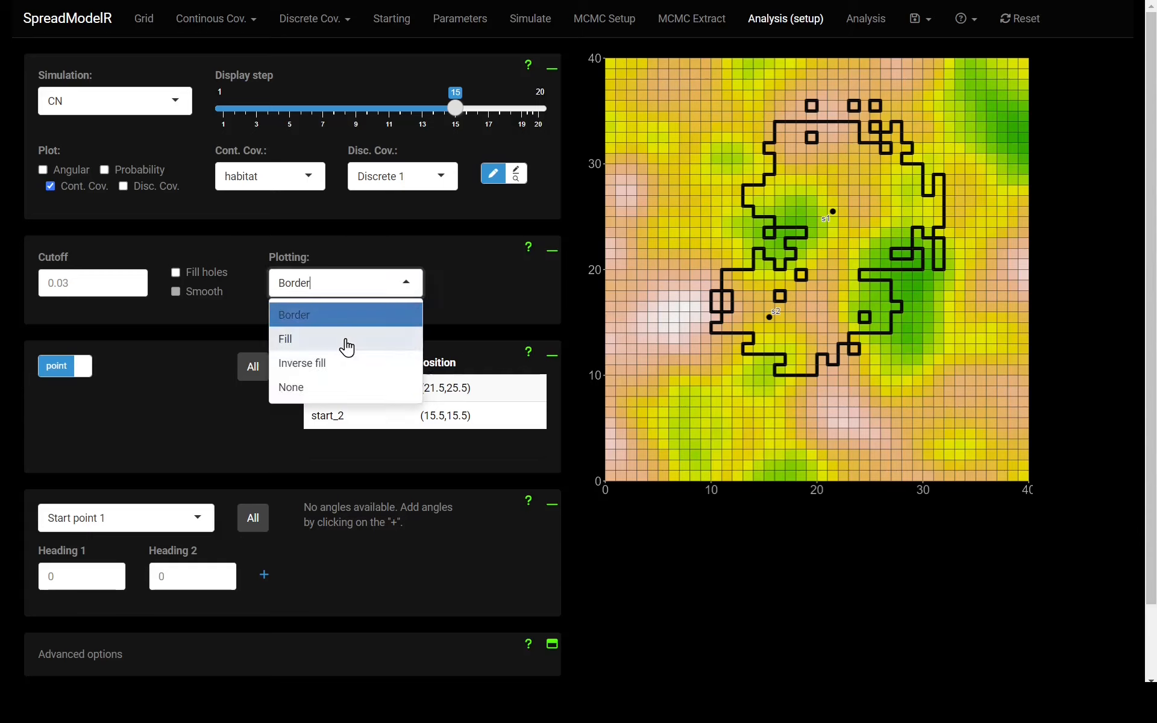
{"action": "left_click", "coordinate": [347, 341]}
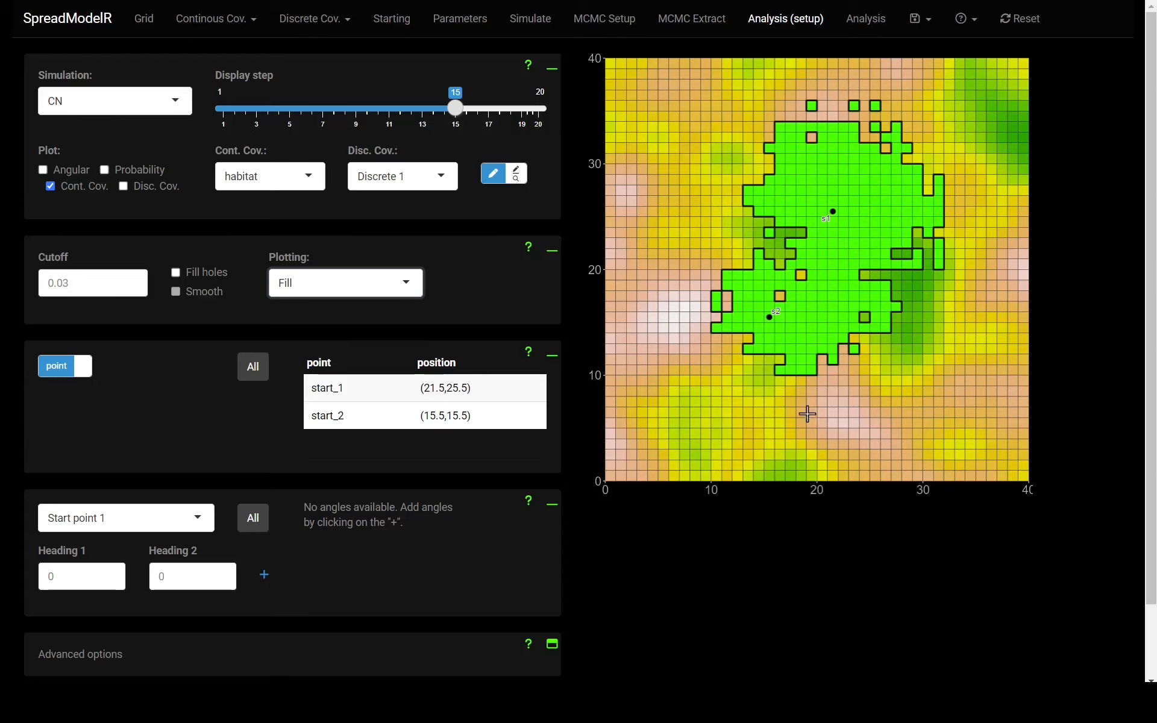
{"action": "left_click", "coordinate": [397, 283]}
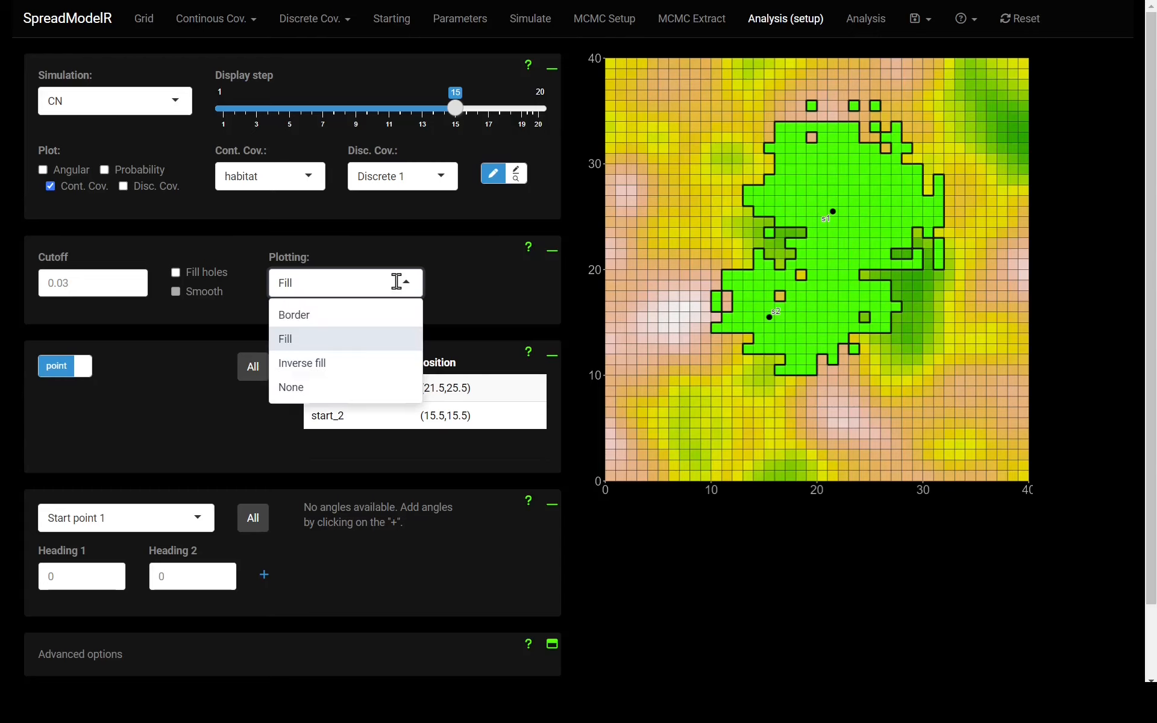
{"action": "left_click", "coordinate": [370, 369]}
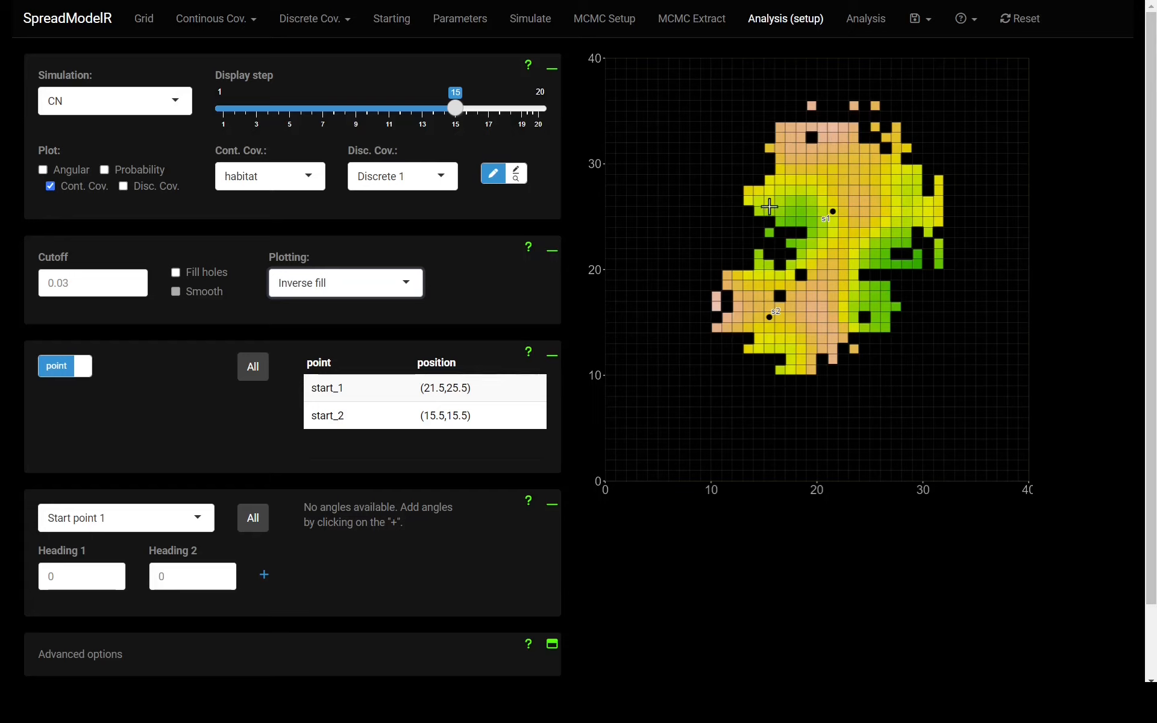
{"action": "left_click", "coordinate": [386, 278]}
{"action": "left_click", "coordinate": [321, 384]}
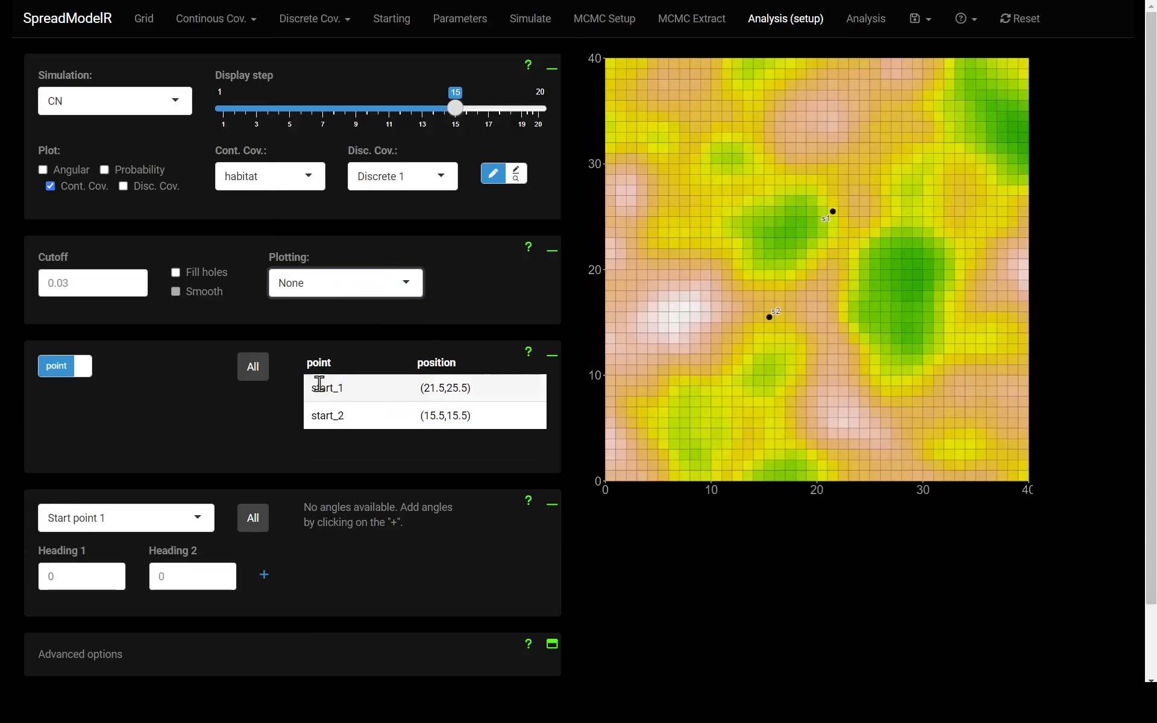
{"action": "left_click", "coordinate": [398, 272]}
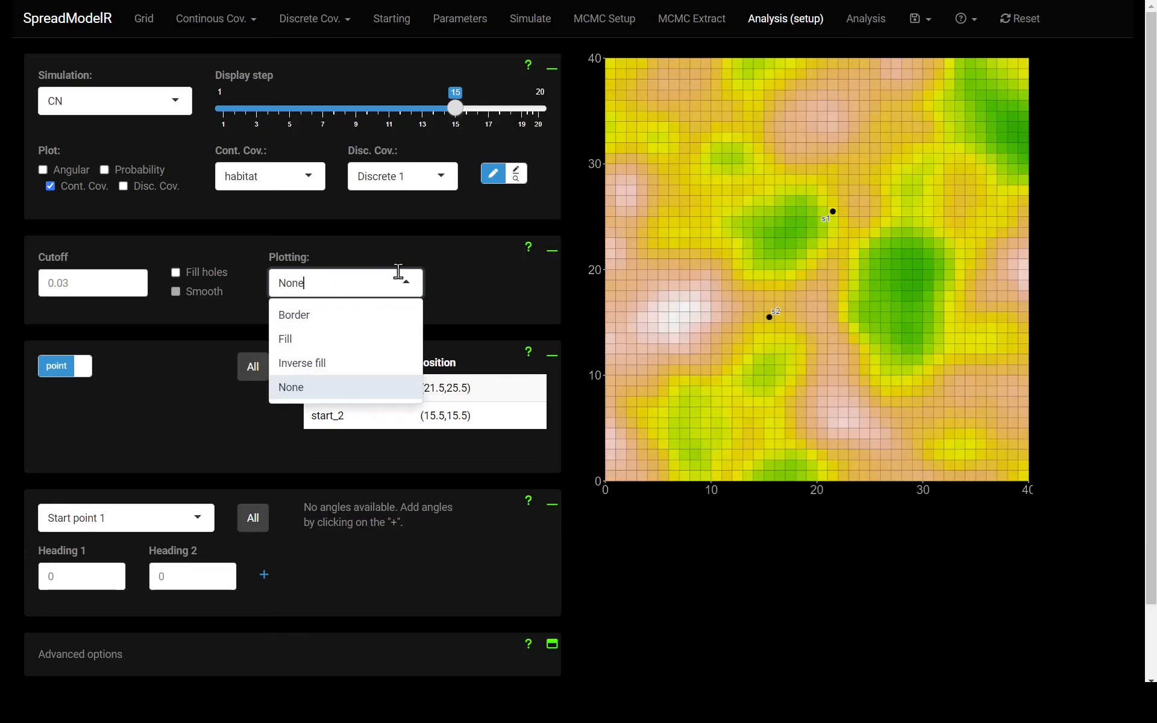
{"action": "left_click", "coordinate": [349, 316]}
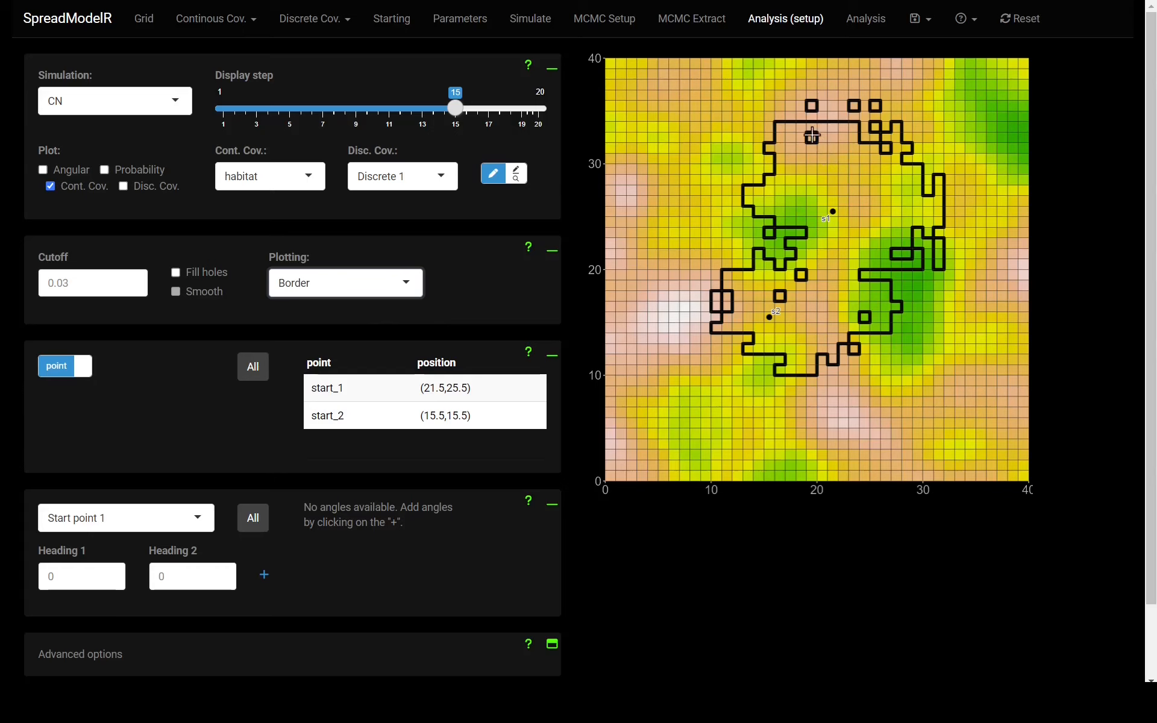
Show the probability map, turn on hole filling for the cutoff area, and preview border smoothing before turning it off
{"action": "left_click", "coordinate": [105, 170]}
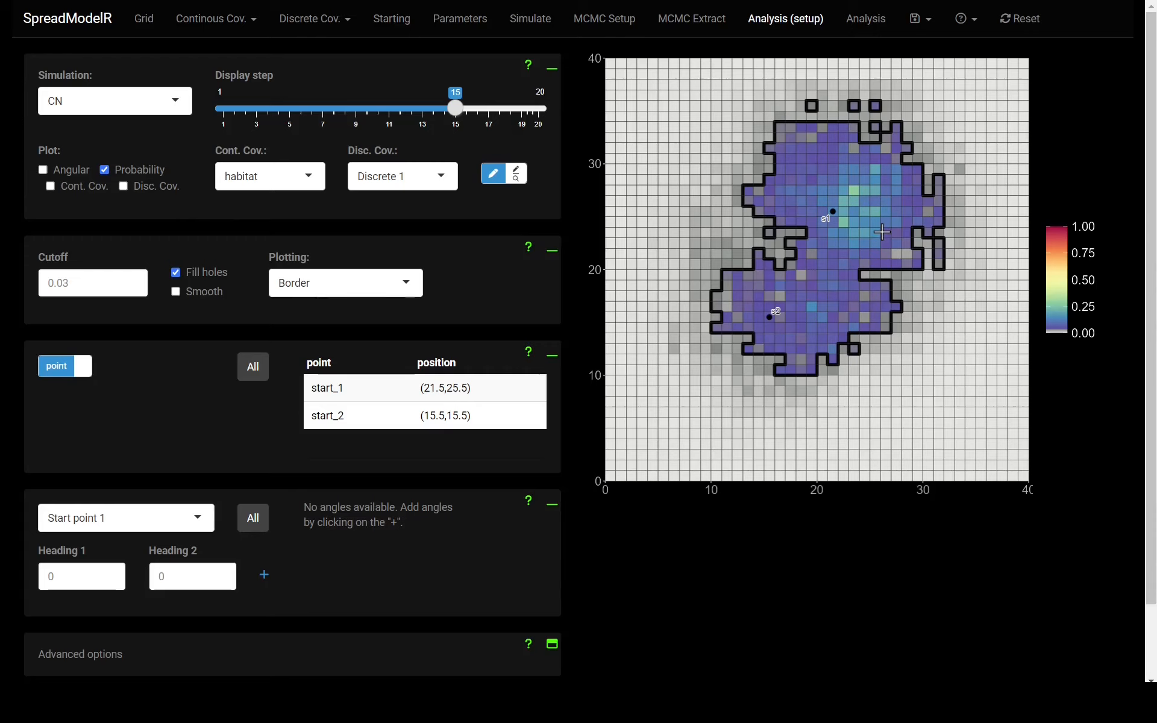
{"action": "left_click", "coordinate": [176, 272]}
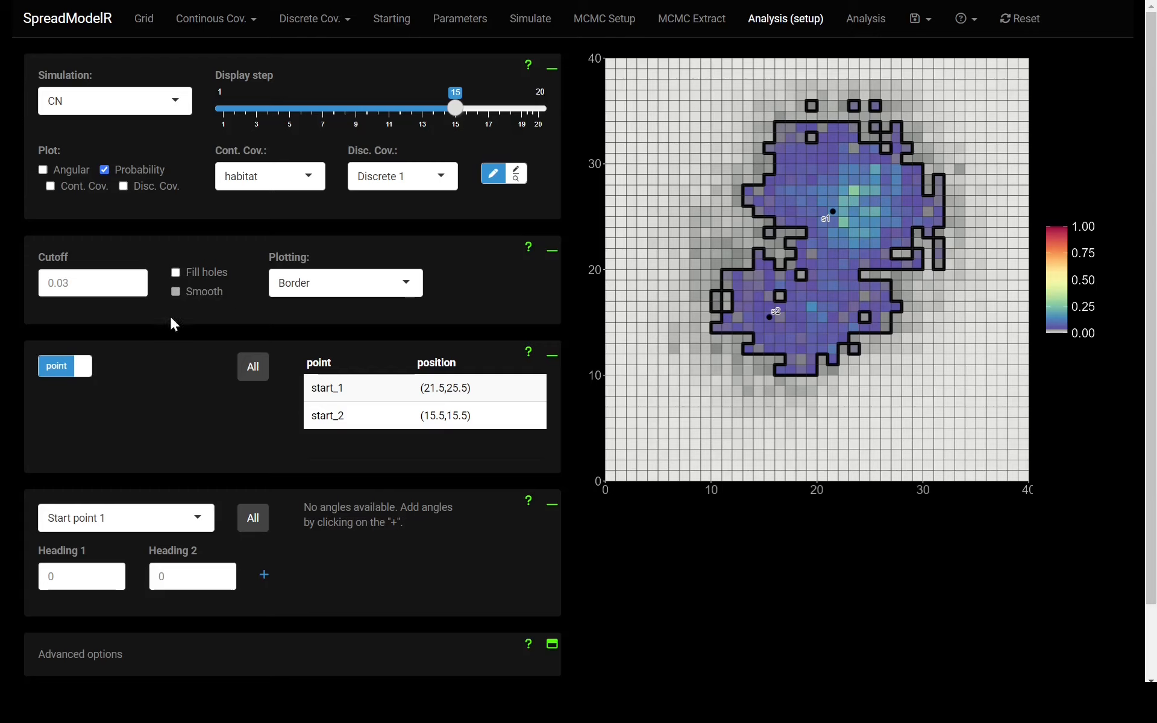
{"action": "left_click", "coordinate": [176, 272]}
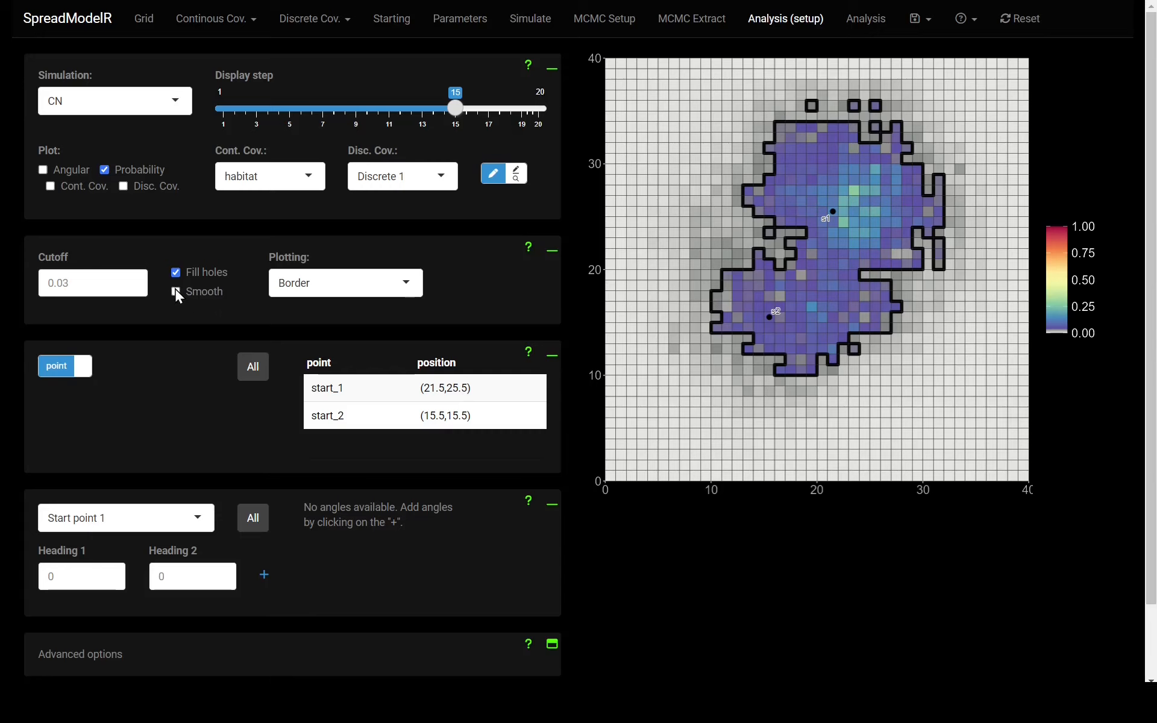
{"action": "left_click", "coordinate": [175, 291]}
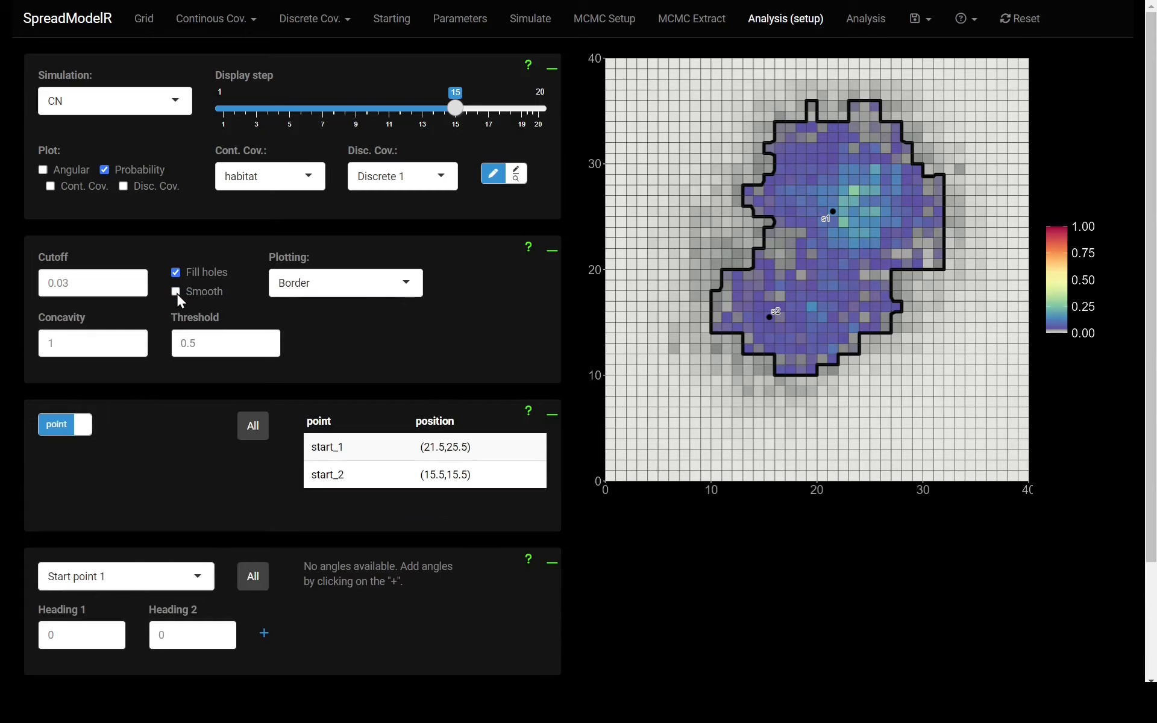
{"action": "left_click", "coordinate": [175, 292]}
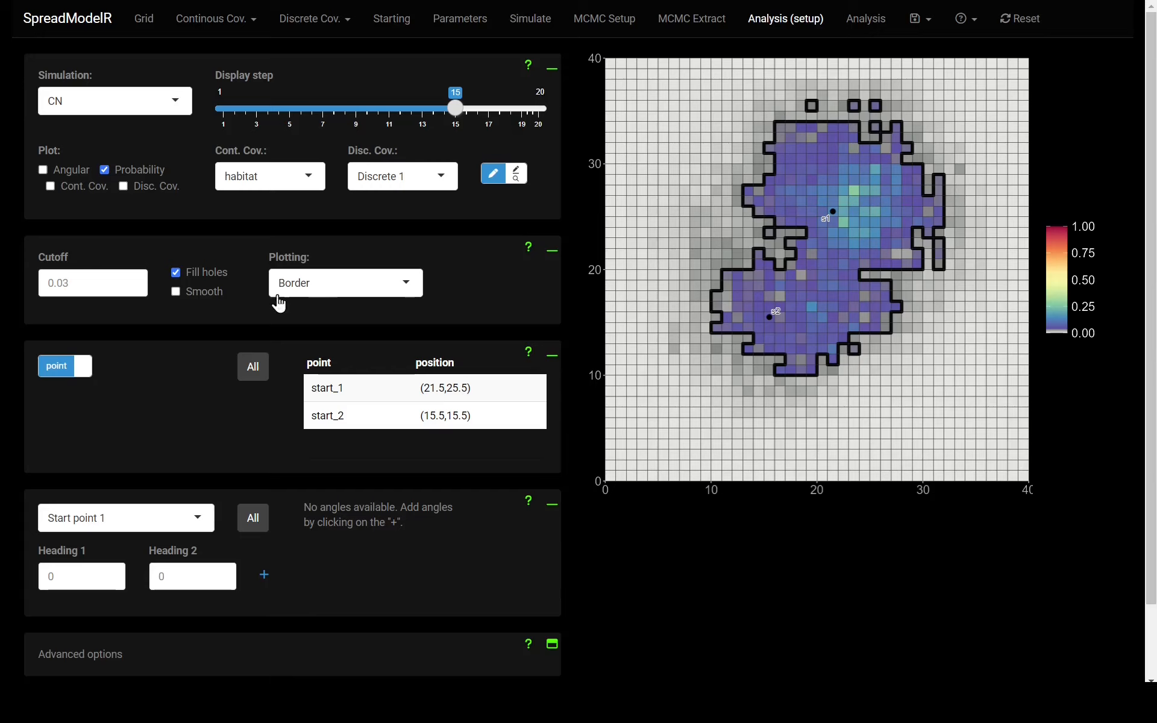
Turn on border smoothing for the CN cutoff area and set both the concavity and the threshold to 20
{"action": "left_click", "coordinate": [173, 292]}
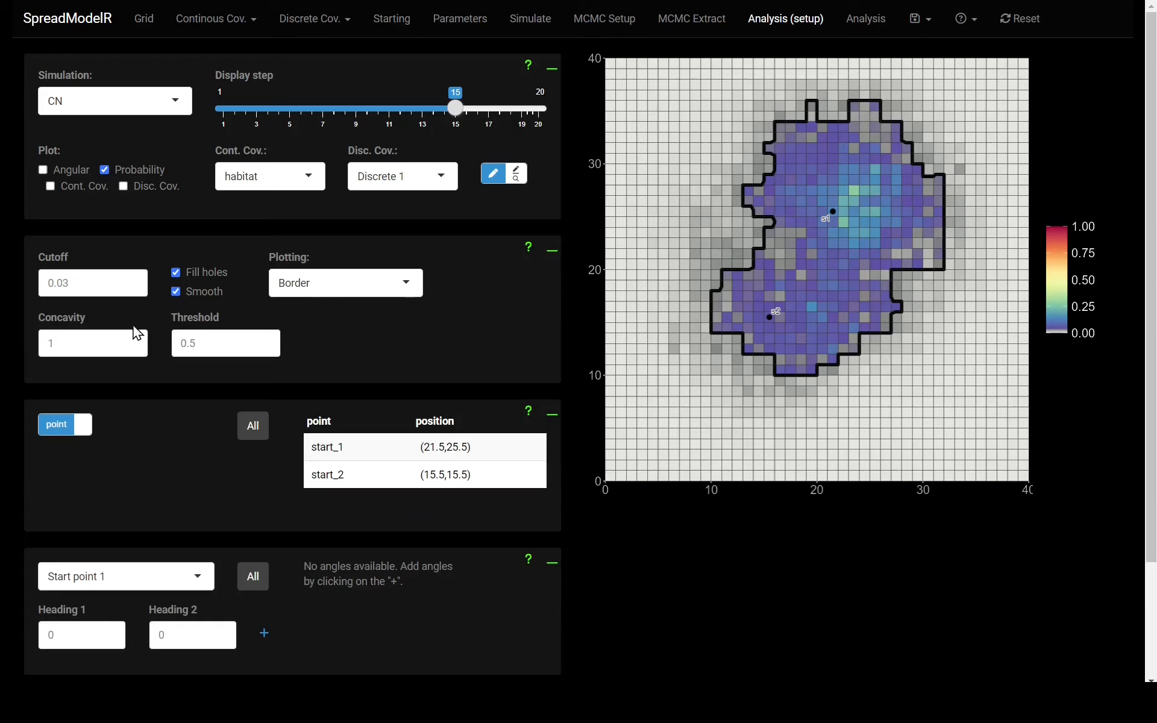
{"action": "left_click", "coordinate": [133, 341]}
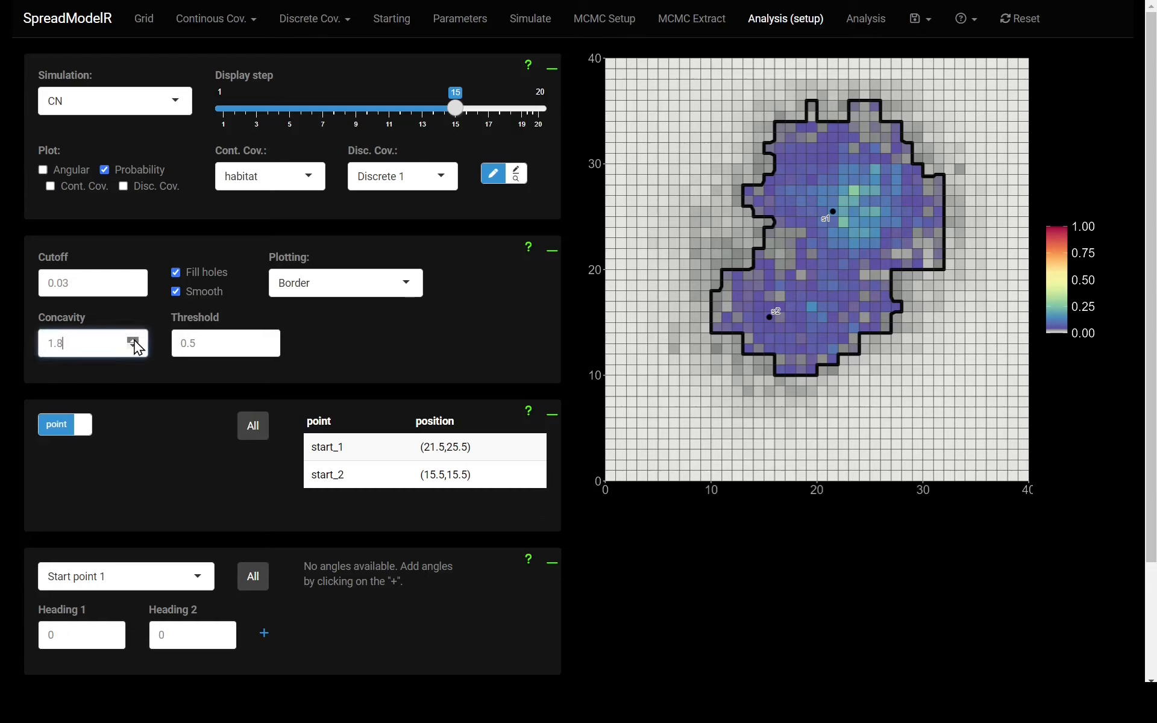
{"action": "left_click", "coordinate": [134, 340]}
{"action": "left_click_drag", "start_coordinate": [225, 338], "coordinate": [11, 348]}
{"action": "type", "text": "20"}
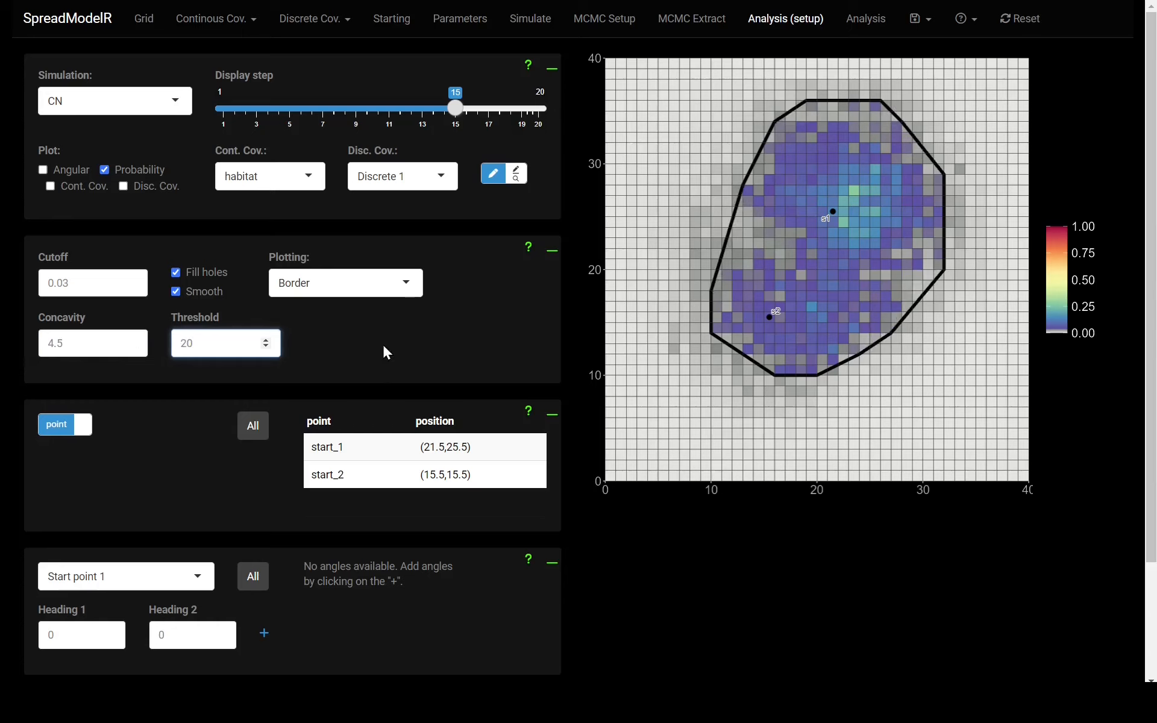
{"action": "double_click", "coordinate": [80, 342]}
{"action": "type", "text": "20"}
{"action": "left_click", "coordinate": [353, 342]}
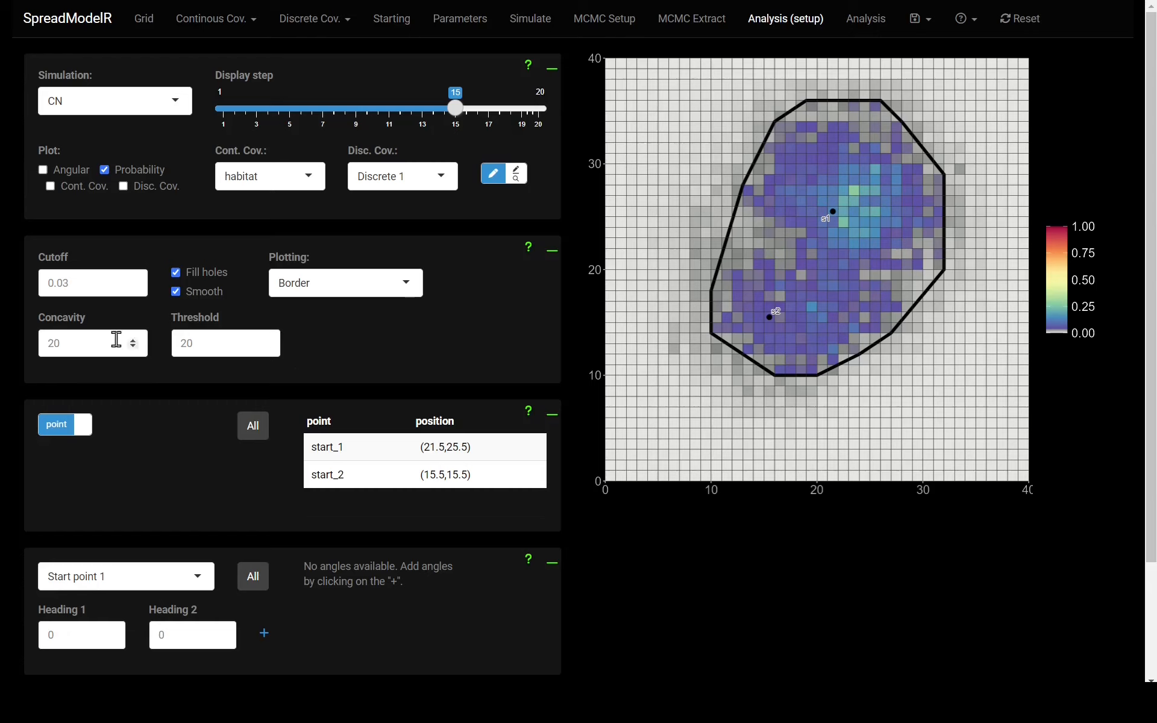
View the CN_patch simulation's smoothed border at display steps 7 and 16, and return to the CN simulation
{"action": "left_click", "coordinate": [172, 102]}
{"action": "left_click", "coordinate": [132, 133]}
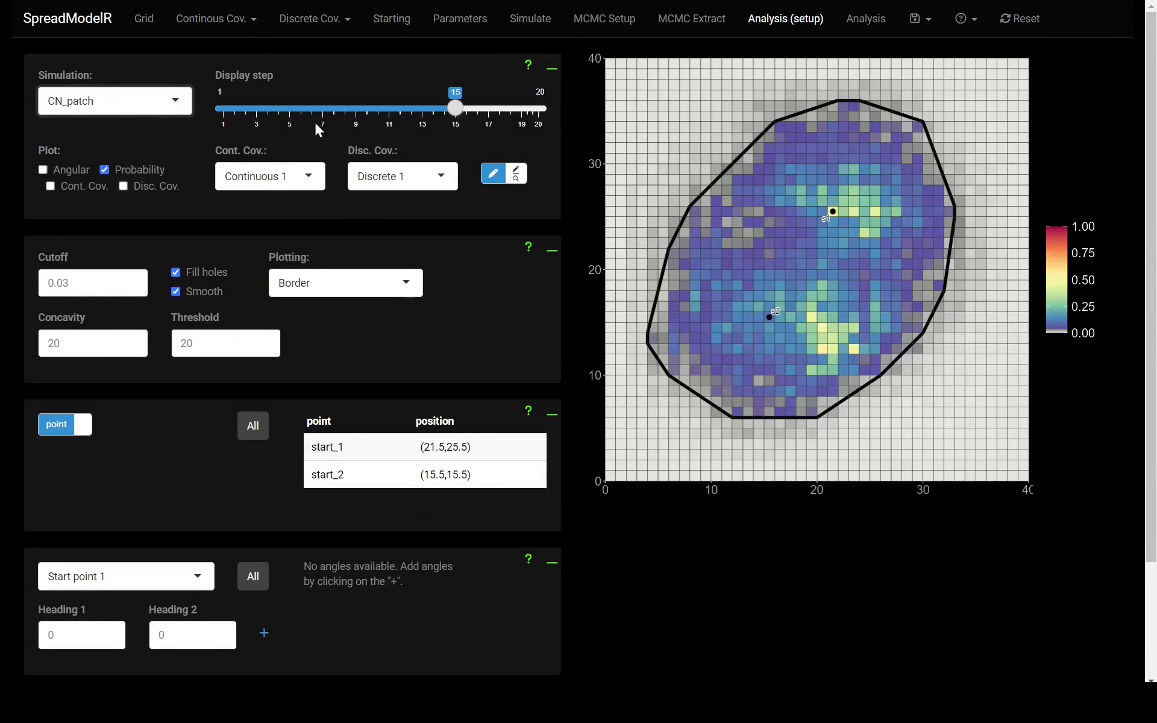
{"action": "left_click", "coordinate": [329, 109]}
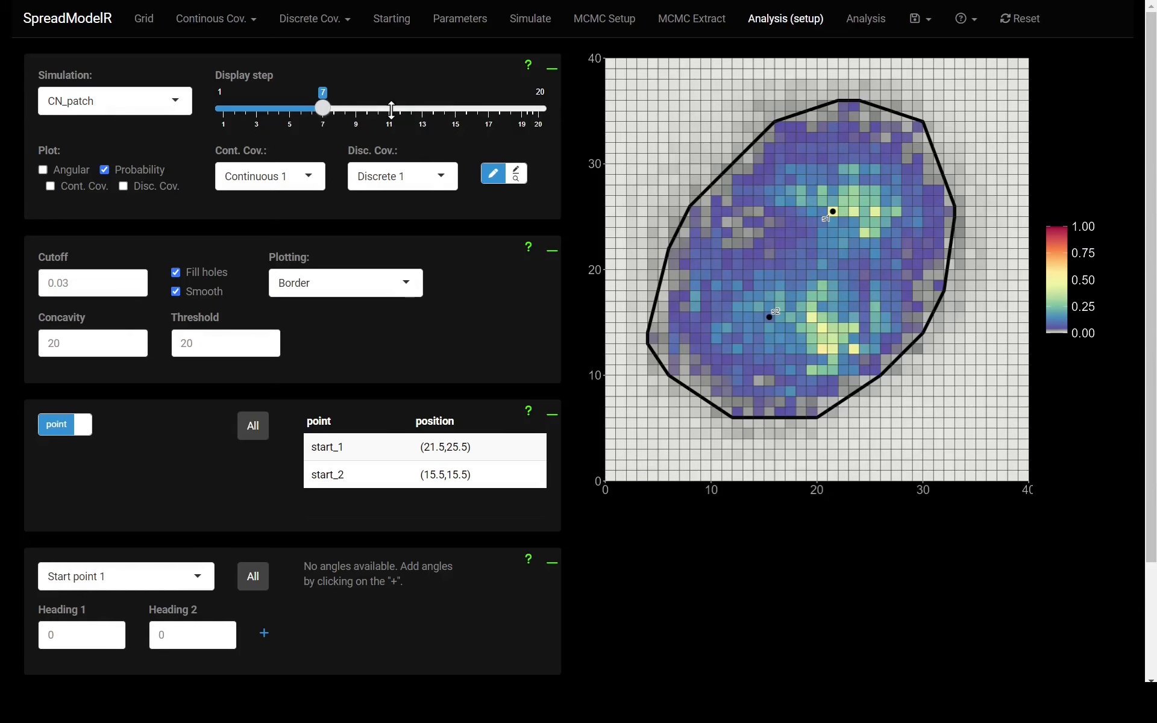
{"action": "left_click", "coordinate": [464, 111]}
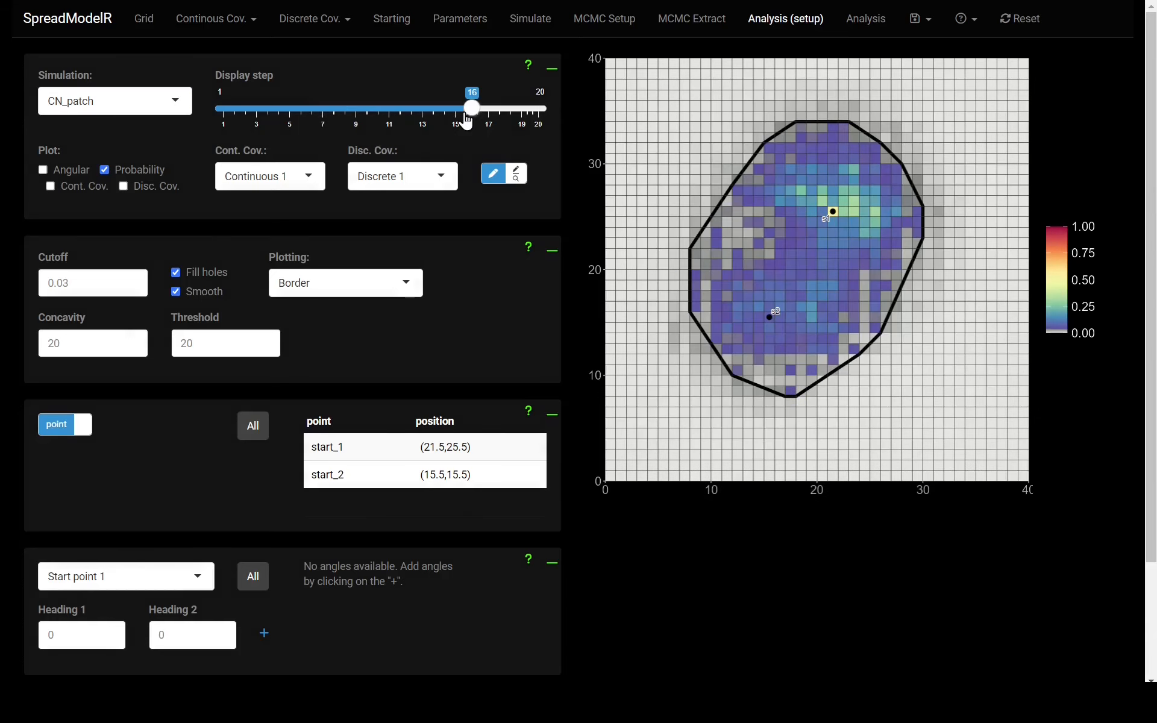
{"action": "left_click", "coordinate": [181, 101]}
{"action": "left_click", "coordinate": [103, 158]}
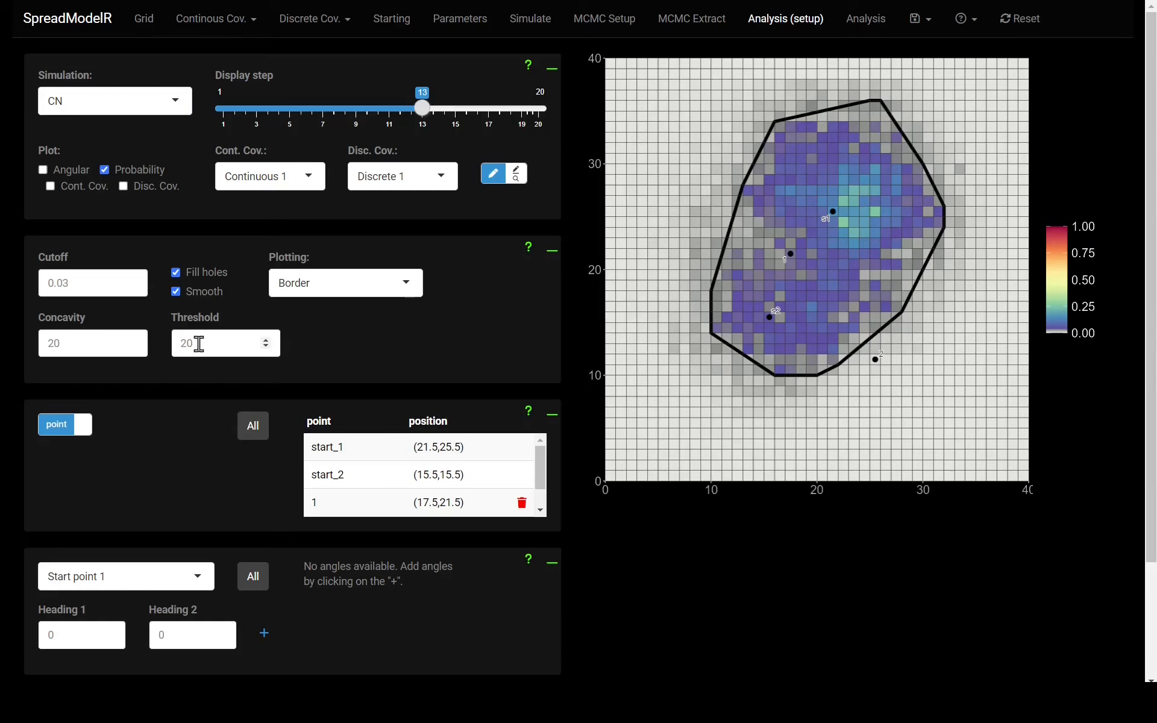
Turn off border smoothing and look through the advanced options for angles, dfMaxLength and polygon points
{"action": "left_click", "coordinate": [176, 291]}
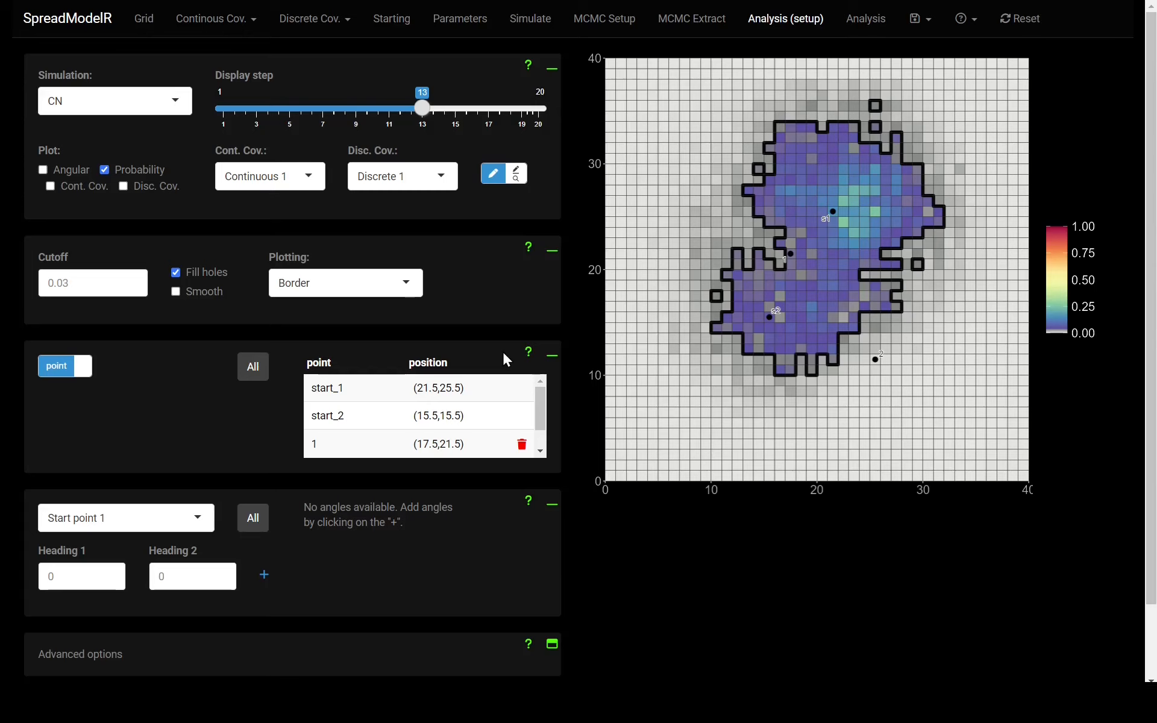
{"action": "scroll", "coordinate": [506, 359], "scroll_direction": "down", "scroll_amount": 1}
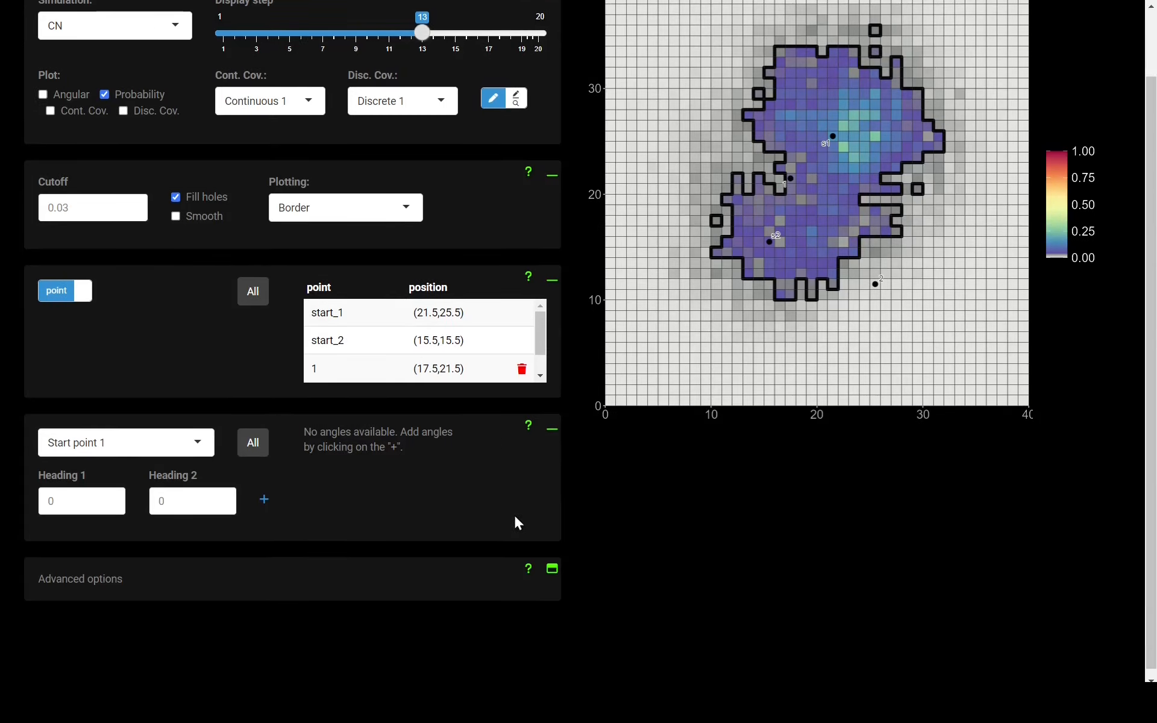
{"action": "left_click", "coordinate": [555, 570]}
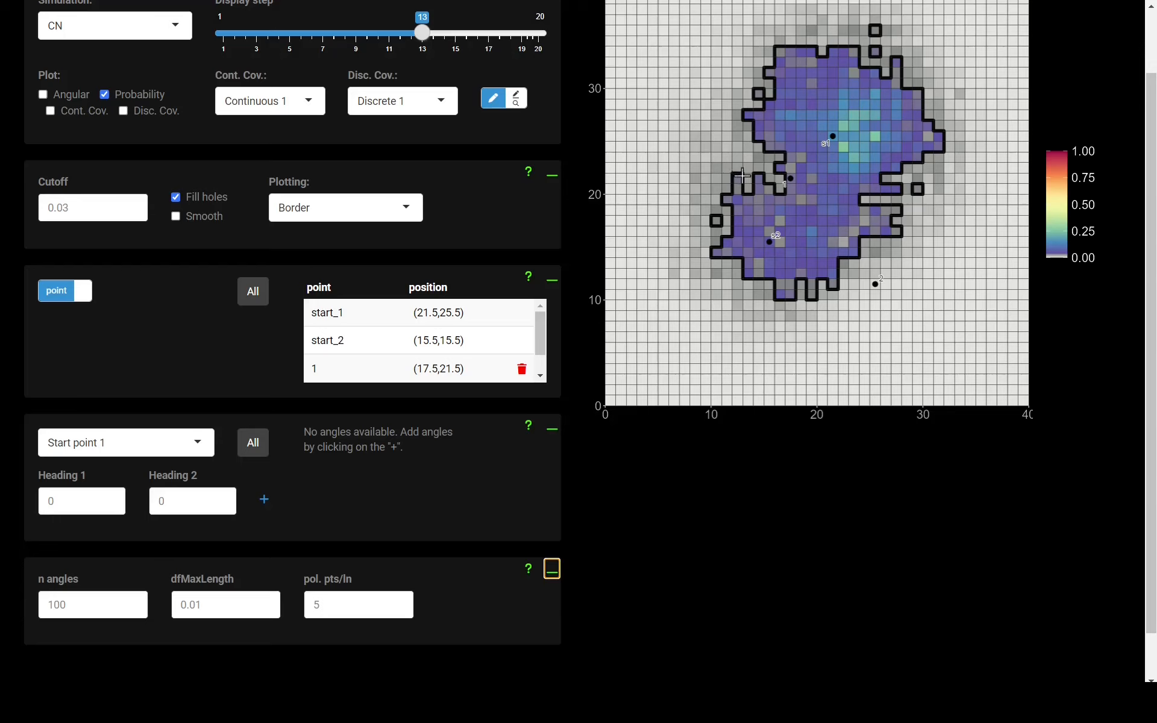
{"action": "left_click", "coordinate": [552, 569]}
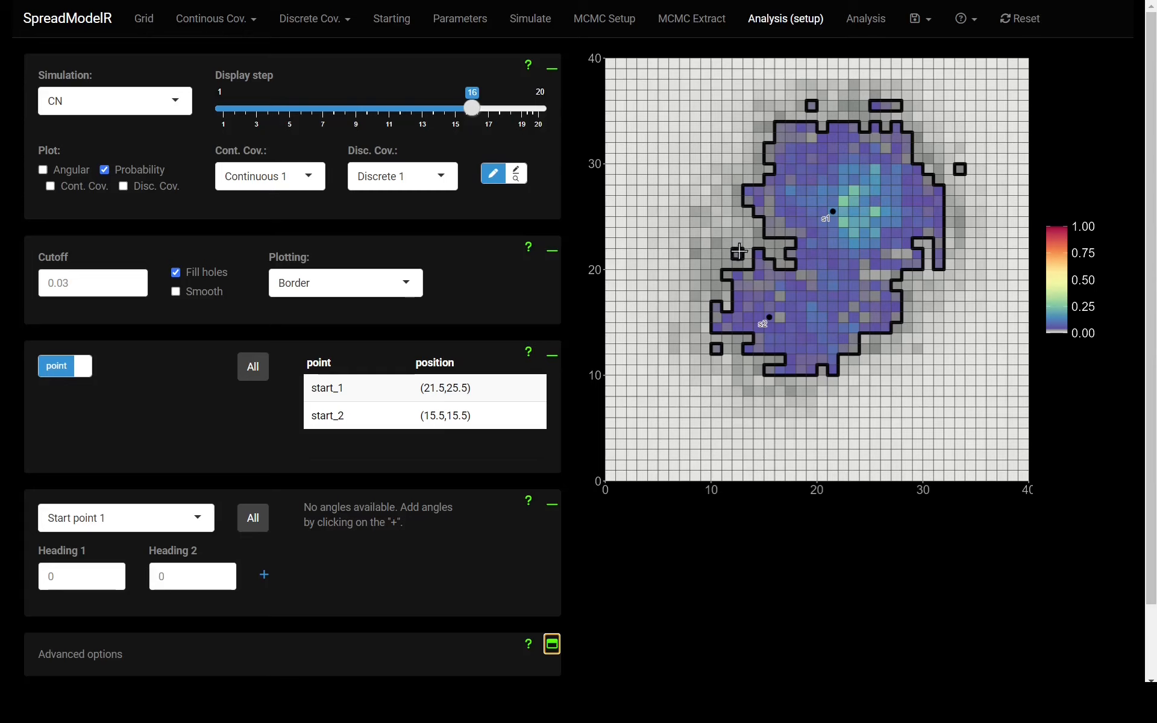
Compare the CN cutoff border with and without smoothing at display step 16
{"action": "left_click", "coordinate": [176, 292]}
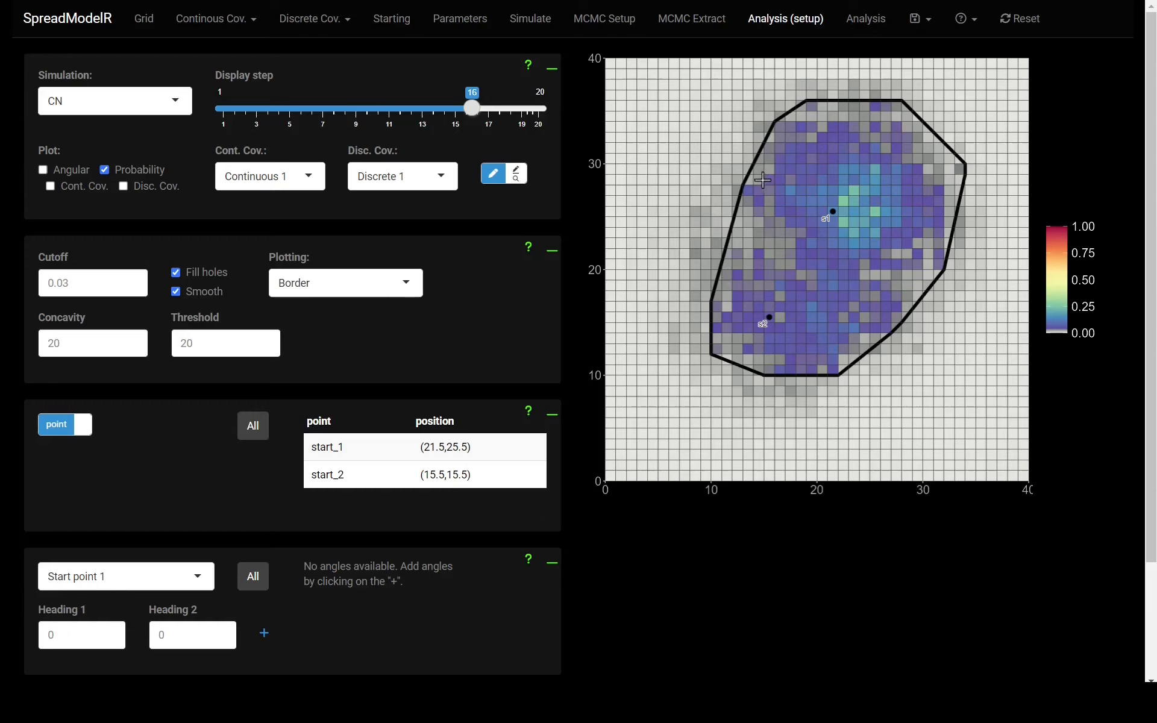
{"action": "left_click", "coordinate": [176, 291]}
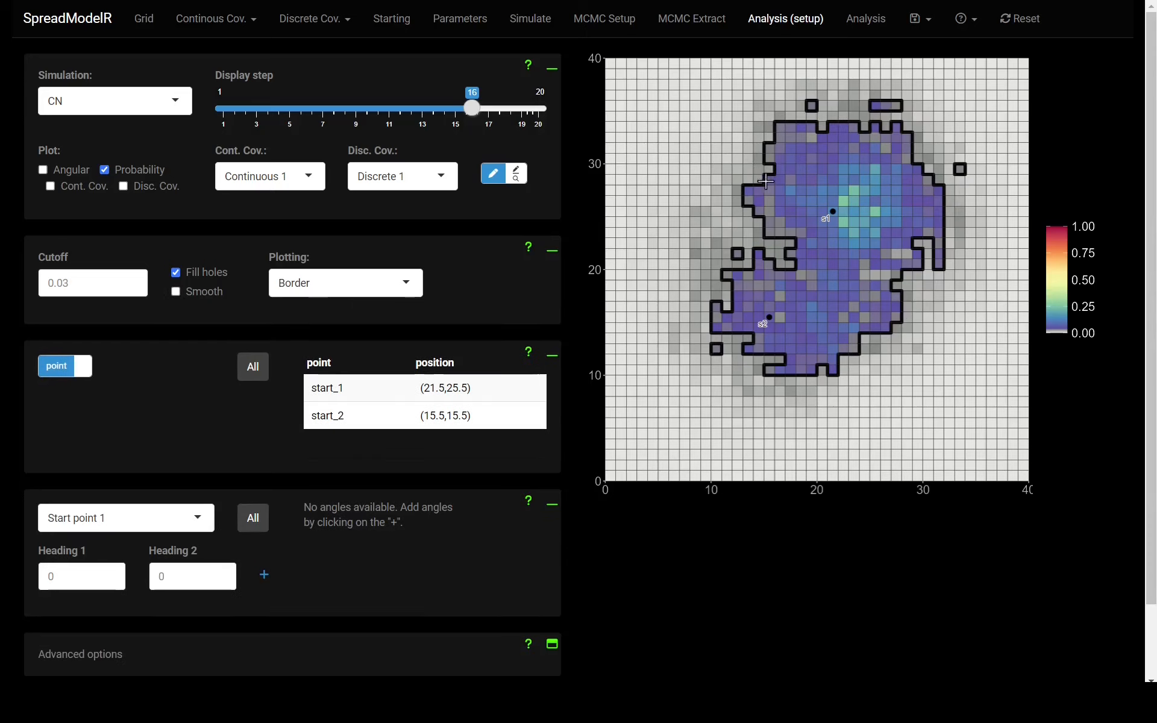
{"action": "left_click", "coordinate": [176, 292]}
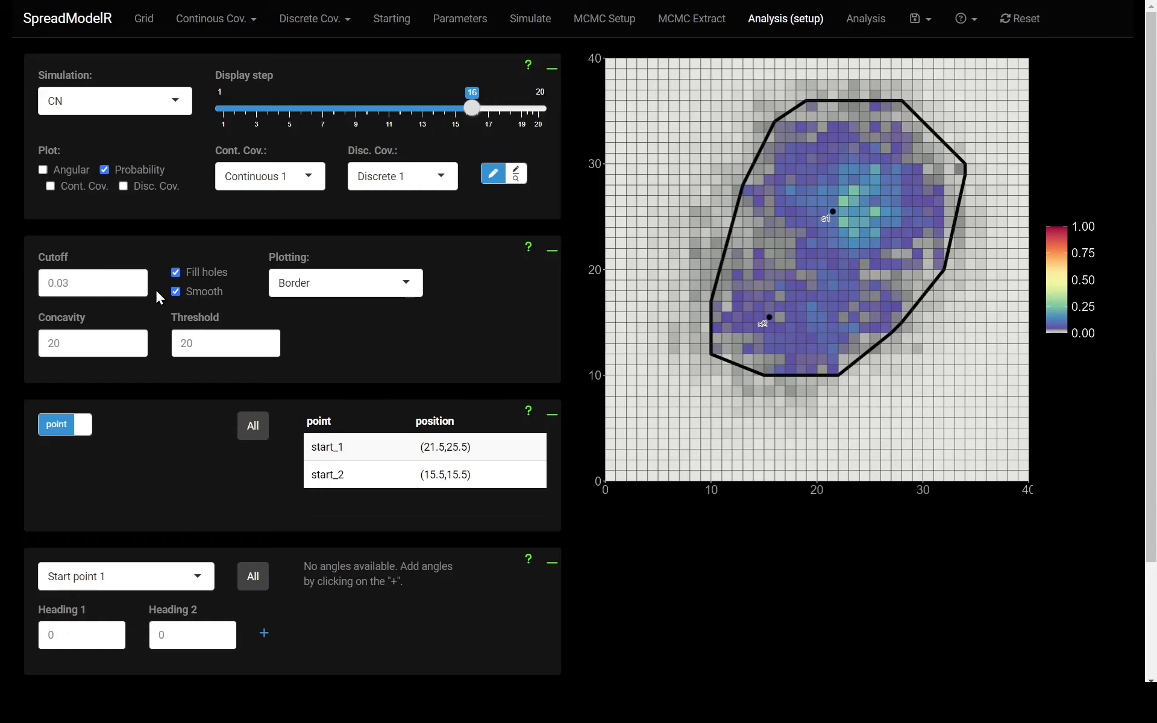
{"action": "left_click", "coordinate": [175, 291]}
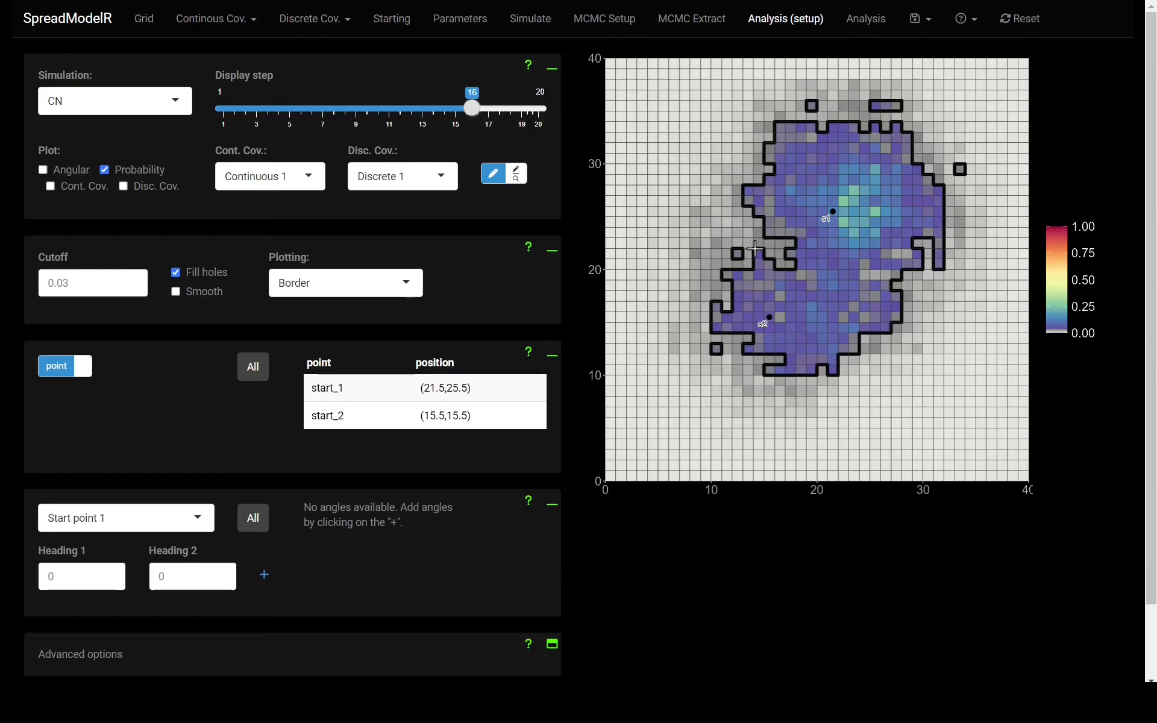
Turn border smoothing back on and set its threshold to 2
{"action": "left_click", "coordinate": [176, 291]}
{"action": "left_click_drag", "start_coordinate": [214, 338], "coordinate": [49, 335]}
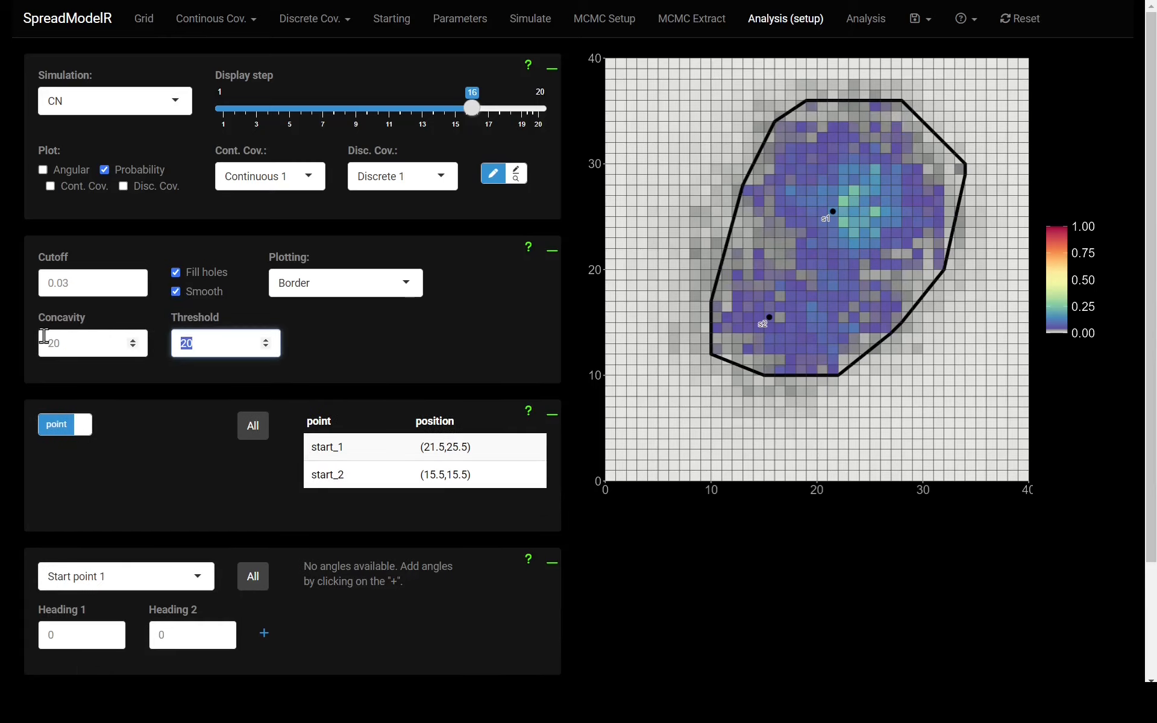
{"action": "type", "text": "2"}
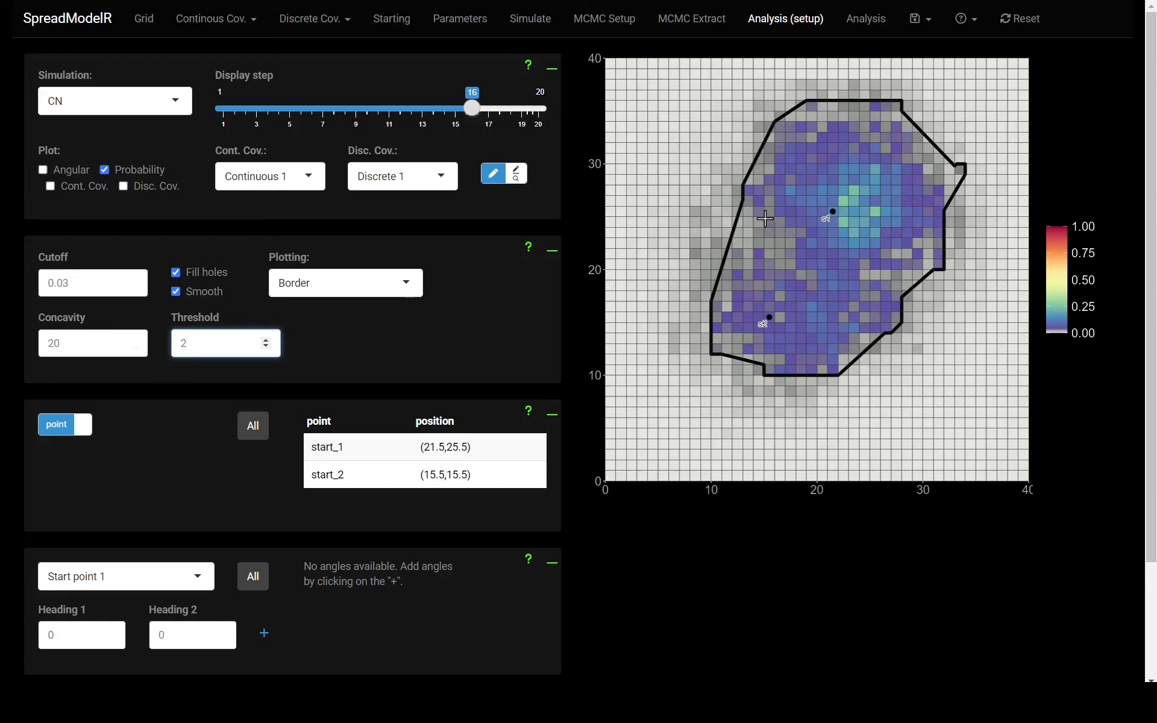
Lower the border smoothing concavity in small increments to 10.5
{"action": "left_click", "coordinate": [132, 349]}
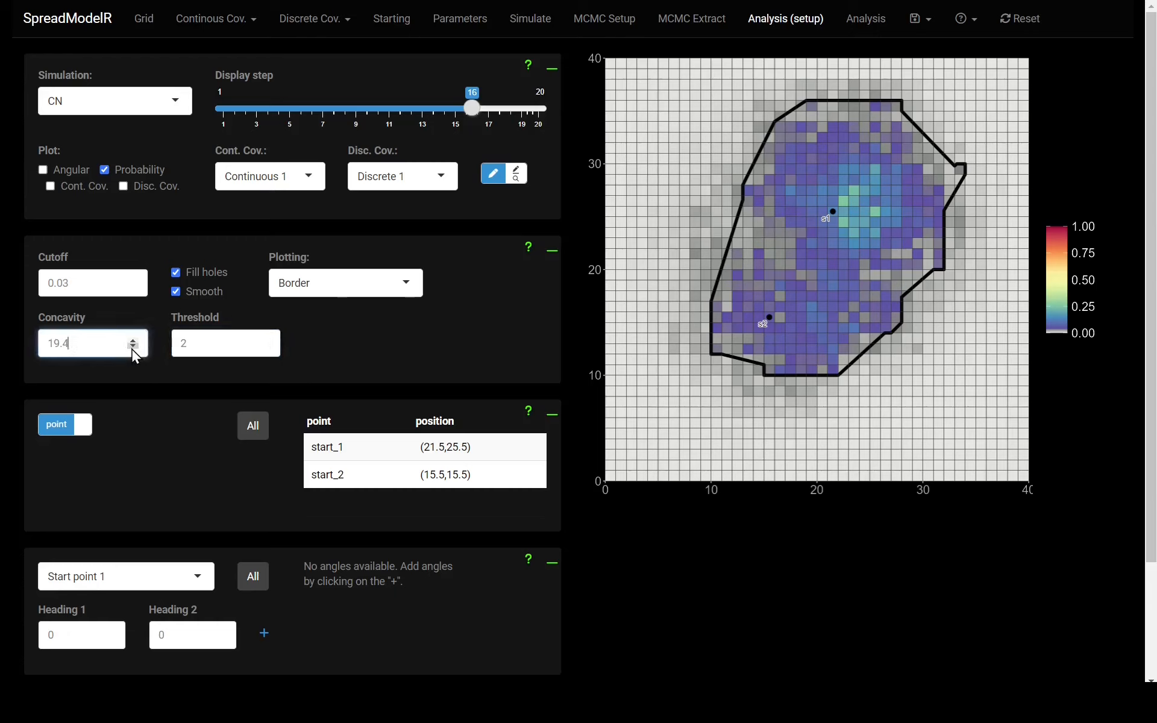
{"action": "left_click", "coordinate": [132, 349]}
{"action": "left_click", "coordinate": [132, 349]}
{"action": "left_click", "coordinate": [132, 349]}
{"action": "left_click", "coordinate": [132, 350]}
{"action": "left_click", "coordinate": [132, 350]}
{"action": "left_click", "coordinate": [132, 350]}
{"action": "left_click", "coordinate": [132, 349]}
{"action": "left_click", "coordinate": [132, 350]}
{"action": "left_click", "coordinate": [132, 350]}
{"action": "left_click", "coordinate": [132, 350]}
{"action": "left_click", "coordinate": [132, 350]}
{"action": "left_click", "coordinate": [132, 349]}
{"action": "left_click", "coordinate": [132, 350]}
{"action": "left_click", "coordinate": [132, 350]}
{"action": "left_click", "coordinate": [132, 350]}
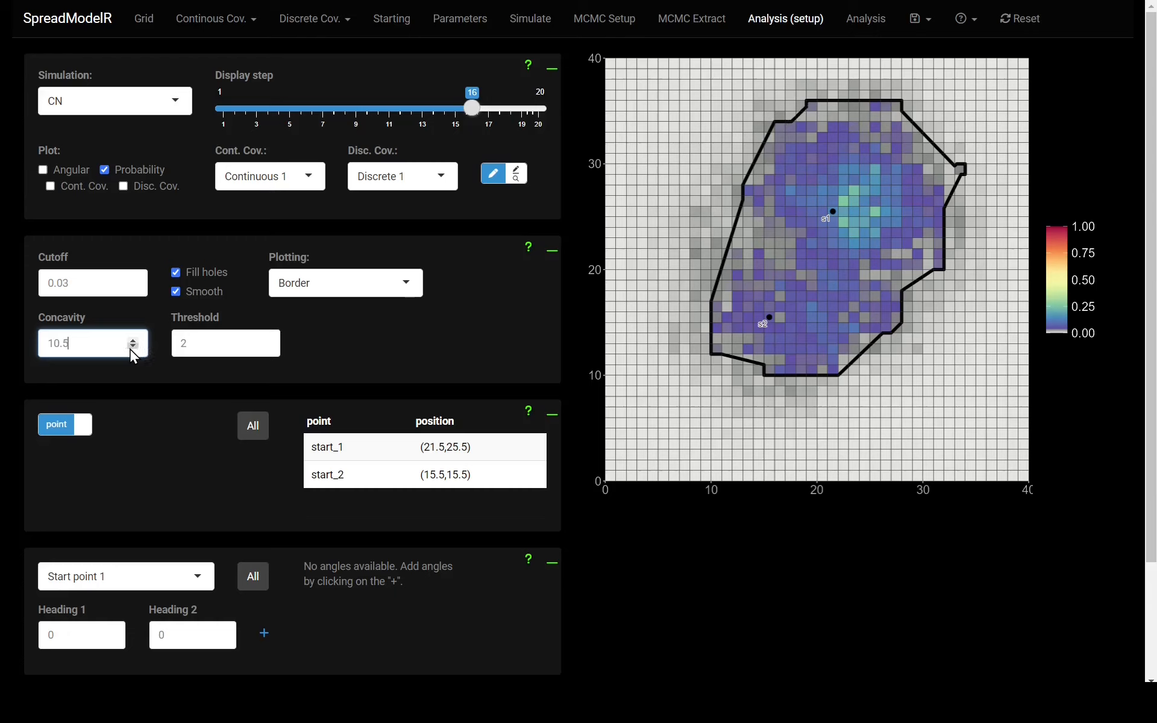
Set the border smoothing concavity to 5 and reduce it gradually to 0.4
{"action": "left_click_drag", "start_coordinate": [77, 351], "coordinate": [6, 349]}
{"action": "type", "text": "5"}
{"action": "left_click", "coordinate": [134, 349]}
{"action": "left_click", "coordinate": [134, 349]}
{"action": "left_click", "coordinate": [134, 350]}
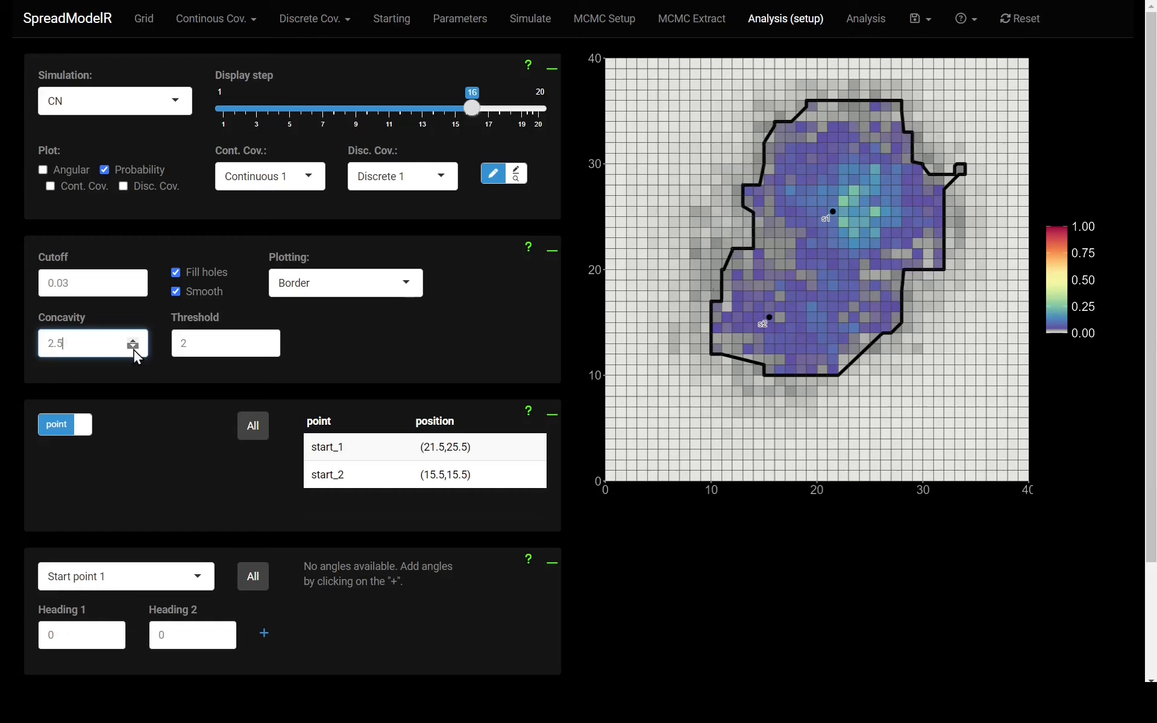
{"action": "left_click", "coordinate": [134, 349]}
{"action": "left_click", "coordinate": [134, 350]}
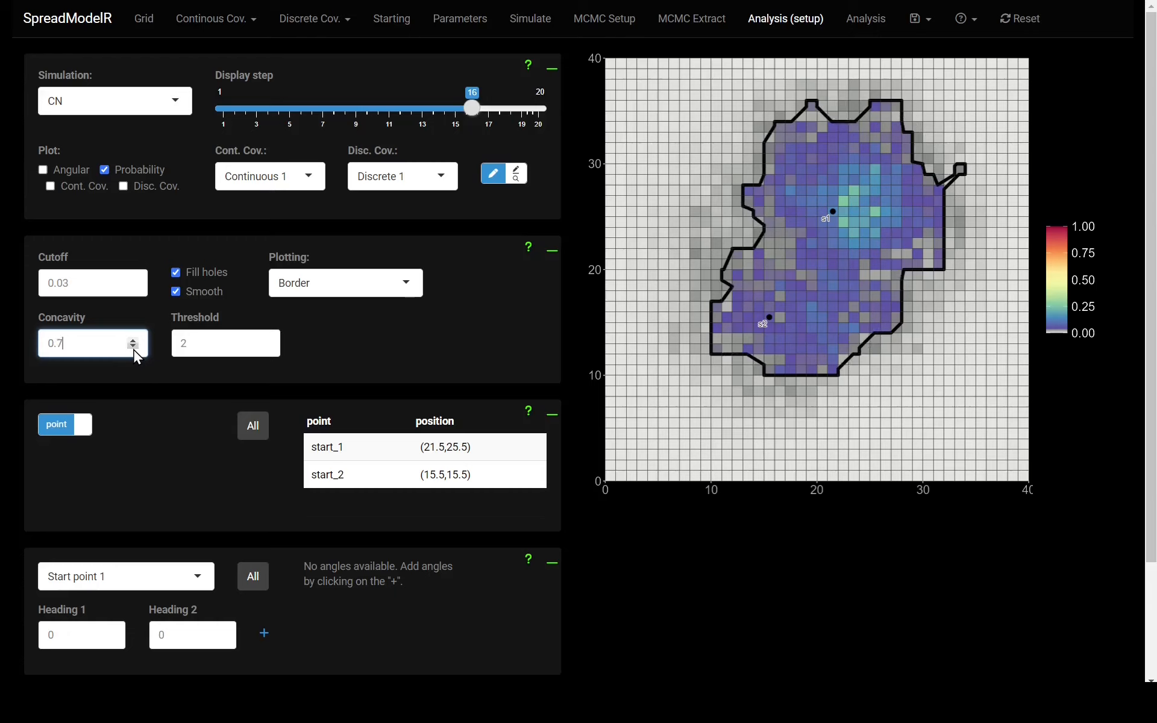
{"action": "left_click", "coordinate": [134, 350]}
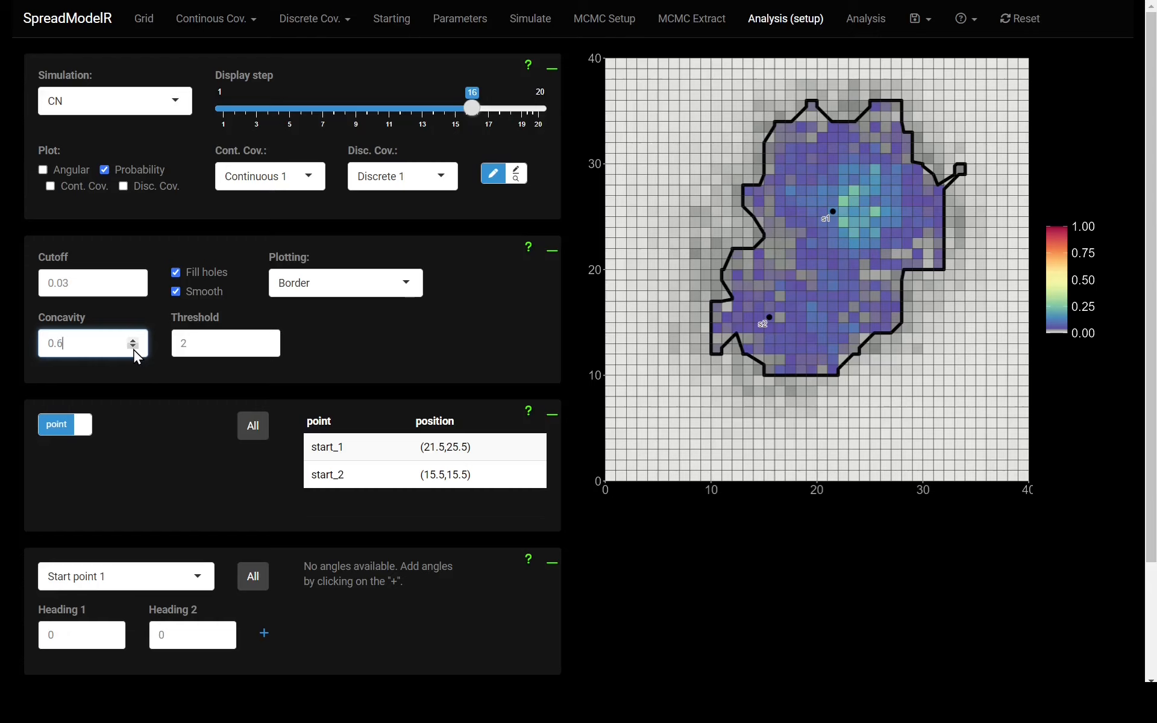
{"action": "left_click", "coordinate": [134, 350]}
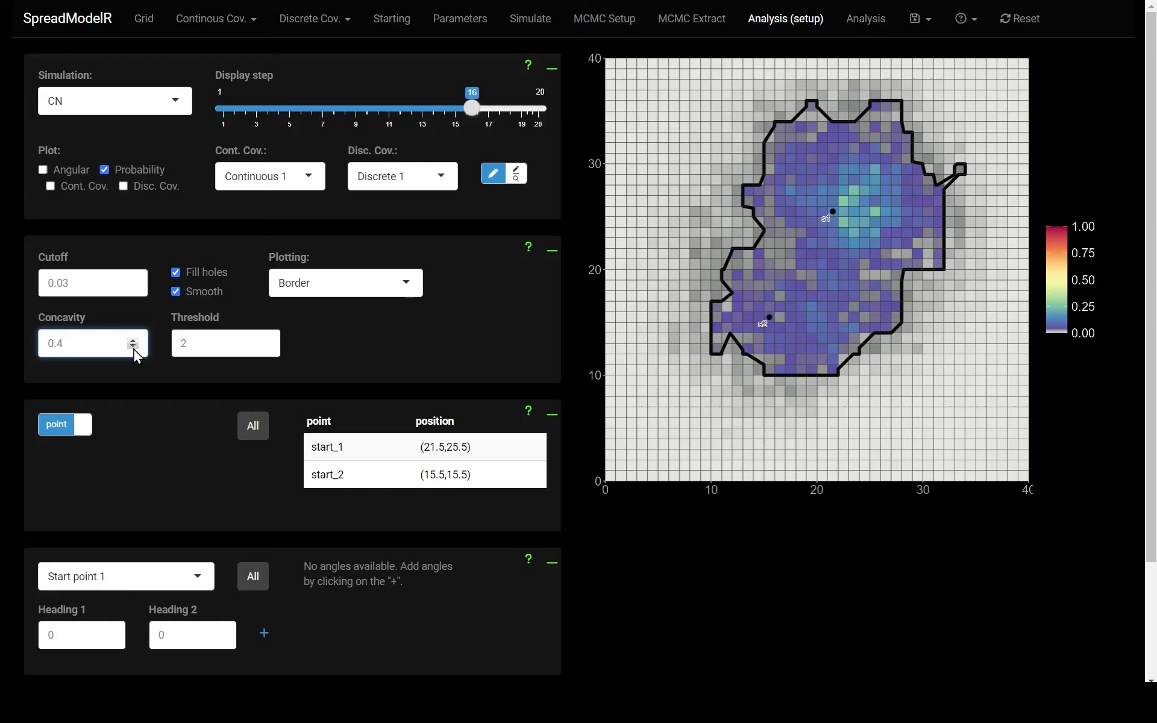
Move the CN display step to 14 and on to 8, and briefly check the CN_patch simulation before returning to CN
{"action": "left_click", "coordinate": [433, 108]}
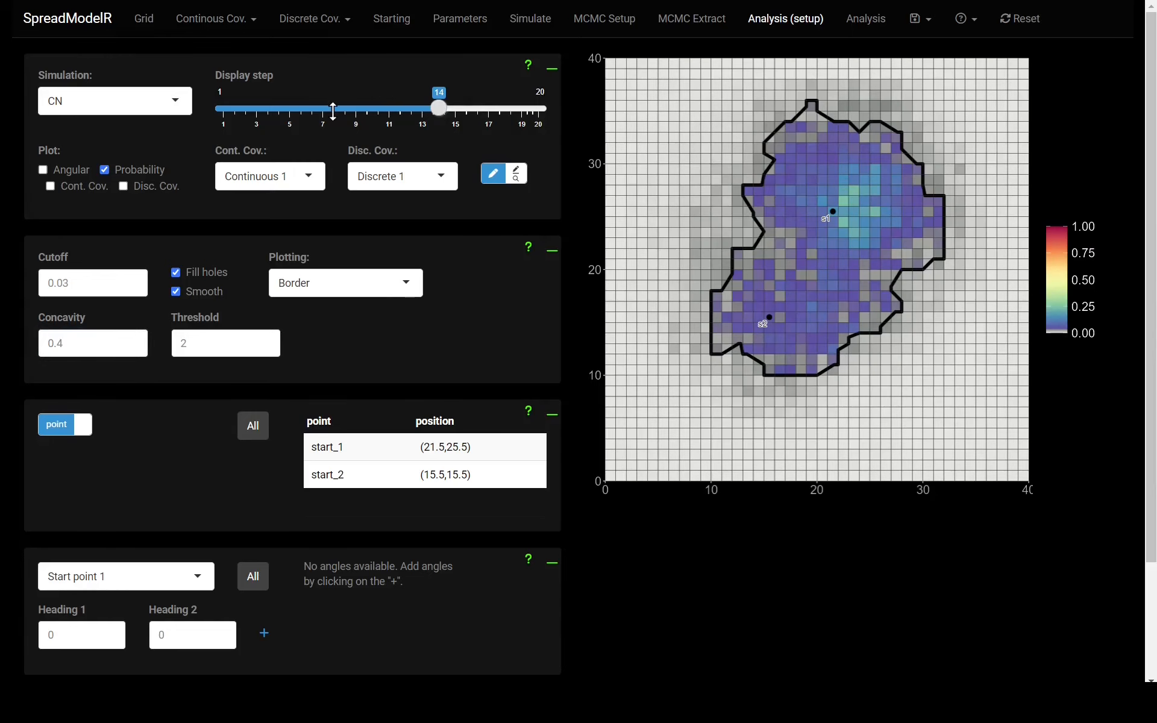
{"action": "left_click", "coordinate": [338, 109]}
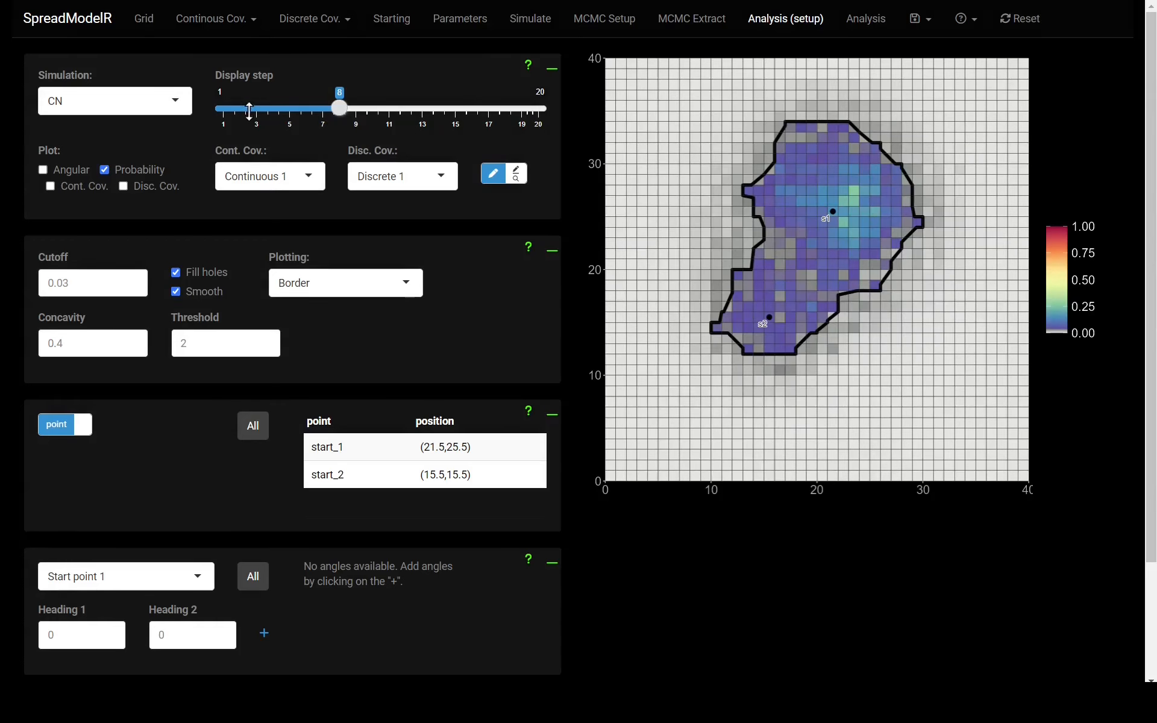
{"action": "left_click", "coordinate": [175, 106]}
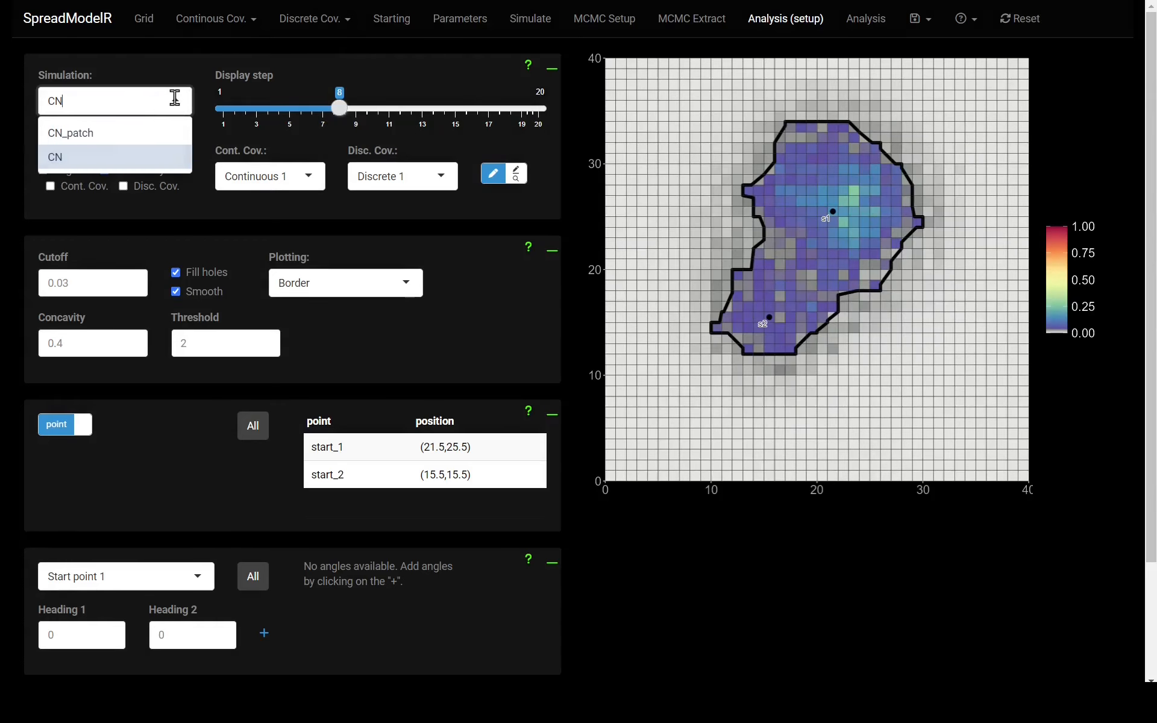
{"action": "left_click", "coordinate": [56, 132]}
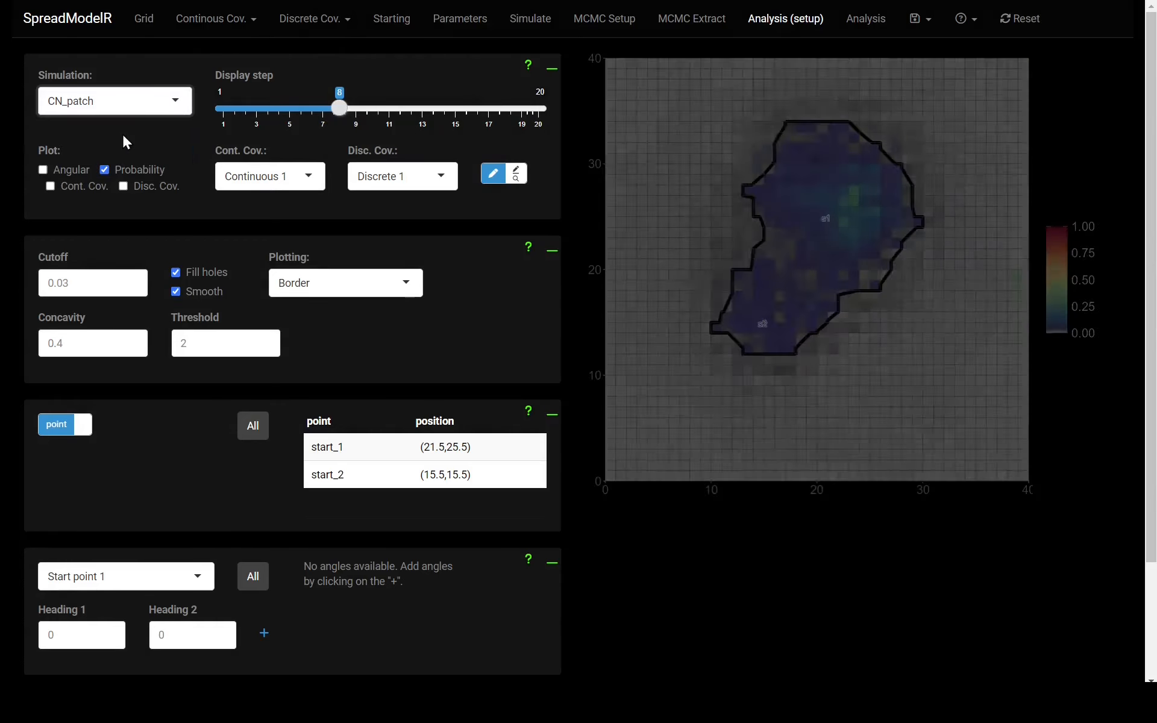
{"action": "left_click", "coordinate": [169, 101]}
{"action": "left_click", "coordinate": [73, 162]}
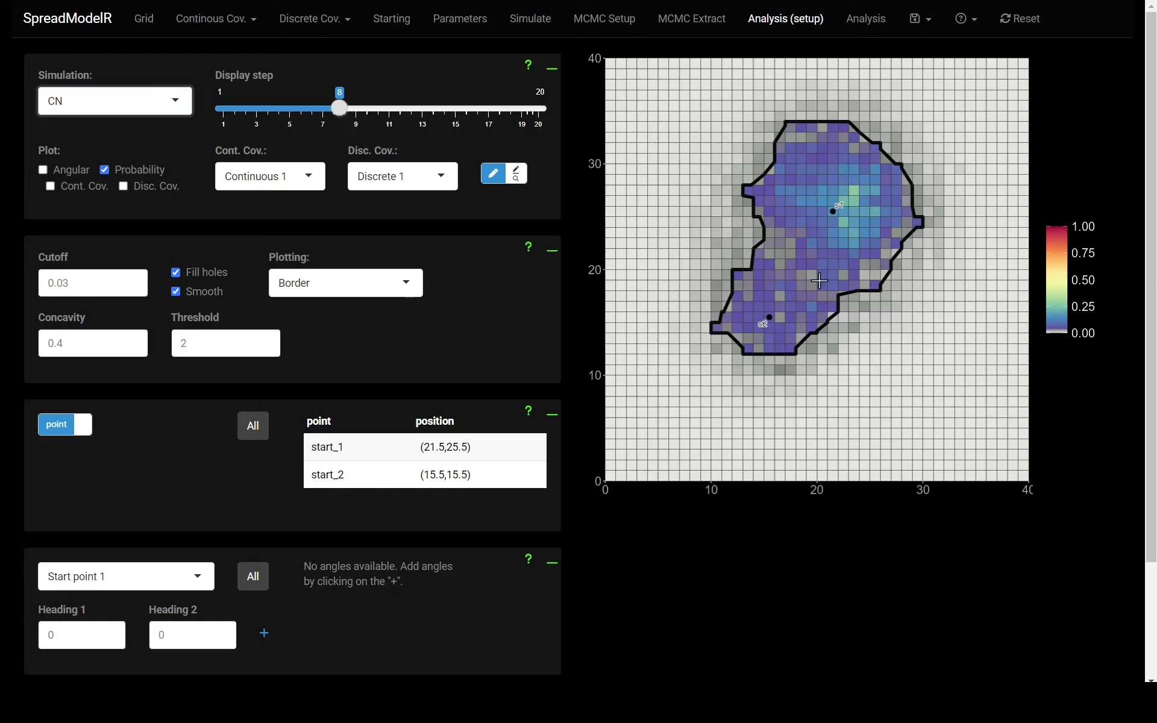
Add analysis points at (17.5,21.5) and (25.5,11.5) on the CN map, highlighting start_1 and the first added point from the list
{"action": "left_click", "coordinate": [790, 254]}
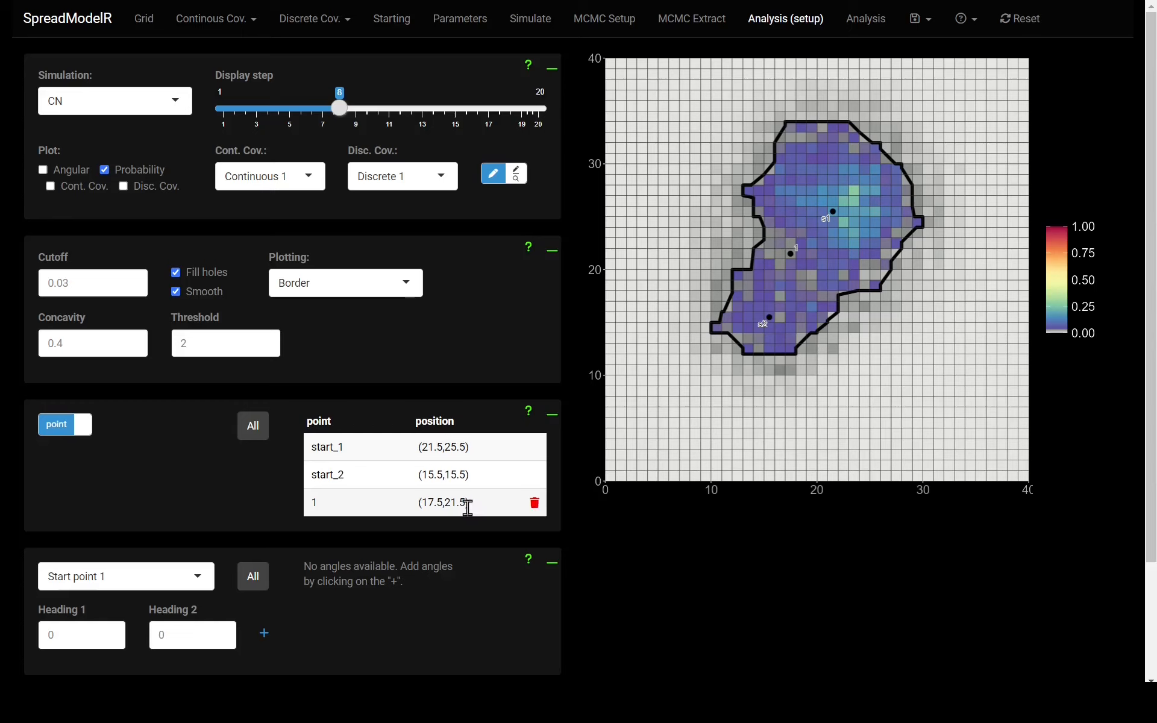
{"action": "left_click", "coordinate": [347, 447]}
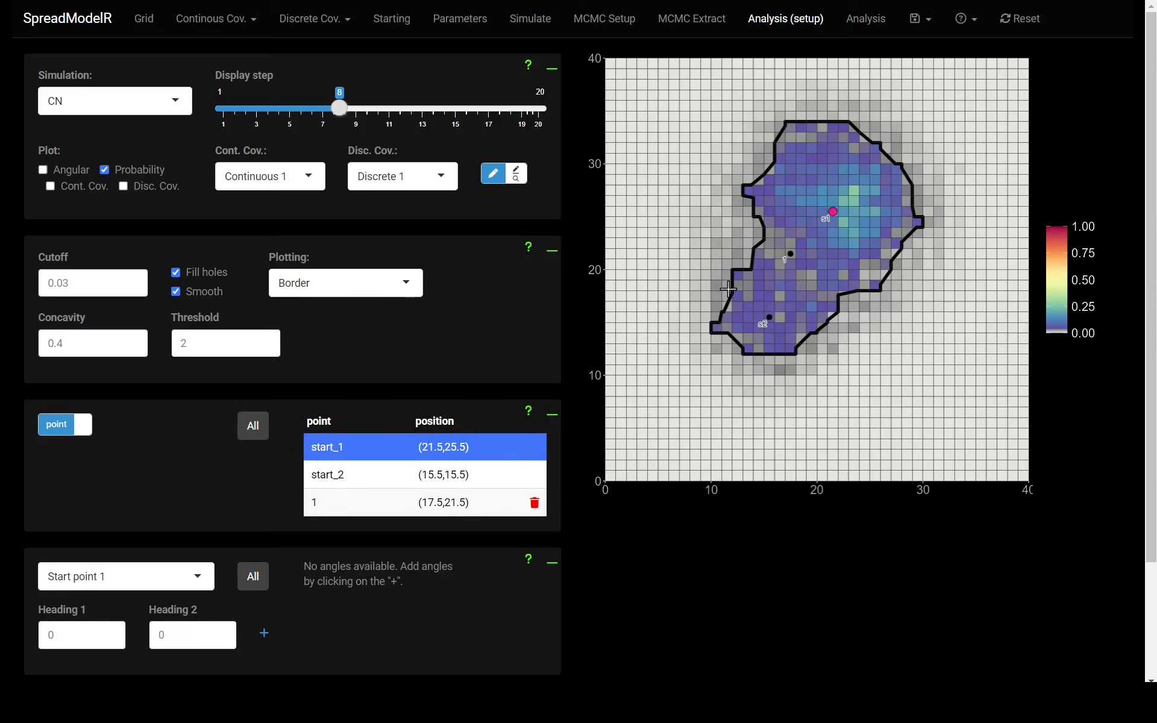
{"action": "left_click", "coordinate": [347, 505]}
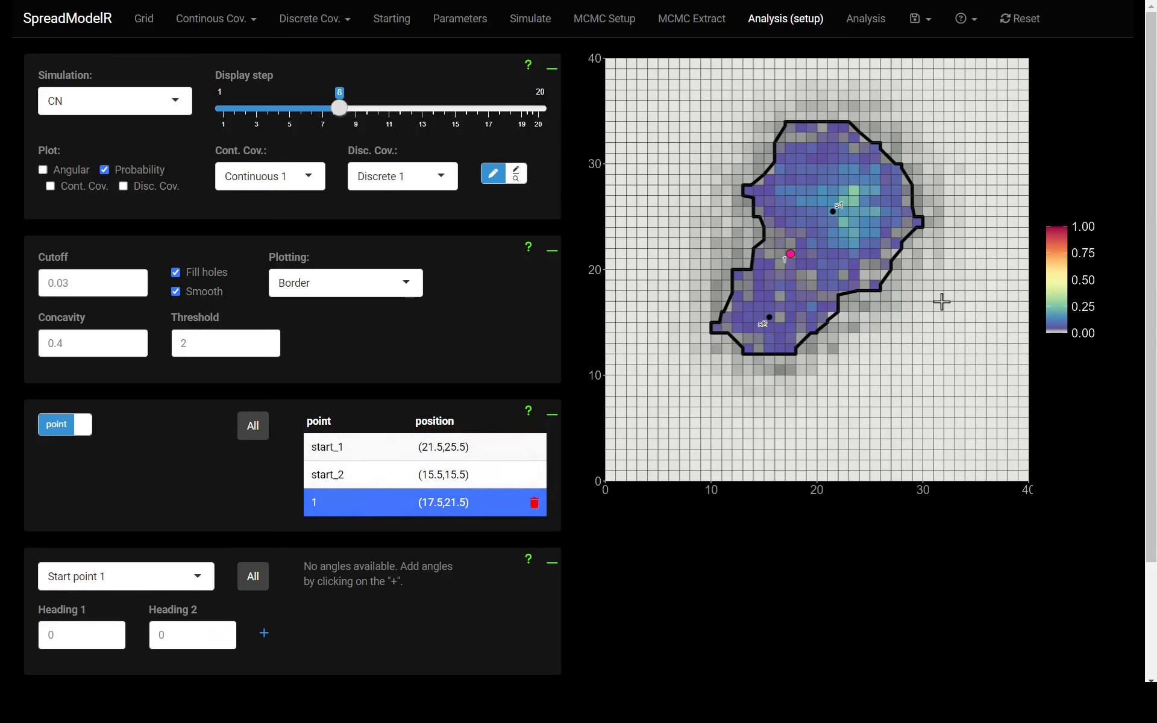
{"action": "left_click", "coordinate": [878, 356]}
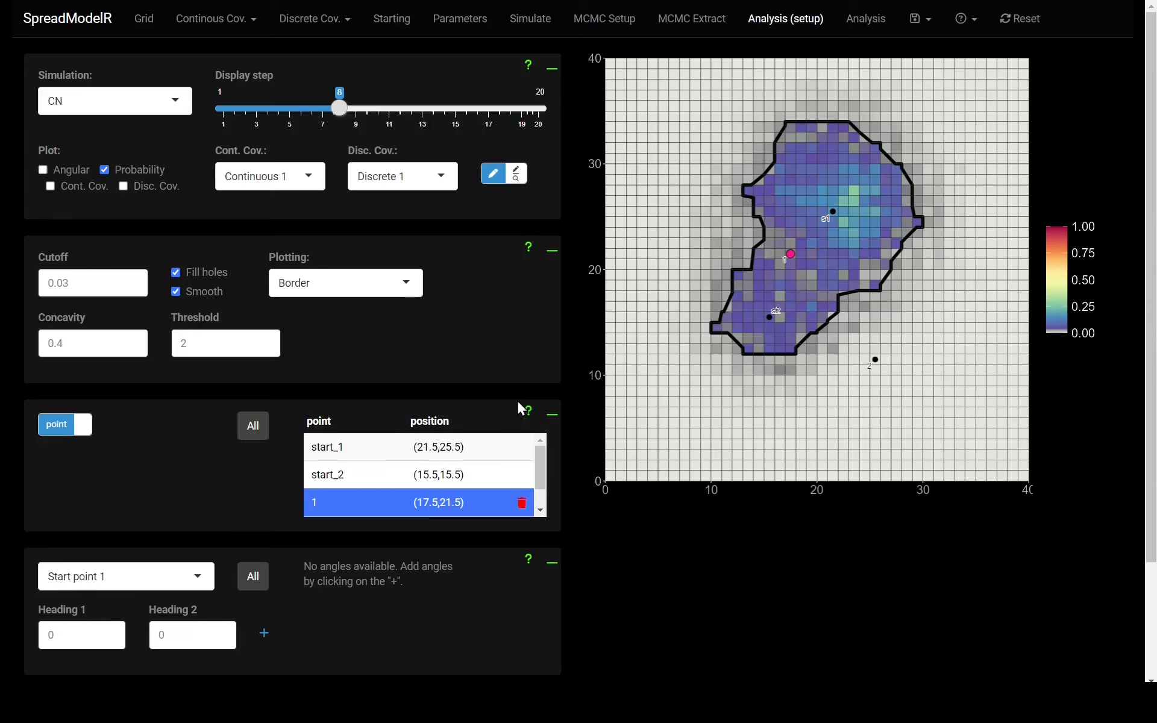
{"action": "left_click", "coordinate": [540, 511]}
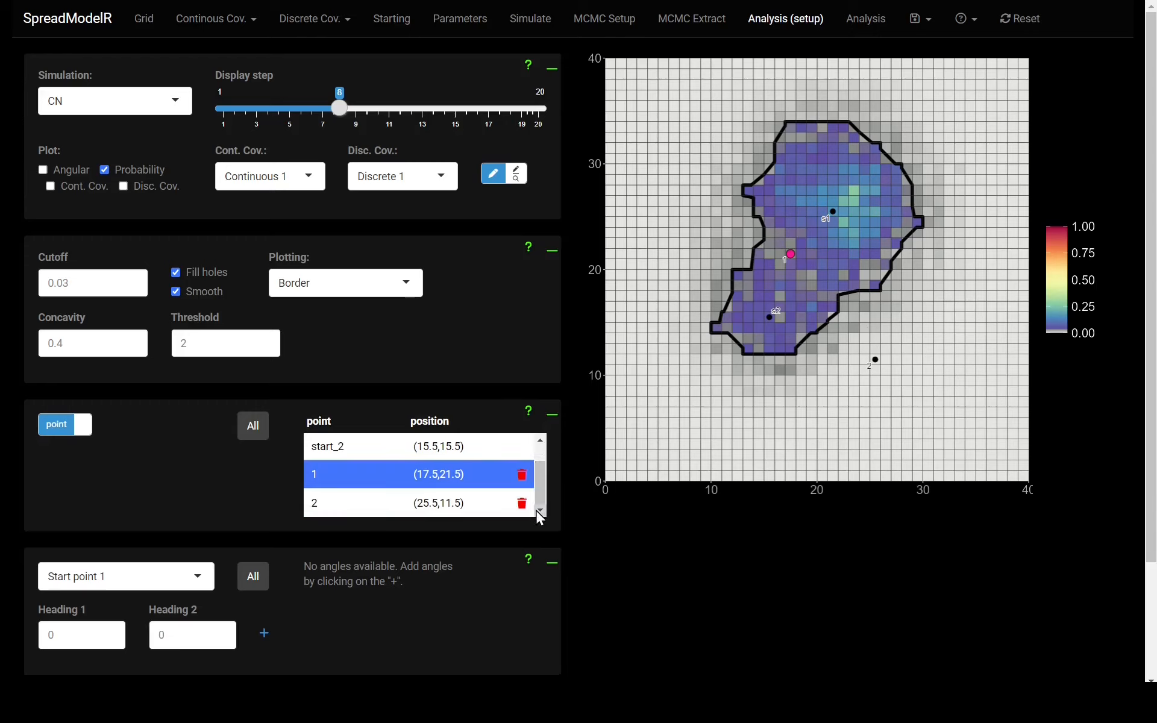
Check the points defined for CN_patch, return to CN and apply CN's non-starting points to all simulations
{"action": "left_click", "coordinate": [172, 113]}
{"action": "left_click", "coordinate": [128, 135]}
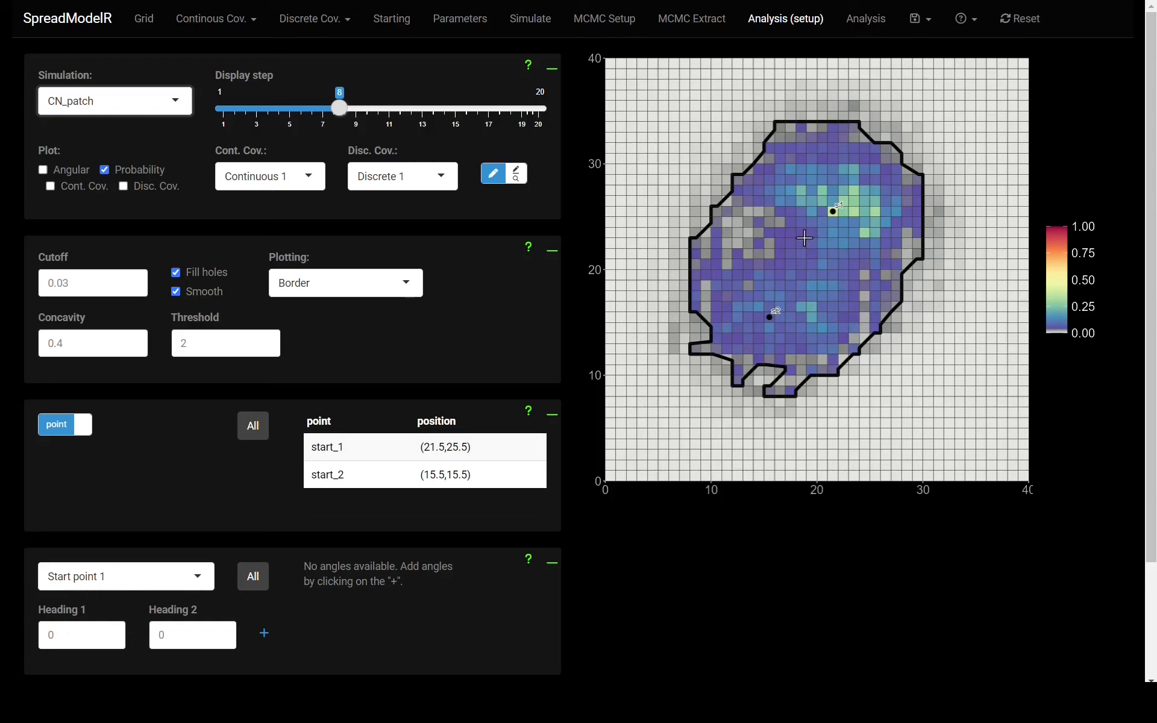
{"action": "left_click", "coordinate": [129, 107]}
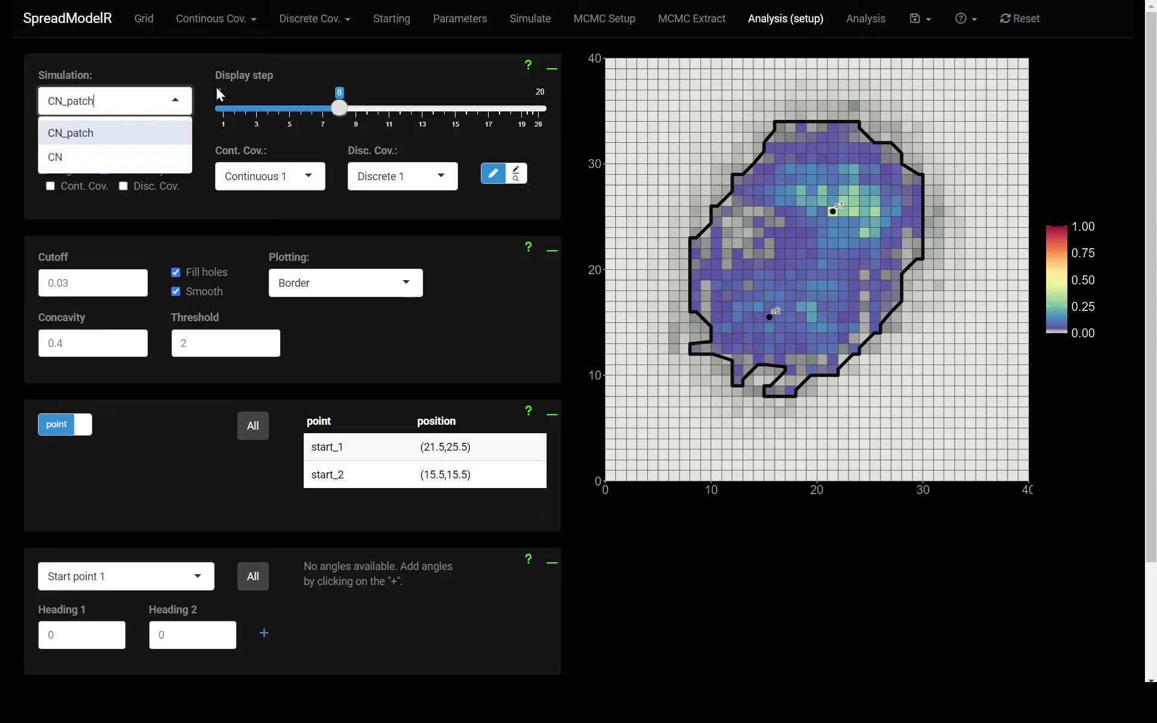
{"action": "left_click", "coordinate": [83, 161]}
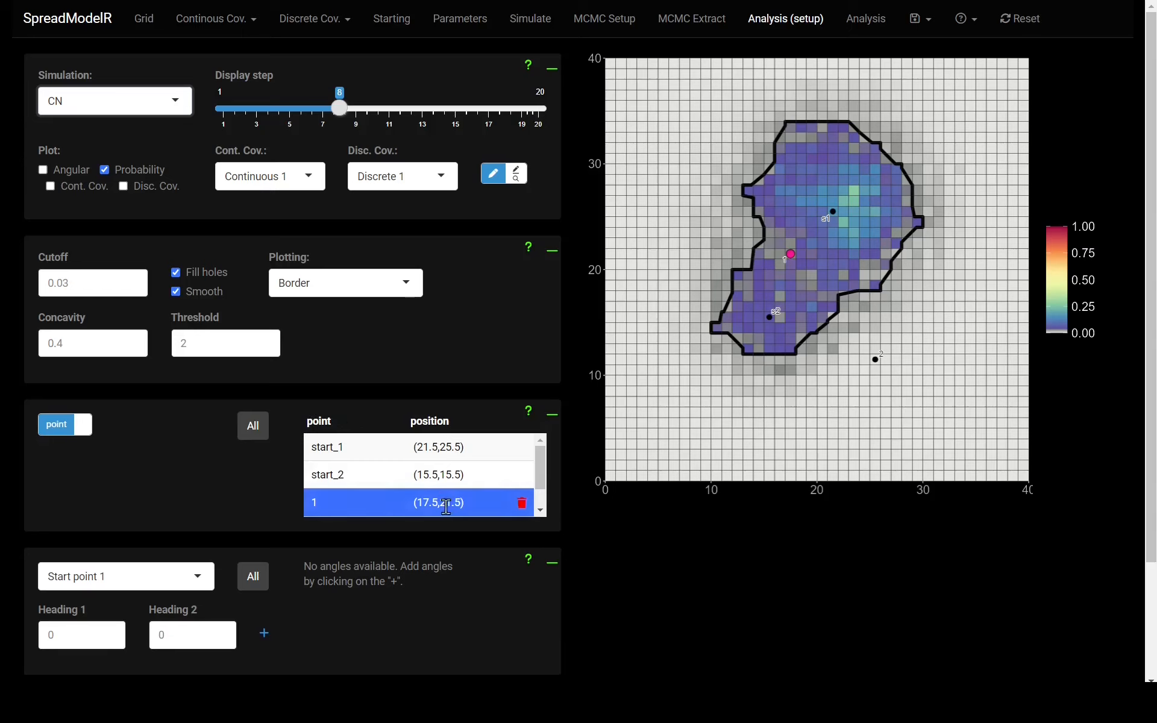
{"action": "left_click", "coordinate": [253, 425]}
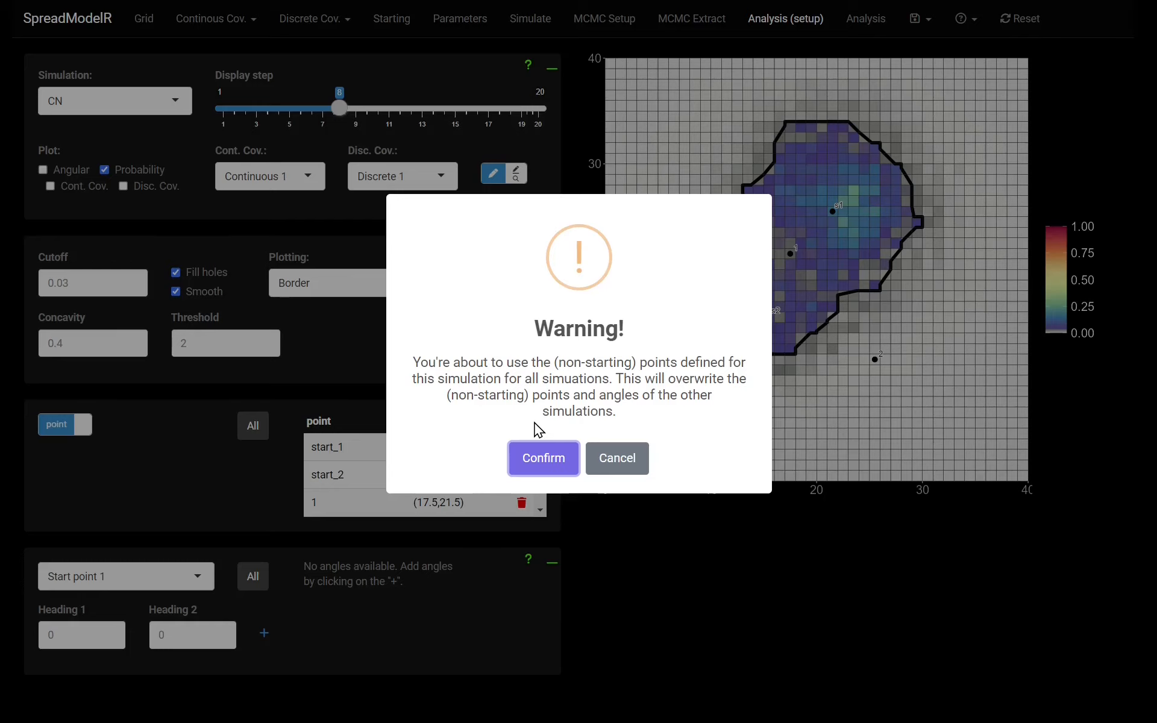
{"action": "left_click", "coordinate": [537, 455]}
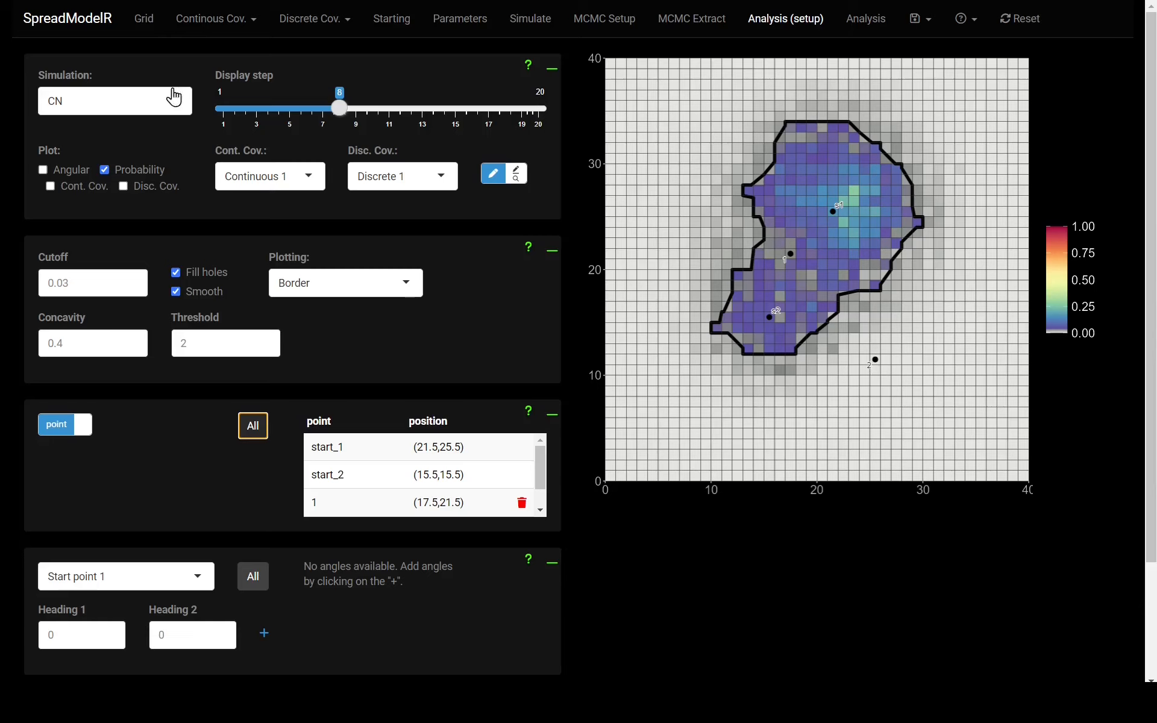
Review the copied points on CN_patch, move the display step to 11 and on to 13, and return to CN
{"action": "left_click", "coordinate": [138, 100]}
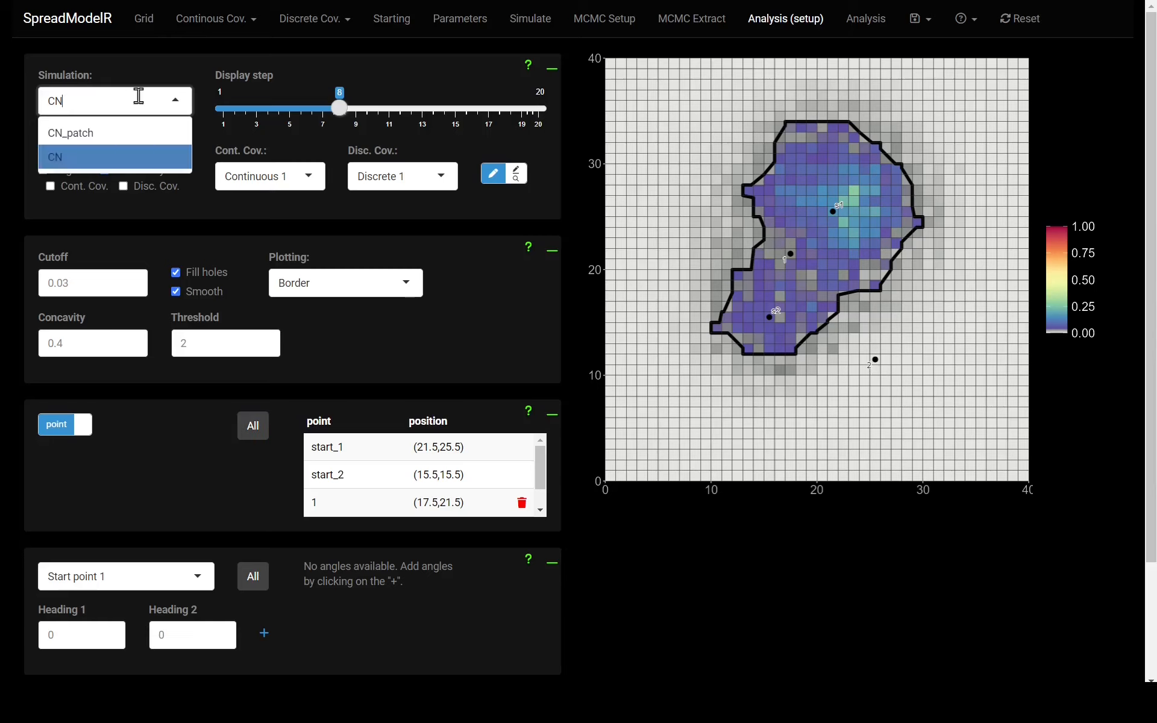
{"action": "left_click", "coordinate": [102, 141]}
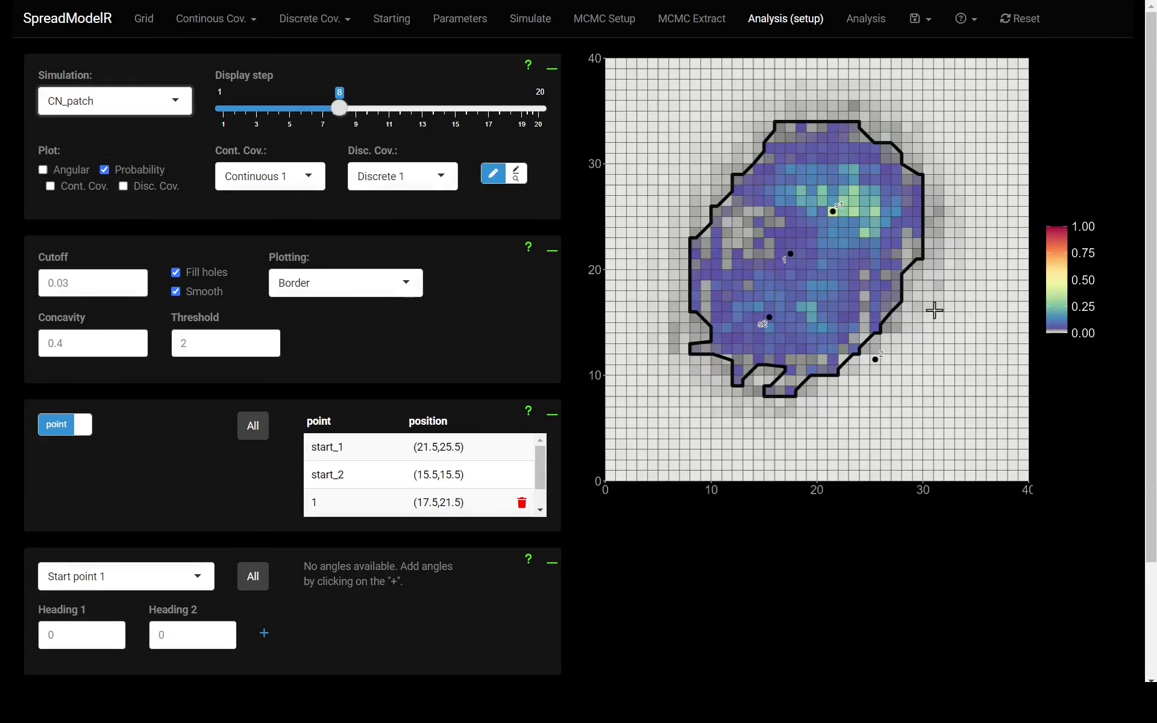
{"action": "left_click", "coordinate": [684, 211]}
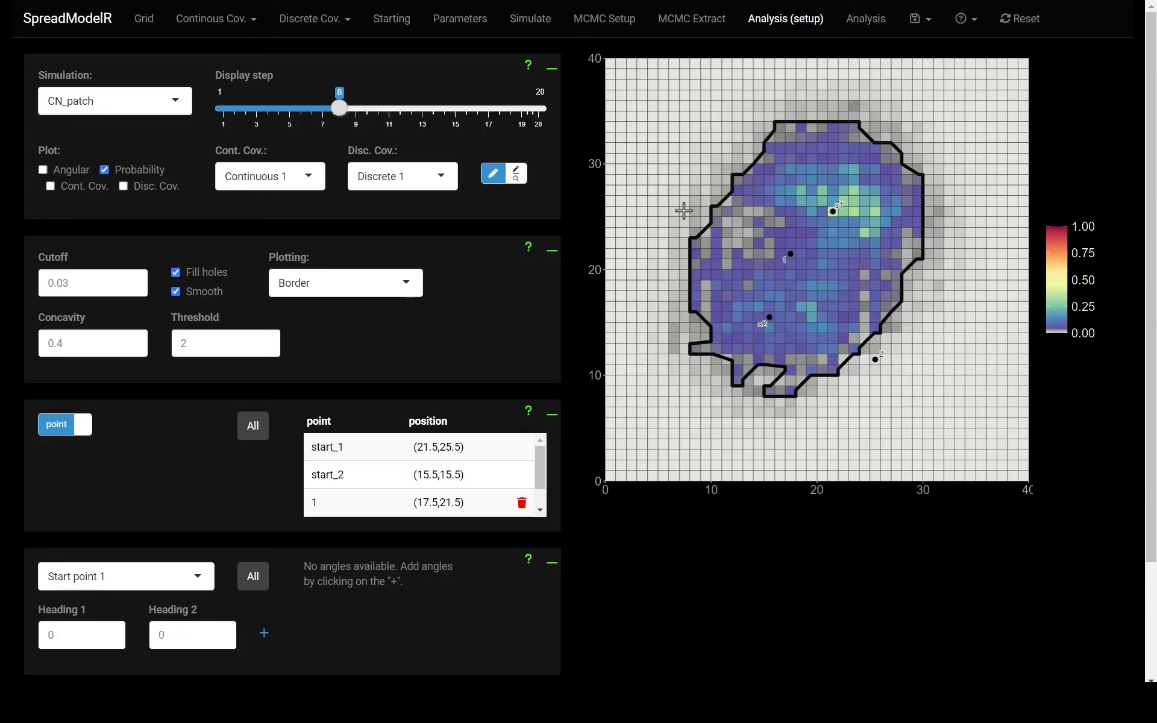
{"action": "left_click", "coordinate": [397, 109]}
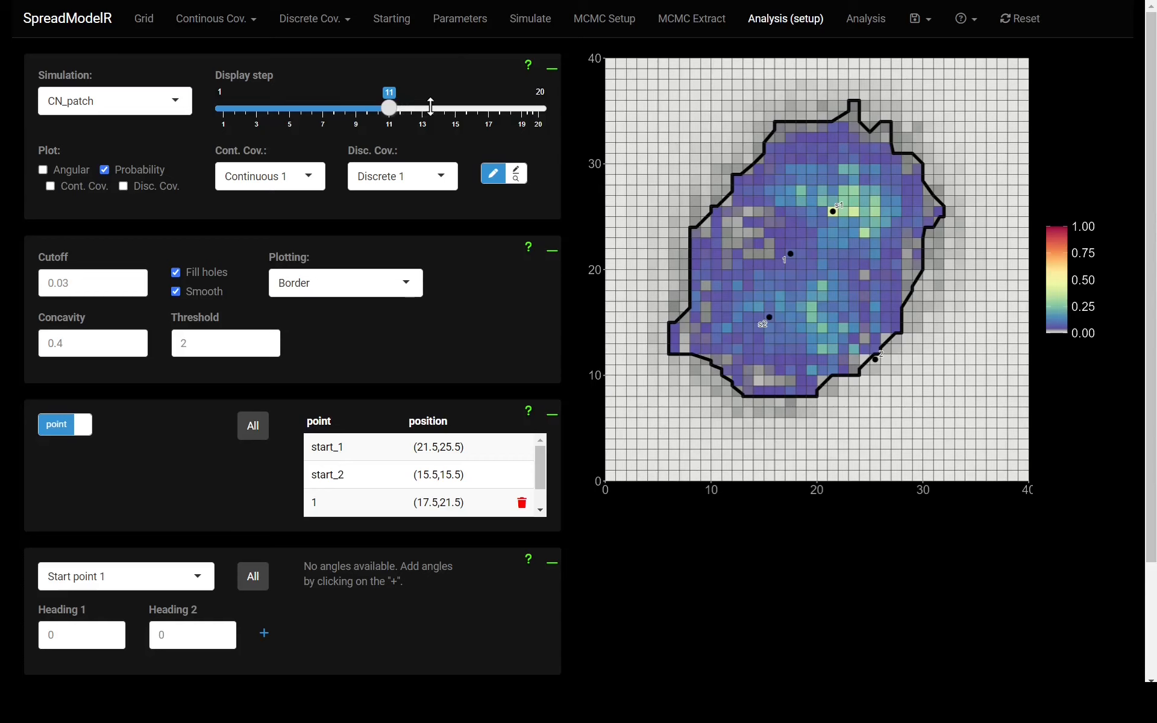
{"action": "left_click", "coordinate": [422, 109]}
{"action": "left_click", "coordinate": [169, 101]}
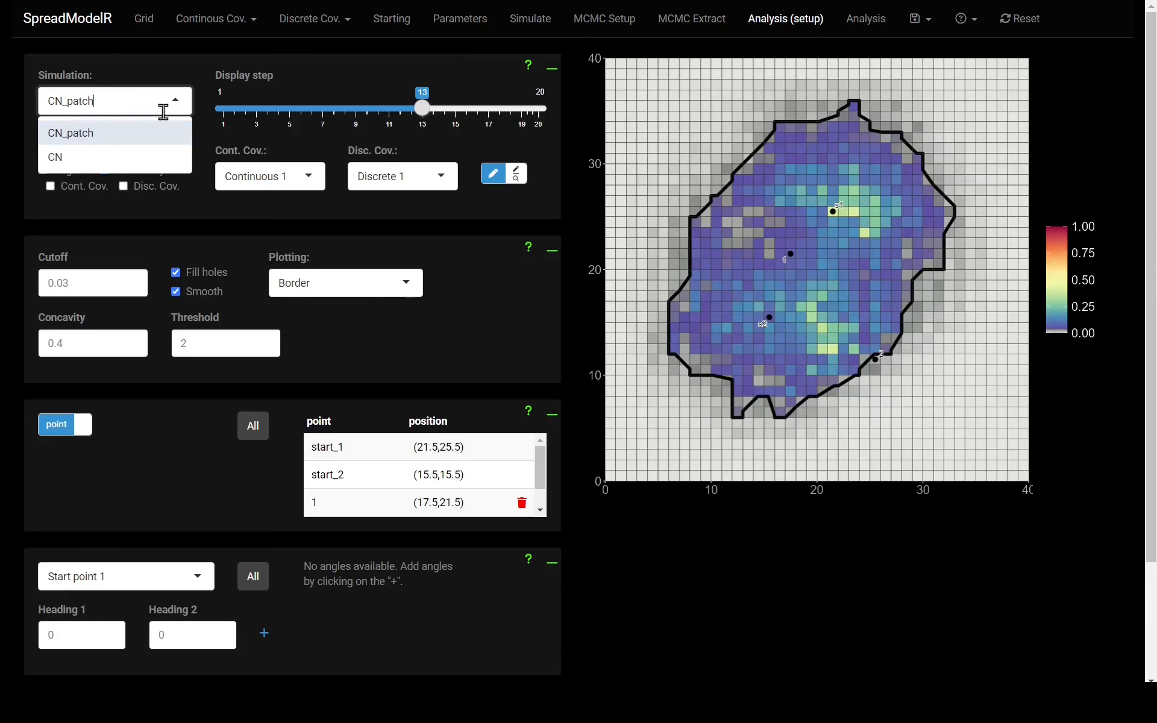
{"action": "left_click", "coordinate": [96, 158]}
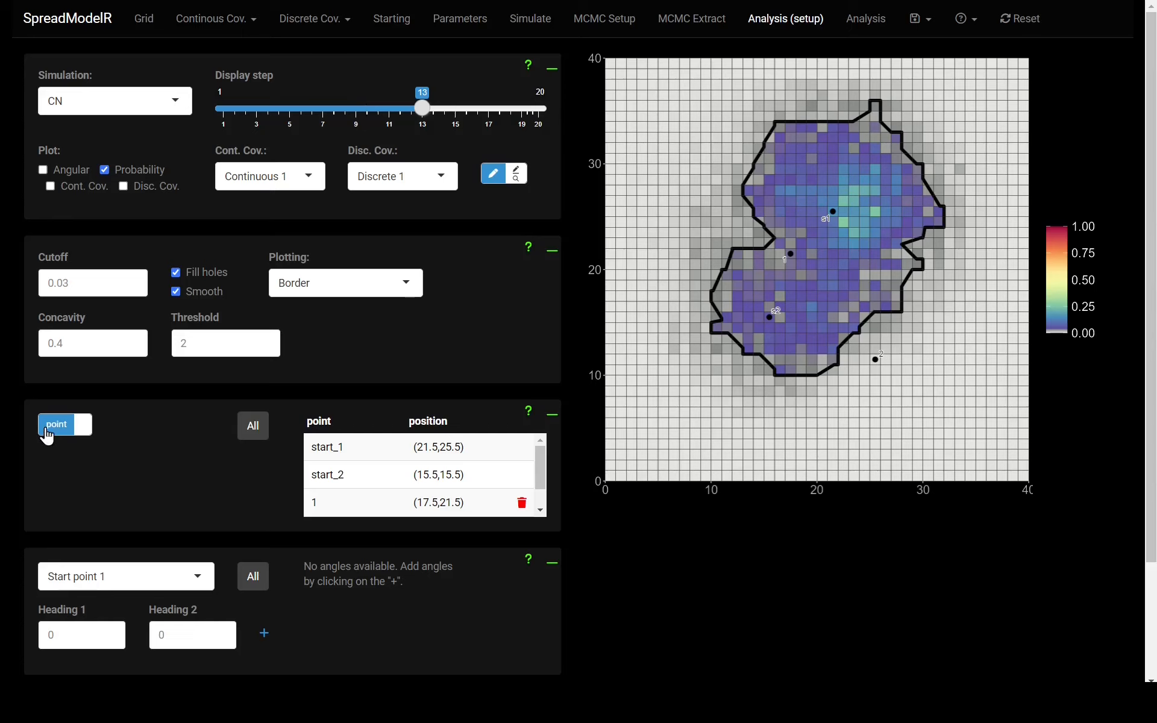
Switch from points to areas and draw area_1 as two rectangles, about x 23–34, y 5–16 and x 19–24, y 3–8
{"action": "left_click", "coordinate": [47, 431]}
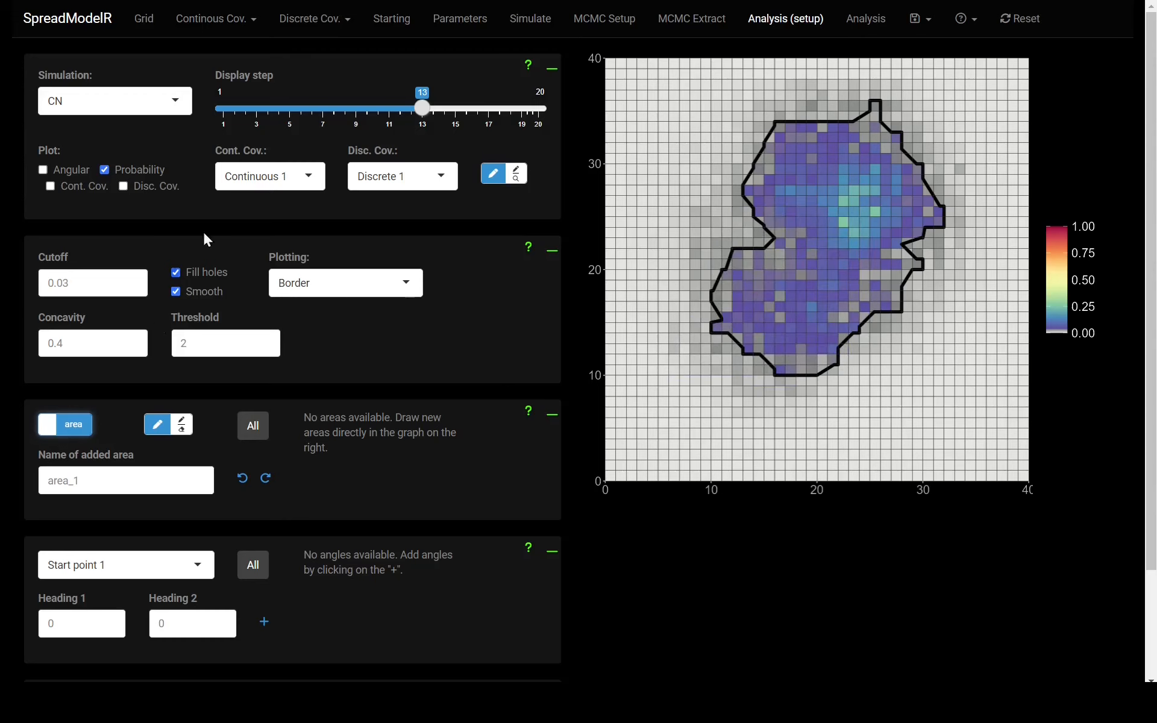
{"action": "left_click", "coordinate": [103, 481]}
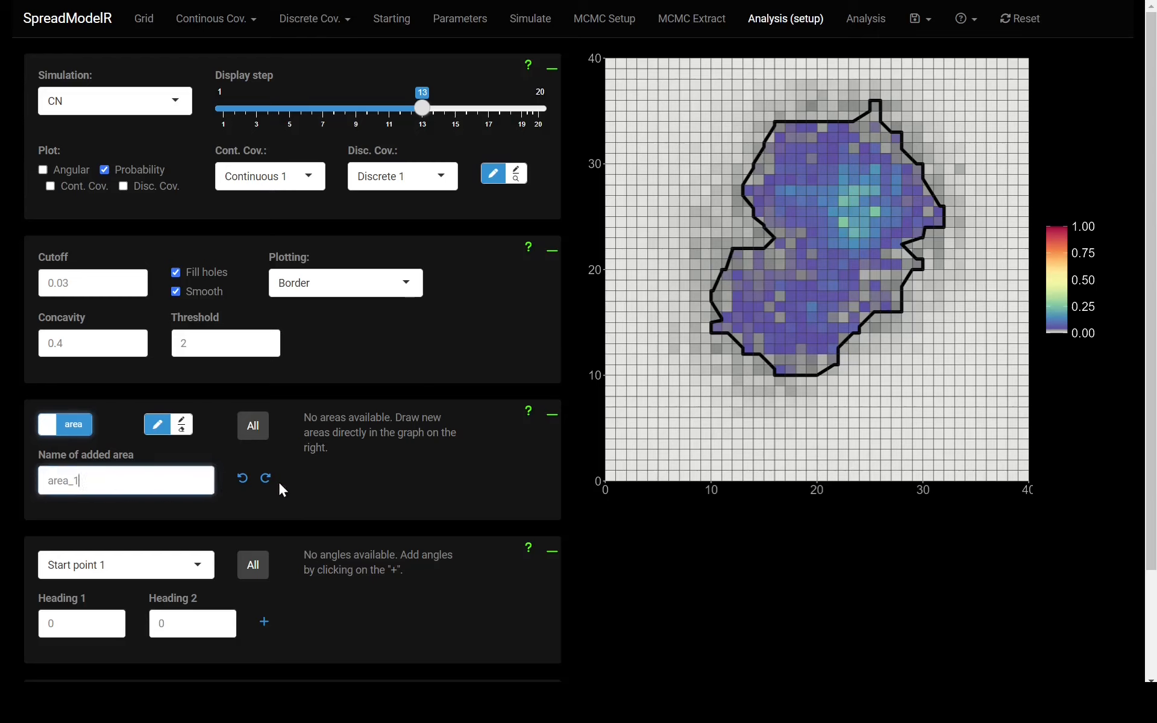
{"action": "left_click_drag", "start_coordinate": [964, 426], "coordinate": [849, 312]}
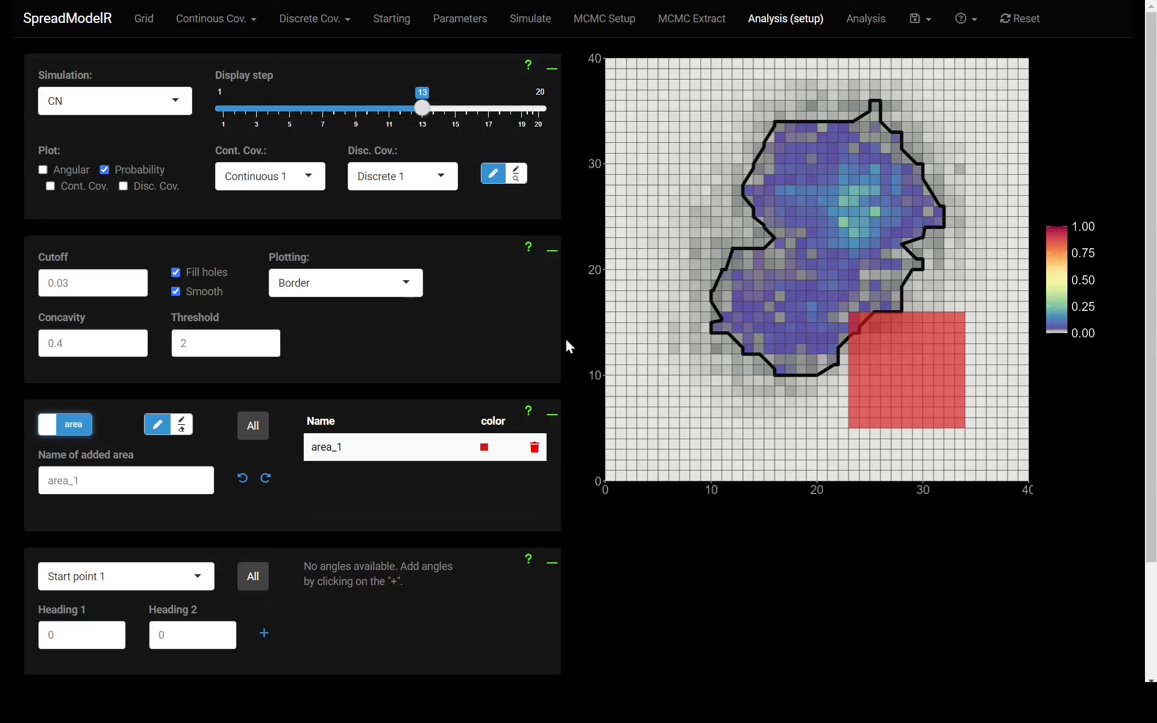
{"action": "left_click_drag", "start_coordinate": [860, 451], "coordinate": [804, 394]}
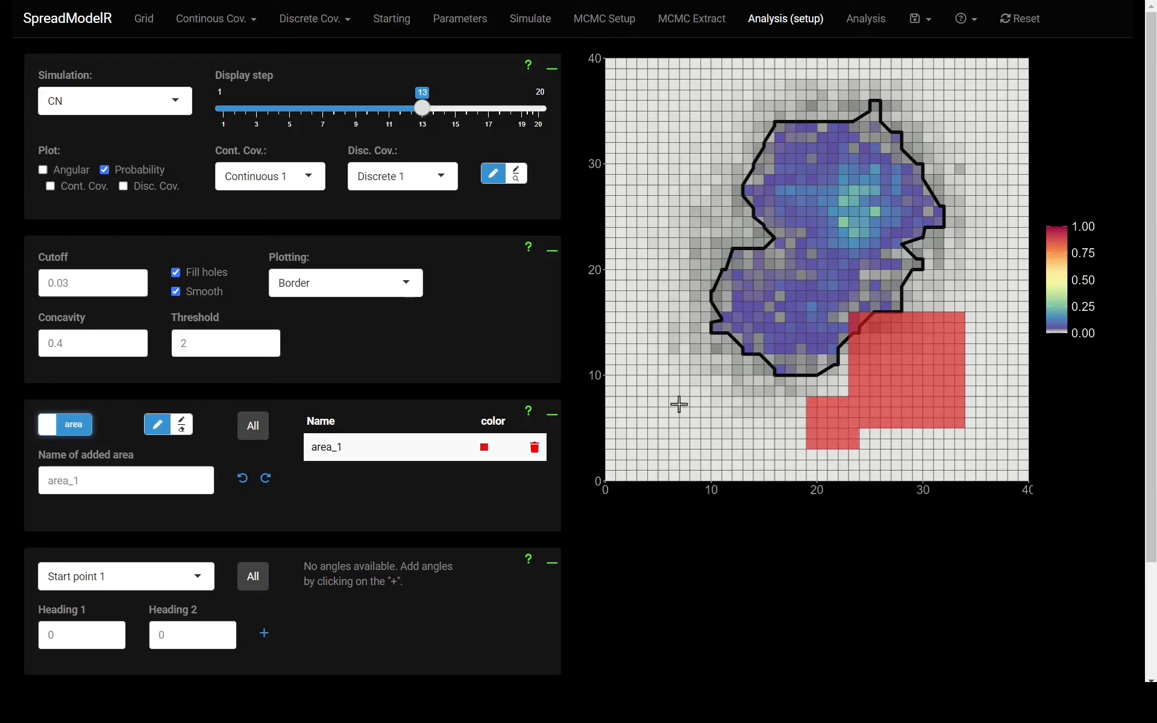
Add a polygon to area_1 over the southwestern part of the CN border, spanning about x 8–17, y 7–18
{"action": "left_click_drag", "start_coordinate": [688, 309], "coordinate": [687, 388]}
{"action": "left_click", "coordinate": [764, 287]}
{"action": "left_click", "coordinate": [787, 370]}
{"action": "double_click", "coordinate": [714, 410]}
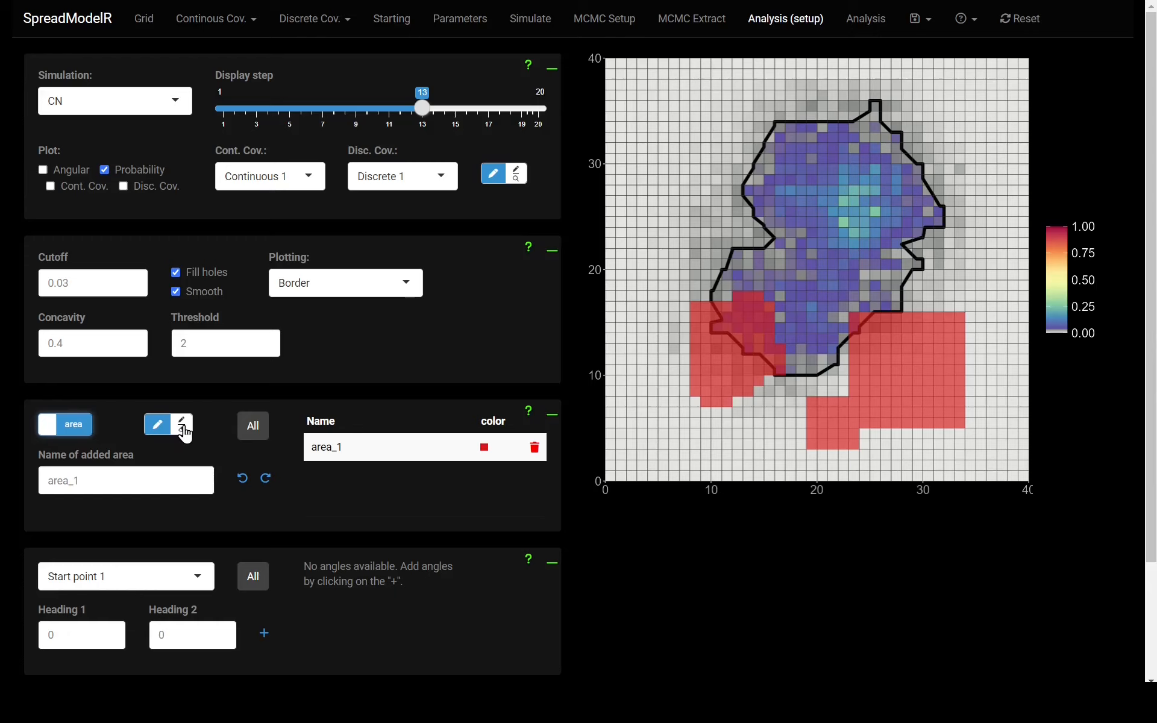
Erase a rectangle of about x 27–31, y 7–12 from area_1, then undo and redo the erasure
{"action": "left_click", "coordinate": [183, 427]}
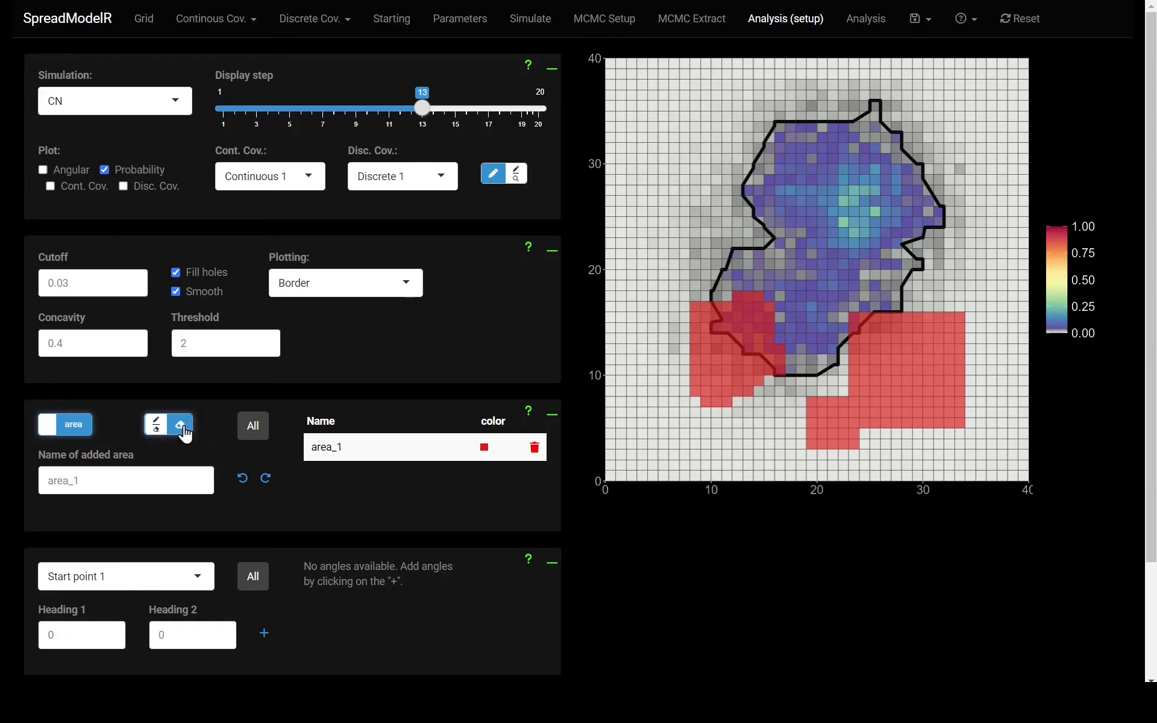
{"action": "left_click_drag", "start_coordinate": [938, 403], "coordinate": [891, 353]}
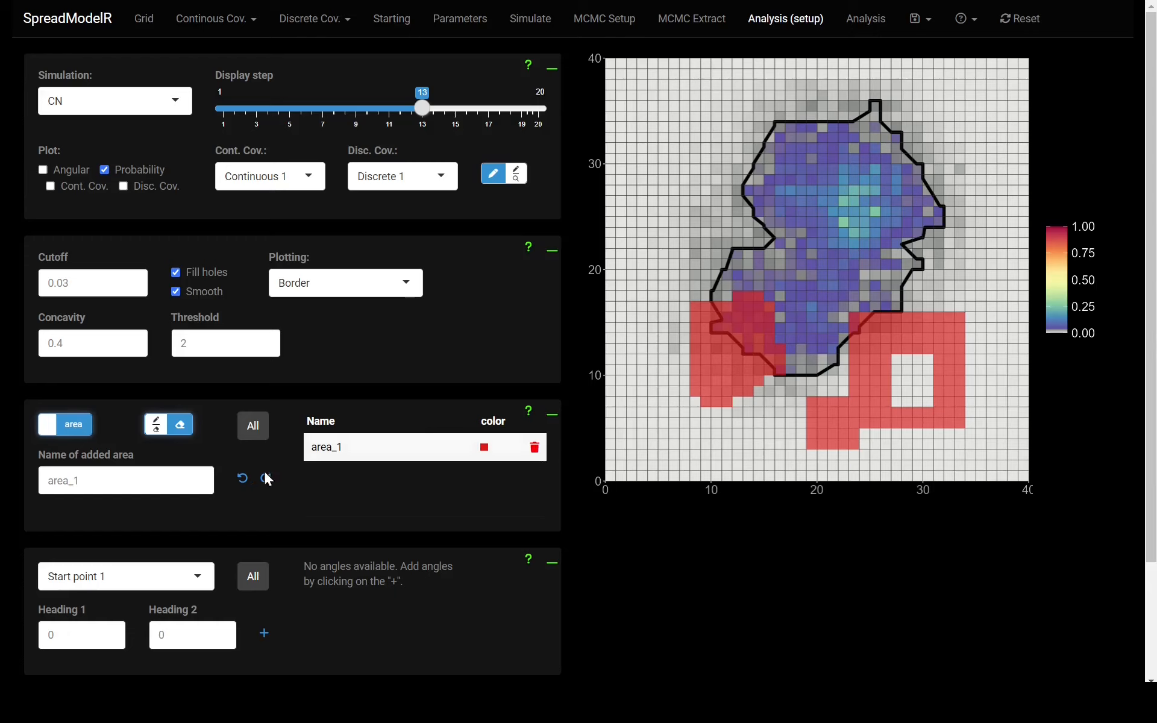
{"action": "left_click", "coordinate": [242, 479]}
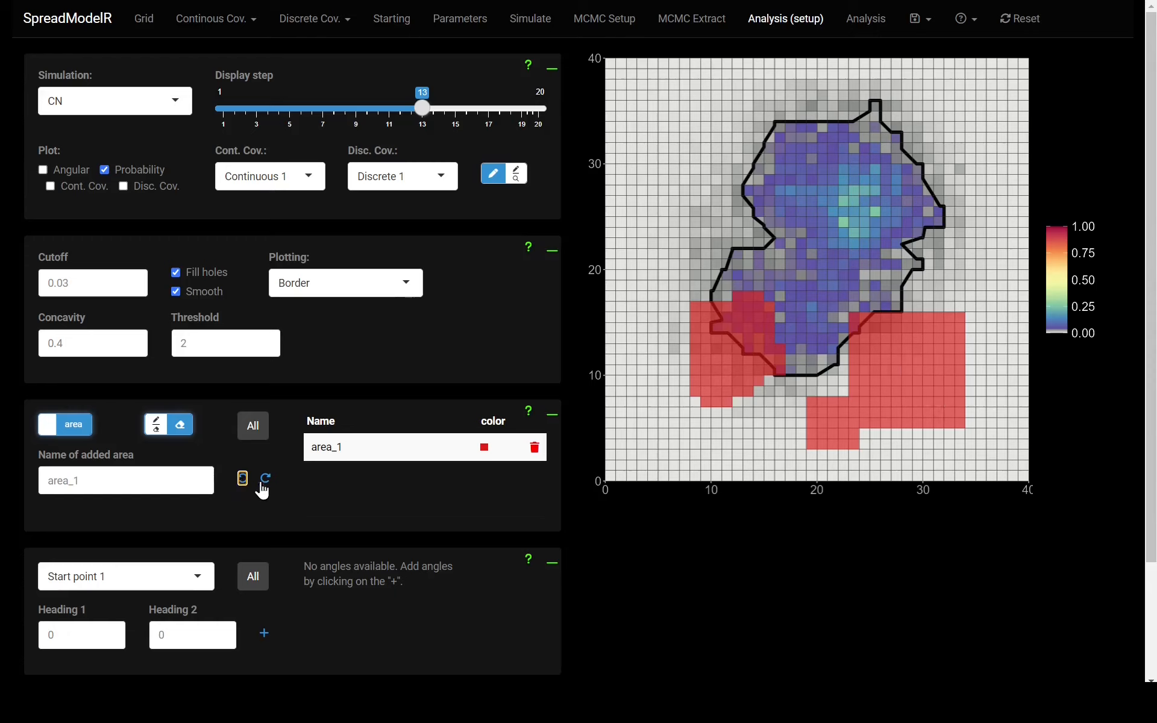
{"action": "left_click", "coordinate": [267, 479]}
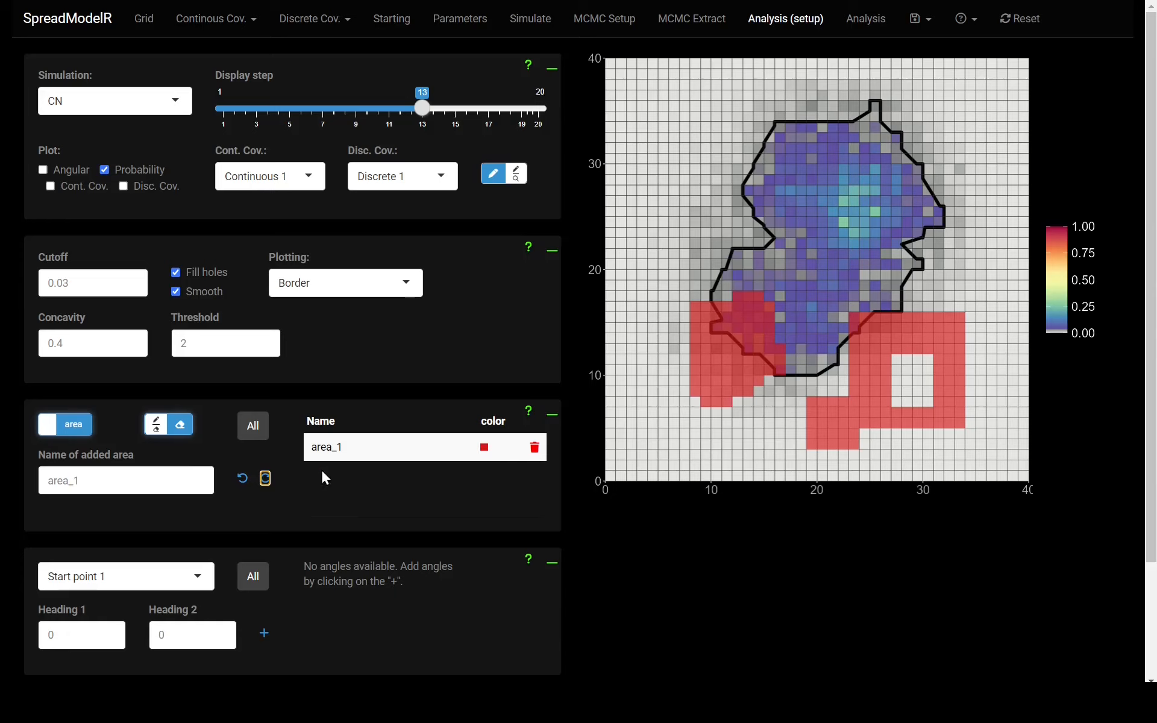
Name a new area area_2 and draw it from two overlapping rectangles, about x 17–28, y 13–24 and x 23–34, y 15–23
{"action": "left_click", "coordinate": [109, 481]}
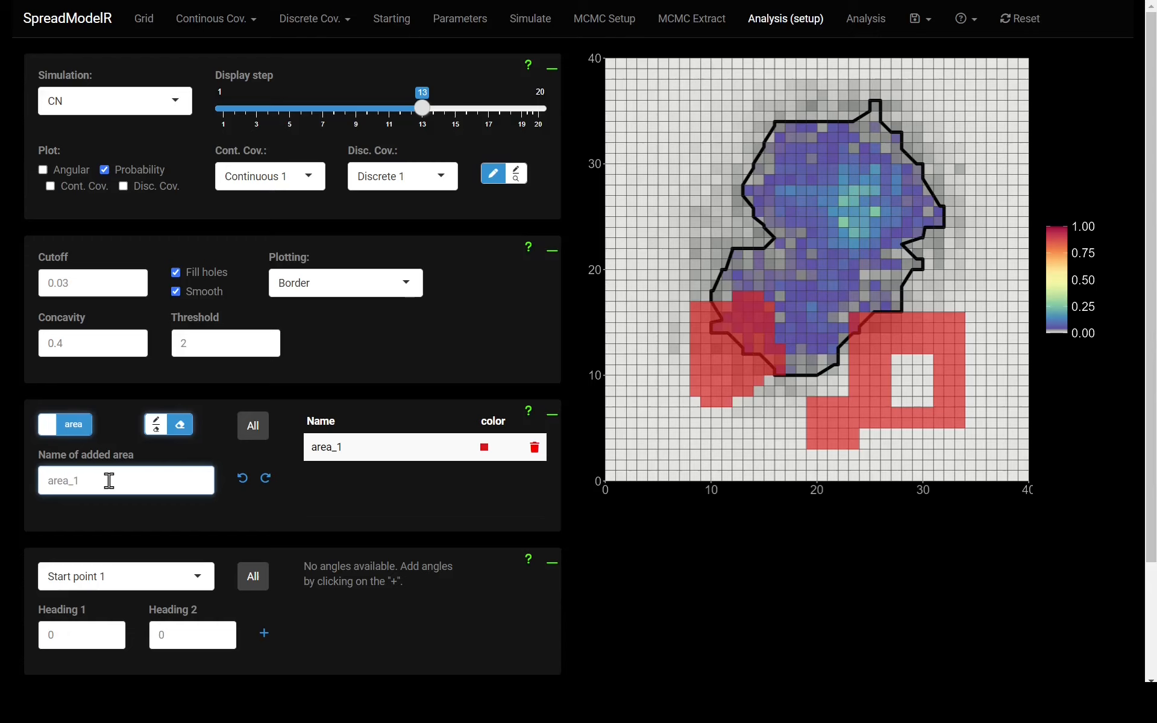
{"action": "left_click_drag", "start_coordinate": [111, 481], "coordinate": [34, 482]}
{"action": "type", "text": "area_2"}
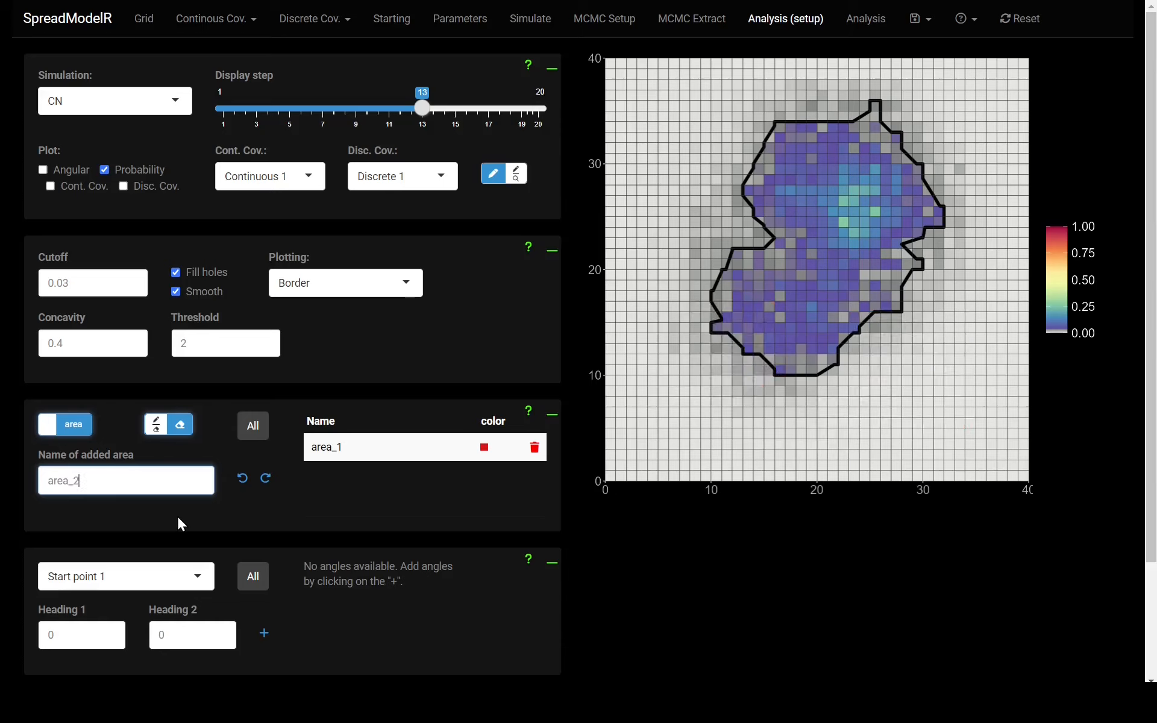
{"action": "left_click_drag", "start_coordinate": [953, 381], "coordinate": [801, 235]}
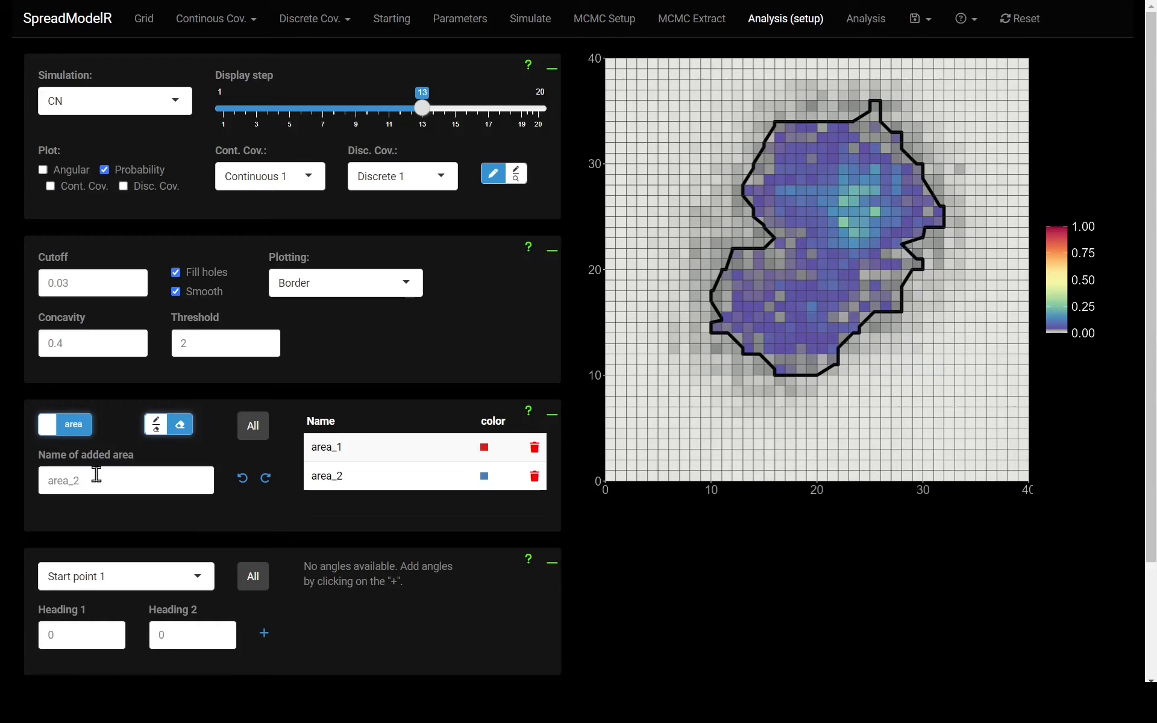
{"action": "left_click", "coordinate": [176, 428]}
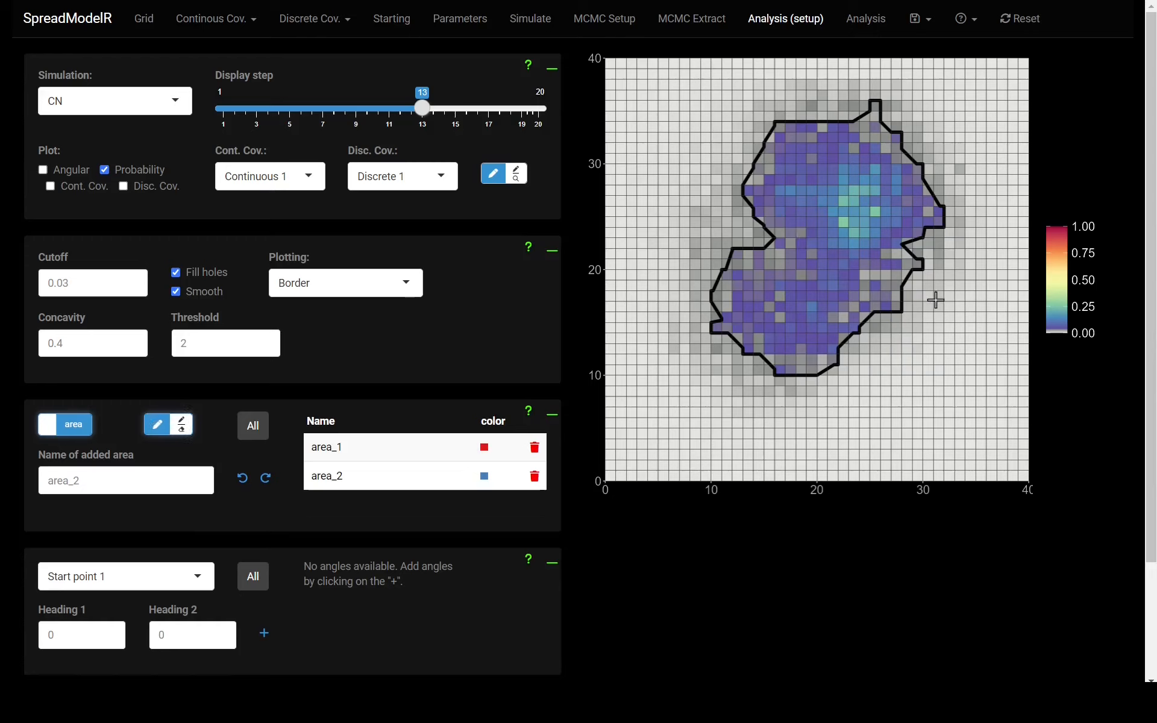
{"action": "left_click_drag", "start_coordinate": [906, 346], "coordinate": [787, 221]}
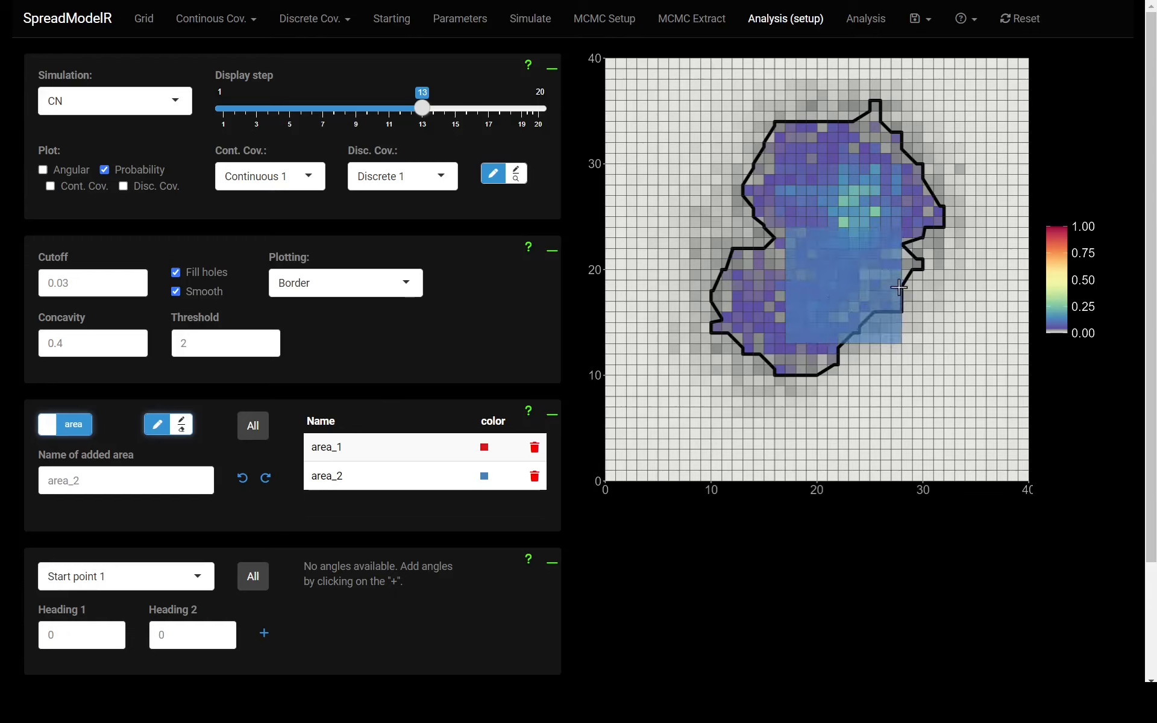
{"action": "left_click_drag", "start_coordinate": [961, 323], "coordinate": [853, 231]}
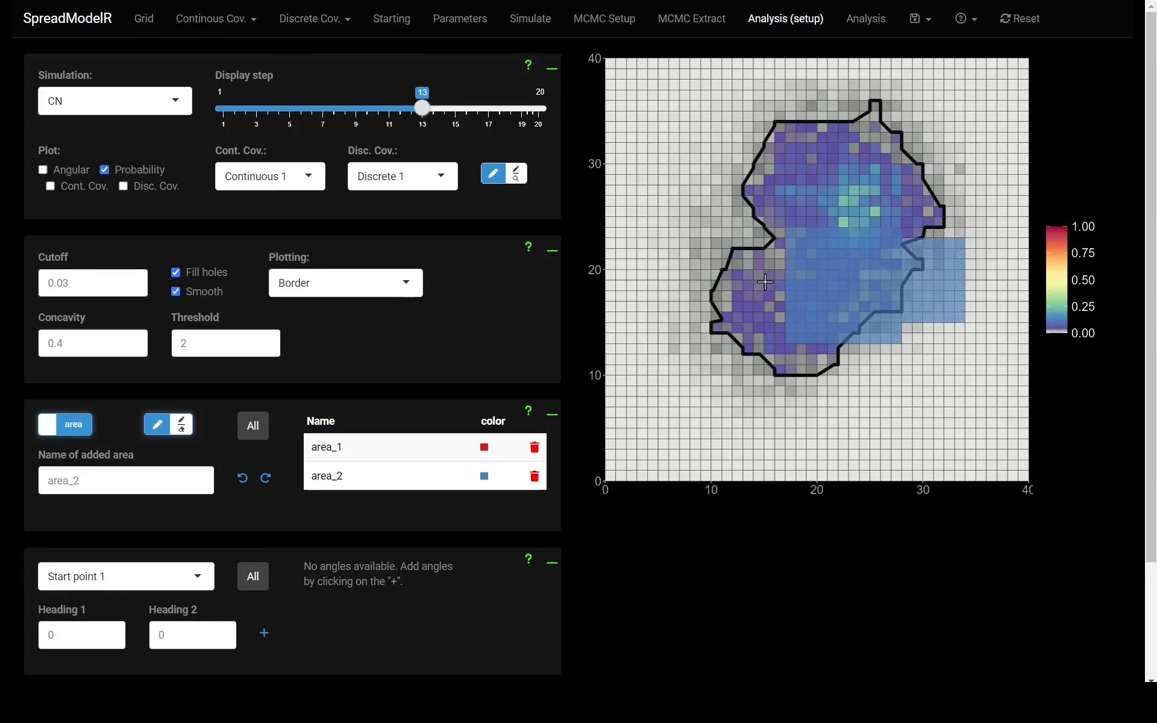
Highlight both areas and extend area_2 over about x 34–38, y 18–25, then deselect area_2 and extend area_1 over about x 23–28, y 2–7
{"action": "left_click", "coordinate": [347, 450]}
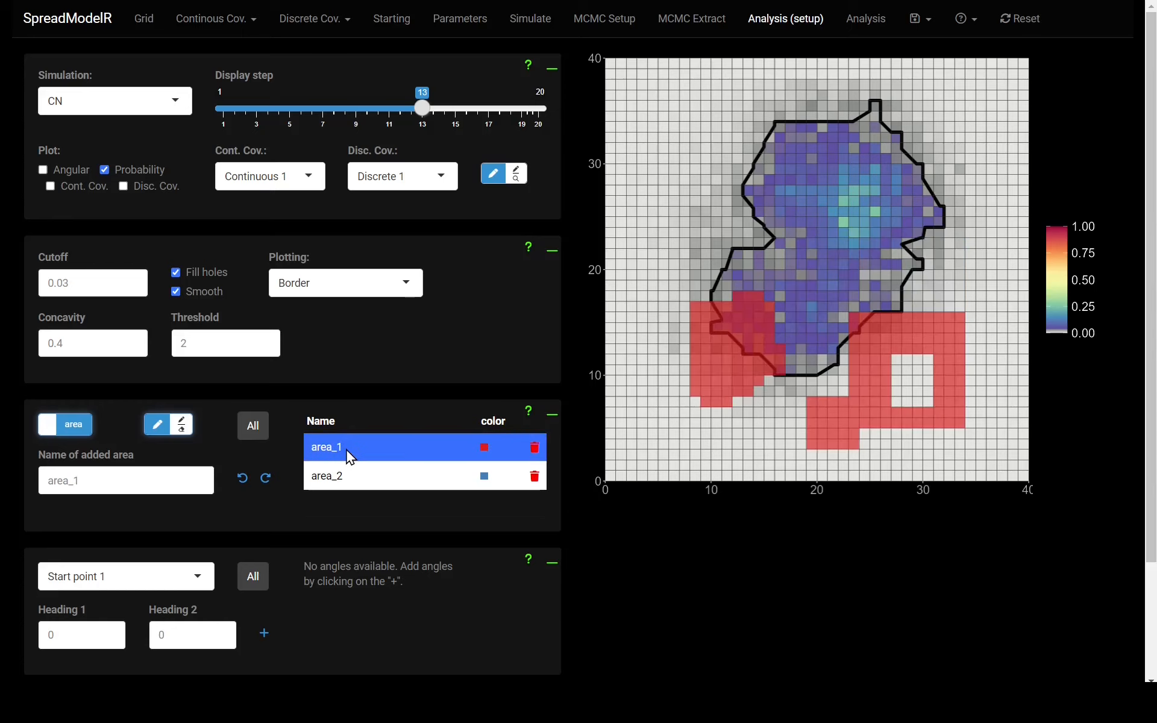
{"action": "left_click", "coordinate": [392, 477]}
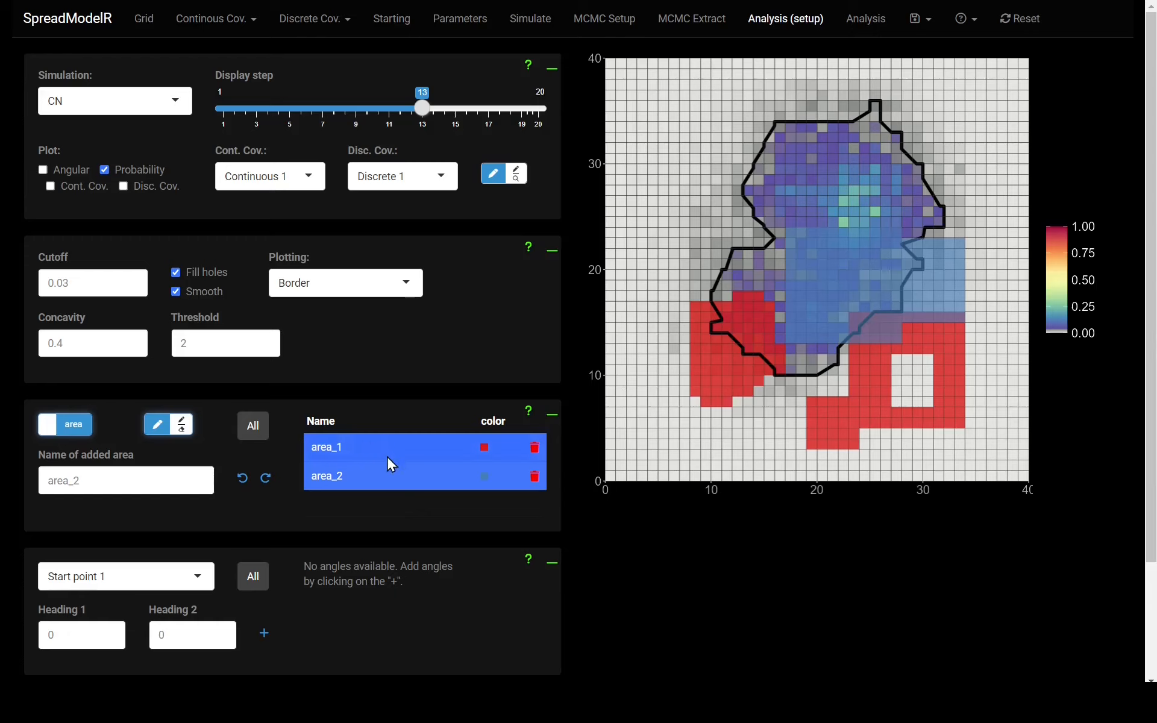
{"action": "left_click_drag", "start_coordinate": [1005, 290], "coordinate": [955, 223]}
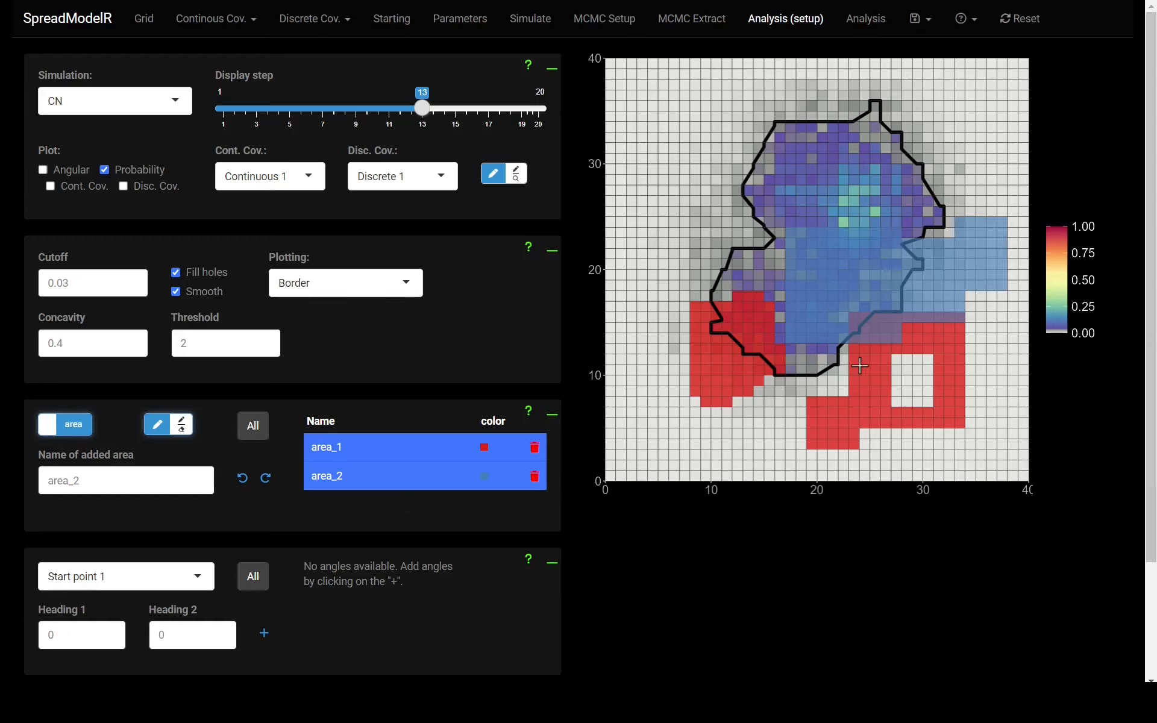
{"action": "left_click", "coordinate": [362, 472]}
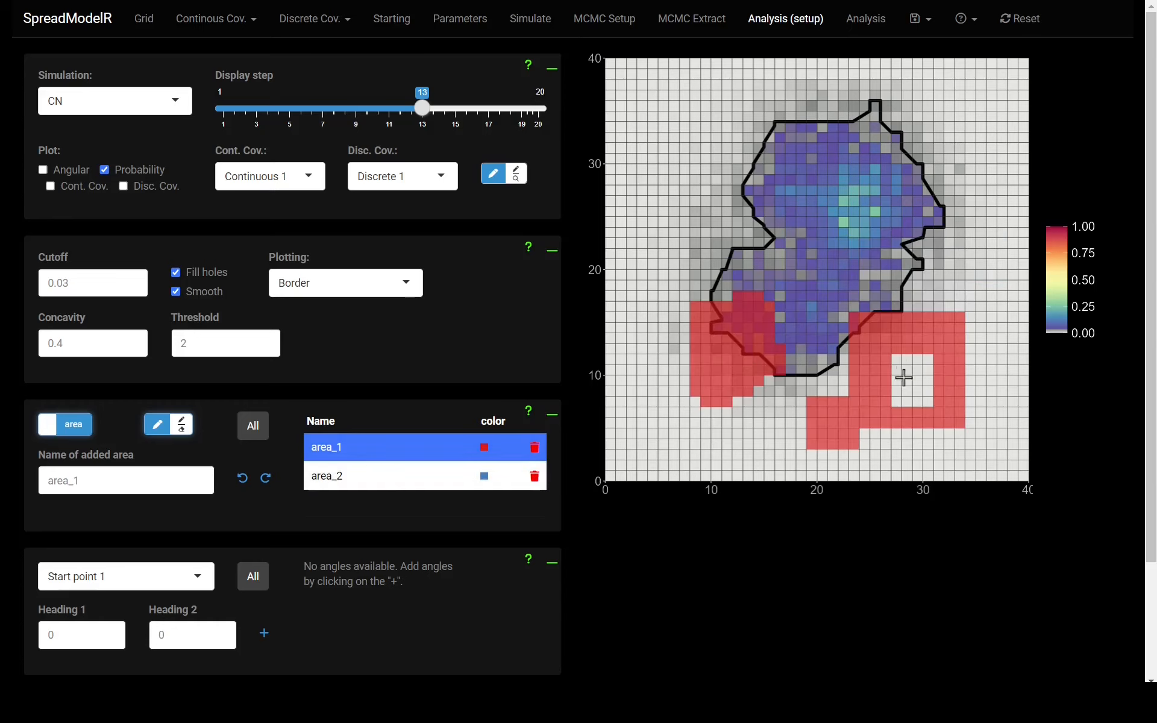
{"action": "left_click_drag", "start_coordinate": [906, 462], "coordinate": [844, 406]}
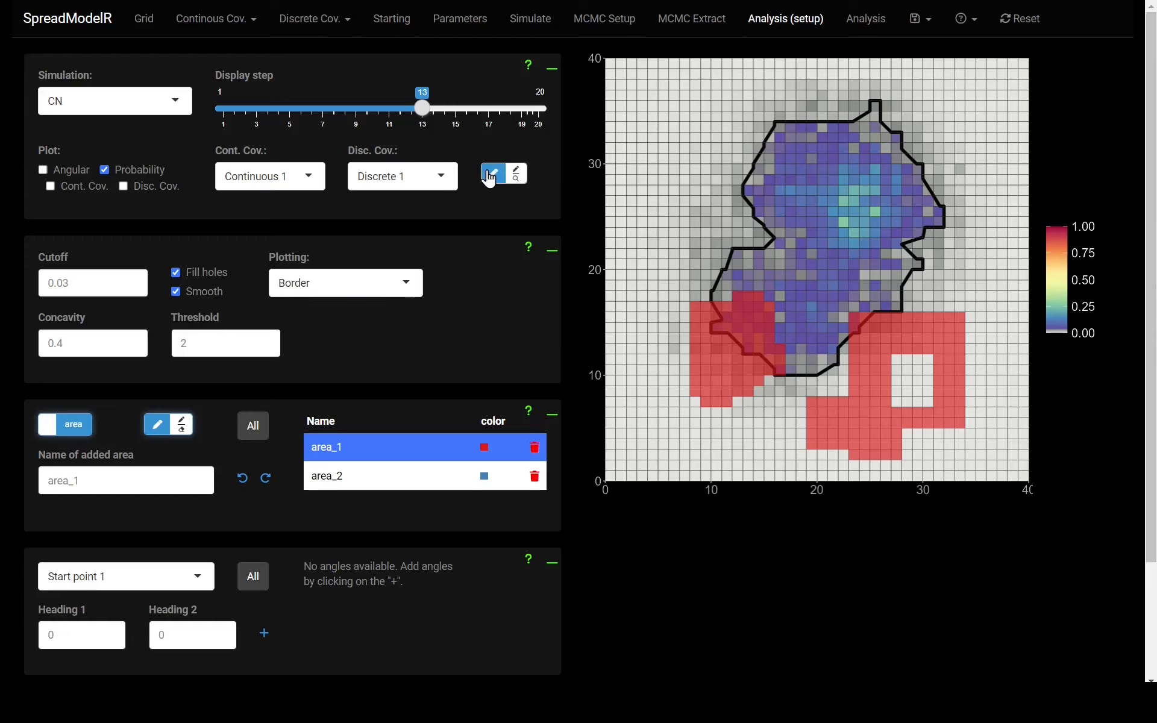
Switch the map interaction from drawing to zooming and zoom in on about x 9–36, y 8–33
{"action": "left_click", "coordinate": [519, 181]}
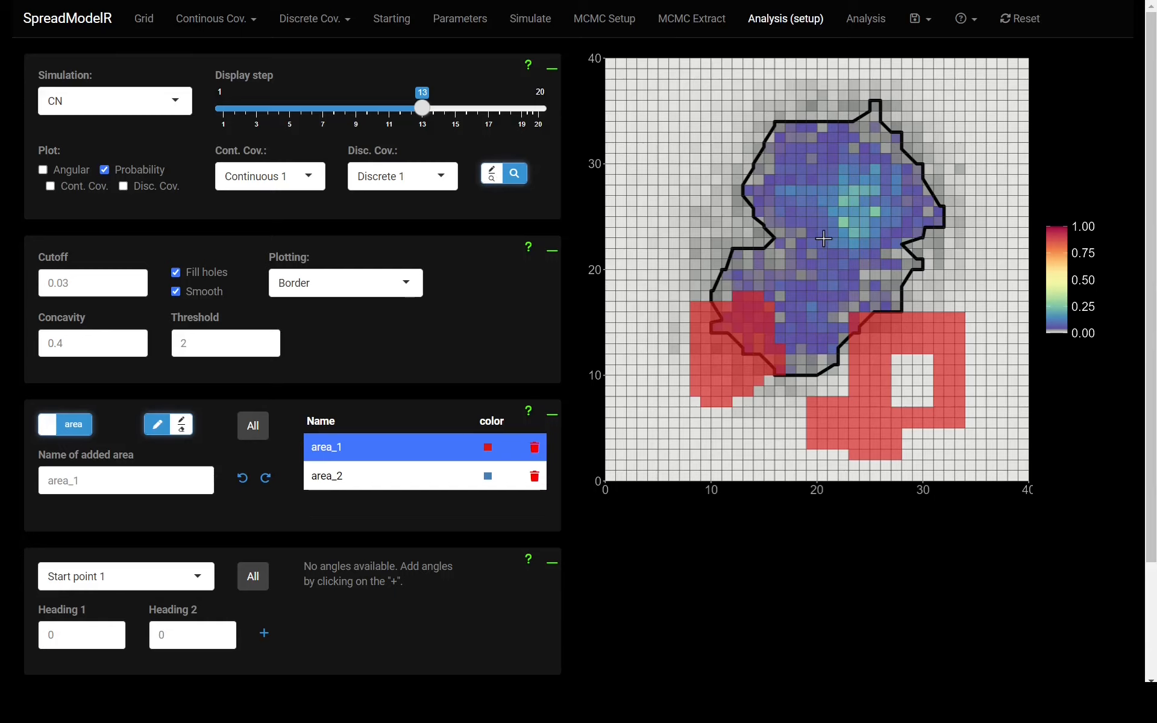
{"action": "left_click", "coordinate": [824, 238]}
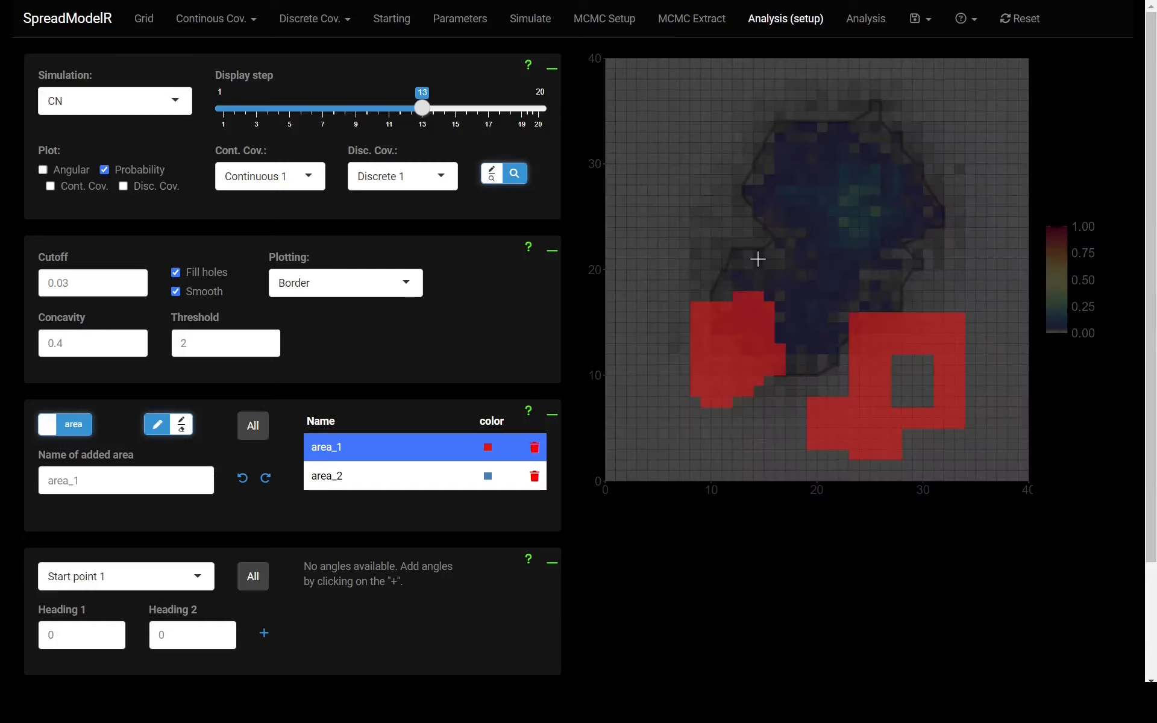
{"action": "double_click", "coordinate": [769, 269]}
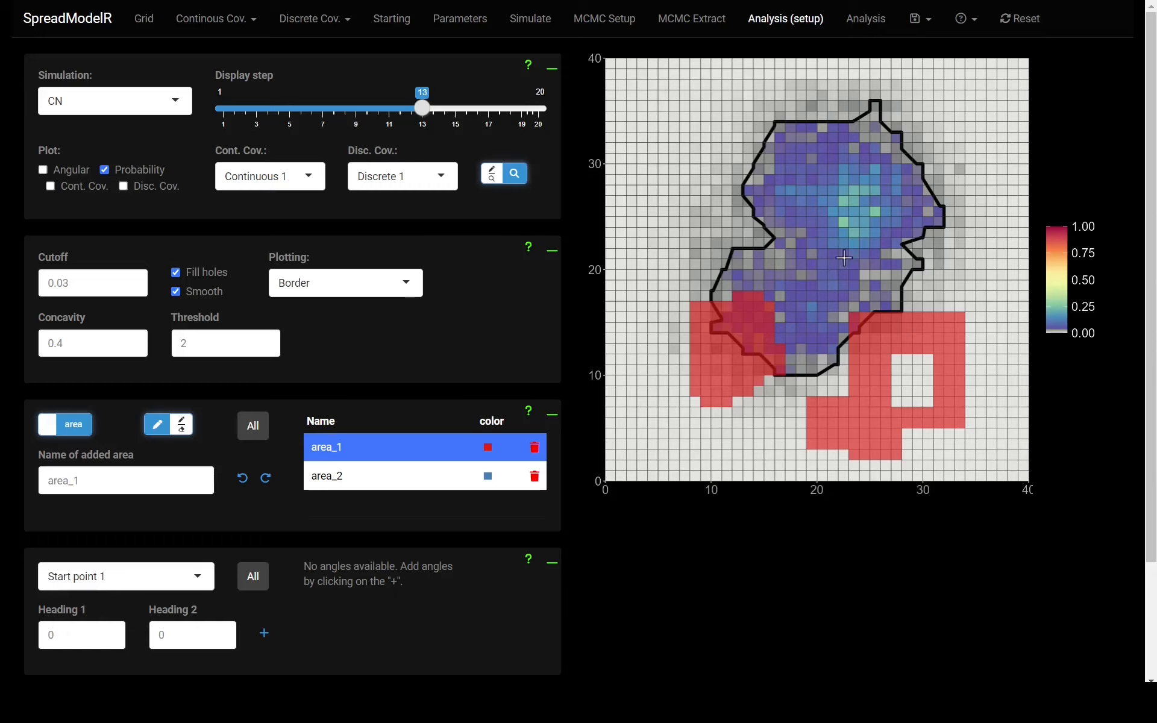
{"action": "left_click_drag", "start_coordinate": [985, 399], "coordinate": [700, 138]}
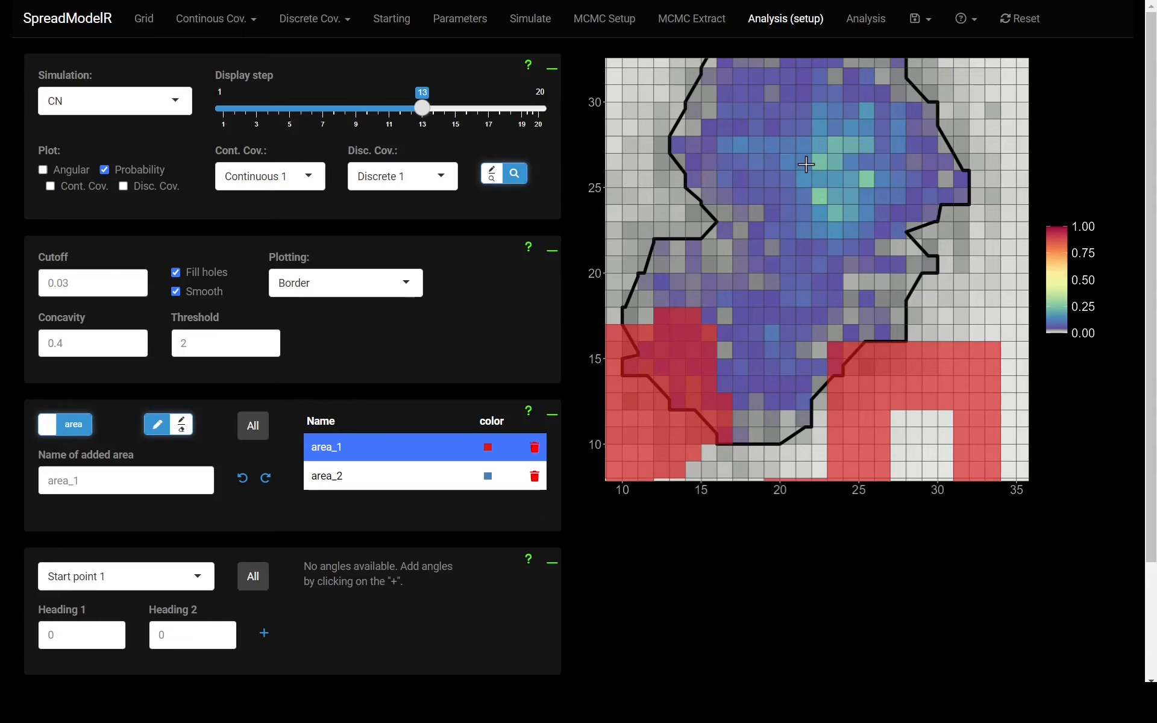
Reset the map zoom and return to drawing mode, then highlight area_2 together with area_1
{"action": "double_click", "coordinate": [806, 164]}
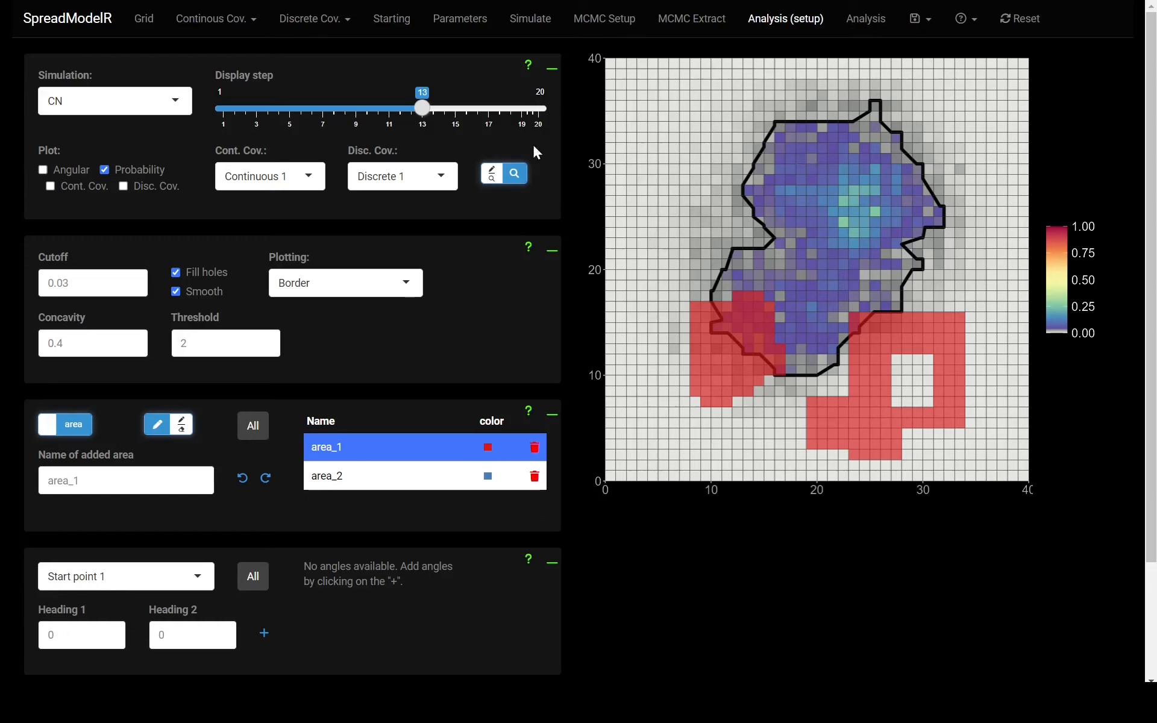
{"action": "left_click", "coordinate": [507, 176]}
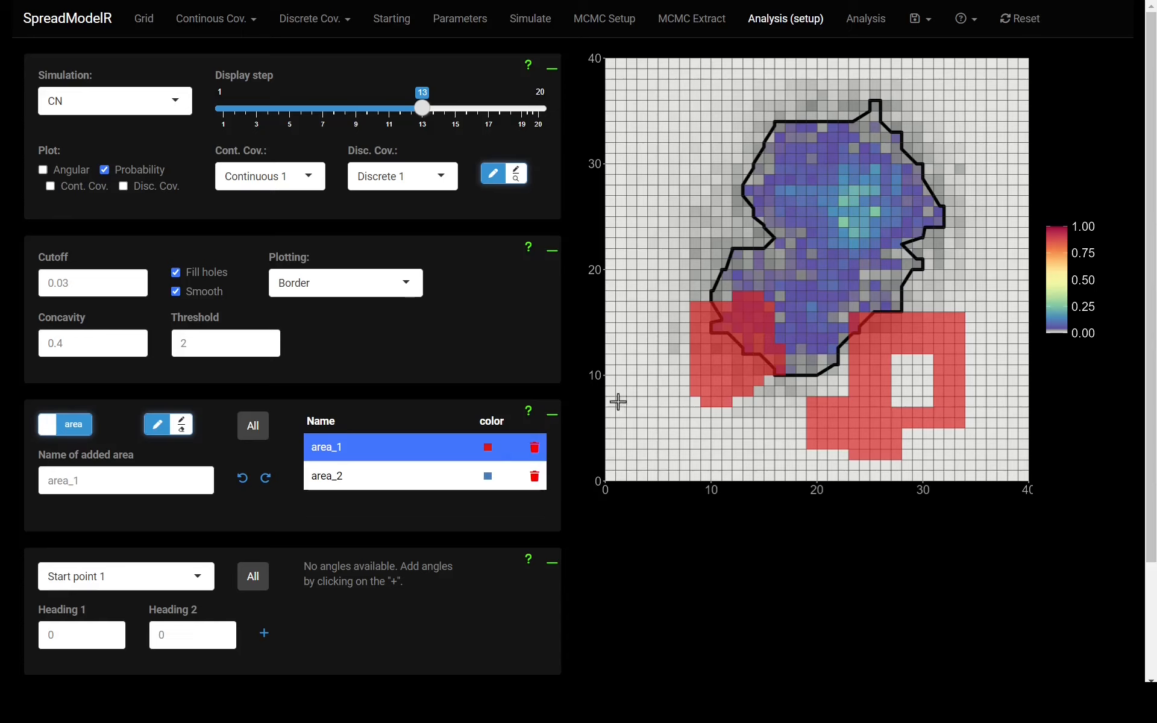
{"action": "left_click", "coordinate": [416, 476]}
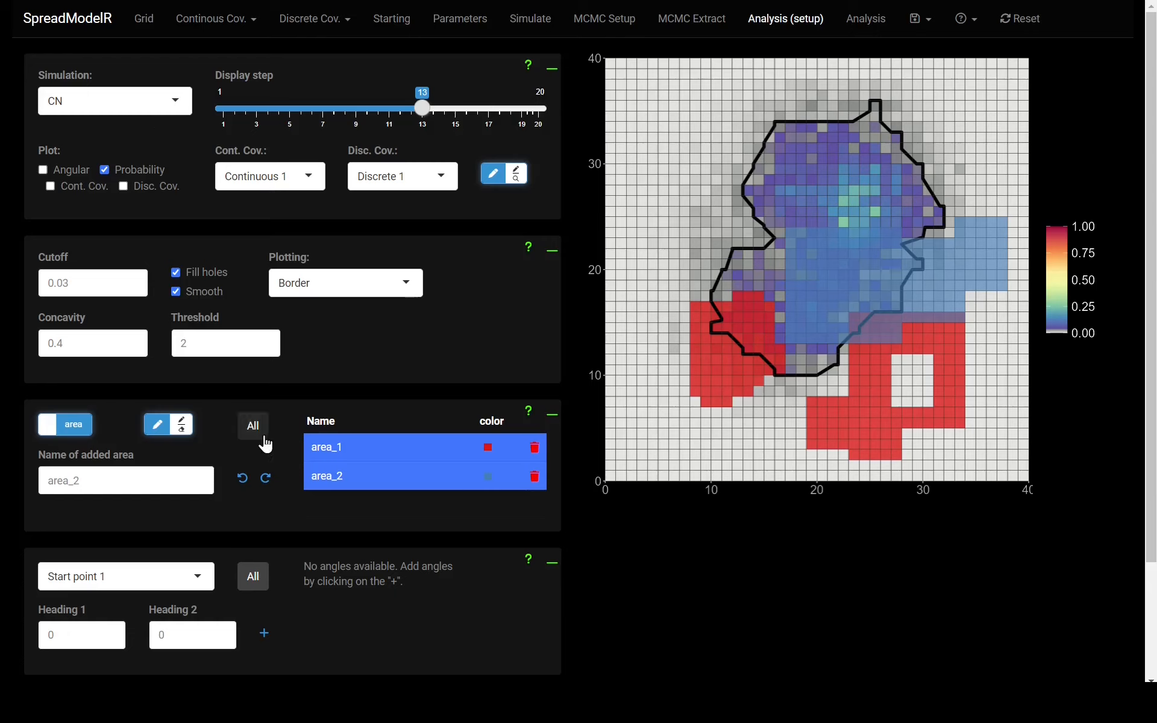
Switch to the analysis points and back to the areas, then deselect area_1 and area_2
{"action": "left_click", "coordinate": [73, 431]}
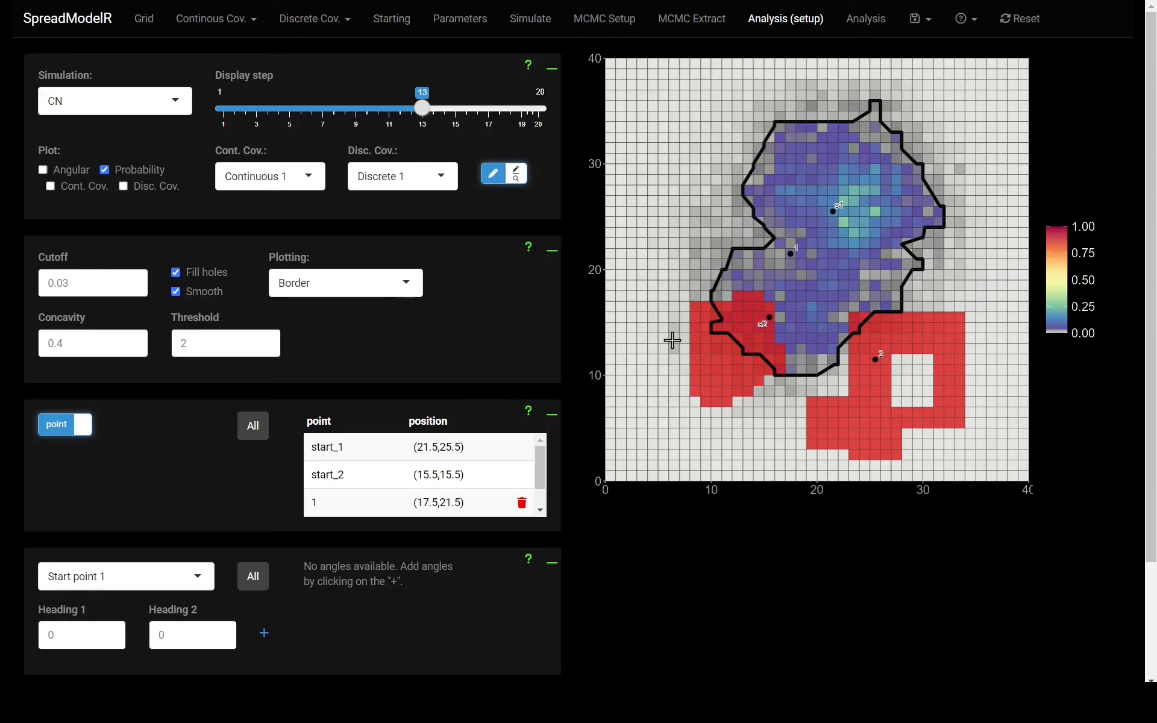
{"action": "left_click", "coordinate": [72, 426]}
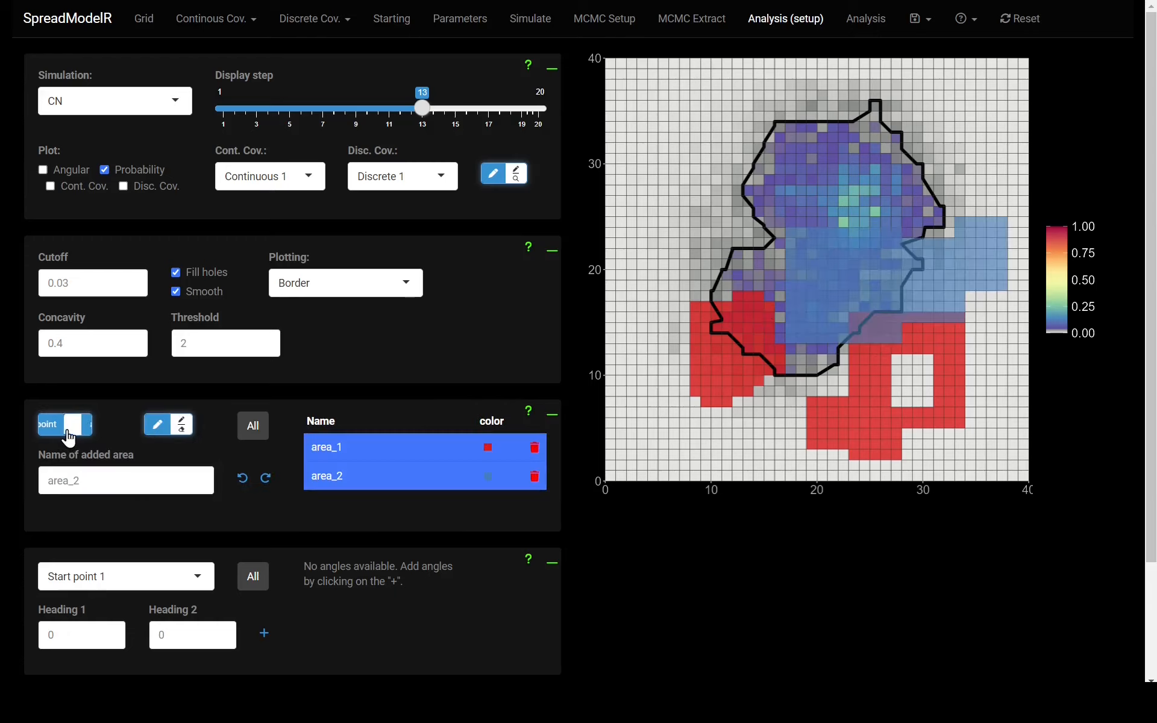
{"action": "left_click", "coordinate": [353, 451]}
{"action": "left_click", "coordinate": [345, 474]}
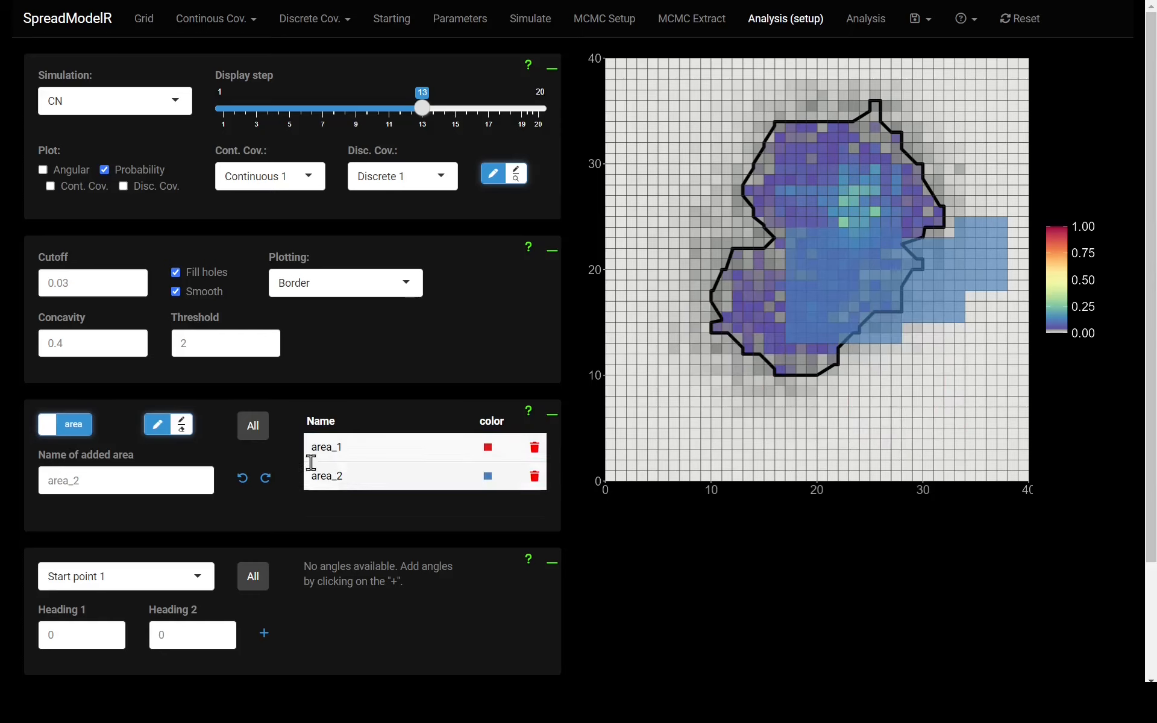
Switch the editor from areas to points and collapse the Polygons section
{"action": "left_click", "coordinate": [54, 426]}
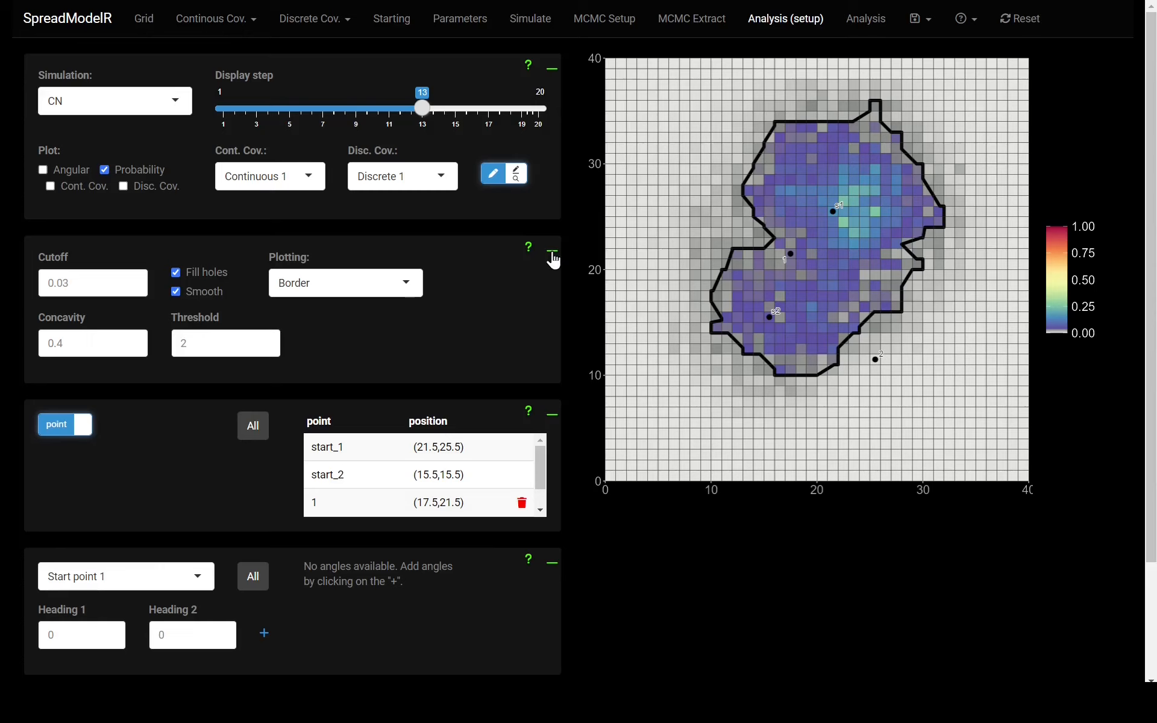
{"action": "left_click", "coordinate": [552, 249]}
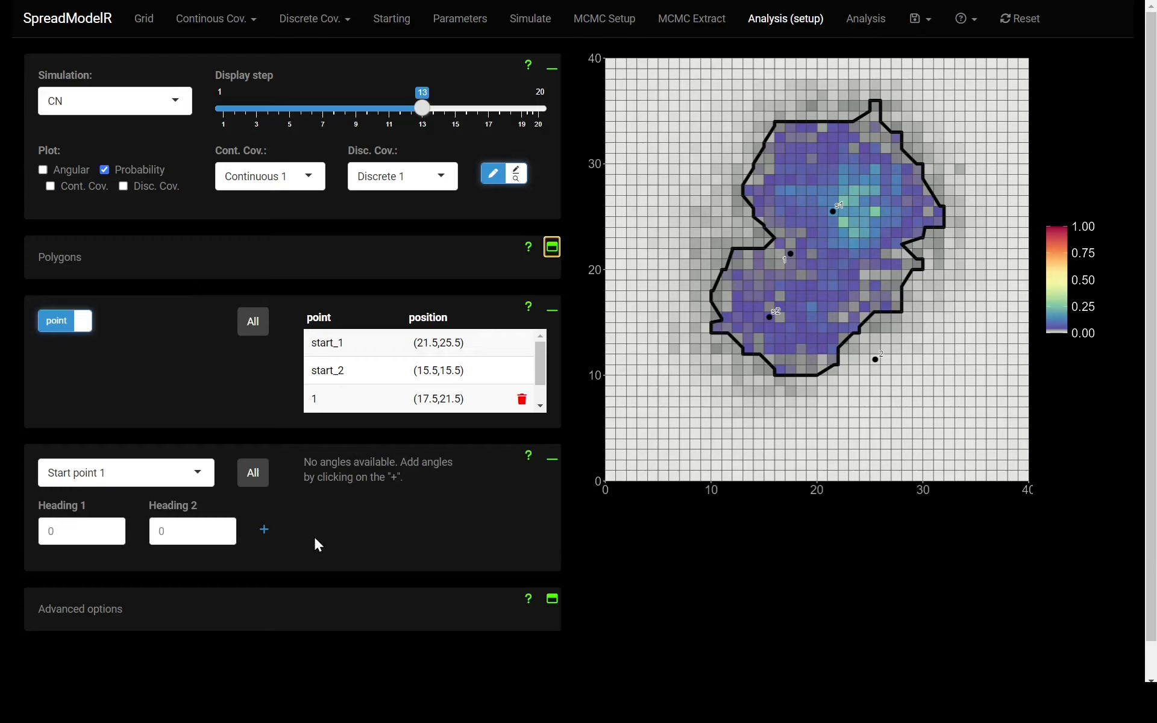
{"action": "left_click", "coordinate": [354, 490]}
Add an analysis angle at Start point 1 with headings 0 and 90
{"action": "left_click", "coordinate": [179, 473]}
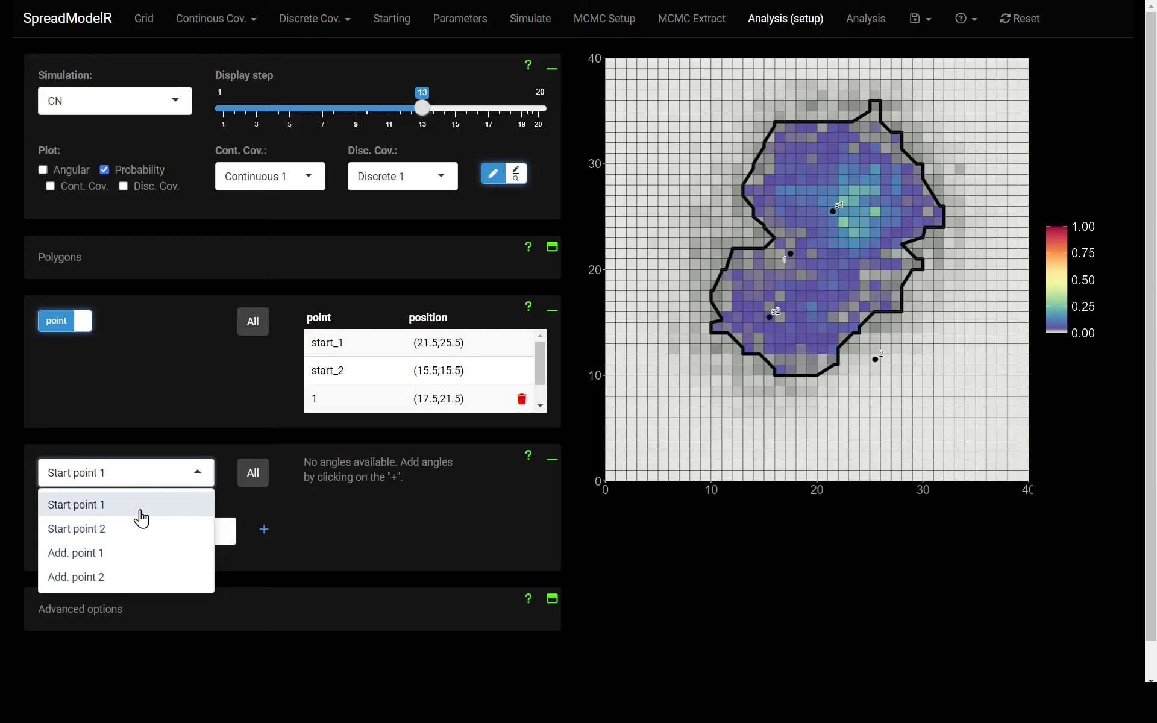
{"action": "left_click", "coordinate": [141, 513]}
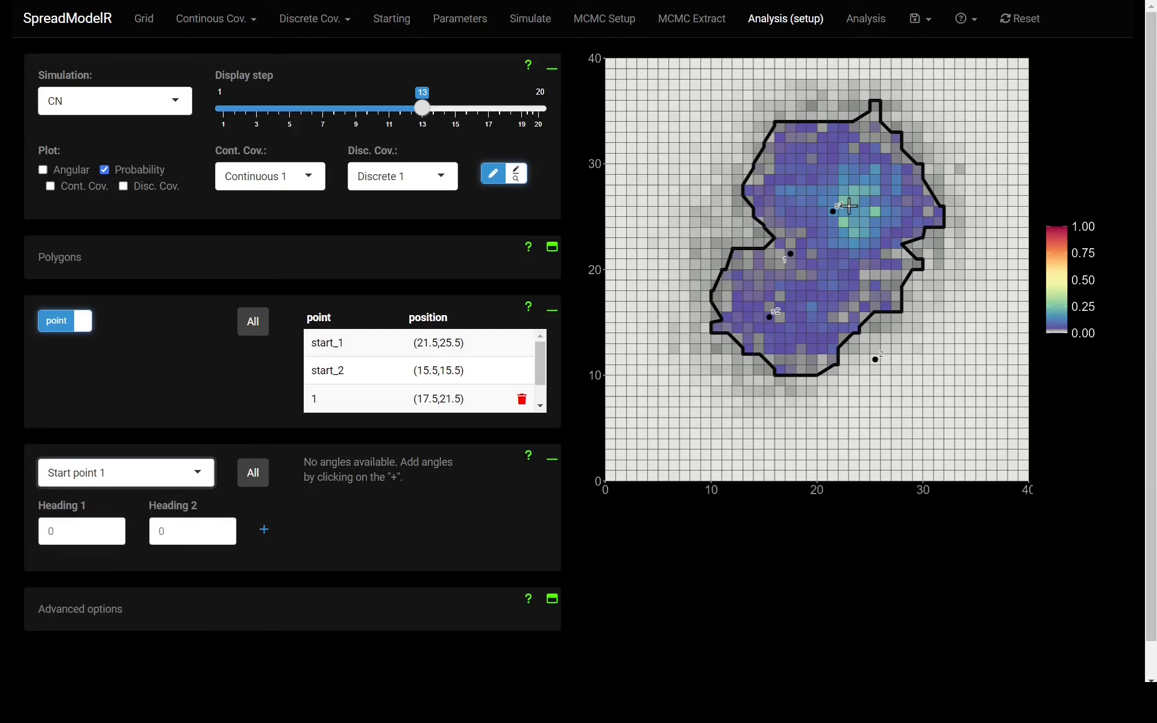
{"action": "left_click", "coordinate": [445, 343]}
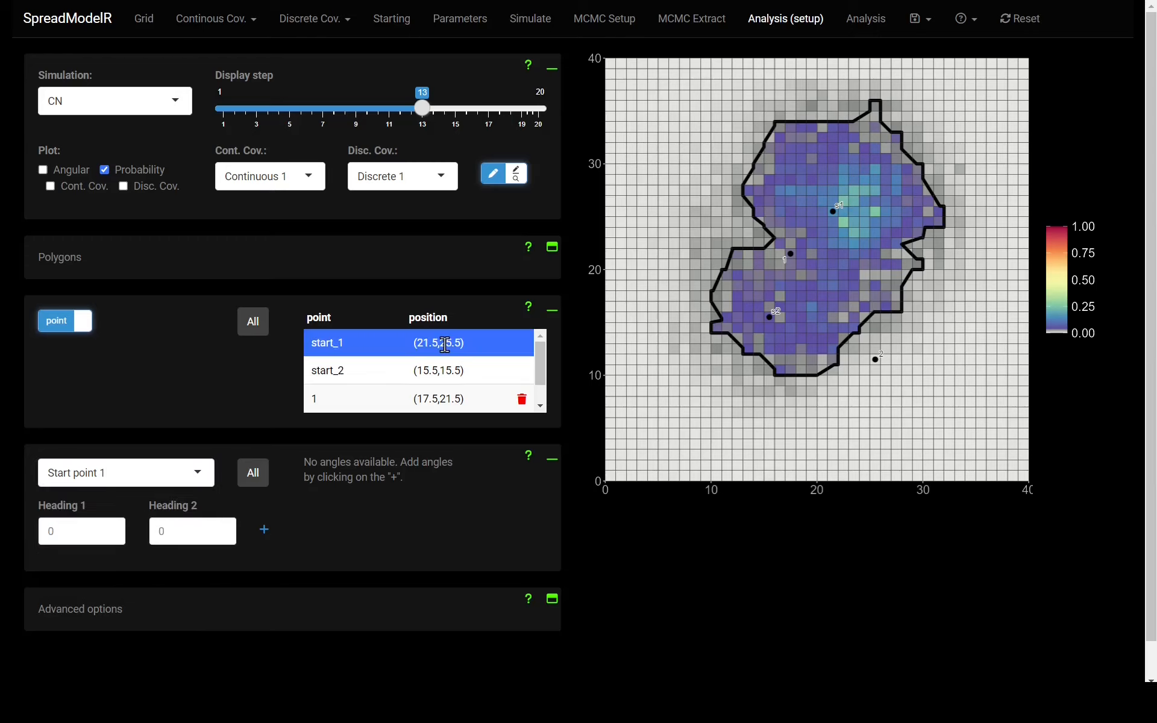
{"action": "left_click", "coordinate": [445, 343]}
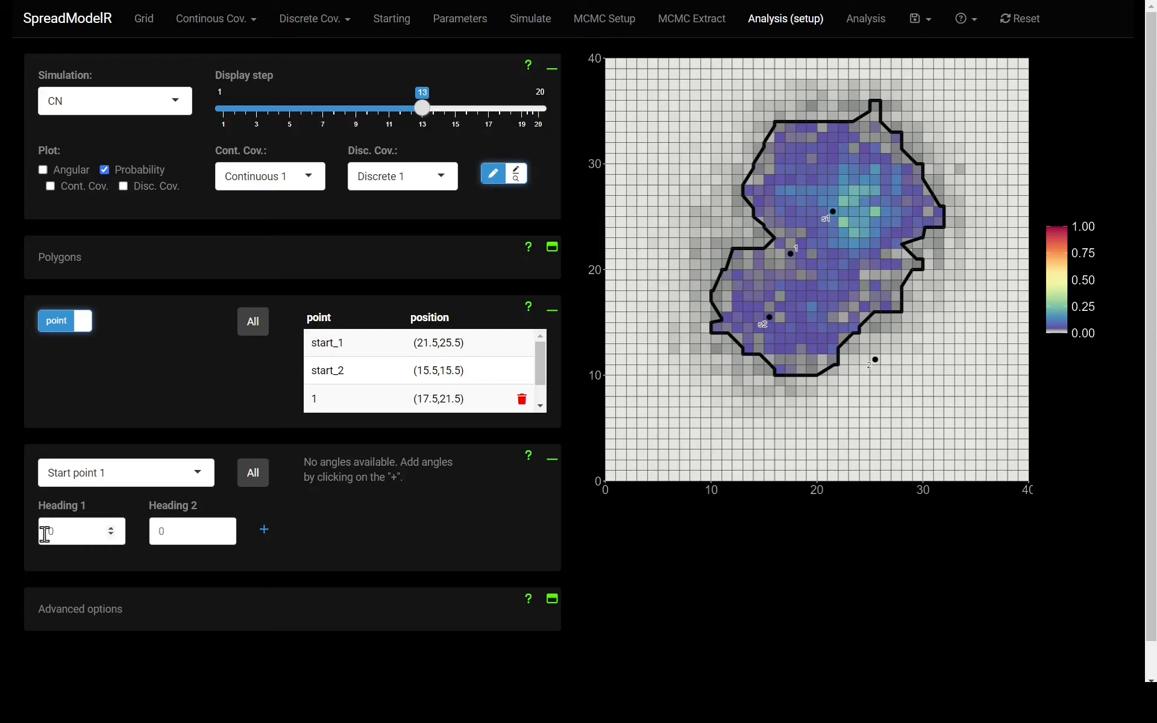
{"action": "left_click", "coordinate": [177, 532]}
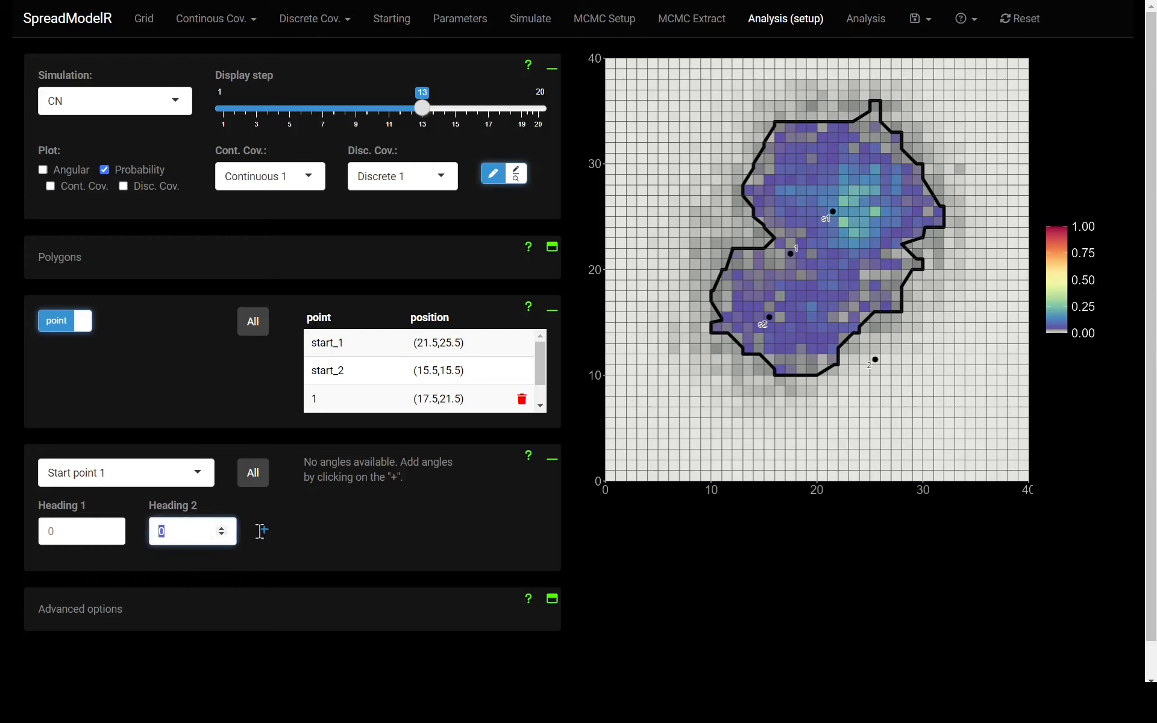
{"action": "type", "text": "90"}
{"action": "left_click", "coordinate": [324, 529]}
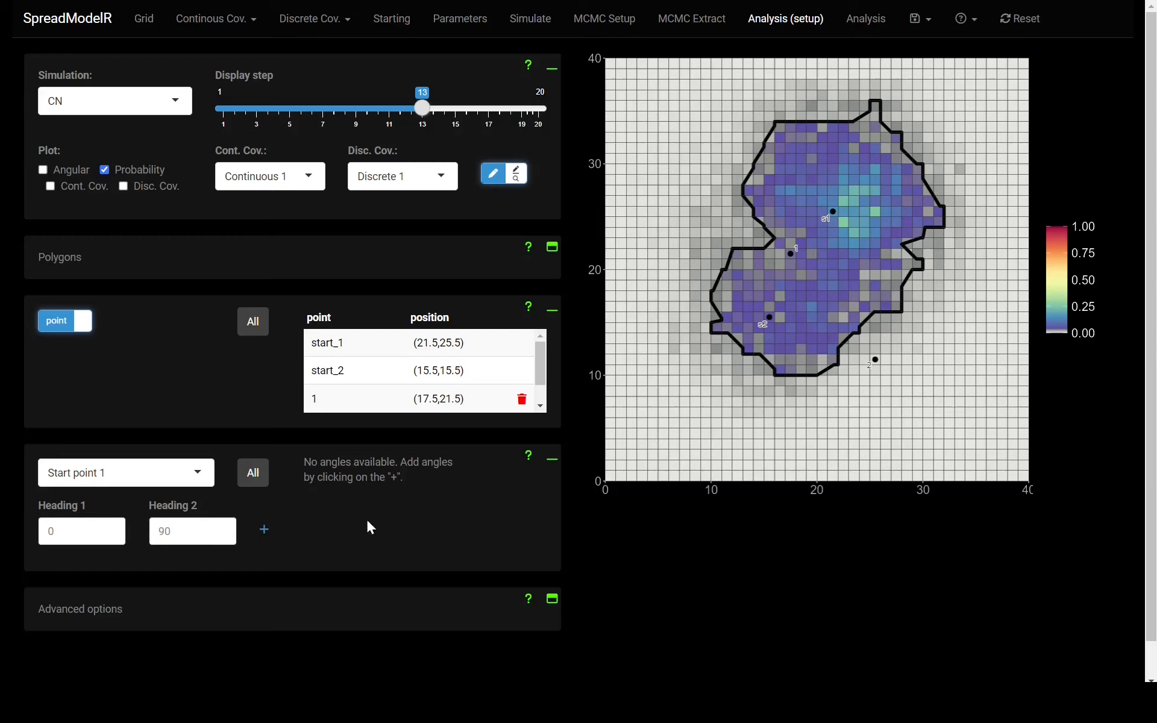
{"action": "left_click", "coordinate": [264, 530]}
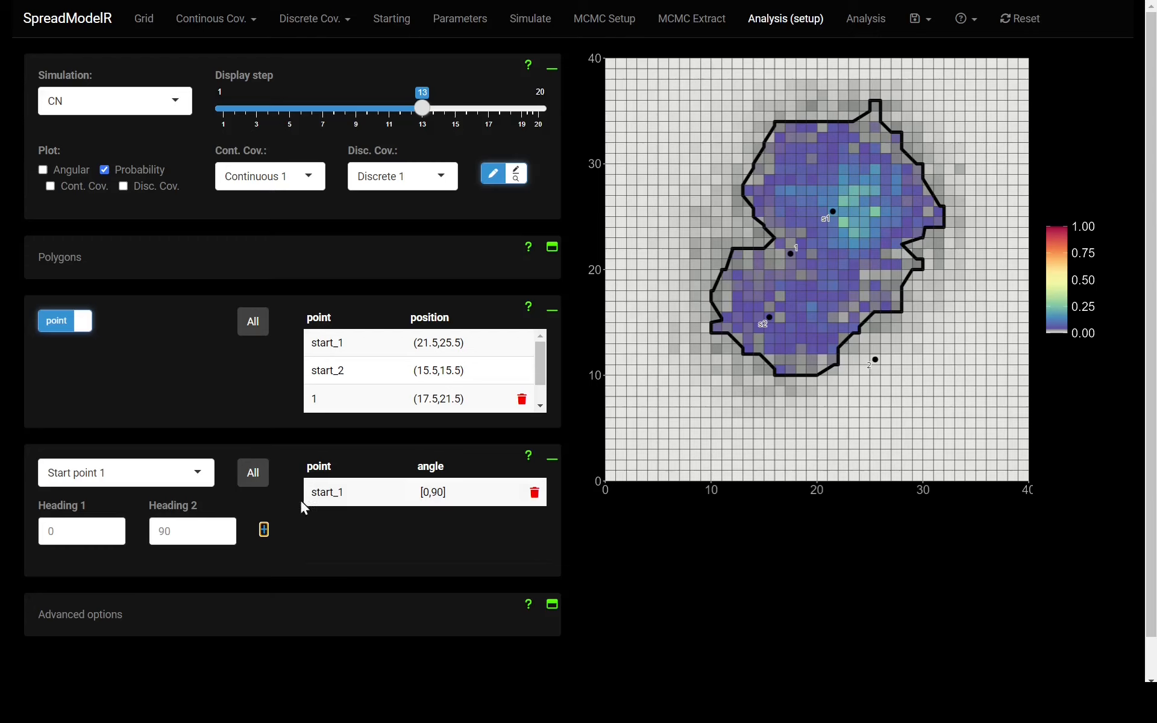
Add an analysis angle at Add. point 1 with headings 120 and 180
{"action": "left_click", "coordinate": [184, 477]}
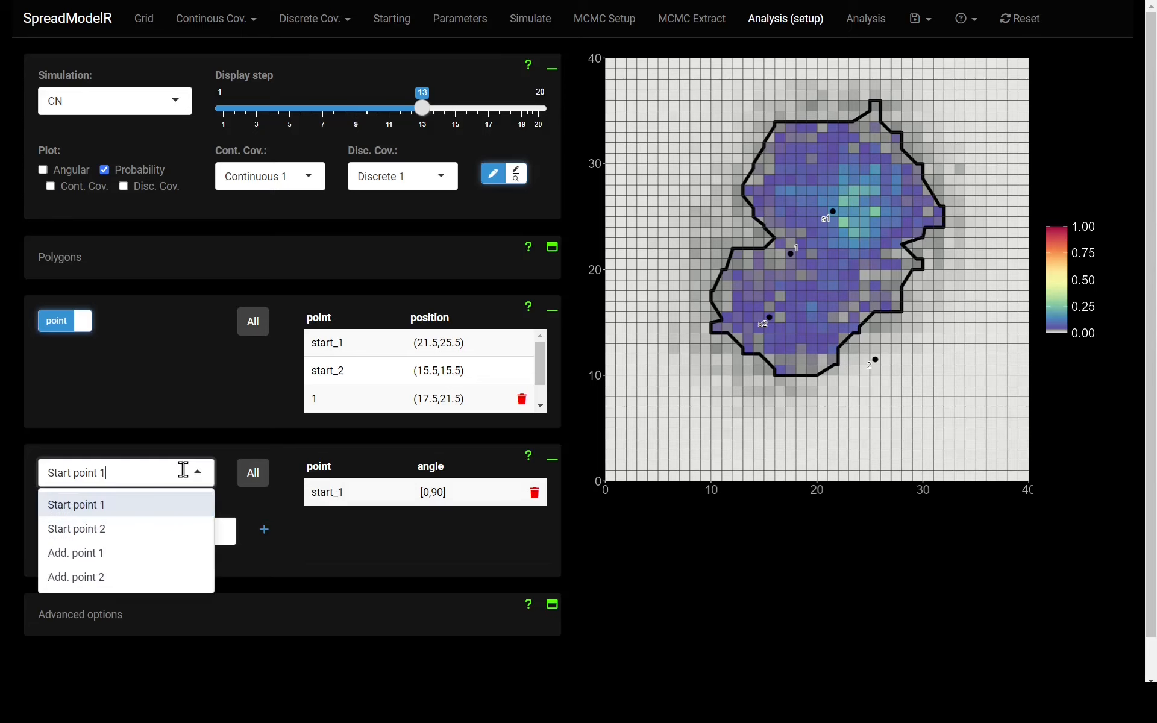
{"action": "left_click", "coordinate": [137, 553]}
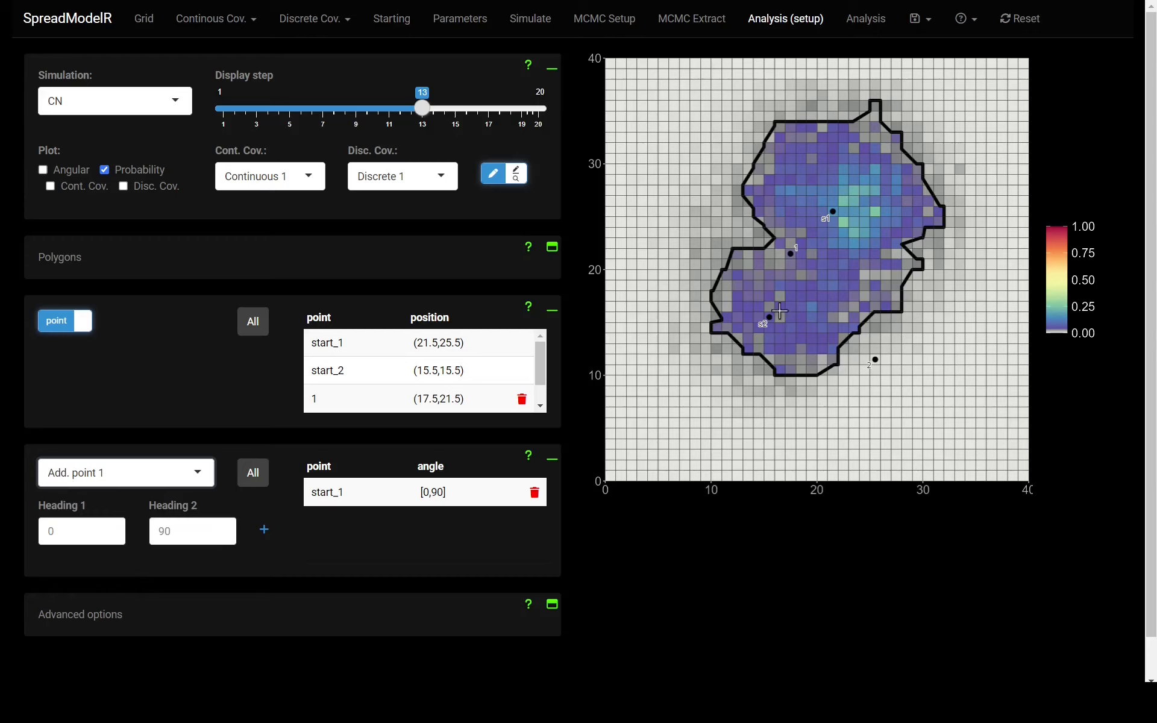
{"action": "left_click", "coordinate": [59, 524]}
{"action": "type", "text": "120"}
{"action": "key", "text": "Tab"}
{"action": "type", "text": "180"}
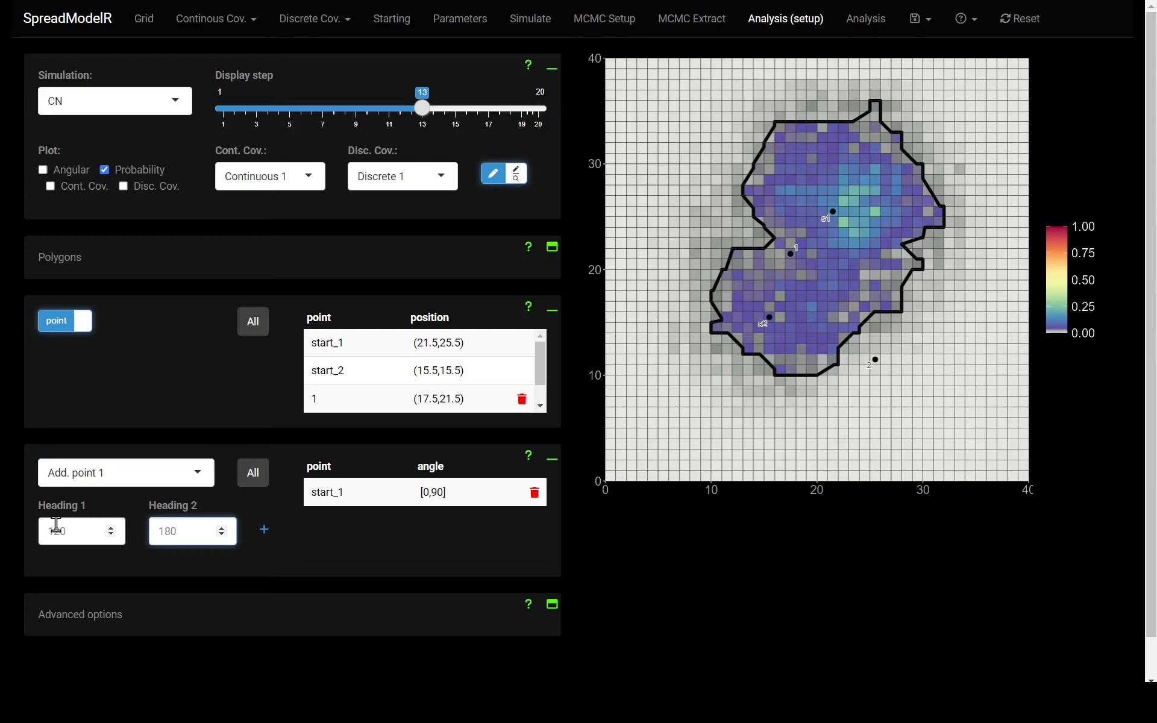
{"action": "left_click", "coordinate": [287, 547]}
{"action": "left_click", "coordinate": [264, 533]}
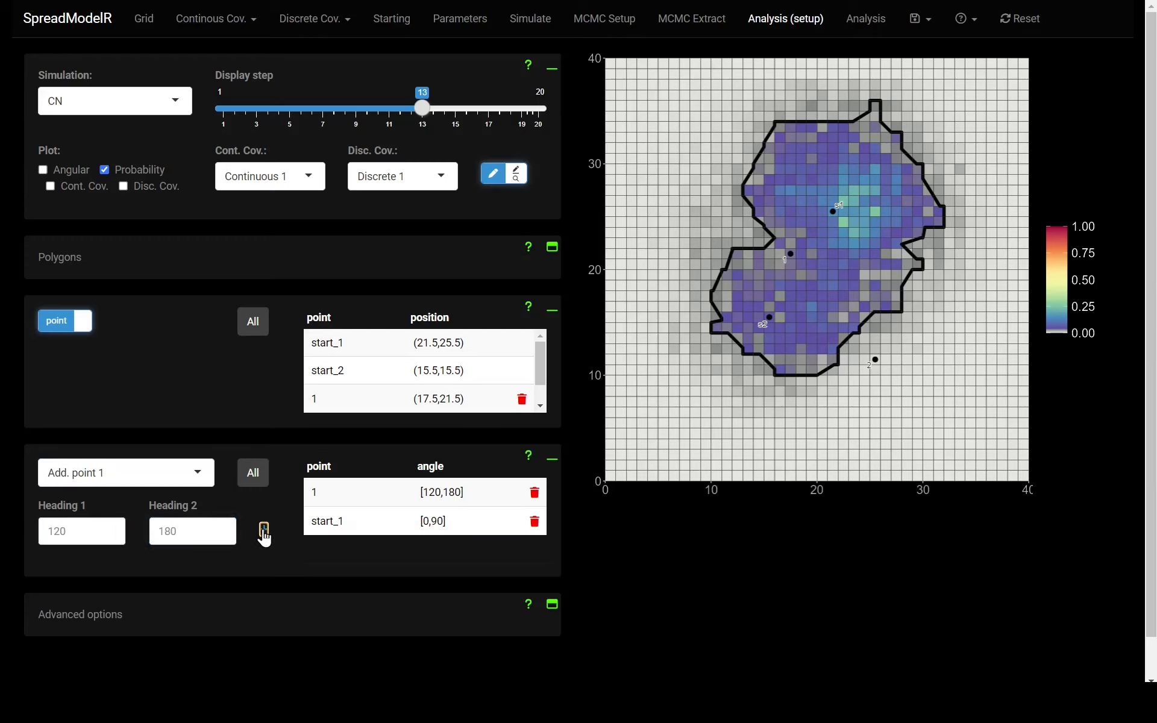